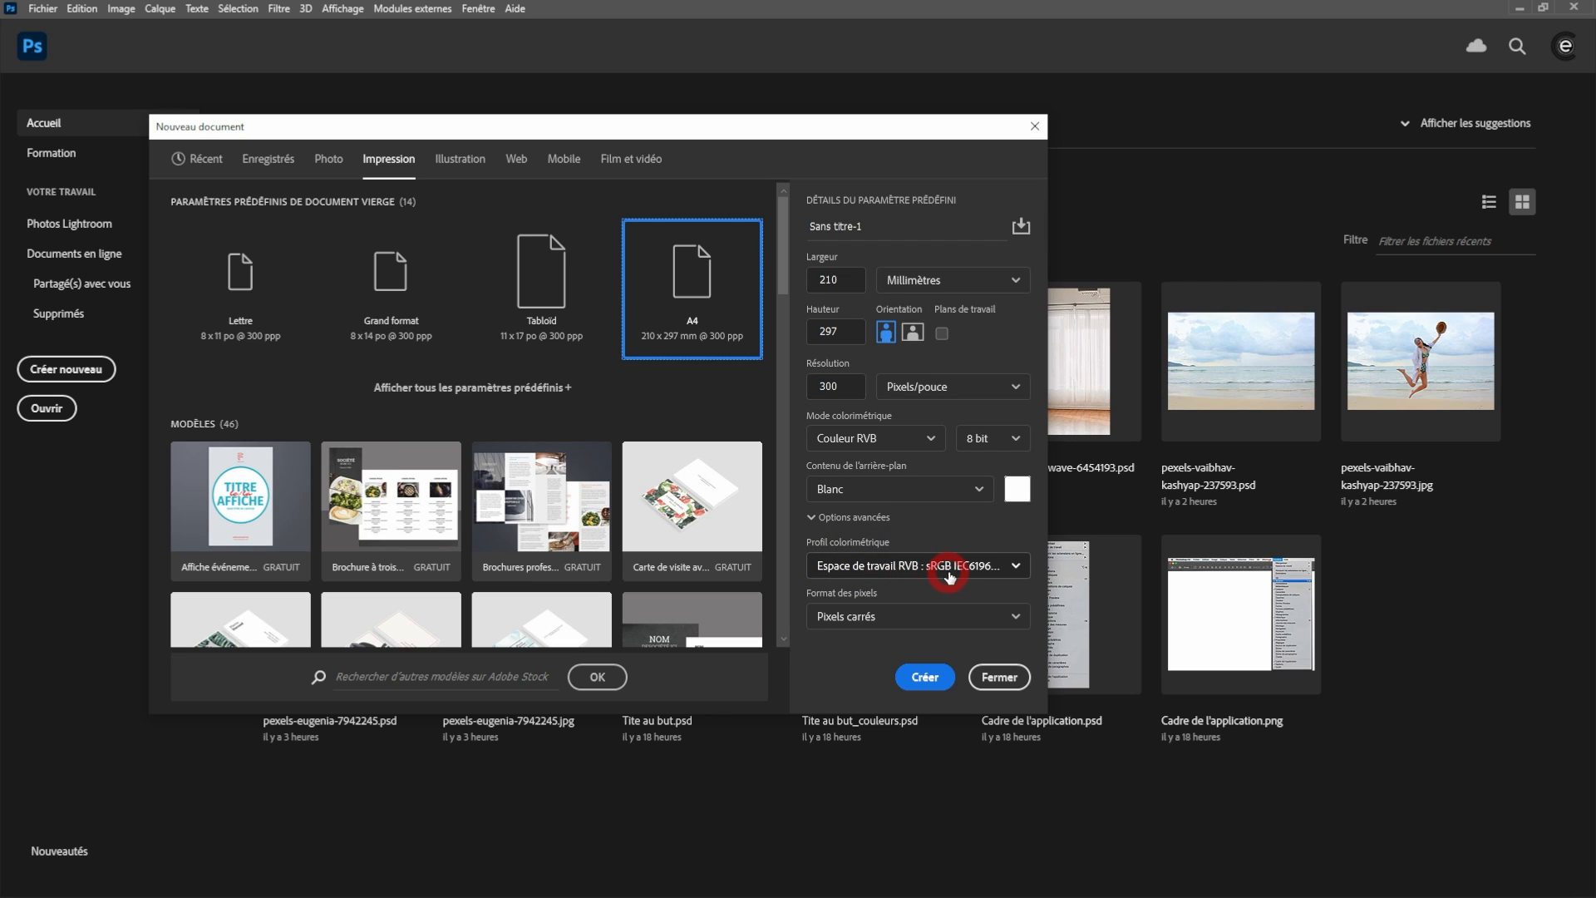
# Create the A4 print document in RGB at 300 pixels/inch, keeping the sRGB IEC61966-2.1 working space as its colour profile.
pyautogui.click(957, 572)
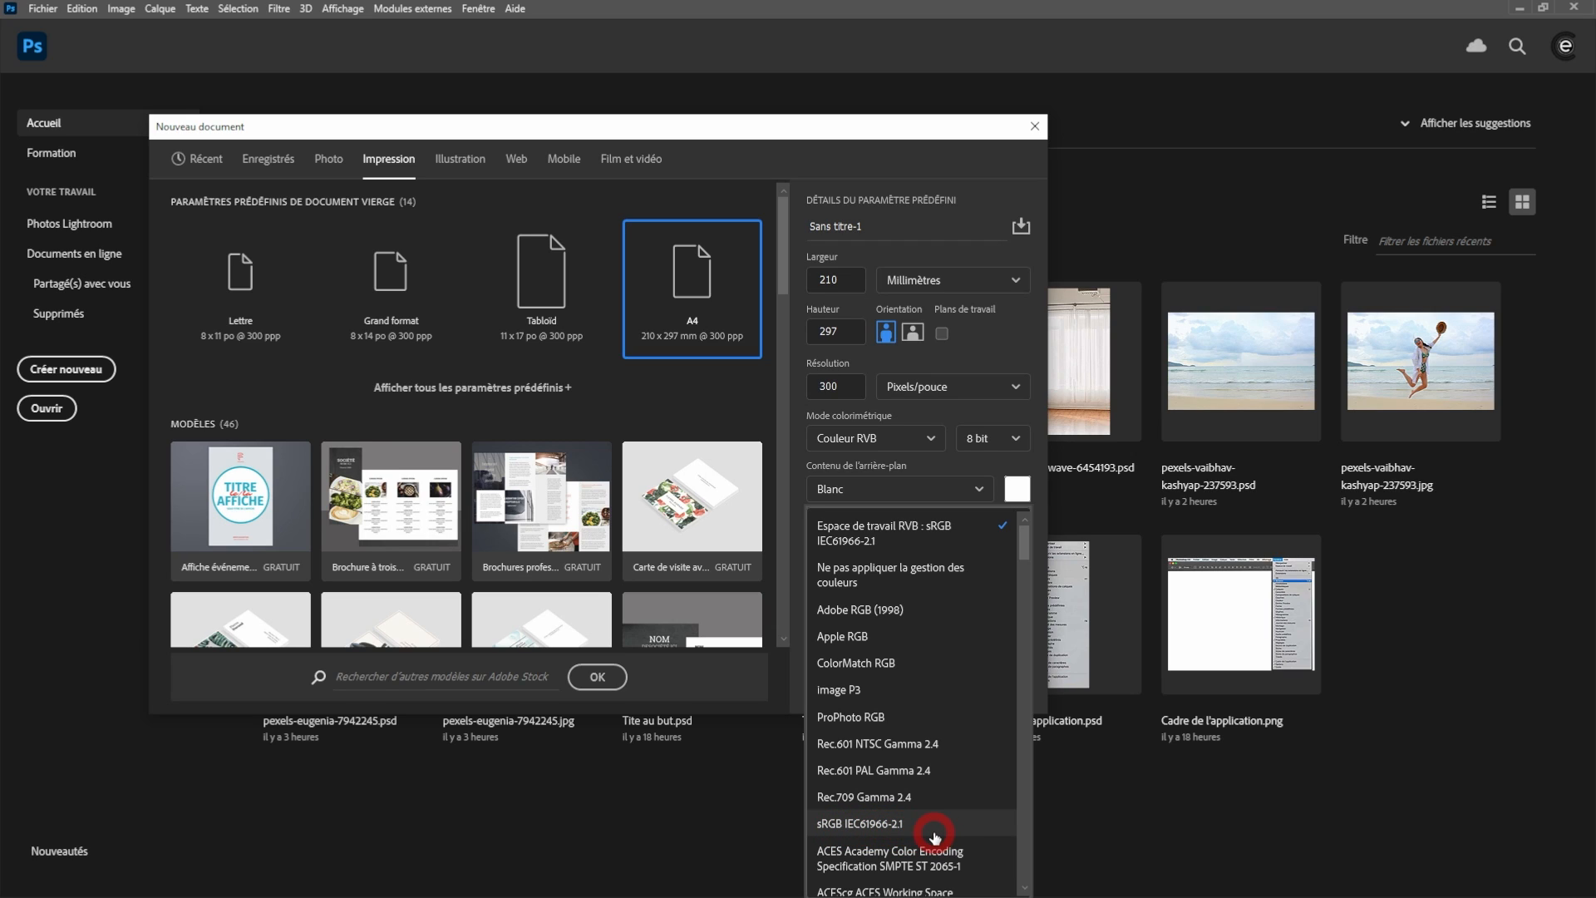
pyautogui.click(871, 118)
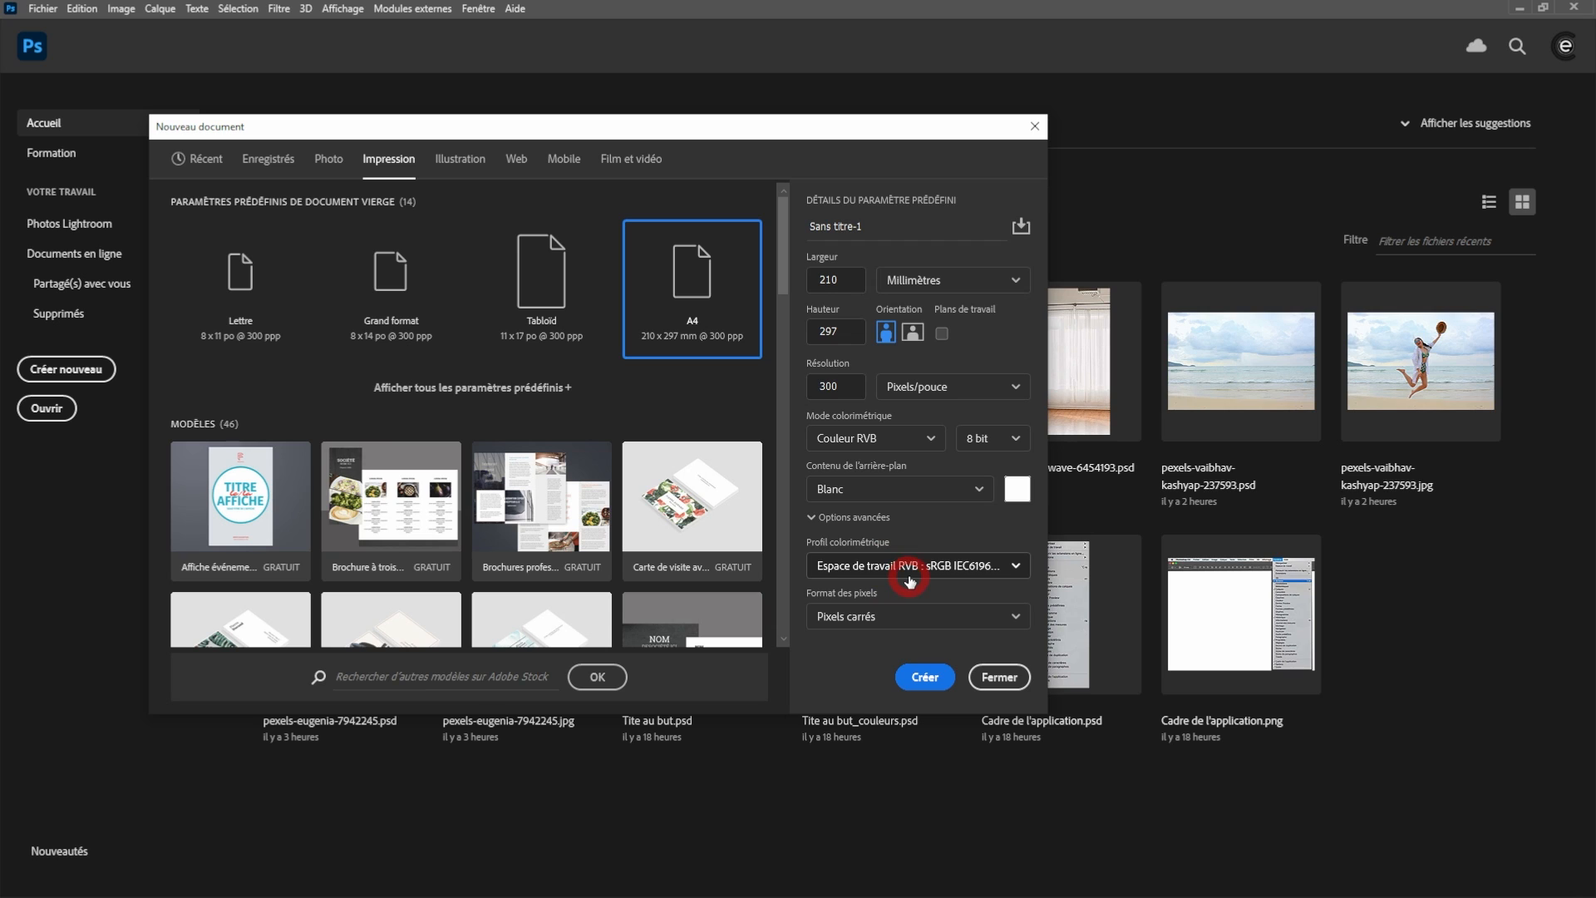
pyautogui.click(933, 683)
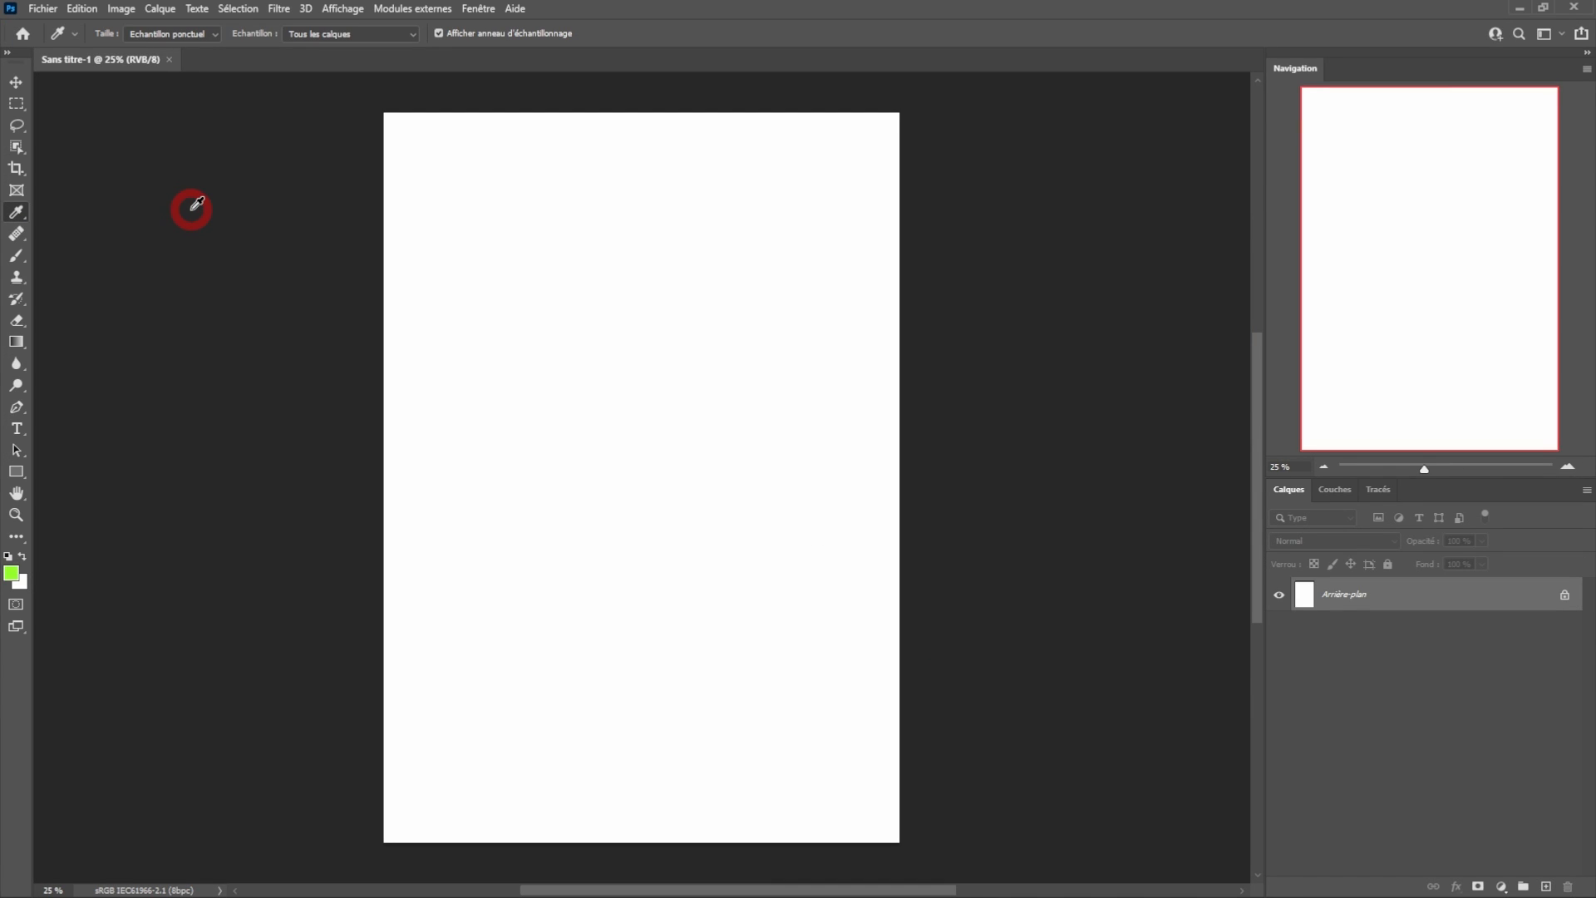
# Place pexels-dan-voican-8390821.jpg as an embedded image and enlarge it from its centre to cover the whole page.
pyautogui.click(41, 14)
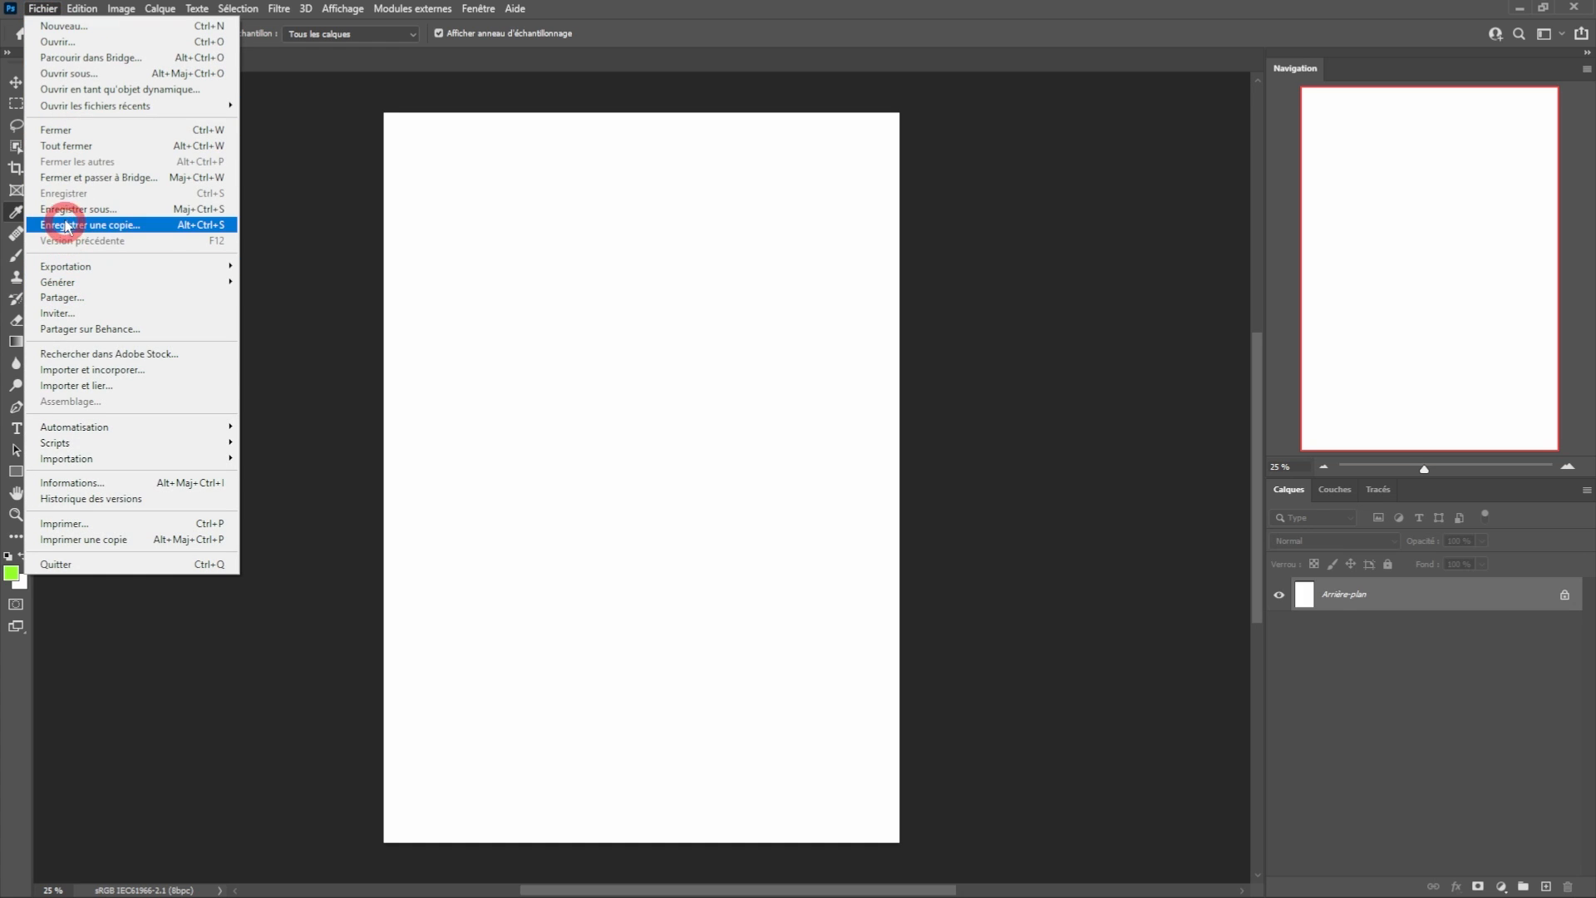
pyautogui.click(84, 371)
pyautogui.click(632, 296)
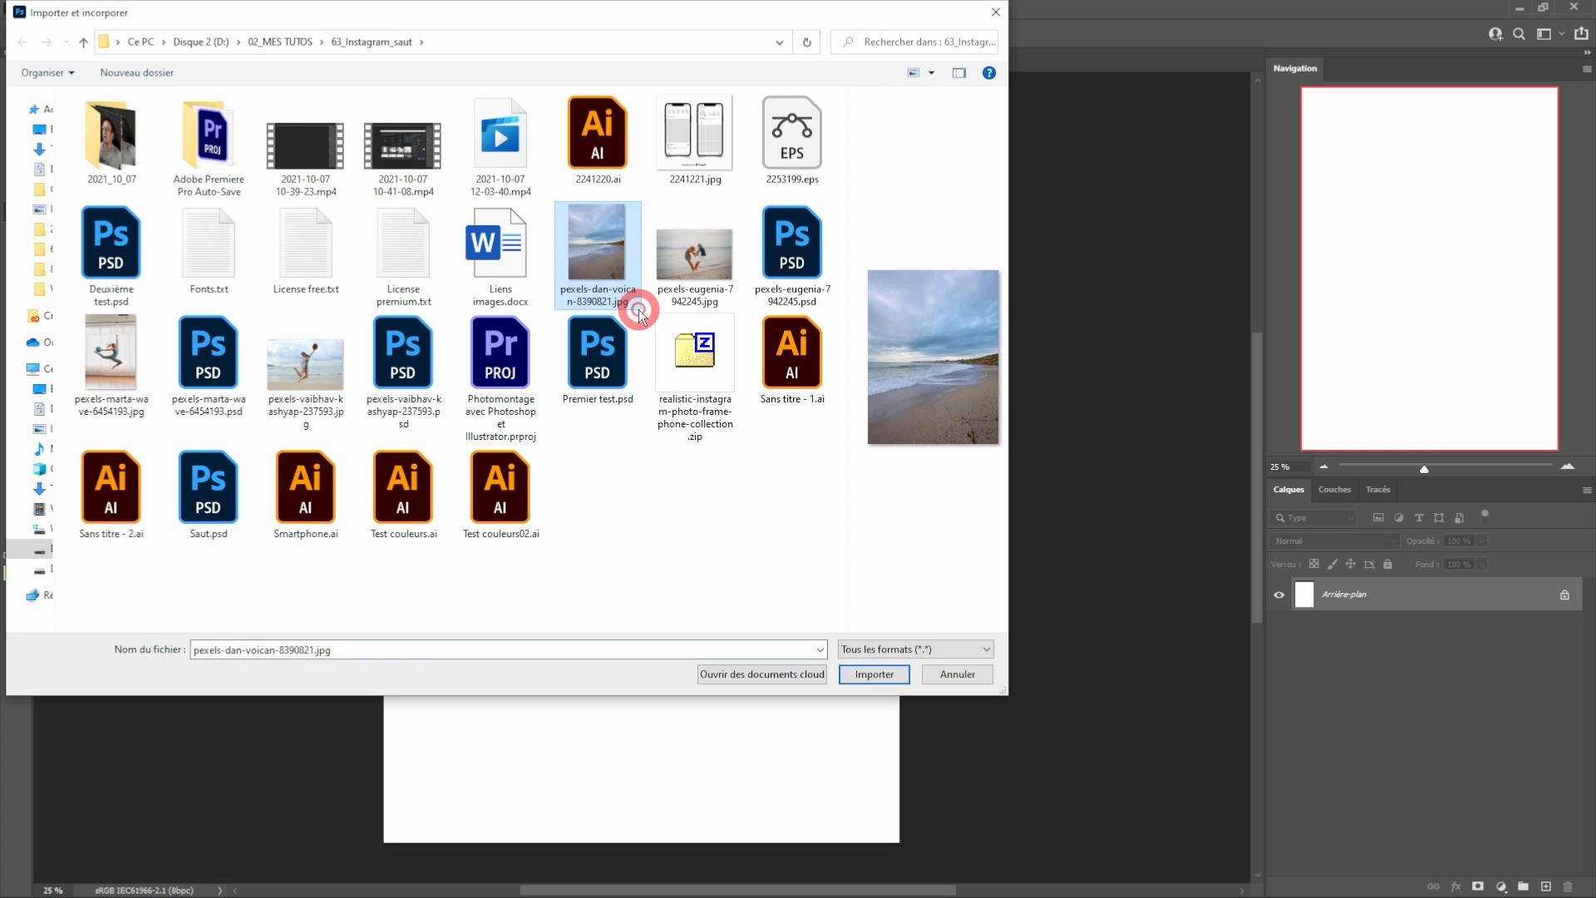
pyautogui.click(873, 672)
pyautogui.press('alt')
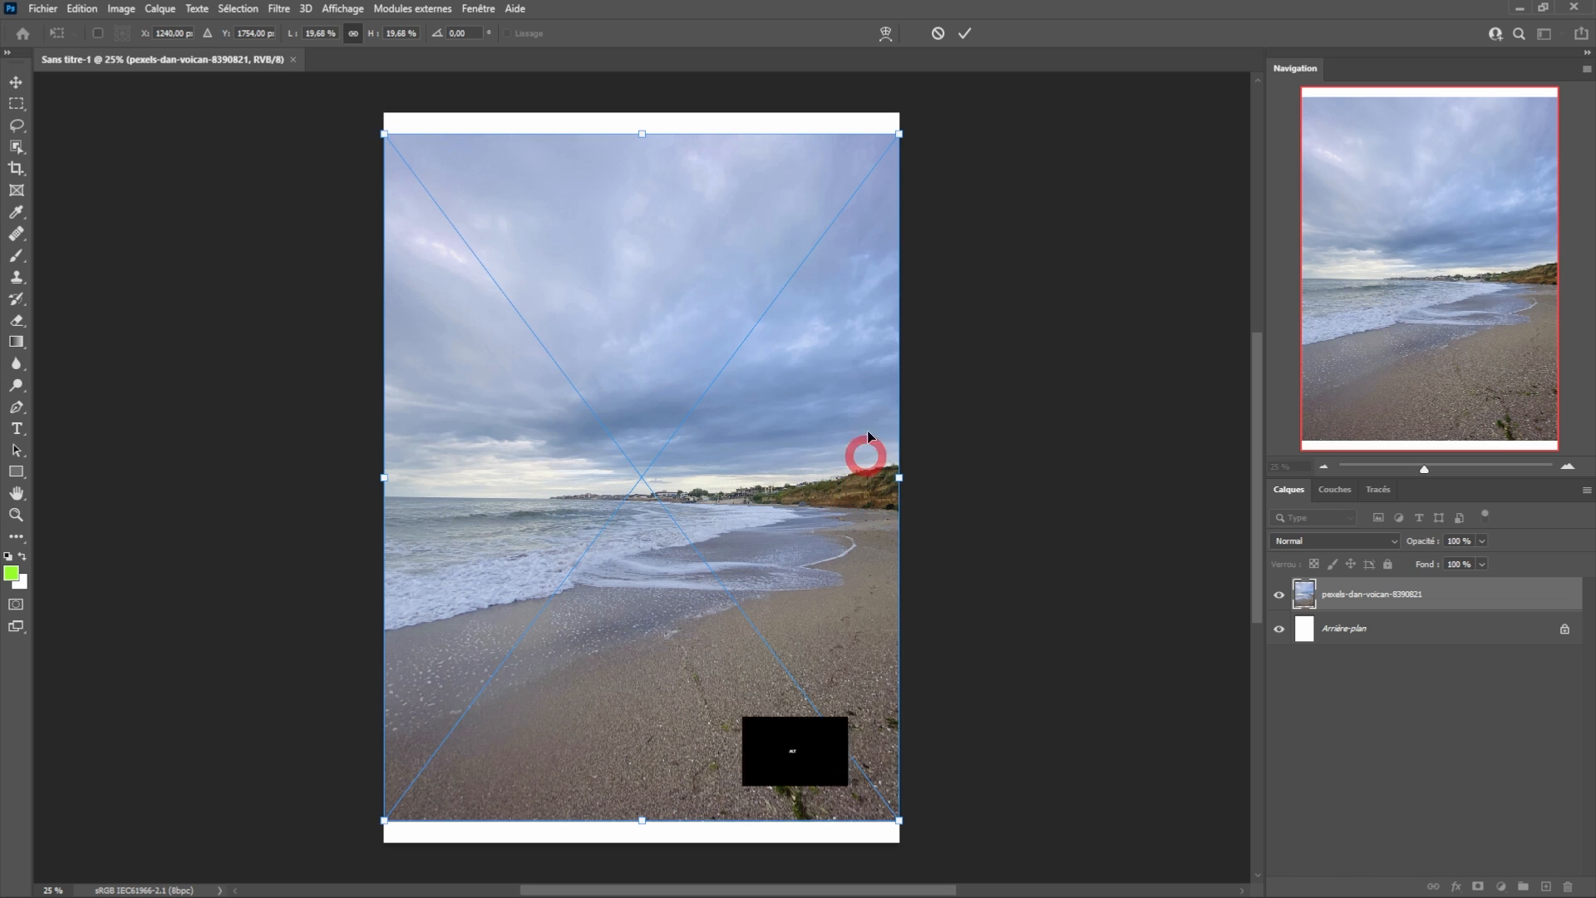
pyautogui.moveTo(895, 135); pyautogui.dragTo(920, 115)
pyautogui.click(967, 31)
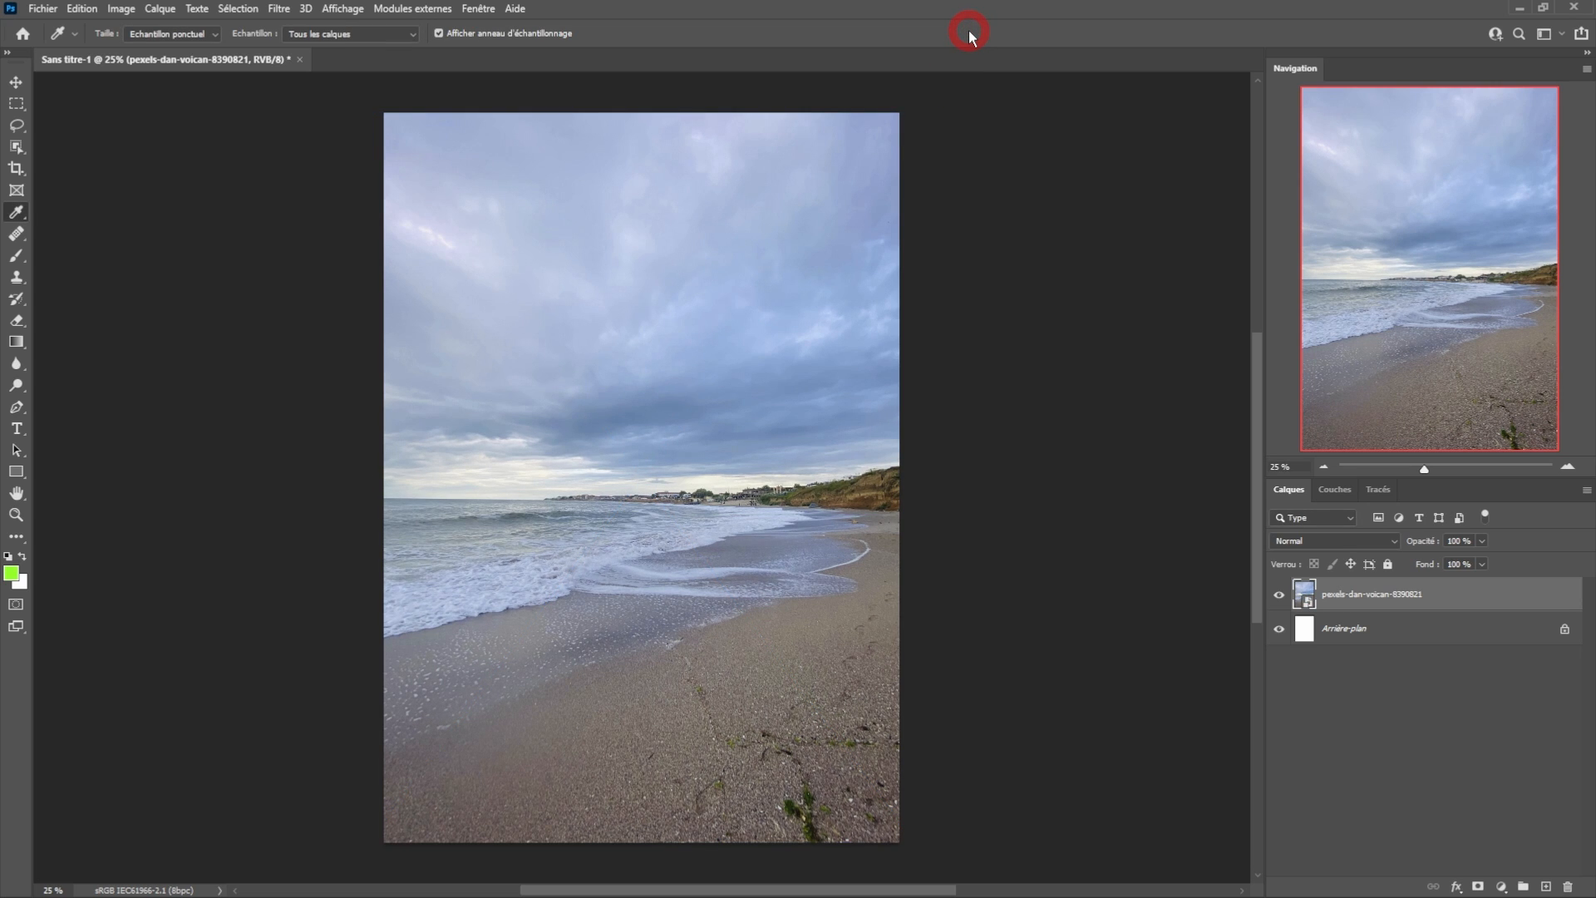
# Open the photo pexels-marta-wave-6454193.jpg as a separate document.
pyautogui.click(43, 10)
pyautogui.click(50, 39)
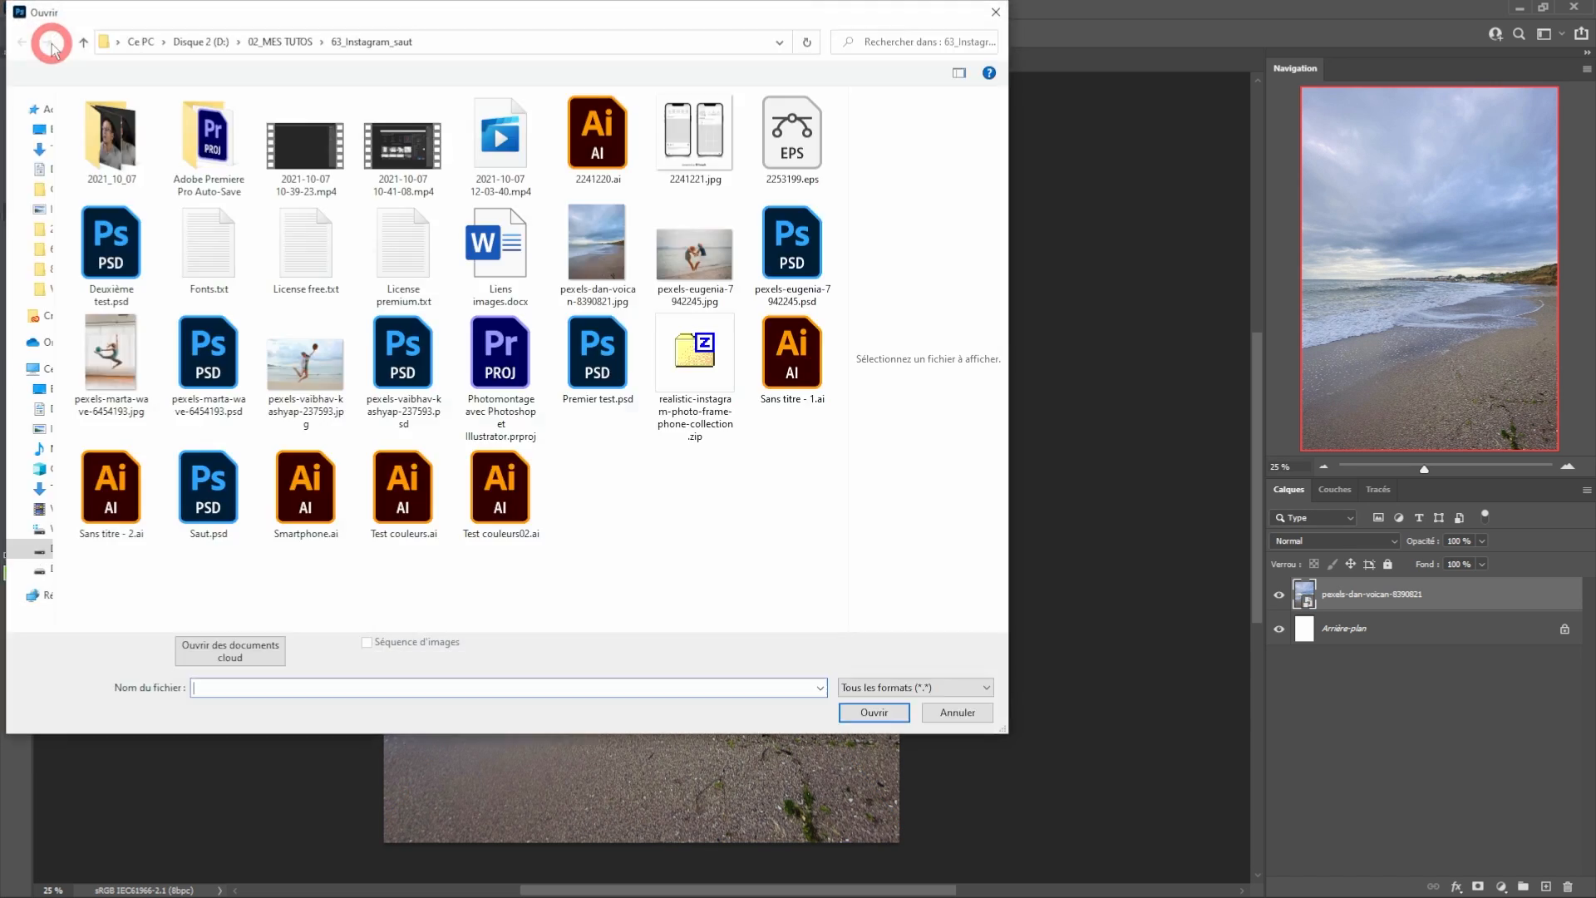
pyautogui.click(106, 366)
pyautogui.click(871, 715)
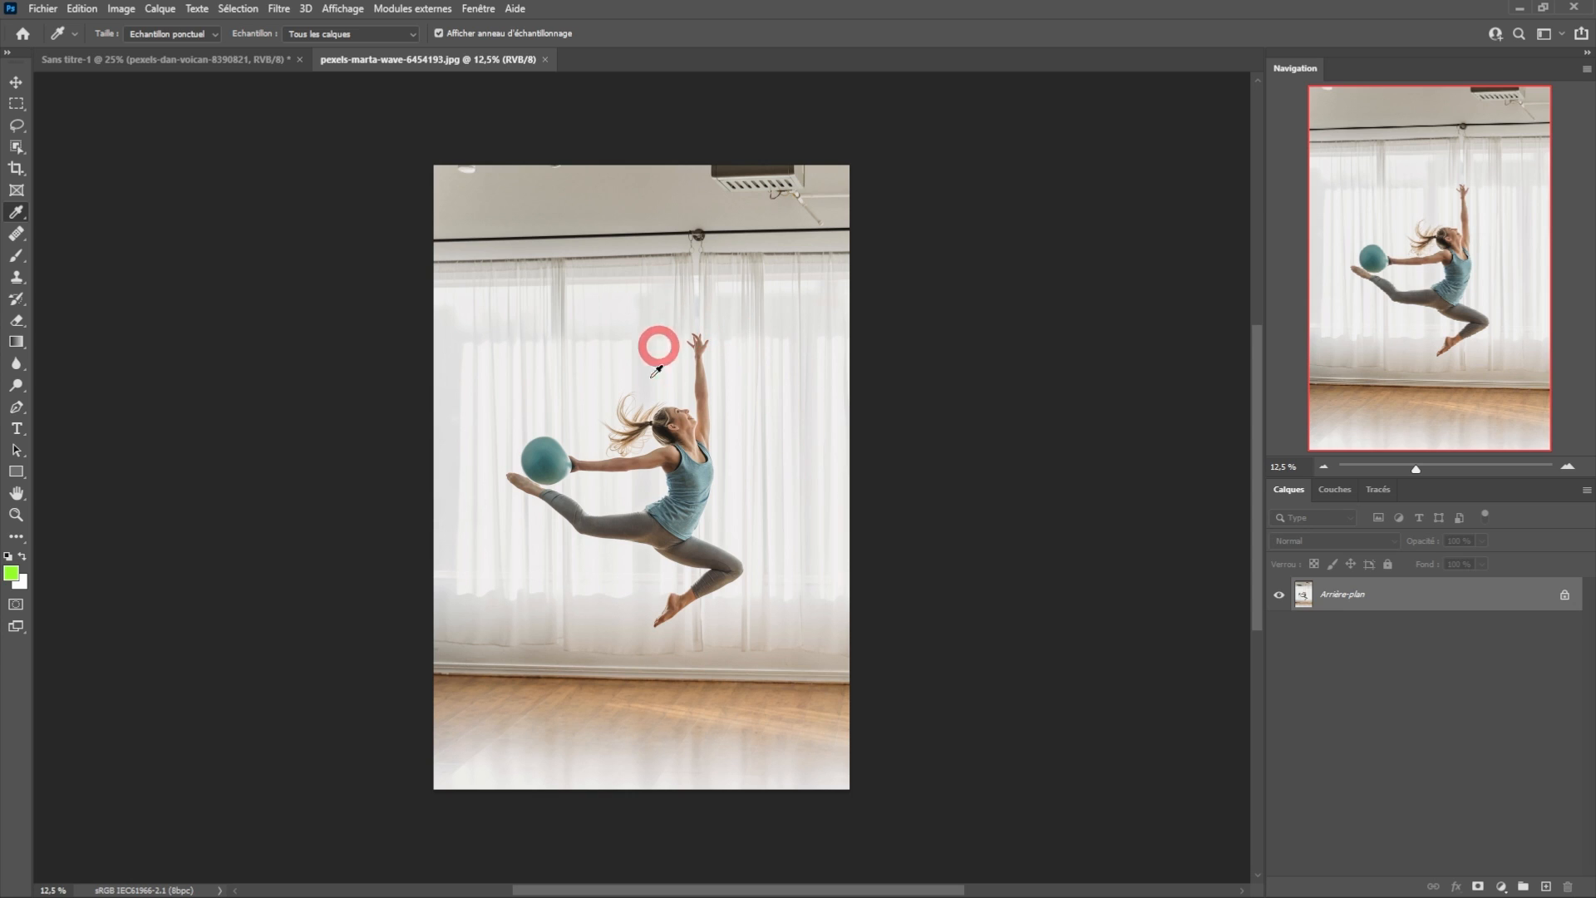
# Set the photo's resolution to 300 pixels/inch without resampling, and resample it to a height of 29 cm.
pyautogui.click(129, 16)
pyautogui.click(154, 132)
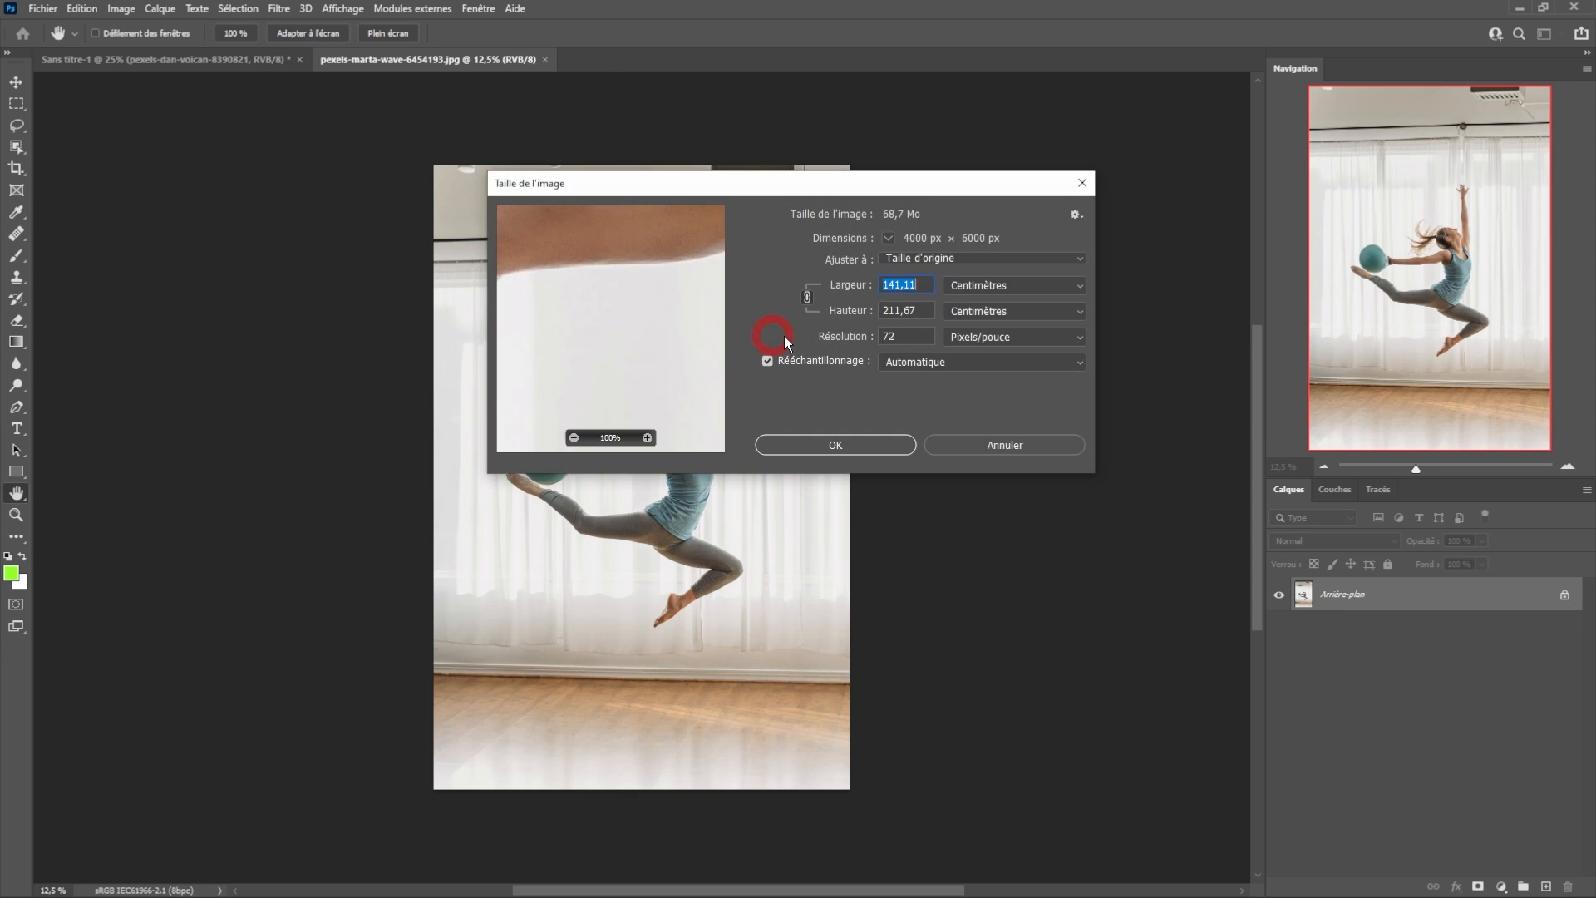
pyautogui.click(767, 362)
pyautogui.click(806, 347)
pyautogui.write('300')
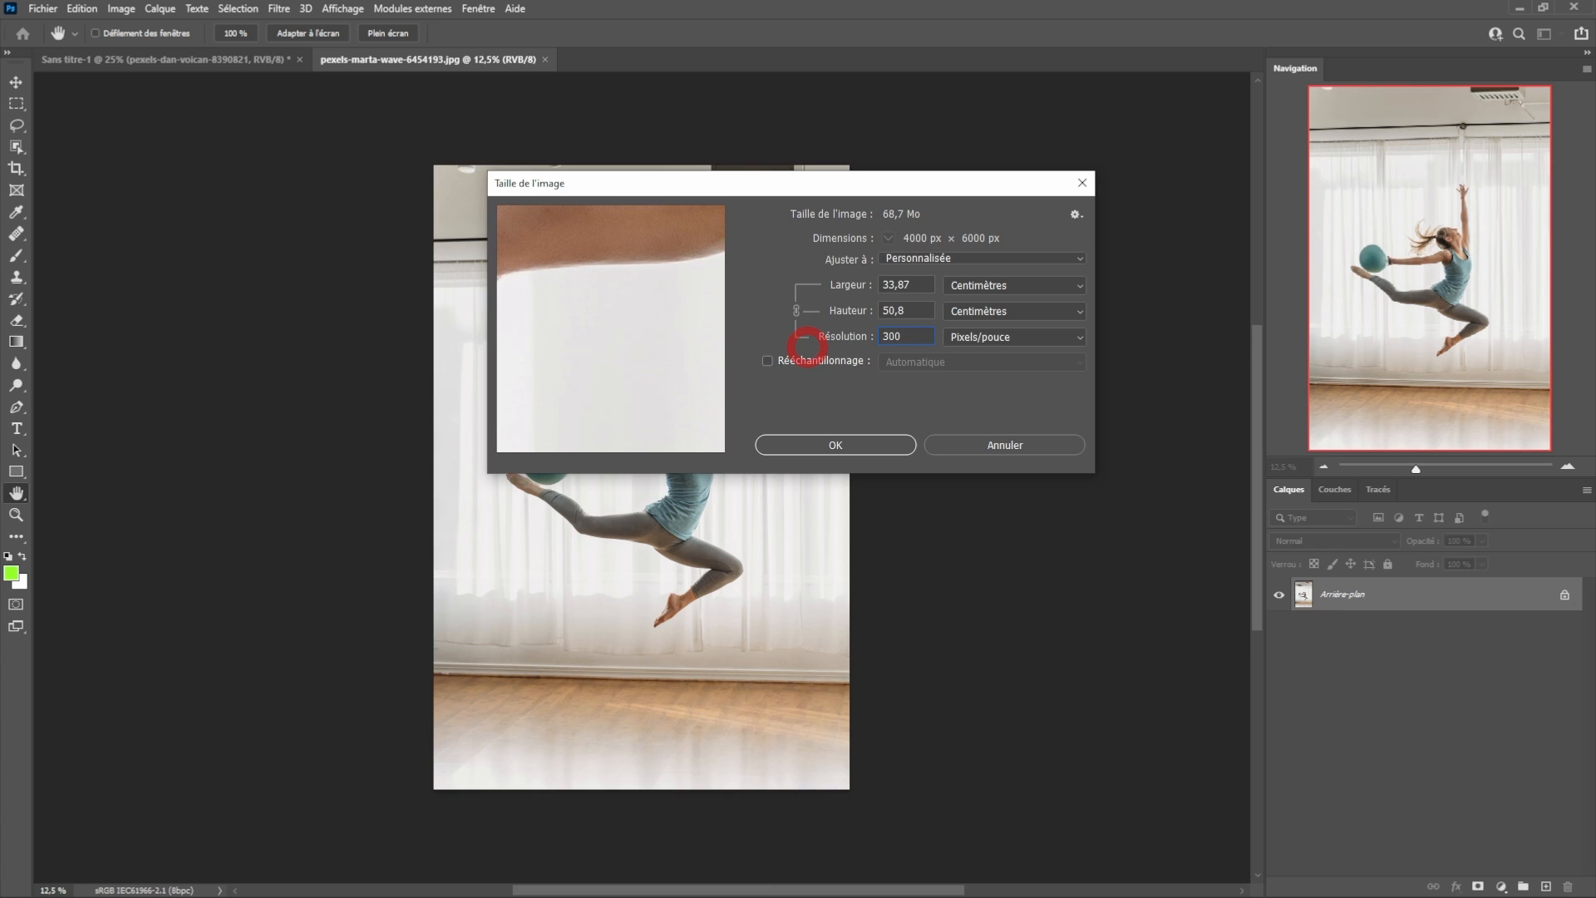
pyautogui.click(767, 362)
pyautogui.click(864, 314)
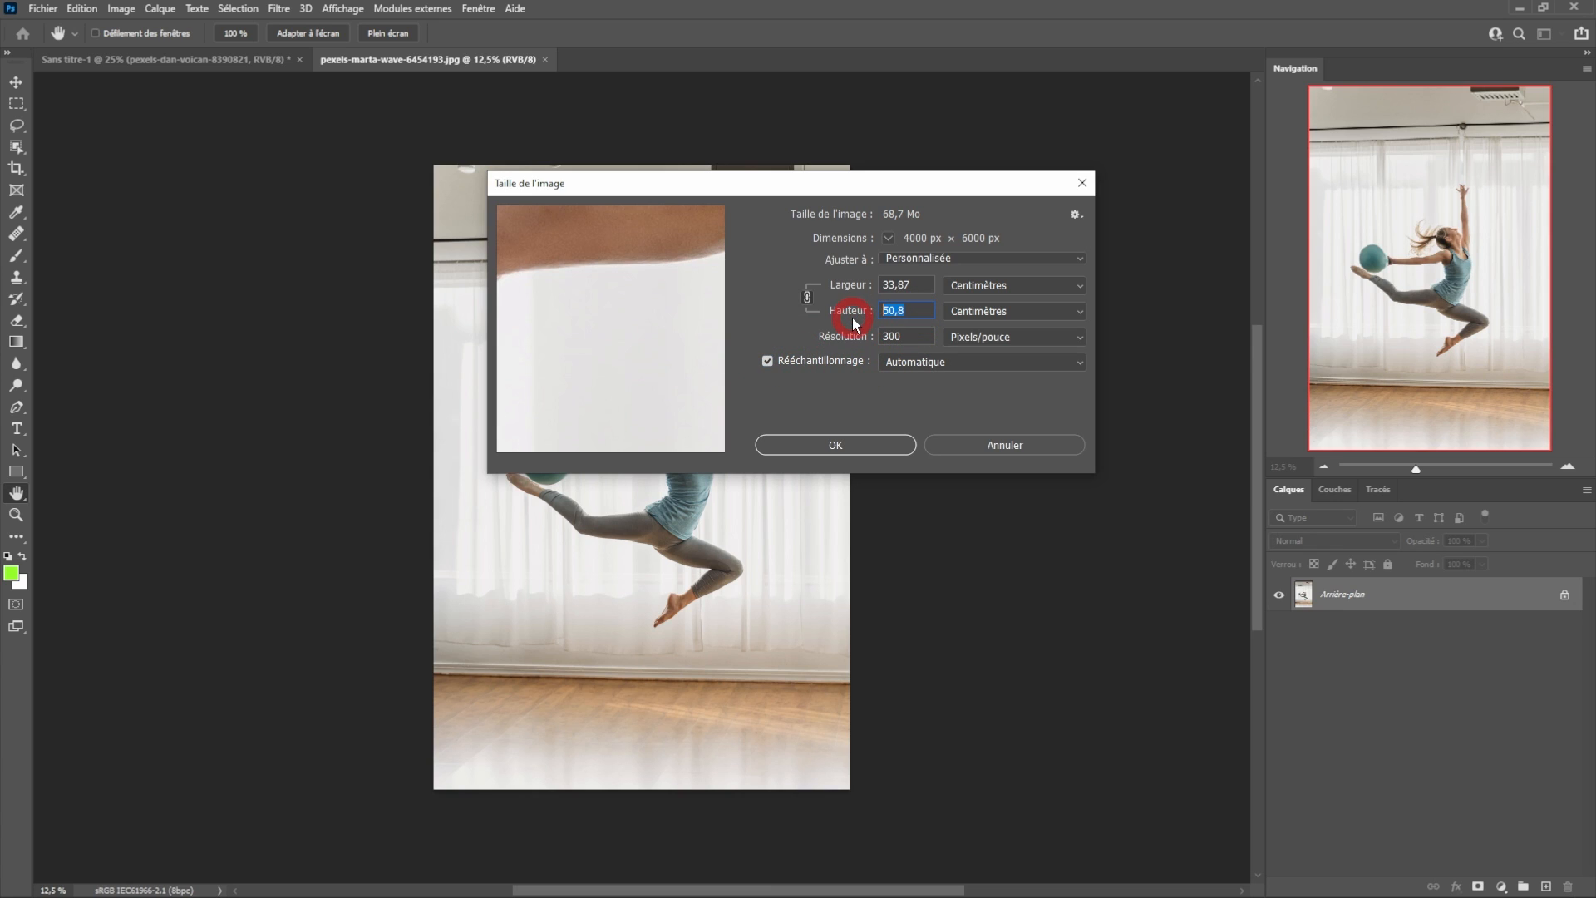
pyautogui.write('29')
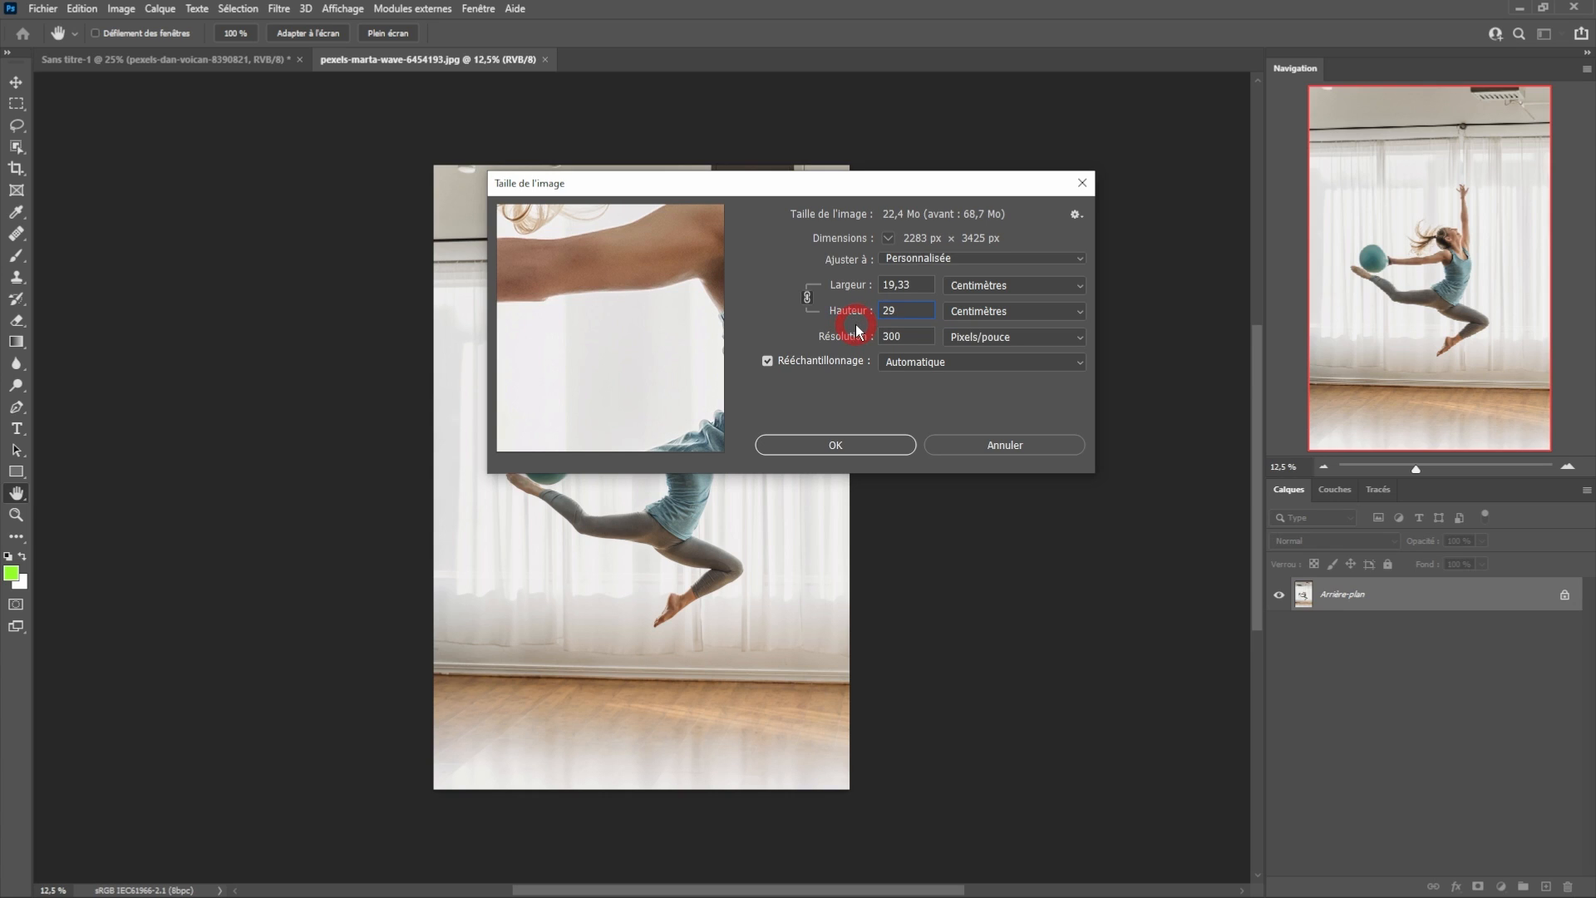
pyautogui.click(835, 445)
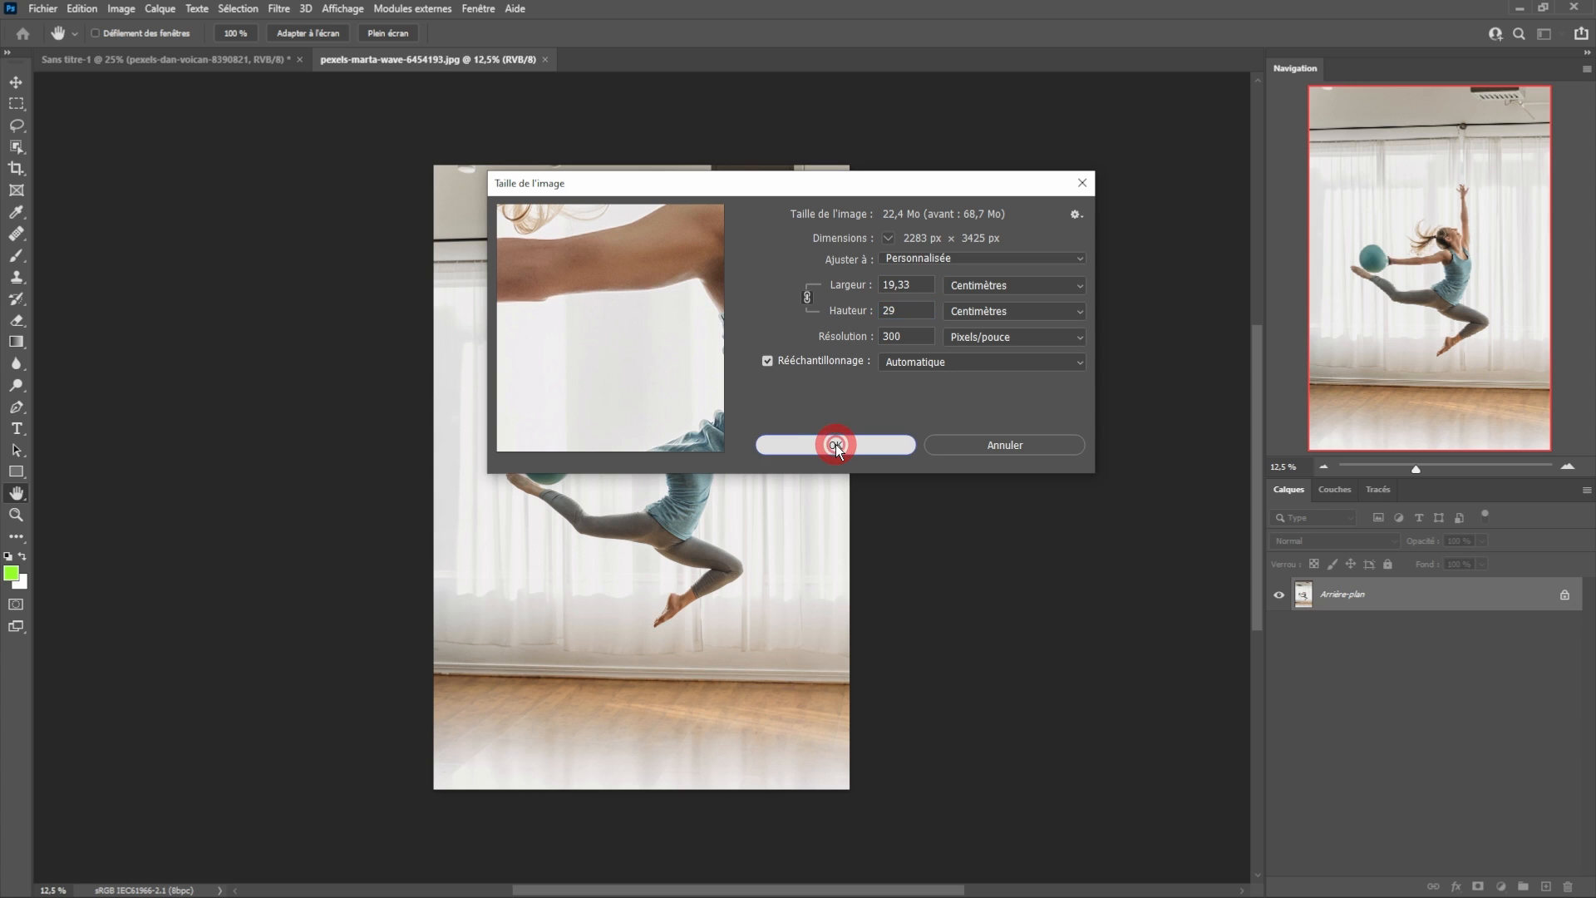
# Select the jumping dancer and ball automatically with the Subject selection command.
pyautogui.press('i')
pyautogui.keyDown('ctrl'); pyautogui.click(607, 358); pyautogui.keyUp('ctrl')
pyautogui.moveTo(613, 363); pyautogui.dragTo(690, 501)
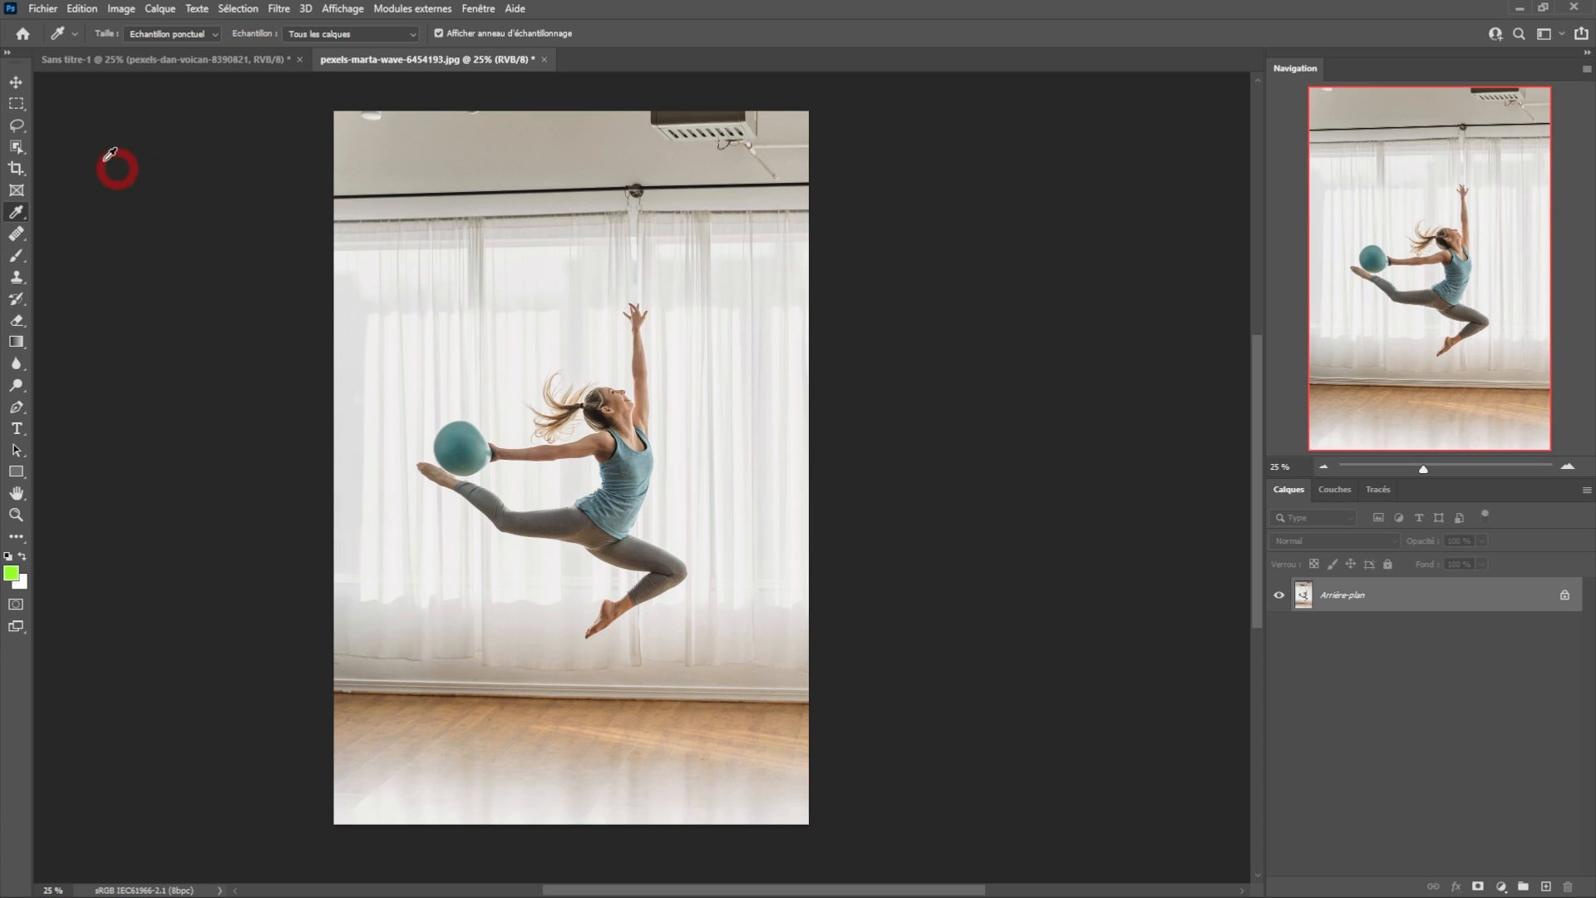
pyautogui.click(16, 103)
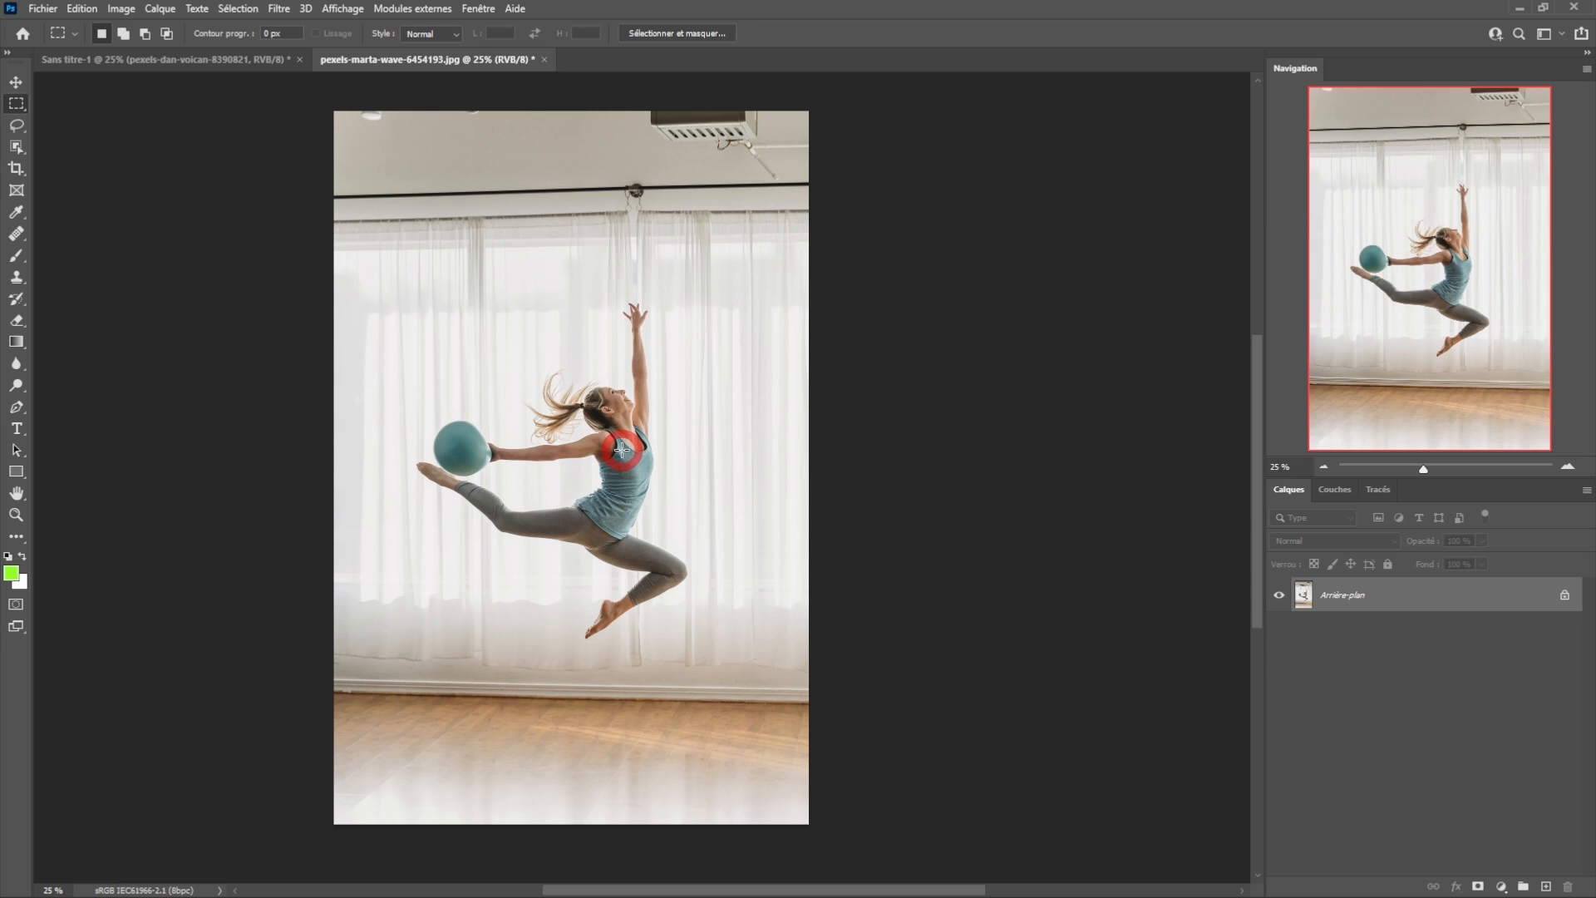
pyautogui.click(238, 10)
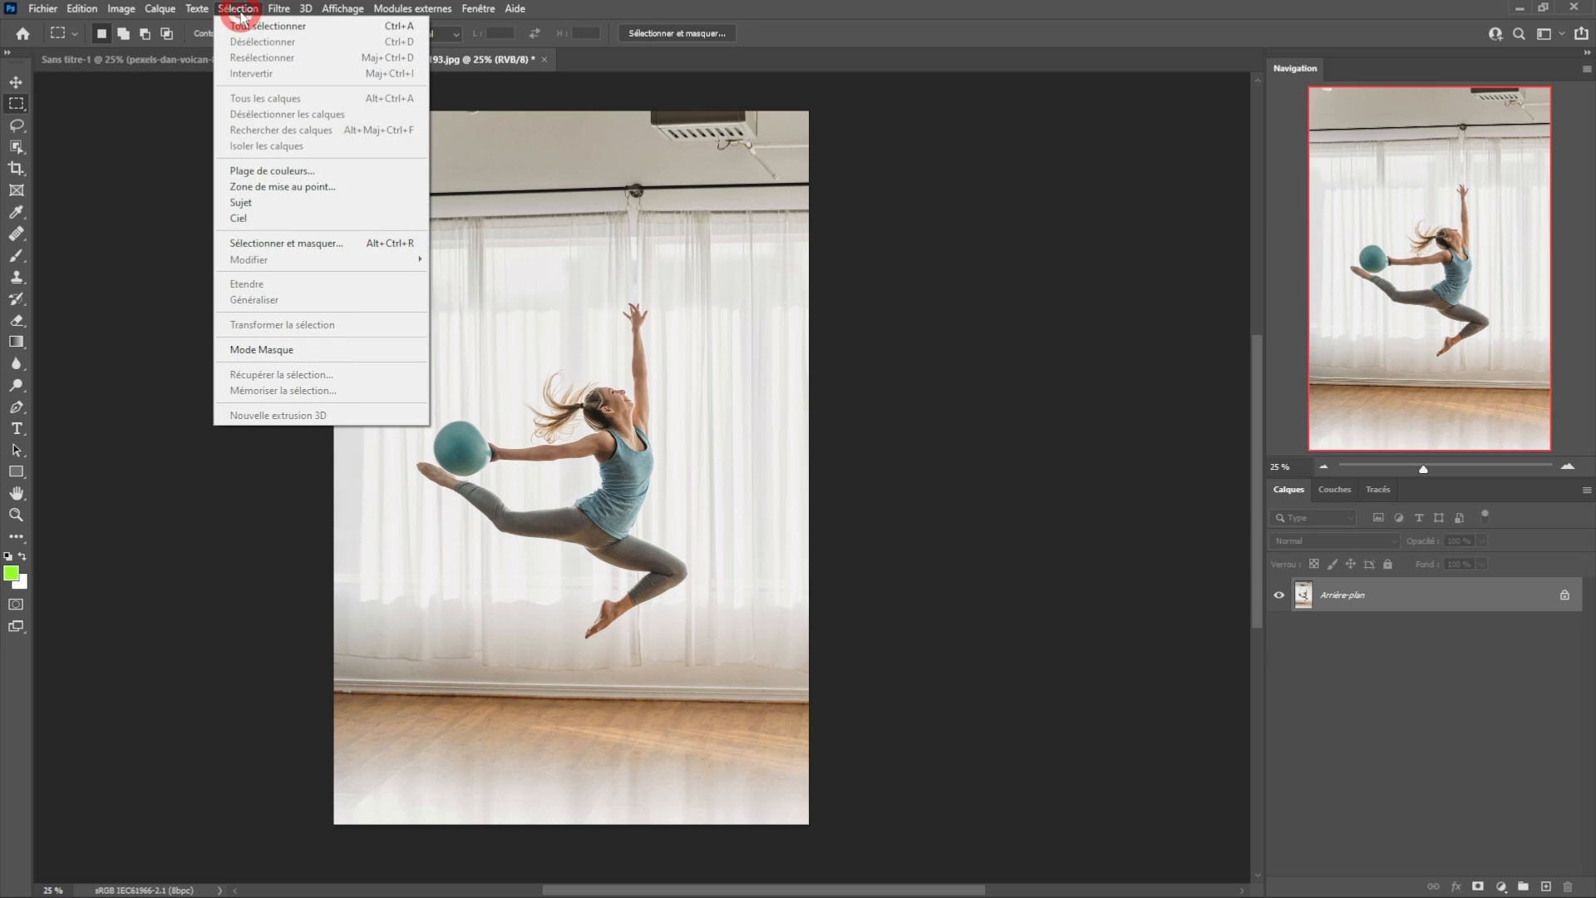
pyautogui.click(263, 204)
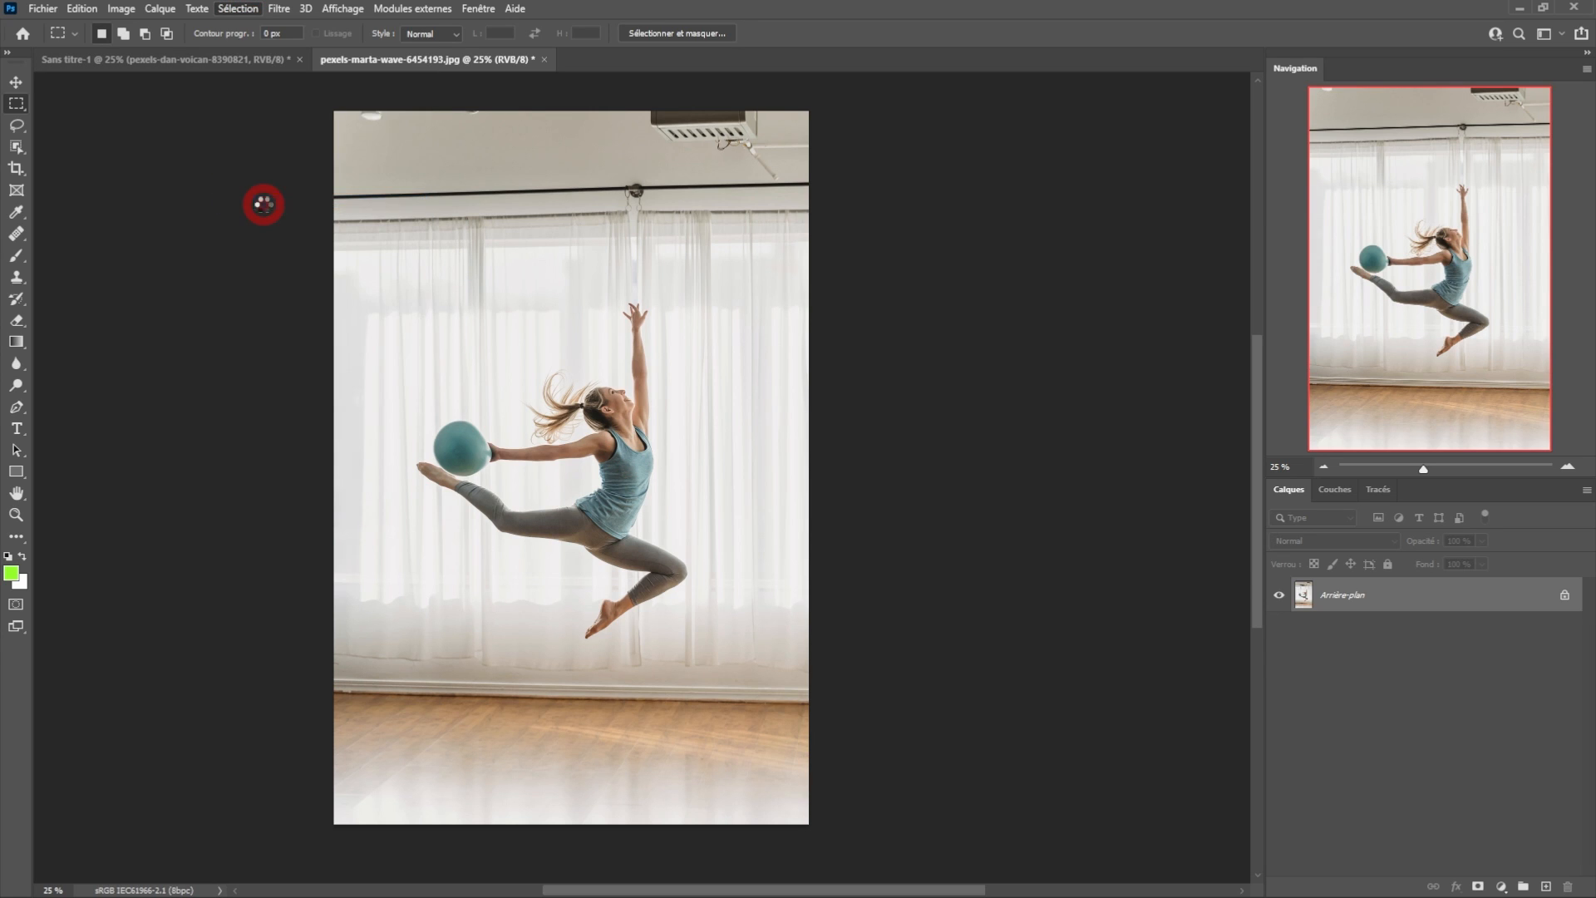
# Subtract the white gap between the fingers of the raised hand from the selection with the Lasso tool.
pyautogui.keyDown('ctrl'); pyautogui.click(638, 440); pyautogui.keyUp('ctrl')
pyautogui.keyDown('ctrl'); pyautogui.click(639, 442); pyautogui.keyUp('ctrl')
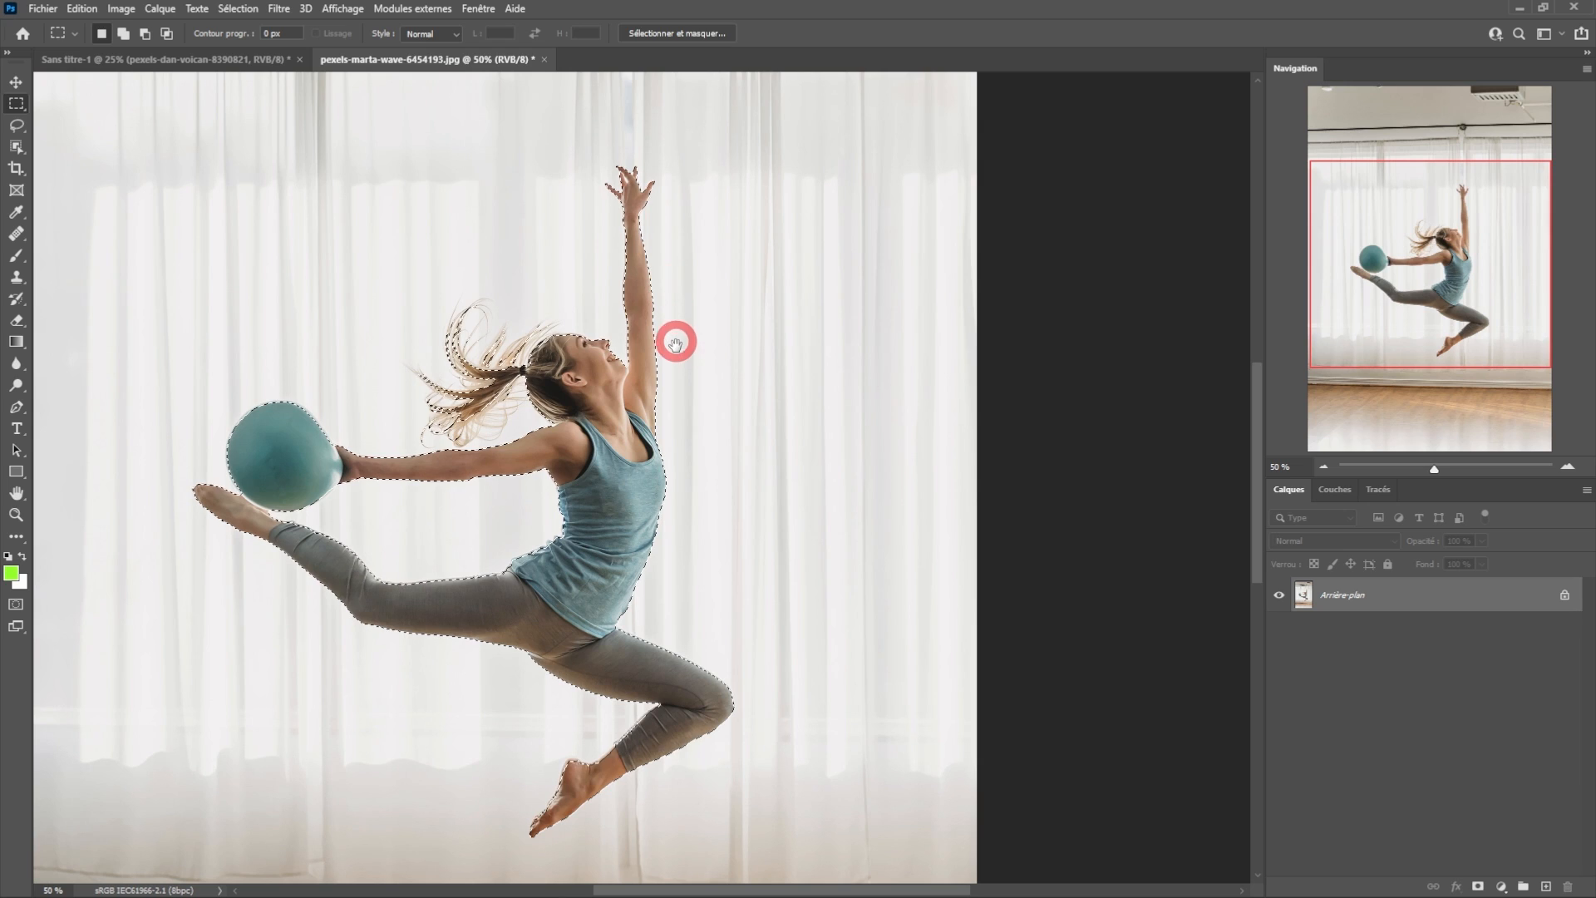
pyautogui.keyDown('ctrl'); pyautogui.click(628, 174); pyautogui.keyUp('ctrl')
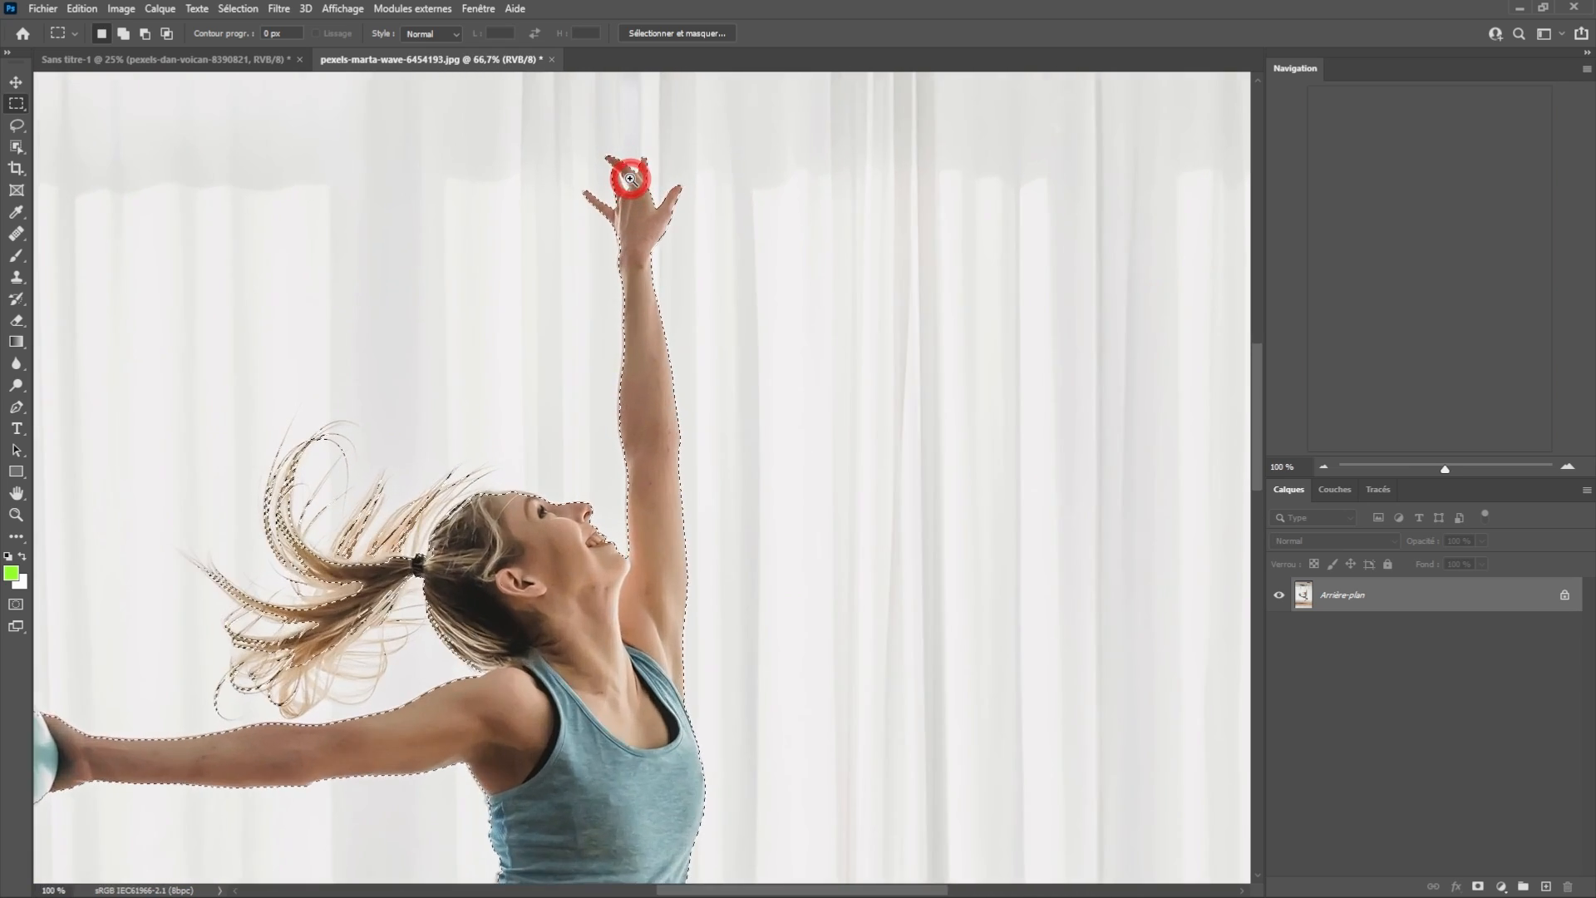
pyautogui.keyDown('ctrl'); pyautogui.click(630, 179); pyautogui.keyUp('ctrl')
pyautogui.keyDown('ctrl'); pyautogui.click(630, 178); pyautogui.keyUp('ctrl')
pyautogui.keyDown('ctrl'); pyautogui.click(630, 178); pyautogui.keyUp('ctrl')
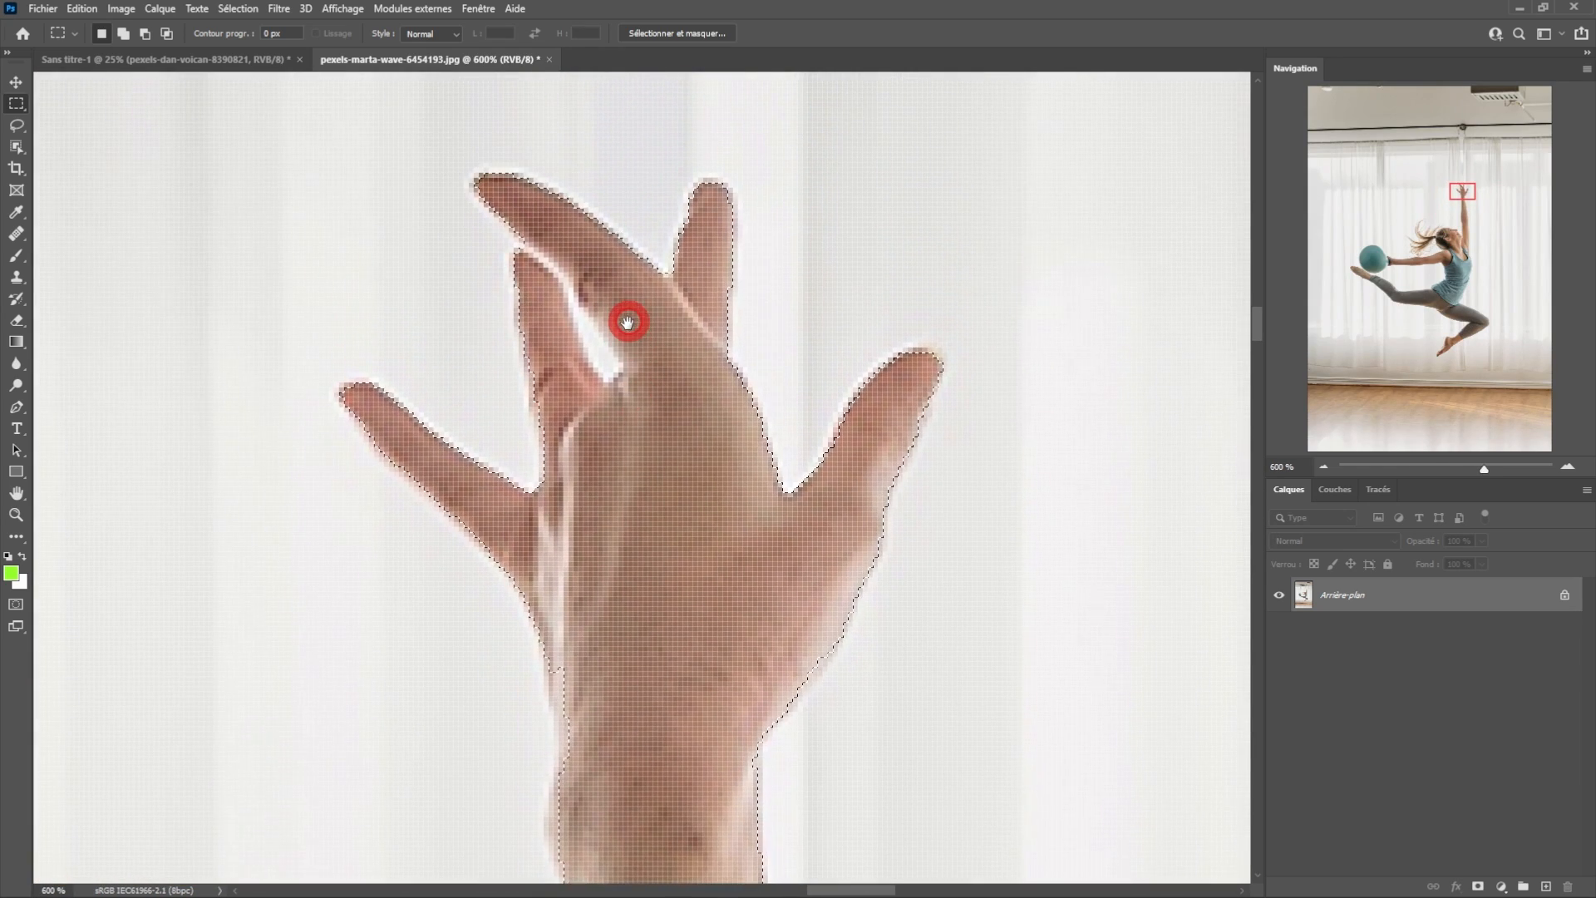
pyautogui.click(15, 125)
pyautogui.click(145, 34)
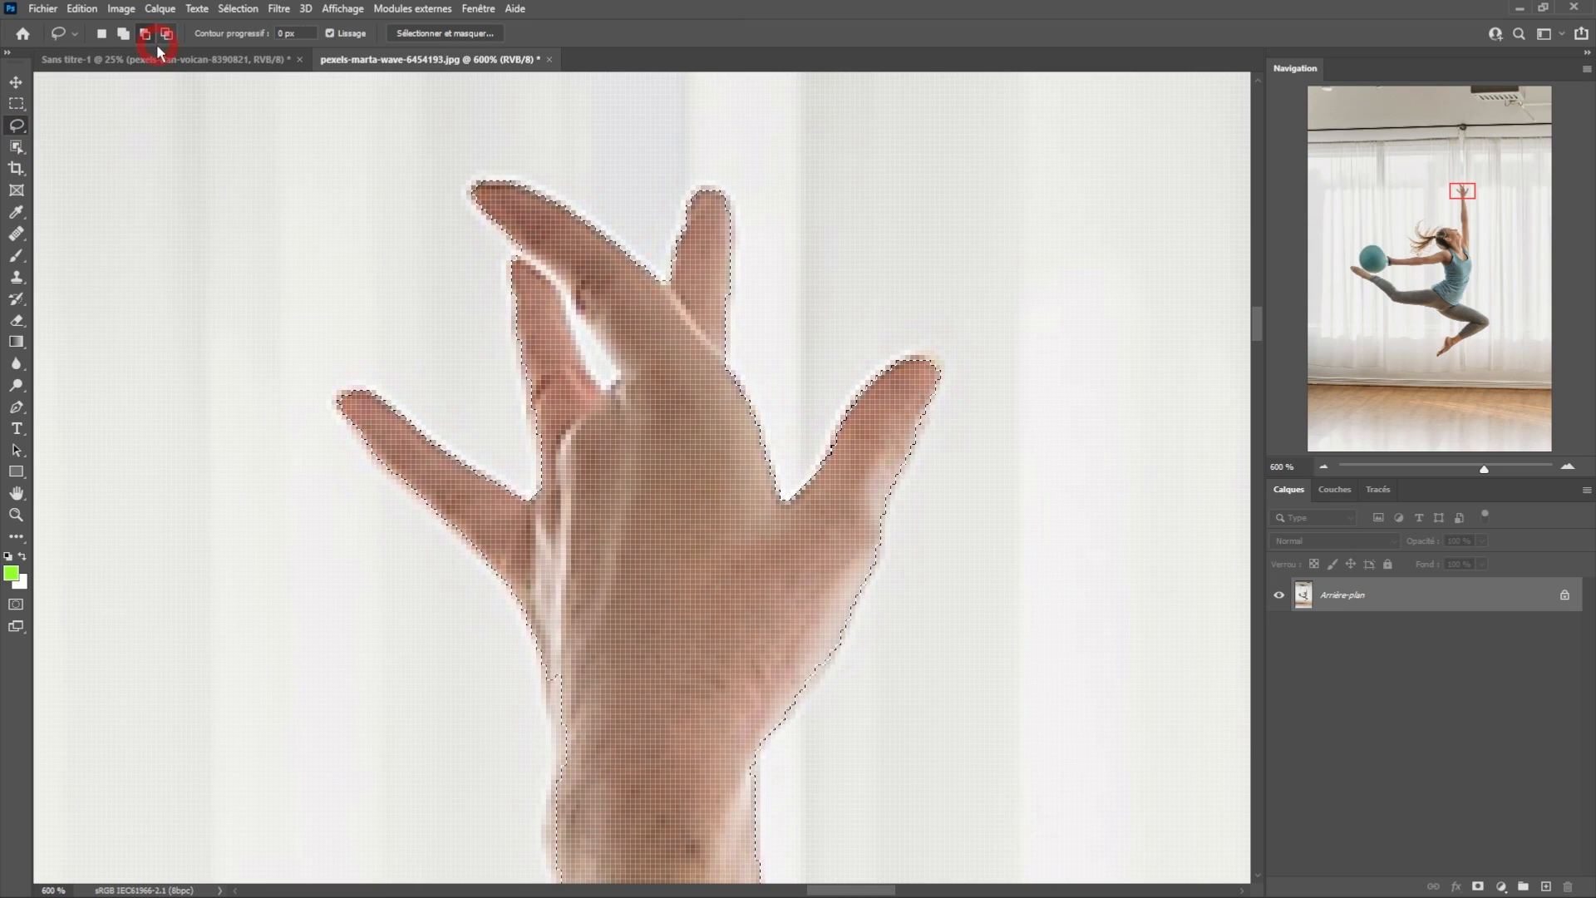
pyautogui.moveTo(492, 257)
pyautogui.mouseDown()
pyautogui.moveTo(581, 303)
pyautogui.moveTo(566, 295)
pyautogui.mouseUp()
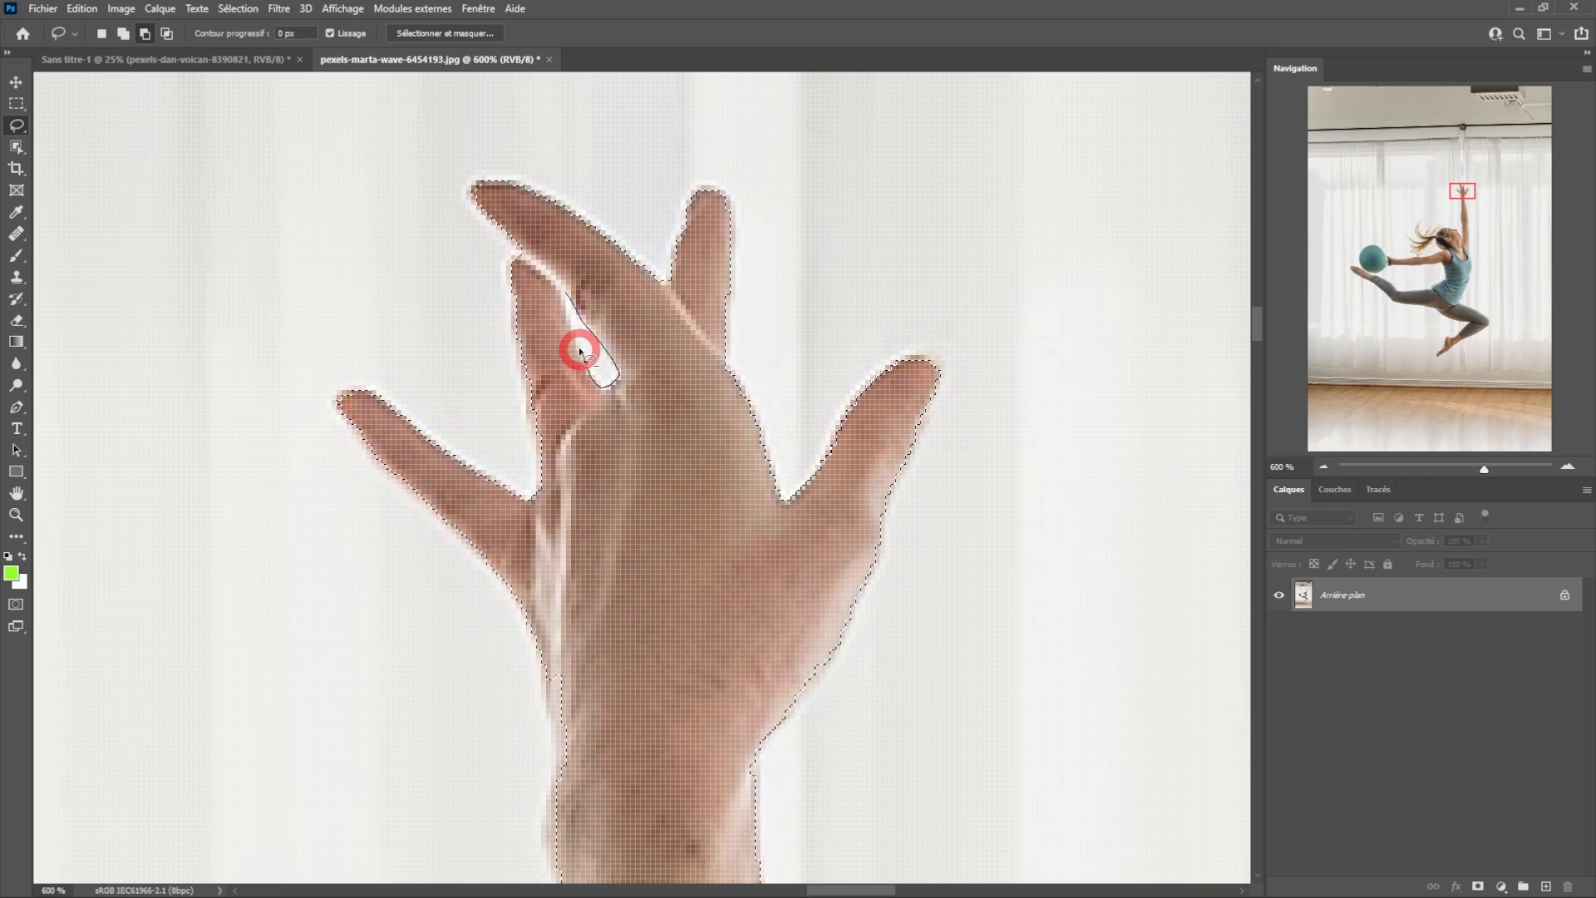
# Copy the selected dancer and ball to a new layer and check the cutout by temporarily hiding the background layer.
pyautogui.scroll(-15, 555, 513)
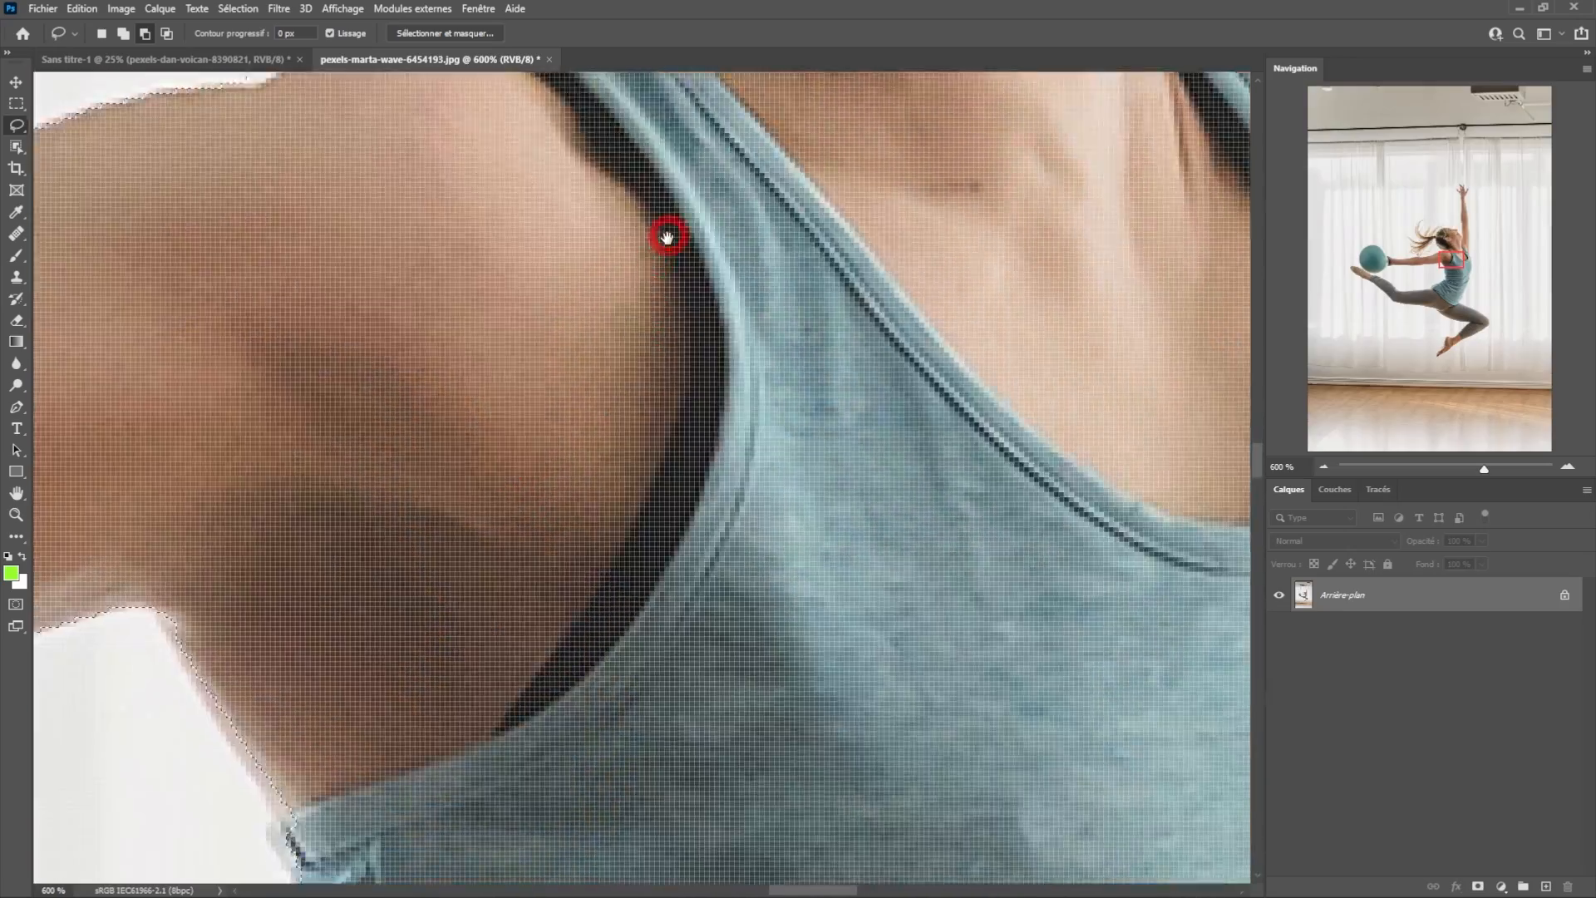
pyautogui.moveTo(667, 238)
pyautogui.mouseDown()
pyautogui.moveTo(1008, 416)
pyautogui.moveTo(773, 199)
pyautogui.moveTo(990, 313)
pyautogui.moveTo(1083, 499)
pyautogui.moveTo(894, 652)
pyautogui.moveTo(731, 446)
pyautogui.moveTo(1115, 631)
pyautogui.mouseUp()
pyautogui.moveTo(463, 334)
pyautogui.mouseDown()
pyautogui.moveTo(624, 453)
pyautogui.moveTo(815, 539)
pyautogui.moveTo(713, 520)
pyautogui.moveTo(598, 458)
pyautogui.moveTo(463, 336)
pyautogui.mouseUp()
pyautogui.scroll(-10, 671, 348)
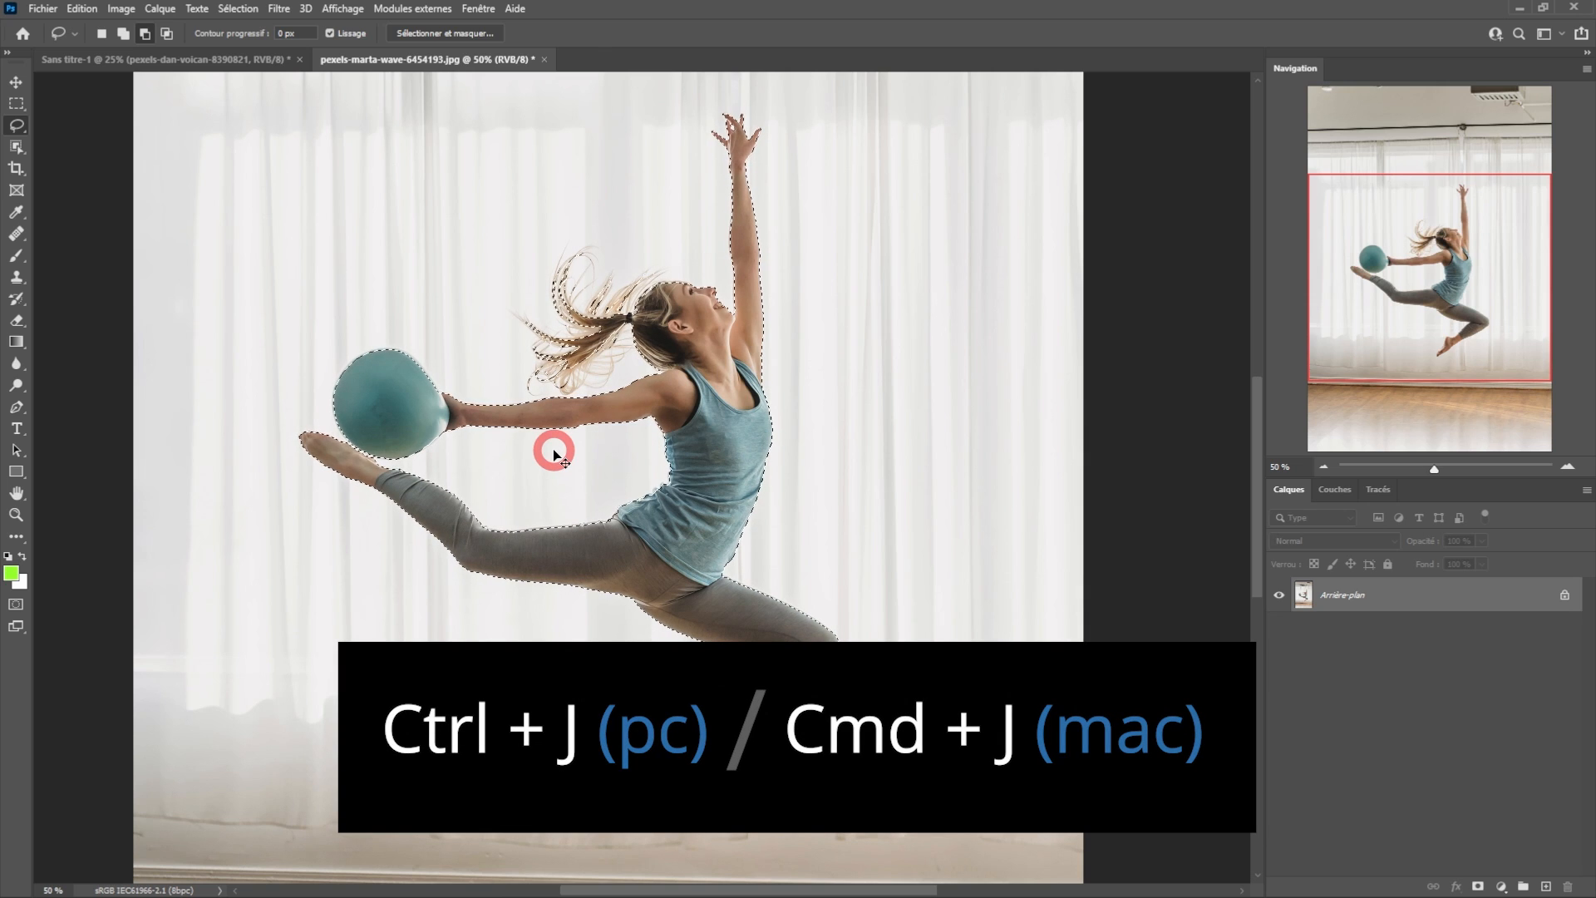
pyautogui.hotkey('ctrl', 'j')
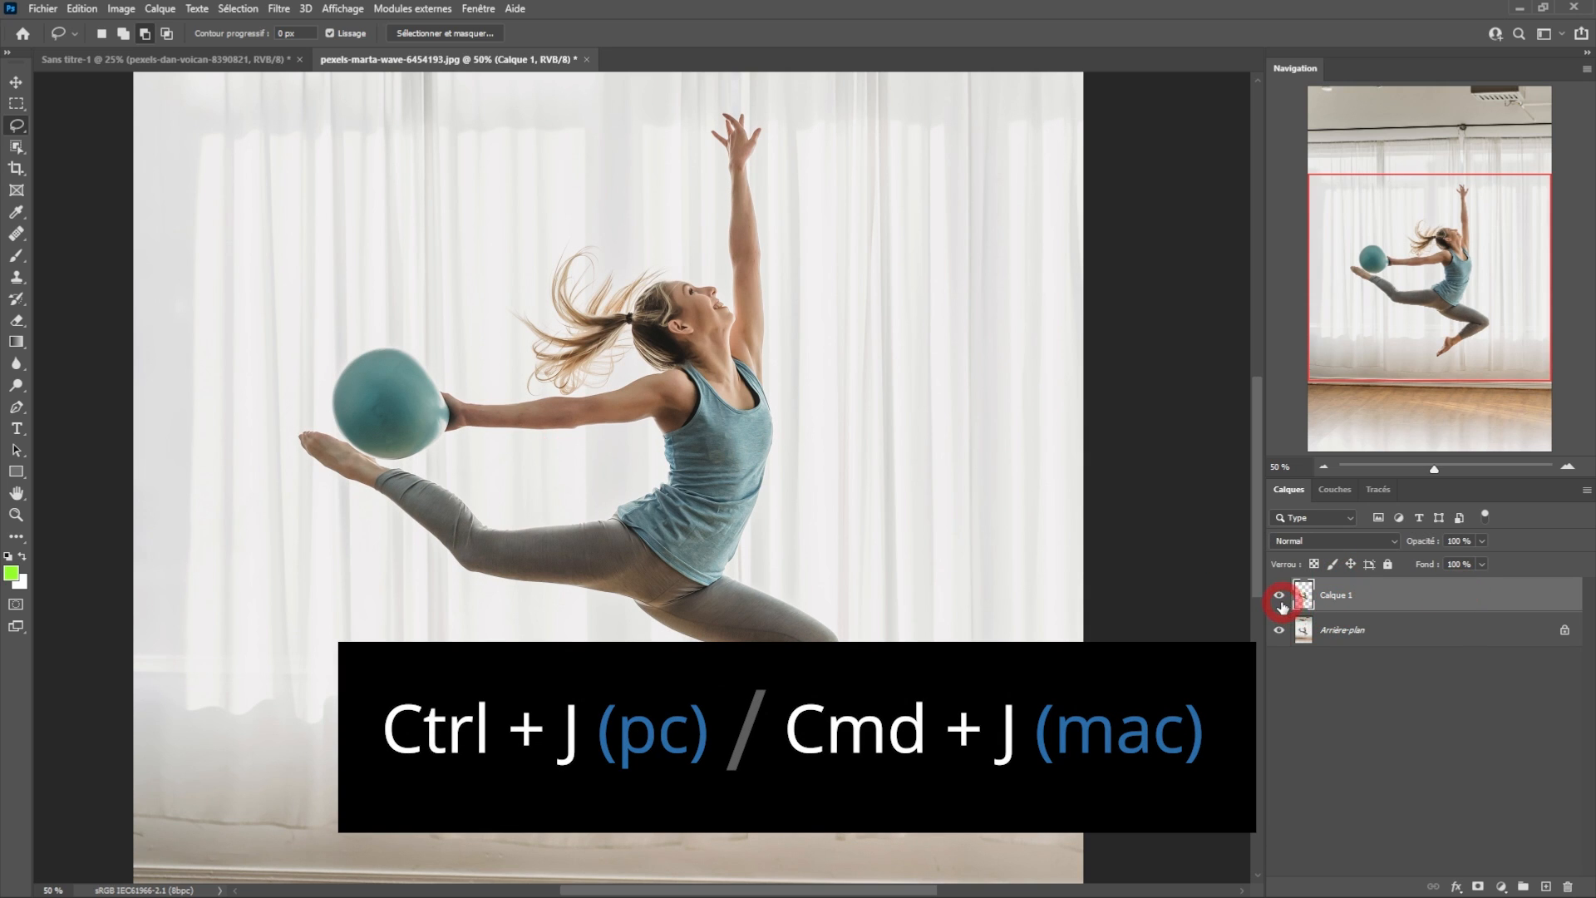
pyautogui.click(1278, 632)
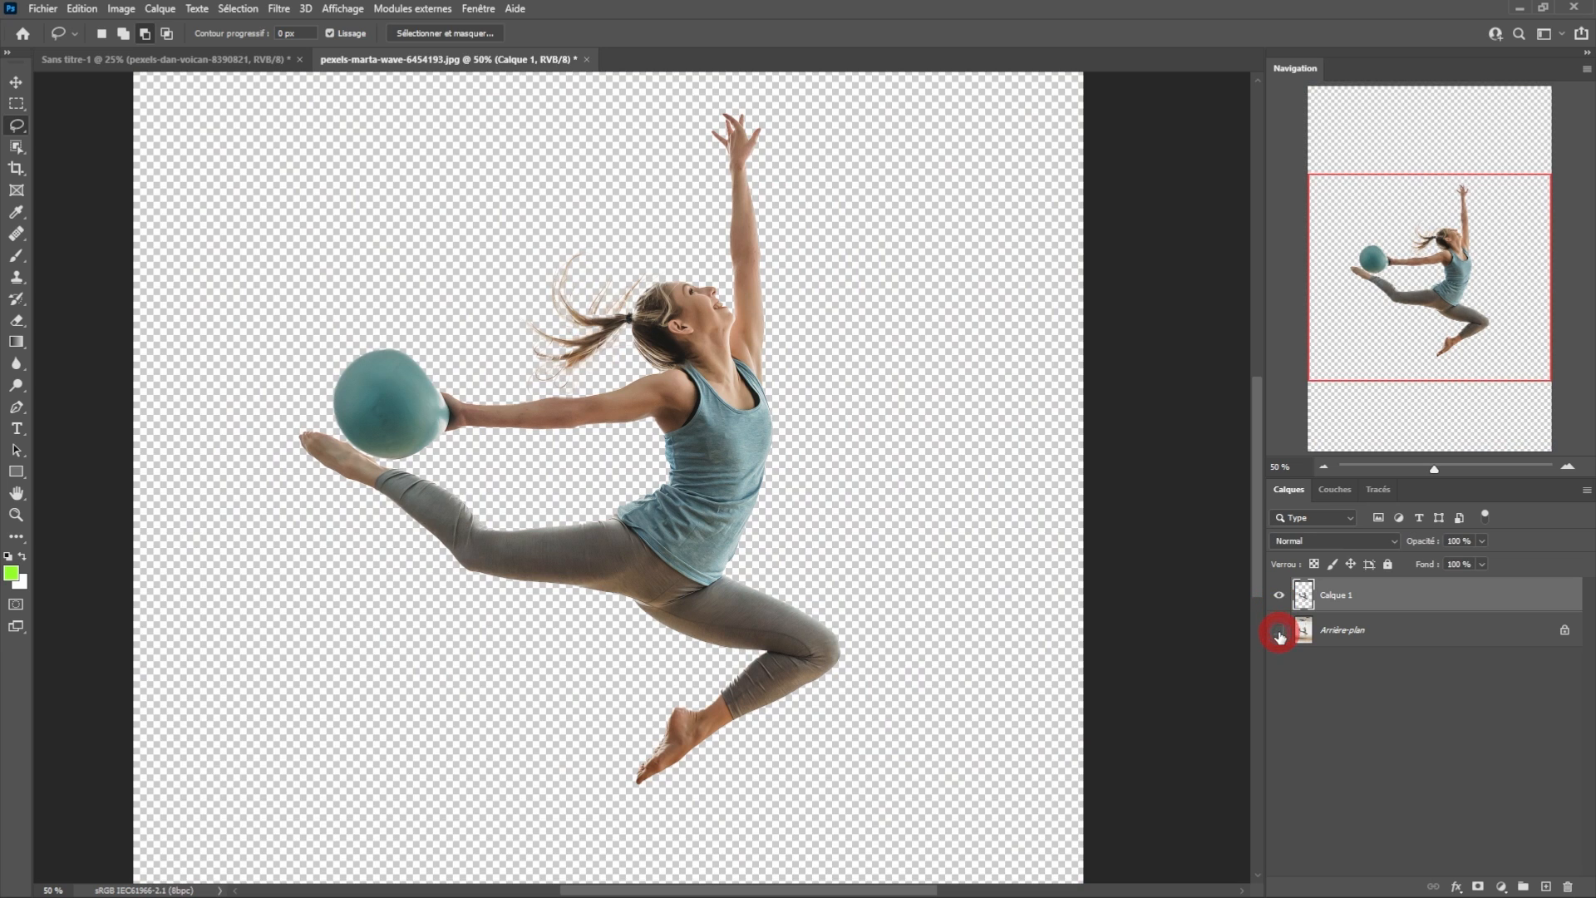
pyautogui.click(1279, 630)
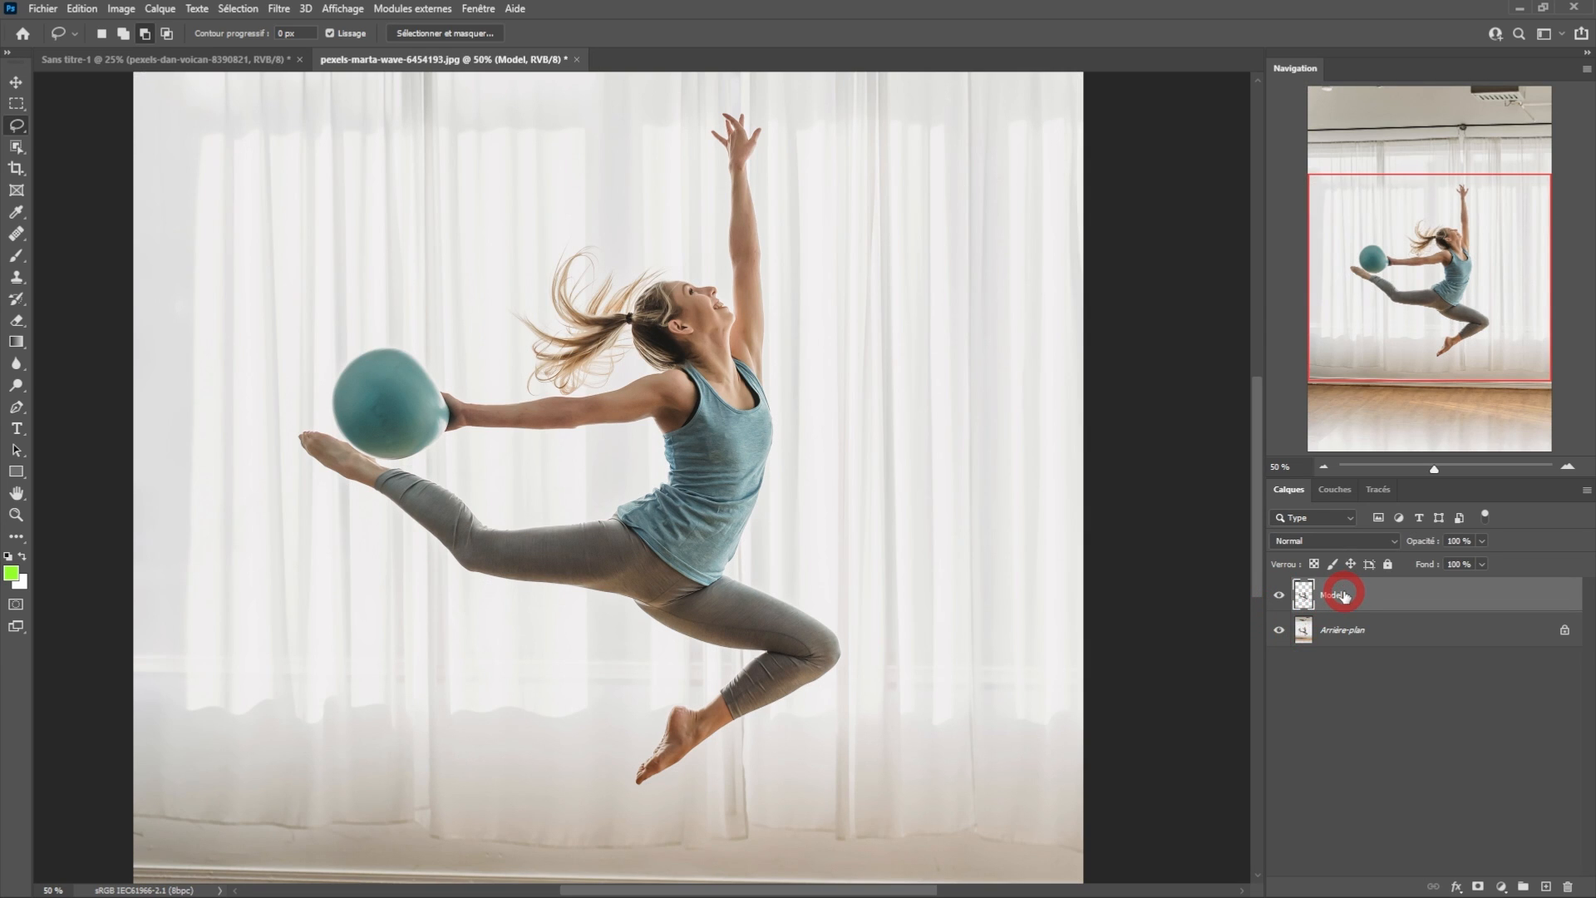
# Rename the cutout layer as Model and convert it to a smart object.
pyautogui.rightClick(1345, 596)
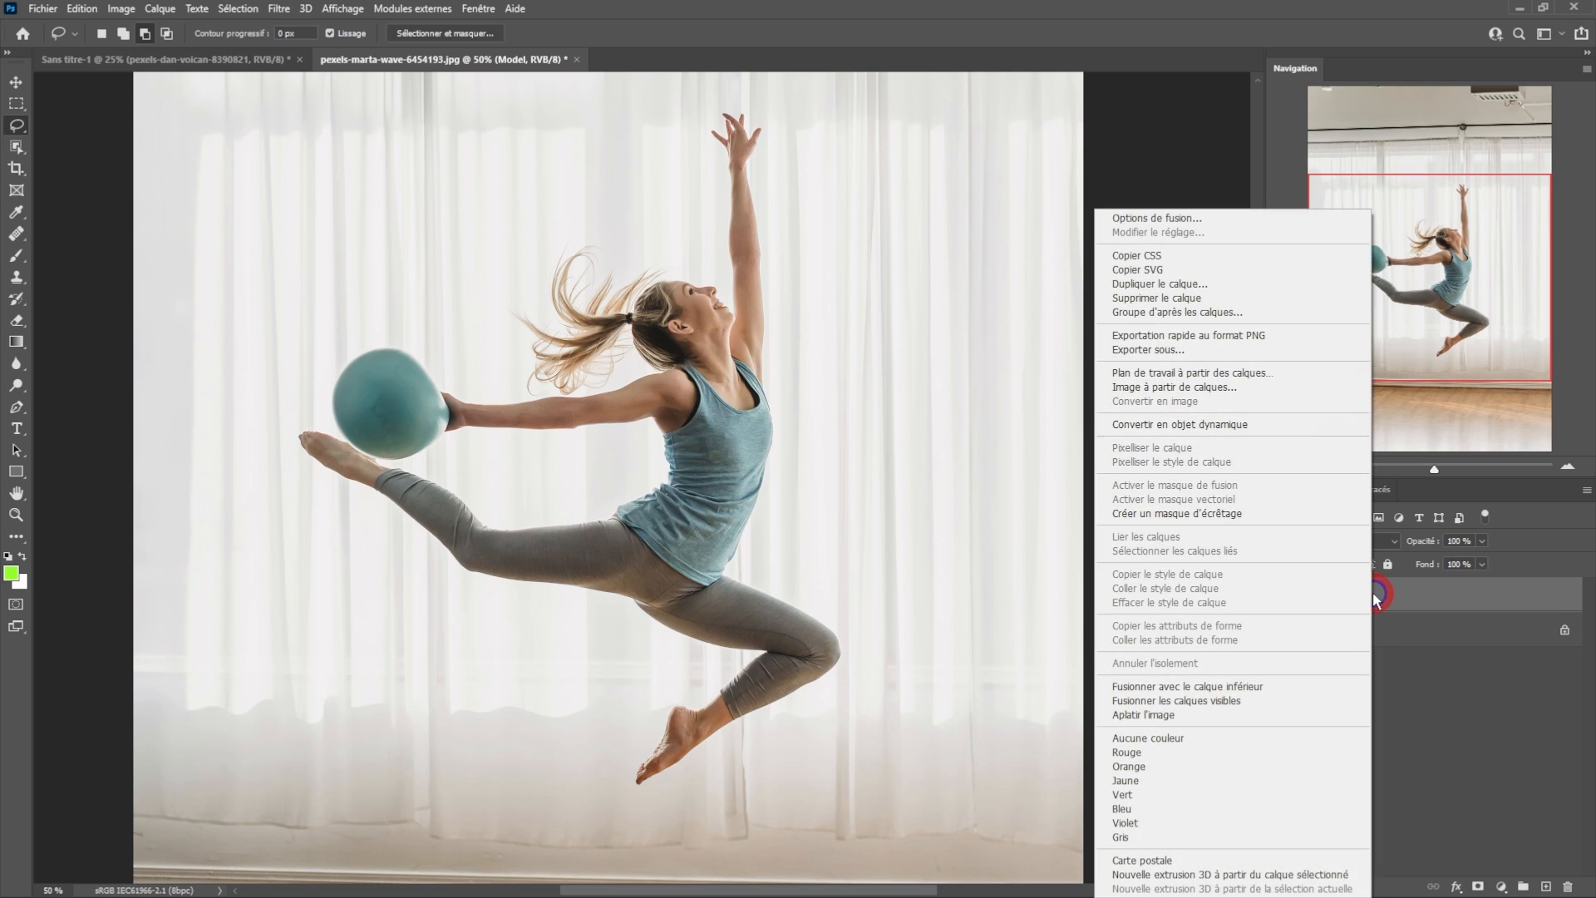
pyautogui.click(1186, 425)
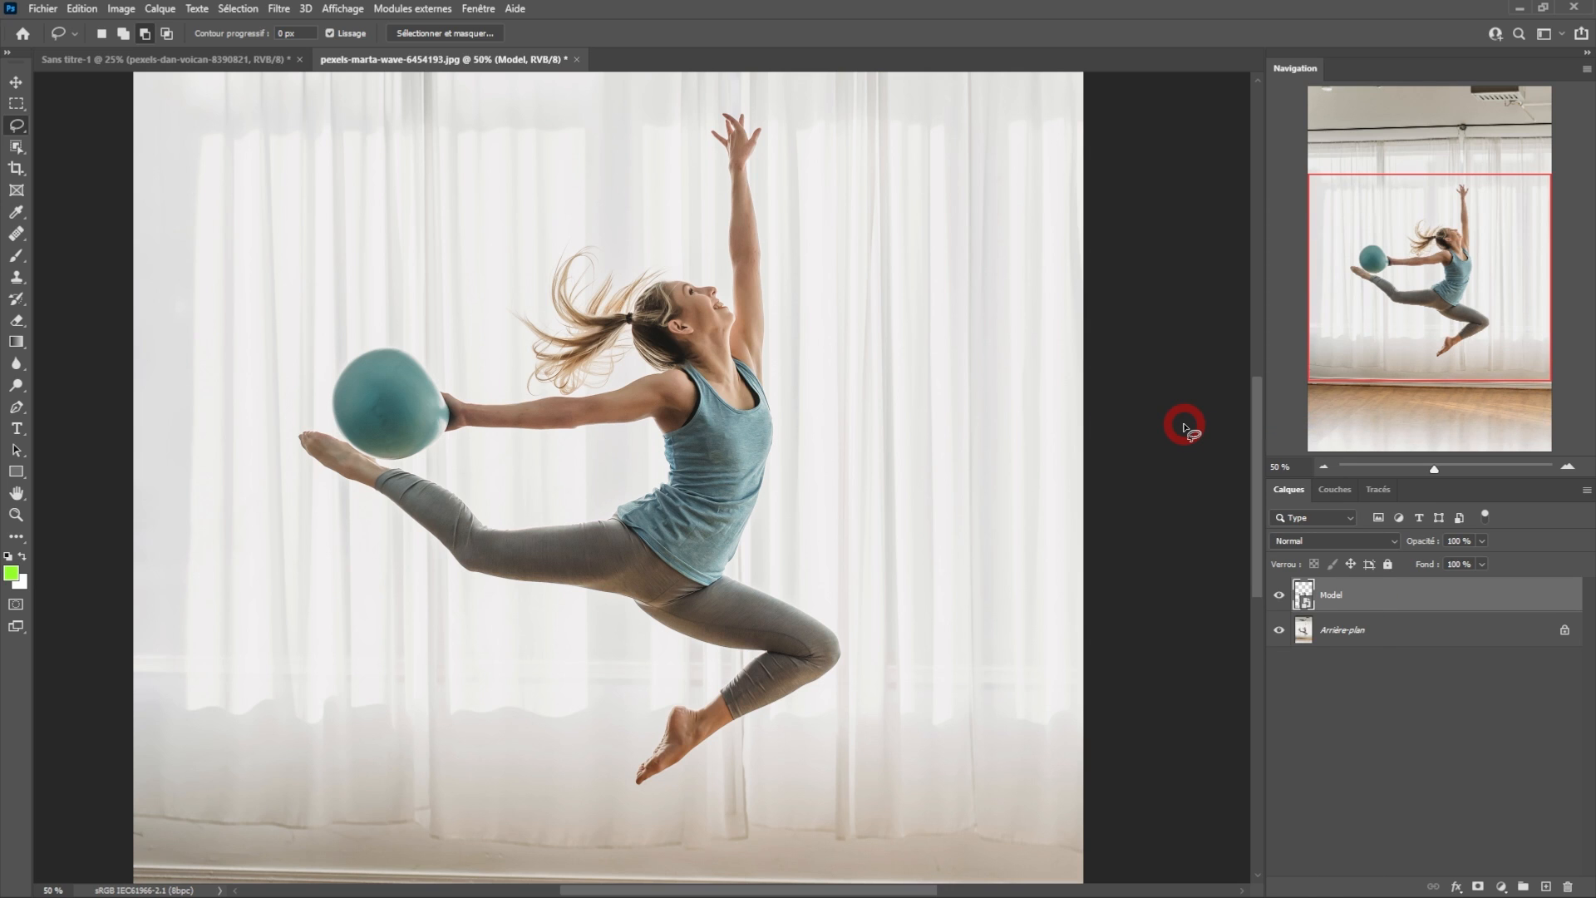
# Unlock the Arrière-plan layer beneath the Model layer.
pyautogui.scroll(-1, 941, 506)
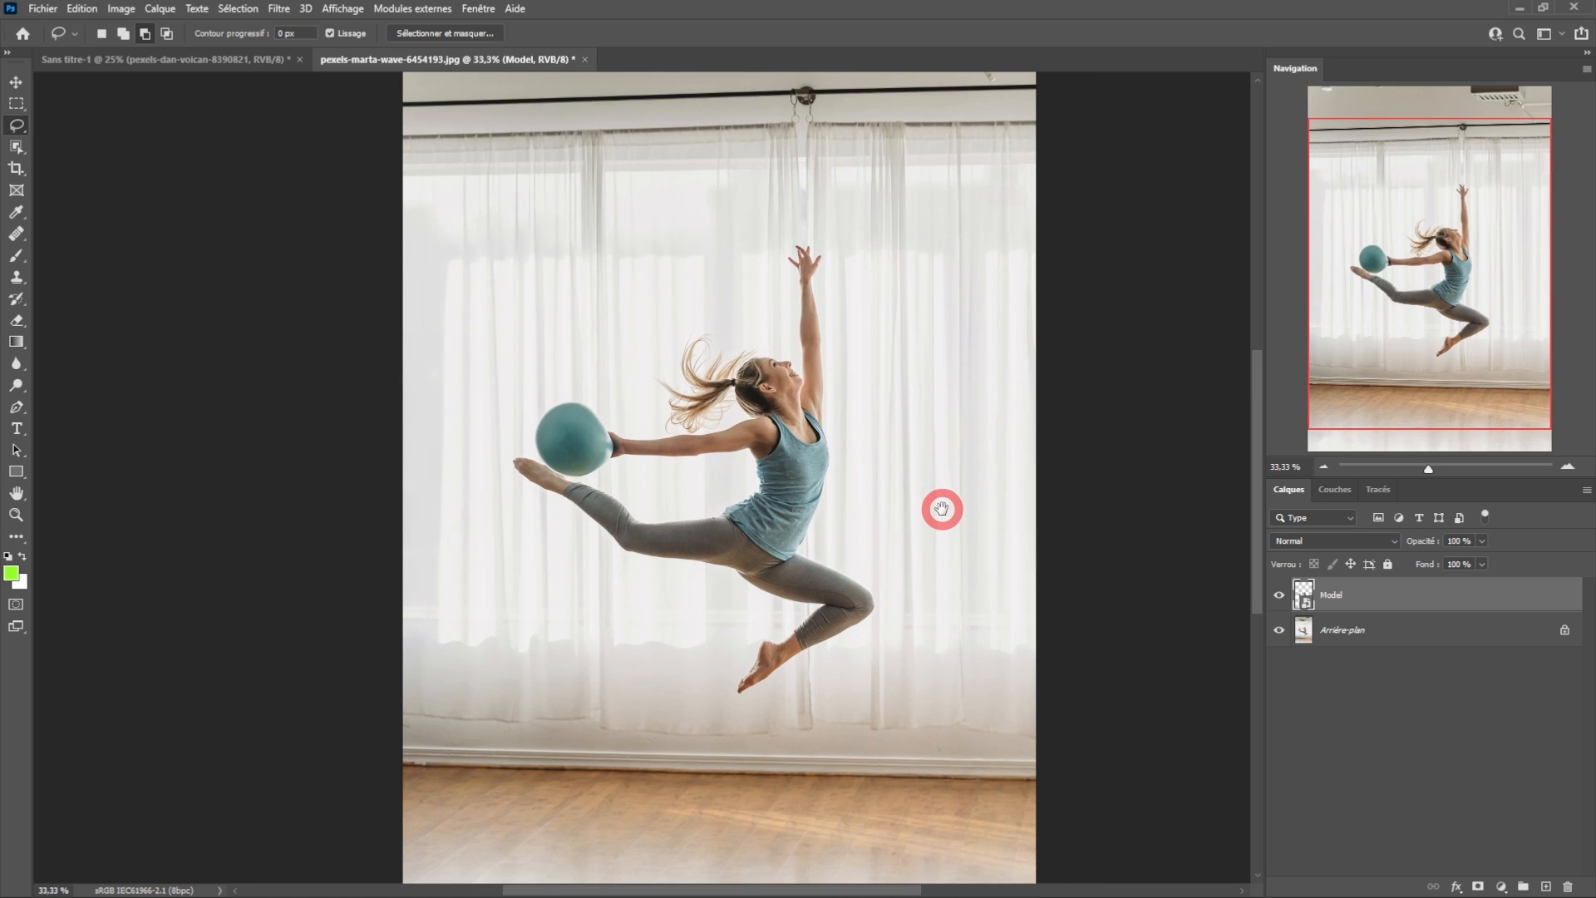
pyautogui.moveTo(929, 503); pyautogui.dragTo(842, 490)
pyautogui.moveTo(529, 432)
pyautogui.mouseDown()
pyautogui.moveTo(660, 427)
pyautogui.moveTo(1430, 677)
pyautogui.moveTo(1567, 661)
pyautogui.mouseUp()
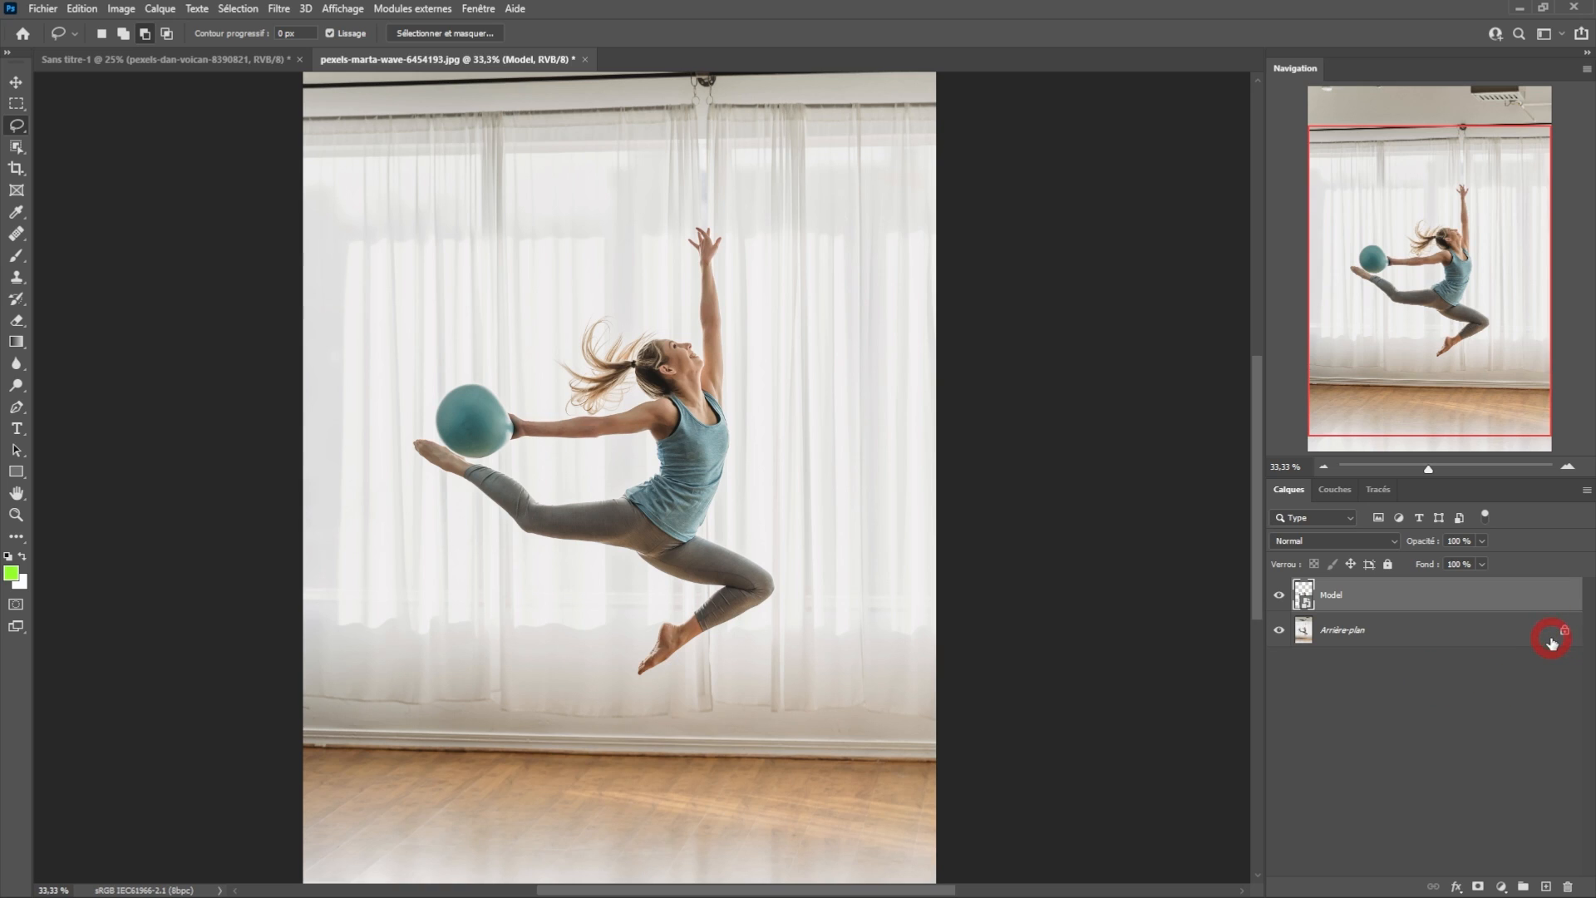
pyautogui.click(1566, 634)
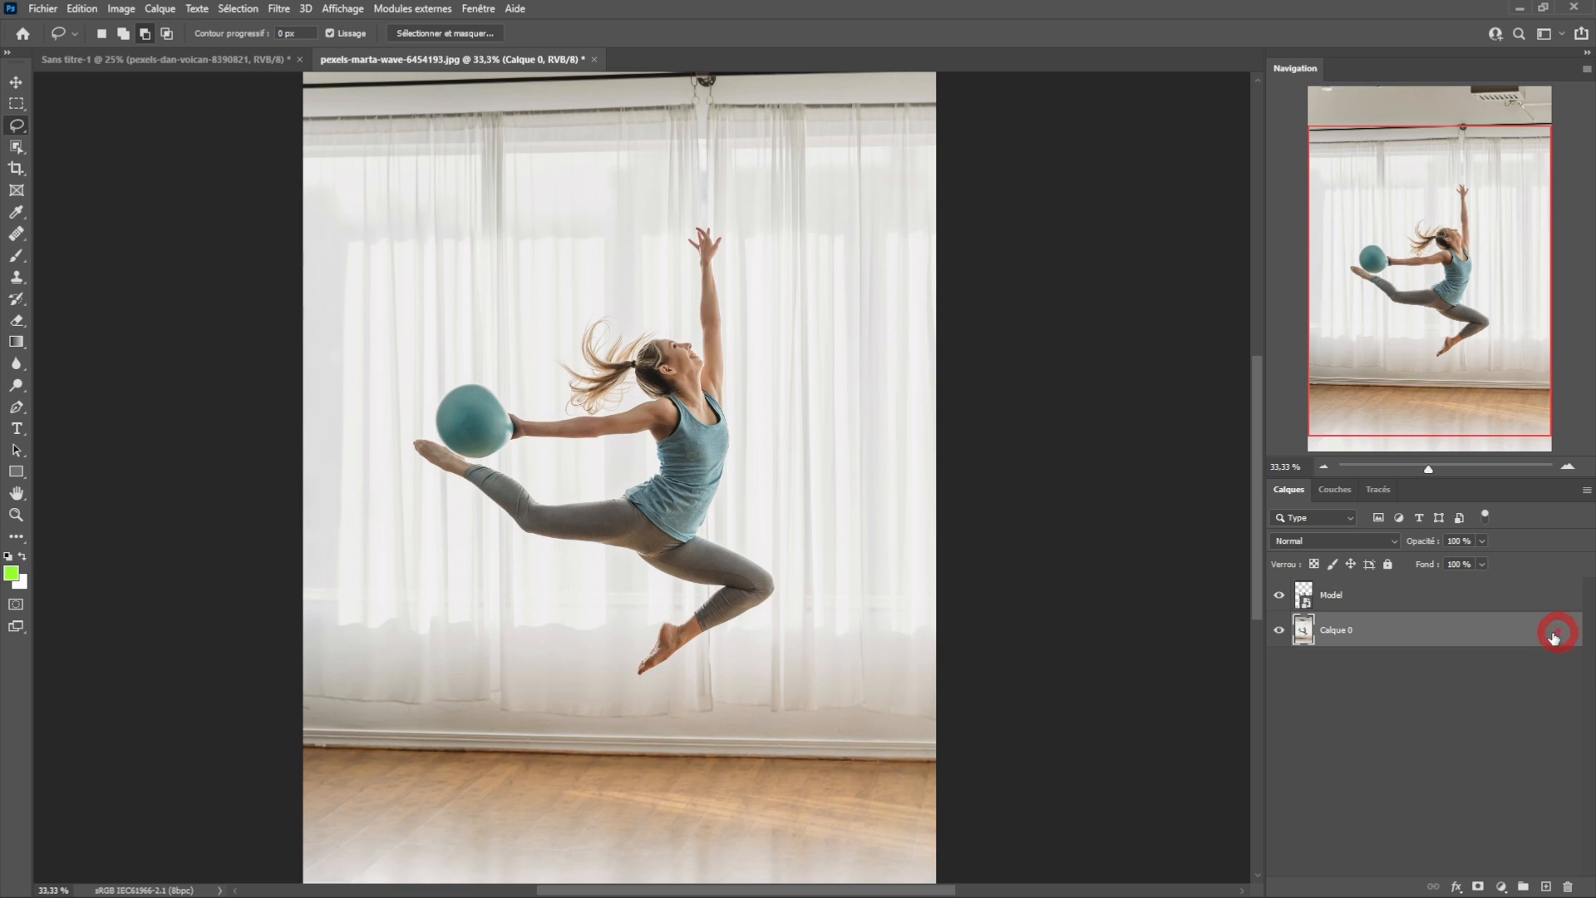
# Flip the Model and Calque 0 layers together horizontally so the dancer faces the other way.
pyautogui.keyDown('ctrl'); pyautogui.click(1449, 601); pyautogui.keyUp('ctrl')
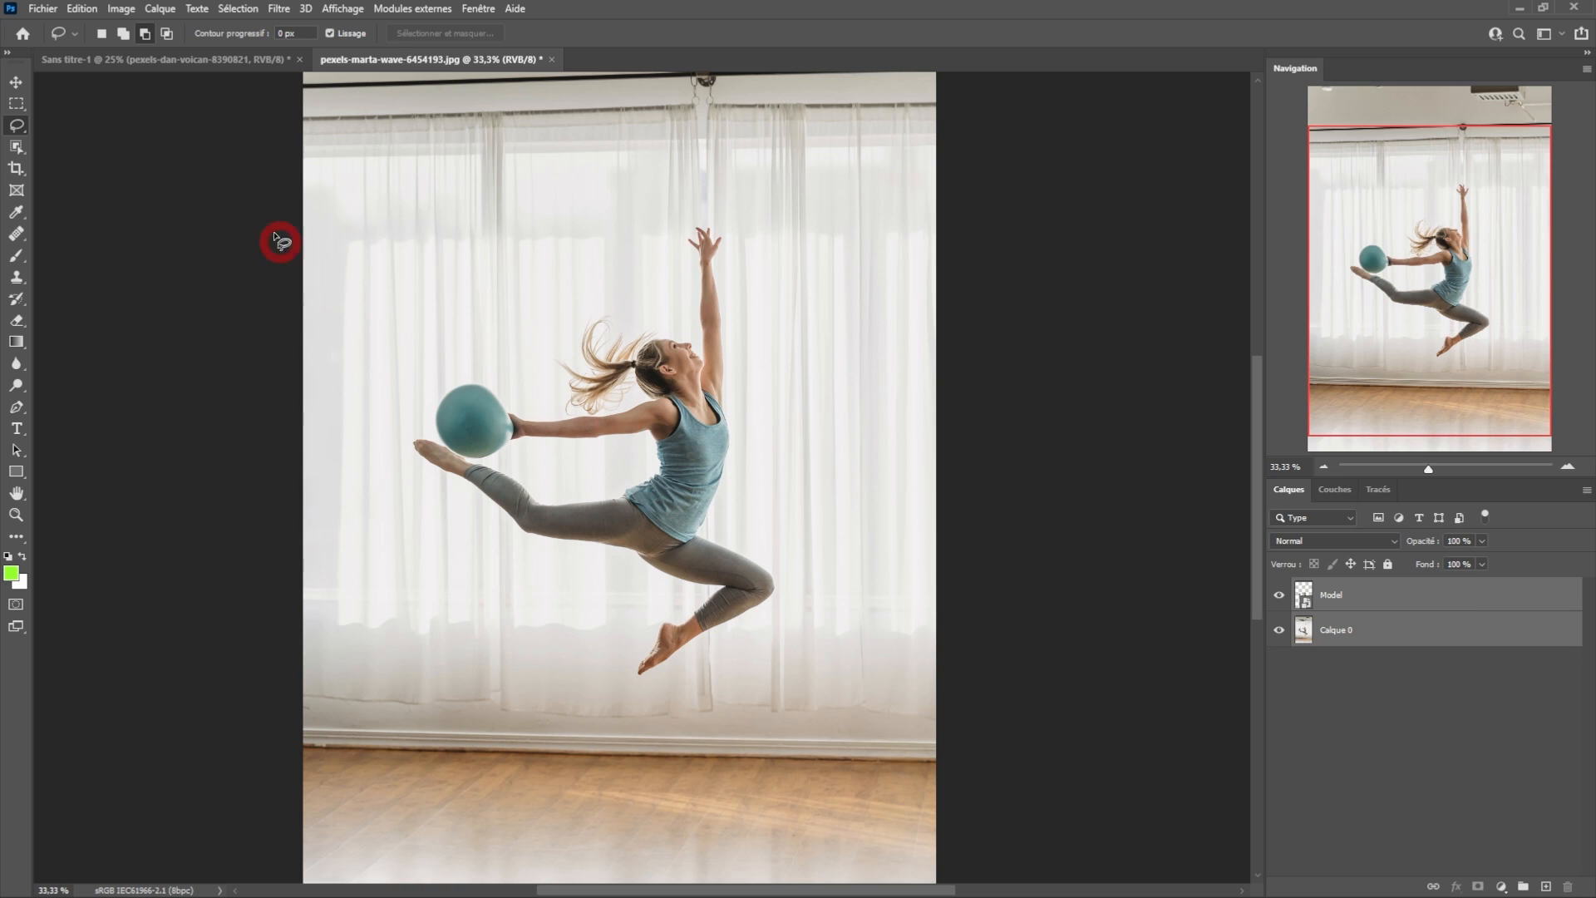
pyautogui.click(82, 8)
pyautogui.moveTo(160, 388)
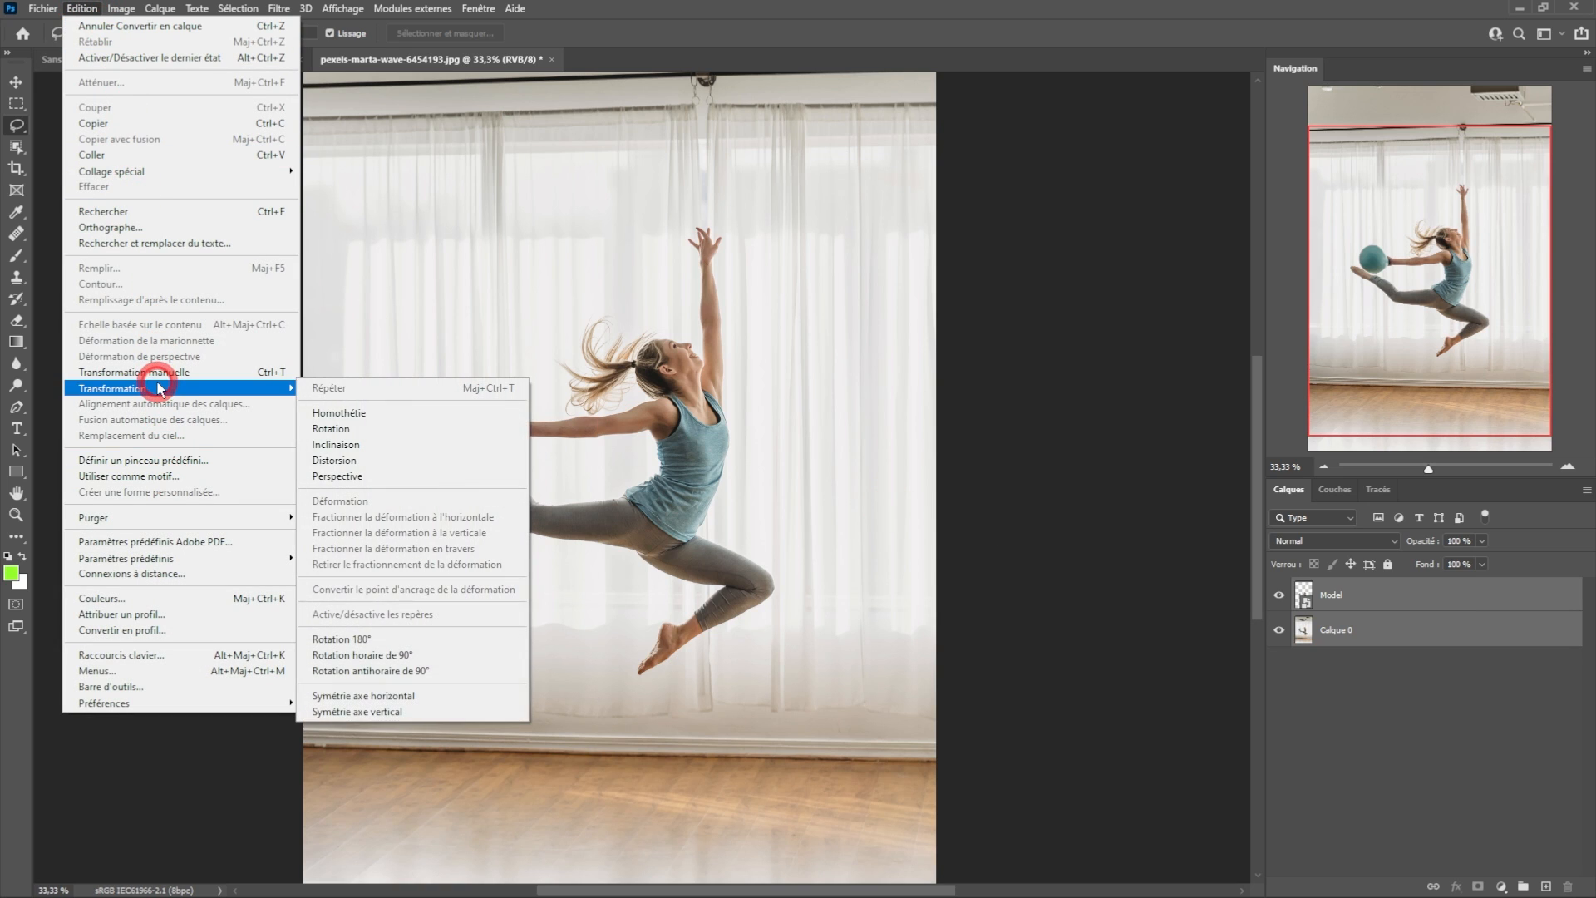
pyautogui.click(391, 698)
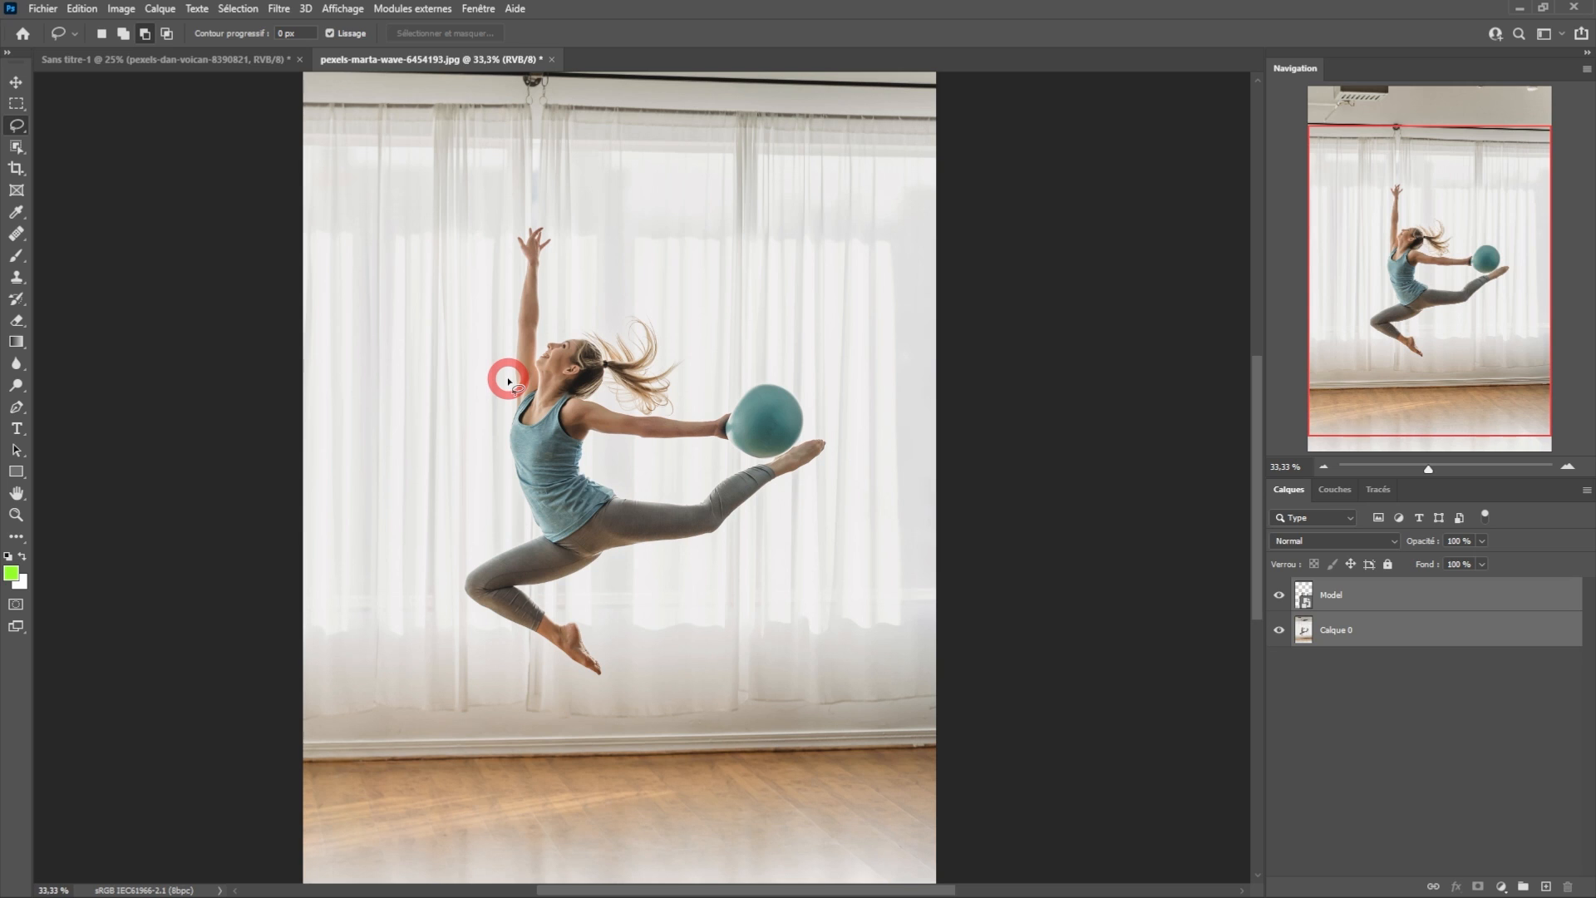
pyautogui.click(261, 60)
pyautogui.click(367, 60)
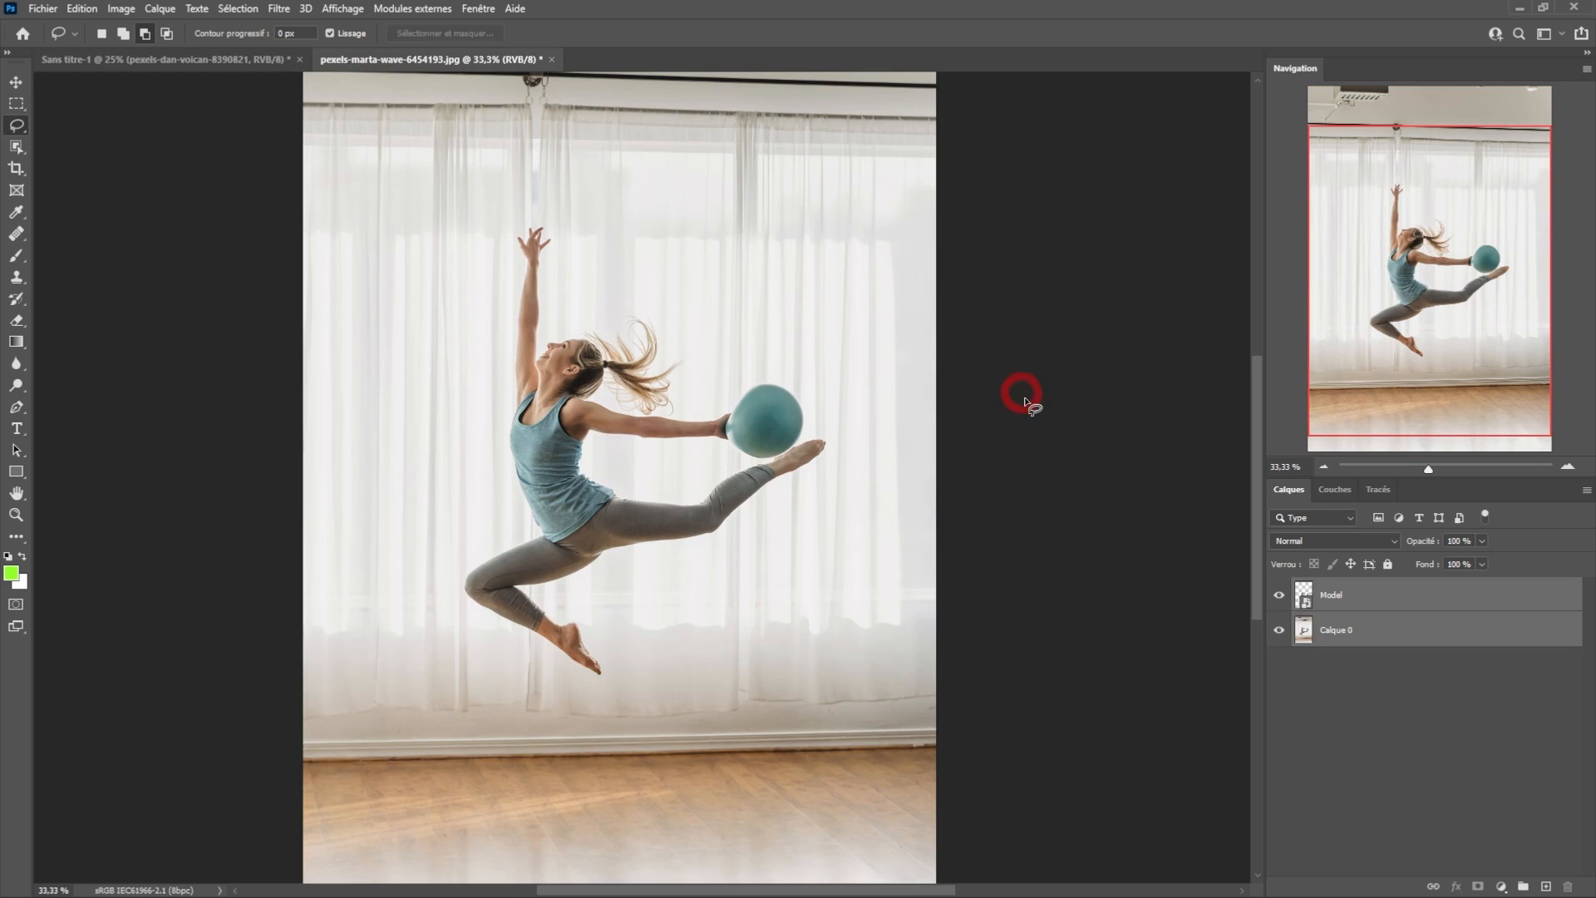
# Load the Model layer's outline as a selection and expand it by 20 pixels.
pyautogui.click(1146, 545)
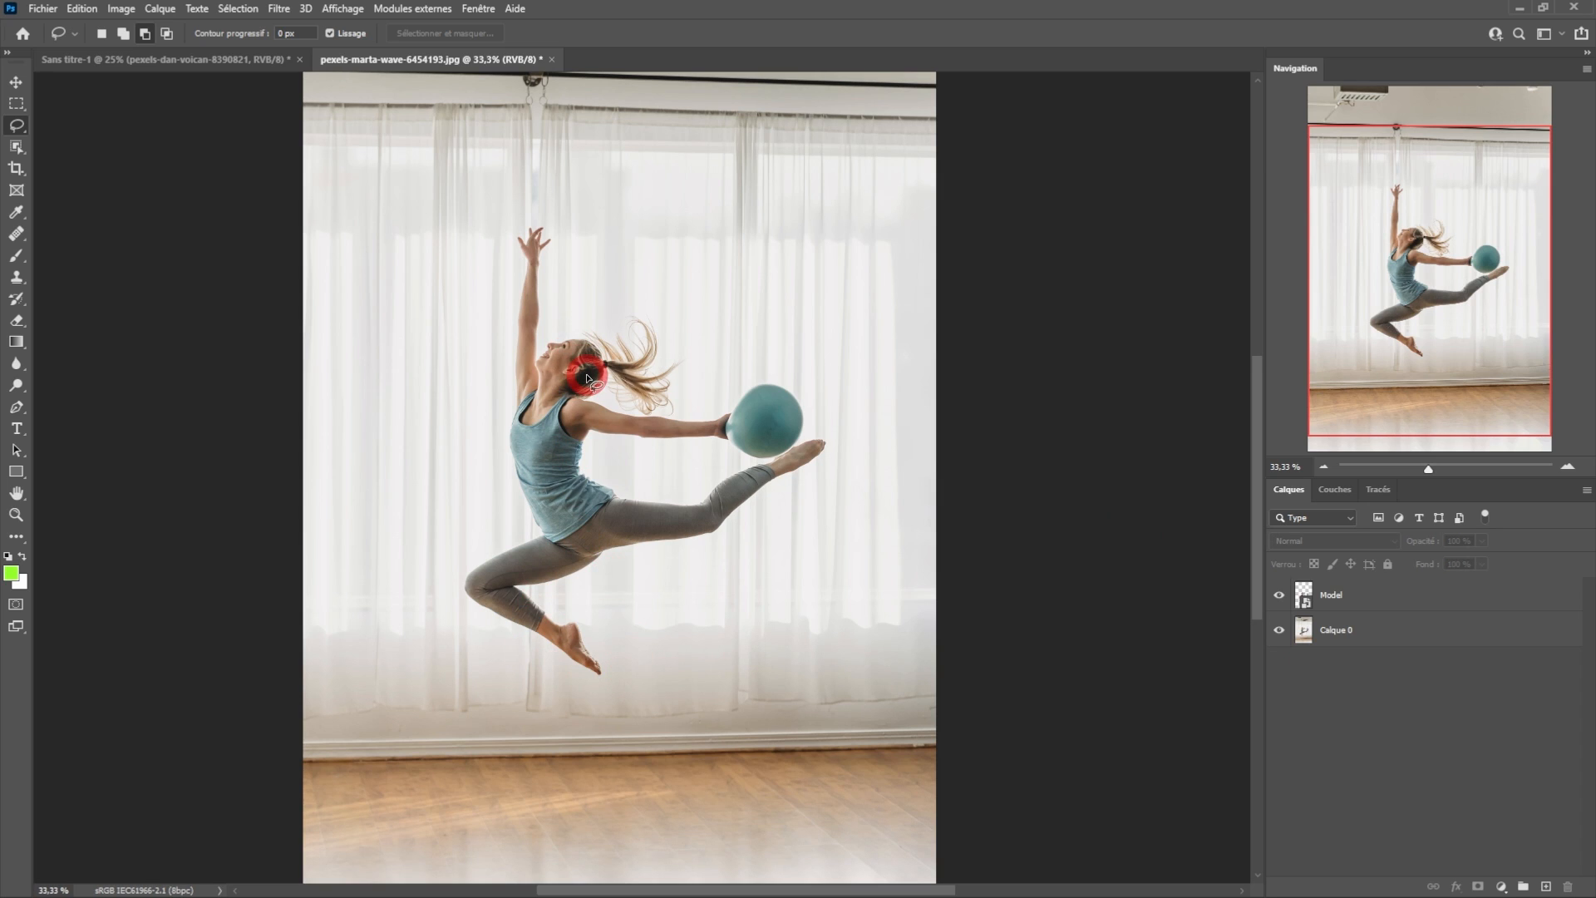
pyautogui.click(1249, 669)
pyautogui.keyDown('ctrl'); pyautogui.click(1303, 595); pyautogui.keyUp('ctrl')
pyautogui.keyDown('ctrl'); pyautogui.click(1304, 594); pyautogui.keyUp('ctrl')
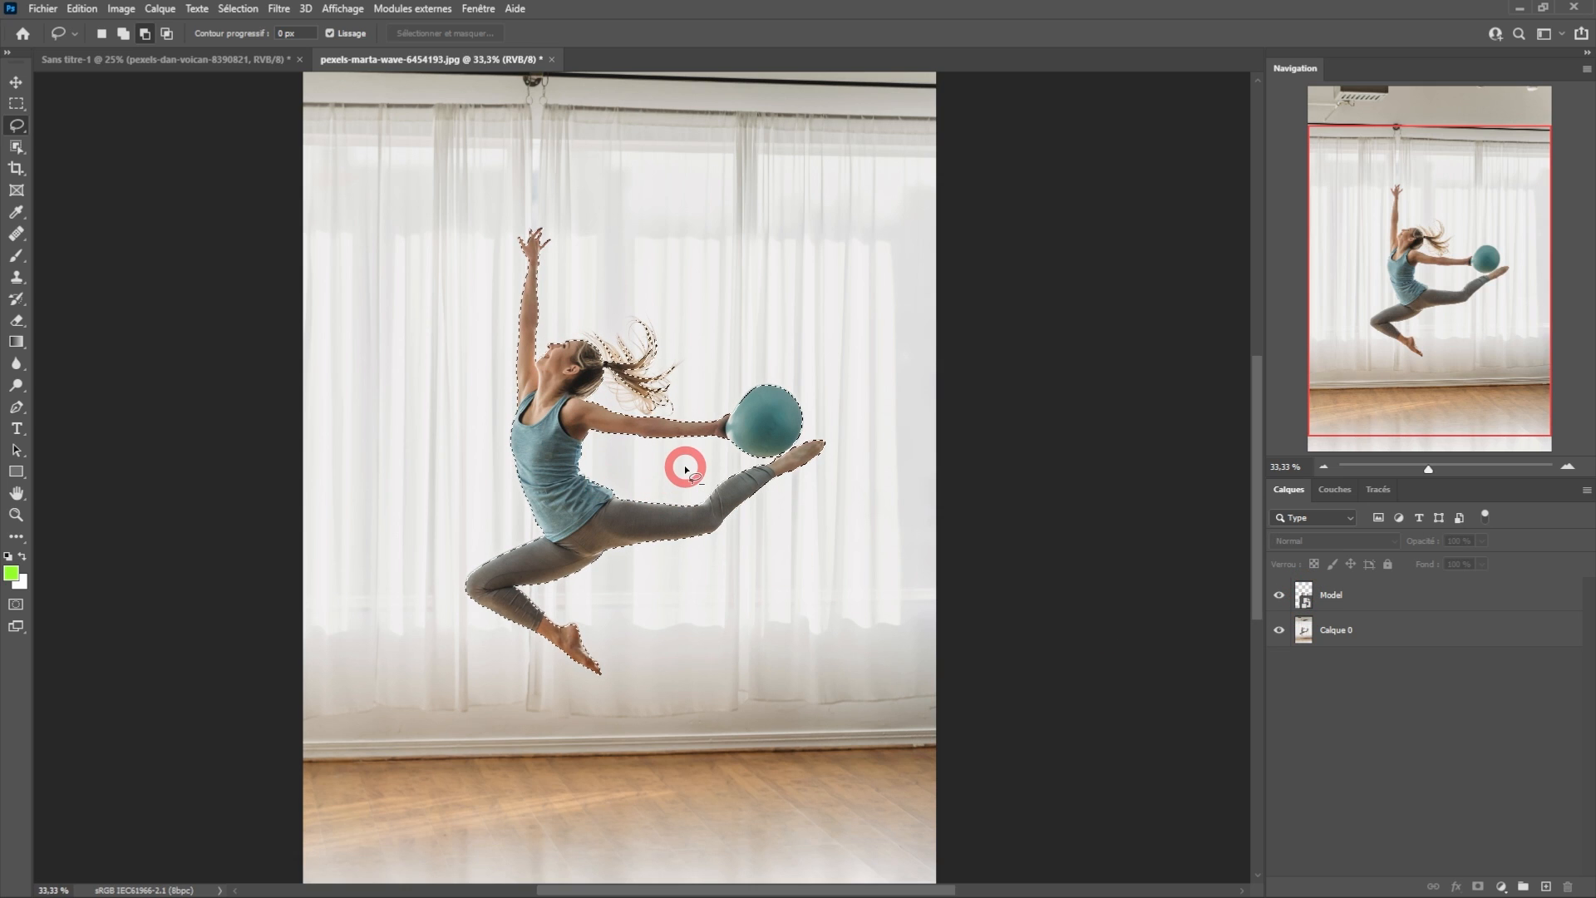
pyautogui.click(238, 10)
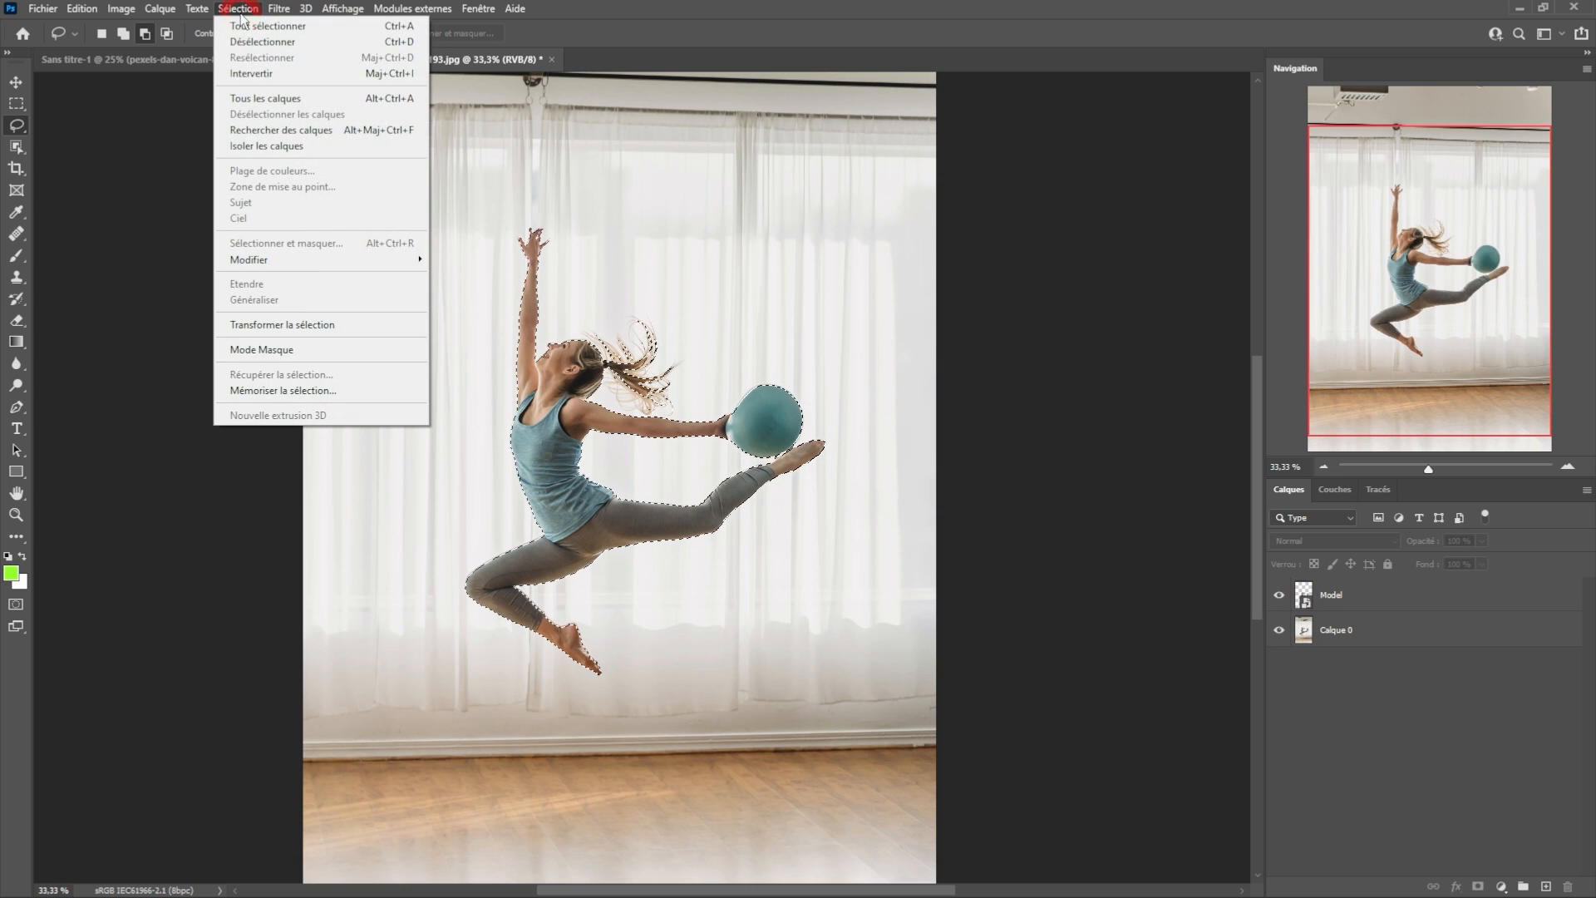
pyautogui.moveTo(266, 261)
pyautogui.click(459, 290)
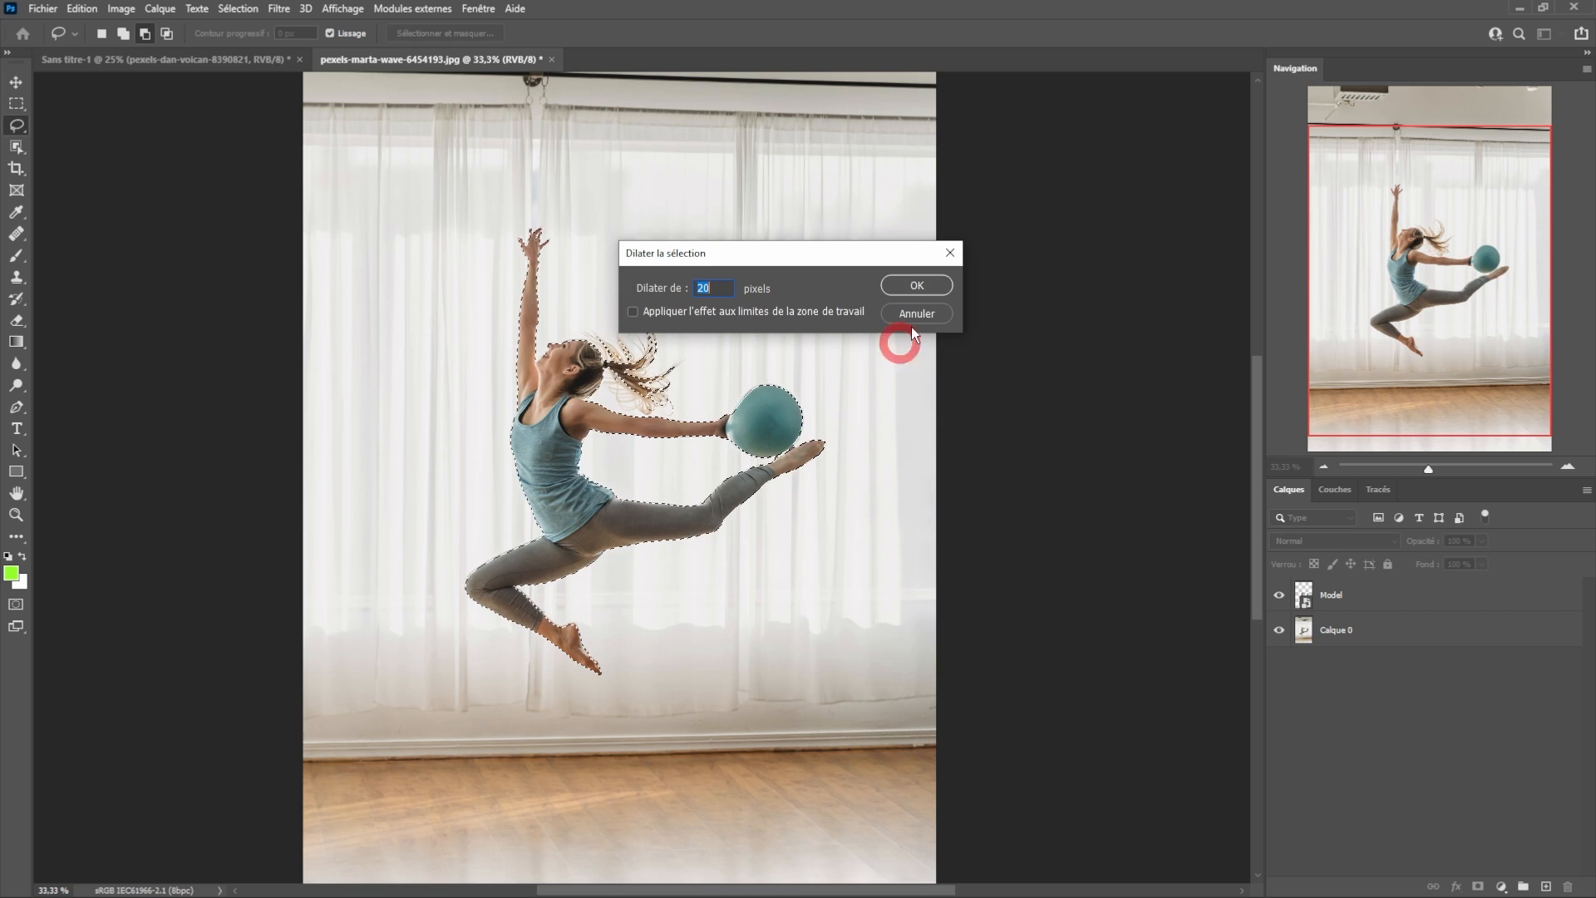
pyautogui.click(924, 286)
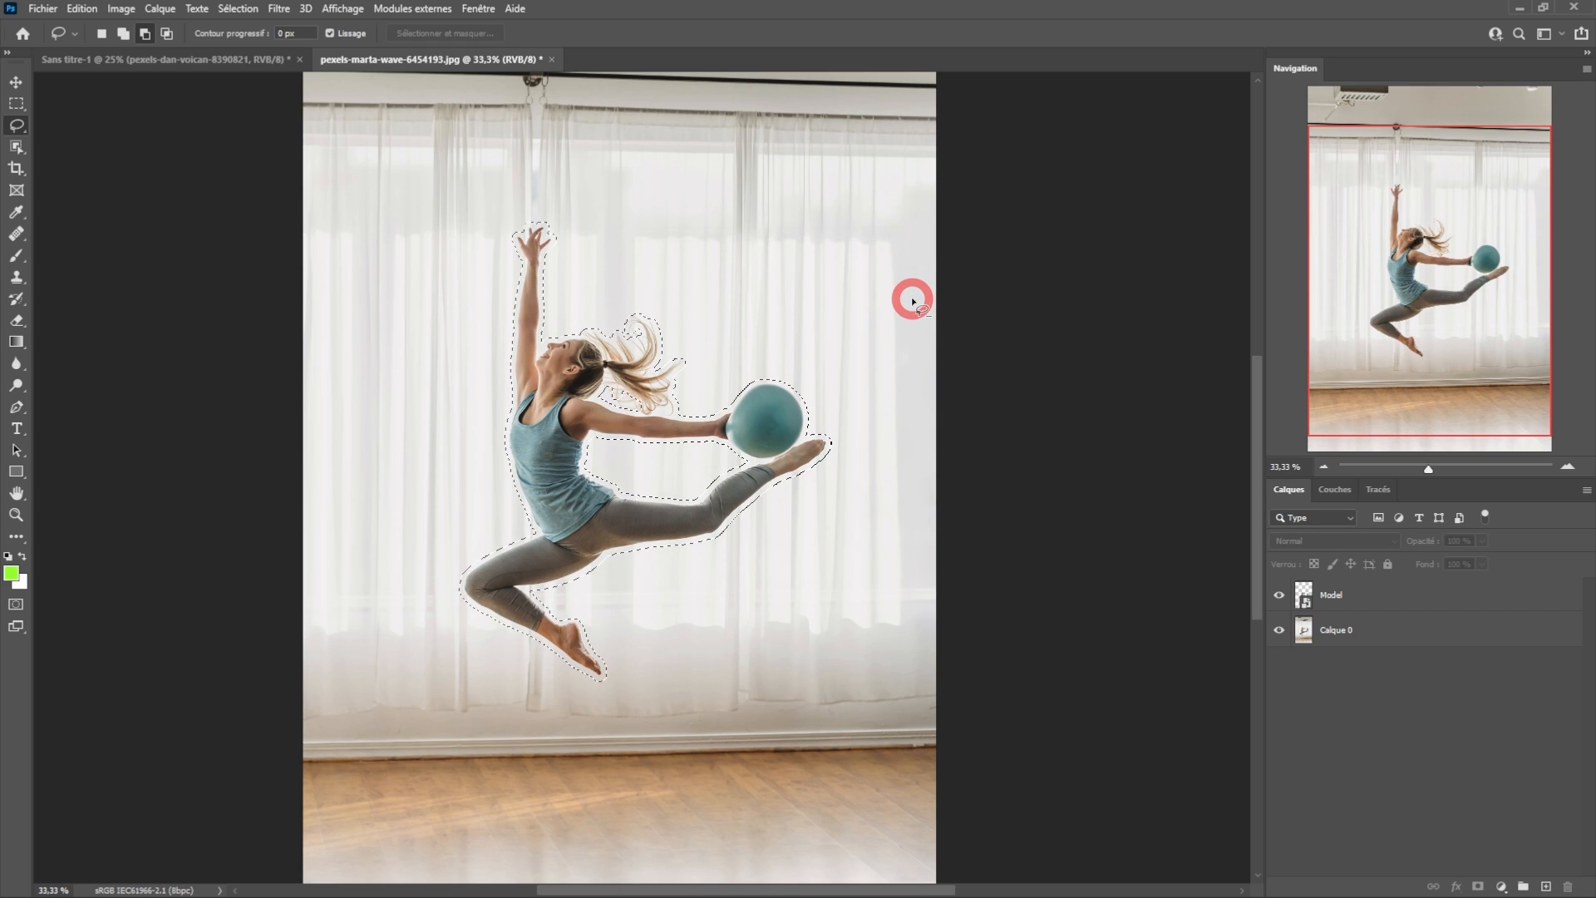
# Rename the Calque 0 layer as Fond.
pyautogui.click(82, 9)
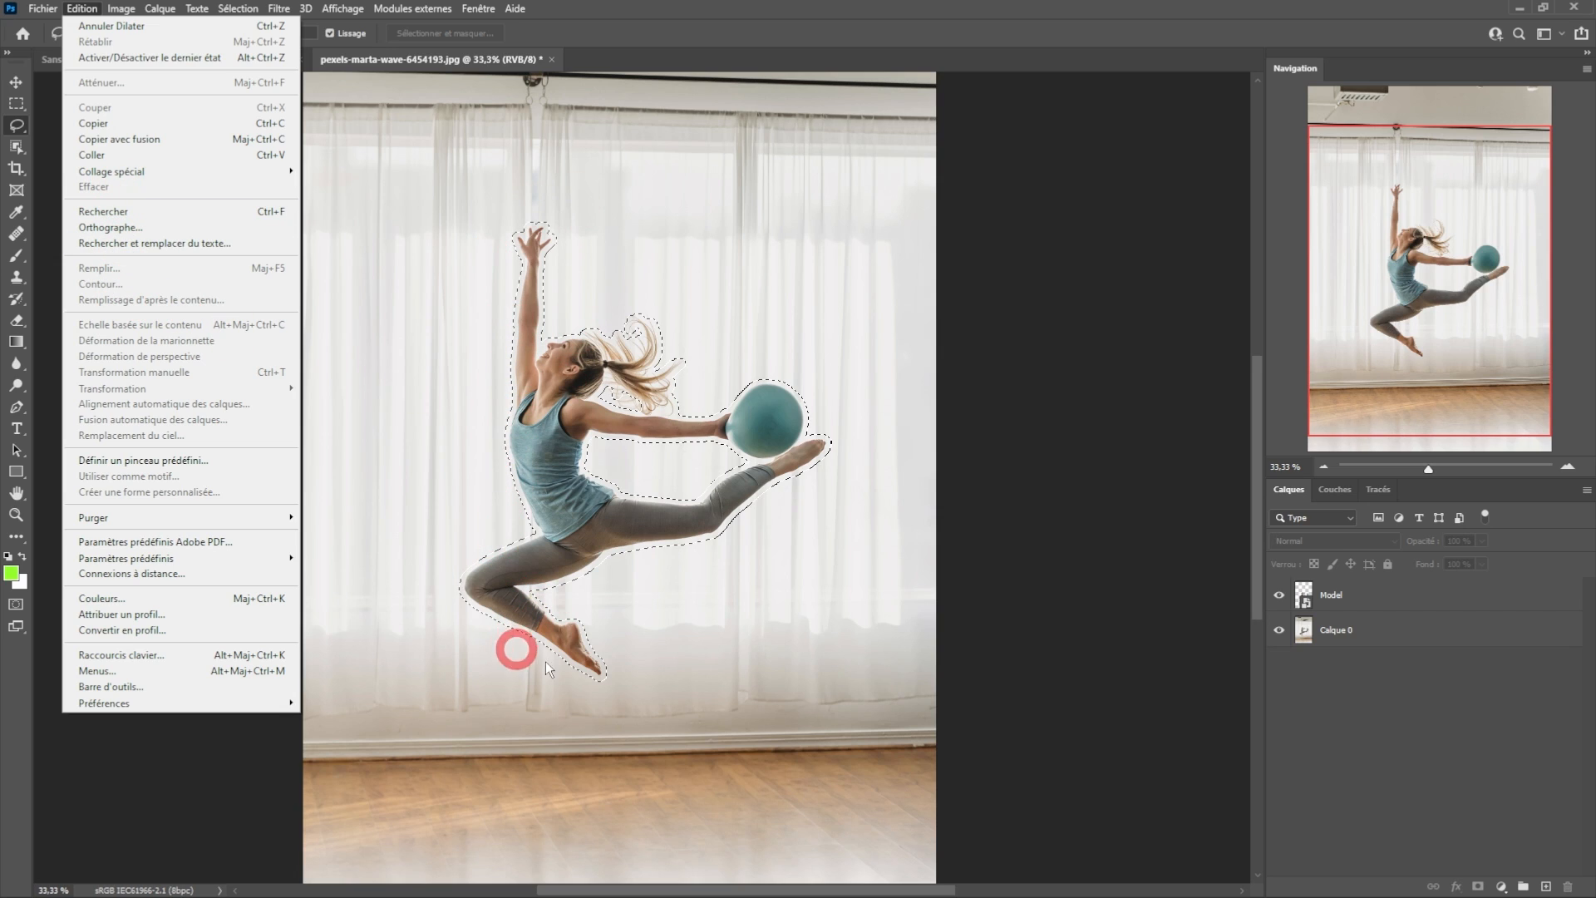
pyautogui.click(735, 12)
pyautogui.click(1447, 637)
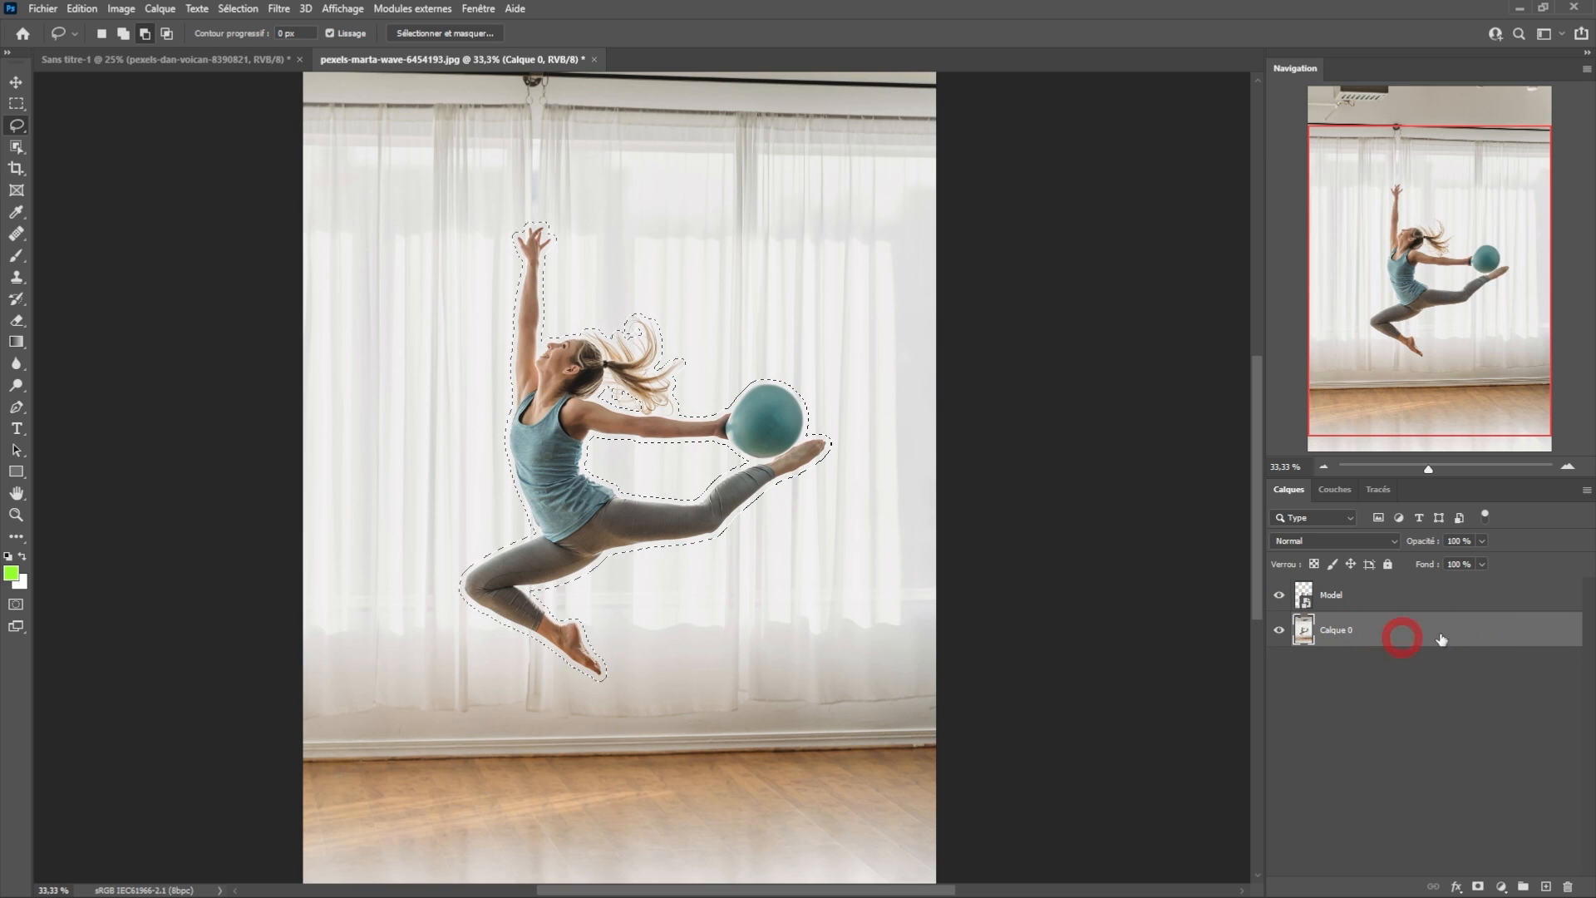
pyautogui.doubleClick(1349, 630)
pyautogui.write('Fond')
pyautogui.press('Return')
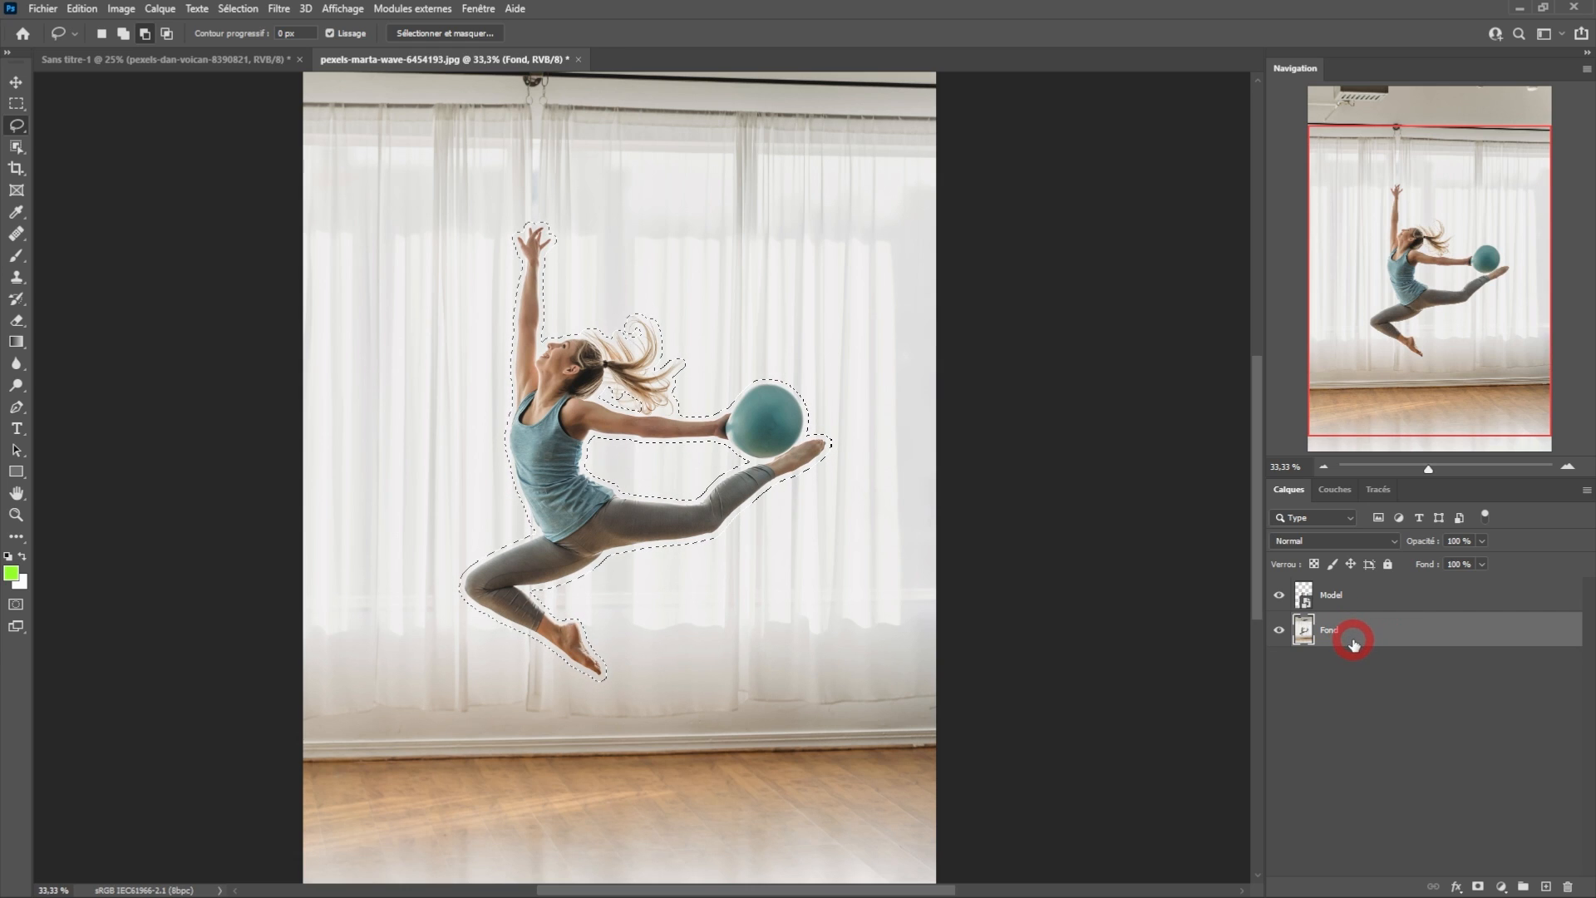
# Remove the dancer from the Fond layer with Content-Aware Fill, outputting the result to a new layer.
pyautogui.click(83, 9)
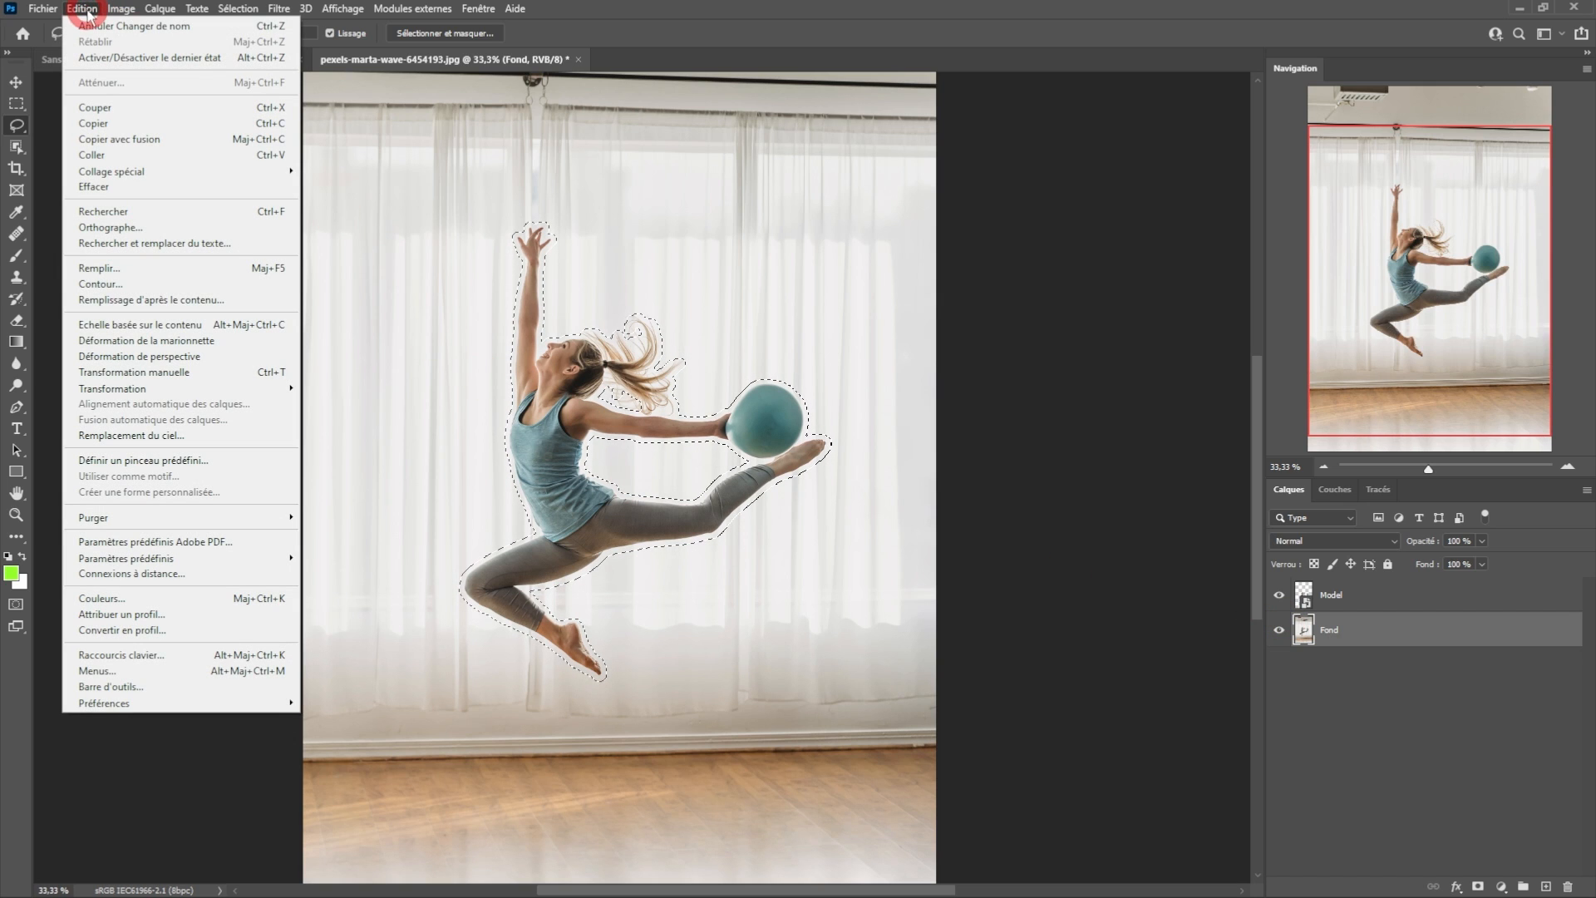
pyautogui.click(123, 300)
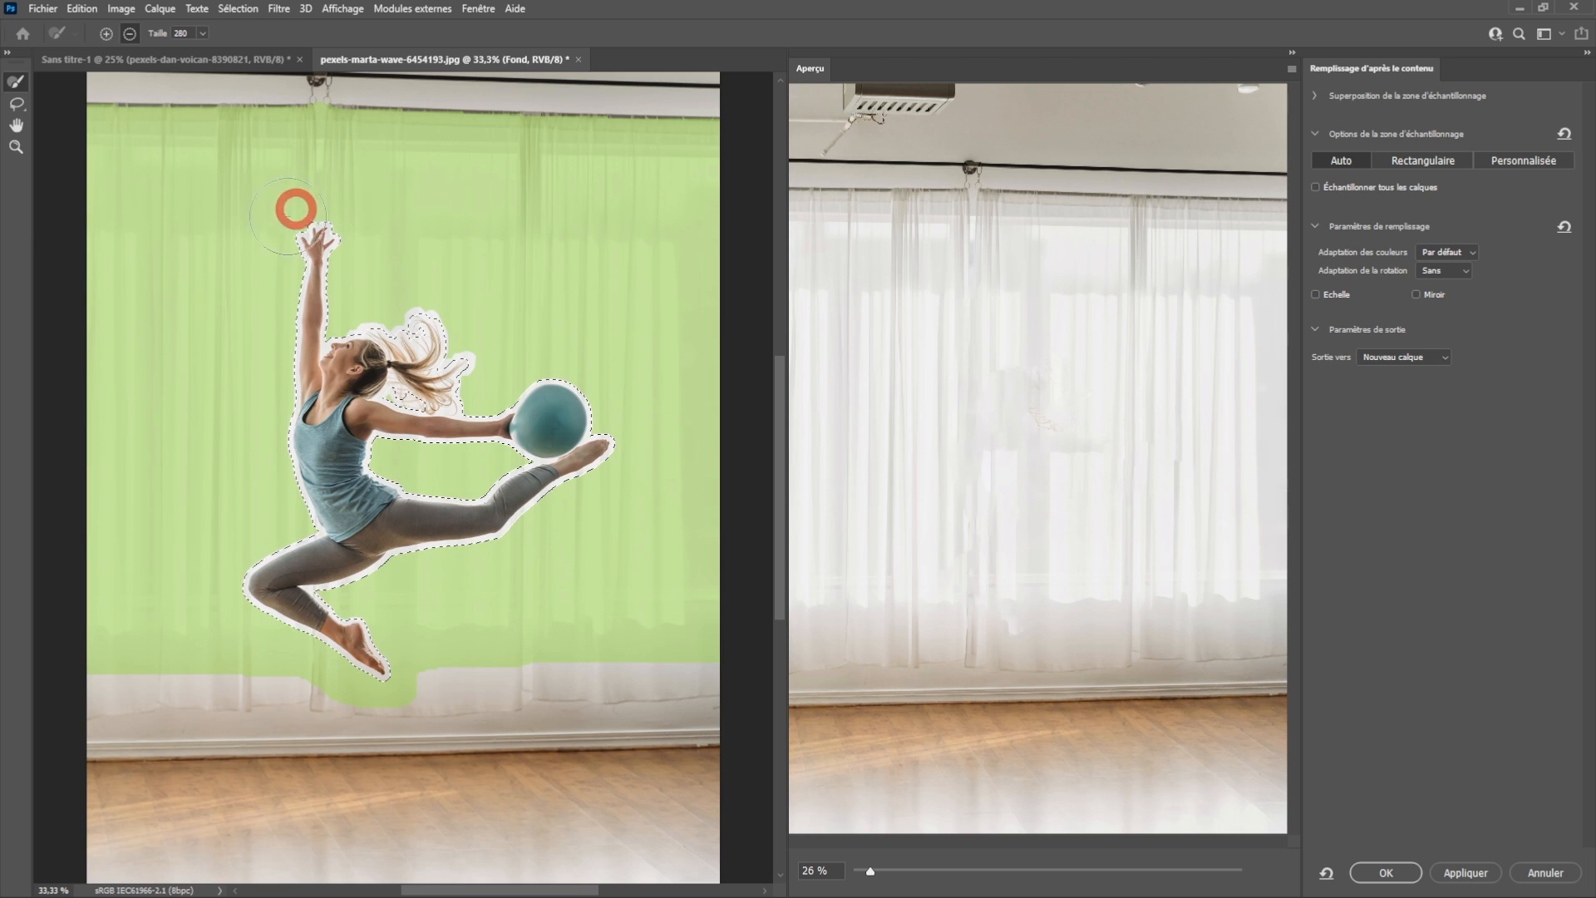
pyautogui.moveTo(578, 501); pyautogui.dragTo(596, 553)
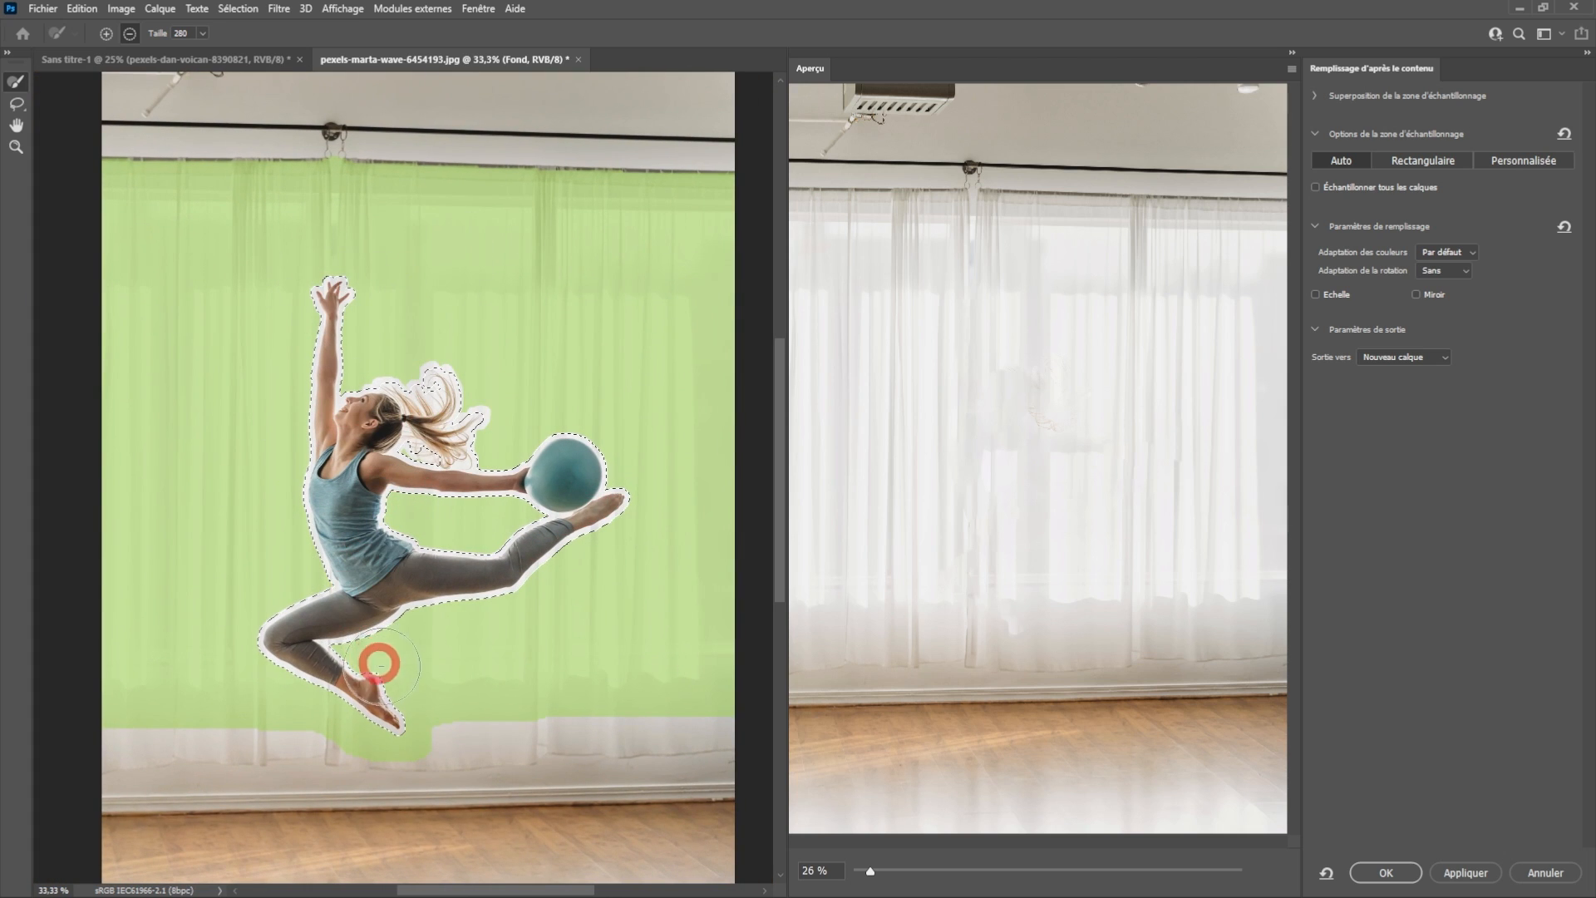
pyautogui.keyDown('ctrl'); pyautogui.click(1080, 437); pyautogui.keyUp('ctrl')
pyautogui.keyDown('ctrl'); pyautogui.click(1081, 437); pyautogui.keyUp('ctrl')
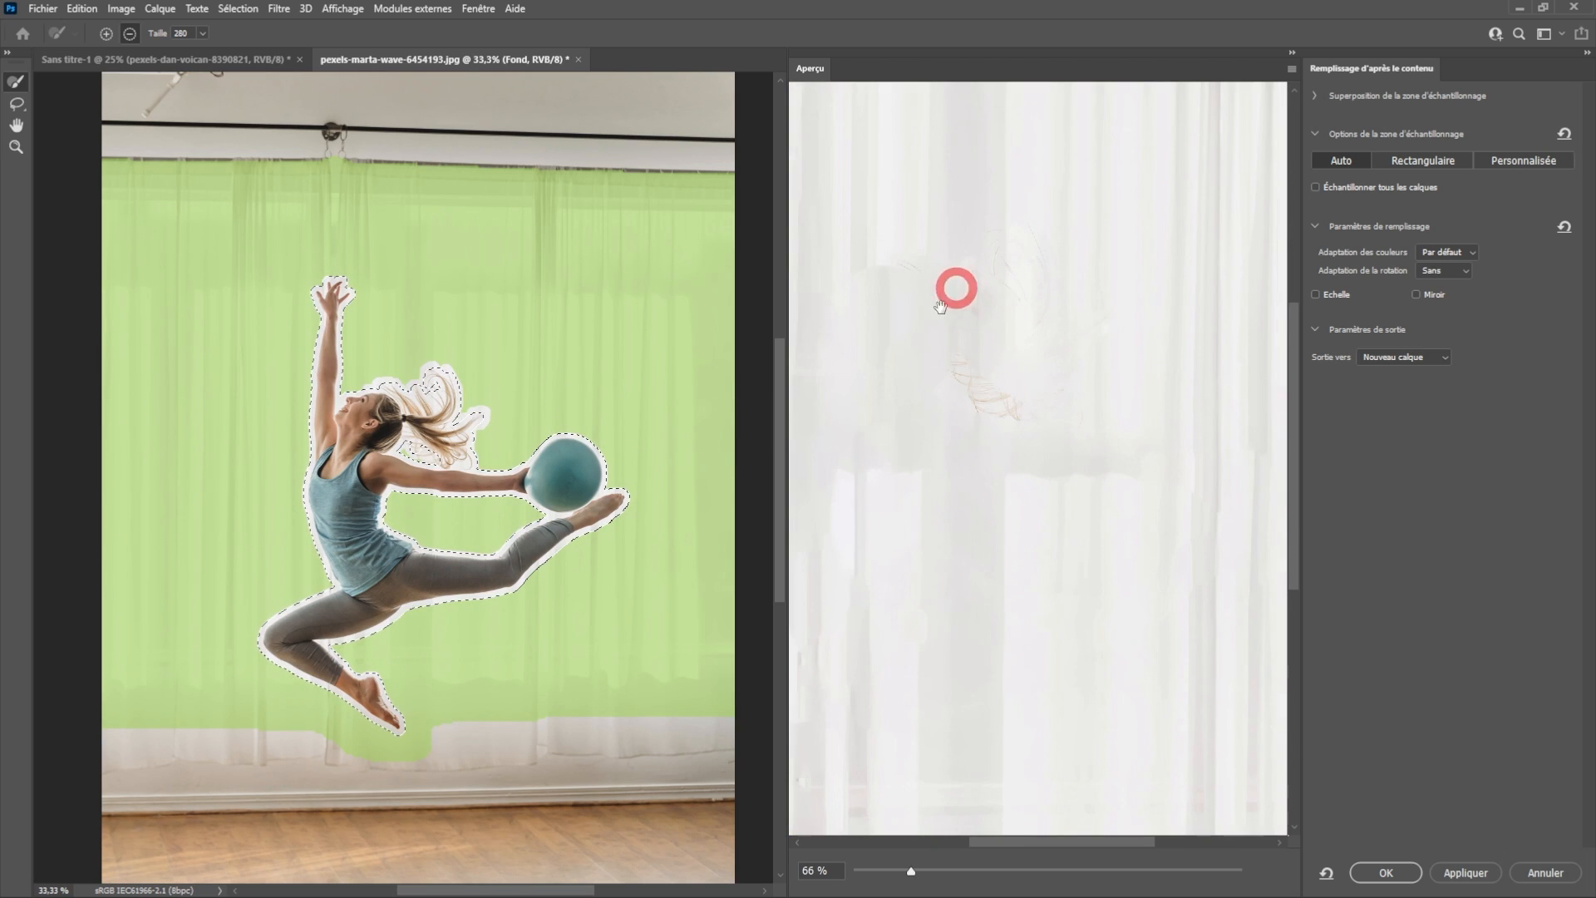
pyautogui.keyDown('alt'); pyautogui.click(992, 440); pyautogui.keyUp('alt')
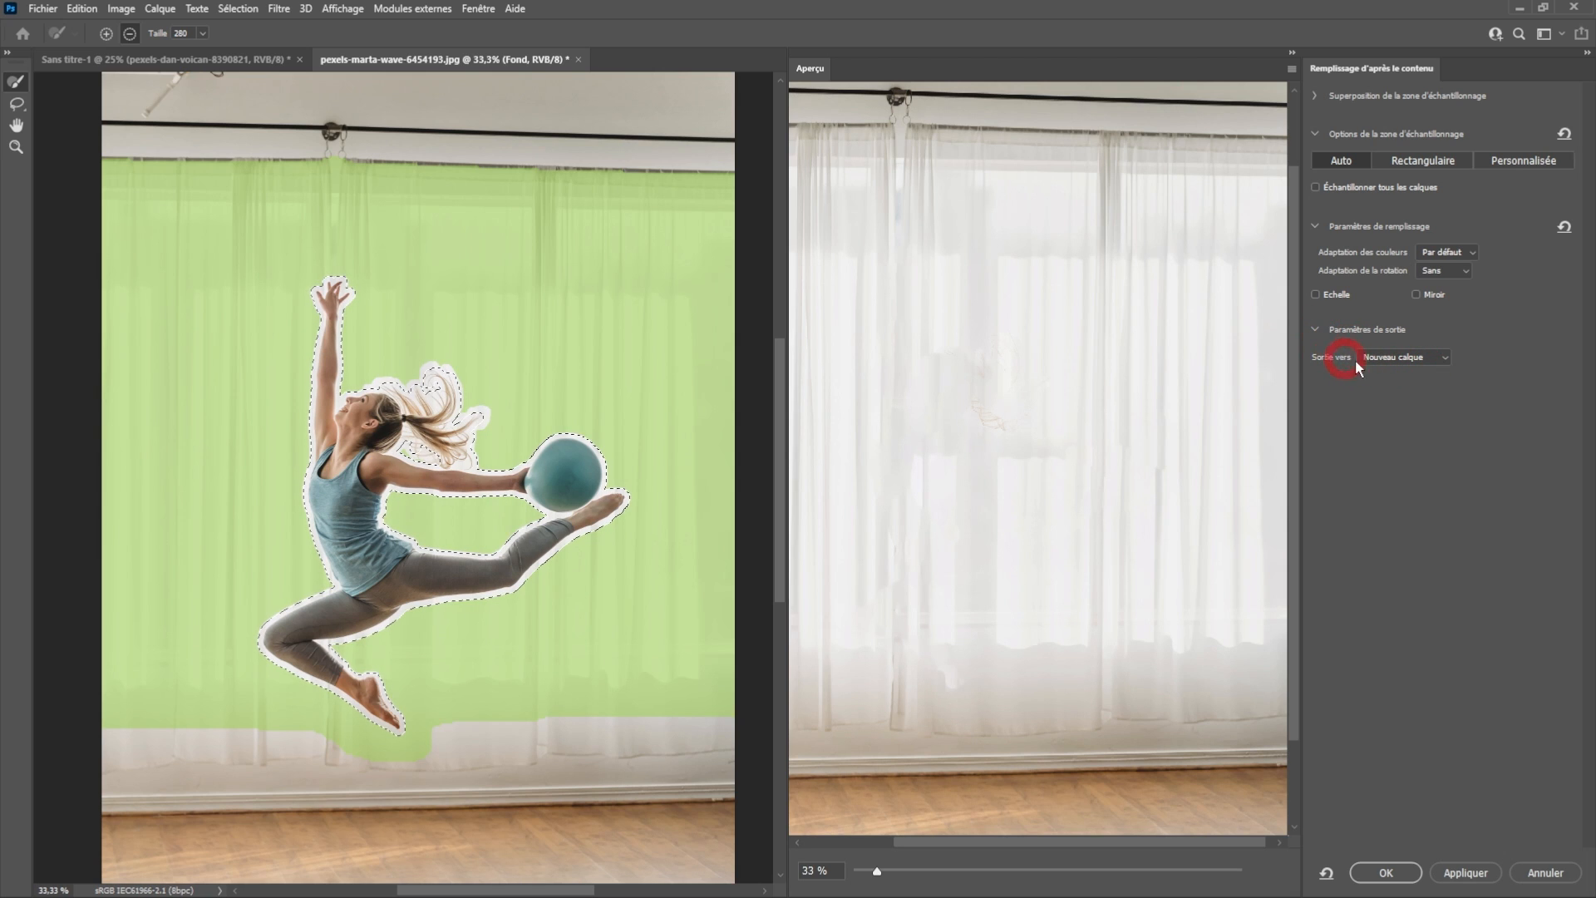
pyautogui.click(1385, 873)
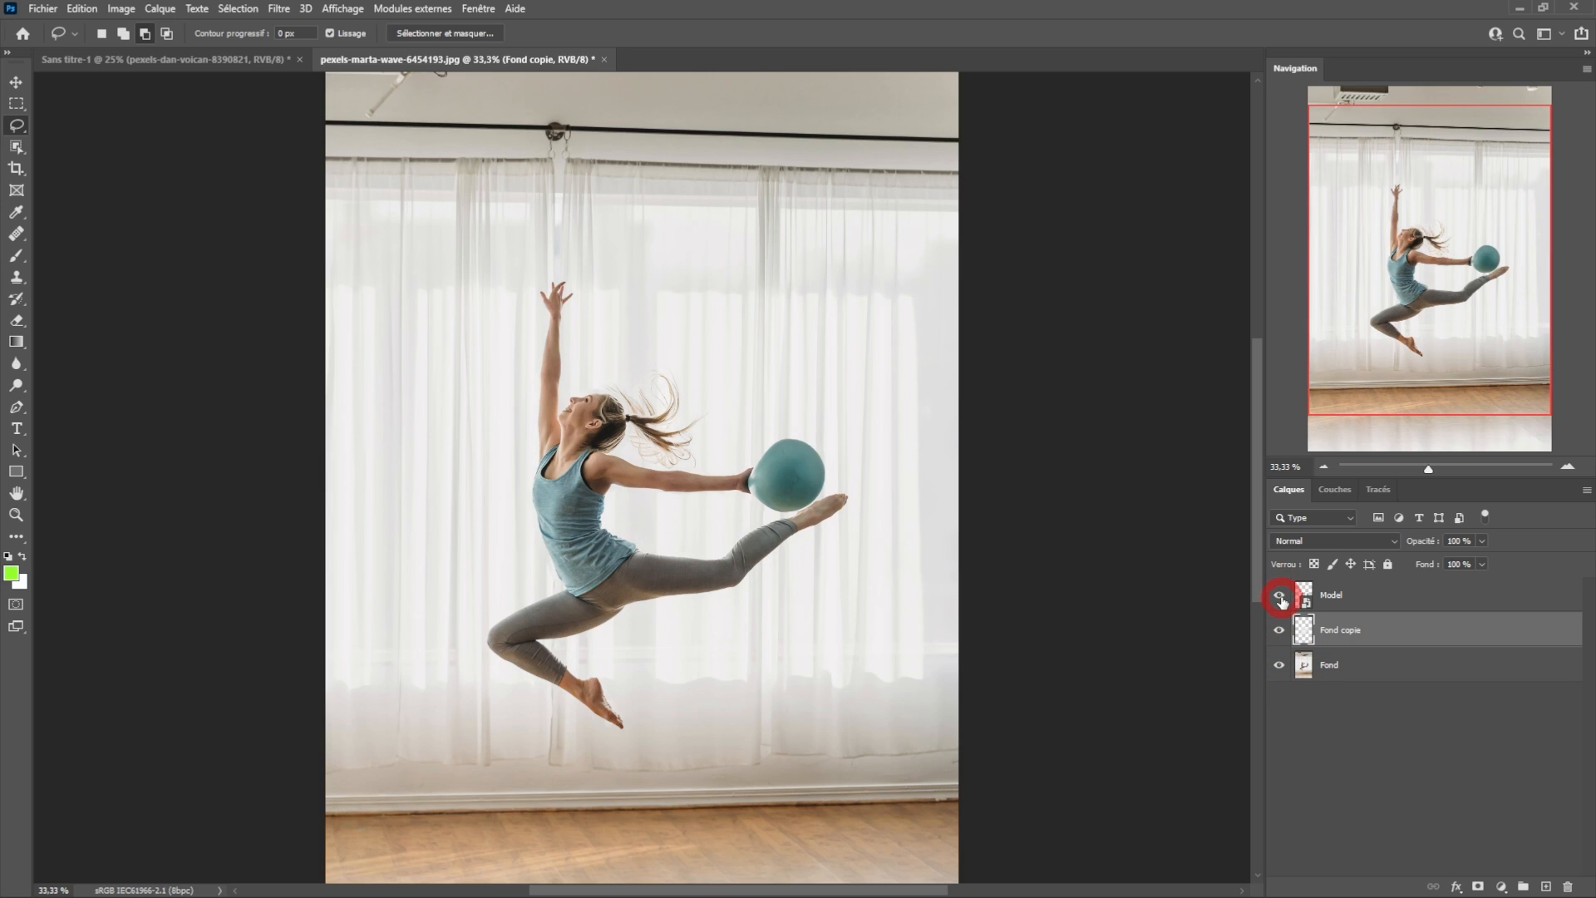
# Hide the Model layer and add an empty layer above Fond copie for the Healing Brush, sampling the current layer and those below.
pyautogui.click(1279, 596)
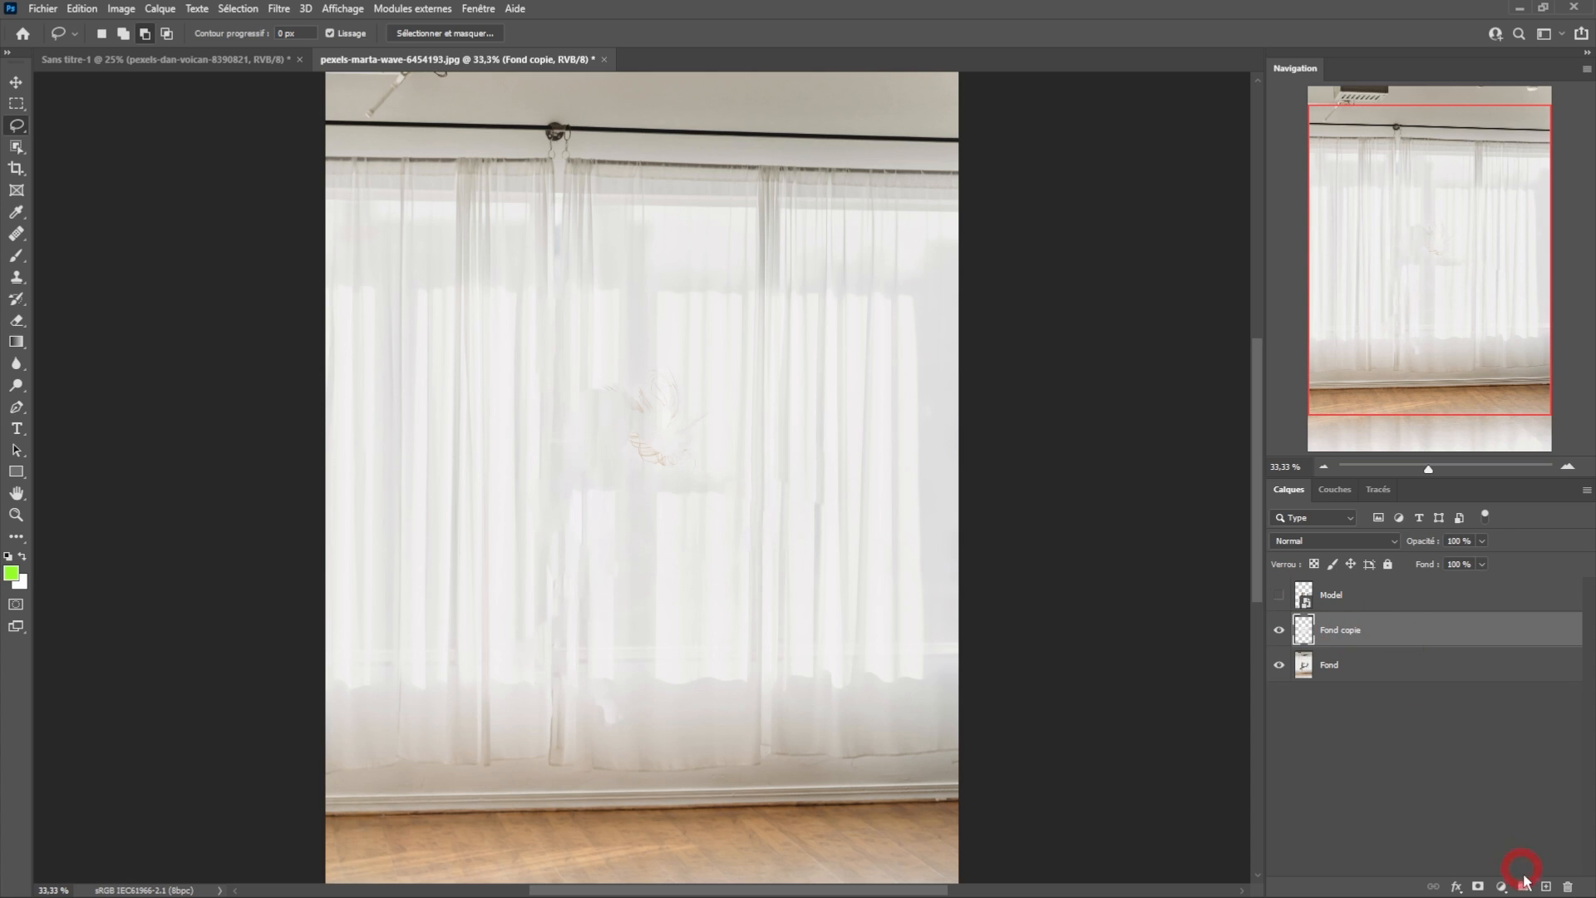
pyautogui.click(1547, 886)
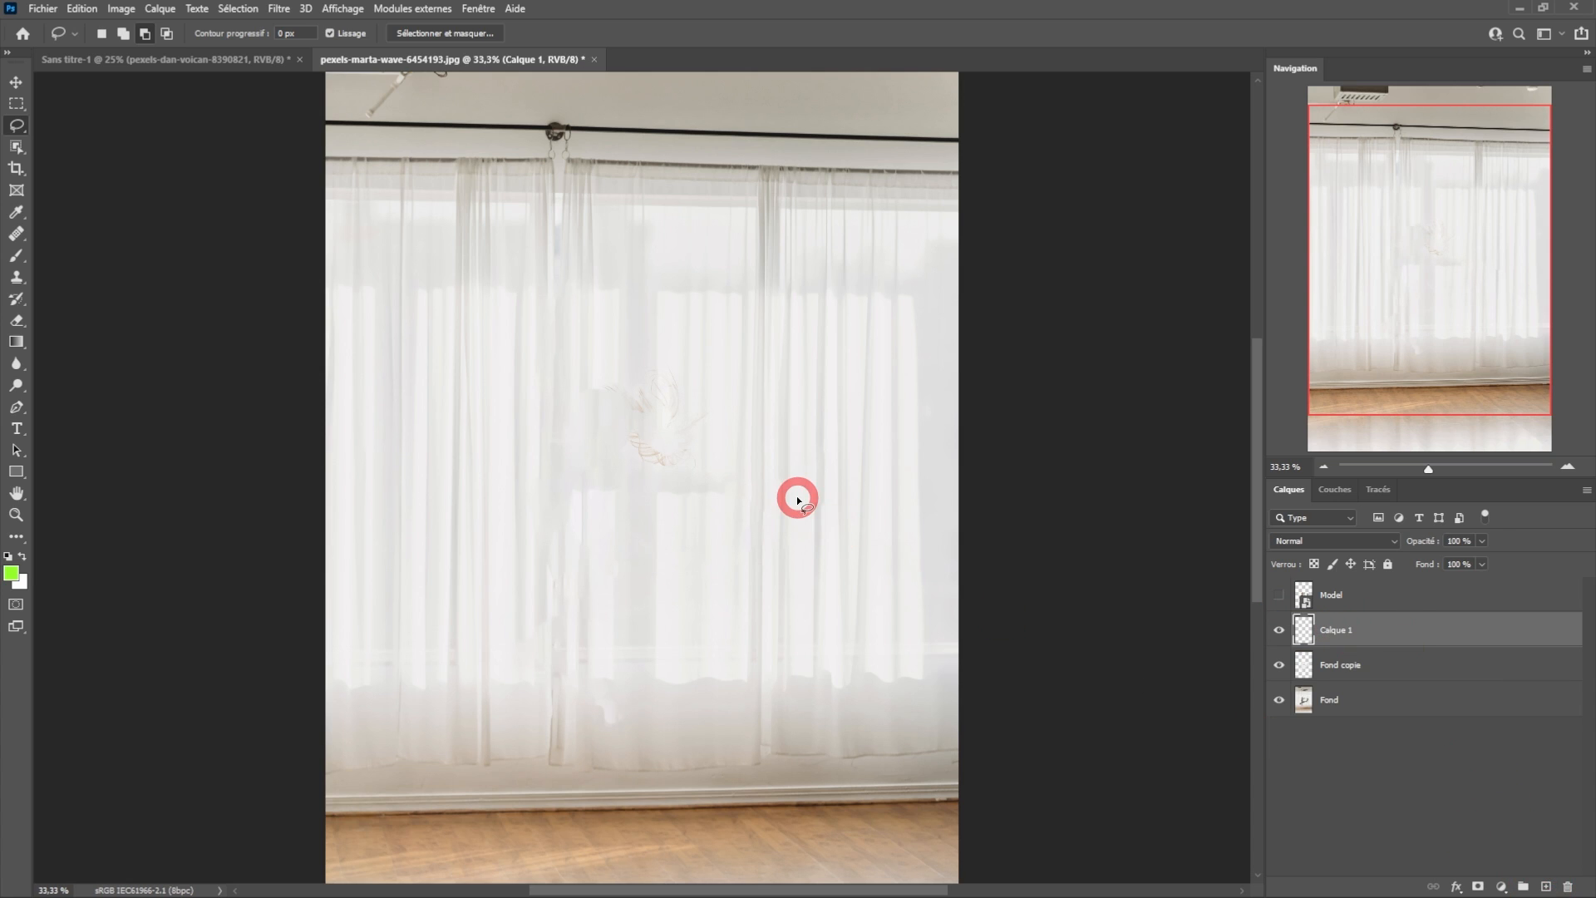
pyautogui.click(16, 234)
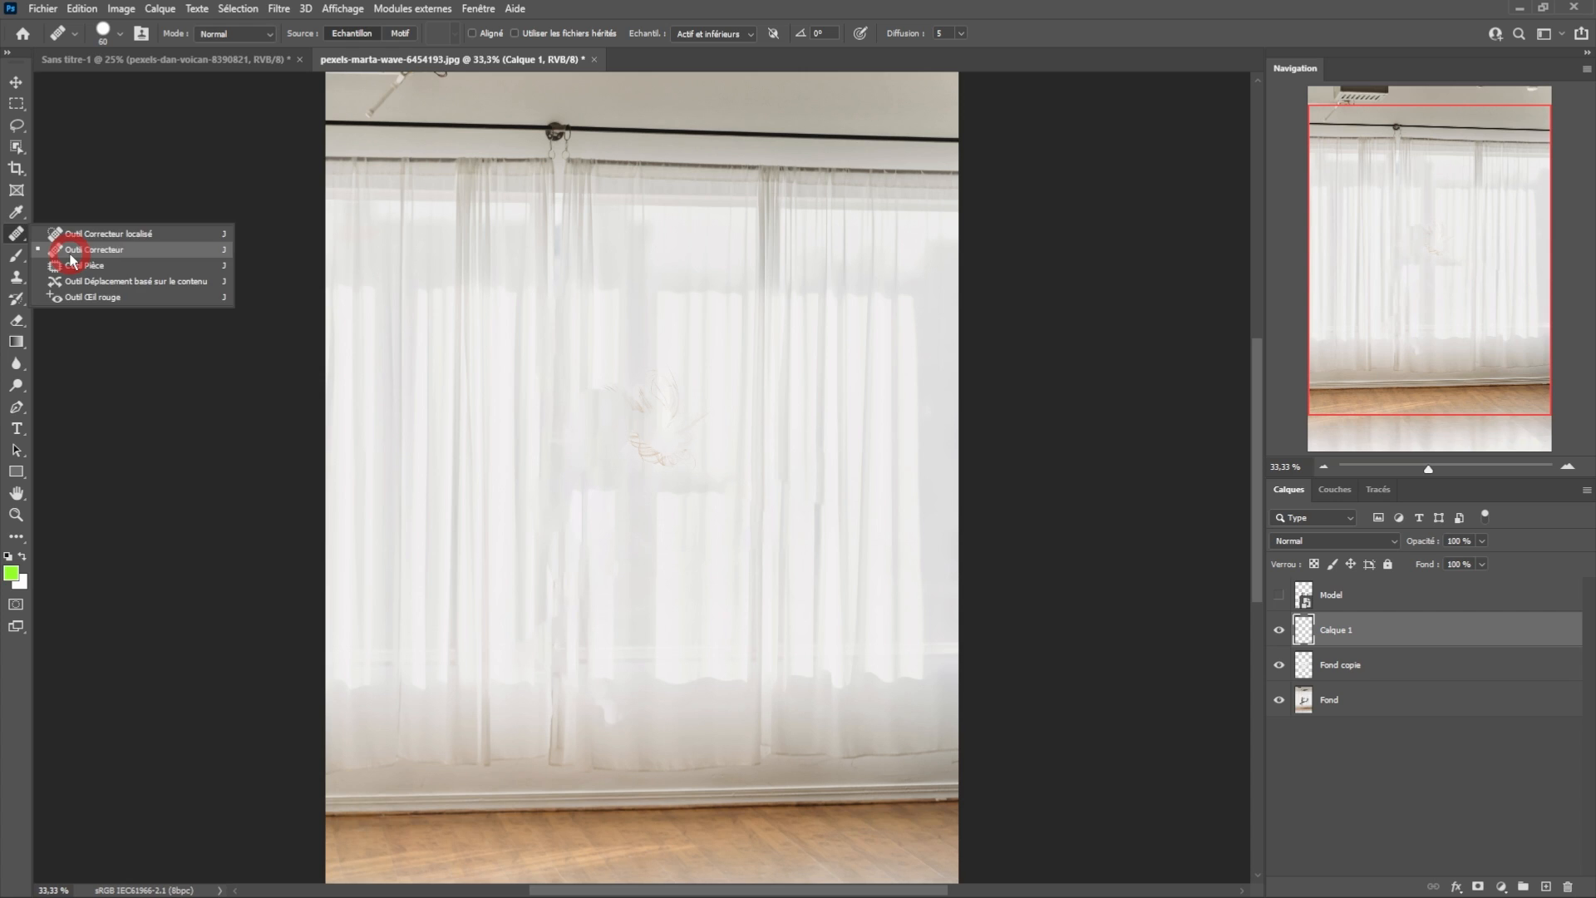
pyautogui.click(70, 252)
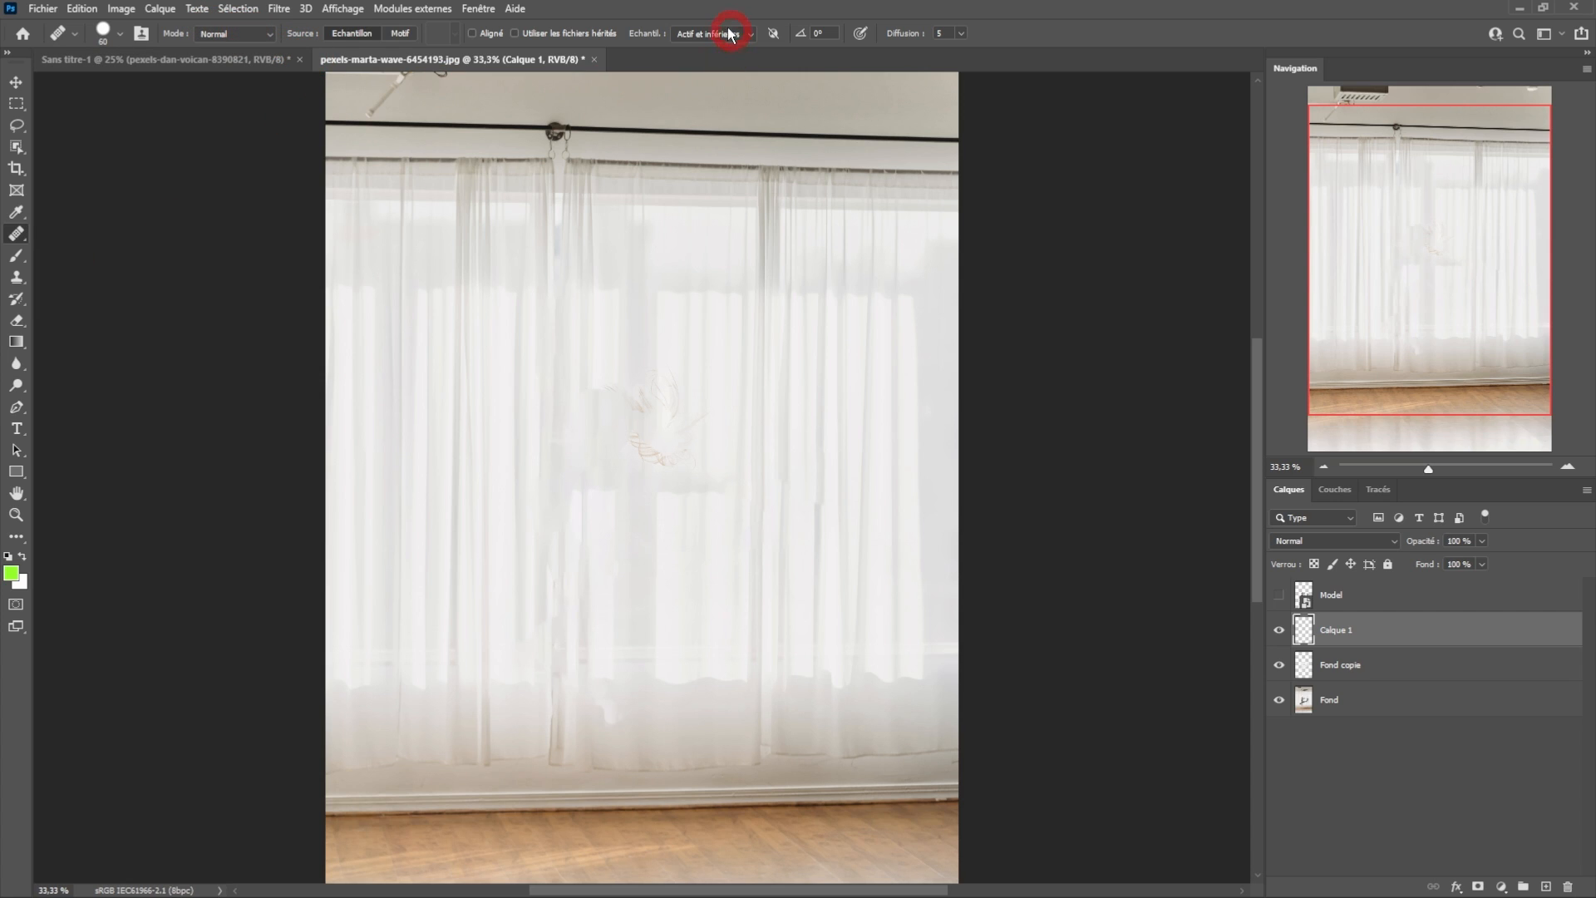
pyautogui.click(701, 39)
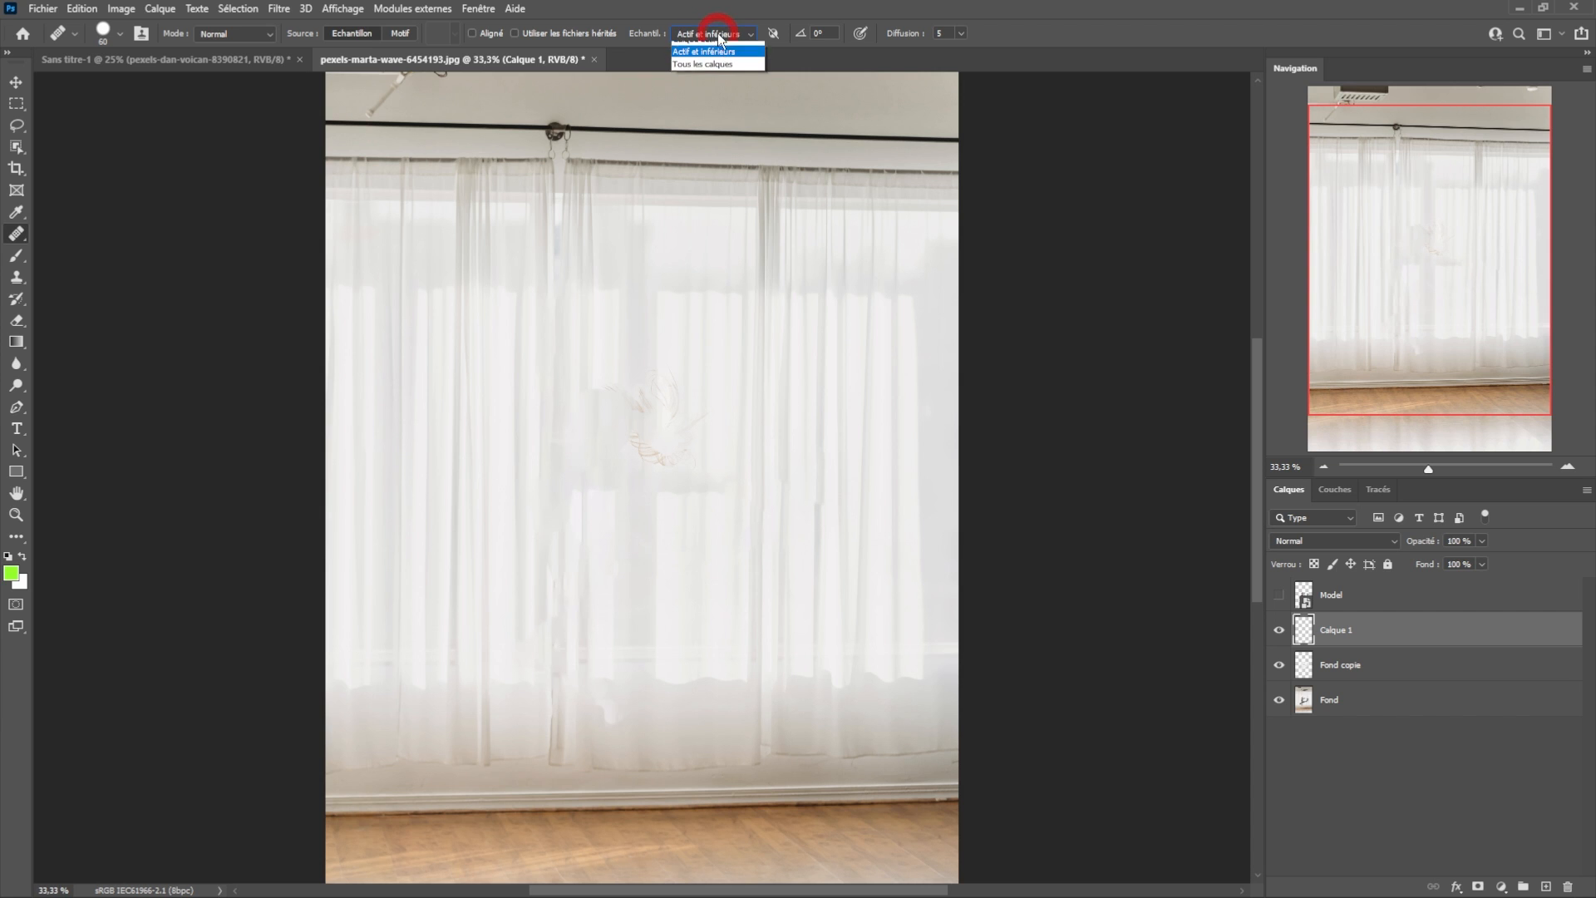
pyautogui.click(709, 74)
# Heal the leftover hair traces and dark patches in the middle of the curtain using sampled clean curtain areas.
pyautogui.scroll(2, 656, 453)
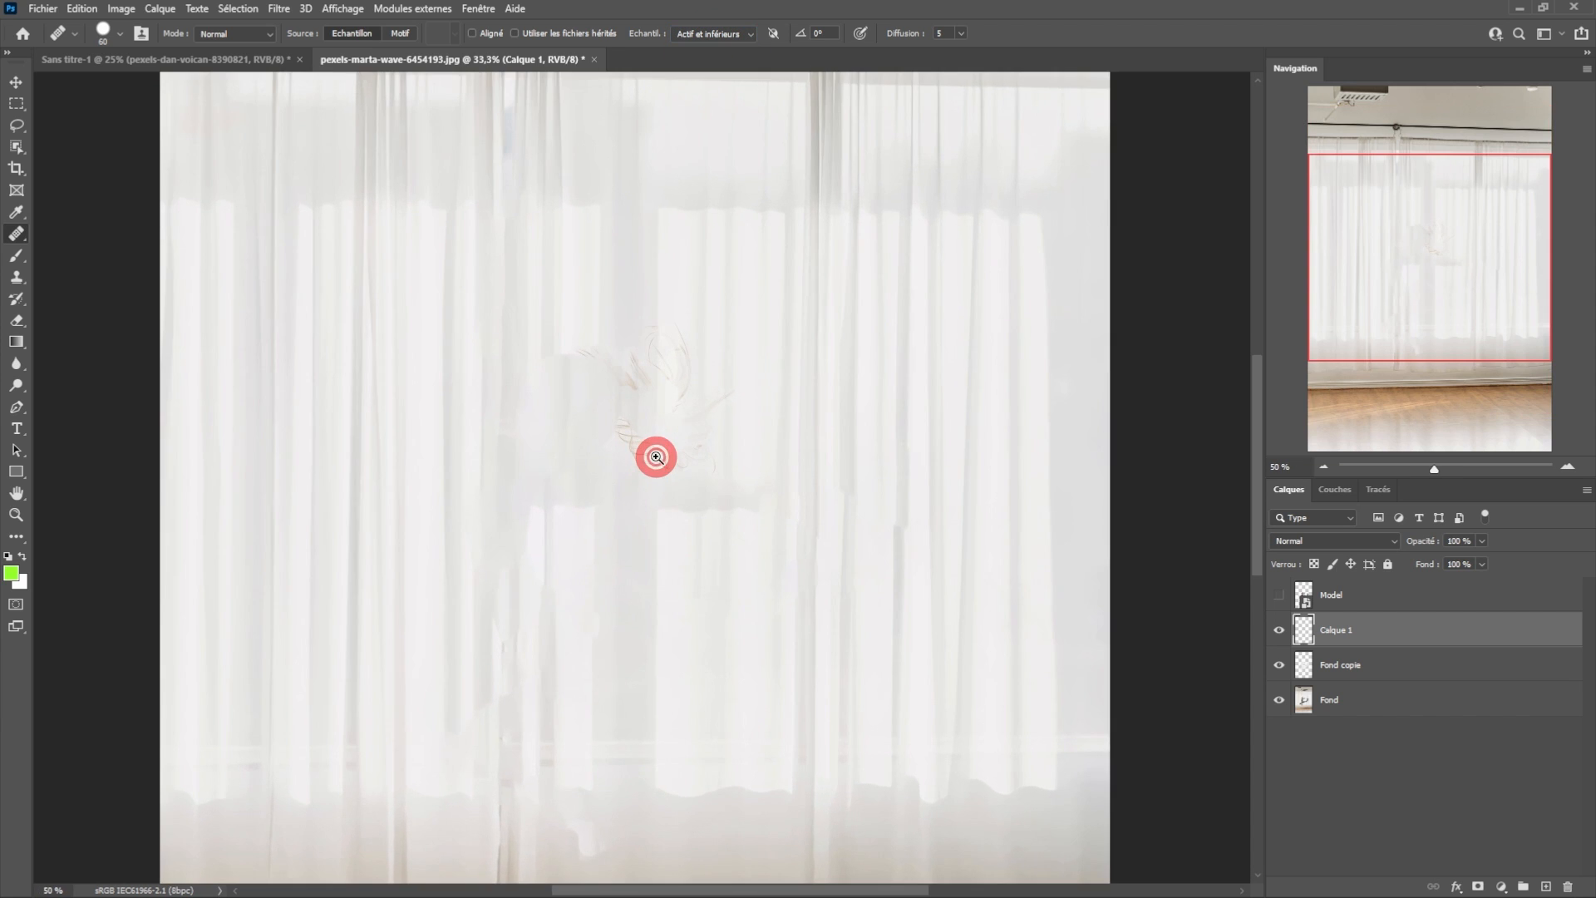
pyautogui.scroll(-1, 660, 385)
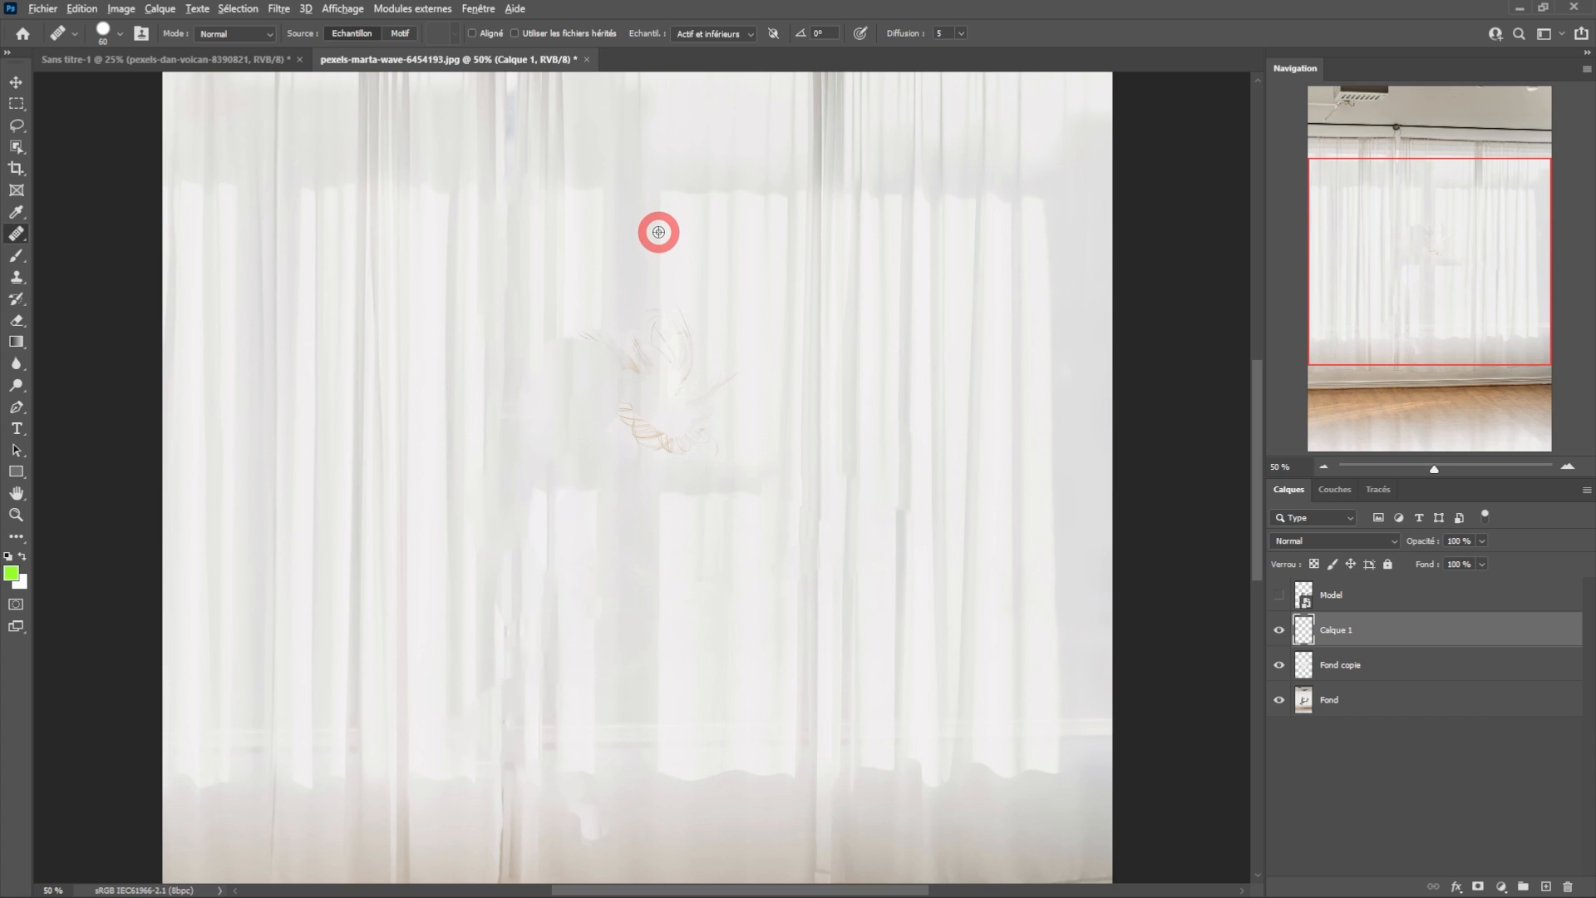
pyautogui.keyDown('alt'); pyautogui.click(658, 232); pyautogui.keyUp('alt')
pyautogui.rightClick(658, 239)
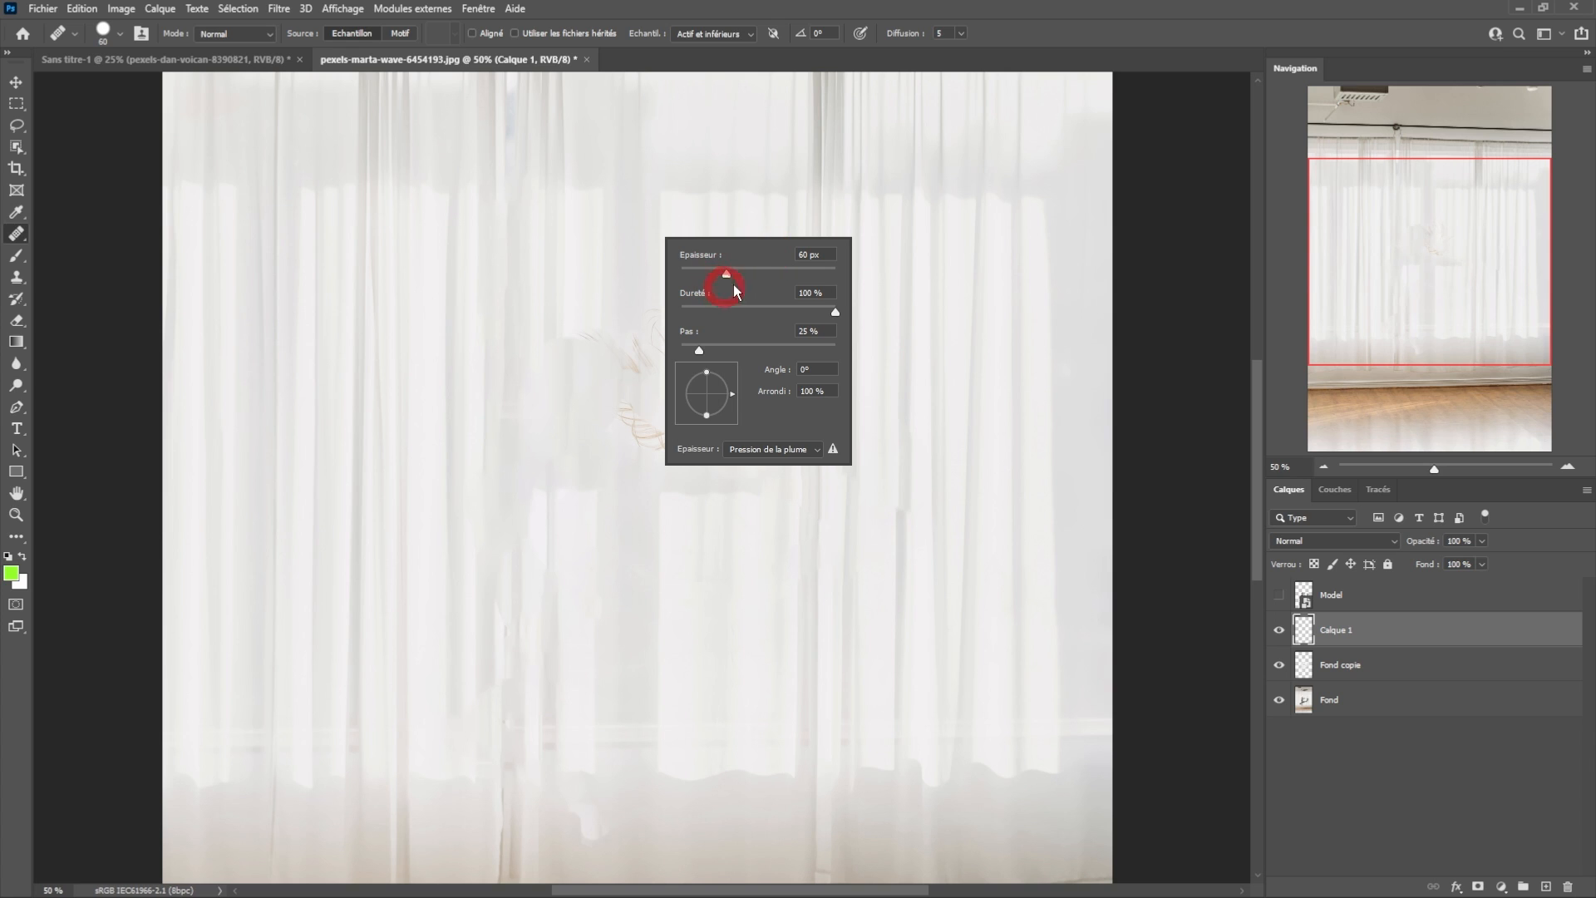
pyautogui.click(658, 228)
pyautogui.moveTo(659, 308)
pyautogui.mouseDown()
pyautogui.moveTo(657, 380)
pyautogui.moveTo(667, 315)
pyautogui.moveTo(671, 350)
pyautogui.moveTo(683, 307)
pyautogui.moveTo(680, 375)
pyautogui.moveTo(644, 360)
pyautogui.moveTo(625, 320)
pyautogui.moveTo(589, 353)
pyautogui.moveTo(581, 325)
pyautogui.moveTo(645, 444)
pyautogui.moveTo(665, 381)
pyautogui.moveTo(719, 375)
pyautogui.moveTo(596, 183)
pyautogui.moveTo(665, 370)
pyautogui.moveTo(658, 474)
pyautogui.moveTo(673, 419)
pyautogui.moveTo(681, 461)
pyautogui.moveTo(711, 412)
pyautogui.moveTo(696, 483)
pyautogui.moveTo(691, 417)
pyautogui.moveTo(709, 453)
pyautogui.moveTo(702, 547)
pyautogui.moveTo(718, 460)
pyautogui.moveTo(717, 508)
pyautogui.moveTo(644, 412)
pyautogui.moveTo(642, 457)
pyautogui.moveTo(650, 398)
pyautogui.moveTo(640, 476)
pyautogui.moveTo(639, 414)
pyautogui.moveTo(670, 522)
pyautogui.moveTo(678, 477)
pyautogui.moveTo(720, 534)
pyautogui.moveTo(757, 473)
pyautogui.moveTo(686, 532)
pyautogui.moveTo(610, 471)
pyautogui.moveTo(597, 423)
pyautogui.moveTo(602, 468)
pyautogui.moveTo(584, 472)
pyautogui.moveTo(583, 398)
pyautogui.moveTo(574, 534)
pyautogui.moveTo(586, 494)
pyautogui.moveTo(596, 564)
pyautogui.moveTo(588, 488)
pyautogui.moveTo(606, 491)
pyautogui.moveTo(573, 285)
pyautogui.moveTo(551, 365)
pyautogui.moveTo(556, 321)
pyautogui.moveTo(557, 432)
pyautogui.moveTo(556, 277)
pyautogui.moveTo(572, 553)
pyautogui.moveTo(510, 506)
pyautogui.moveTo(496, 563)
pyautogui.moveTo(531, 506)
pyautogui.moveTo(549, 520)
pyautogui.moveTo(523, 405)
pyautogui.moveTo(527, 499)
pyautogui.mouseUp()
pyautogui.keyDown('alt'); pyautogui.click(564, 225); pyautogui.keyUp('alt')
pyautogui.keyDown('alt'); pyautogui.click(686, 461); pyautogui.keyUp('alt')
pyautogui.moveTo(682, 400); pyautogui.dragTo(679, 350)
pyautogui.keyDown('alt'); pyautogui.click(677, 460); pyautogui.keyUp('alt')
pyautogui.moveTo(644, 531); pyautogui.dragTo(642, 468)
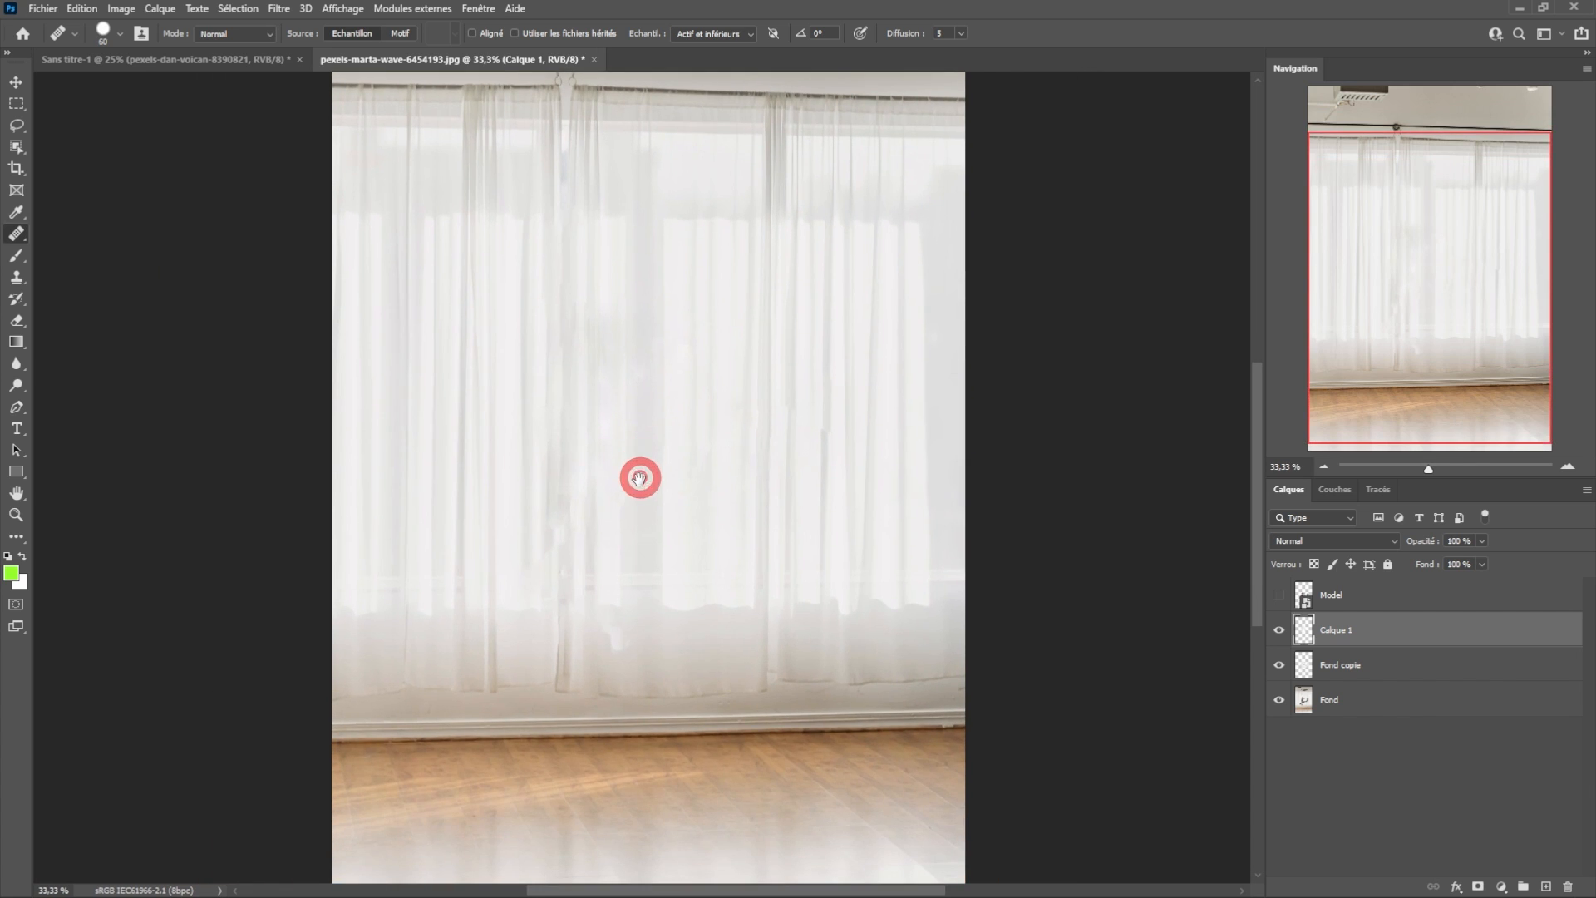
# Retouch the remaining irregular fill marks in the lower middle part of the curtain with the Healing Brush.
pyautogui.keyDown('ctrl'); pyautogui.click(646, 467); pyautogui.keyUp('ctrl')
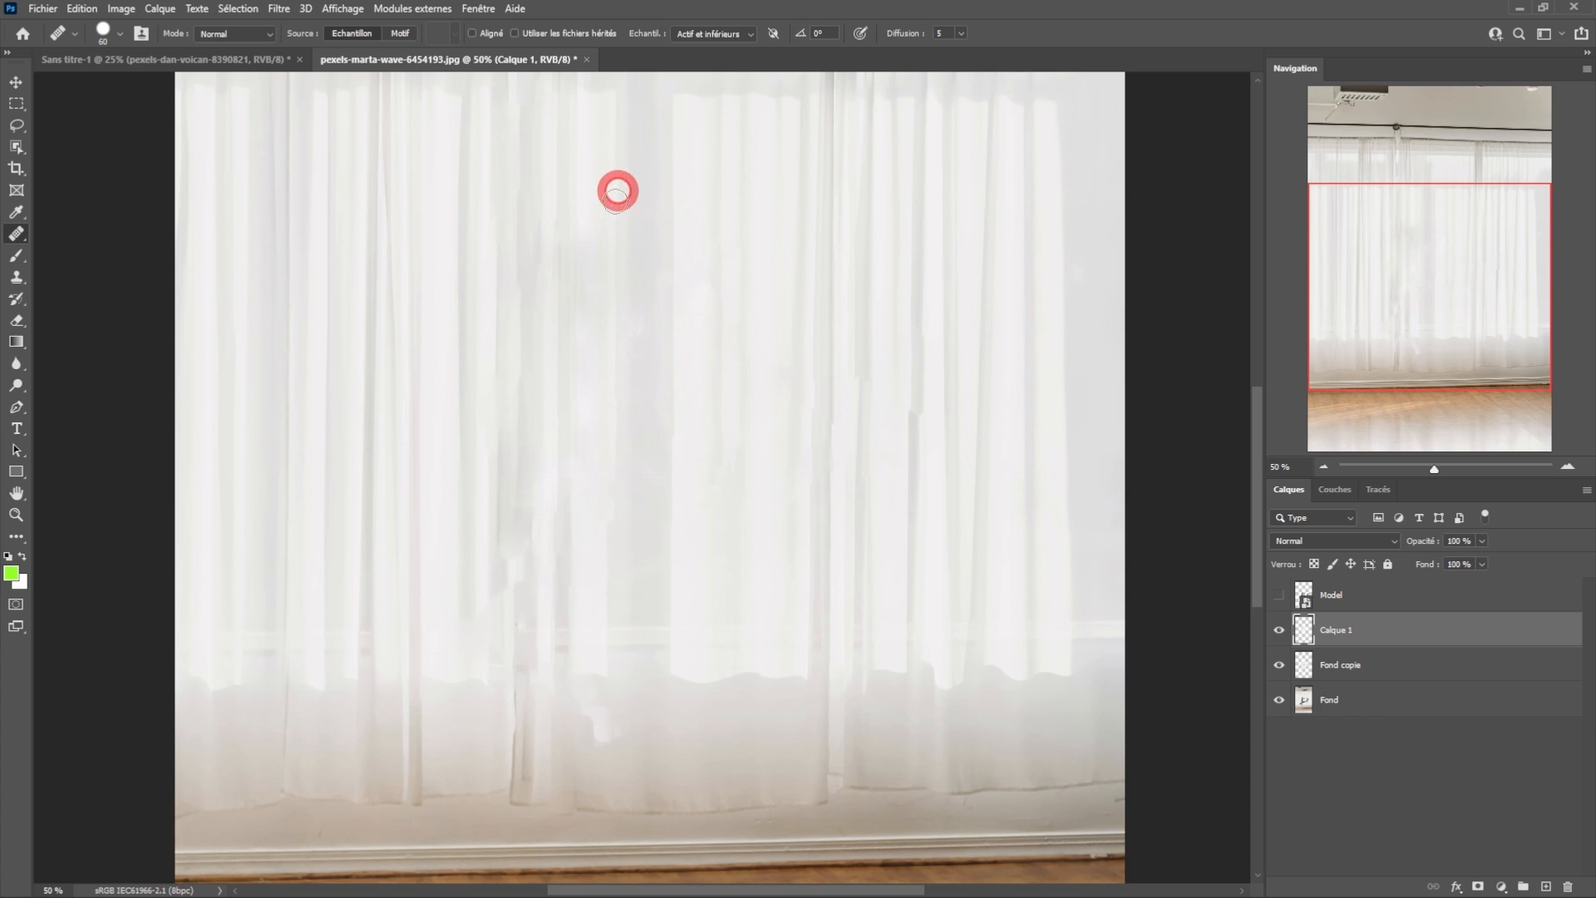
pyautogui.moveTo(616, 266)
pyautogui.mouseDown()
pyautogui.moveTo(624, 371)
pyautogui.moveTo(605, 281)
pyautogui.moveTo(579, 322)
pyautogui.moveTo(585, 413)
pyautogui.moveTo(608, 287)
pyautogui.mouseUp()
pyautogui.moveTo(594, 499)
pyautogui.mouseDown()
pyautogui.moveTo(614, 605)
pyautogui.moveTo(516, 146)
pyautogui.moveTo(521, 695)
pyautogui.moveTo(508, 613)
pyautogui.mouseUp()
pyautogui.scroll(-1, 581, 539)
pyautogui.moveTo(663, 541); pyautogui.dragTo(653, 590)
pyautogui.scroll(-1, 653, 589)
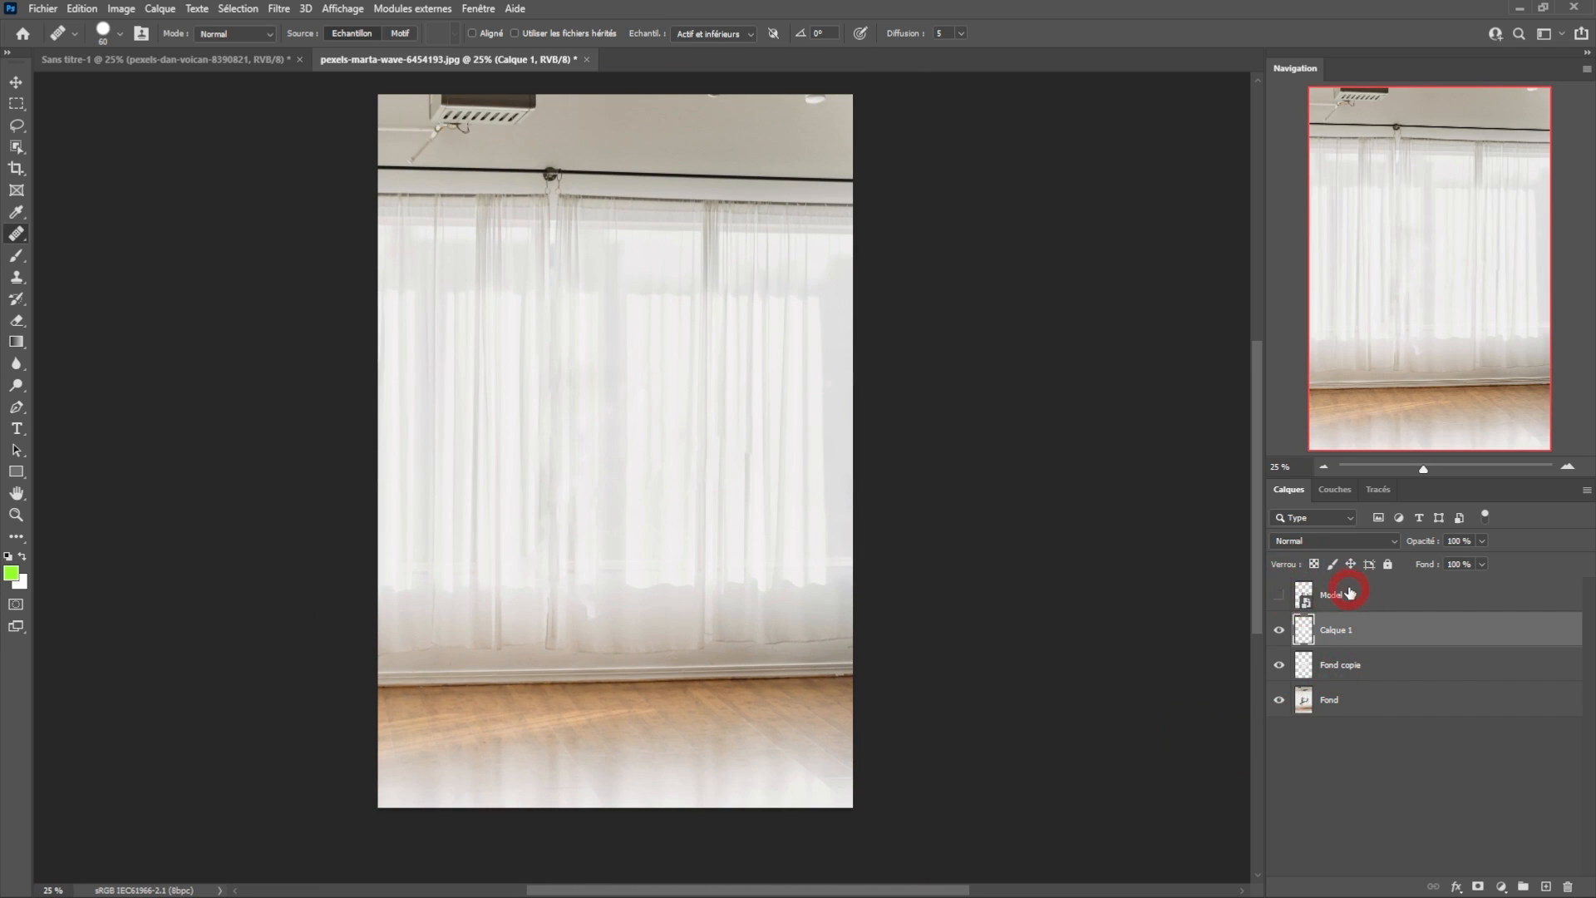
# Save the retouched document as Fond.psd in the 63_Instagram_saut folder.
pyautogui.click(44, 9)
pyautogui.click(51, 208)
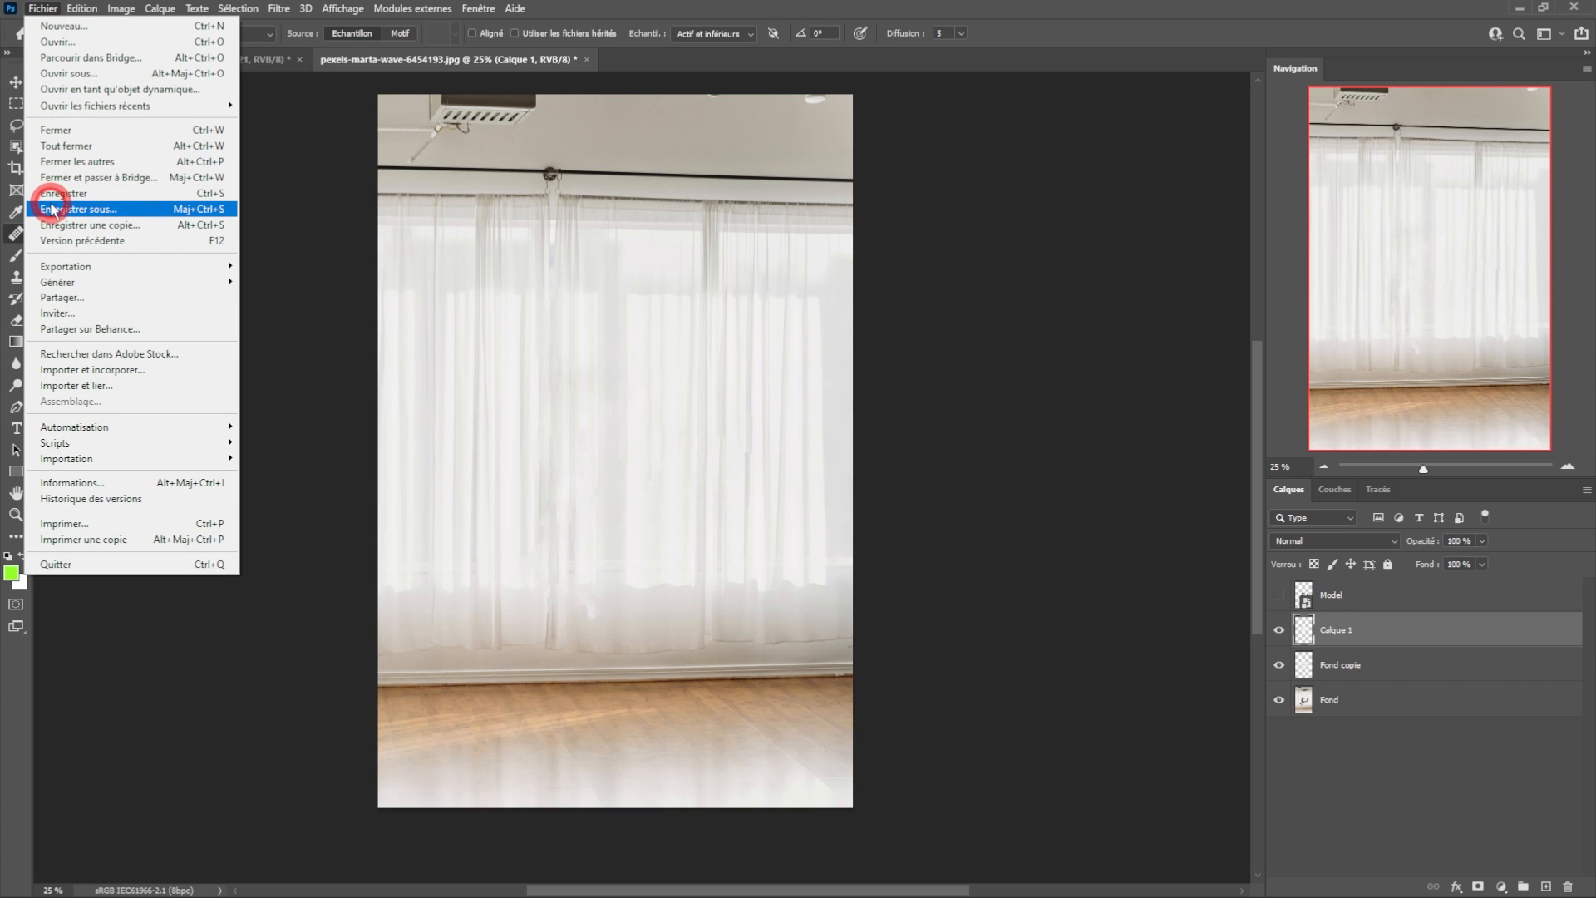
pyautogui.click(923, 613)
pyautogui.write('F')
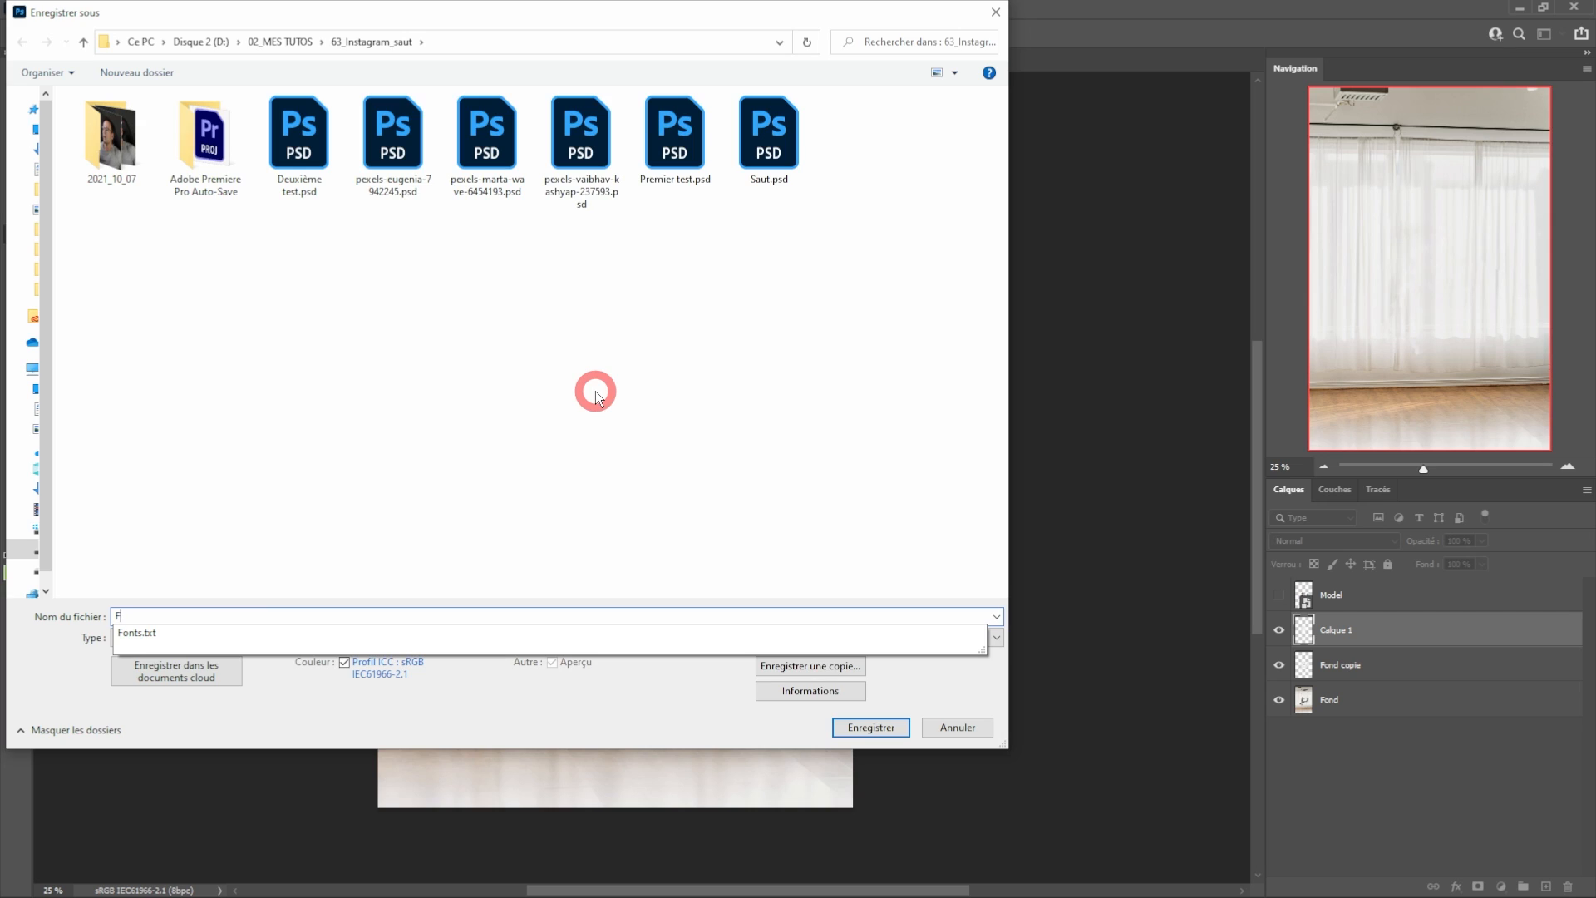
pyautogui.press('Return')
pyautogui.click(1035, 260)
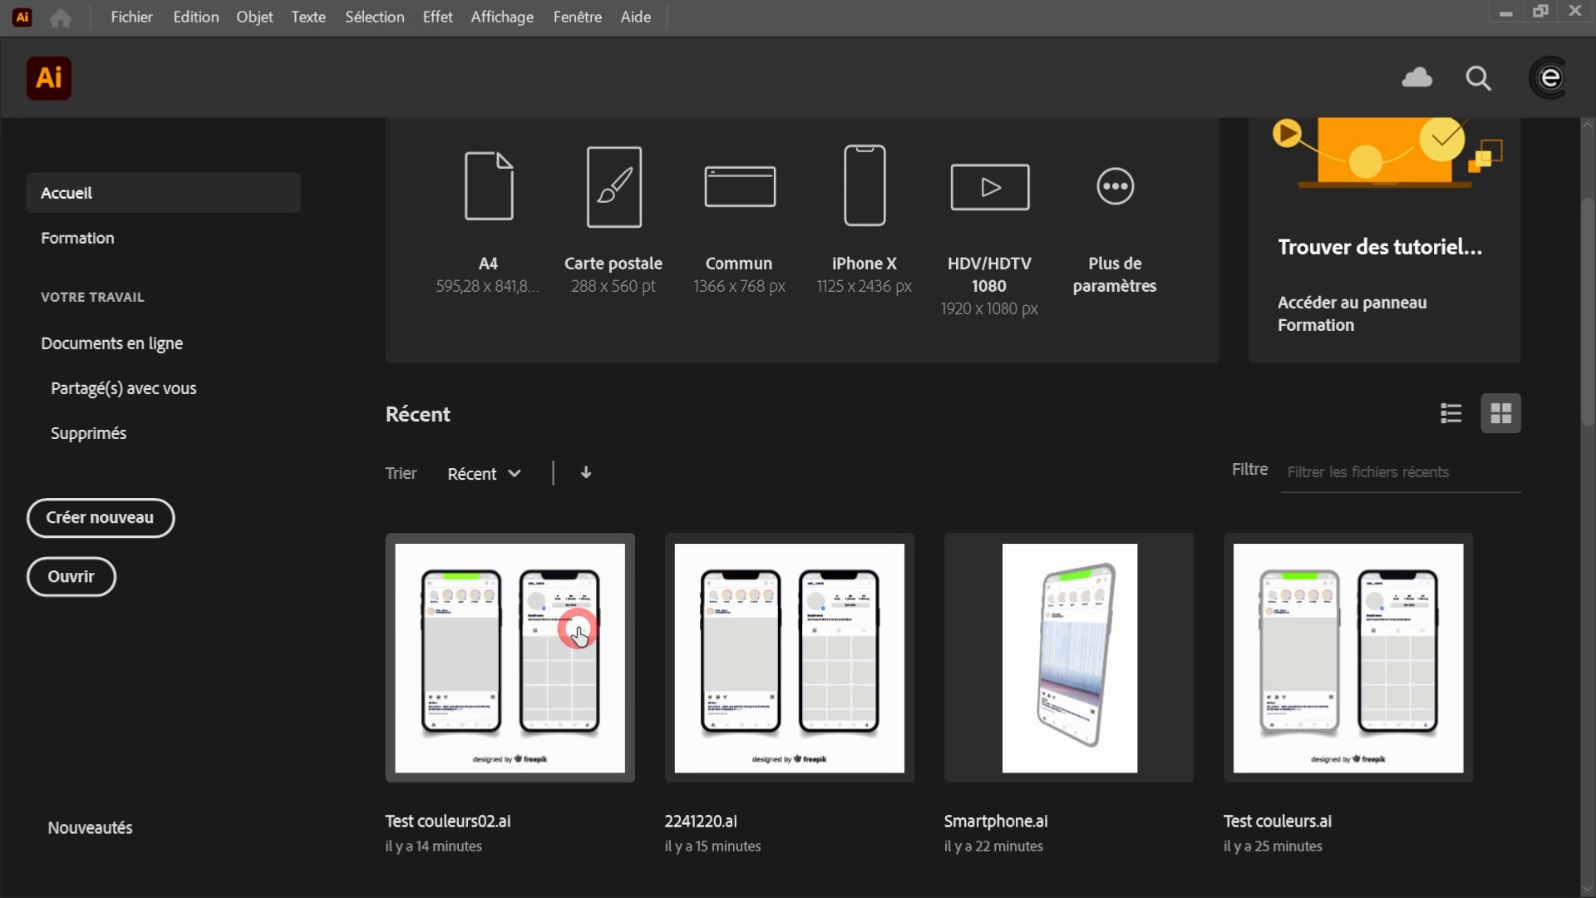
# Open the 2241220.ai smartphone mockup from the 63_Instagram_saut folder in Illustrator.
pyautogui.click(268, 186)
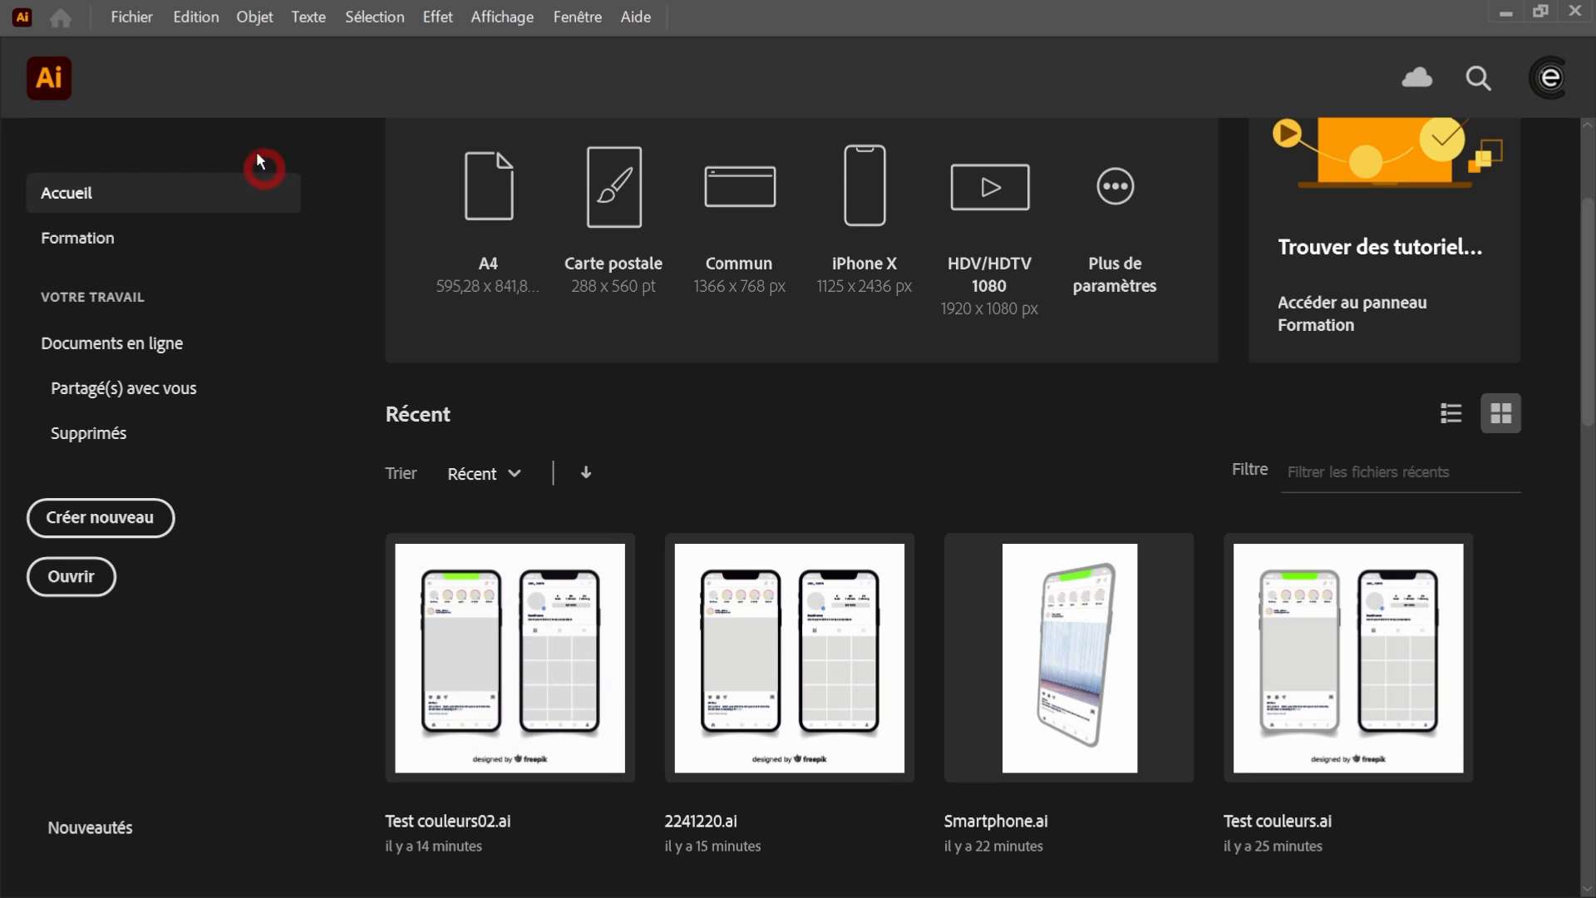
pyautogui.click(132, 16)
pyautogui.click(138, 76)
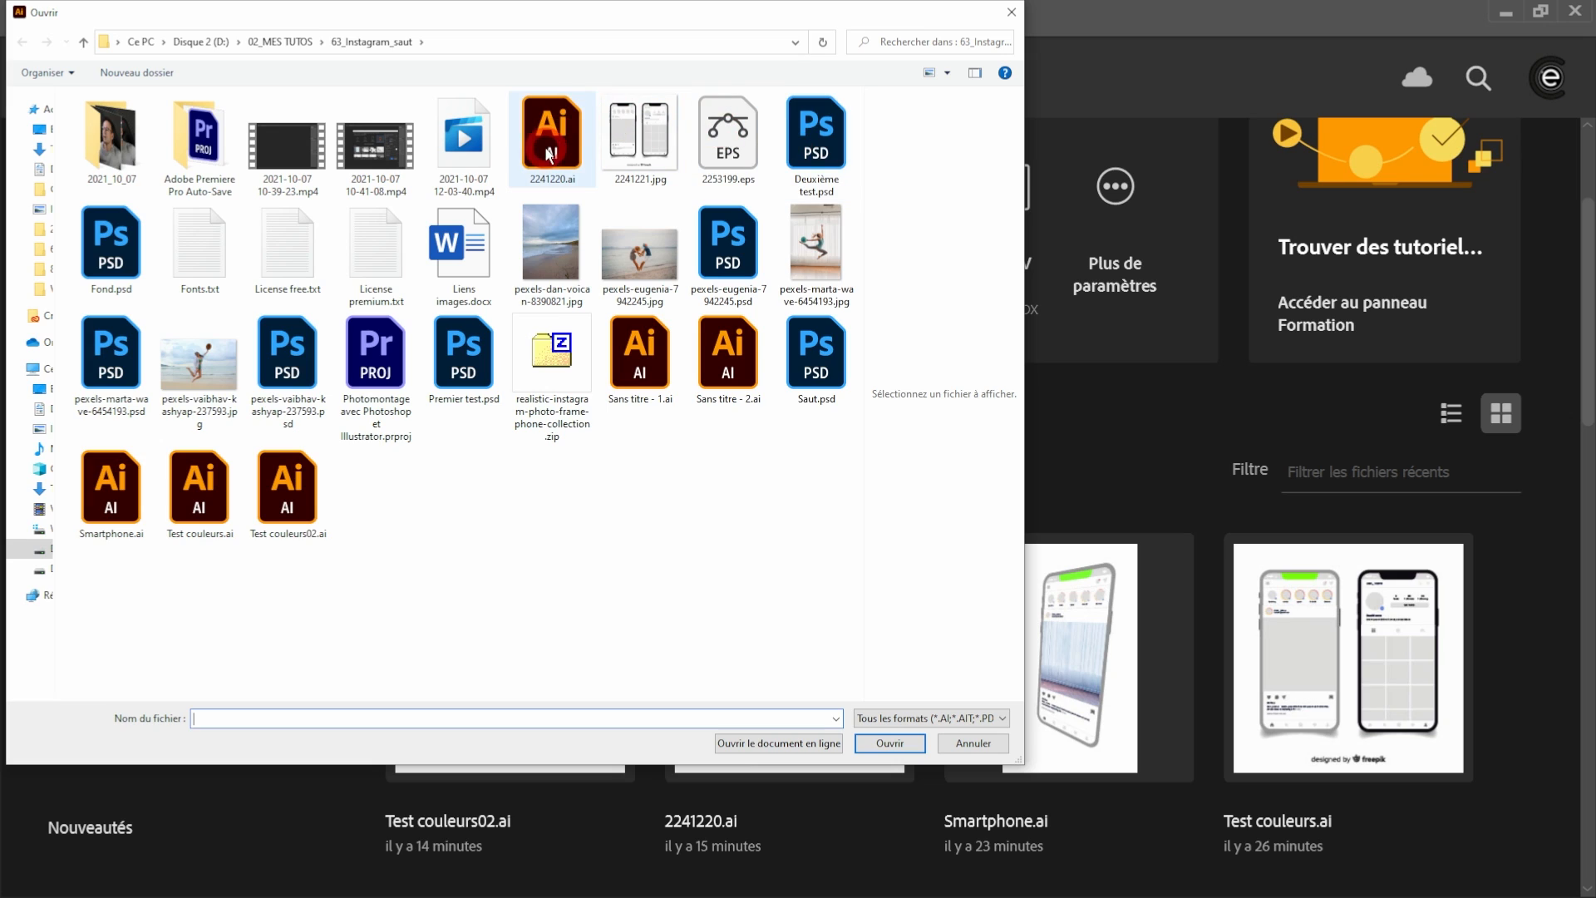
pyautogui.click(567, 115)
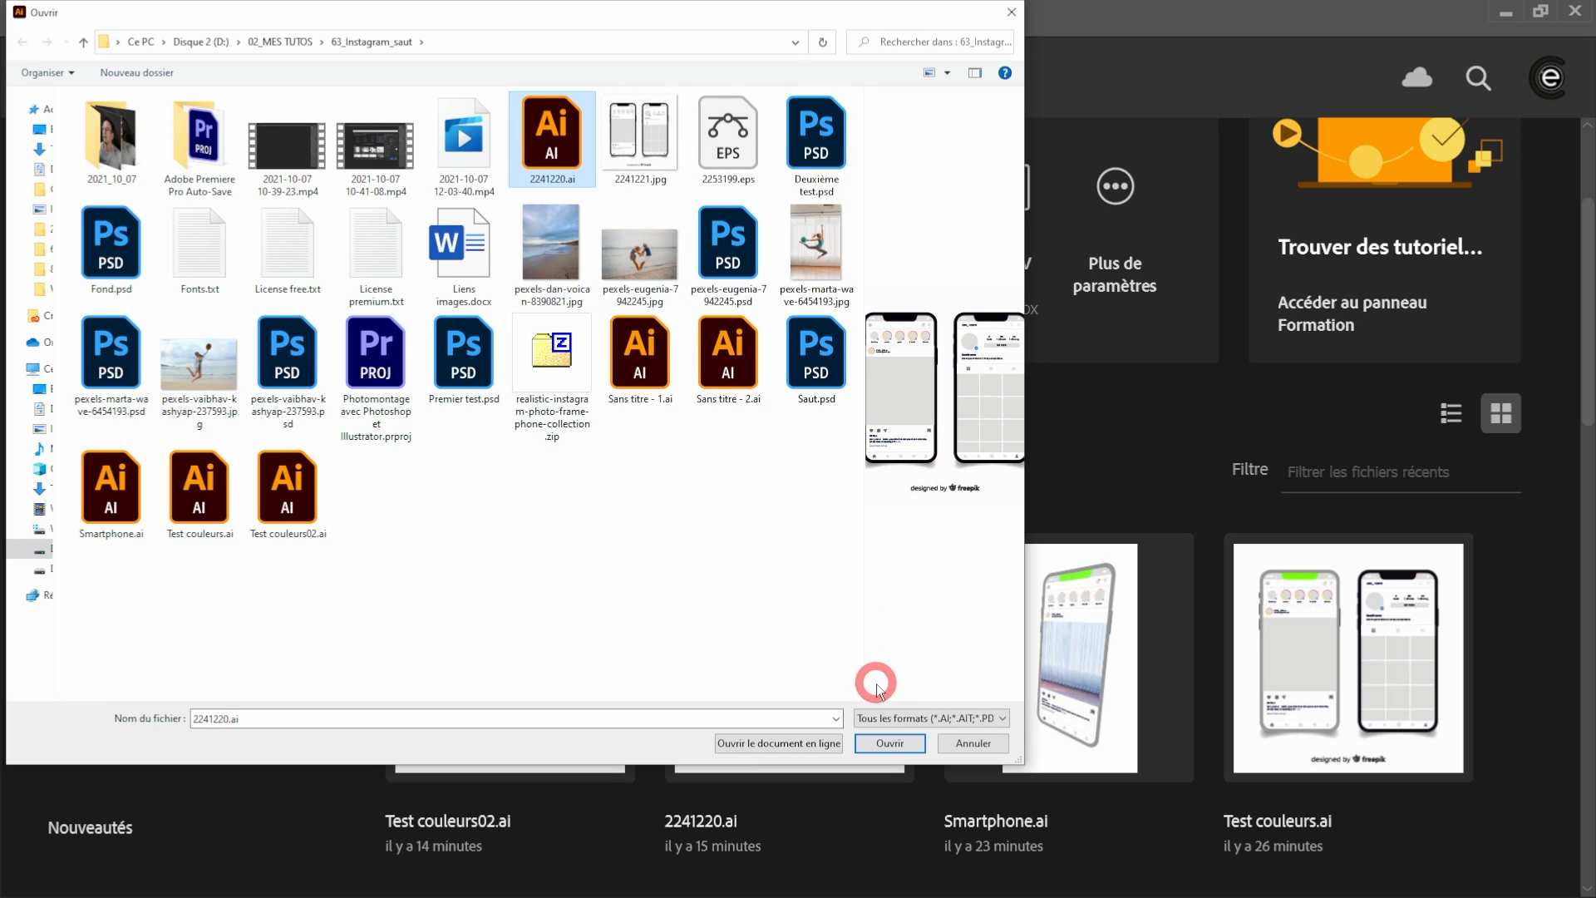
pyautogui.click(900, 748)
# Resolve the embedded profile mismatch by converting the document's colours to the sRGB IEC61966-2.1 working space.
pyautogui.moveTo(723, 257); pyautogui.dragTo(555, 209)
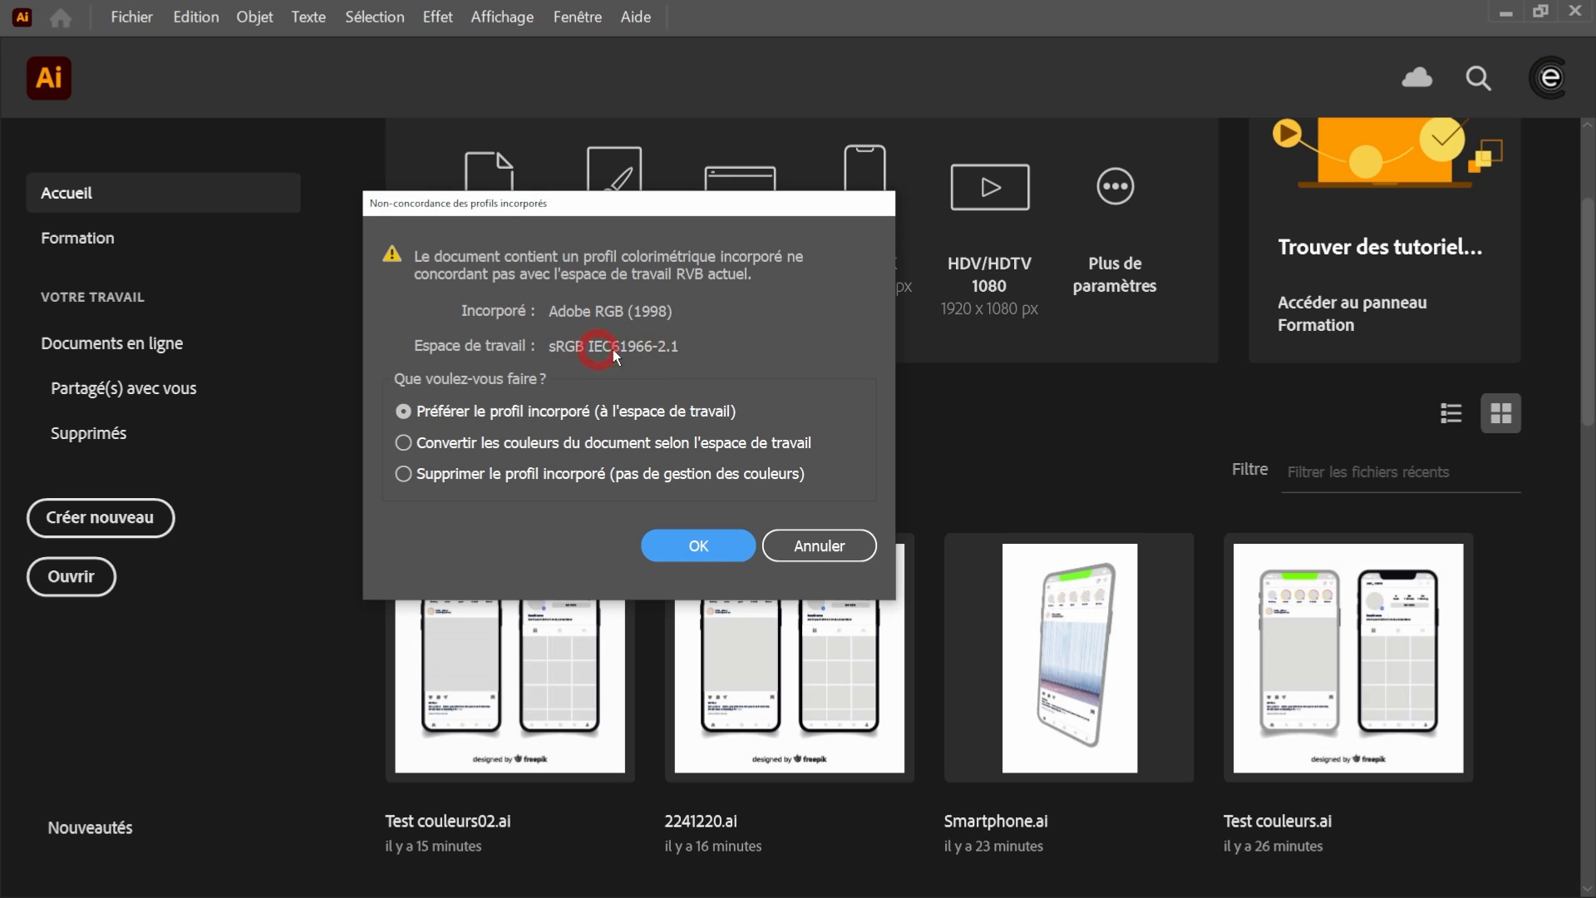
pyautogui.click(462, 445)
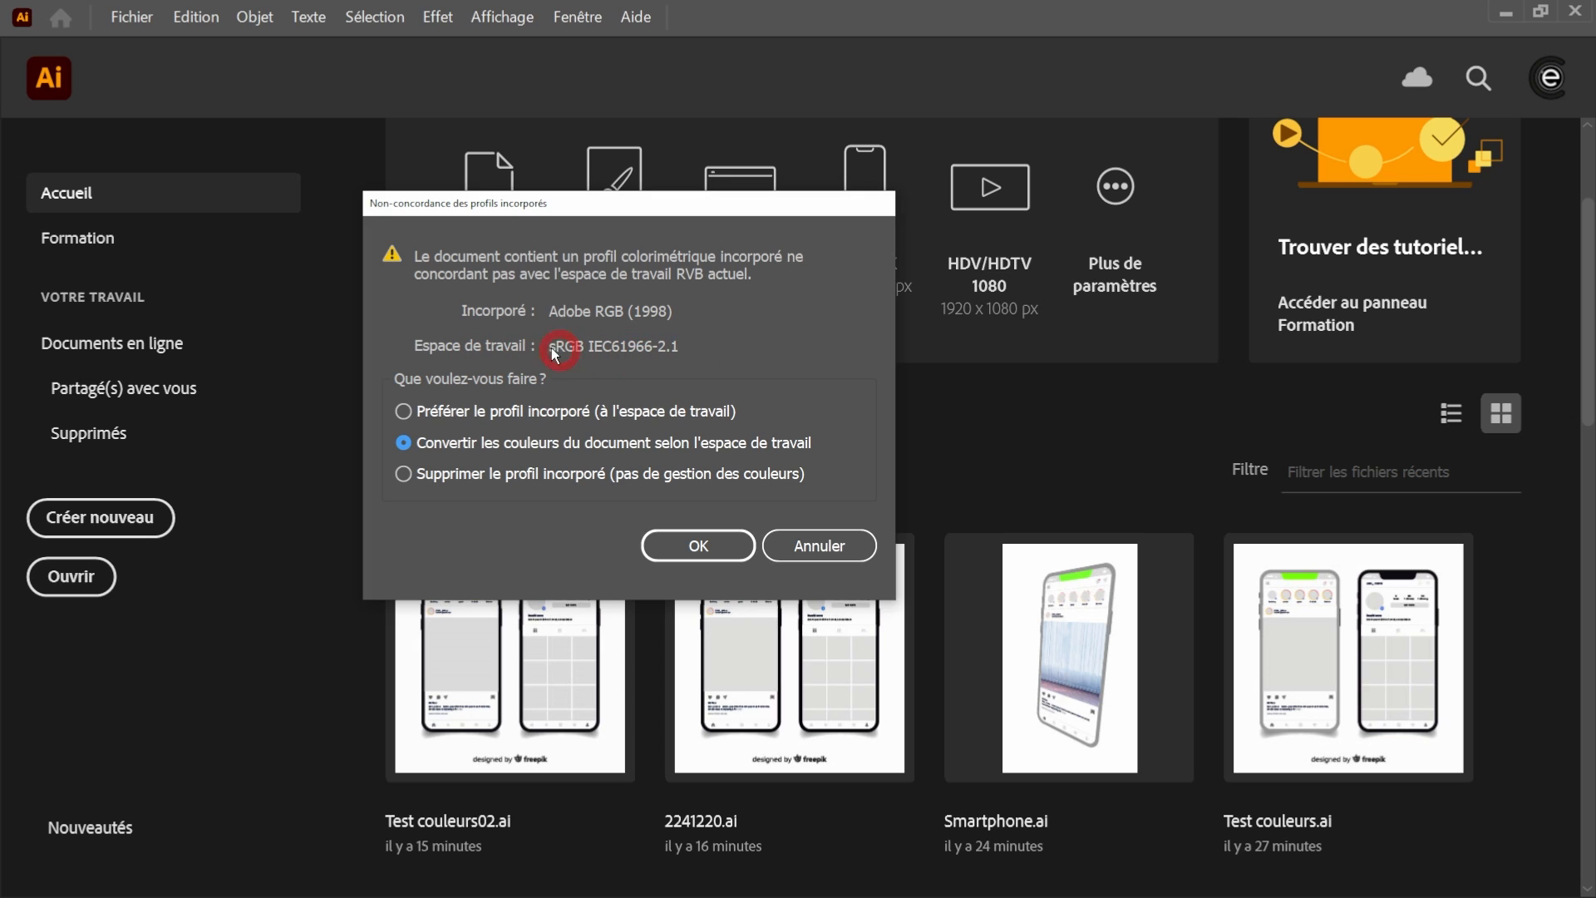
pyautogui.click(687, 552)
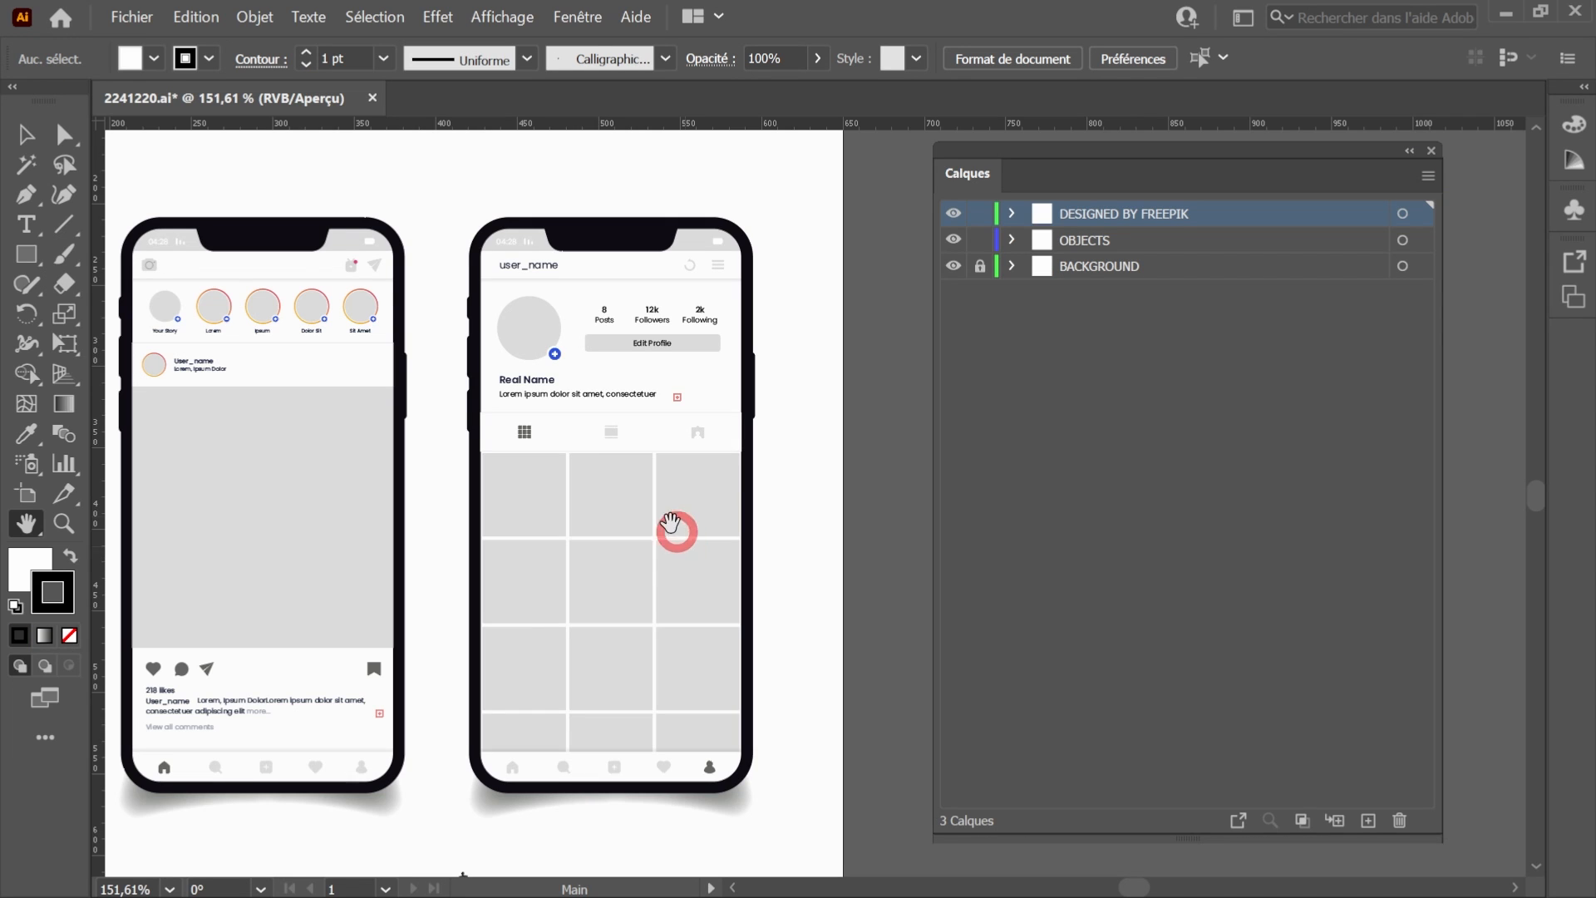
# Review the RGB working space in the colour settings, keeping the settings as they are.
pyautogui.click(195, 18)
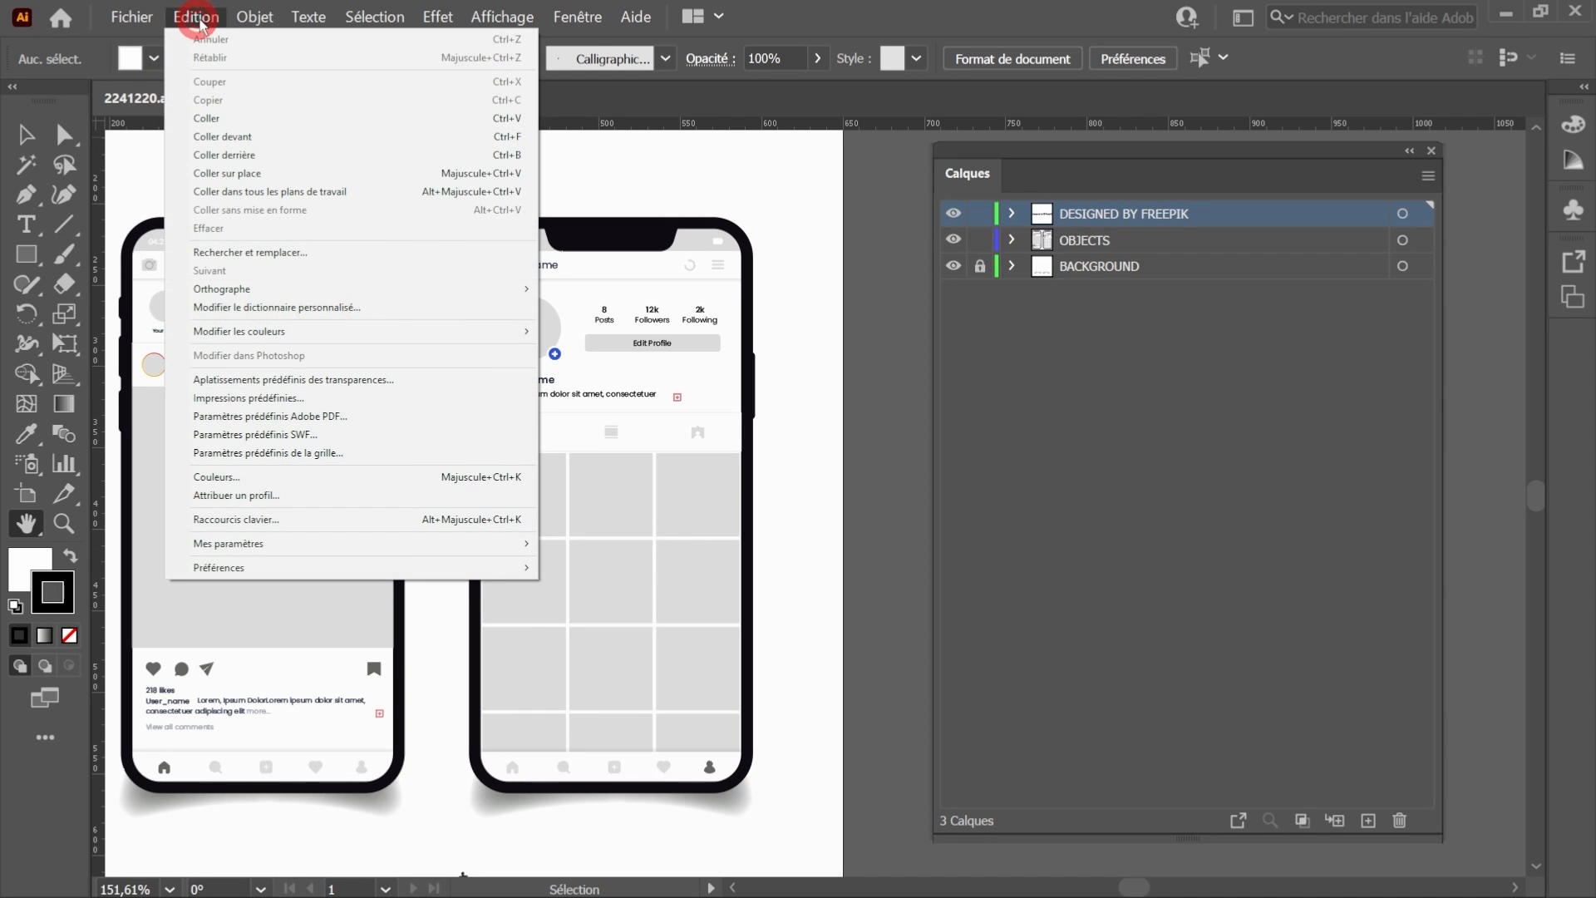
pyautogui.click(243, 476)
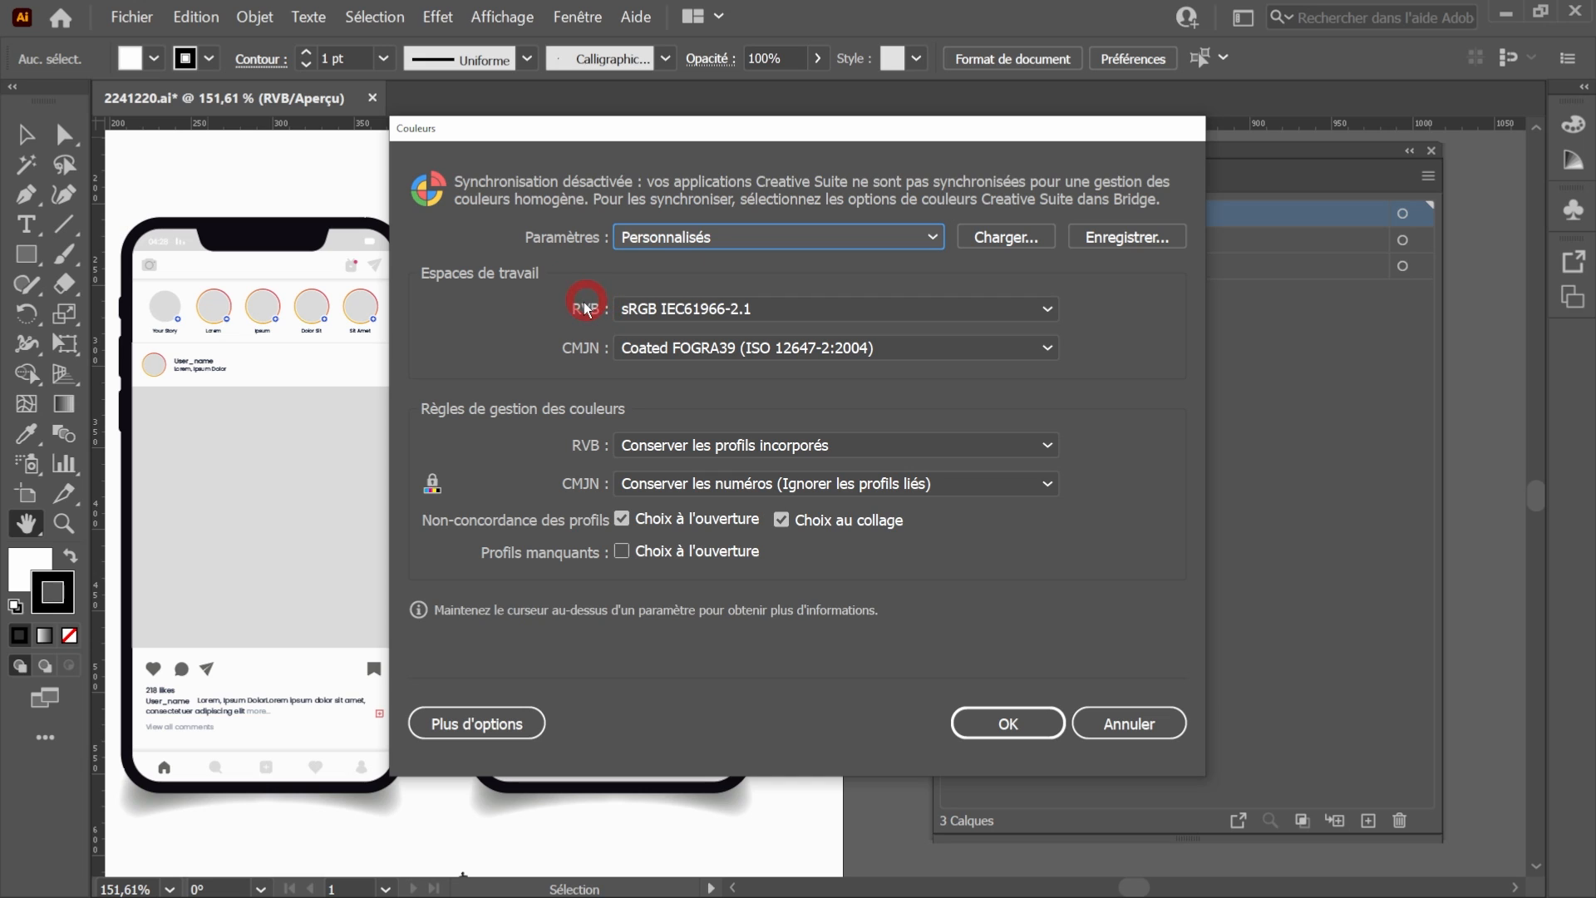
pyautogui.click(1007, 723)
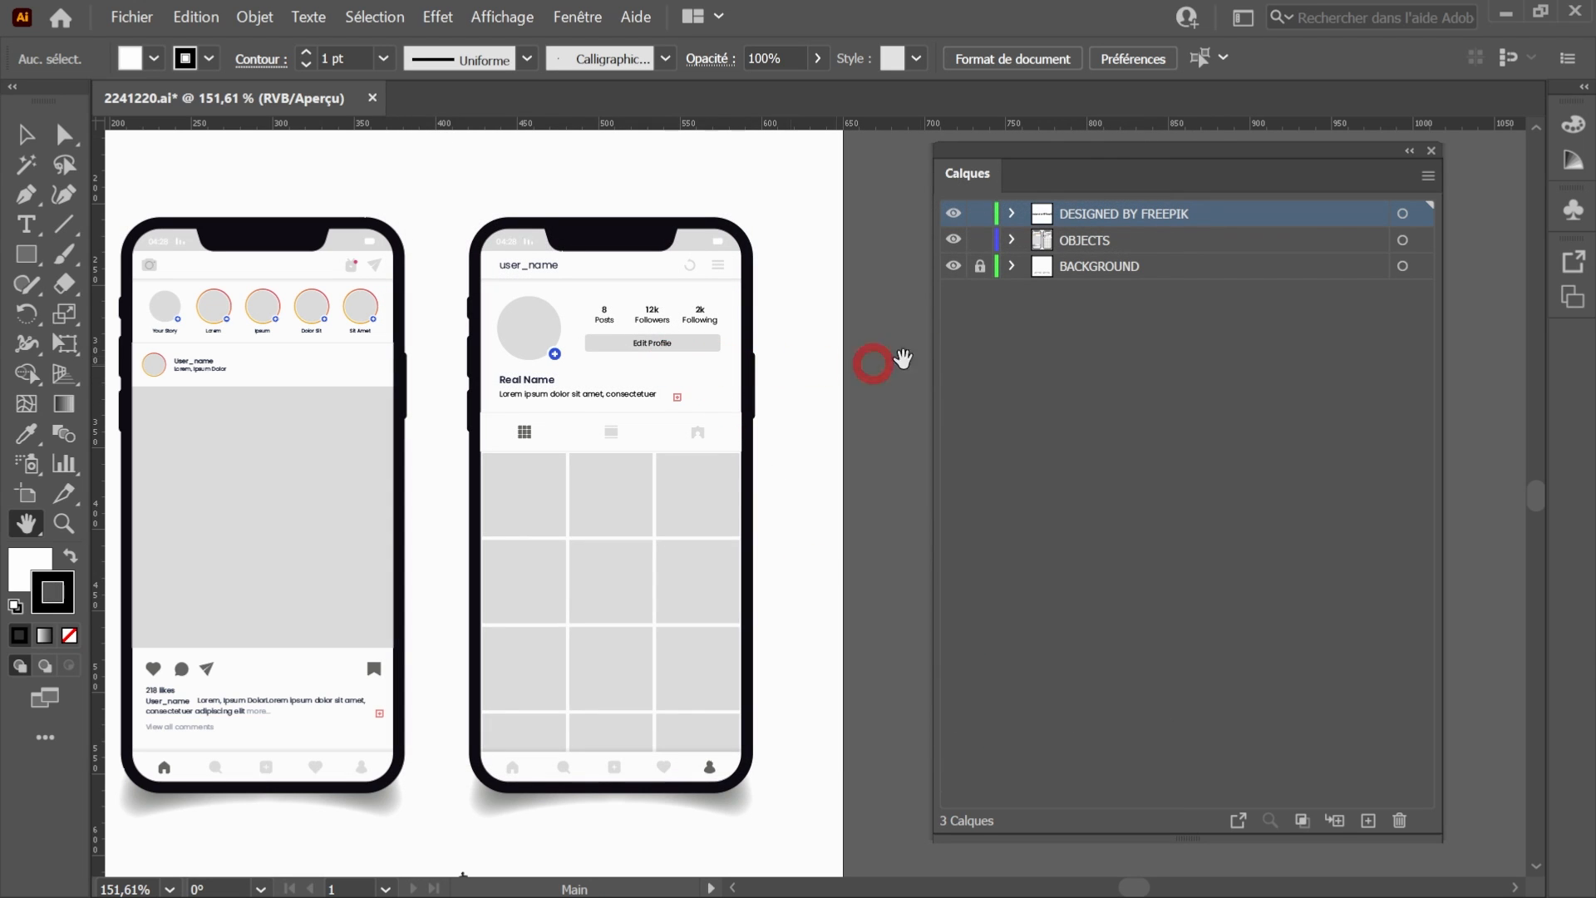
# Unlock the BACKGROUND layer and delete it.
pyautogui.moveTo(1061, 153); pyautogui.dragTo(909, 159)
pyautogui.click(829, 263)
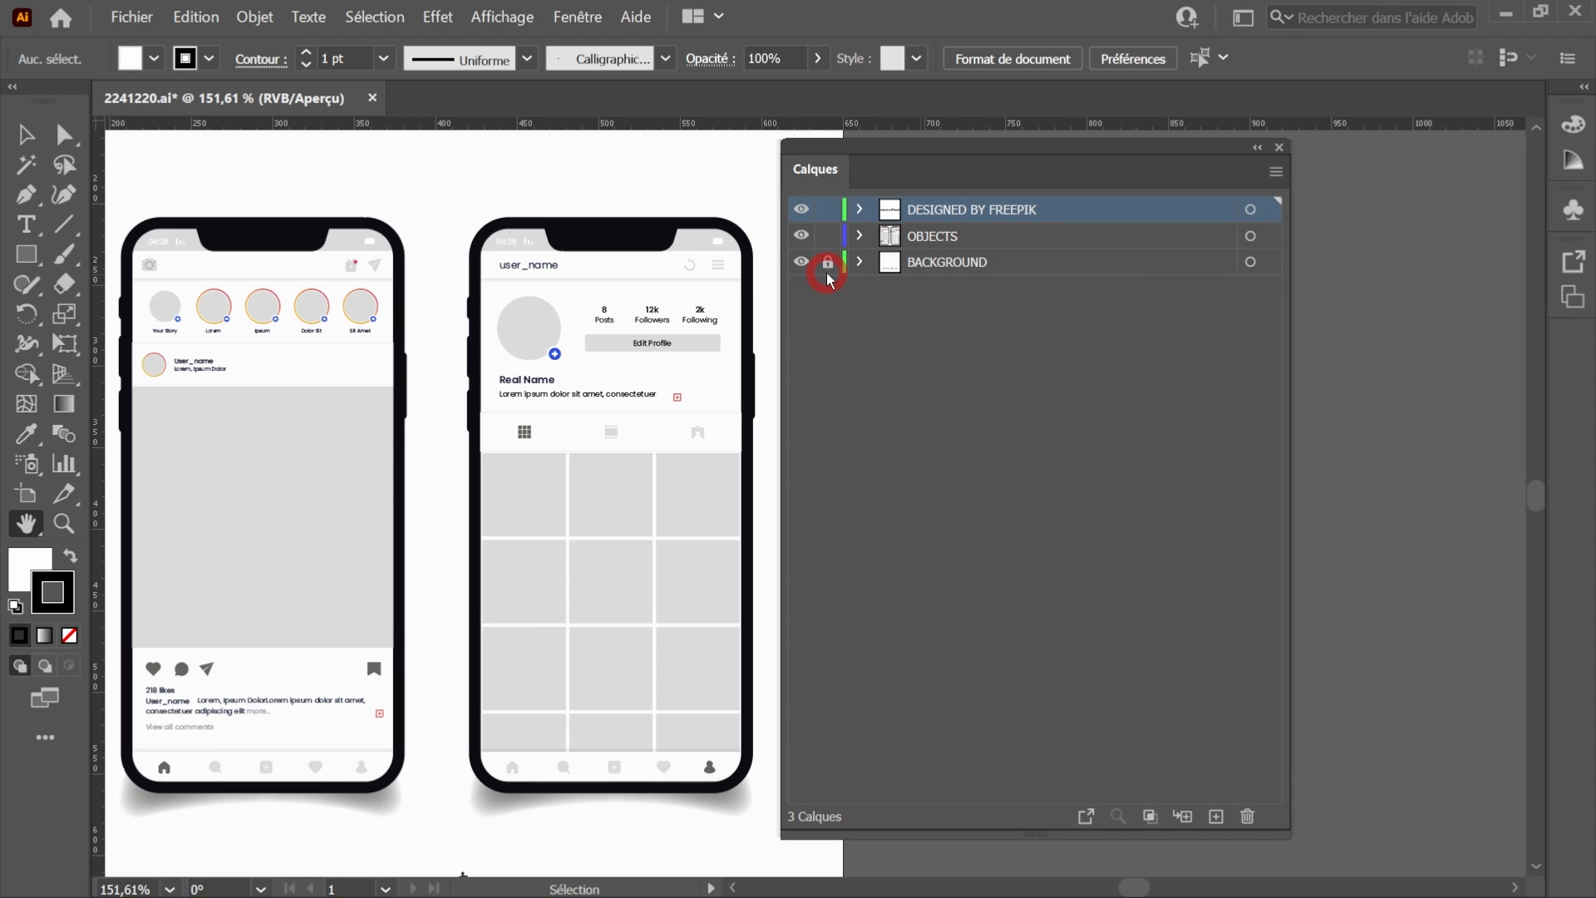
pyautogui.click(829, 267)
pyautogui.click(1049, 275)
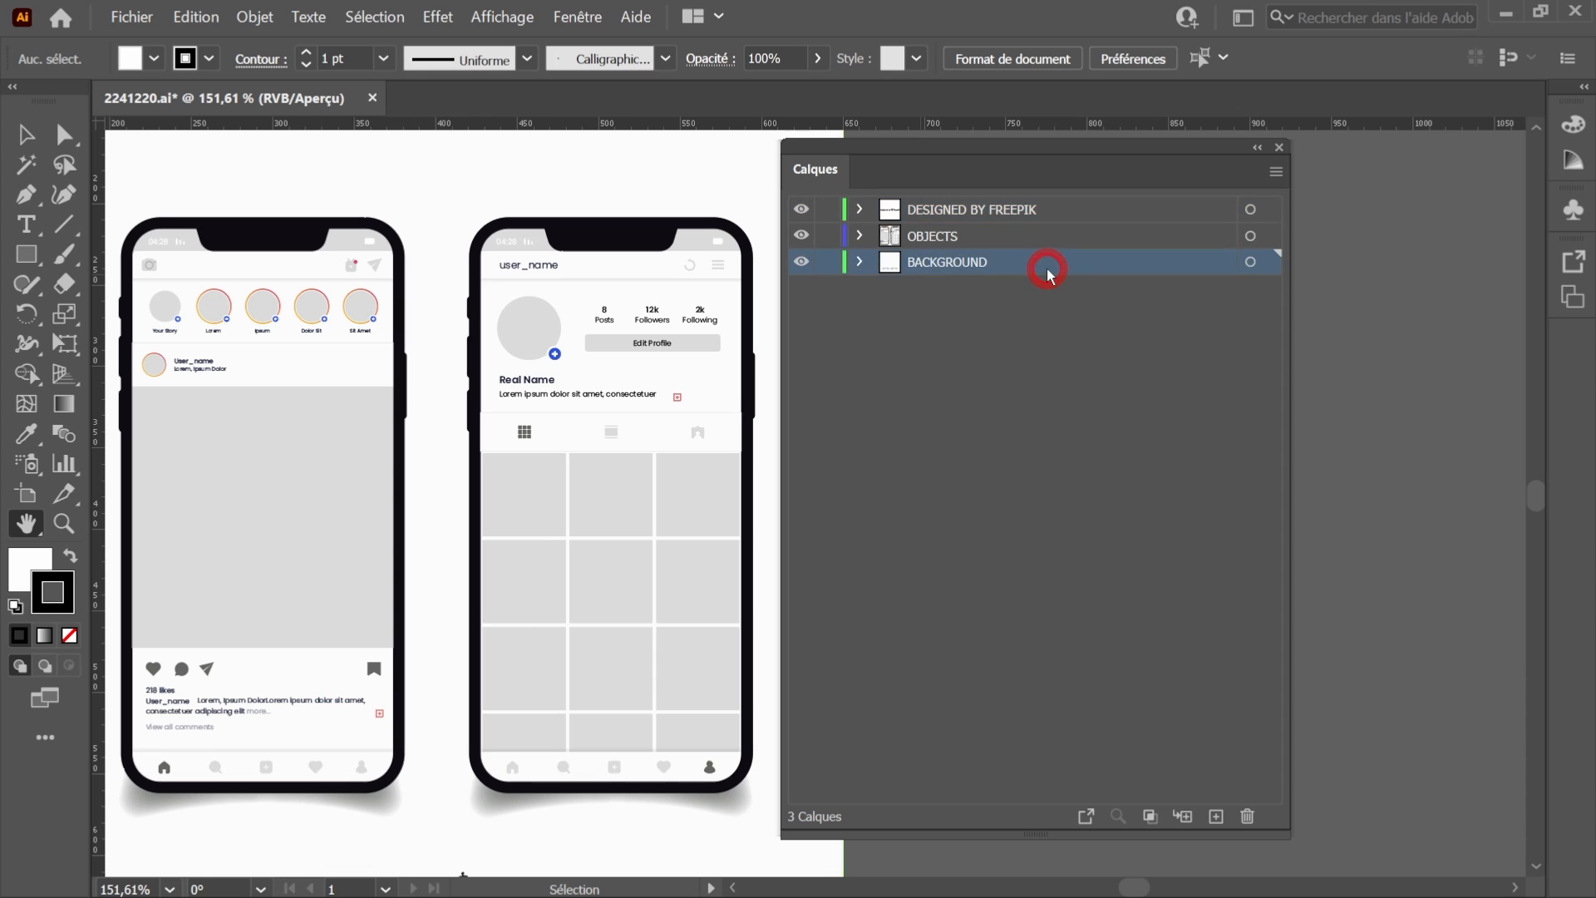
pyautogui.click(1248, 817)
pyautogui.click(911, 489)
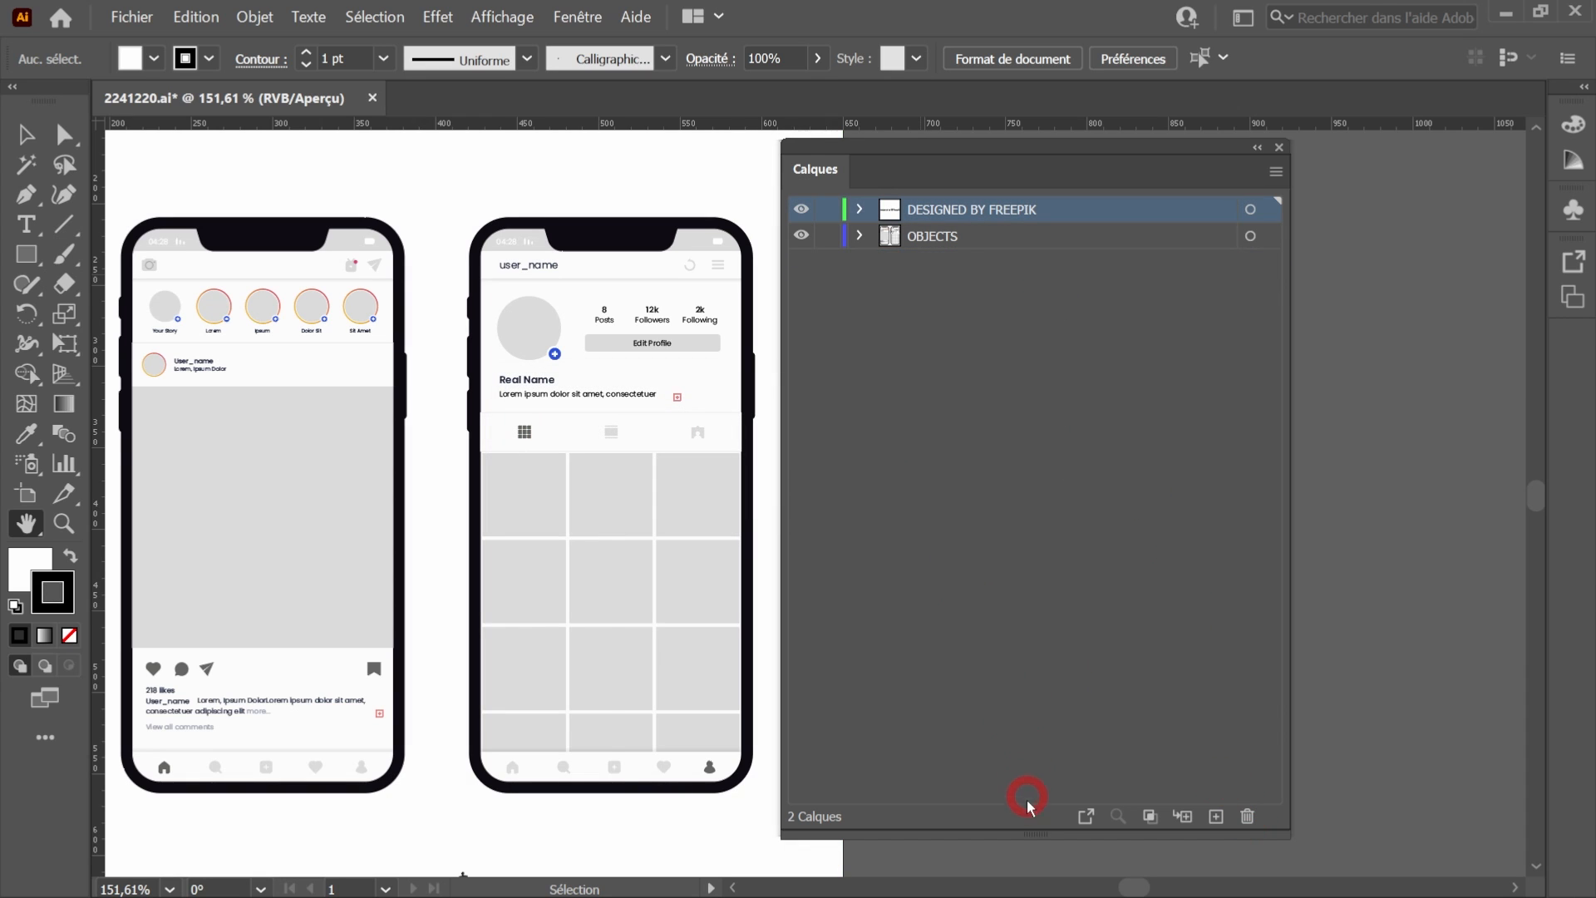
# Shorten the layers panel and delete the DESIGNED BY FREEPIK layer.
pyautogui.moveTo(1032, 832); pyautogui.dragTo(989, 413)
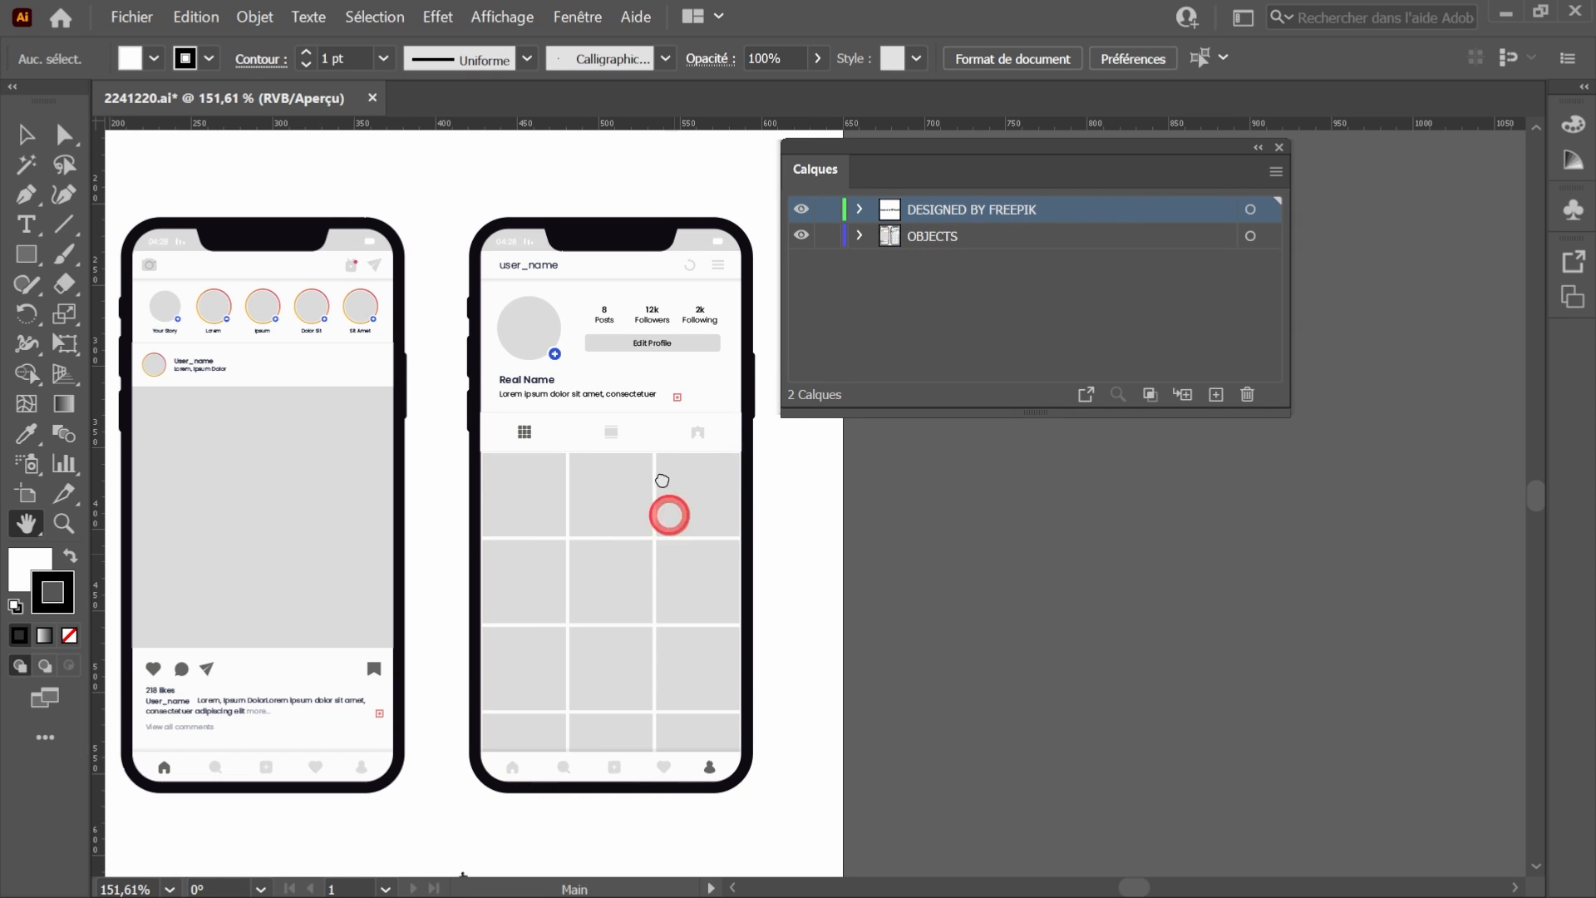
pyautogui.moveTo(667, 535); pyautogui.dragTo(666, 371)
pyautogui.moveTo(611, 485); pyautogui.dragTo(625, 675)
pyautogui.click(1108, 217)
pyautogui.click(1211, 406)
pyautogui.click(1248, 398)
pyautogui.click(887, 484)
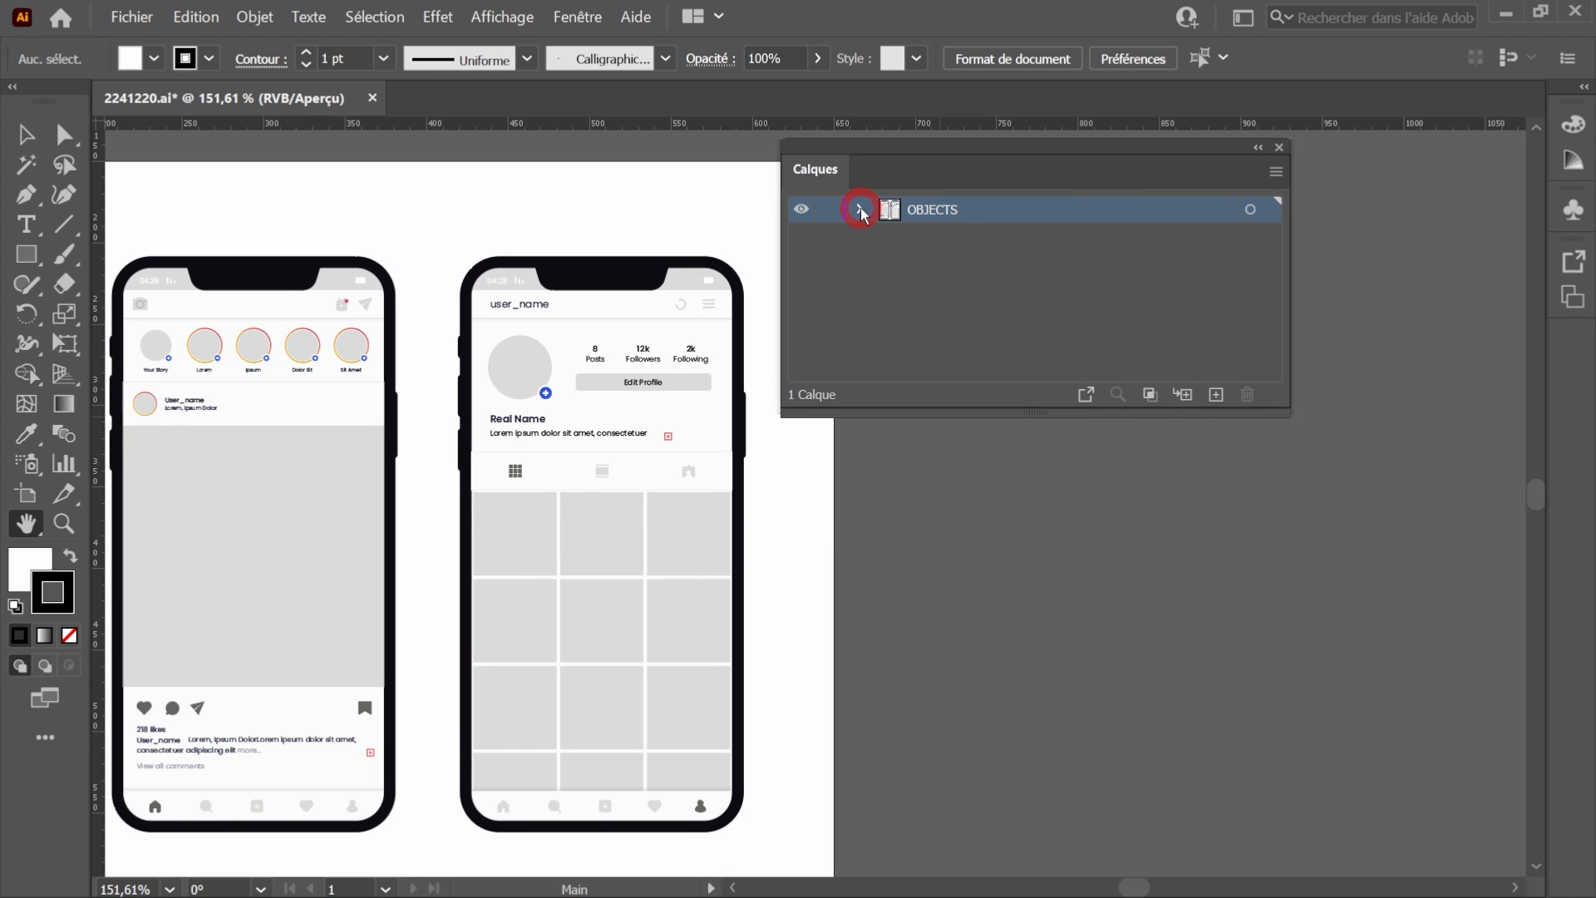
# Expand the OBJECTS layer and delete the group containing the smartphone with the user profile screen.
pyautogui.click(859, 209)
pyautogui.click(1048, 241)
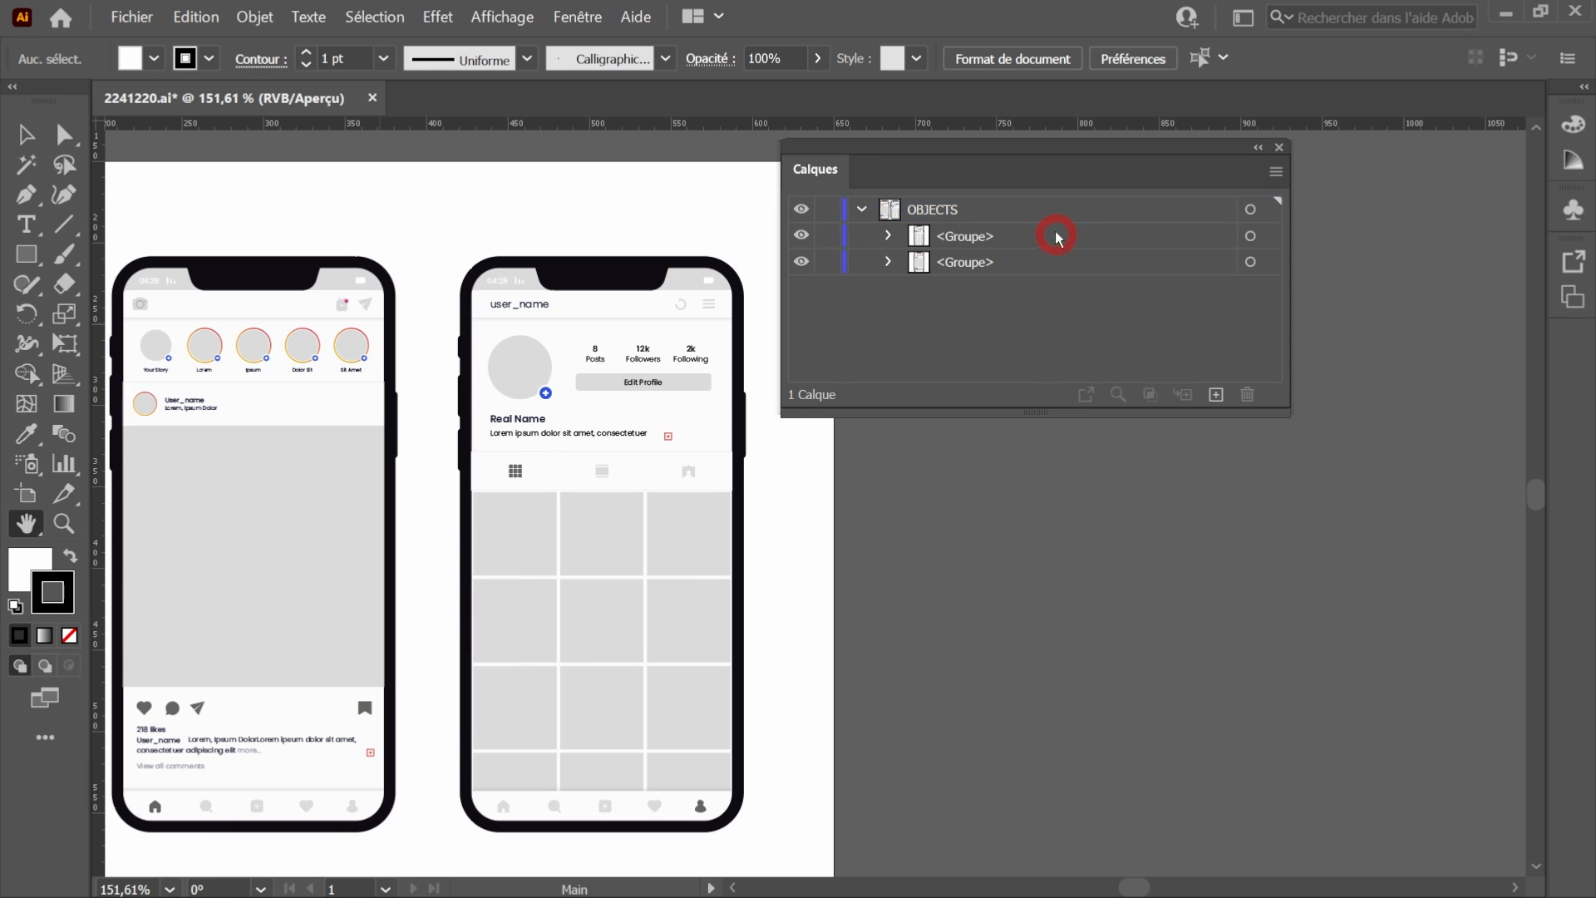
pyautogui.click(1247, 394)
pyautogui.click(662, 443)
pyautogui.moveTo(572, 434)
pyautogui.mouseDown()
pyautogui.moveTo(652, 421)
pyautogui.moveTo(573, 427)
pyautogui.mouseUp()
# Select the remaining smartphone group and move it closer to the centre of the artboard.
pyautogui.click(25, 137)
pyautogui.click(971, 259)
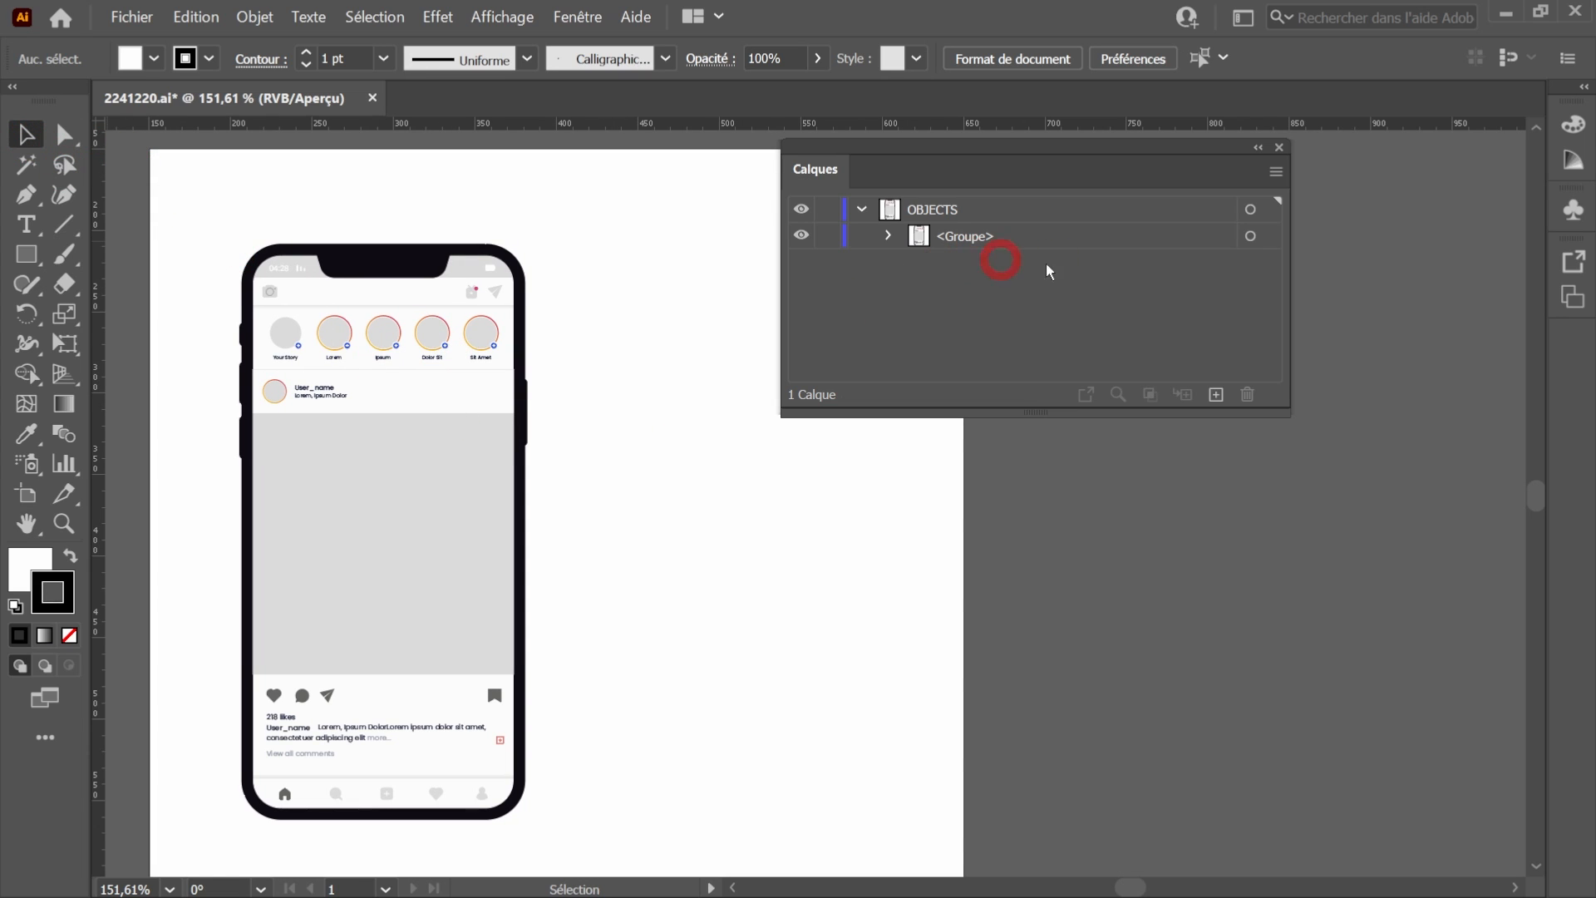
pyautogui.click(1271, 239)
pyautogui.moveTo(411, 341); pyautogui.dragTo(562, 370)
pyautogui.click(742, 491)
pyautogui.moveTo(742, 492); pyautogui.dragTo(637, 459)
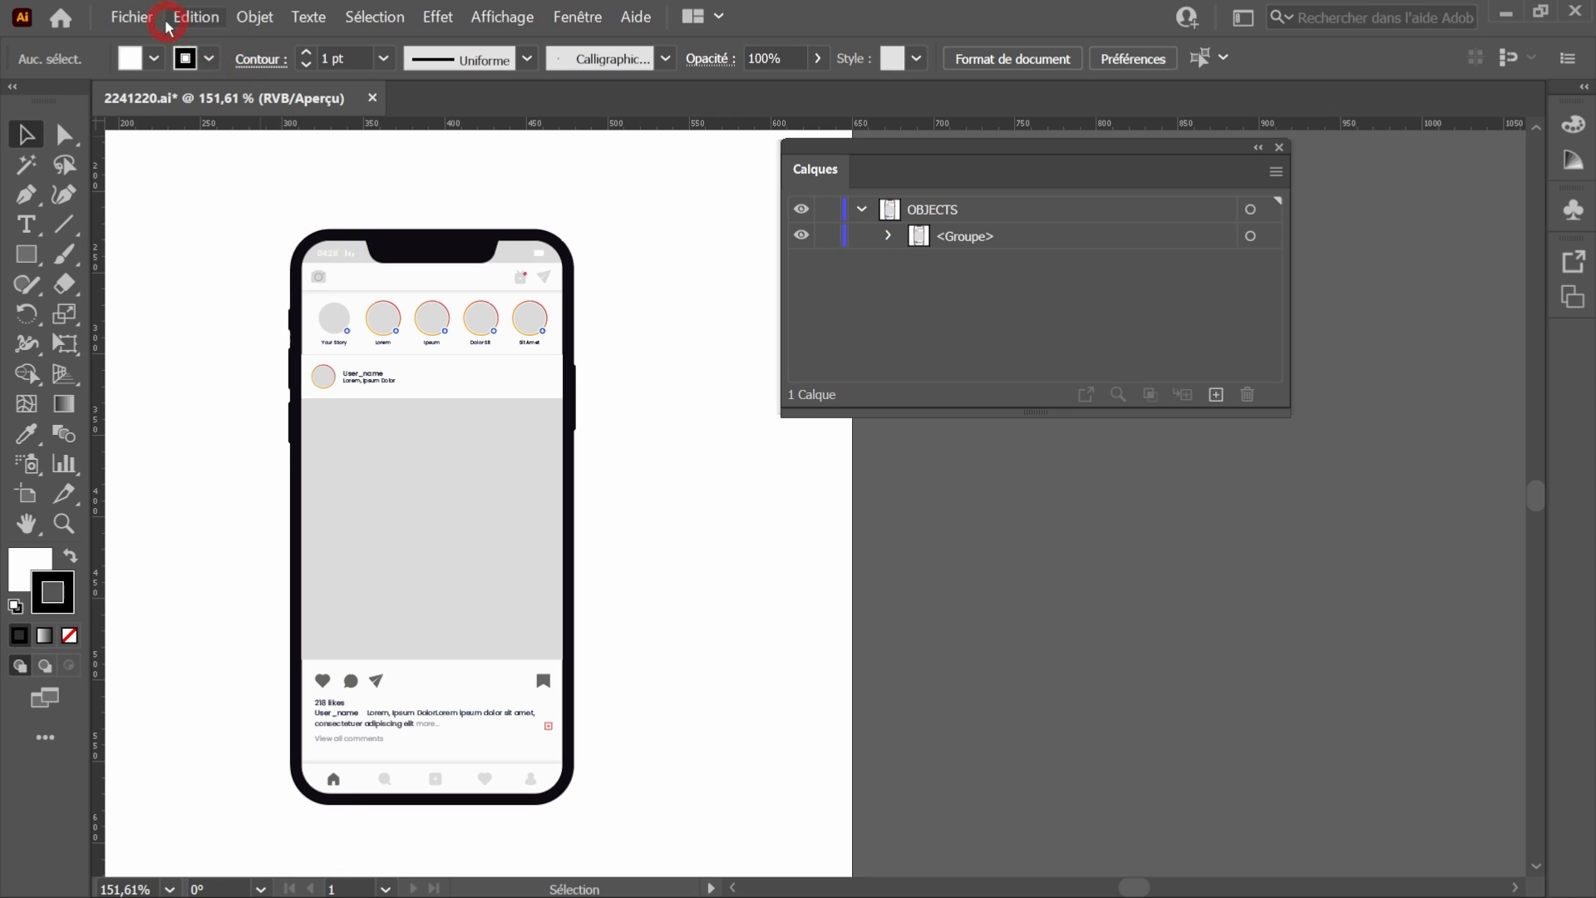
# Place Fond.psd as a linked image, sized and positioned to cover the smartphone's grey post area.
pyautogui.click(132, 17)
pyautogui.click(156, 321)
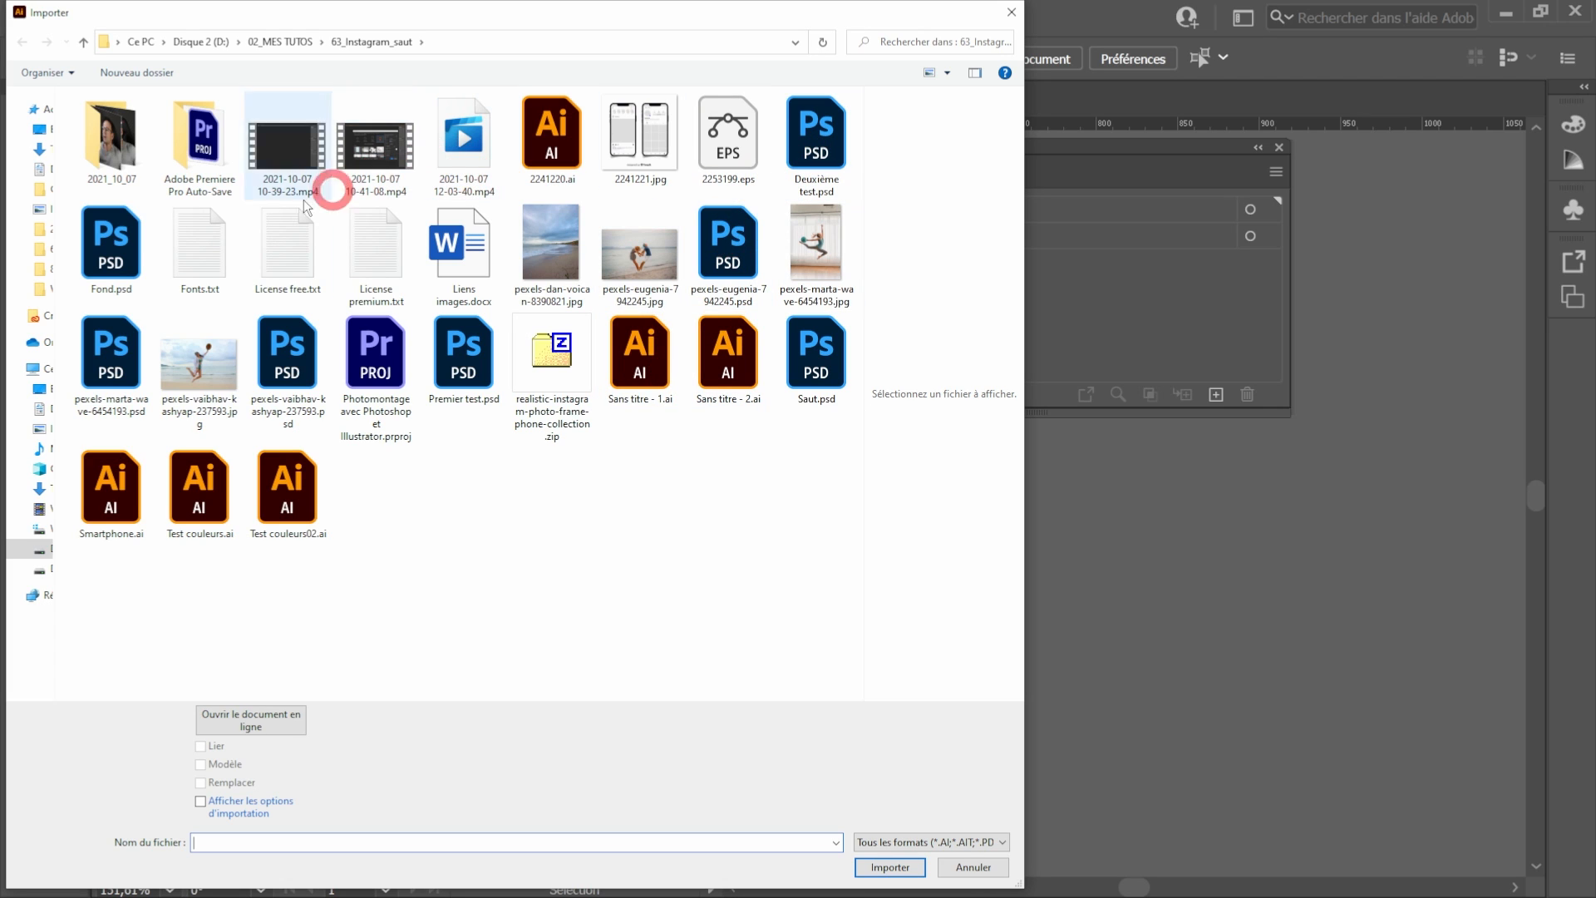
pyautogui.click(102, 250)
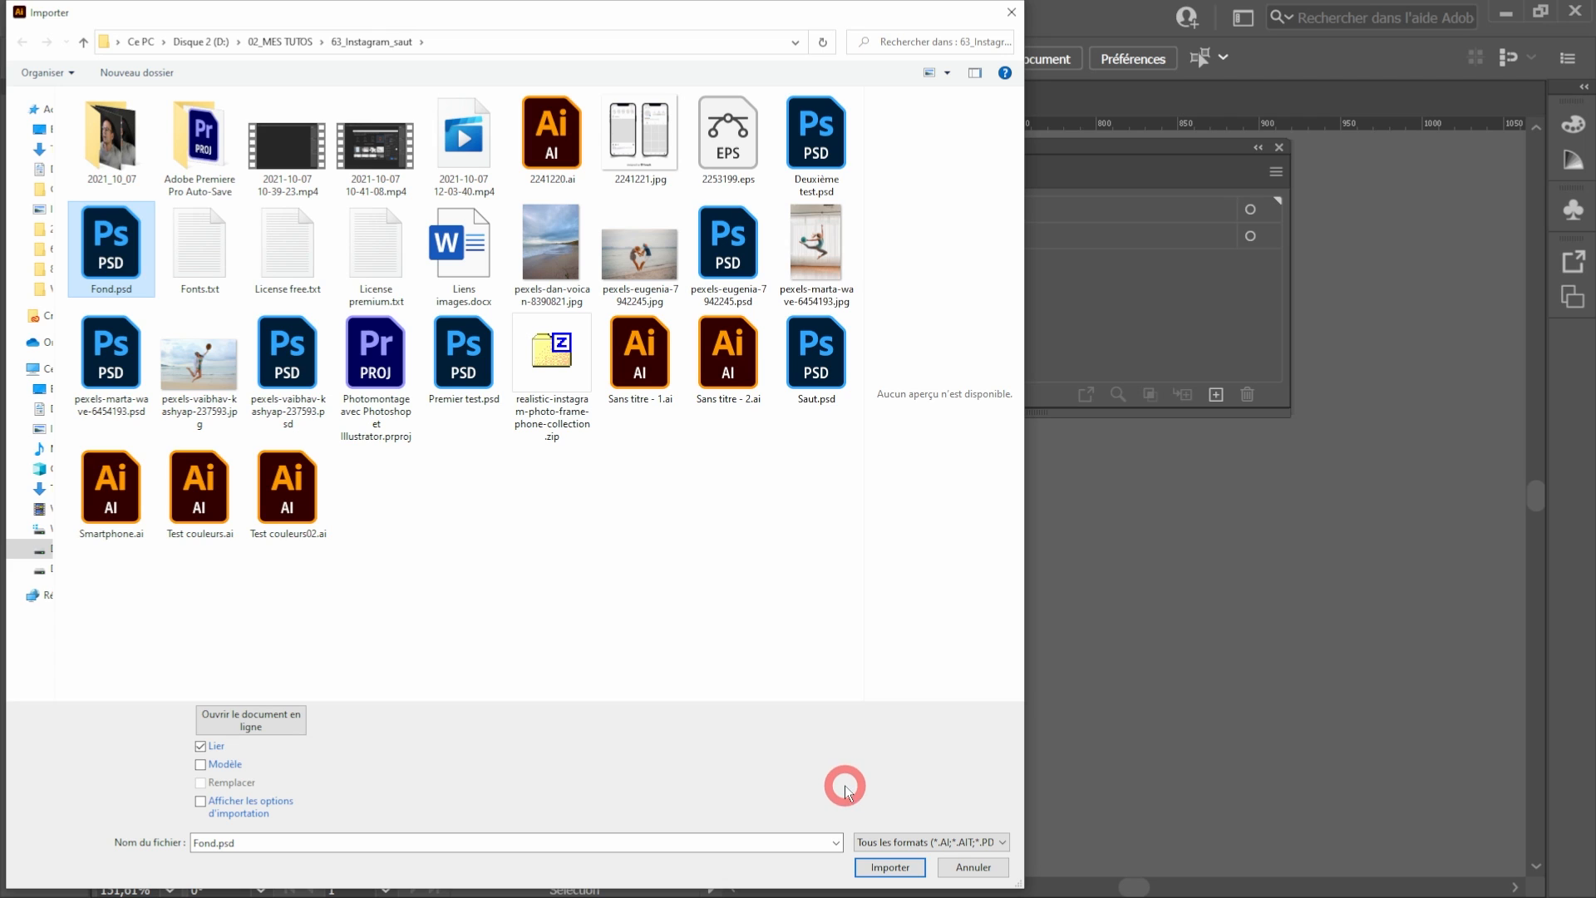
pyautogui.click(887, 866)
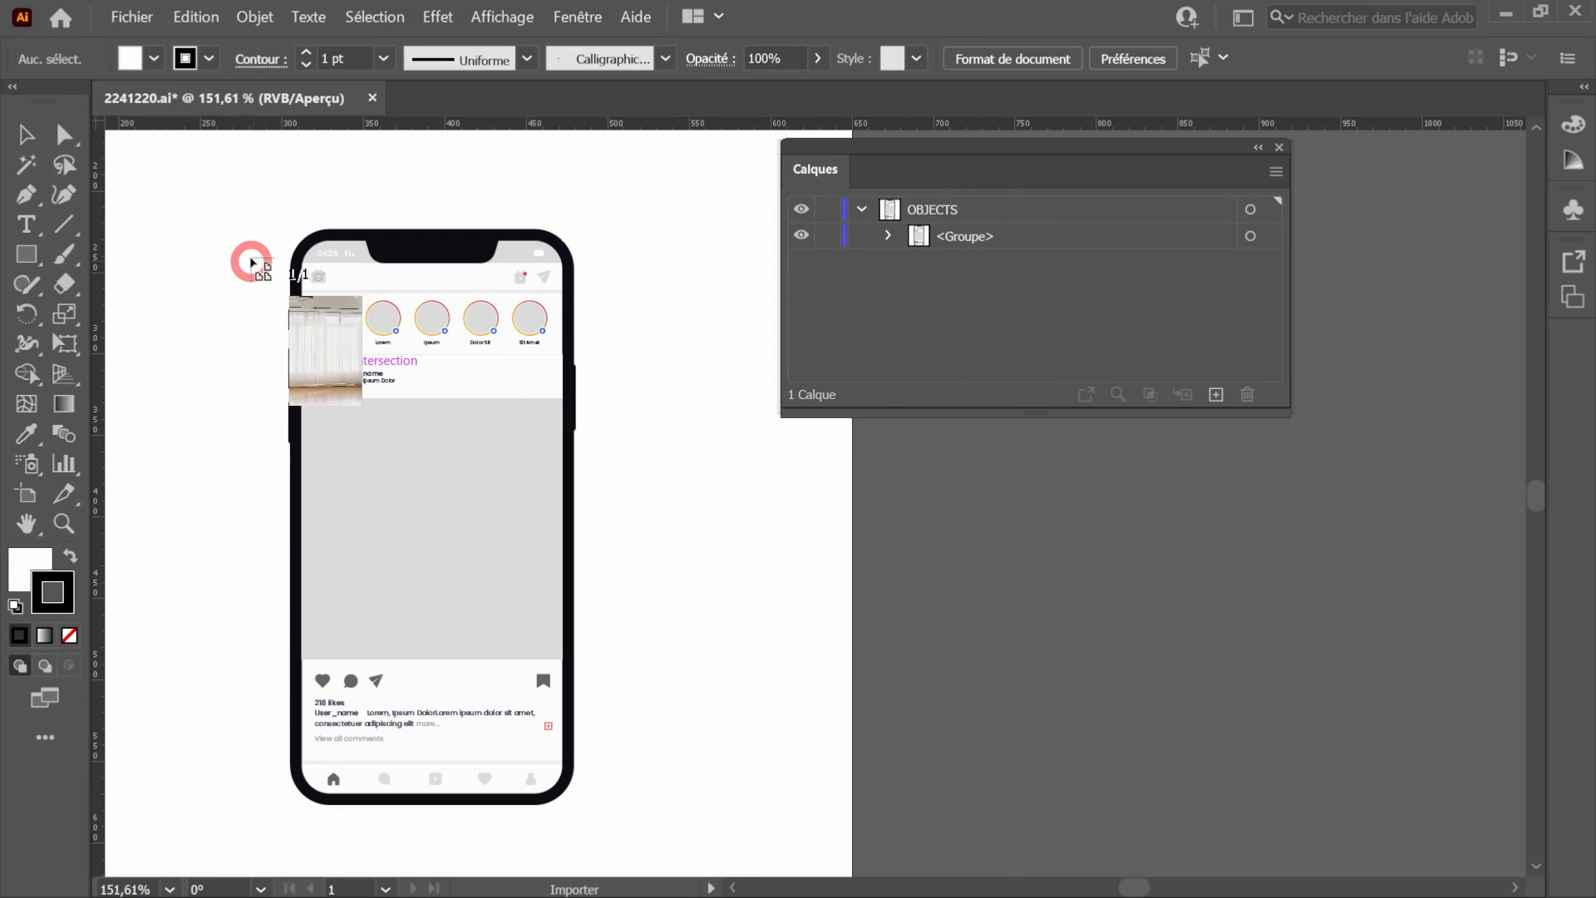
pyautogui.moveTo(233, 207); pyautogui.dragTo(665, 709)
pyautogui.moveTo(384, 415); pyautogui.dragTo(422, 424)
# Hide the Fond.psd image to expose the smartphone's grey post area.
pyautogui.click(861, 331)
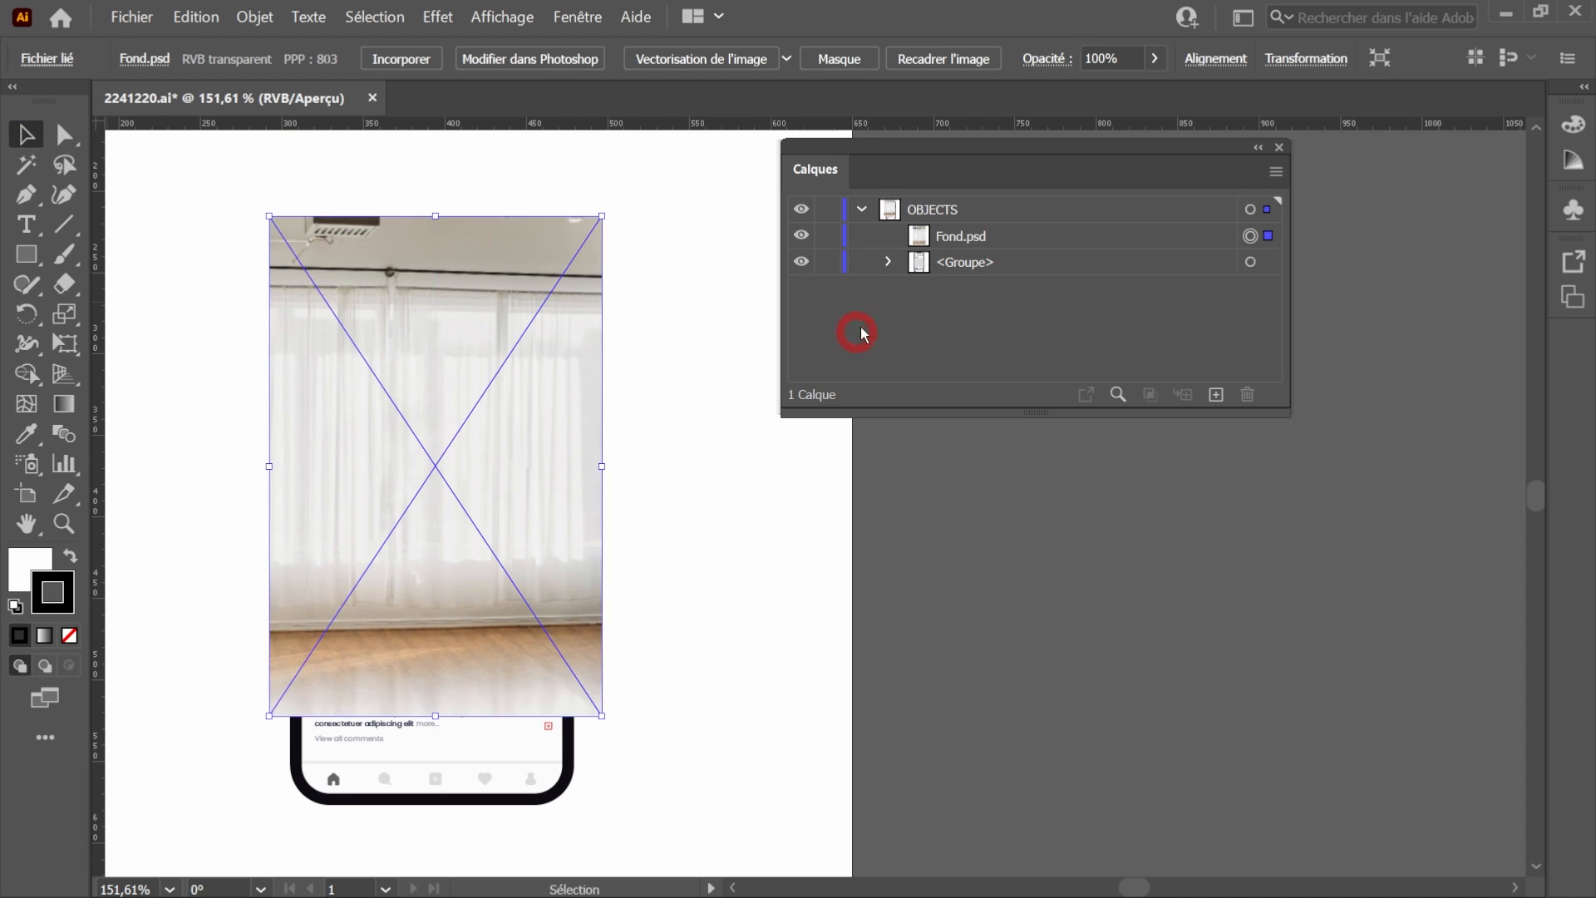
pyautogui.click(801, 236)
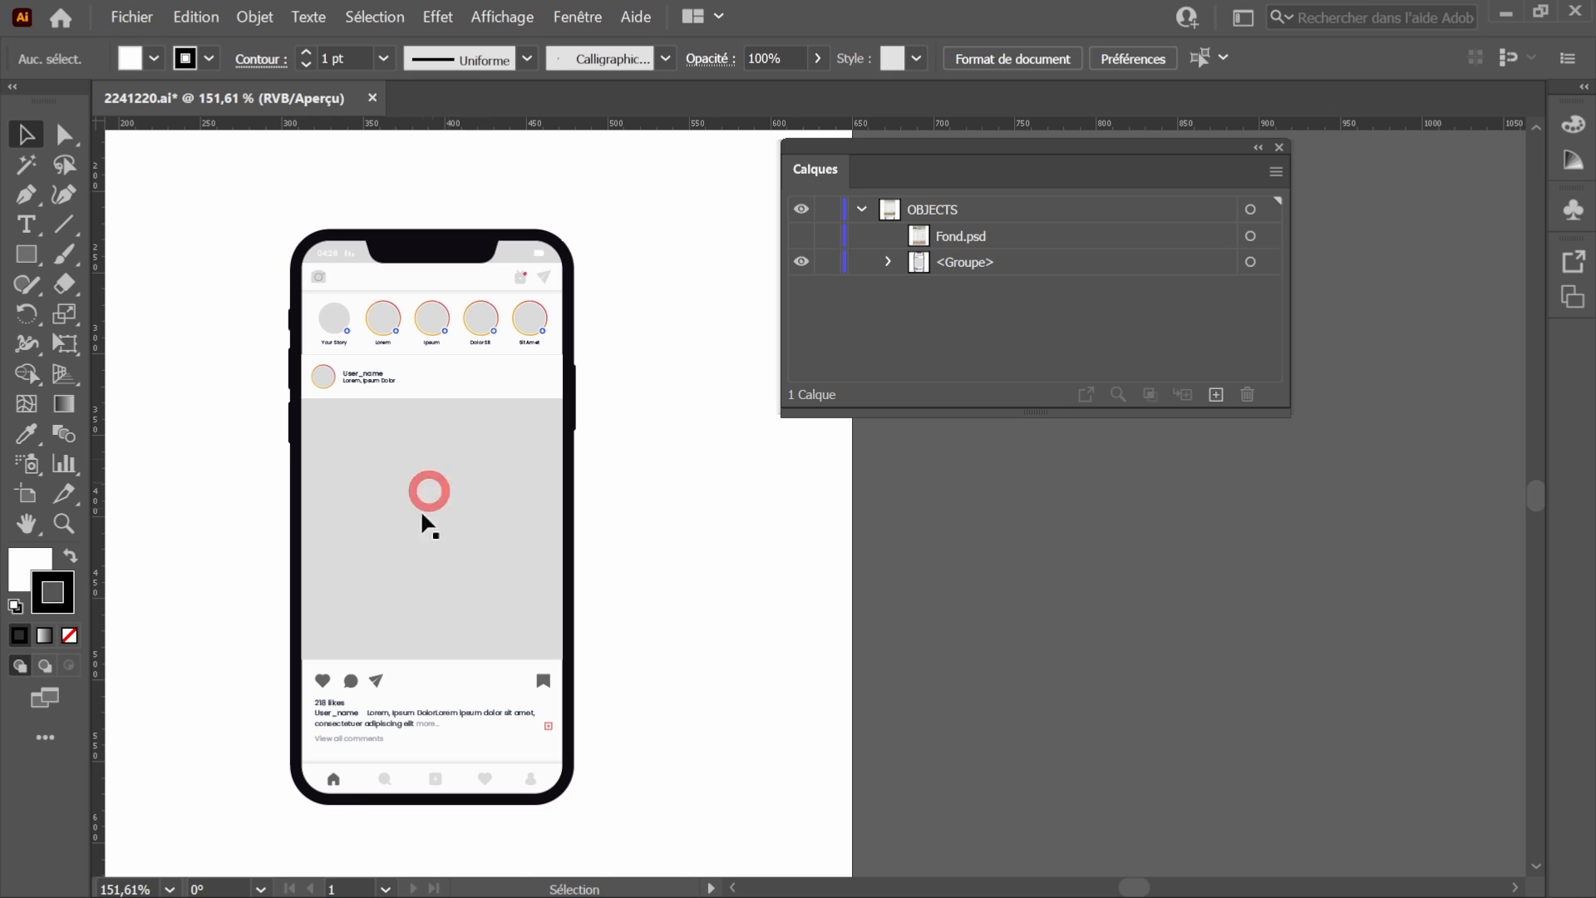
pyautogui.click(842, 334)
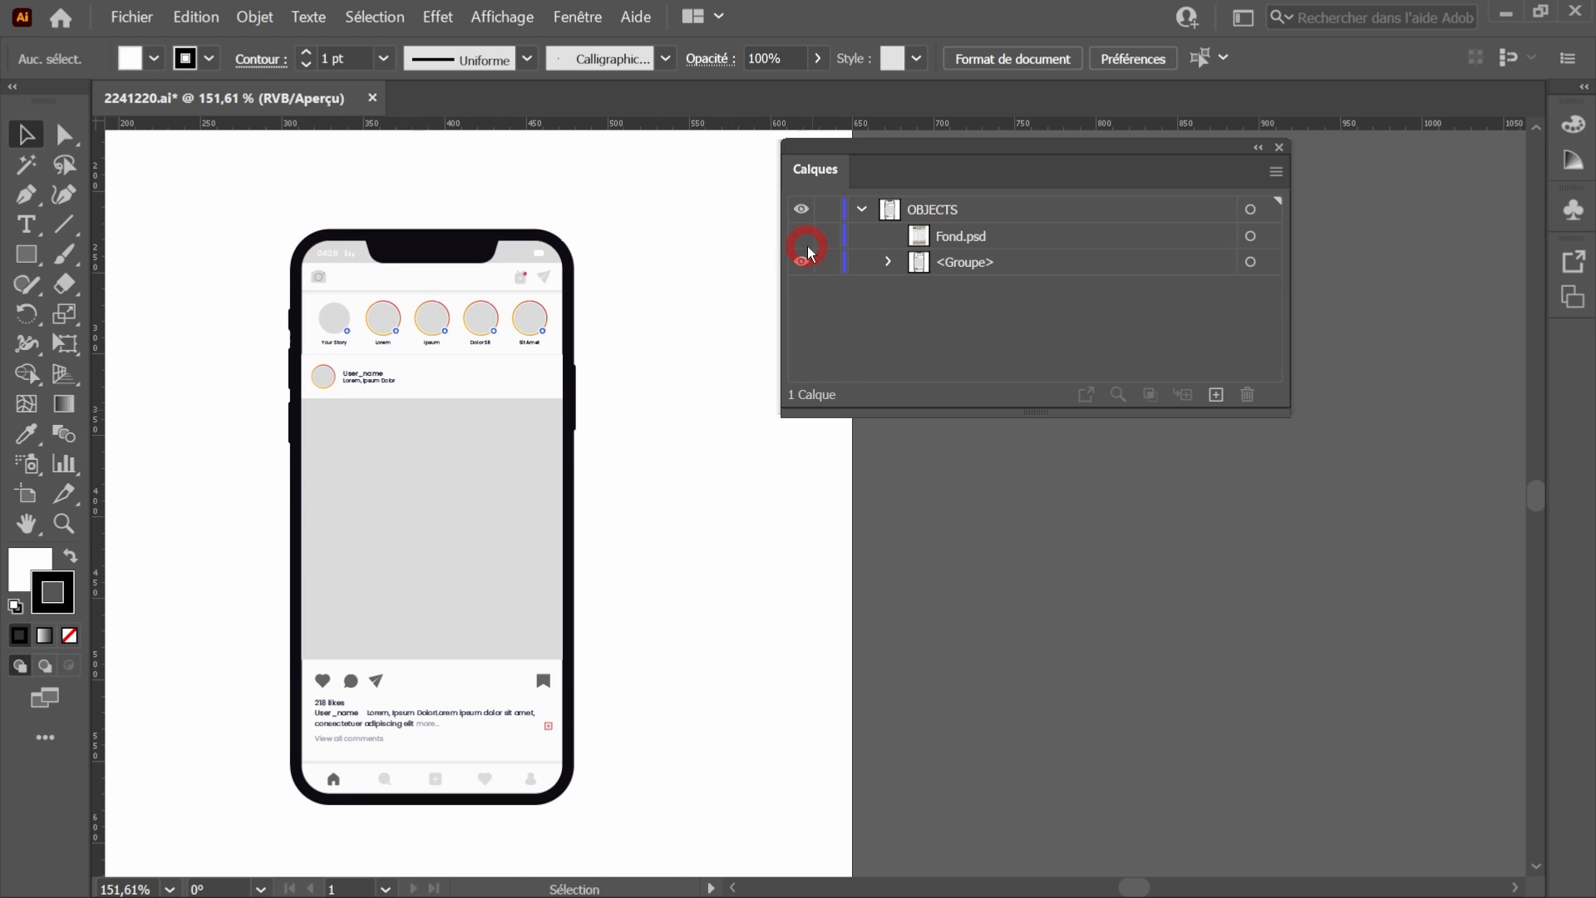
# Draw a rectangle of about 160 × 160 px over the grey post area, snapping to its anchor points with smart guides.
pyautogui.click(26, 253)
pyautogui.moveTo(300, 430); pyautogui.dragTo(302, 397)
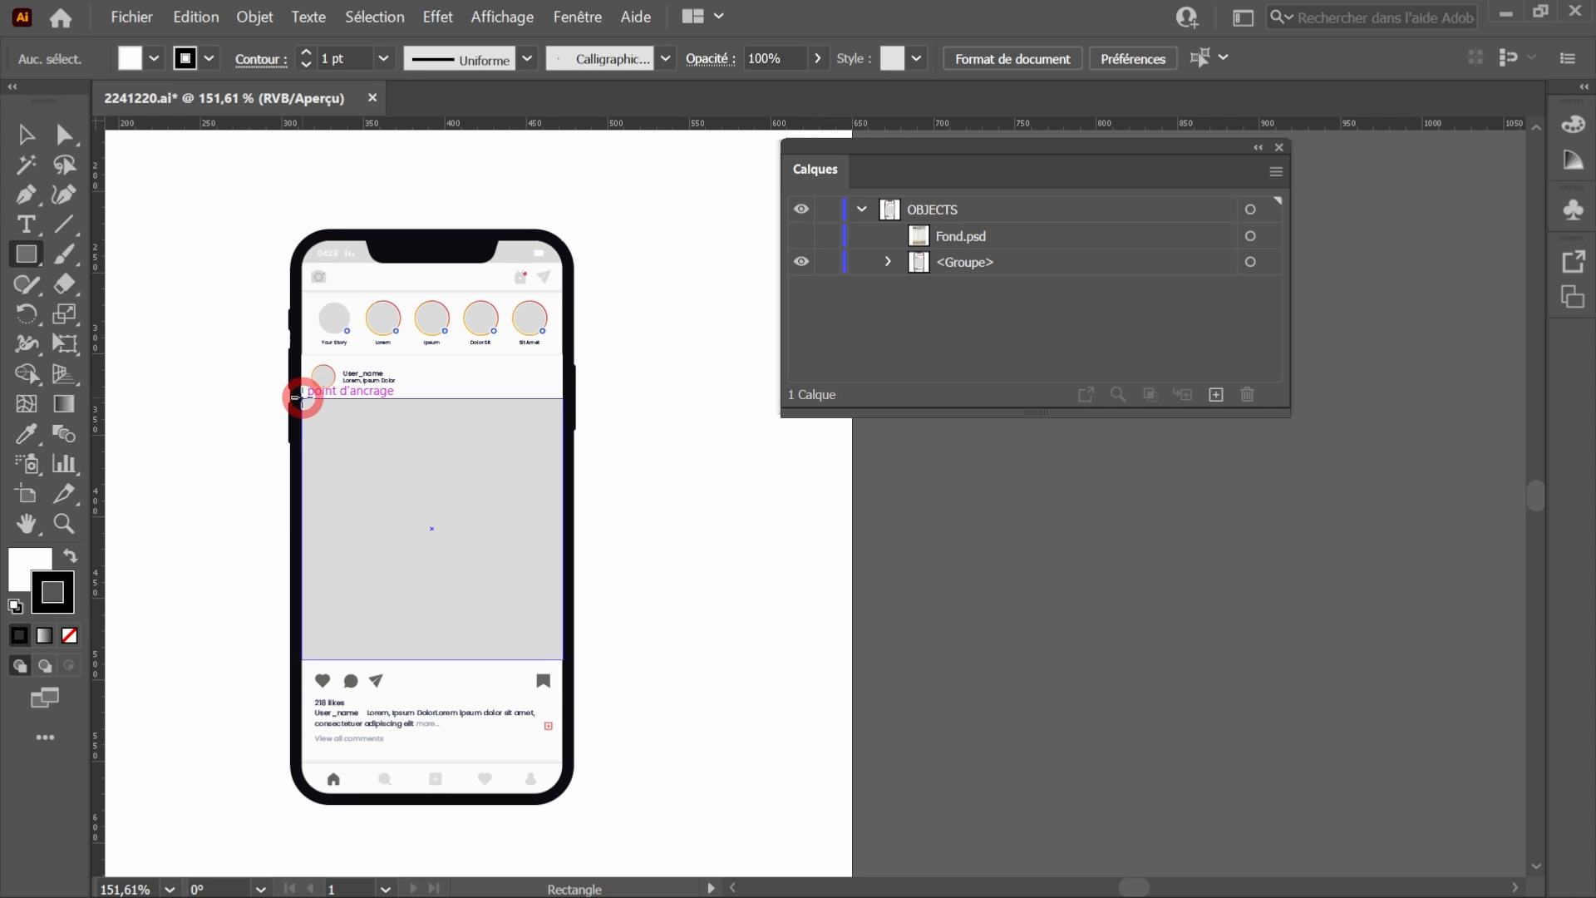
pyautogui.click(498, 17)
pyautogui.click(505, 549)
pyautogui.click(302, 397)
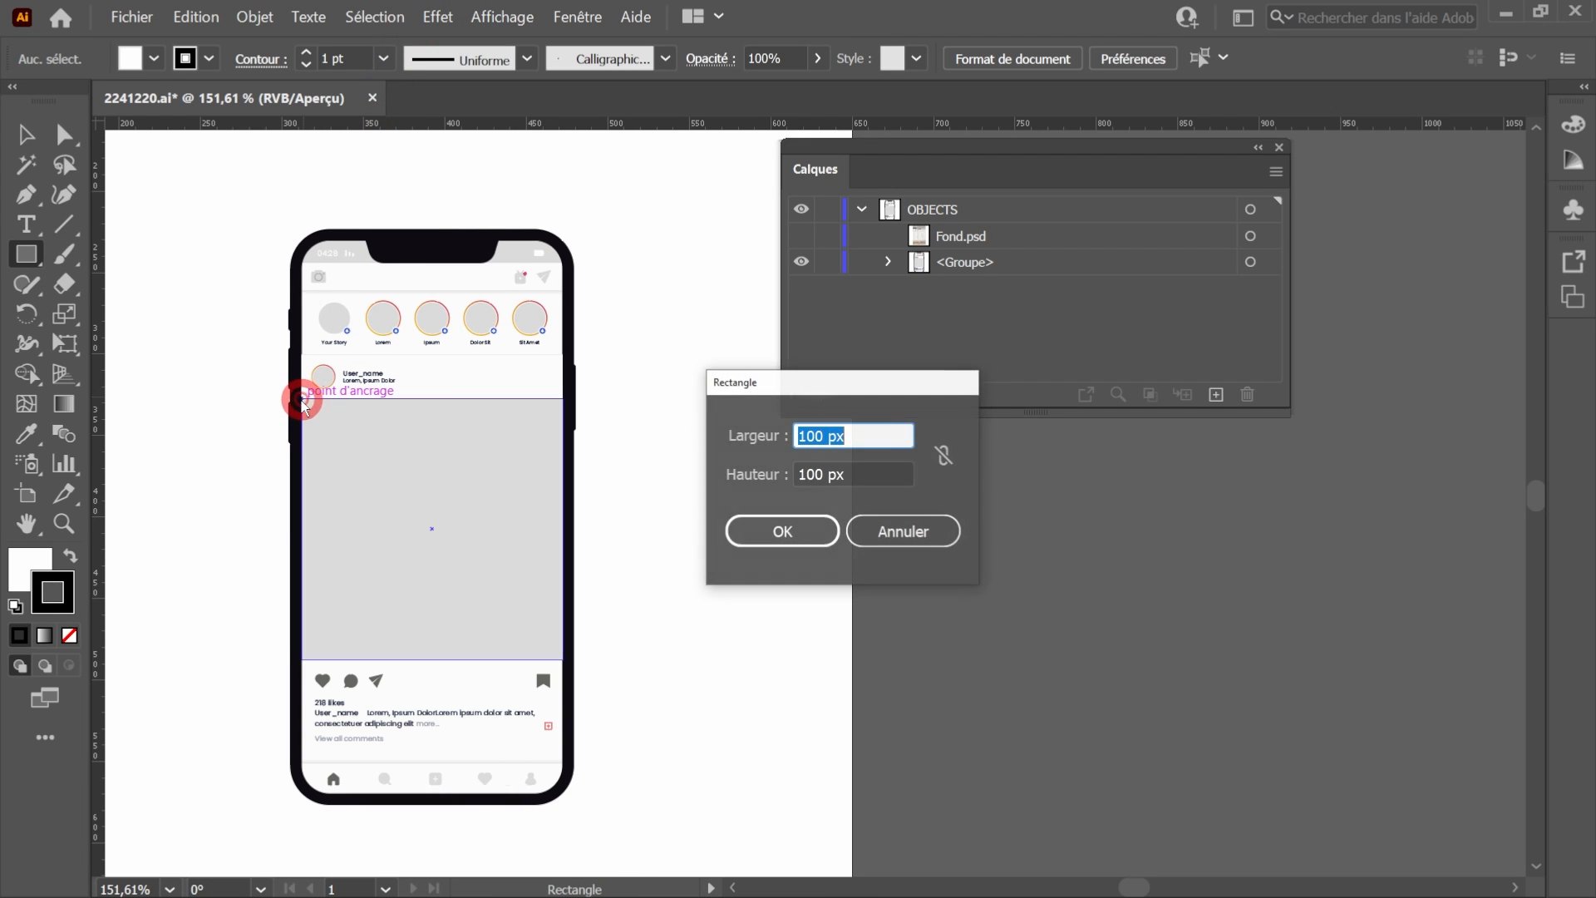
pyautogui.click(920, 531)
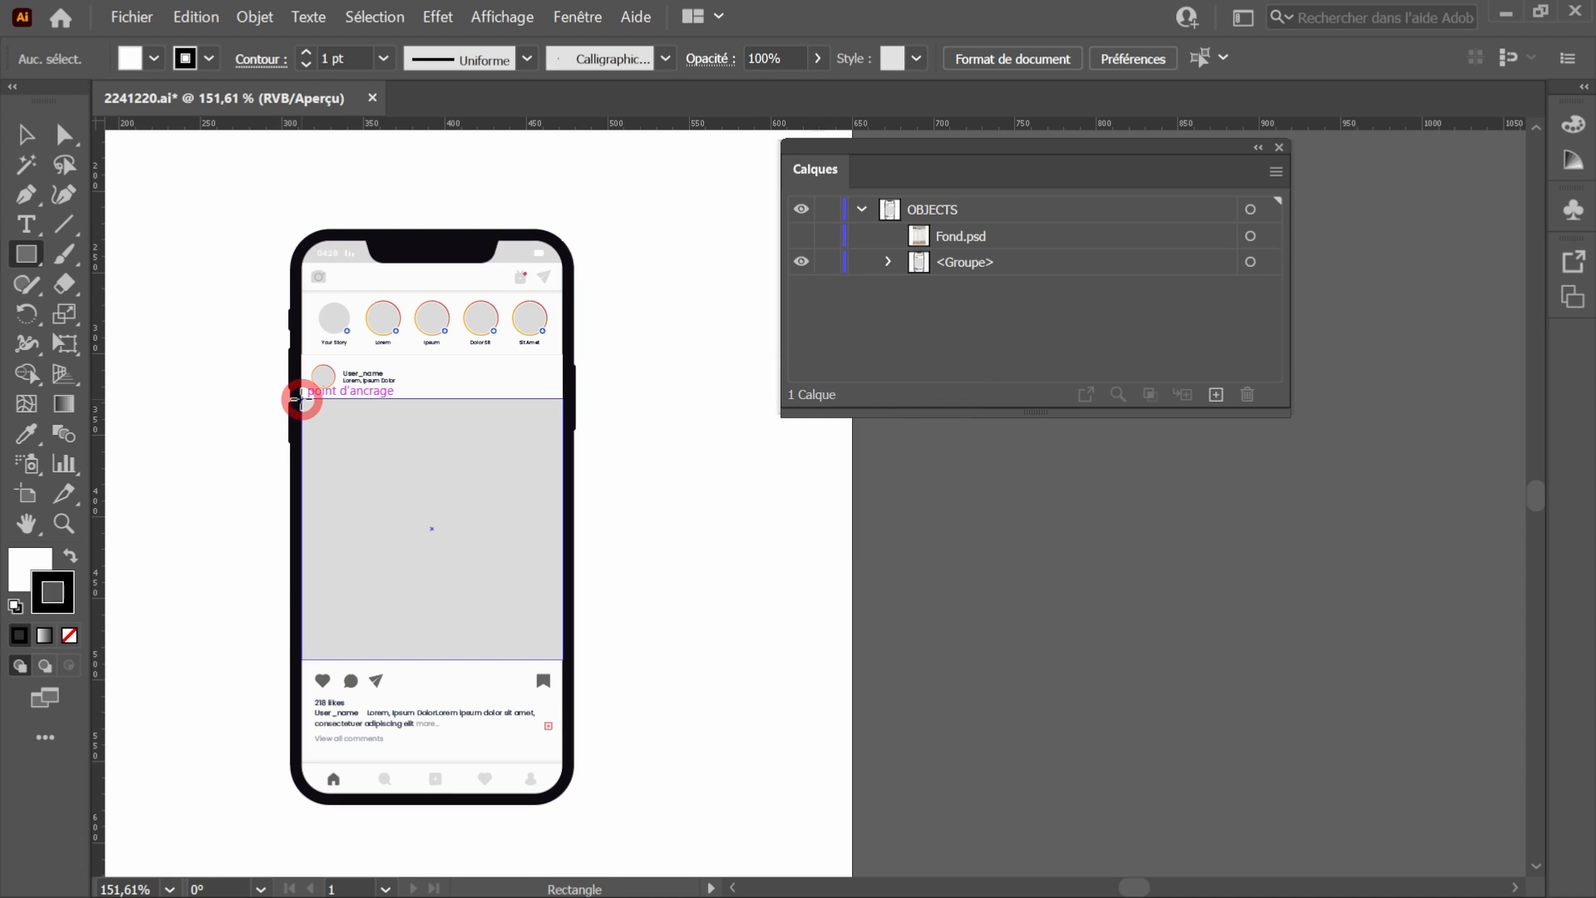
pyautogui.moveTo(302, 398); pyautogui.dragTo(564, 659)
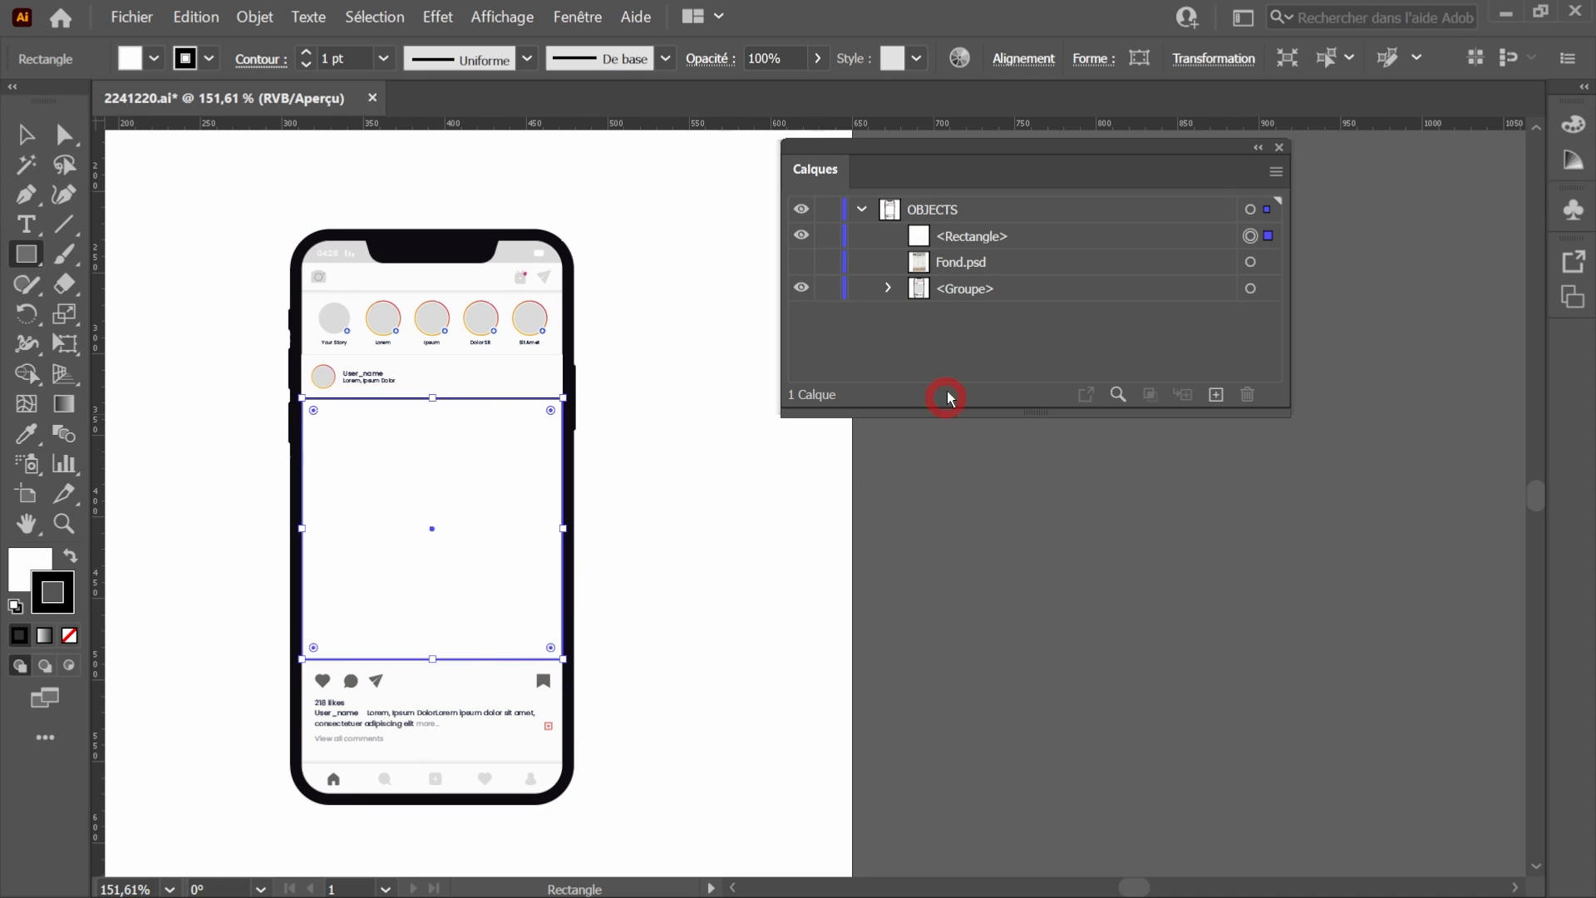
# Show Fond.psd again and crop it to the rectangle above it with a clipping mask.
pyautogui.click(1049, 241)
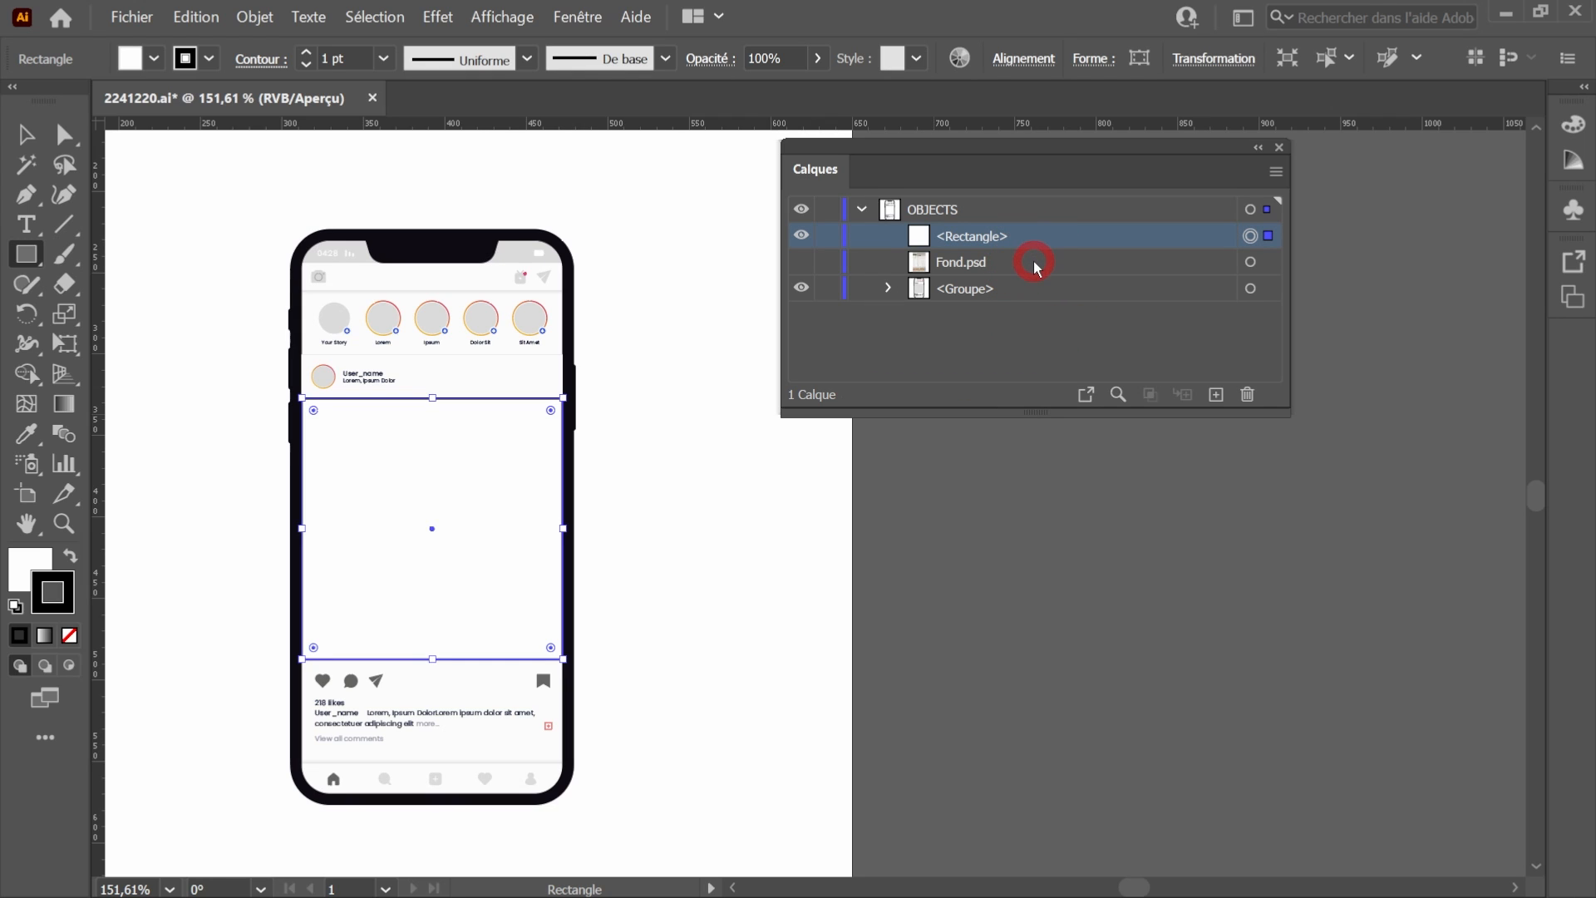
pyautogui.click(803, 264)
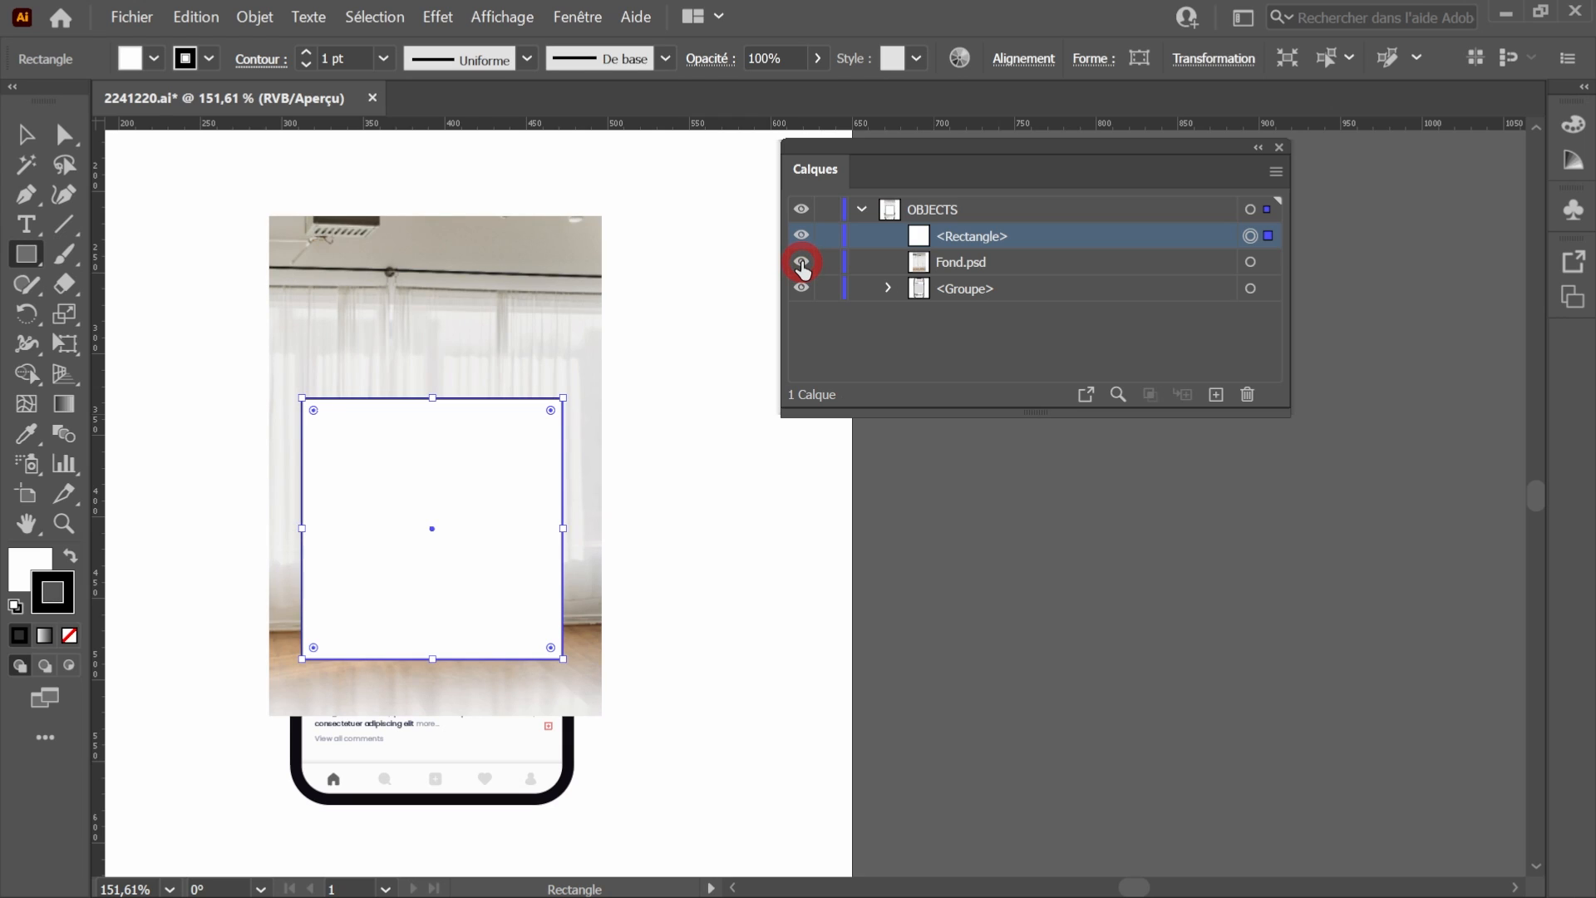
pyautogui.keyDown('shift'); pyautogui.click(956, 262); pyautogui.keyUp('shift')
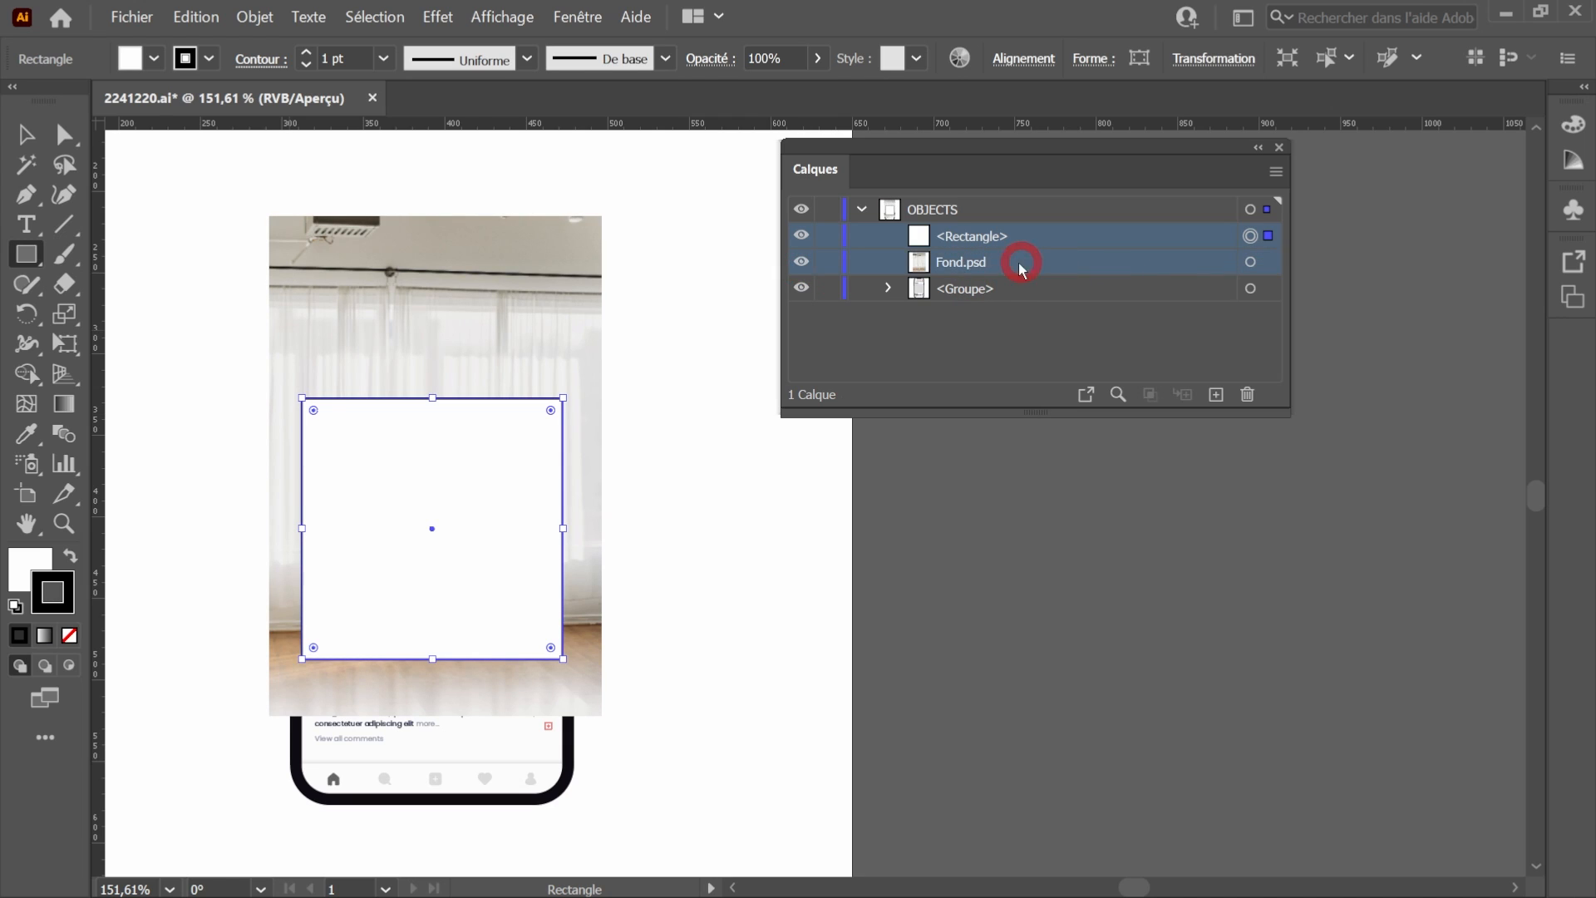
pyautogui.click(1269, 264)
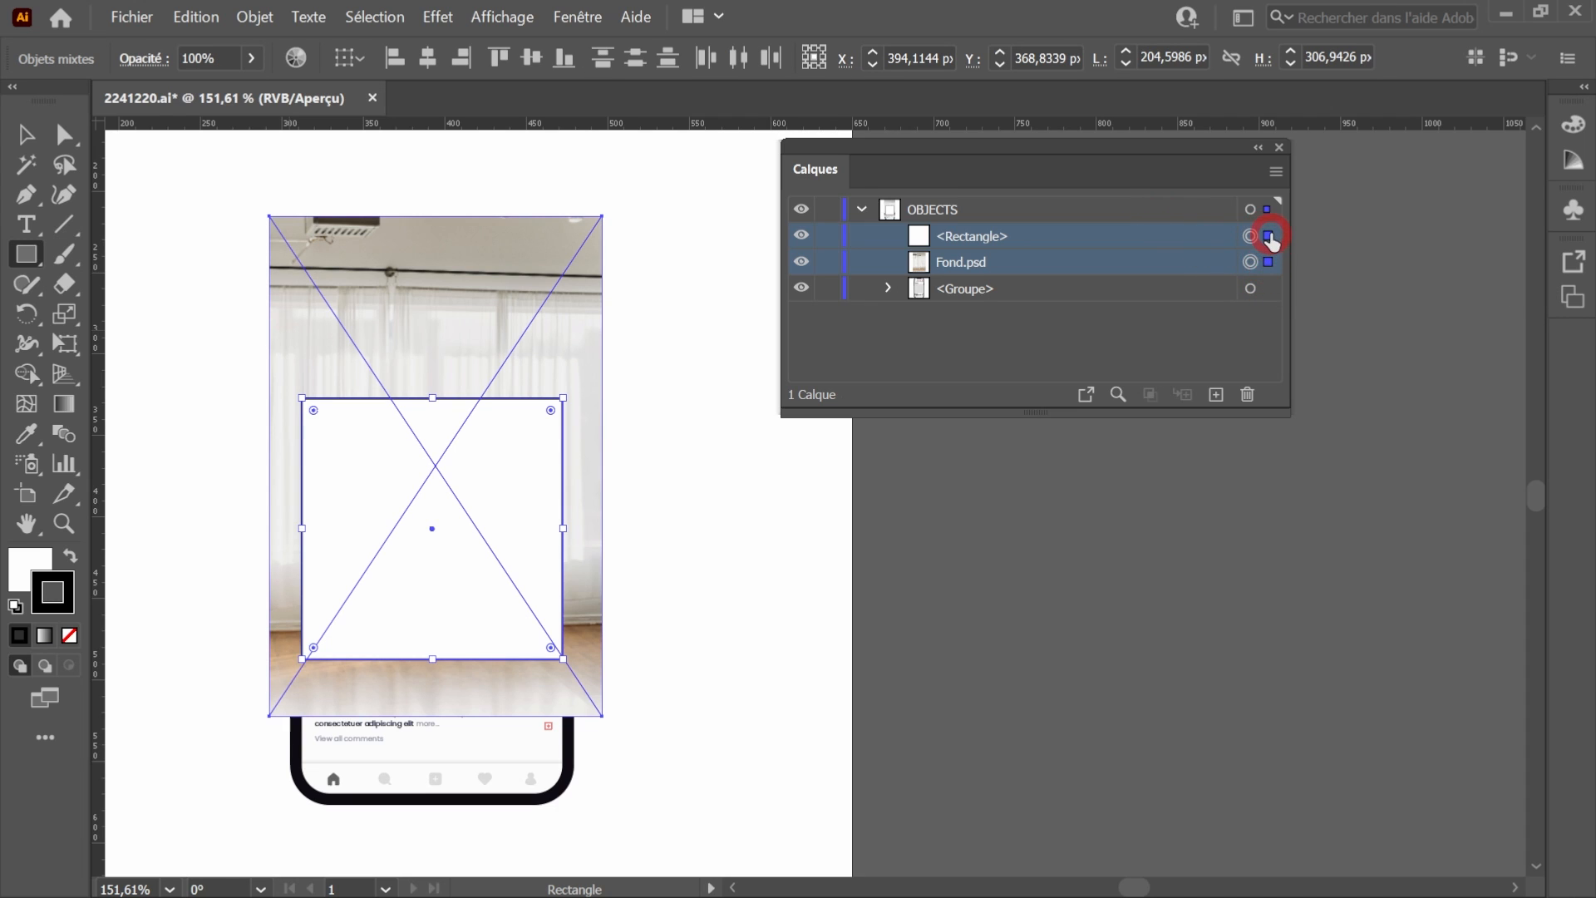
pyautogui.moveTo(1270, 239); pyautogui.dragTo(823, 367)
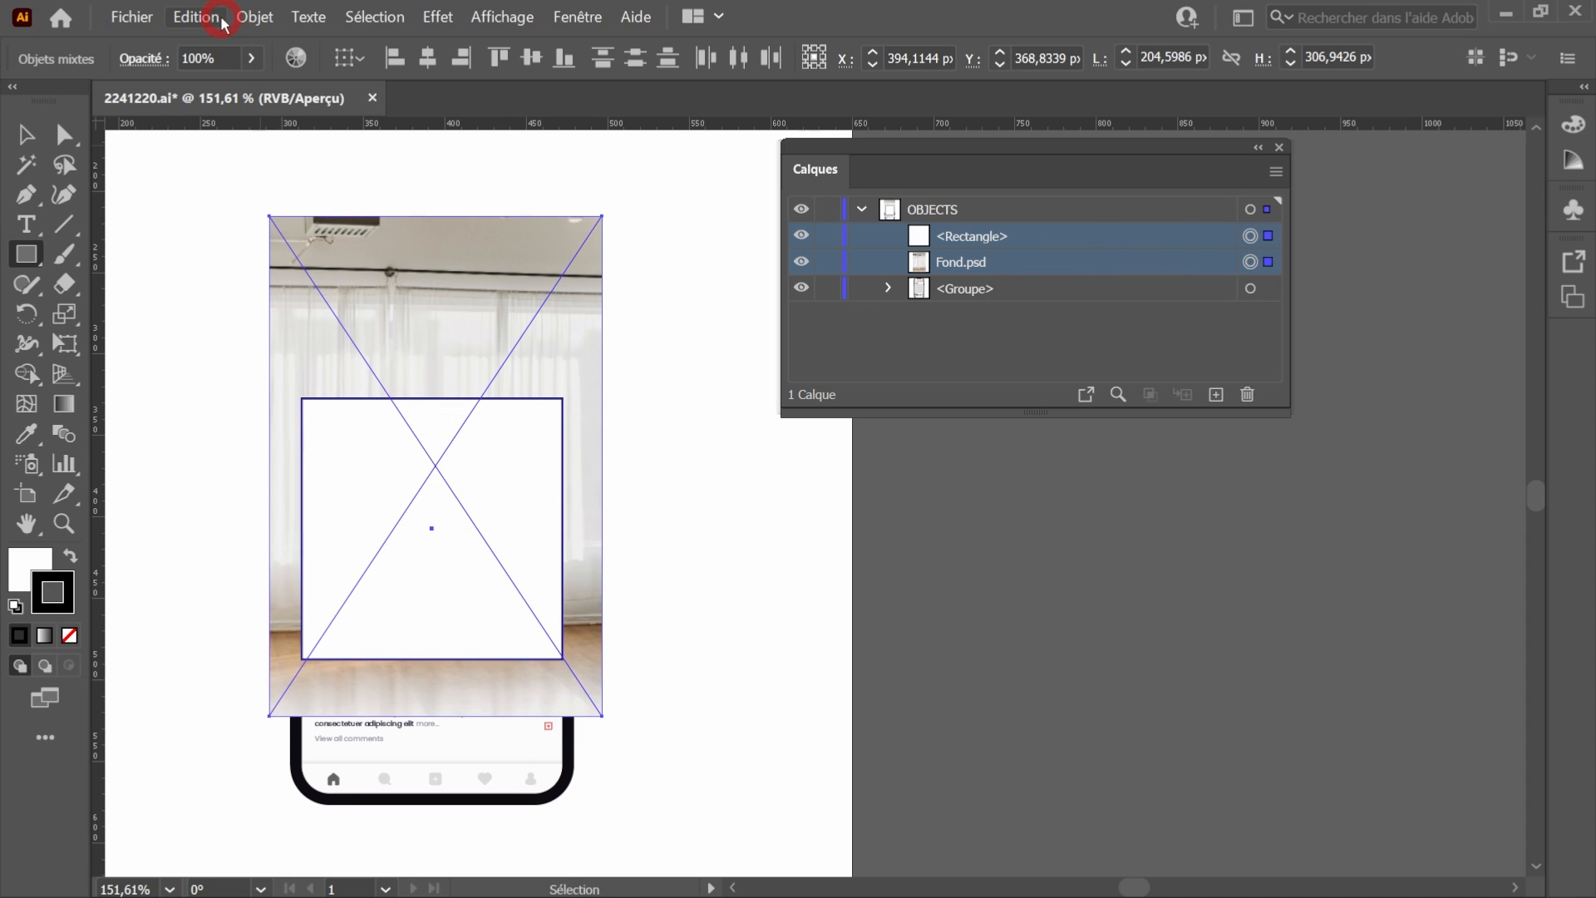
pyautogui.click(254, 16)
pyautogui.moveTo(334, 605)
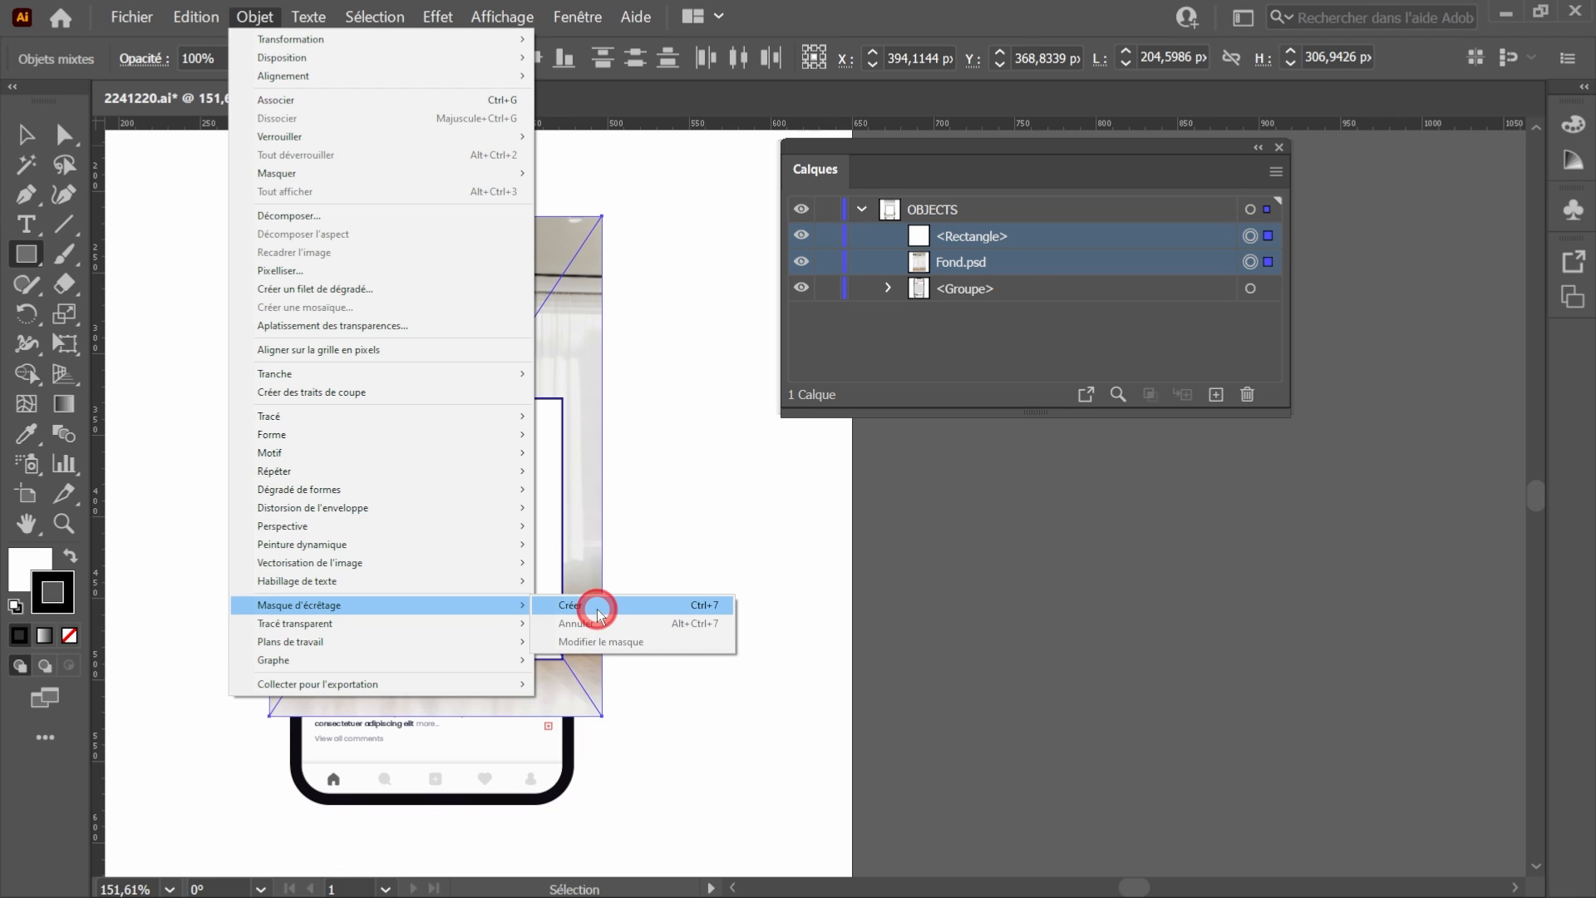
pyautogui.click(598, 607)
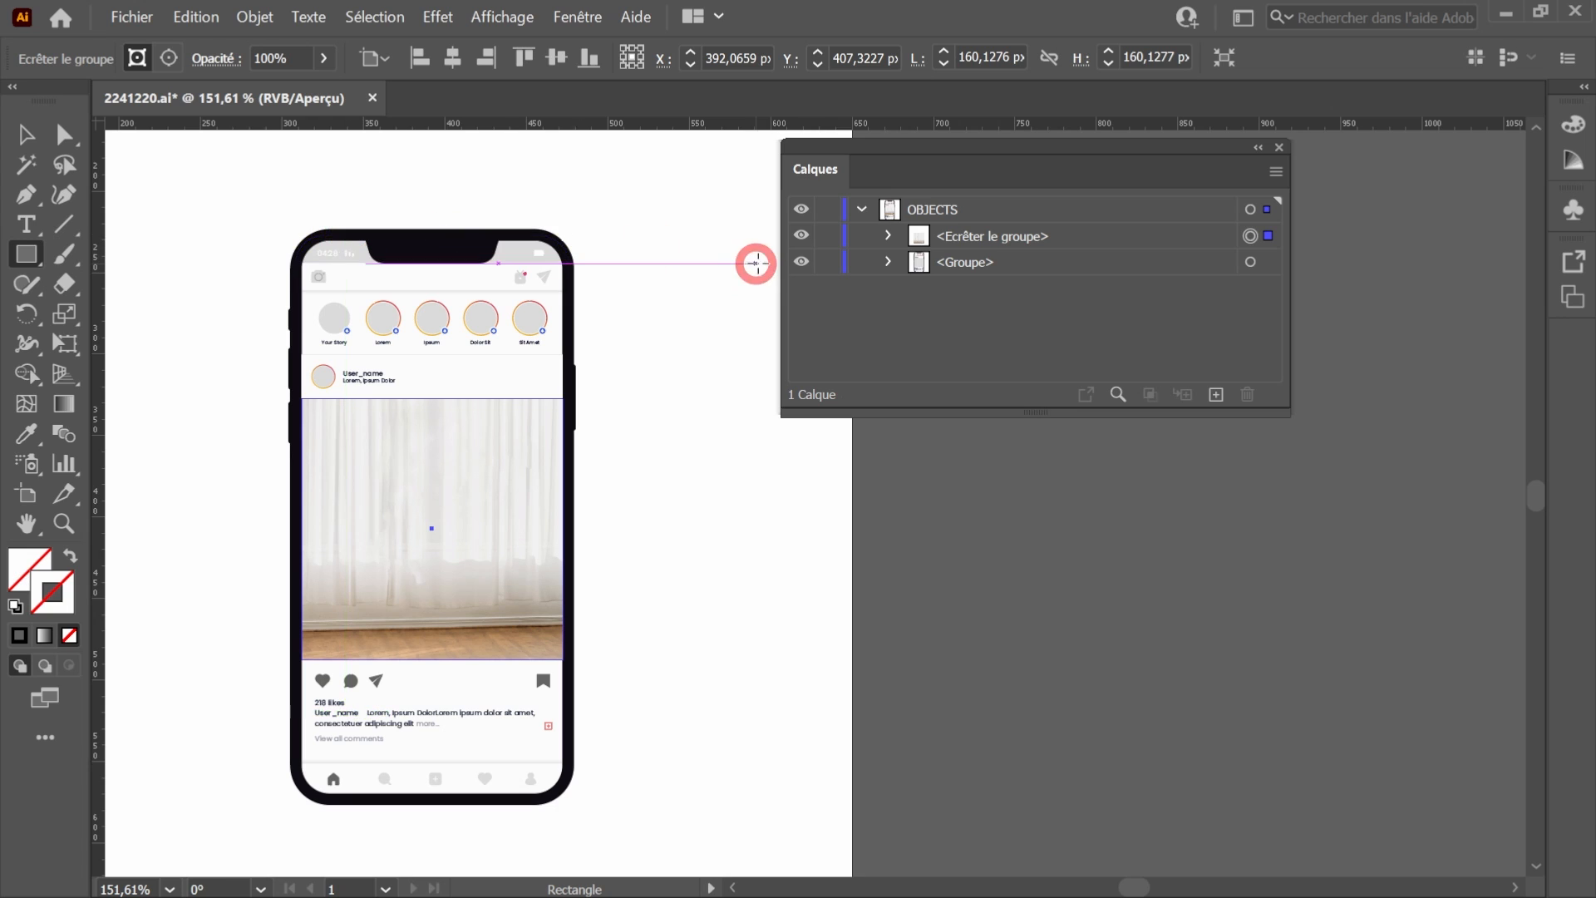
# Recolour the stroke of the phone's outer frame rectangle to the grey swatch R=151 G=151 B=151.
pyautogui.click(888, 263)
pyautogui.moveTo(915, 416); pyautogui.dragTo(899, 694)
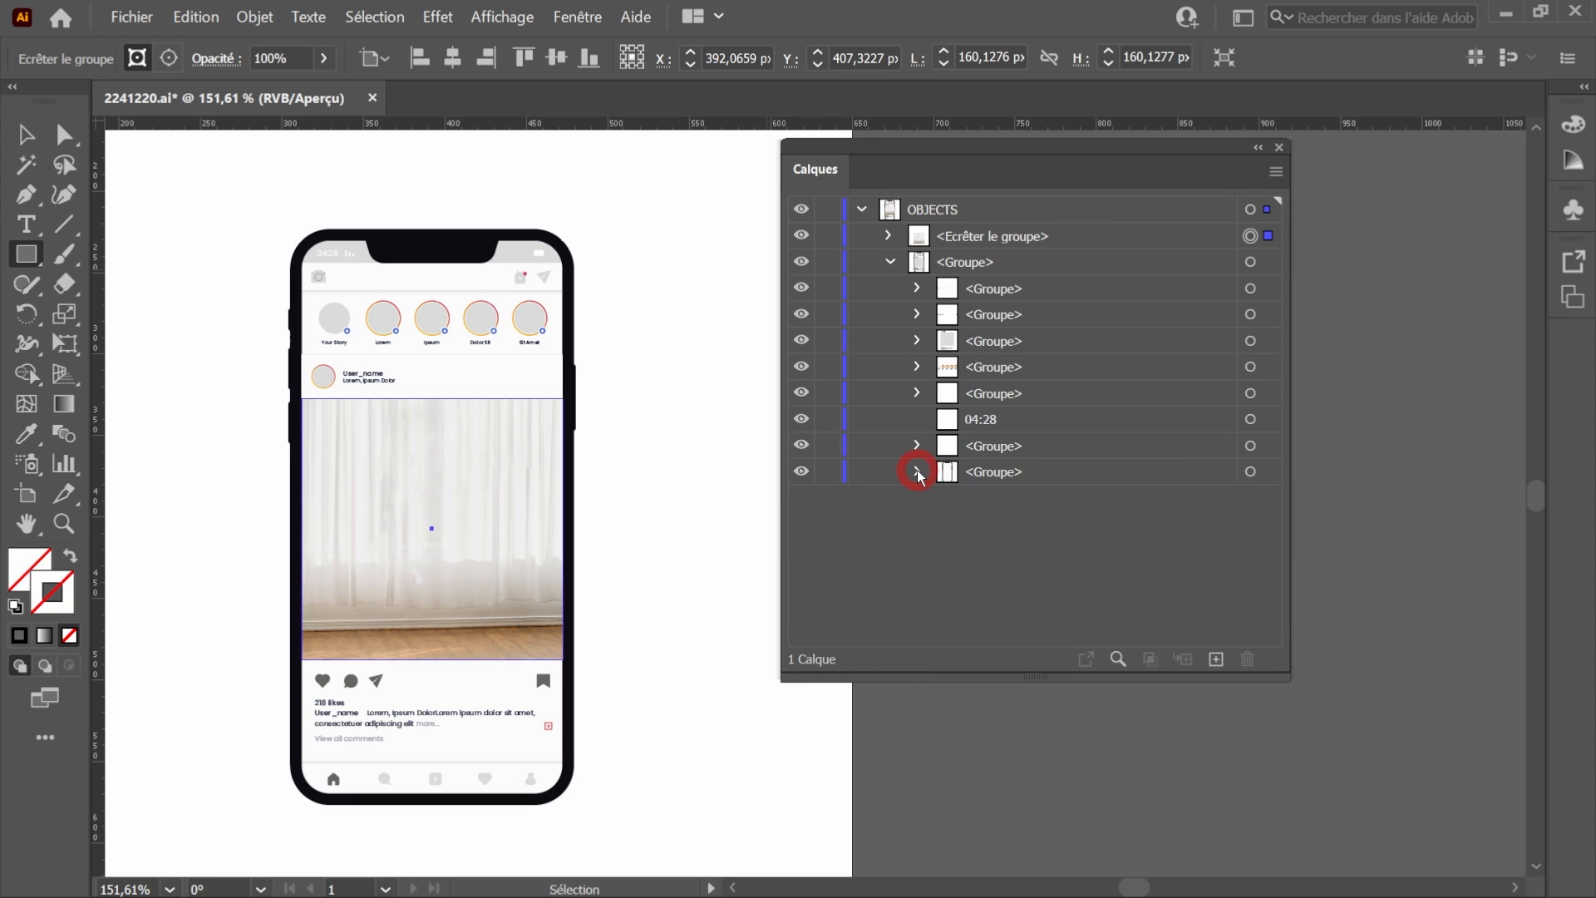
pyautogui.click(918, 473)
pyautogui.click(1267, 499)
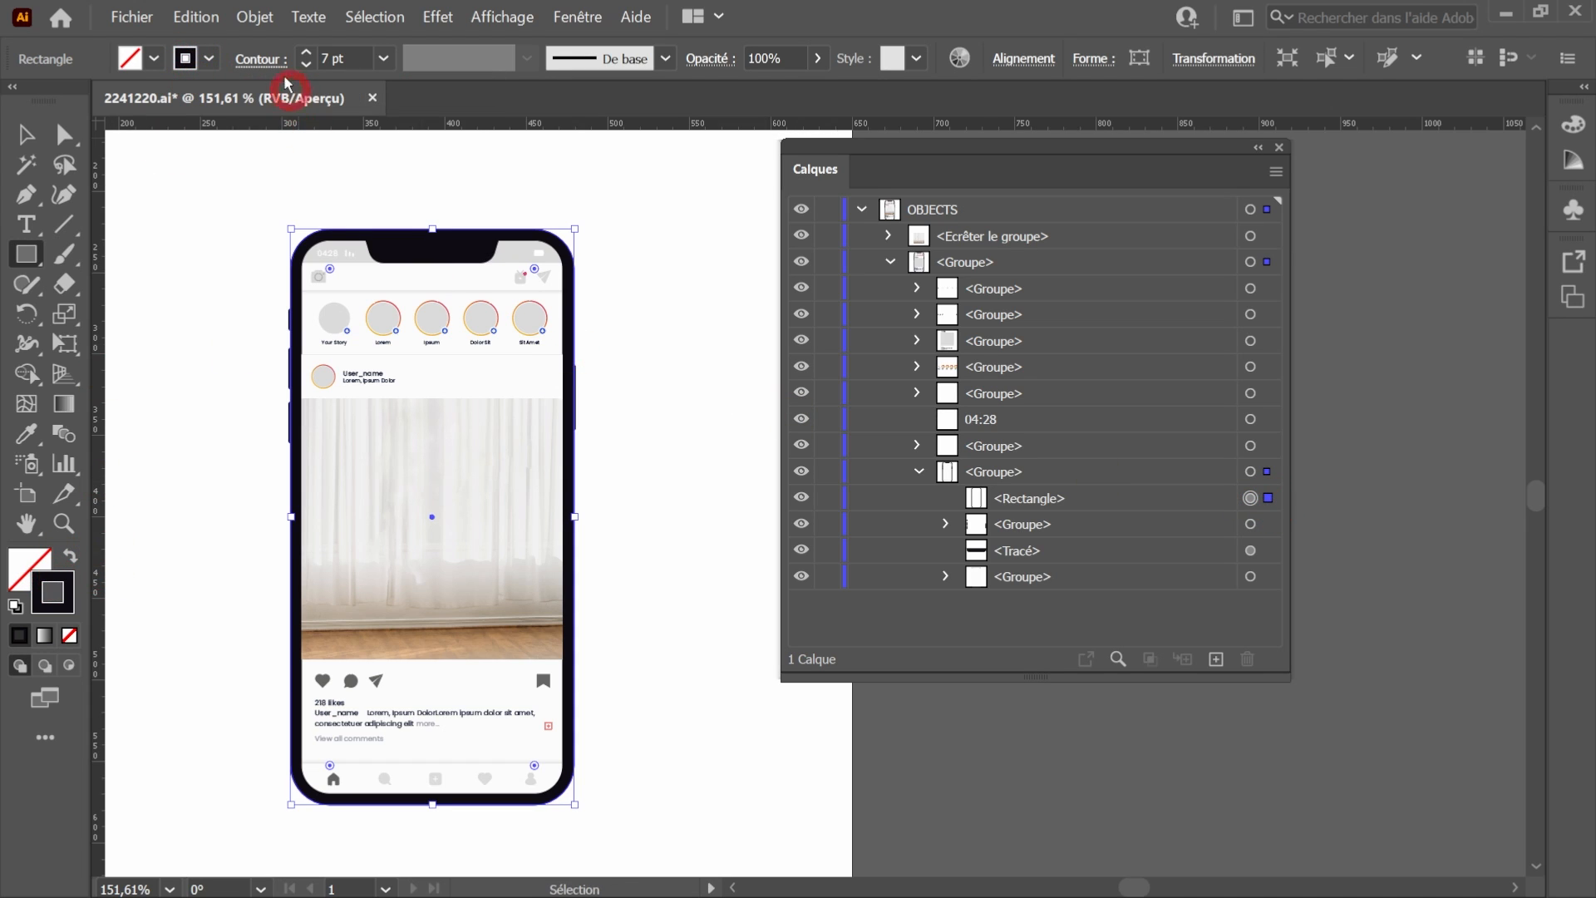
pyautogui.click(209, 59)
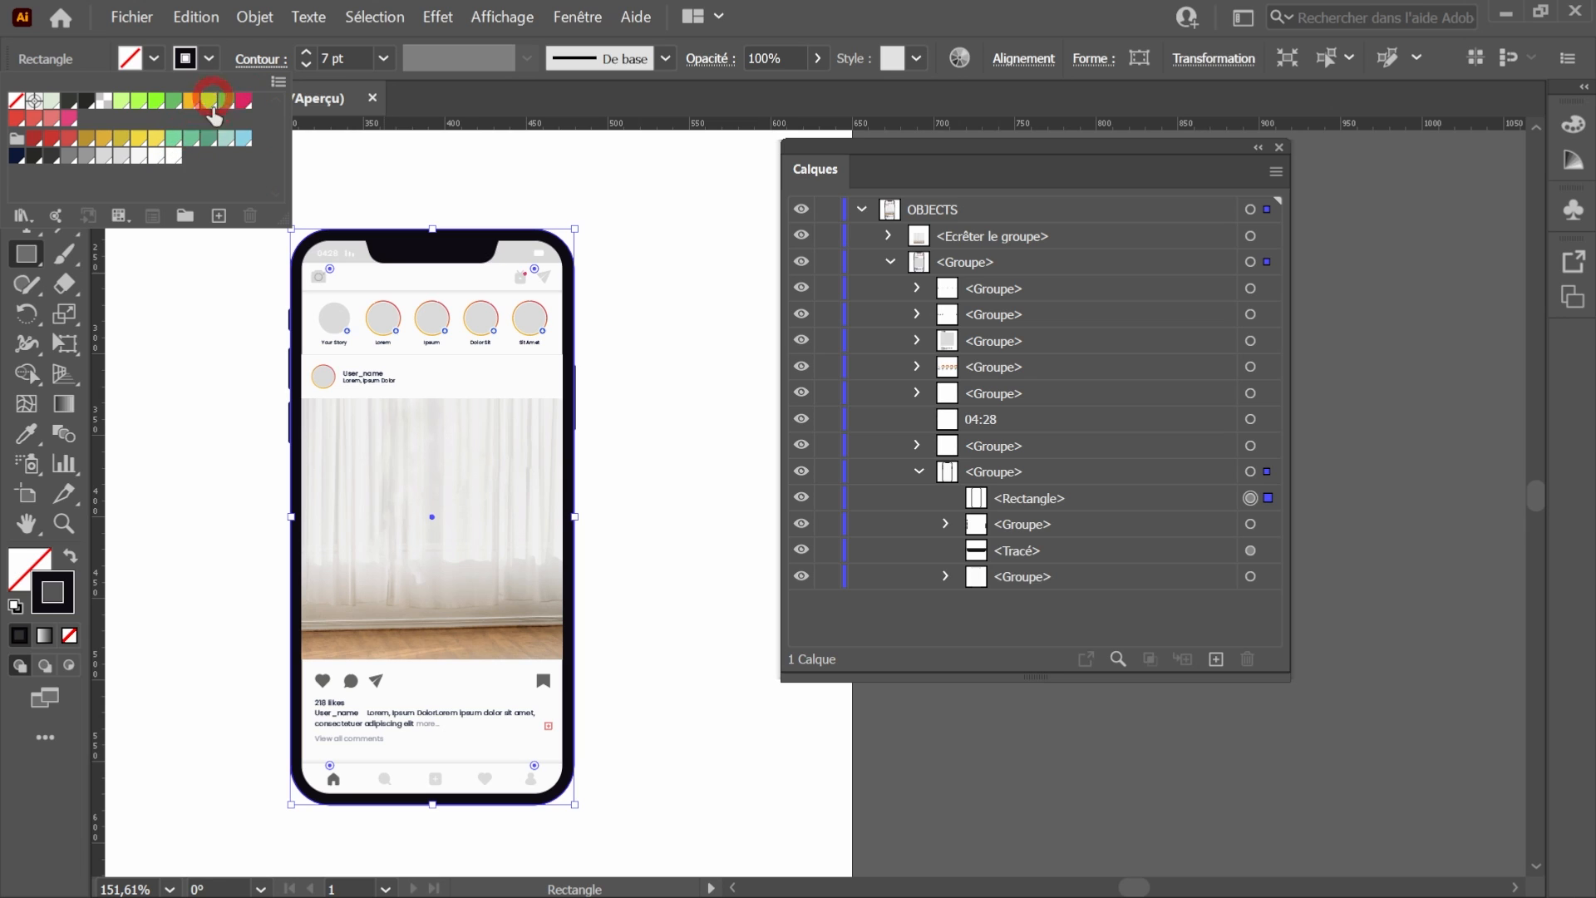
pyautogui.click(577, 16)
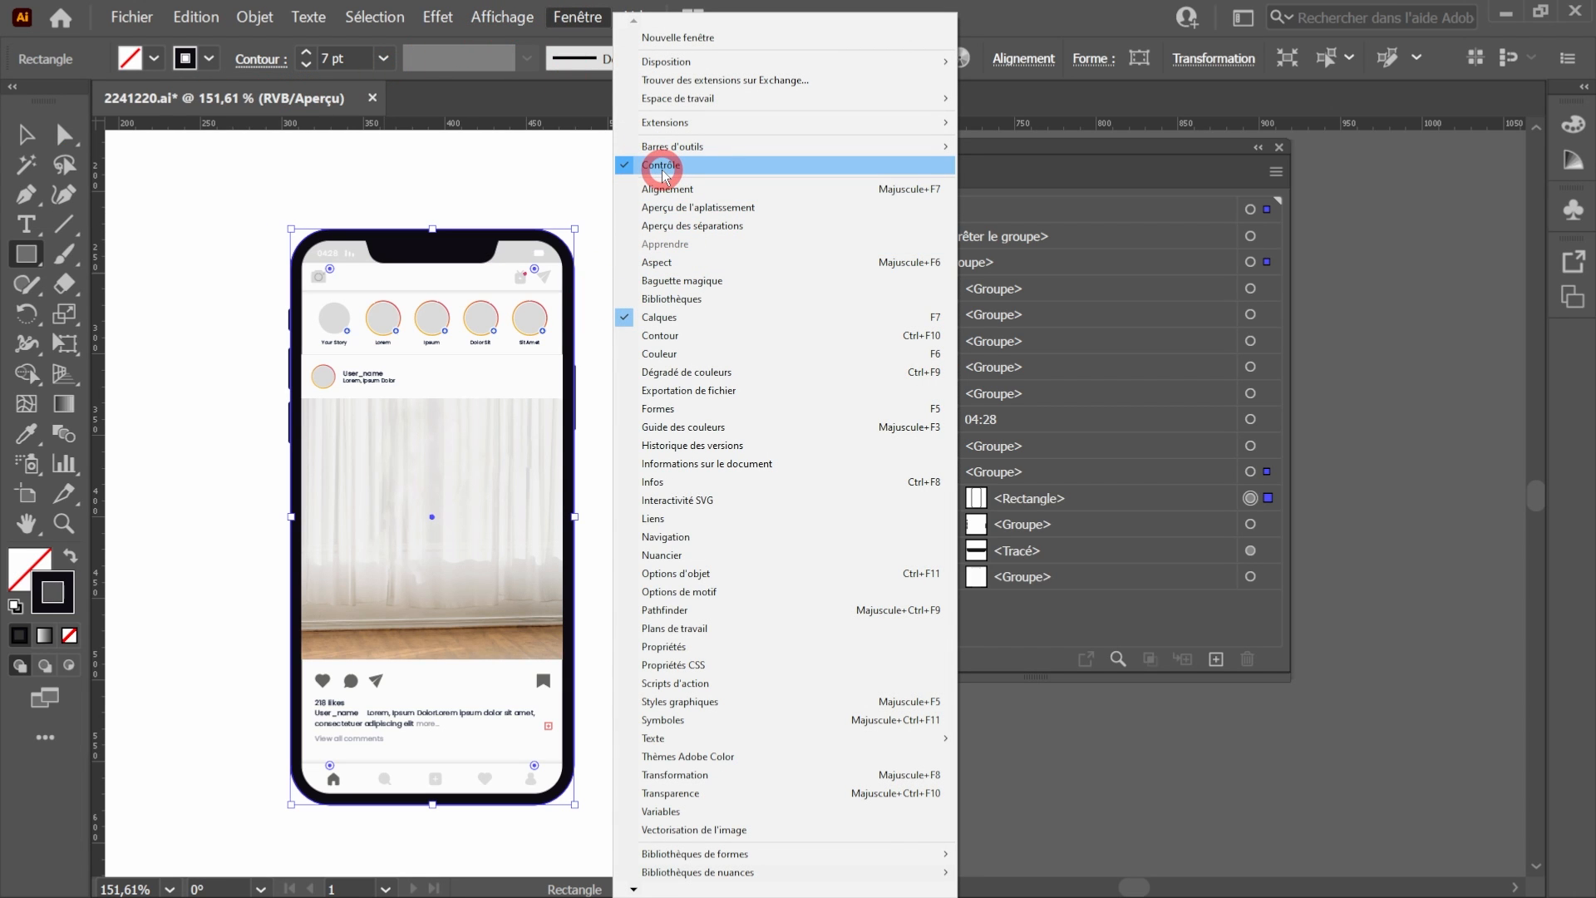
pyautogui.click(1016, 15)
pyautogui.click(207, 59)
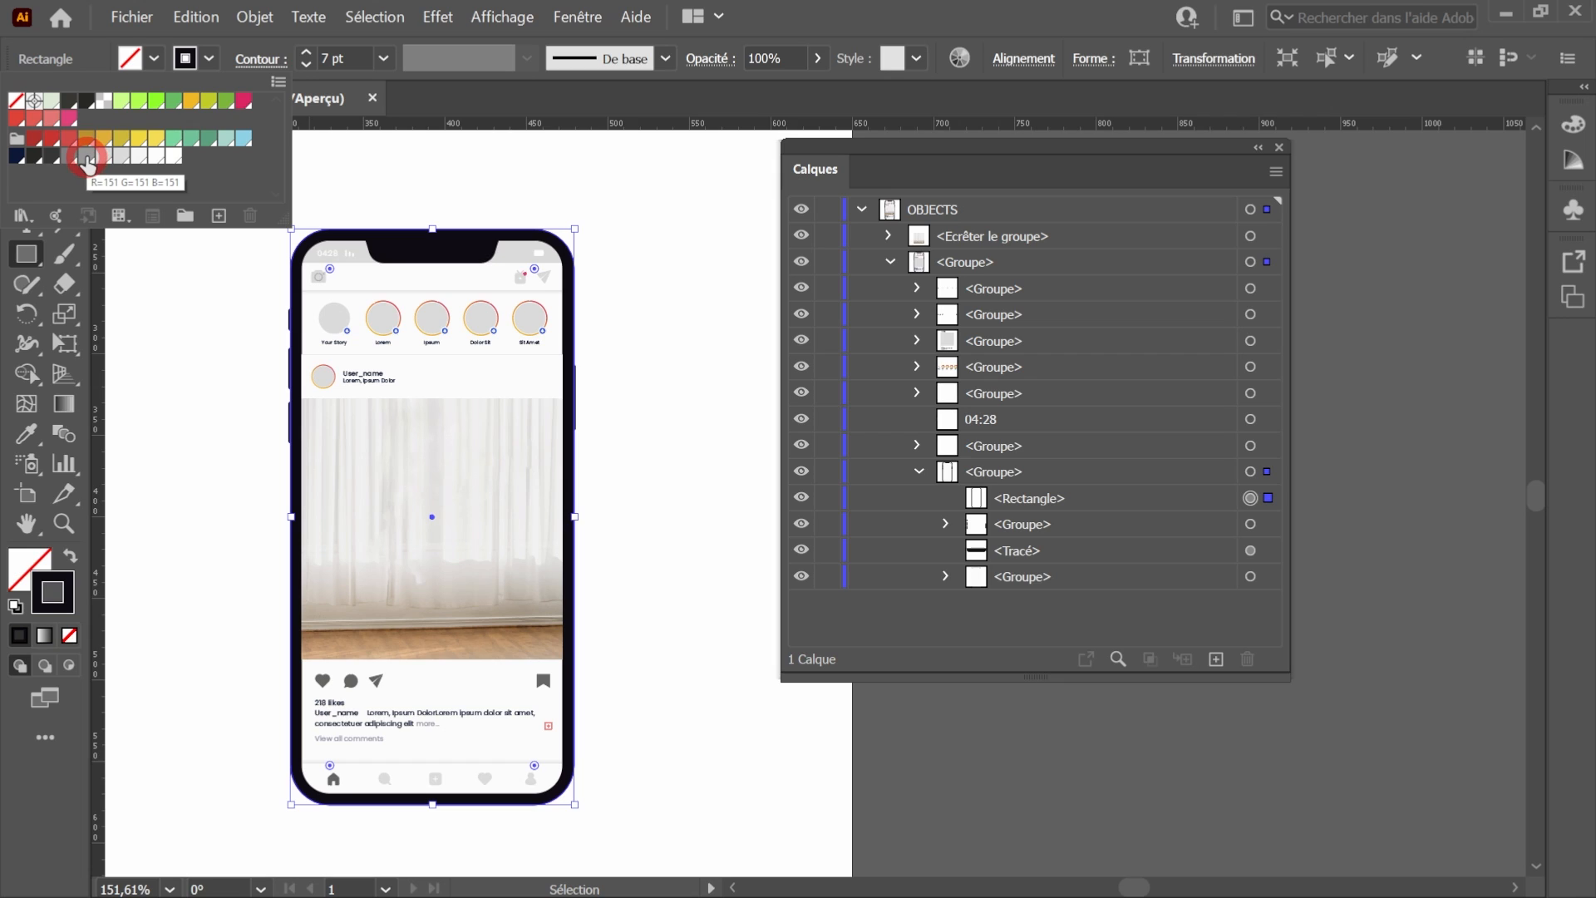
pyautogui.click(88, 158)
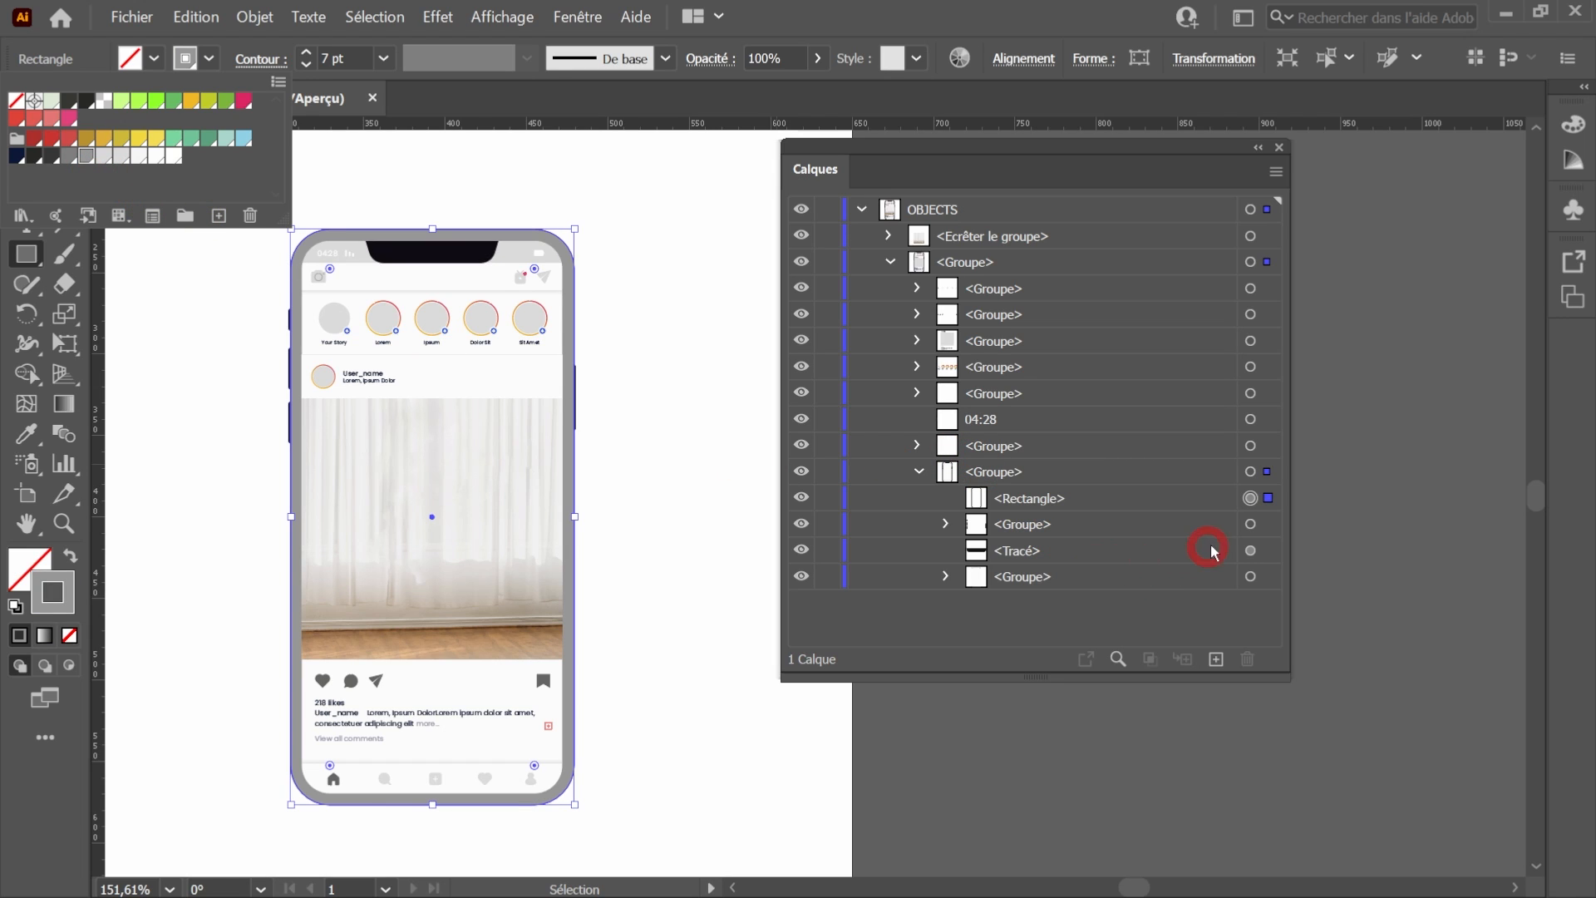
# Fill the group of phone side buttons with a grey swatch.
pyautogui.click(1270, 532)
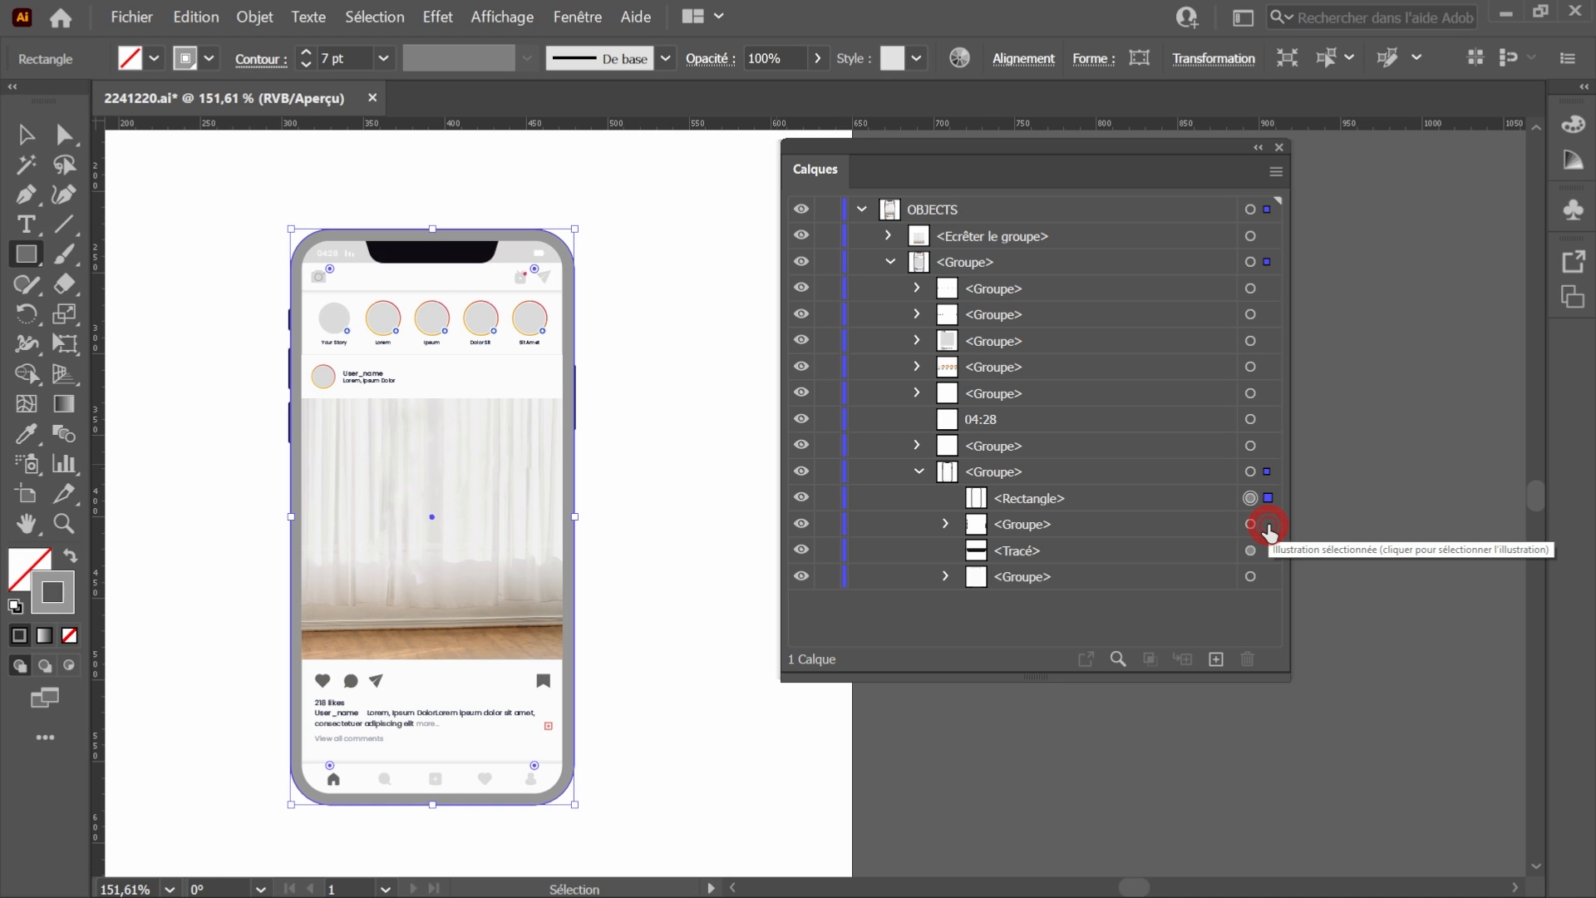
pyautogui.click(1264, 527)
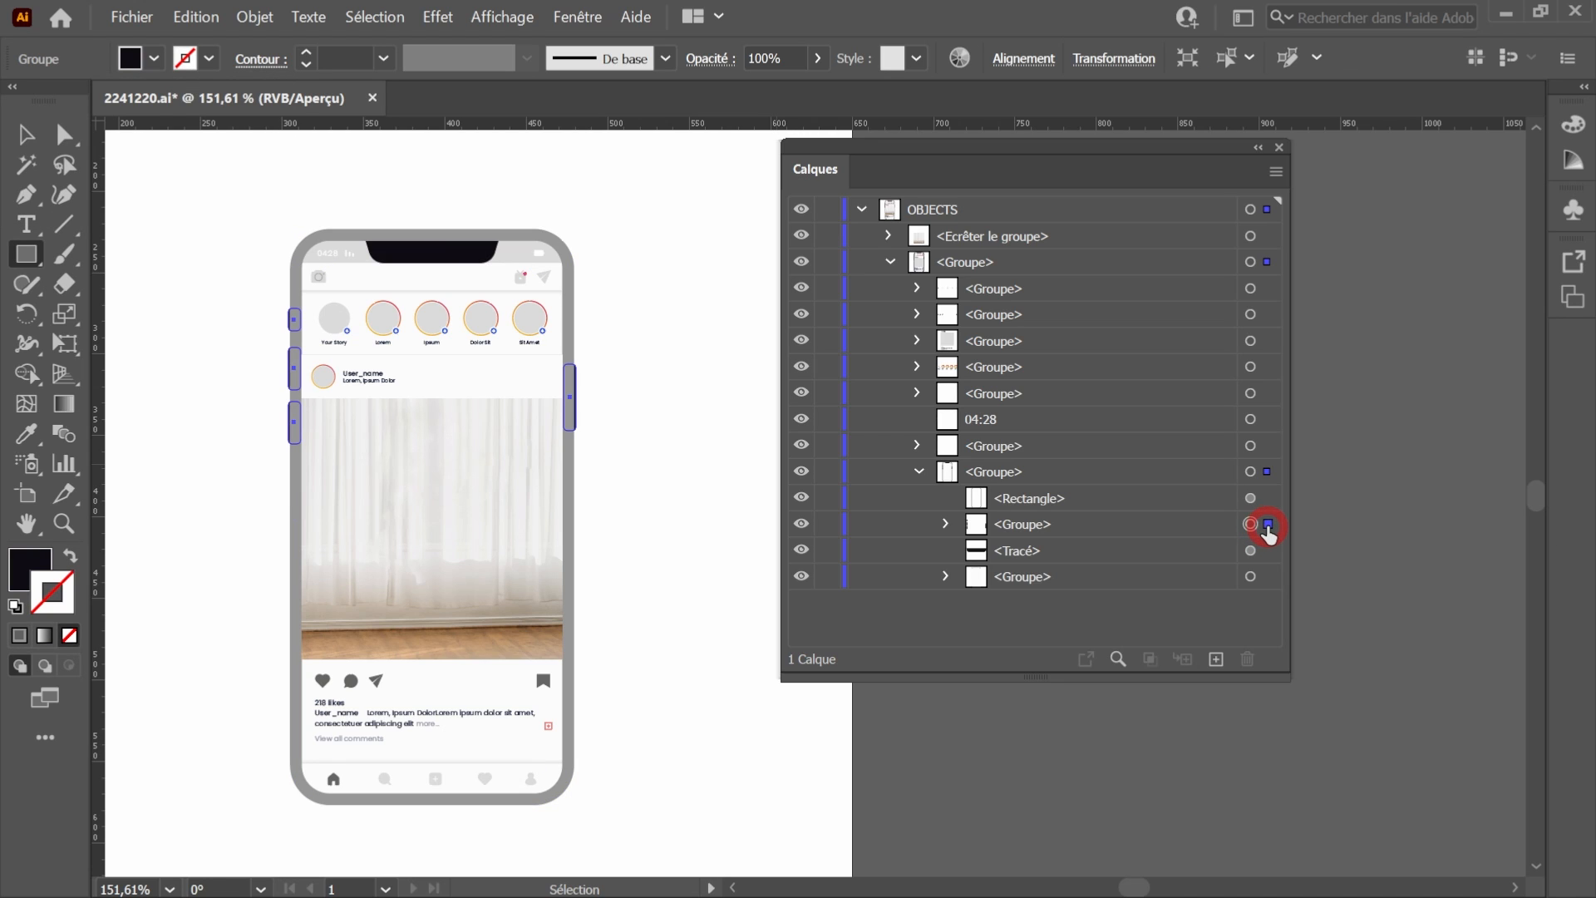
pyautogui.click(154, 58)
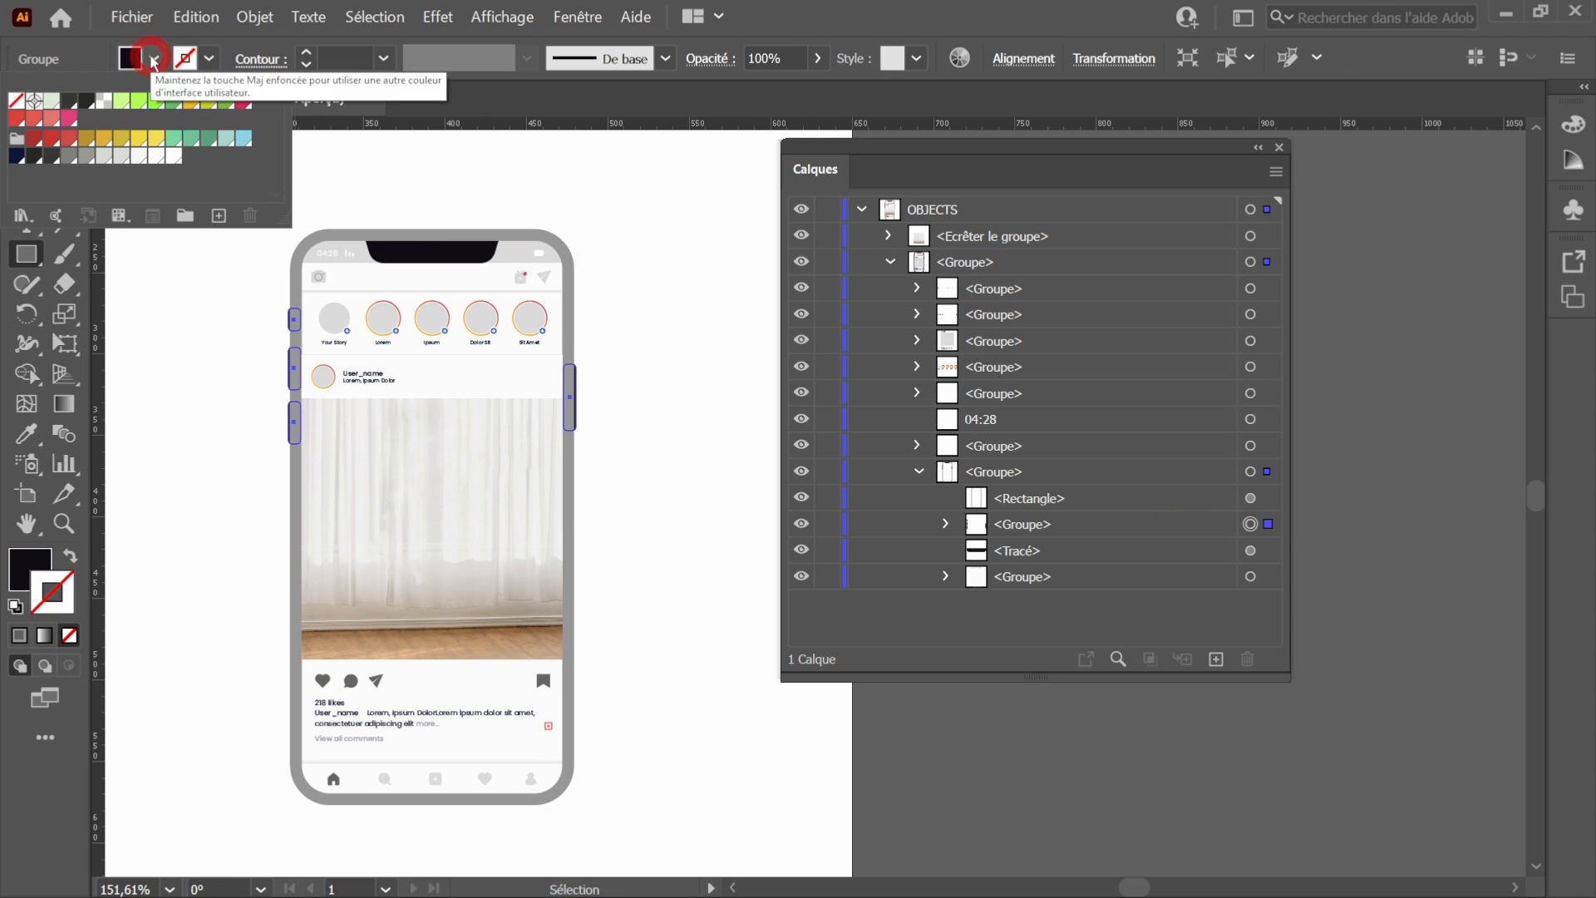
pyautogui.click(72, 164)
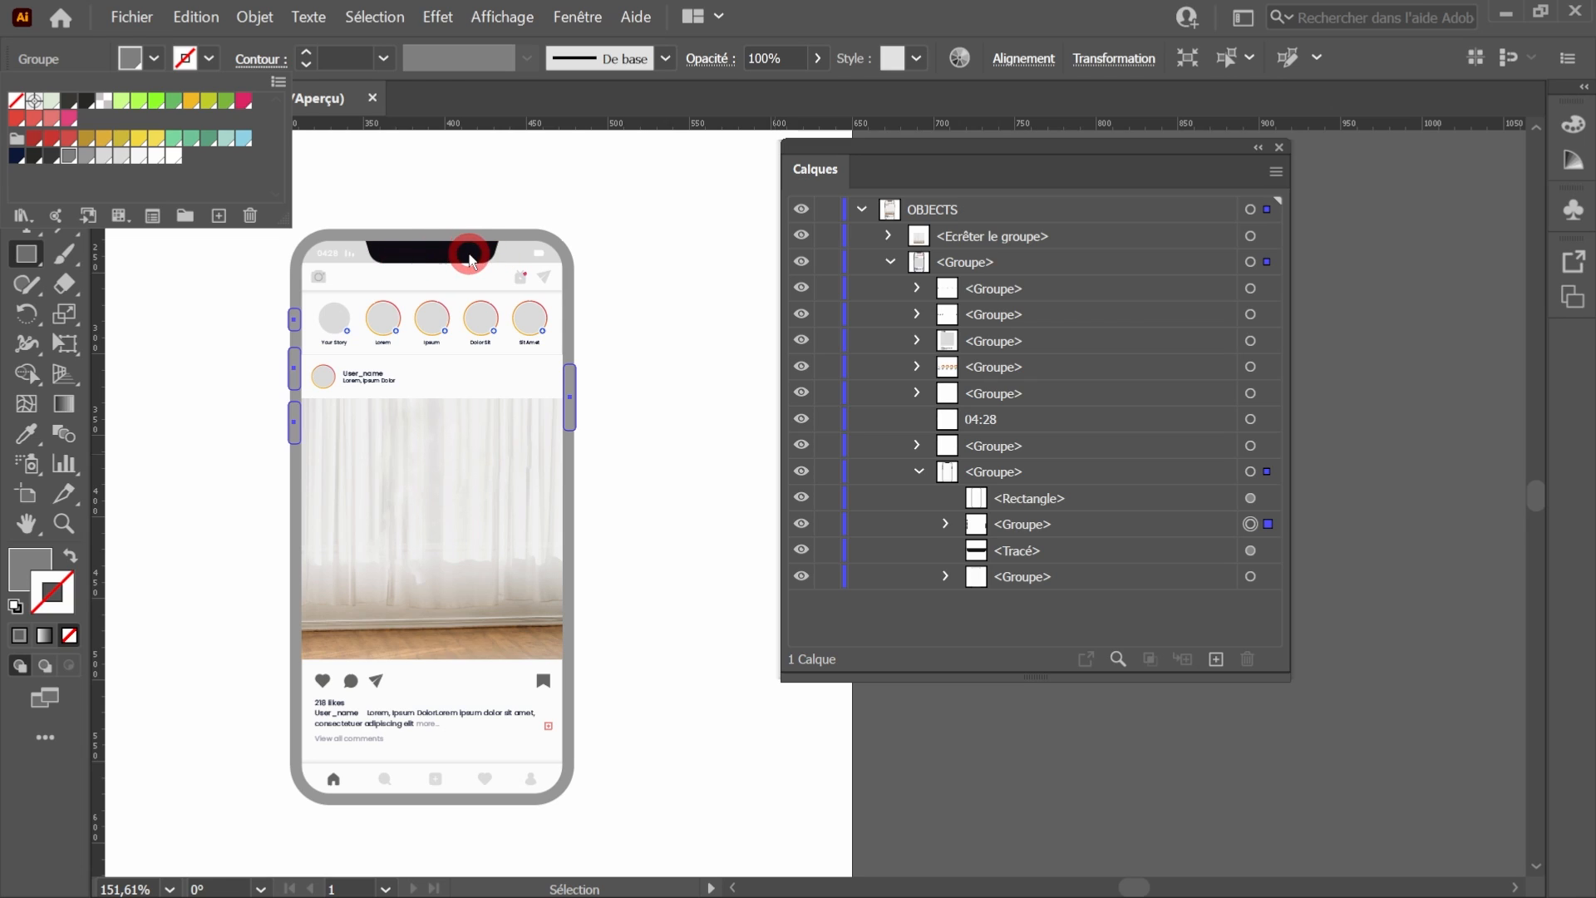
pyautogui.click(693, 334)
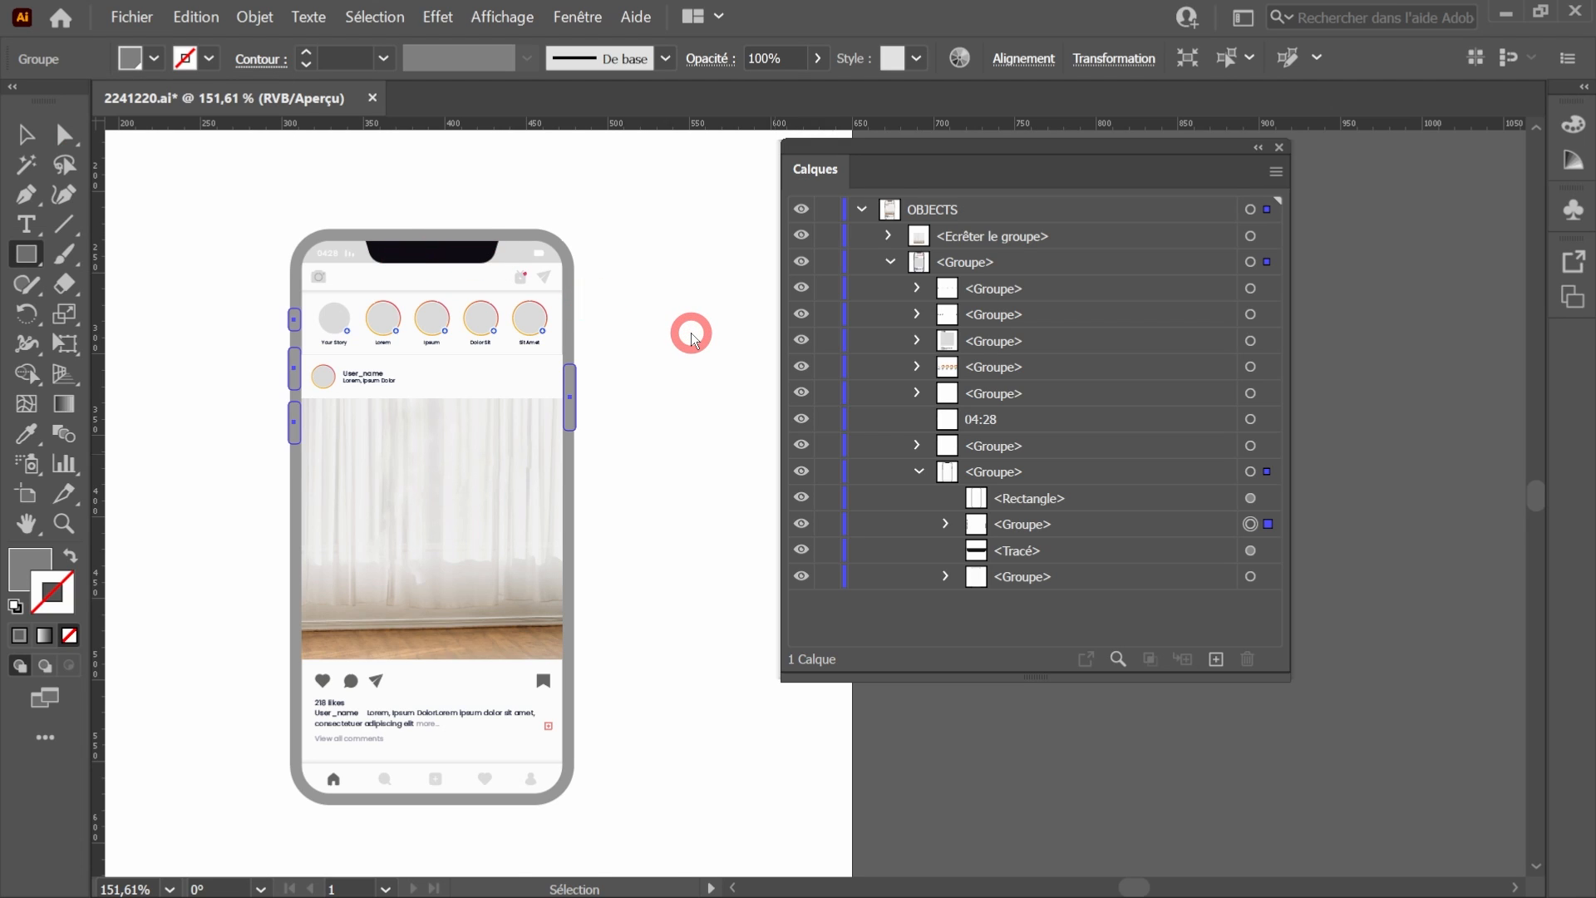
# View the document at 100%, deselect the side buttons and target the whole OBJECTS layer.
pyautogui.hotkey('ctrl', '1')
pyautogui.click(634, 372)
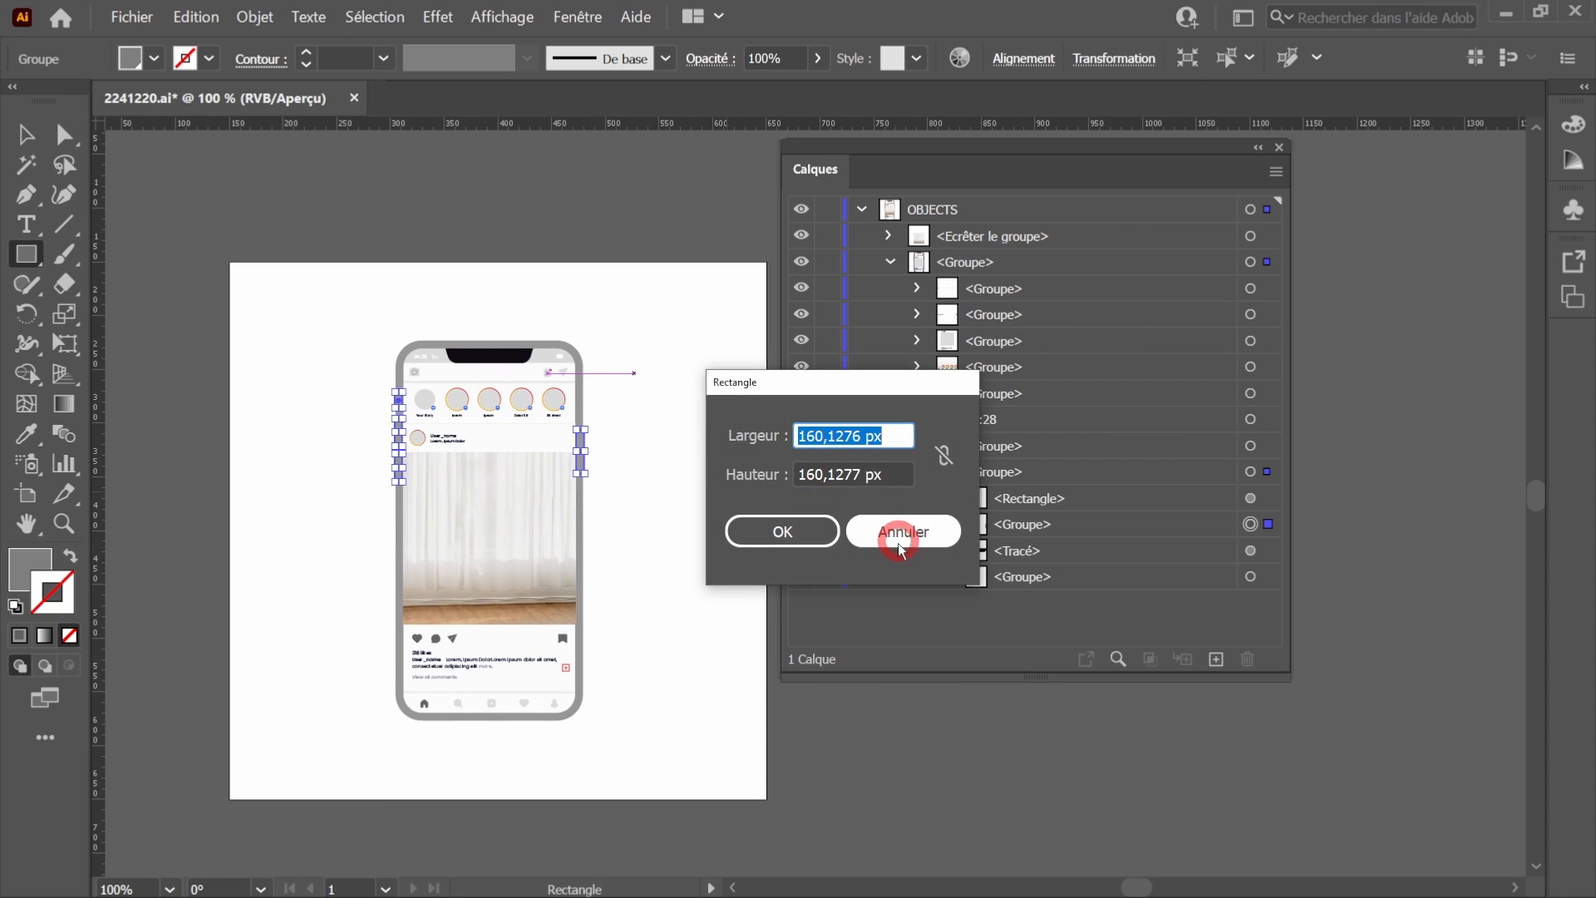
pyautogui.click(915, 542)
pyautogui.click(29, 135)
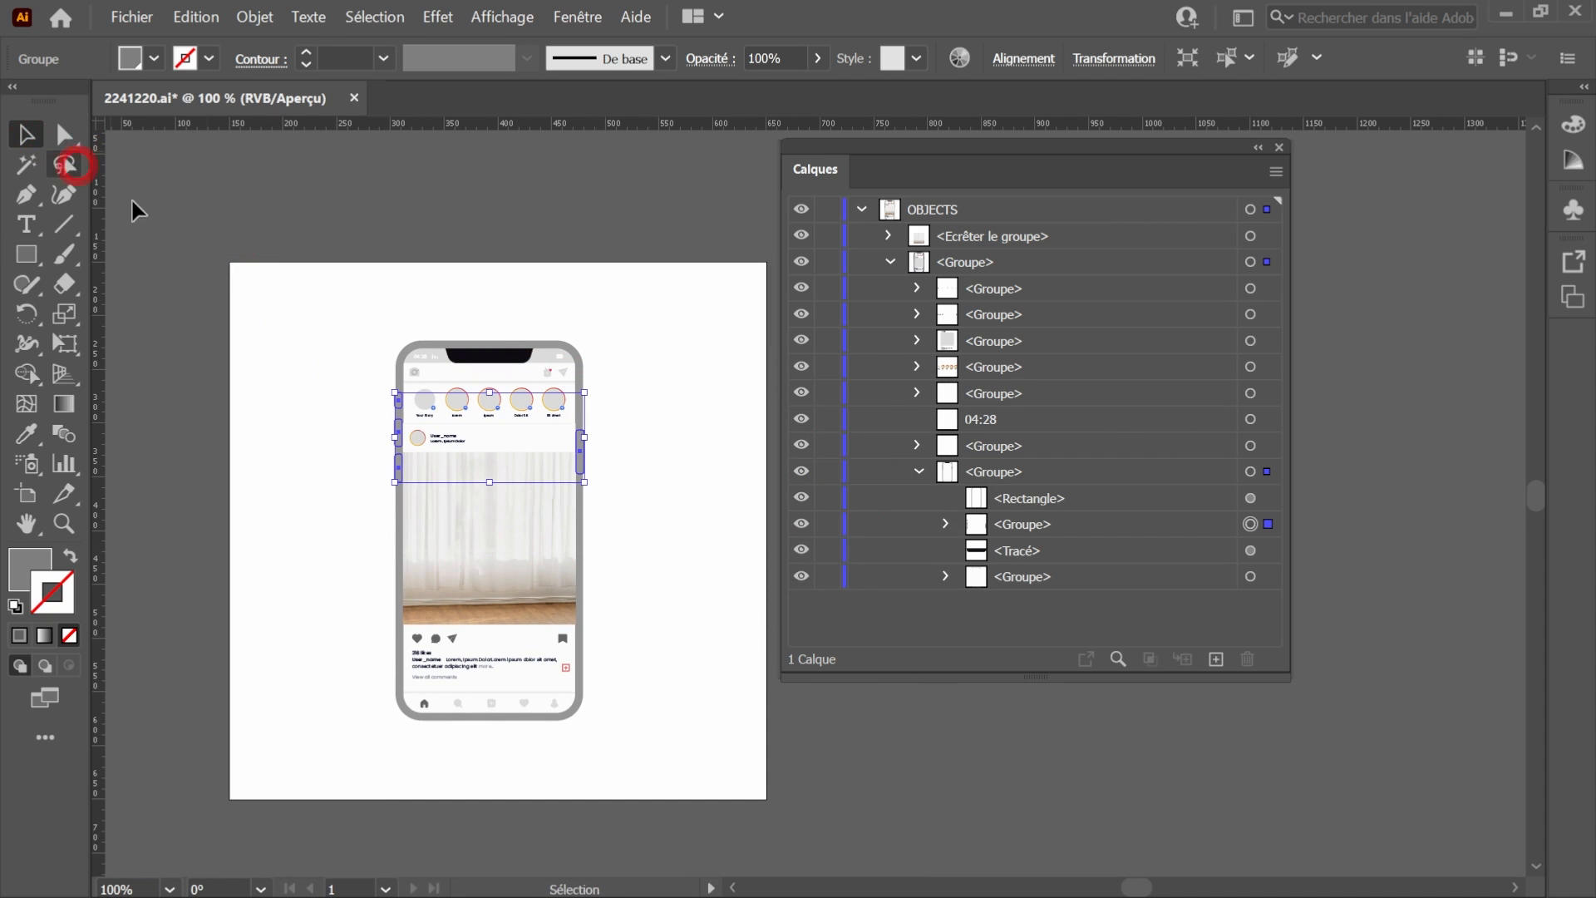
pyautogui.click(620, 465)
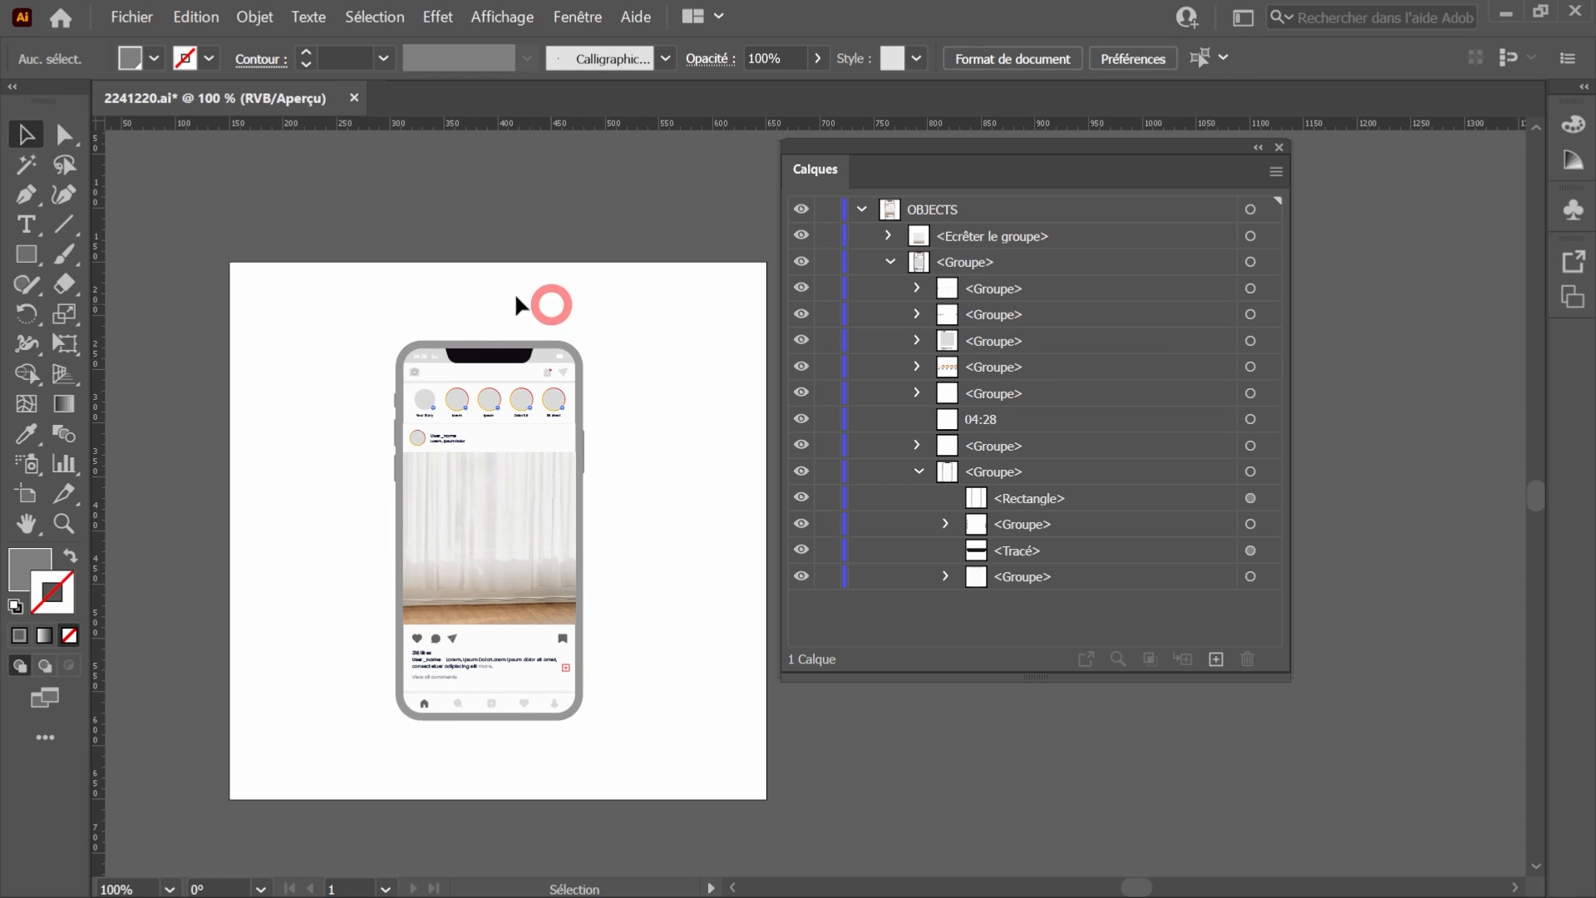
pyautogui.moveTo(564, 379); pyautogui.dragTo(648, 400)
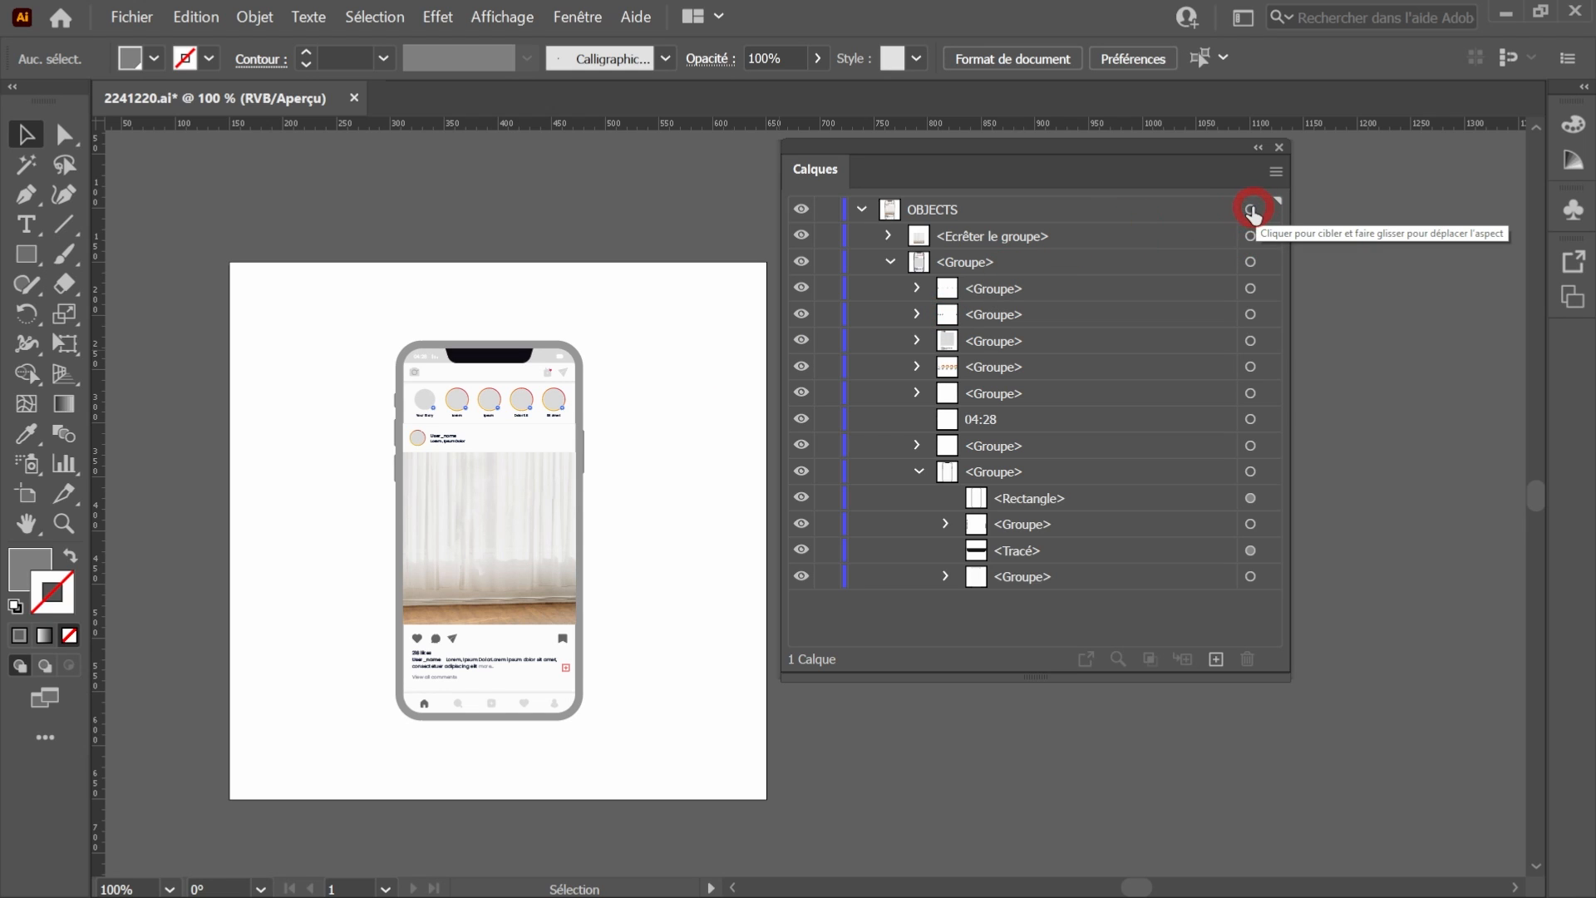
pyautogui.click(919, 225)
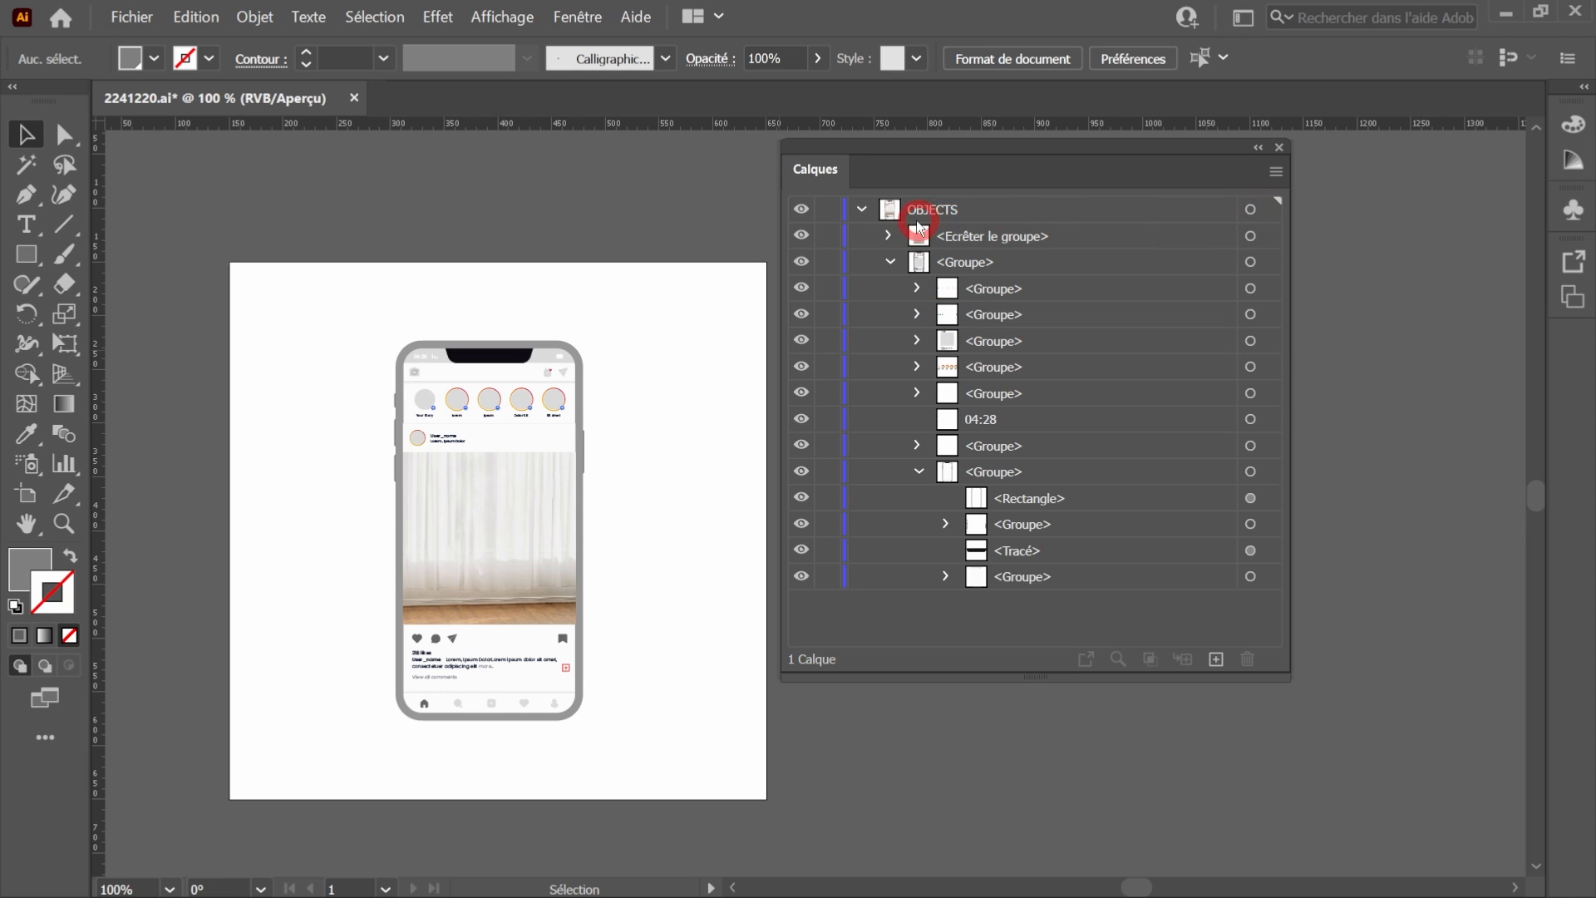
pyautogui.click(1250, 212)
pyautogui.moveTo(1250, 215); pyautogui.dragTo(1336, 207)
# Add a 3D rotation effect to the OBJECTS layer with X at -10°, Y at 36° and Z at -10°.
pyautogui.click(437, 16)
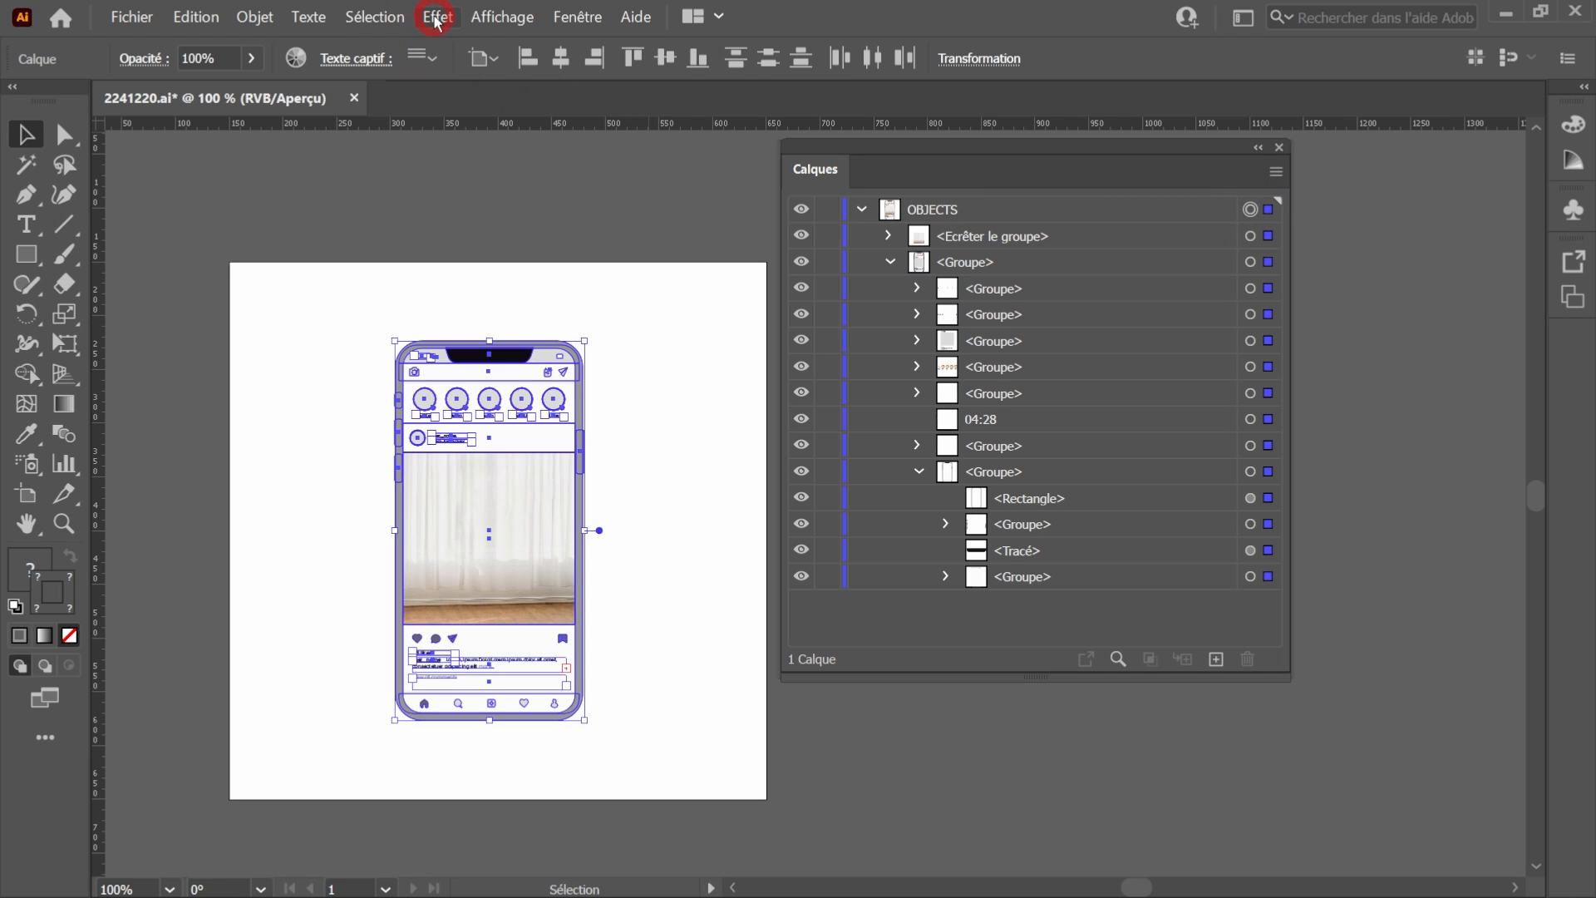
pyautogui.click(479, 115)
pyautogui.click(738, 156)
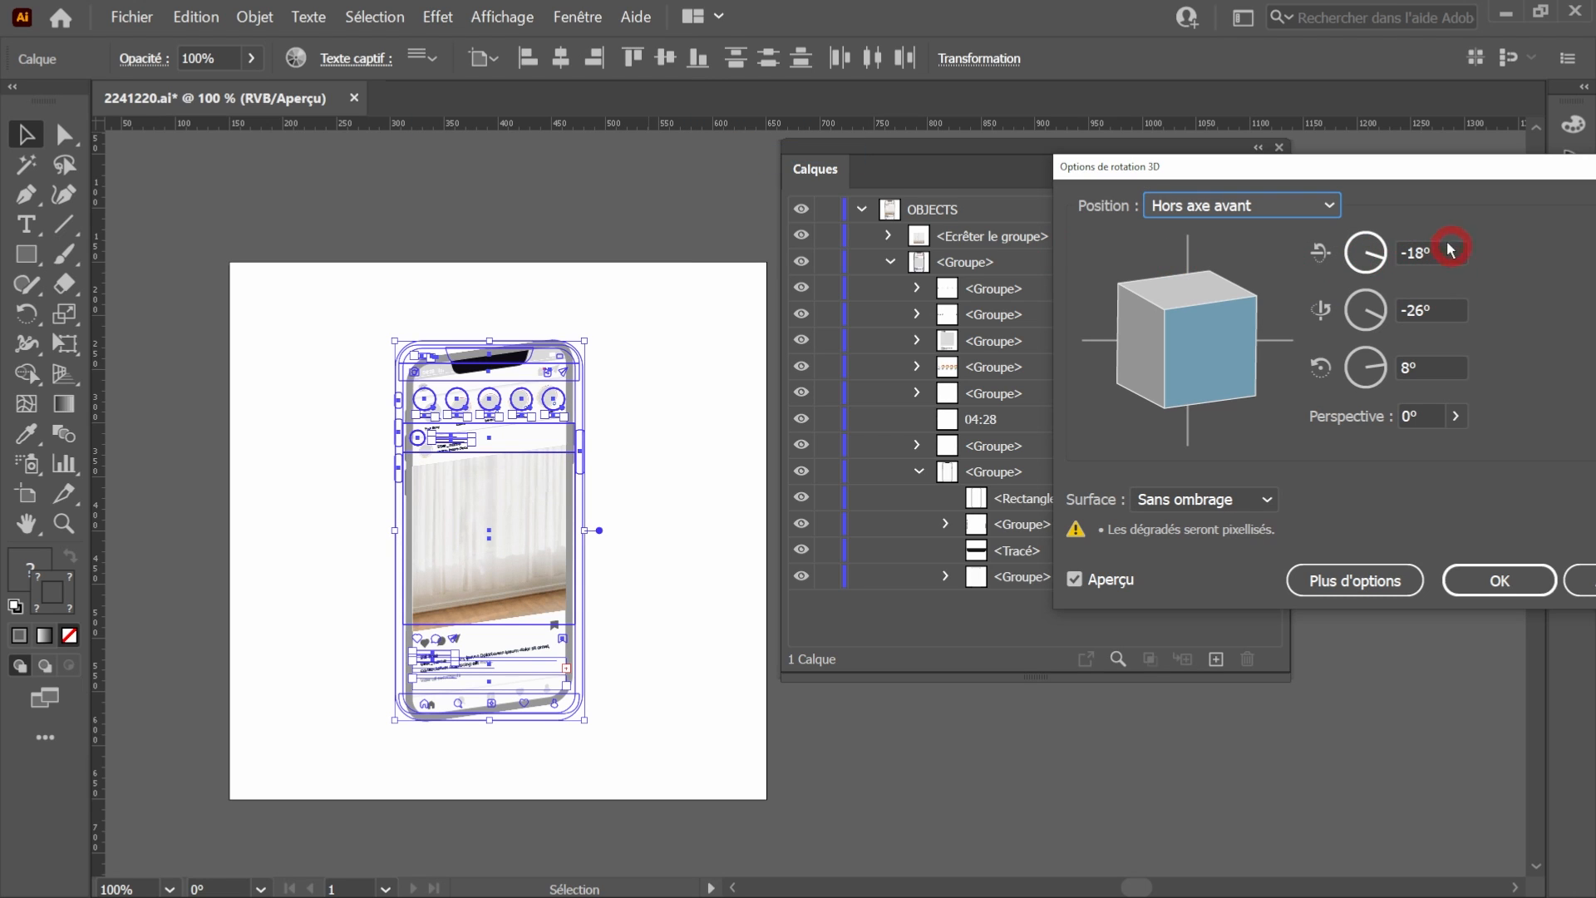
pyautogui.moveTo(1372, 165); pyautogui.dragTo(986, 156)
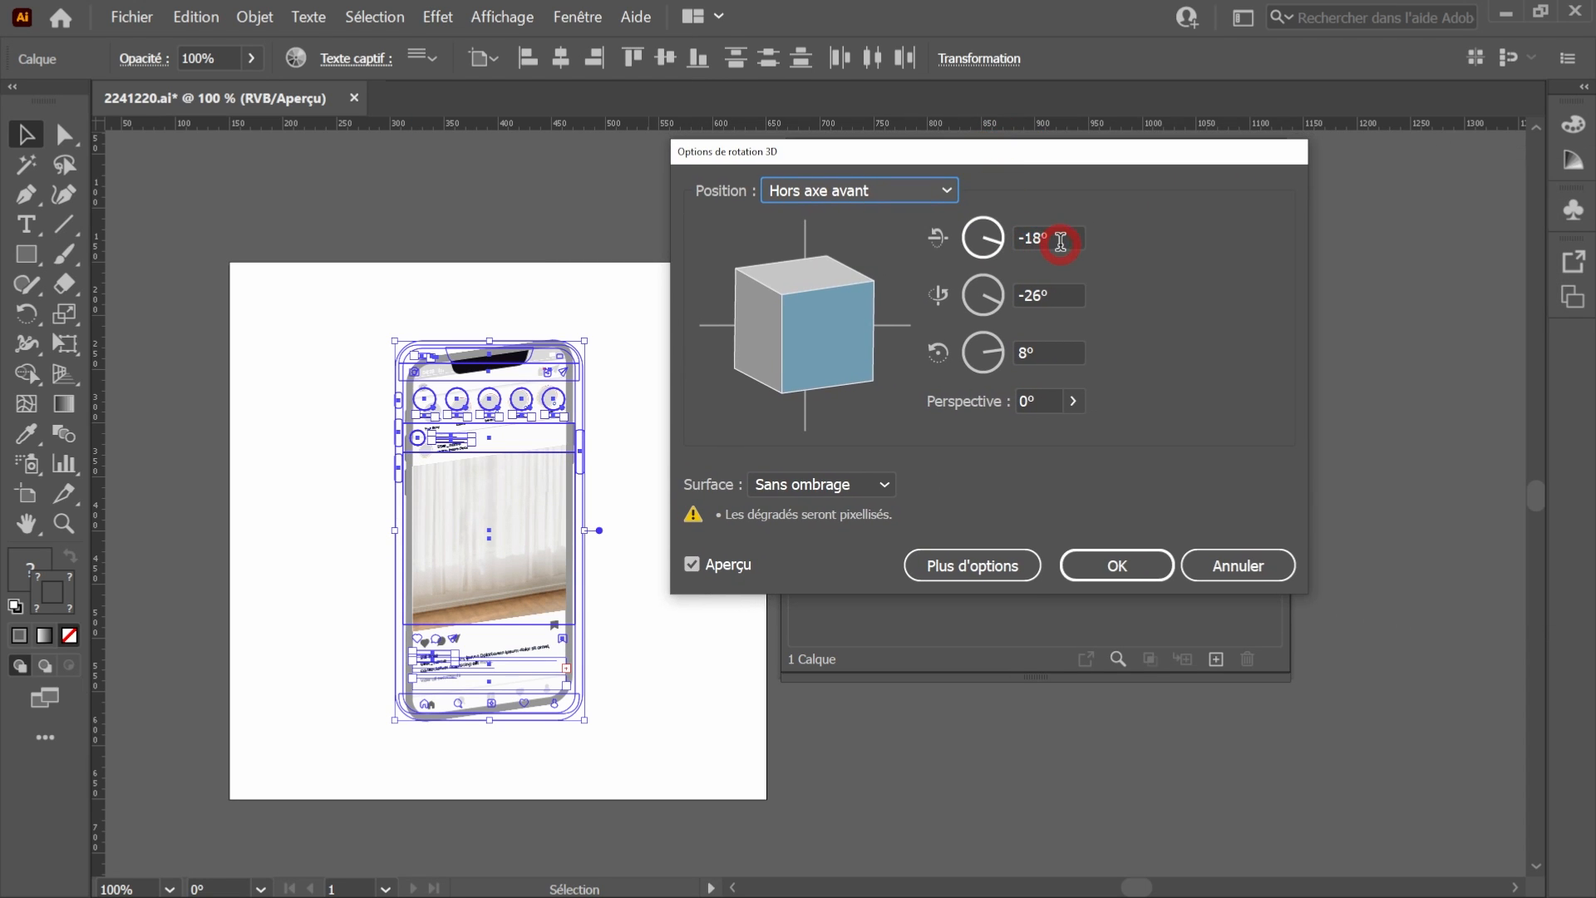
pyautogui.moveTo(1062, 242); pyautogui.dragTo(1015, 239)
pyautogui.write('-1')
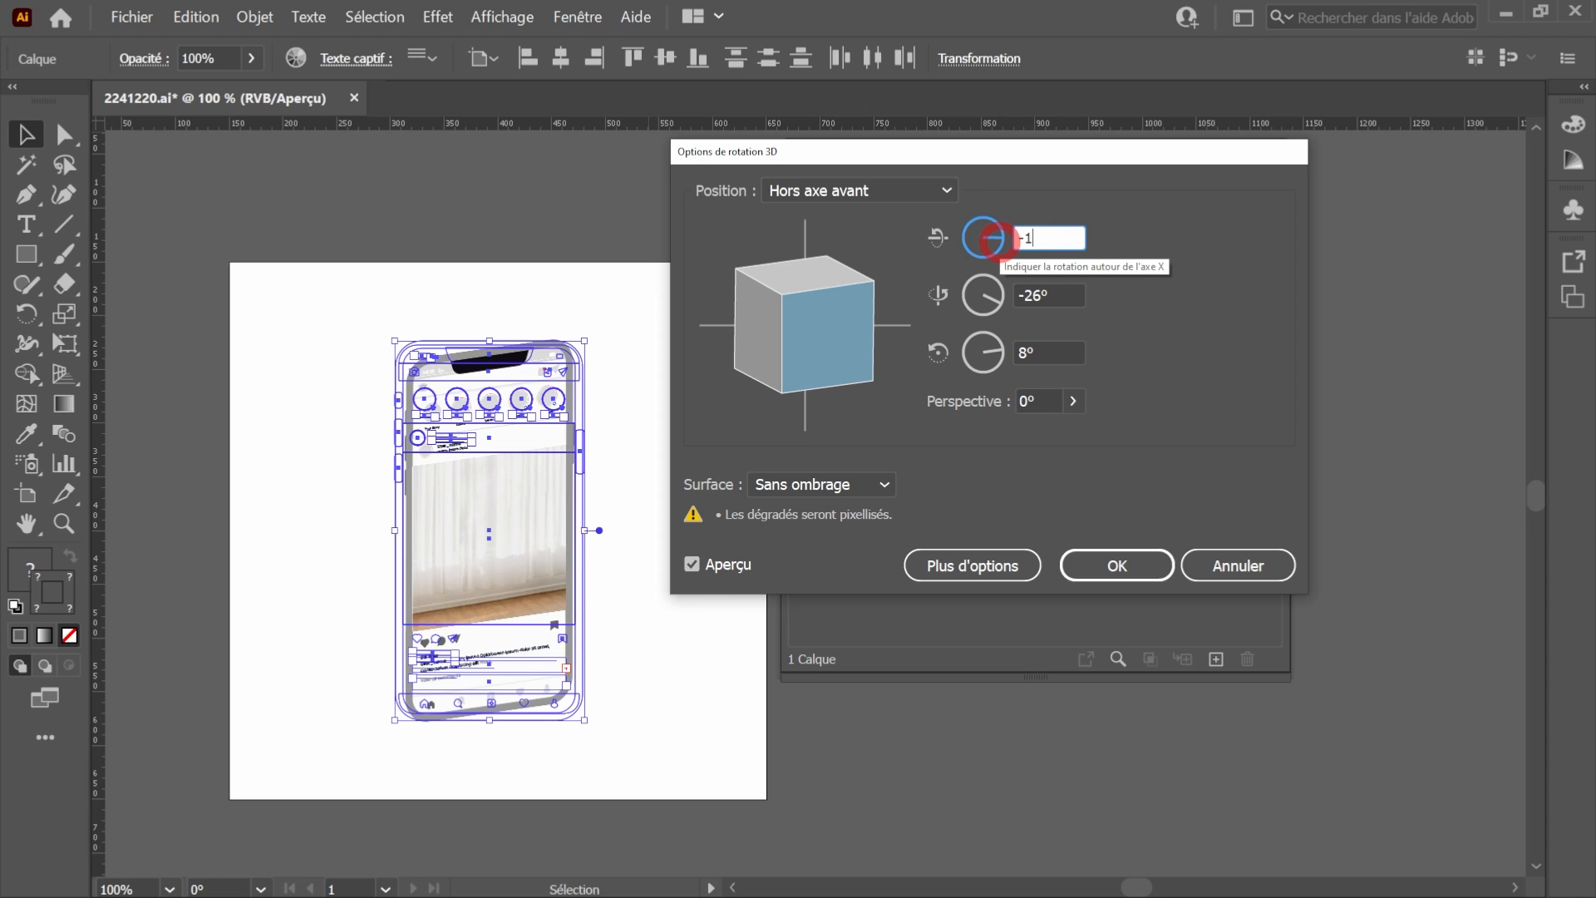
pyautogui.write('0')
pyautogui.press('Tab')
pyautogui.write('3')
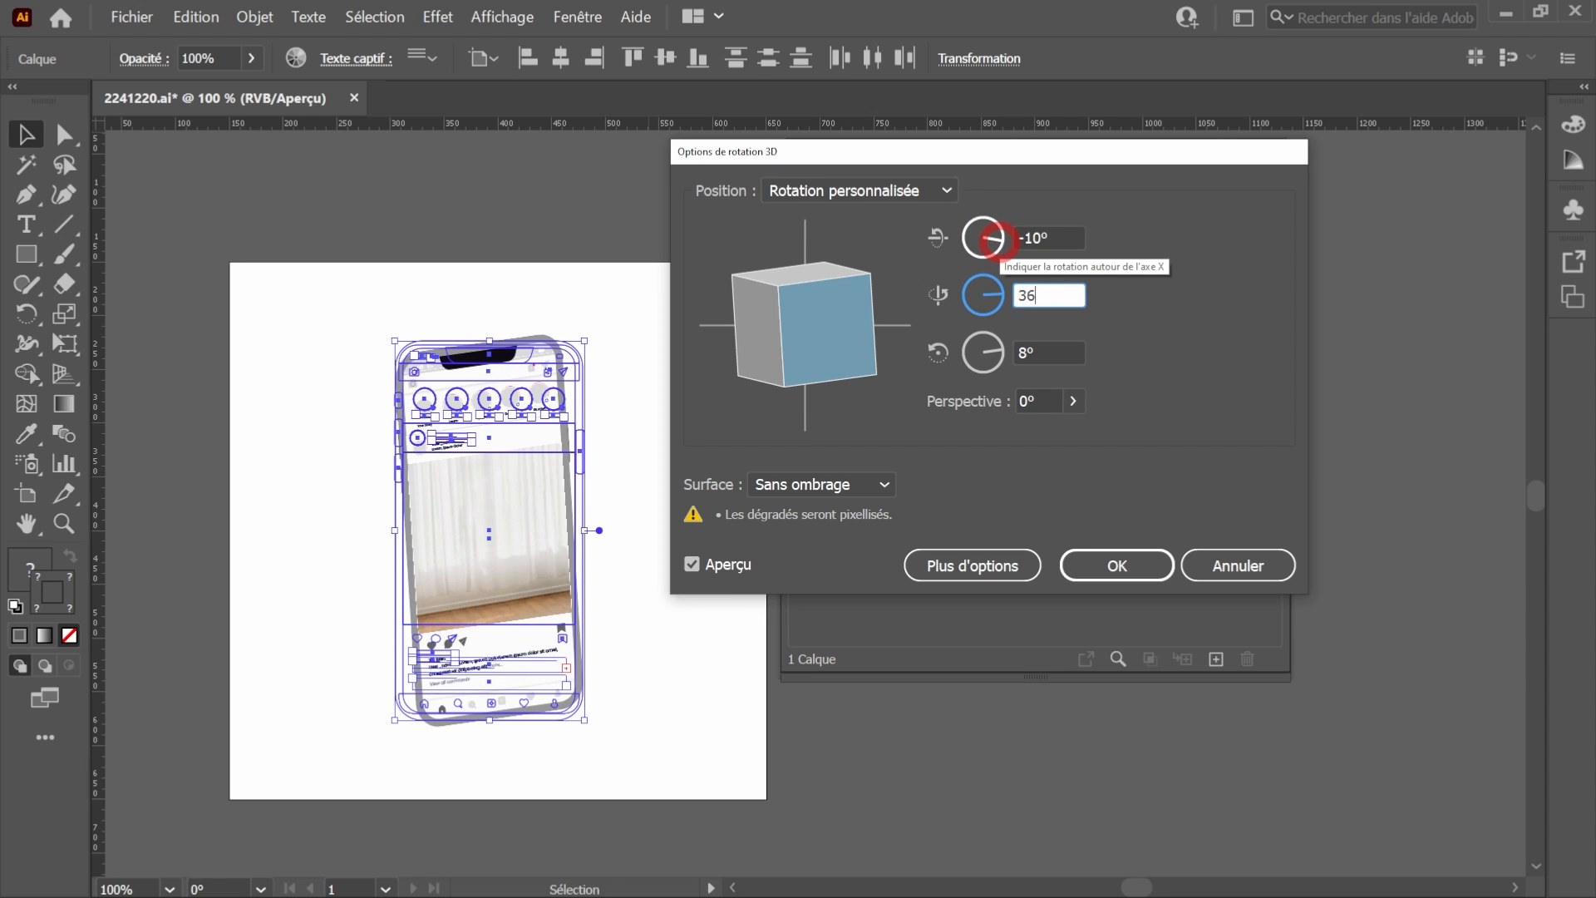
pyautogui.write('6')
pyautogui.press('Tab')
pyautogui.write('-')
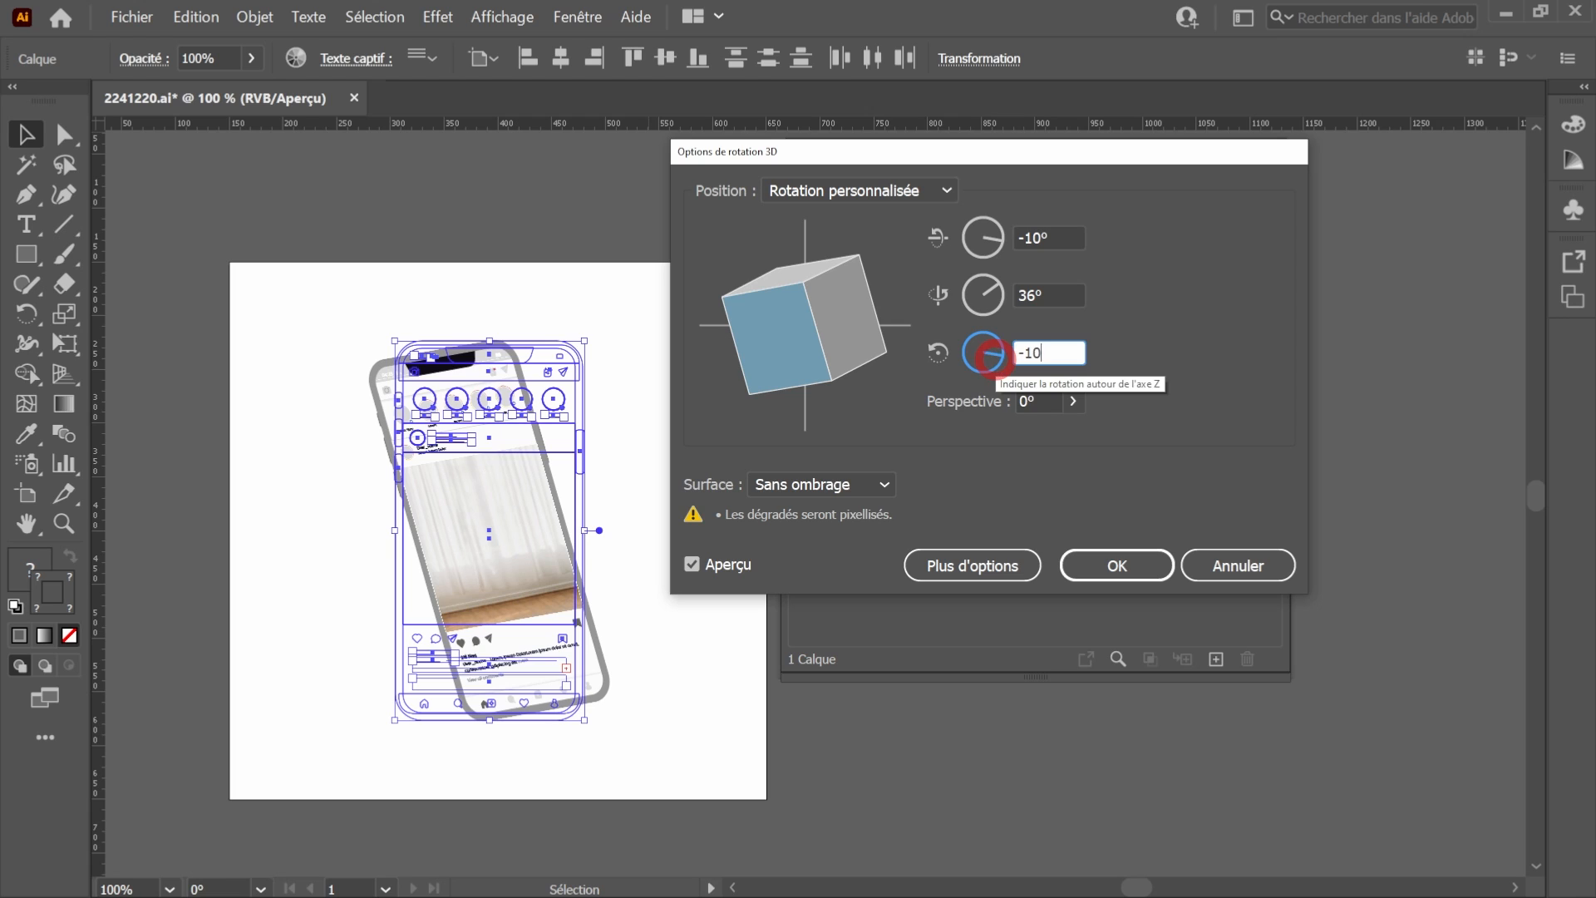
# Increase the perspective of the 3D rotation, apply the effect and deselect the phone.
pyautogui.press('Tab')
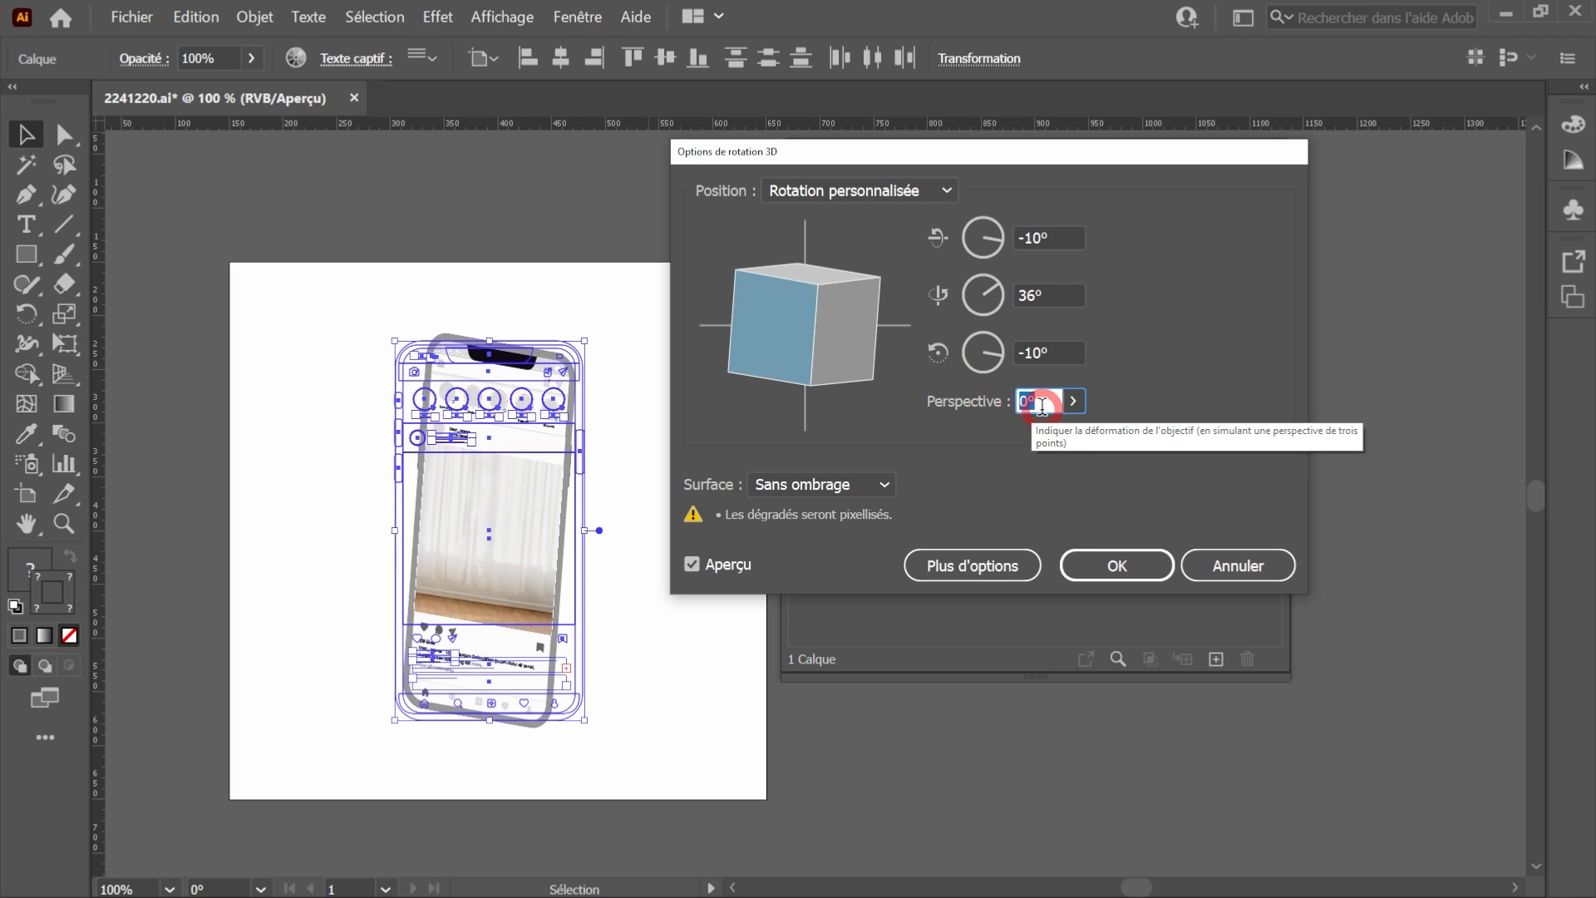
pyautogui.write('1220')
pyautogui.click(731, 409)
pyautogui.click(1117, 566)
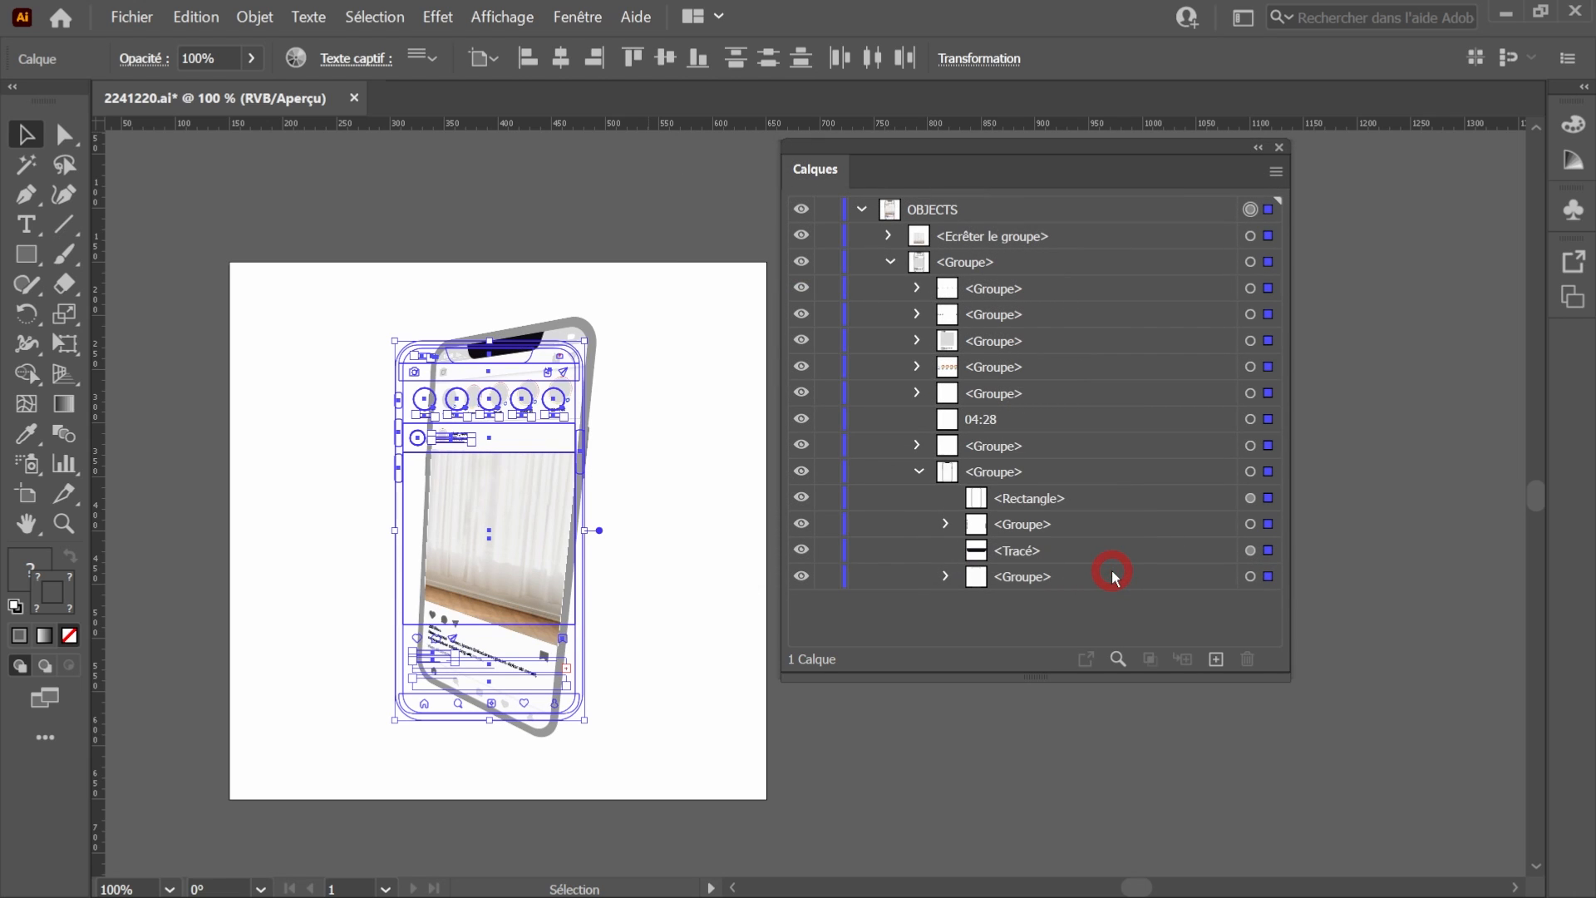
pyautogui.click(249, 335)
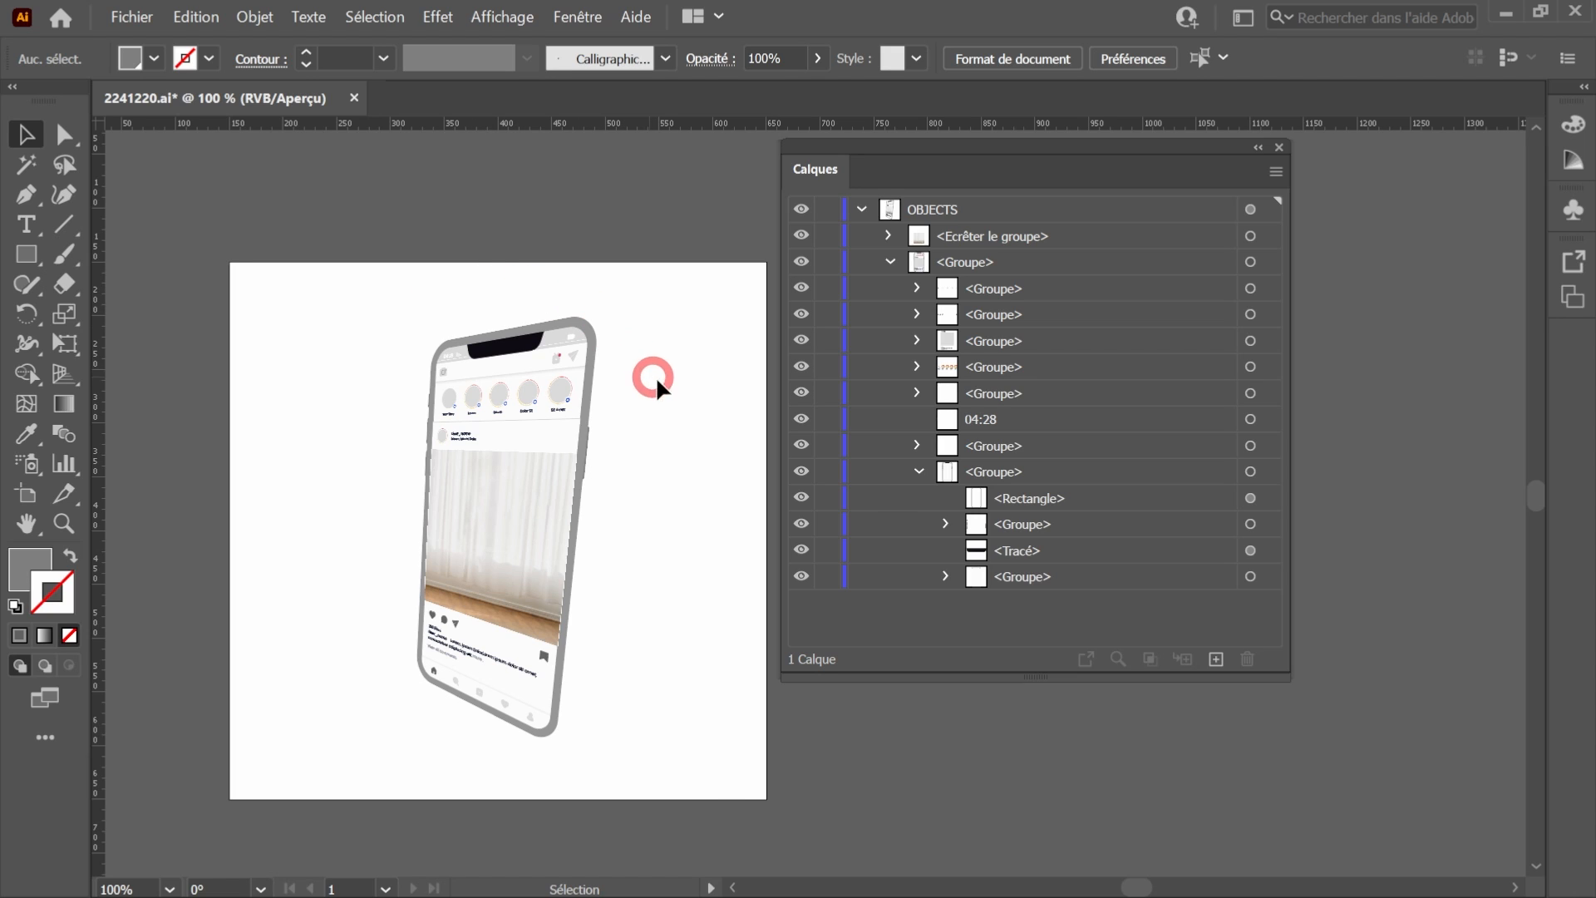
# Try to move the phone group directly on the artboard.
pyautogui.hscroll(2, 640, 366)
pyautogui.scroll(-1, 640, 366)
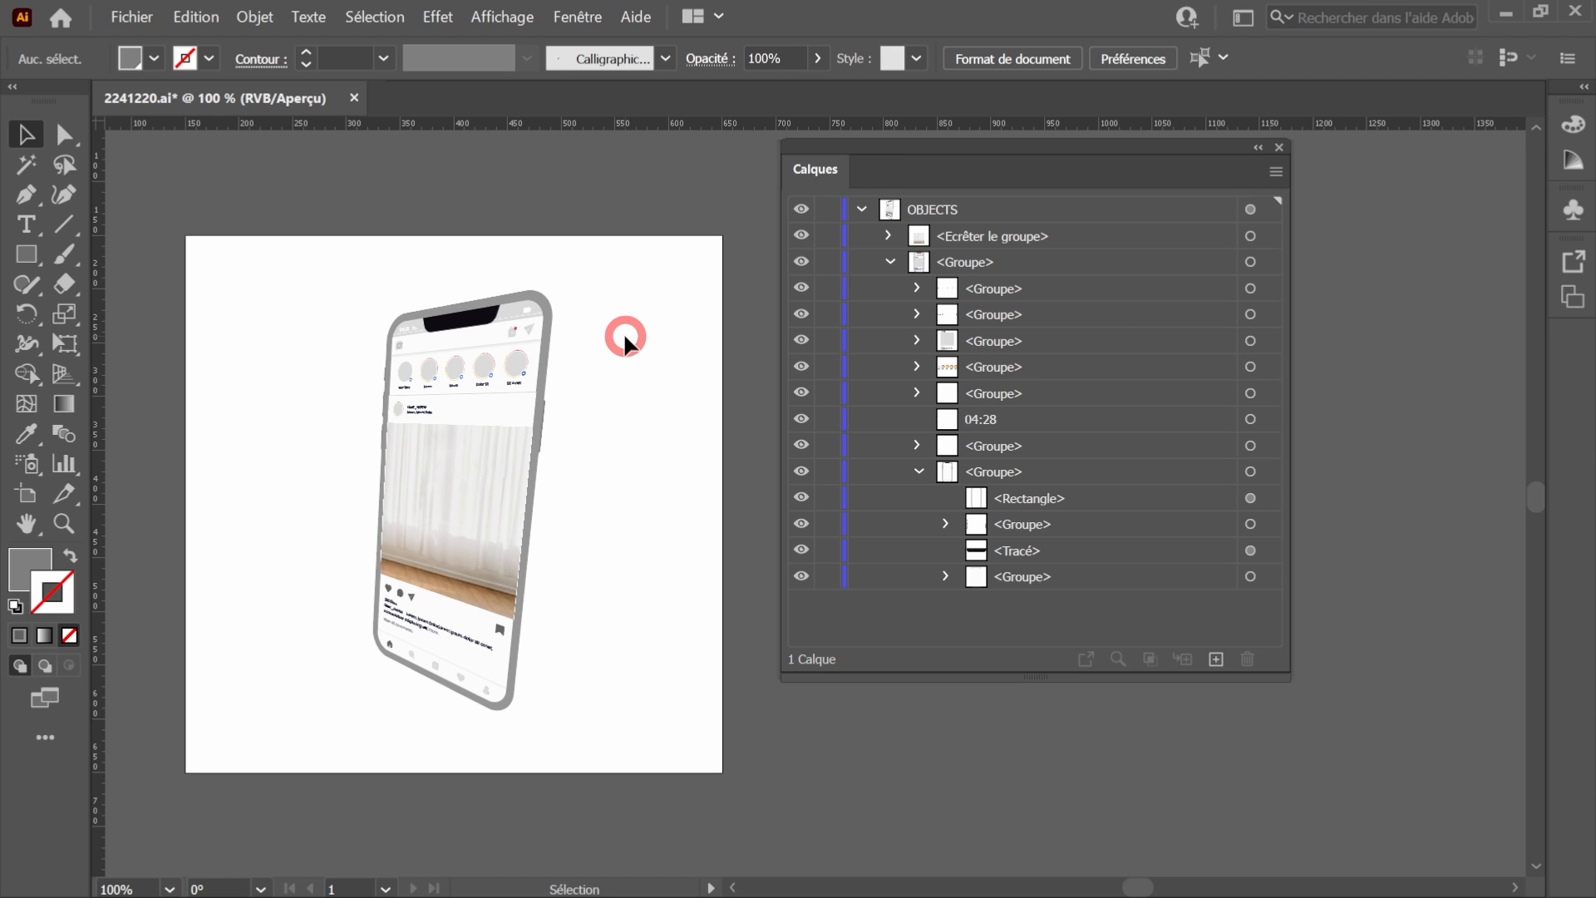
pyautogui.click(527, 313)
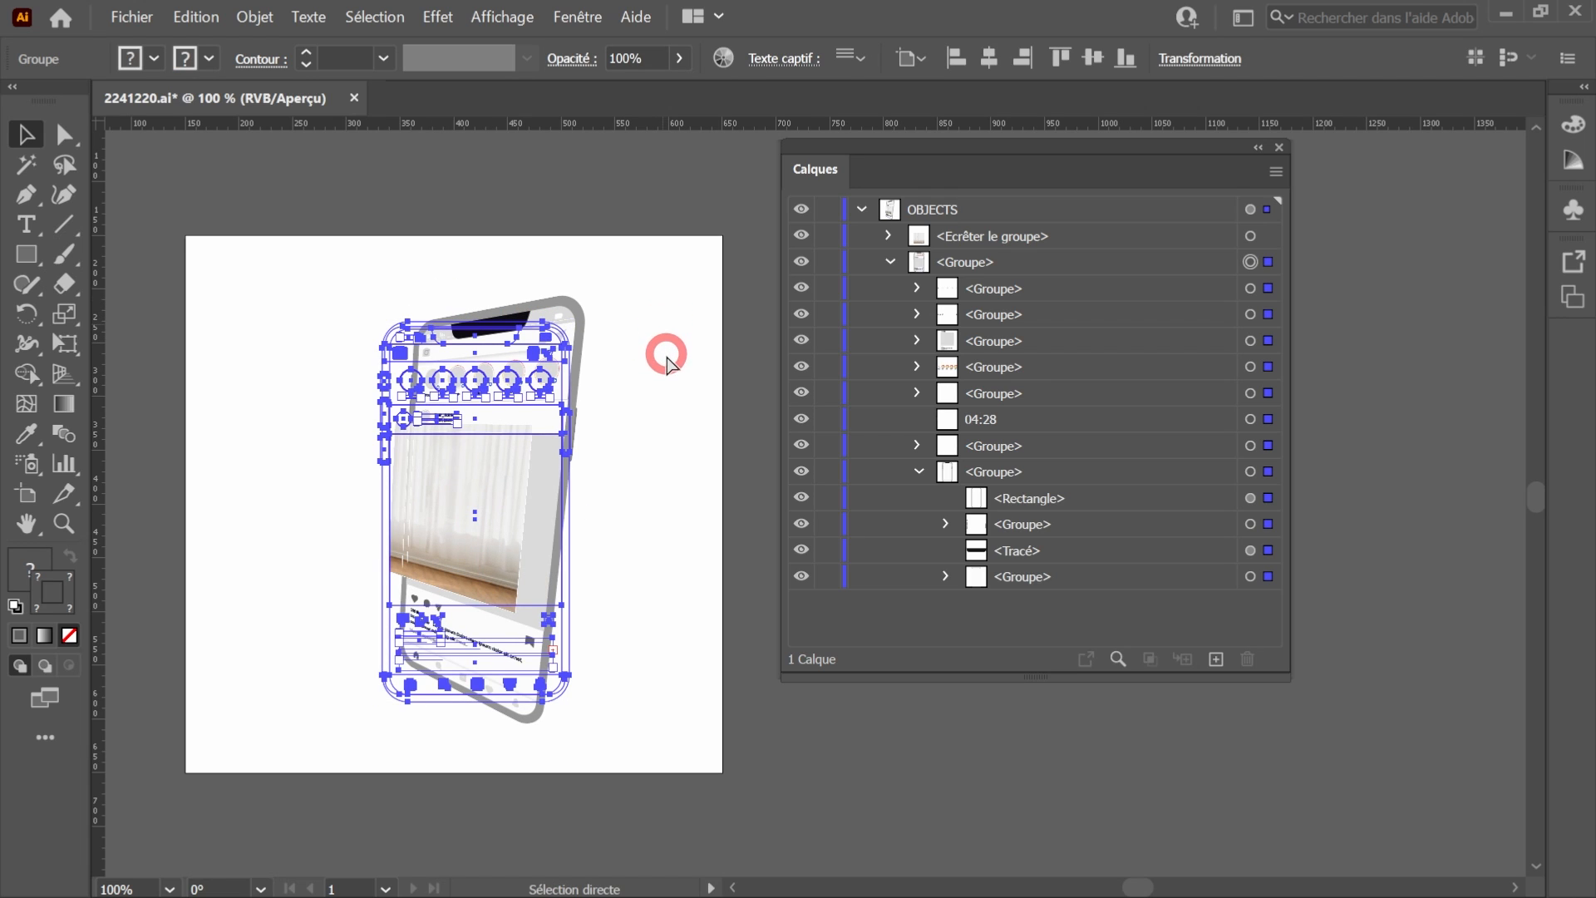
pyautogui.click(664, 362)
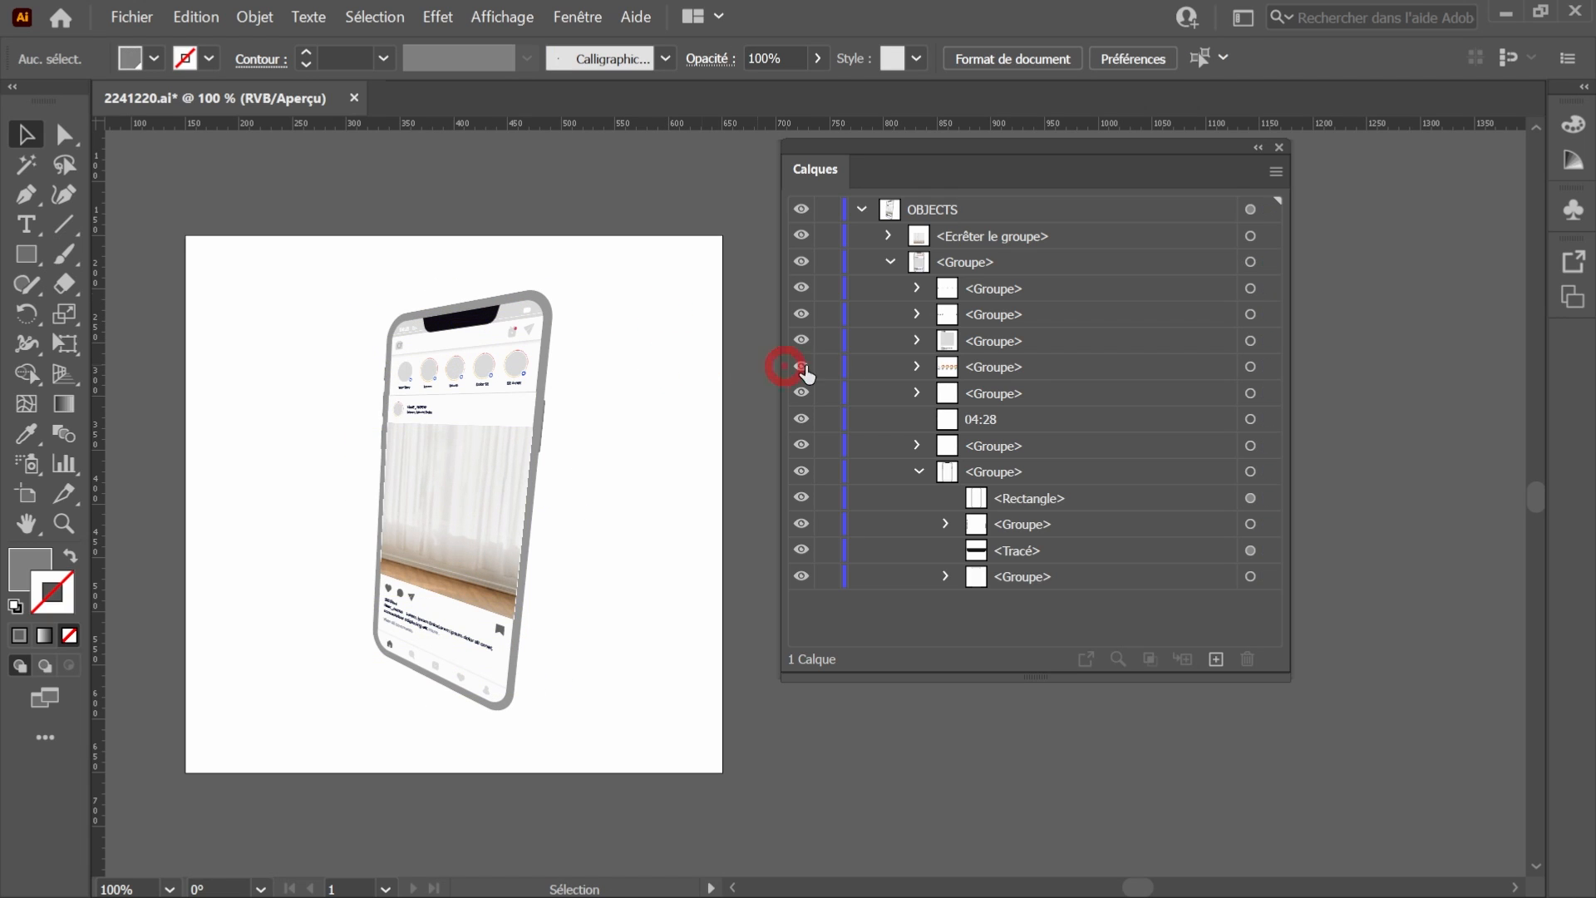
# Collapse the OBJECTS layer and add a new layer above it.
pyautogui.click(862, 209)
pyautogui.click(1000, 215)
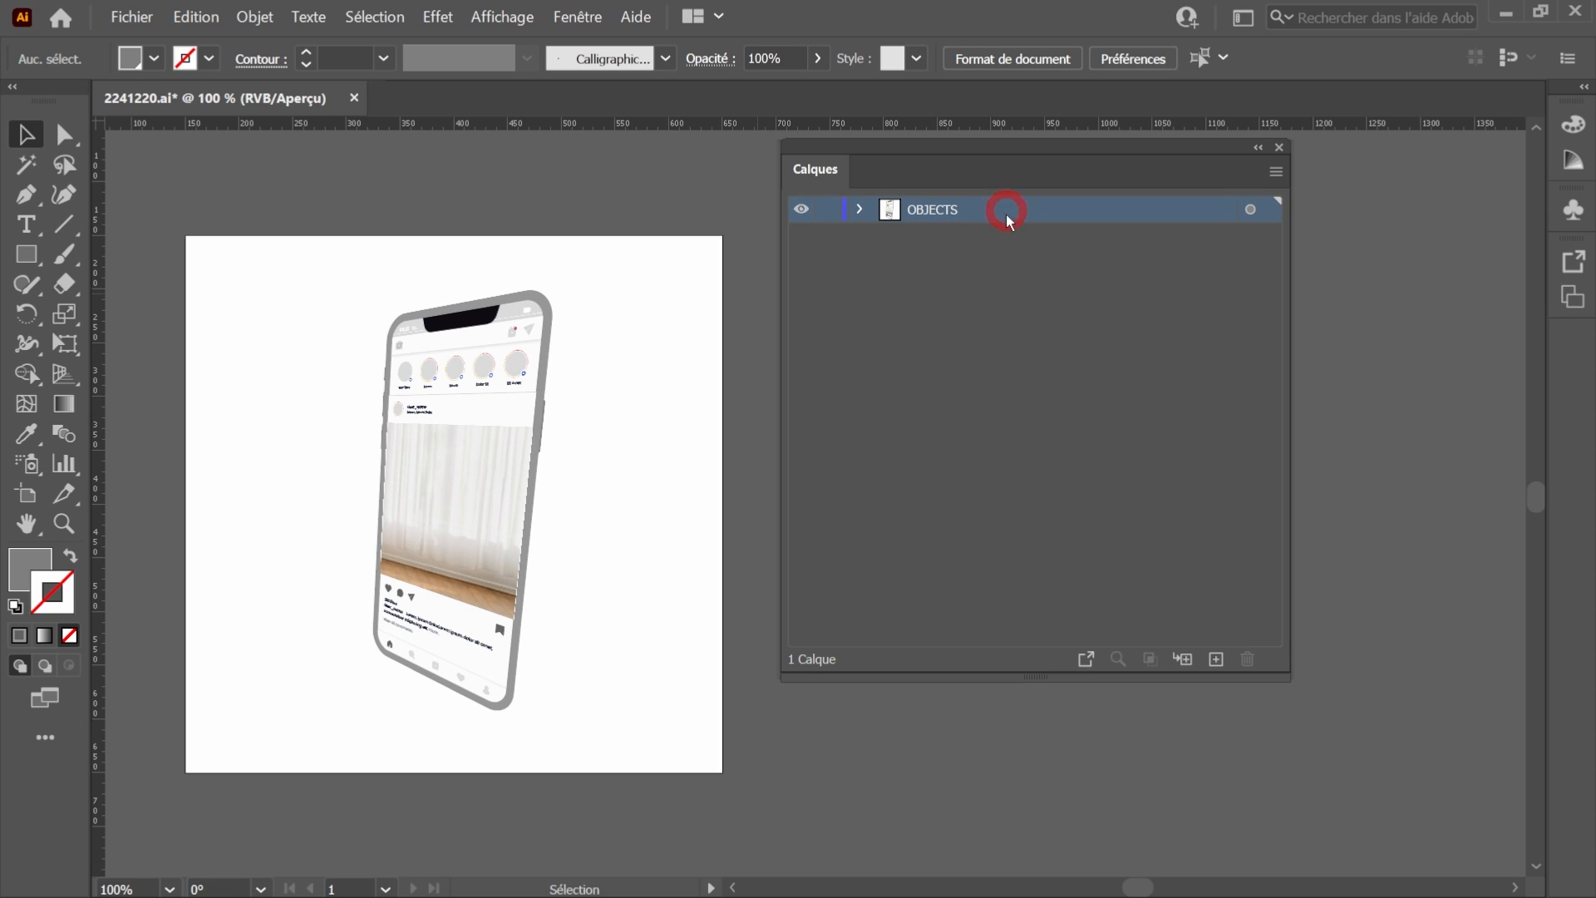
pyautogui.click(931, 254)
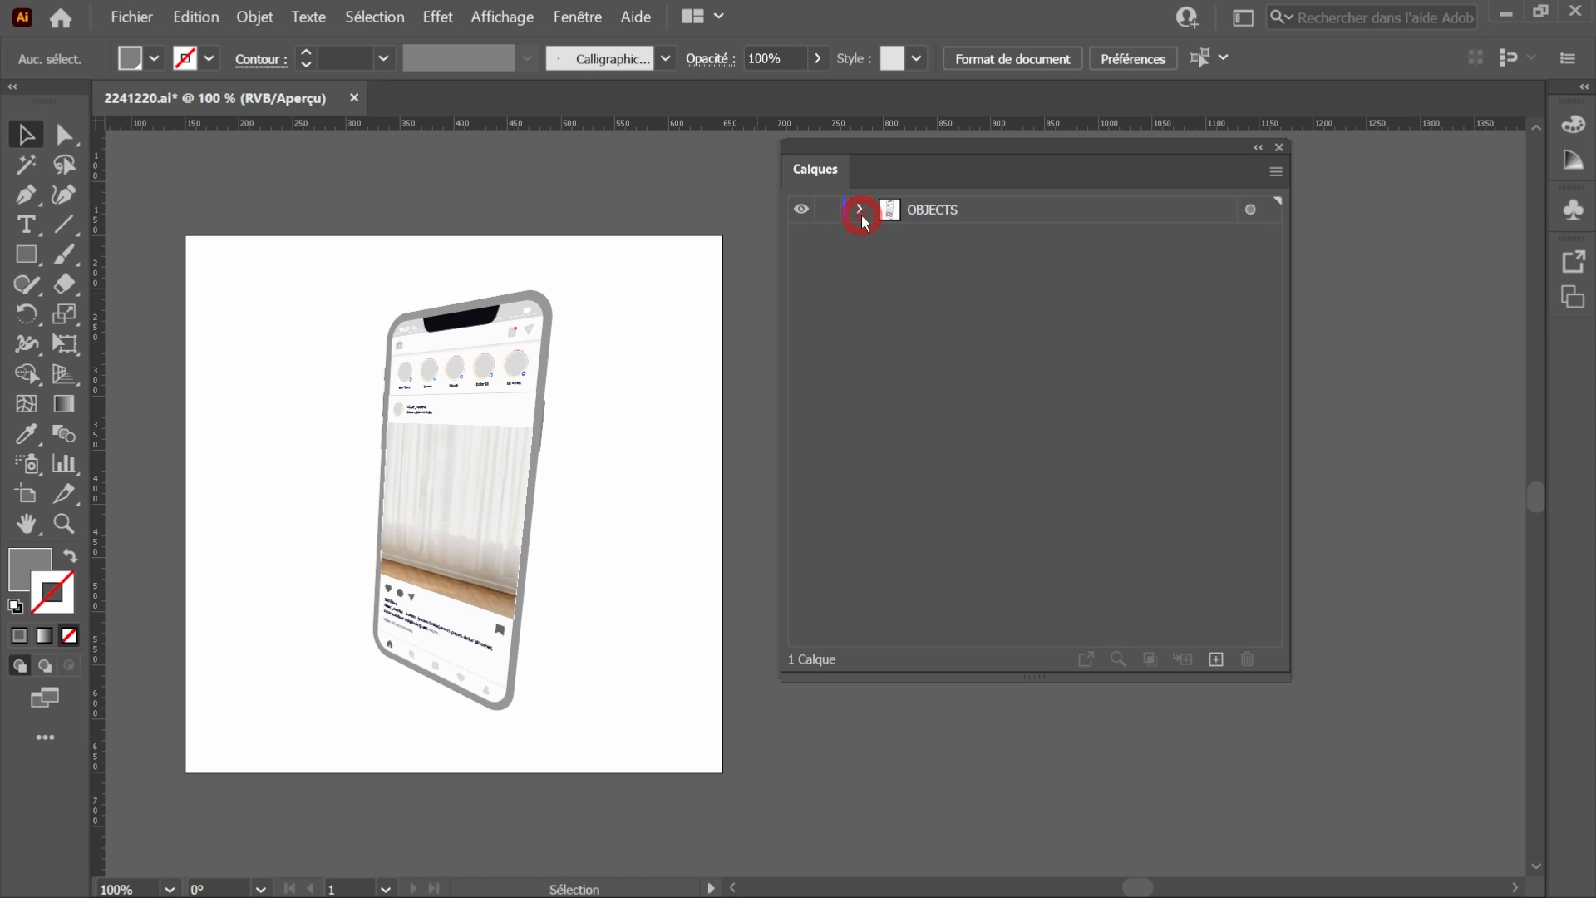
pyautogui.click(1216, 660)
# Draw a rectangle around the phone spanning the artboard's full height, with no fill and no stroke.
pyautogui.click(26, 254)
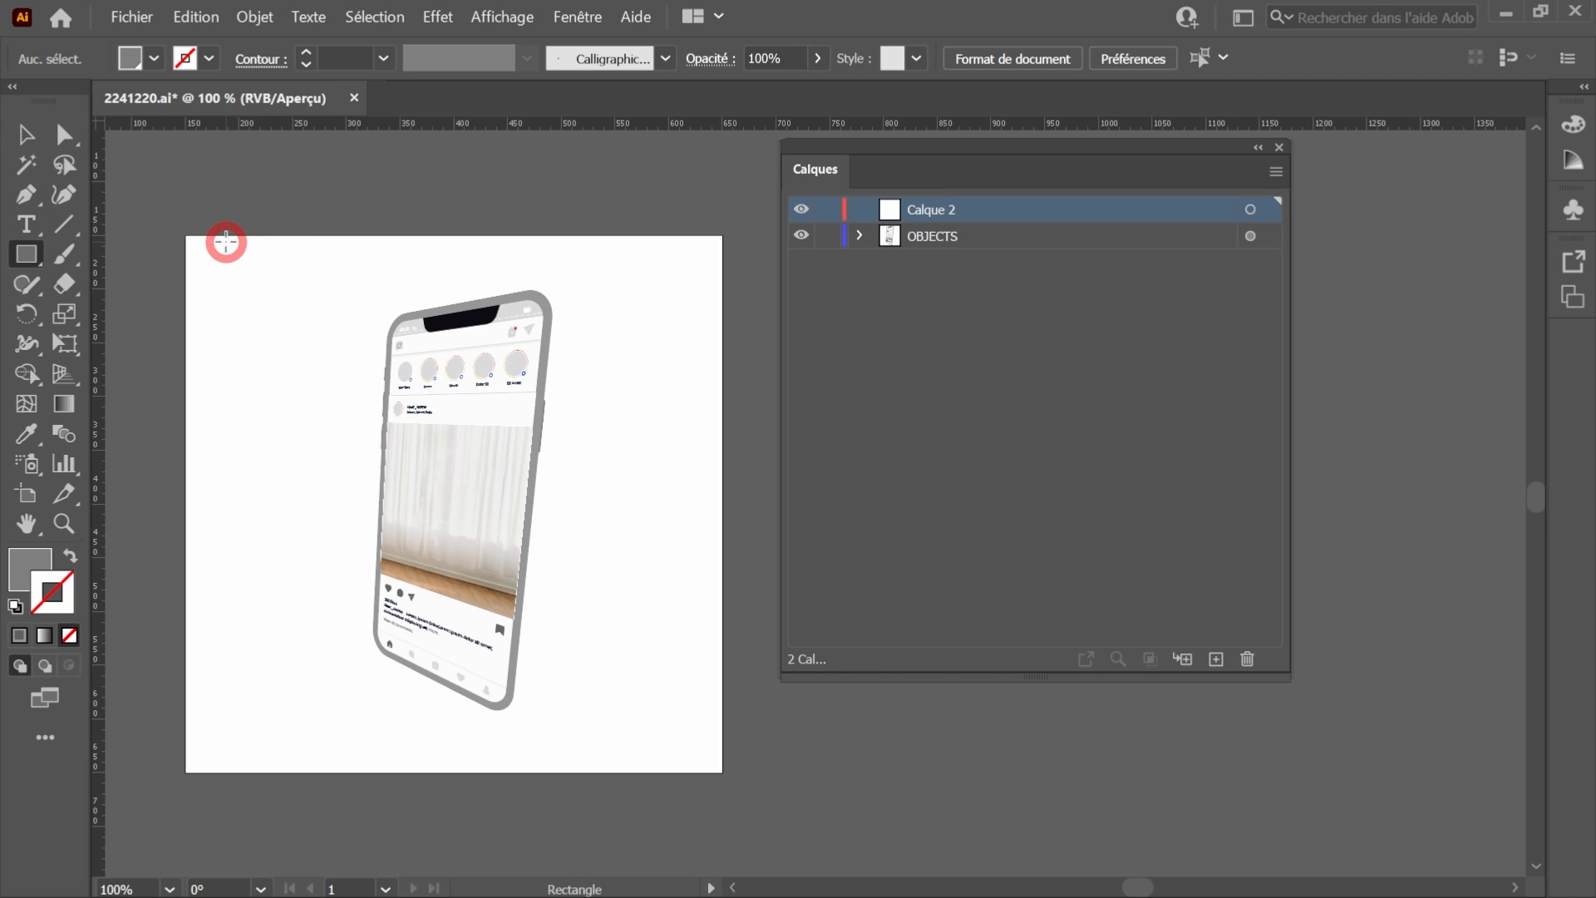
pyautogui.moveTo(248, 237); pyautogui.dragTo(678, 772)
pyautogui.click(32, 557)
pyautogui.click(1264, 282)
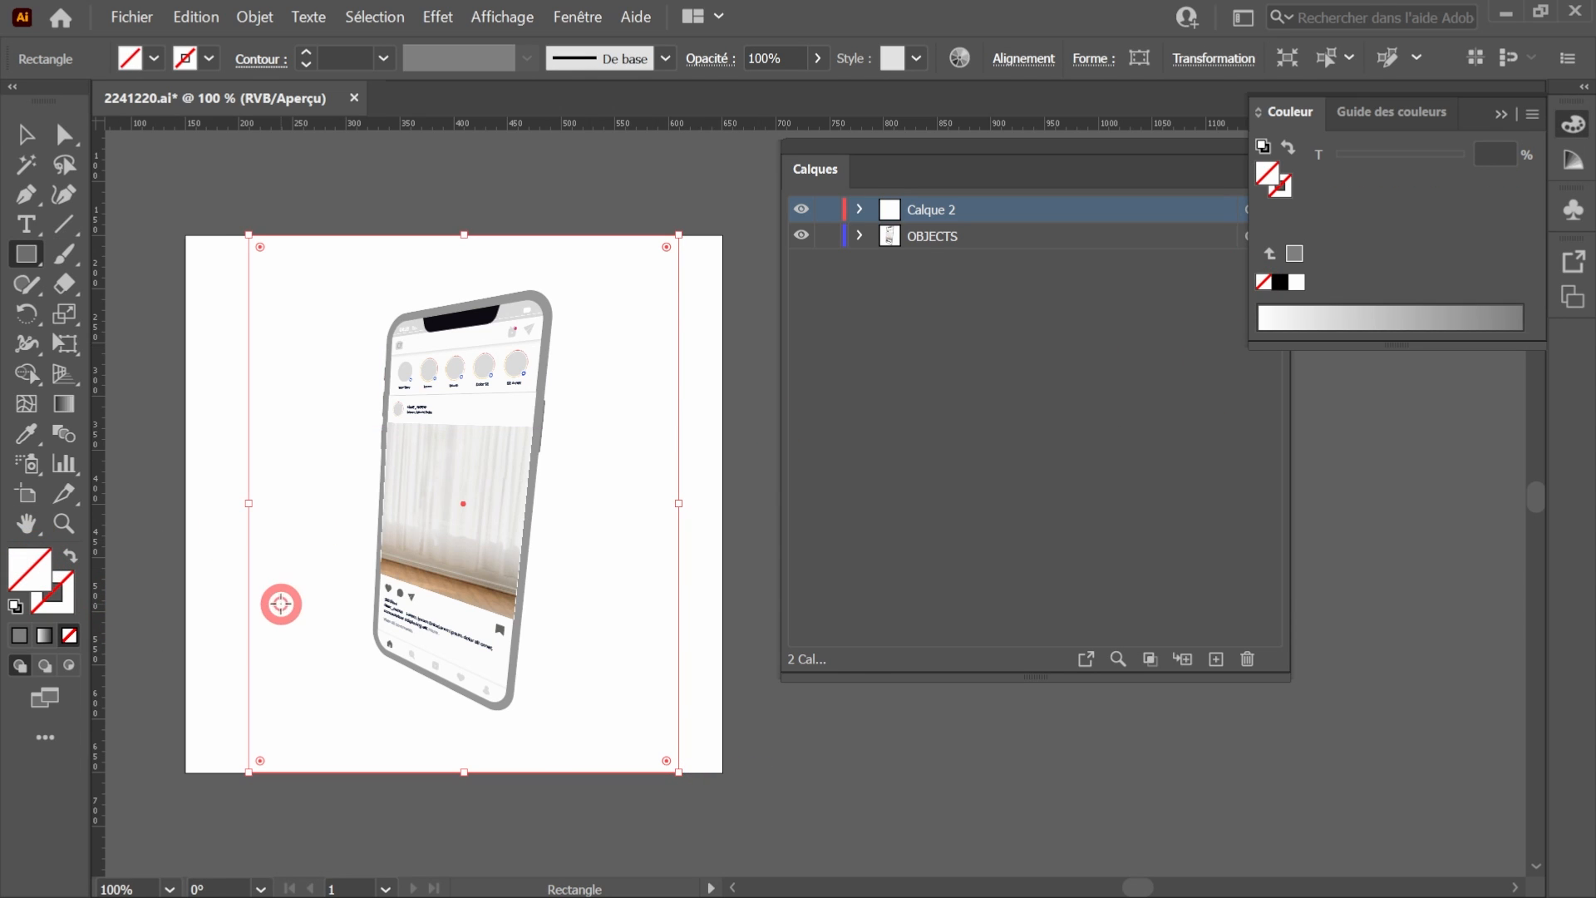
pyautogui.click(26, 134)
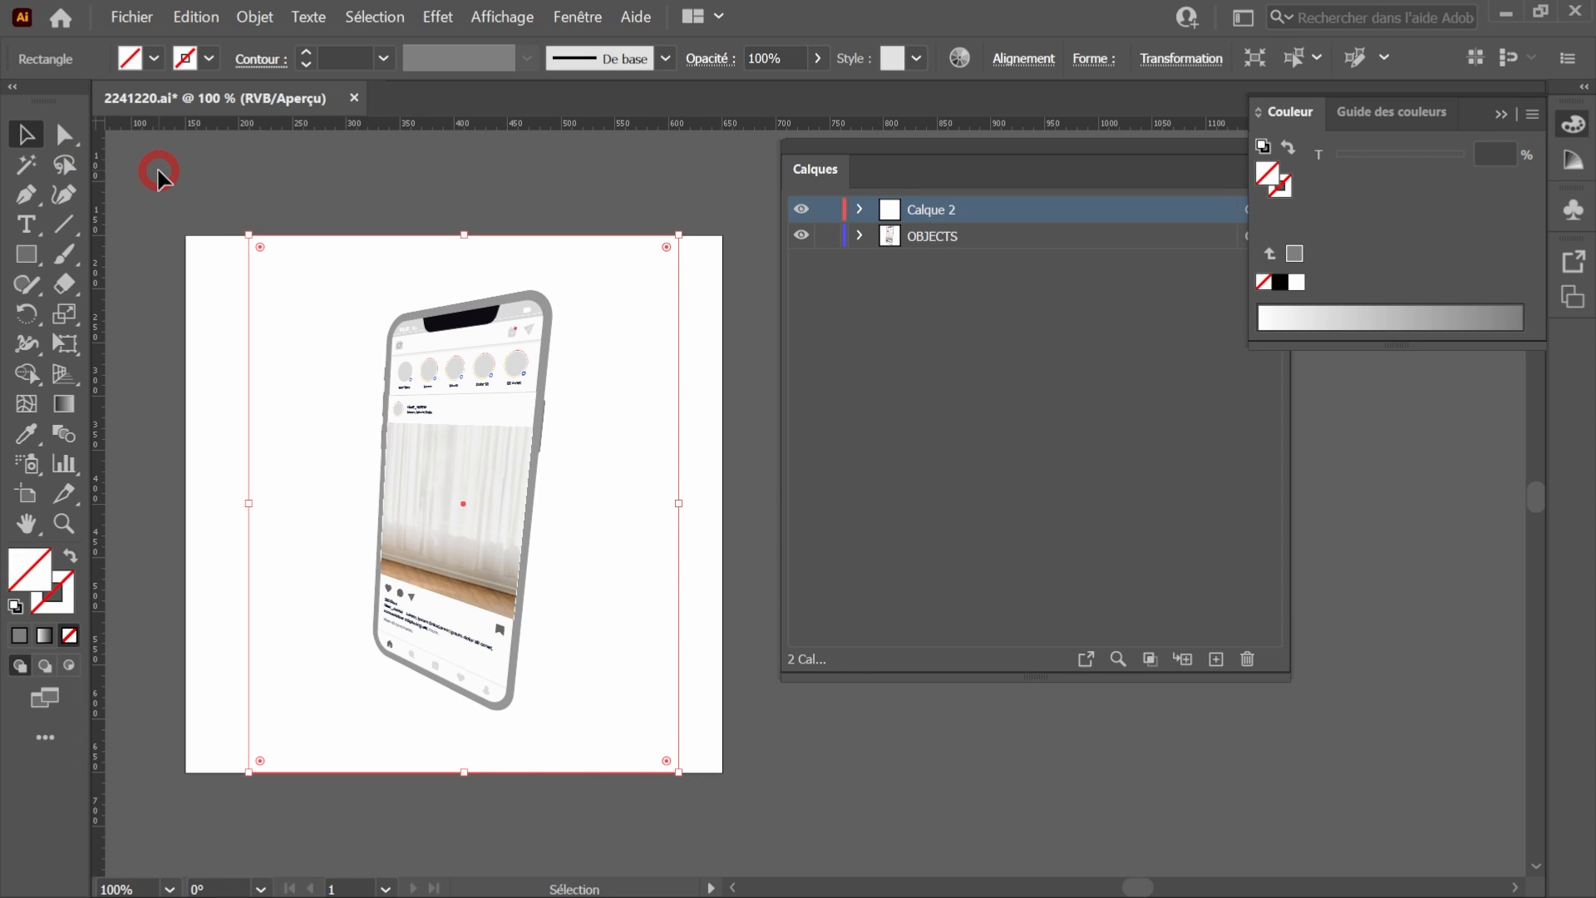
# Save the phone artwork as a new Illustrator file named Smartphone_2.ai in the 63_Instagram_saut folder, in Illustrator 2020 format.
pyautogui.click(131, 16)
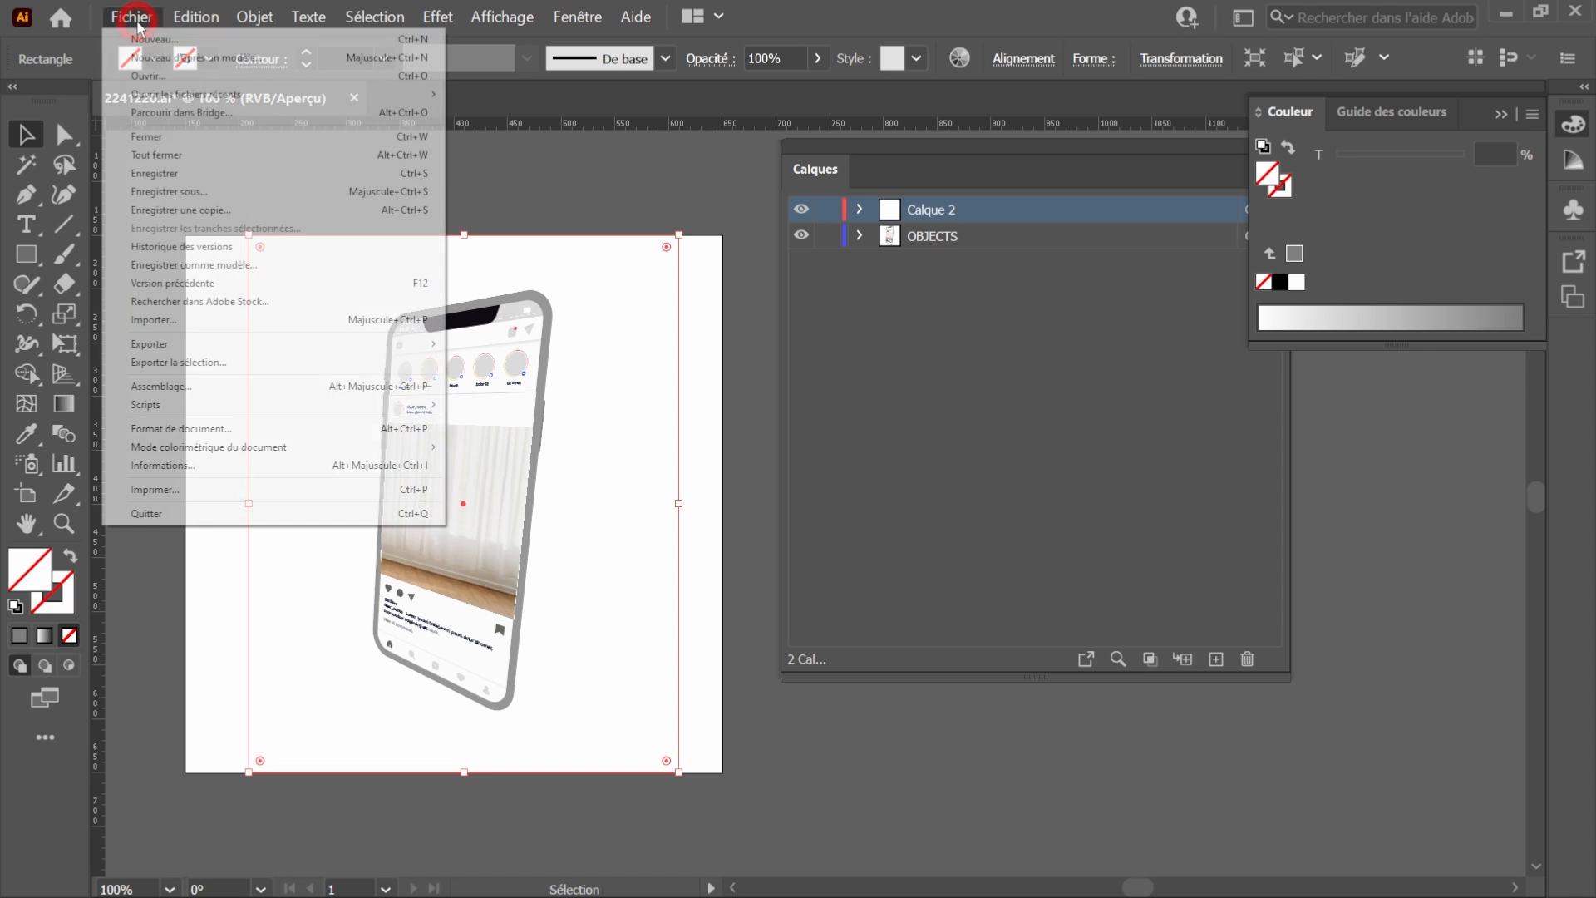
pyautogui.click(160, 191)
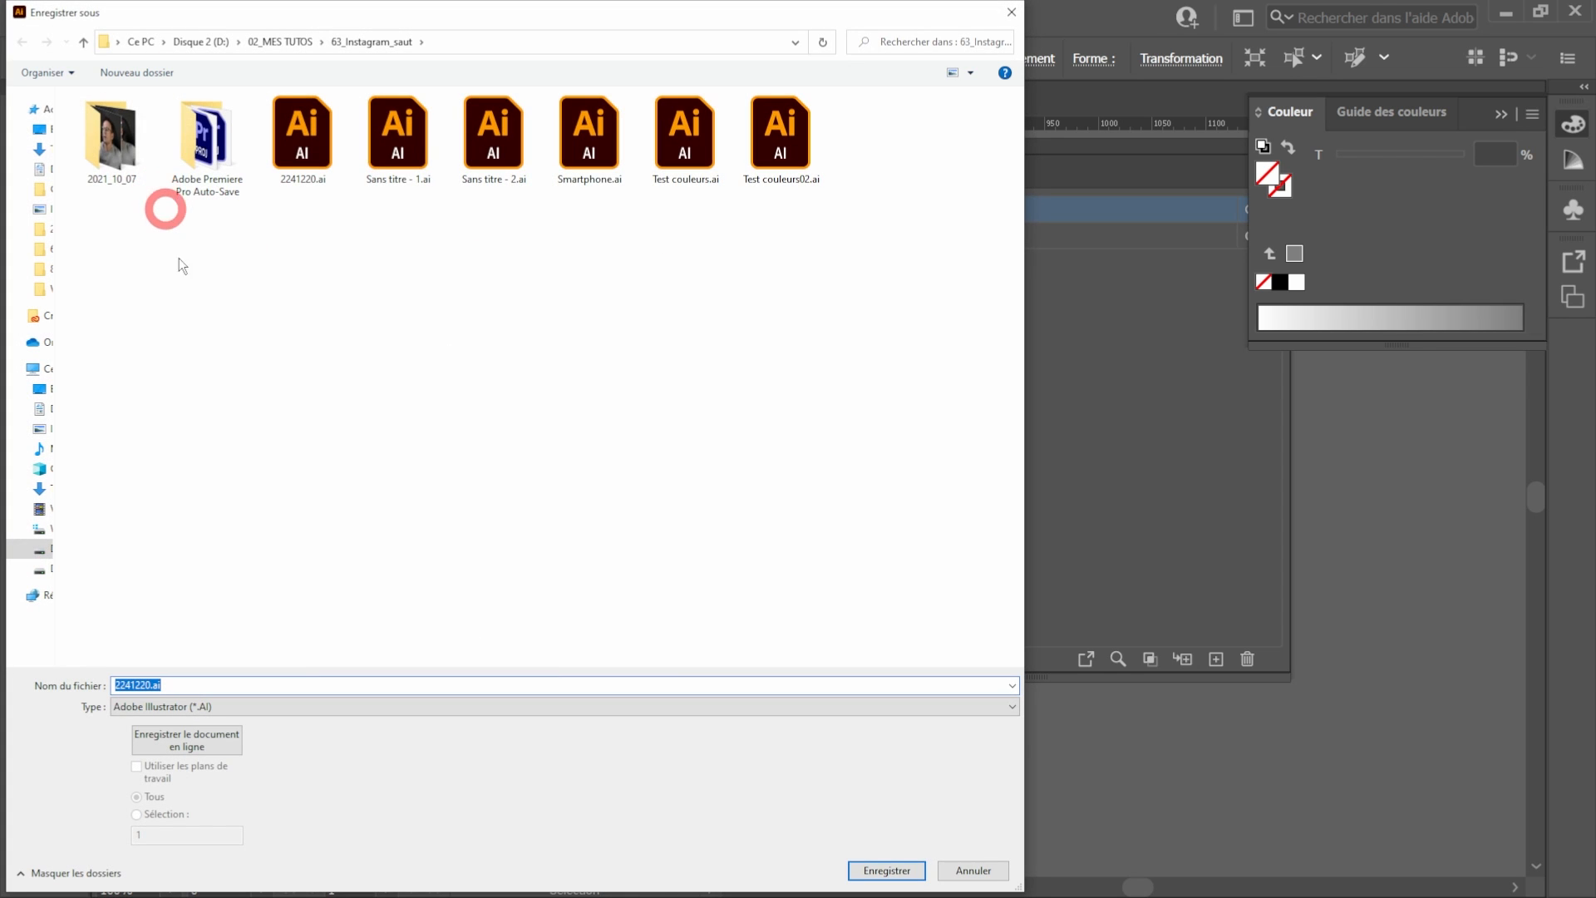
pyautogui.click(592, 142)
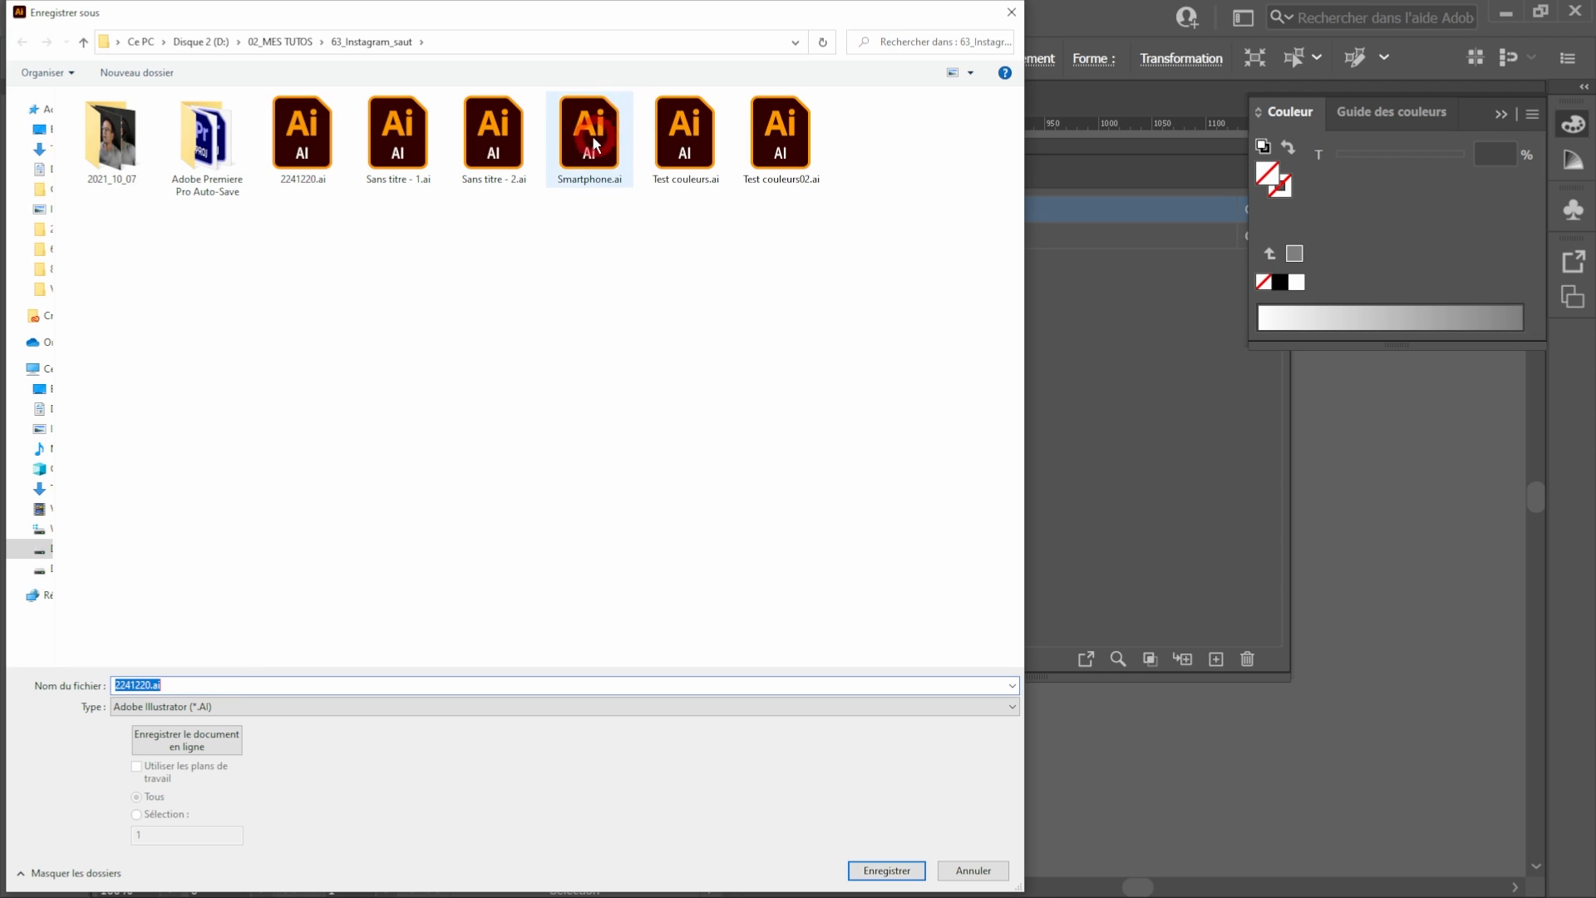
pyautogui.doubleClick(168, 686)
pyautogui.click(168, 686)
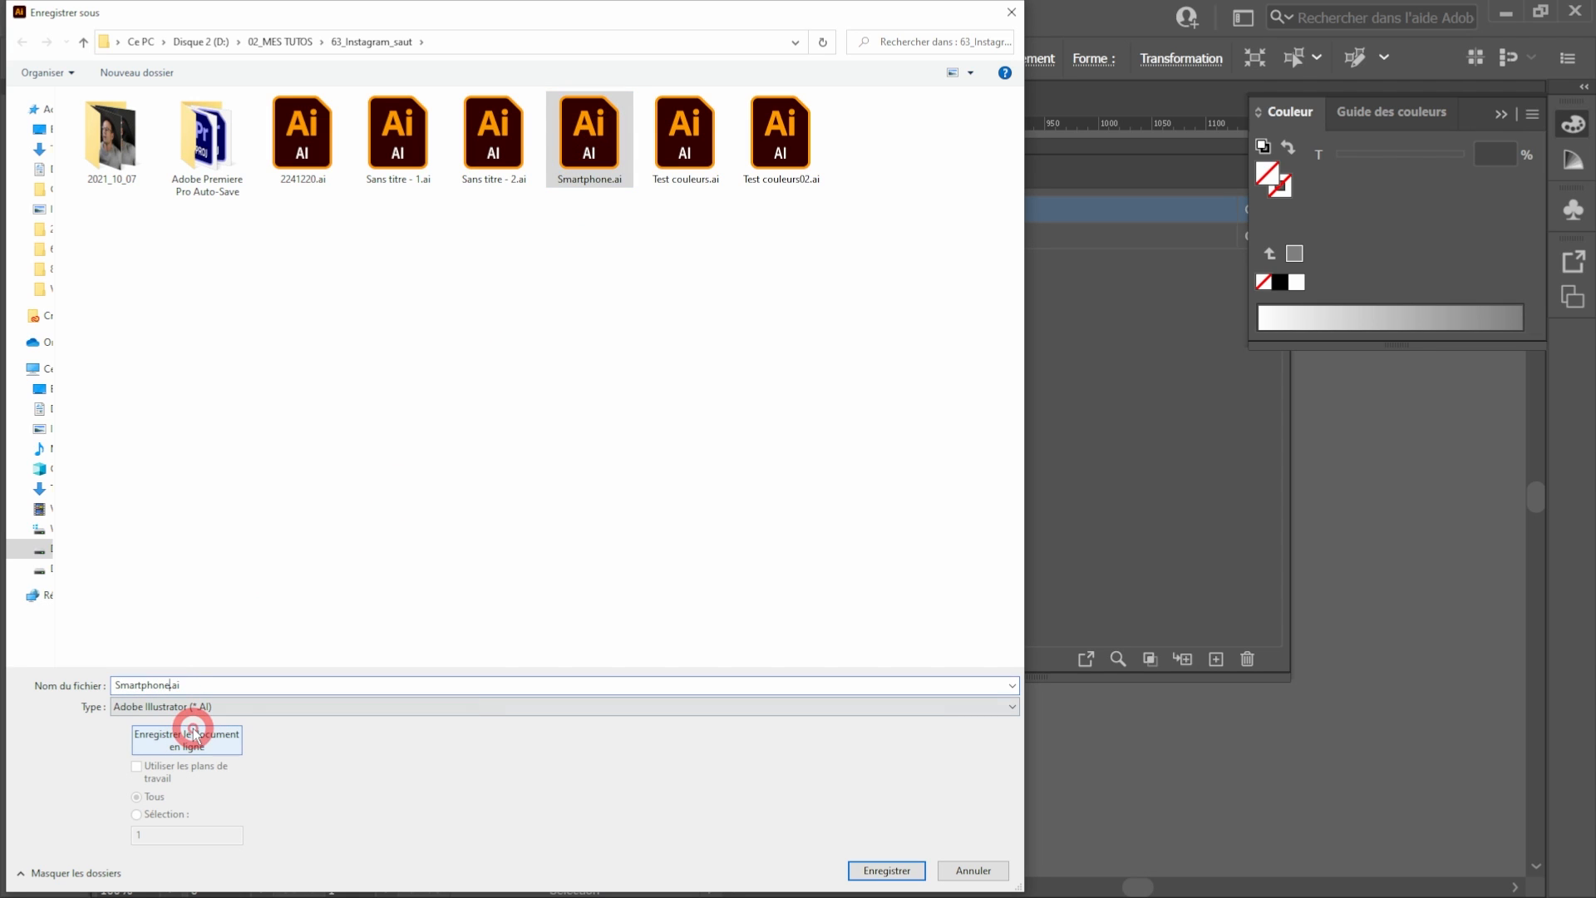
pyautogui.press('Return')
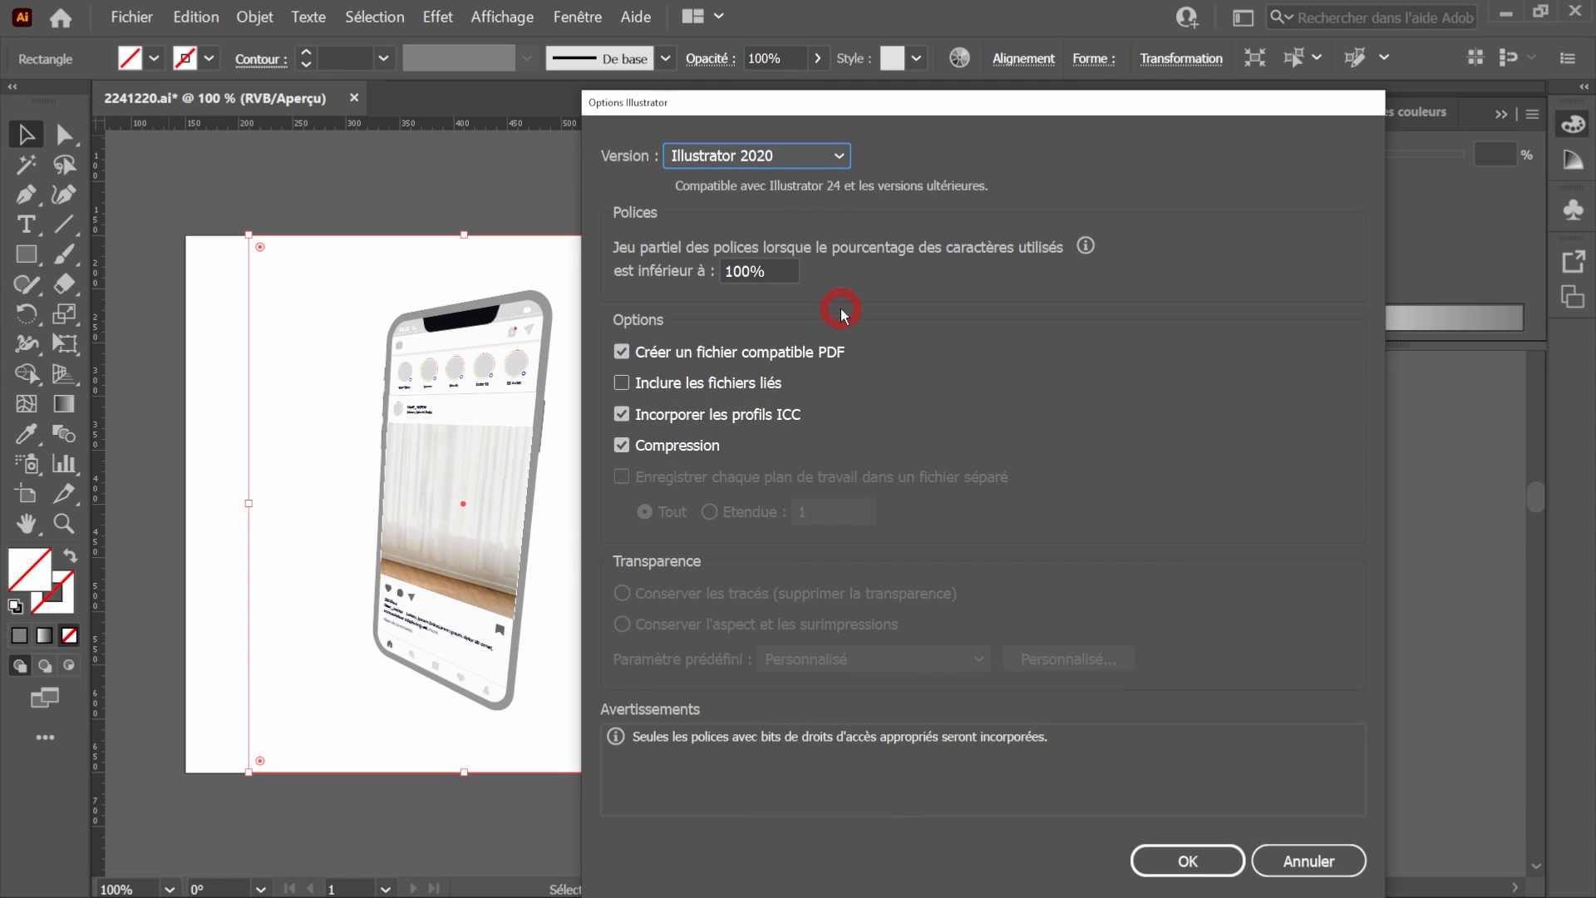
pyautogui.click(1175, 850)
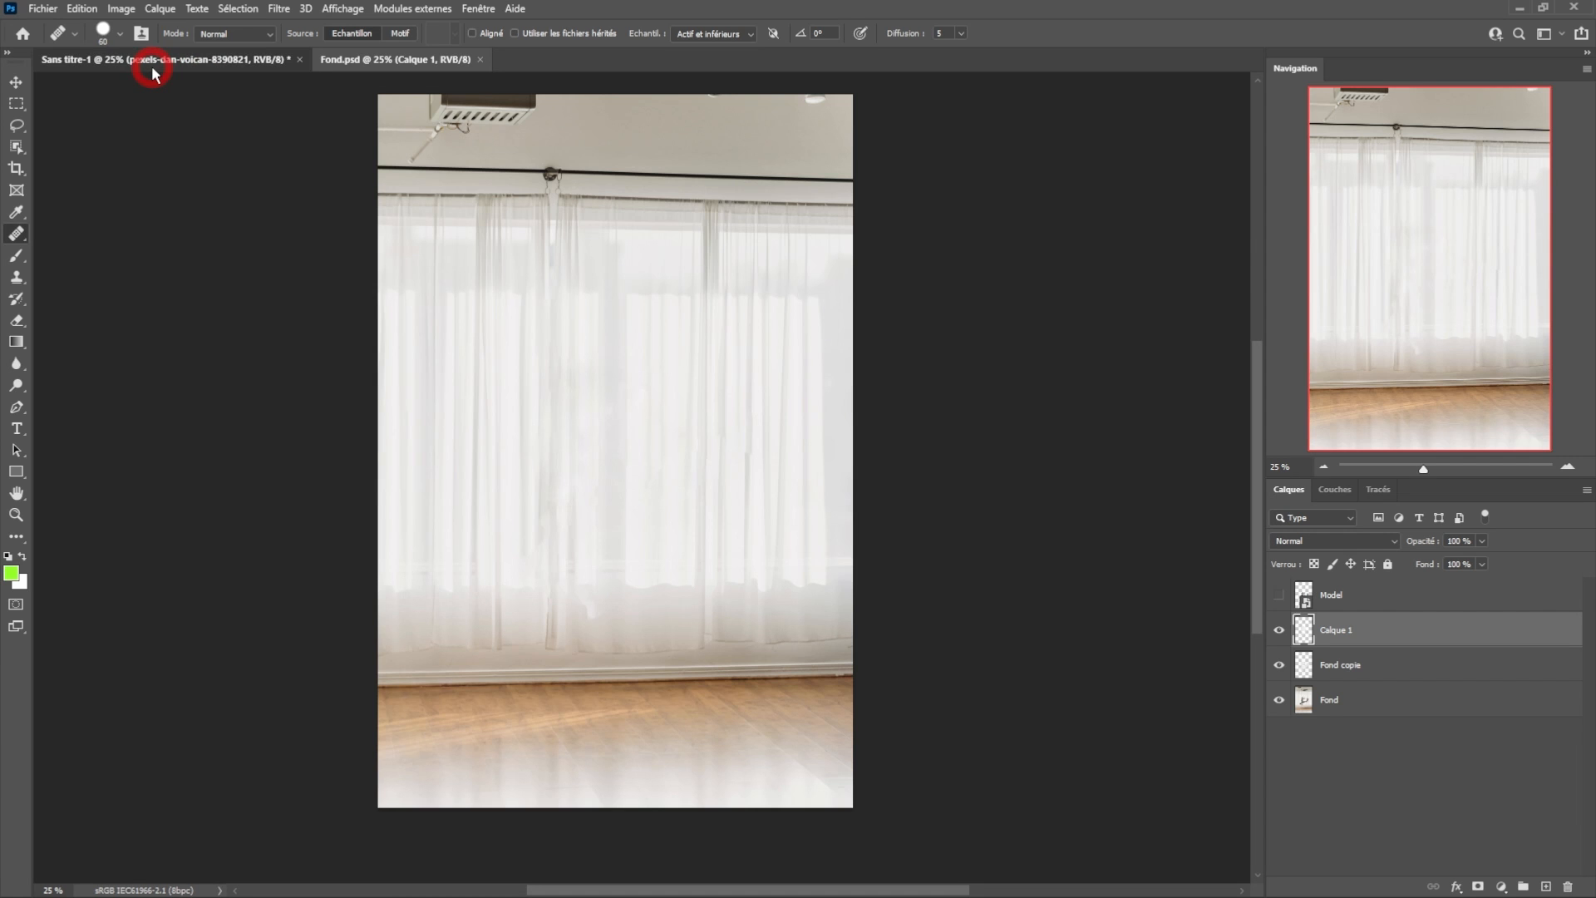
# Switch to the beach document in Photoshop and place Smartphone_2.ai as a linked smart object, changing its crop option.
pyautogui.click(152, 68)
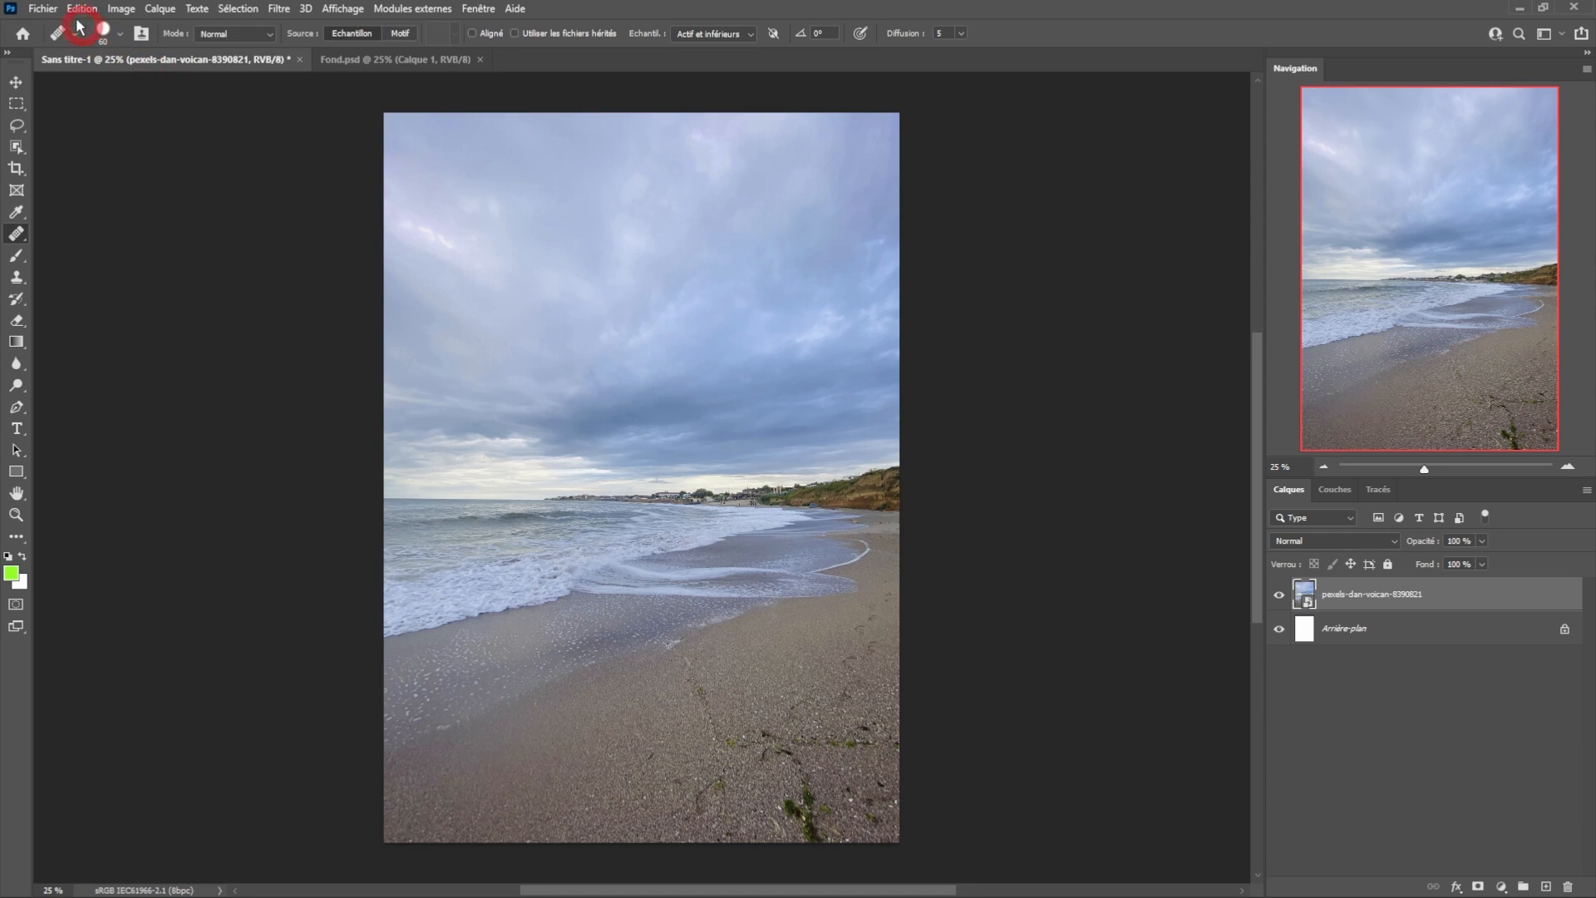
pyautogui.click(42, 8)
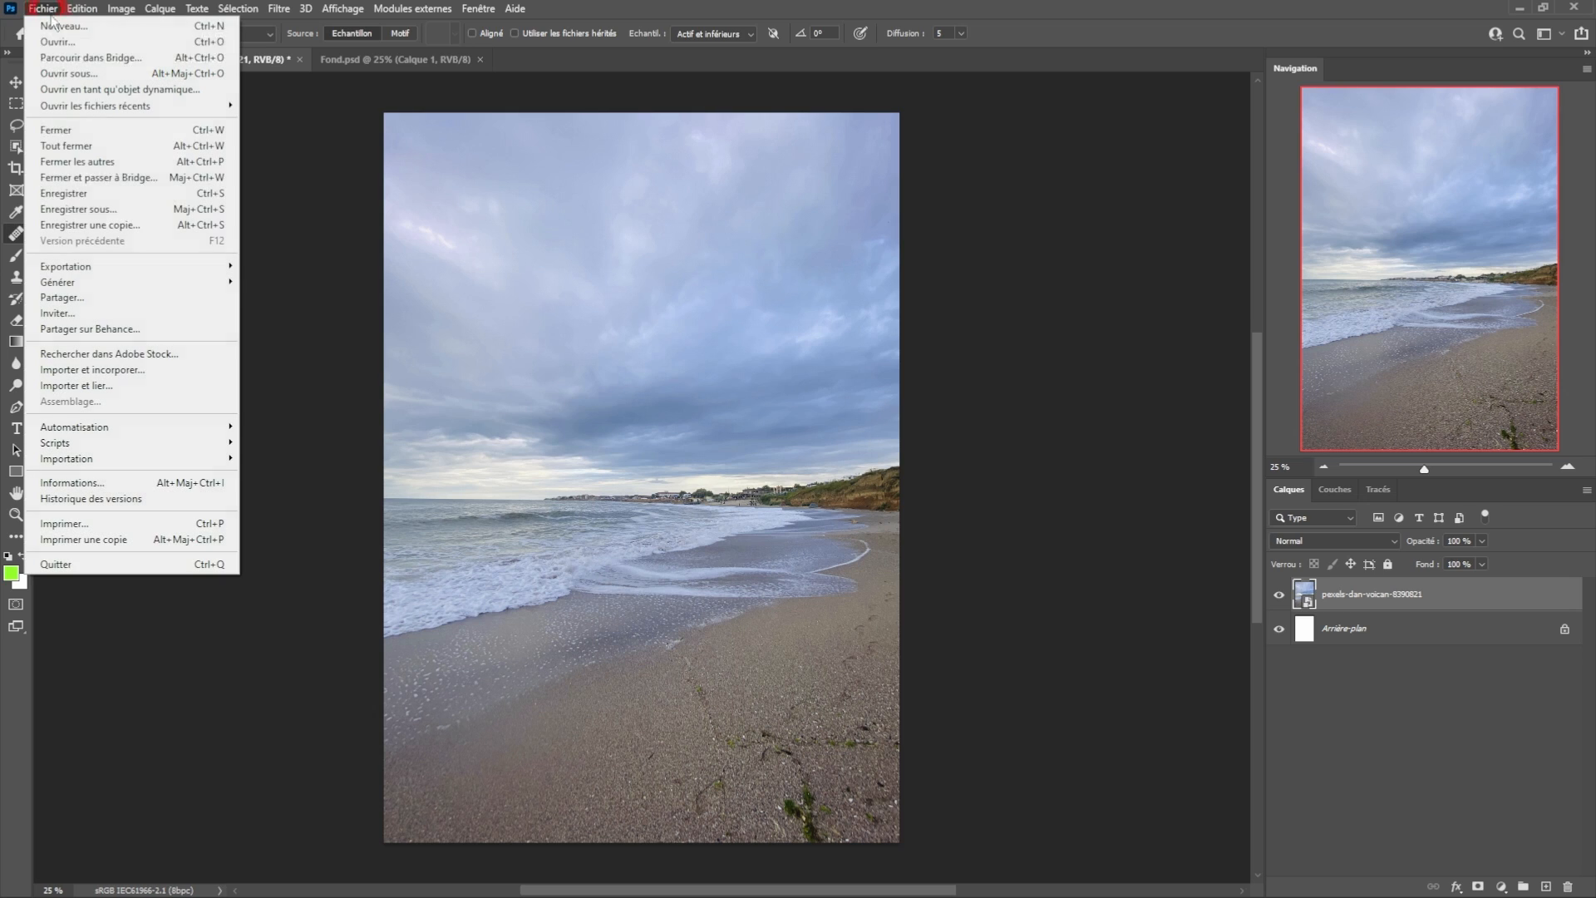
pyautogui.click(95, 389)
pyautogui.click(502, 495)
pyautogui.click(888, 671)
pyautogui.click(906, 210)
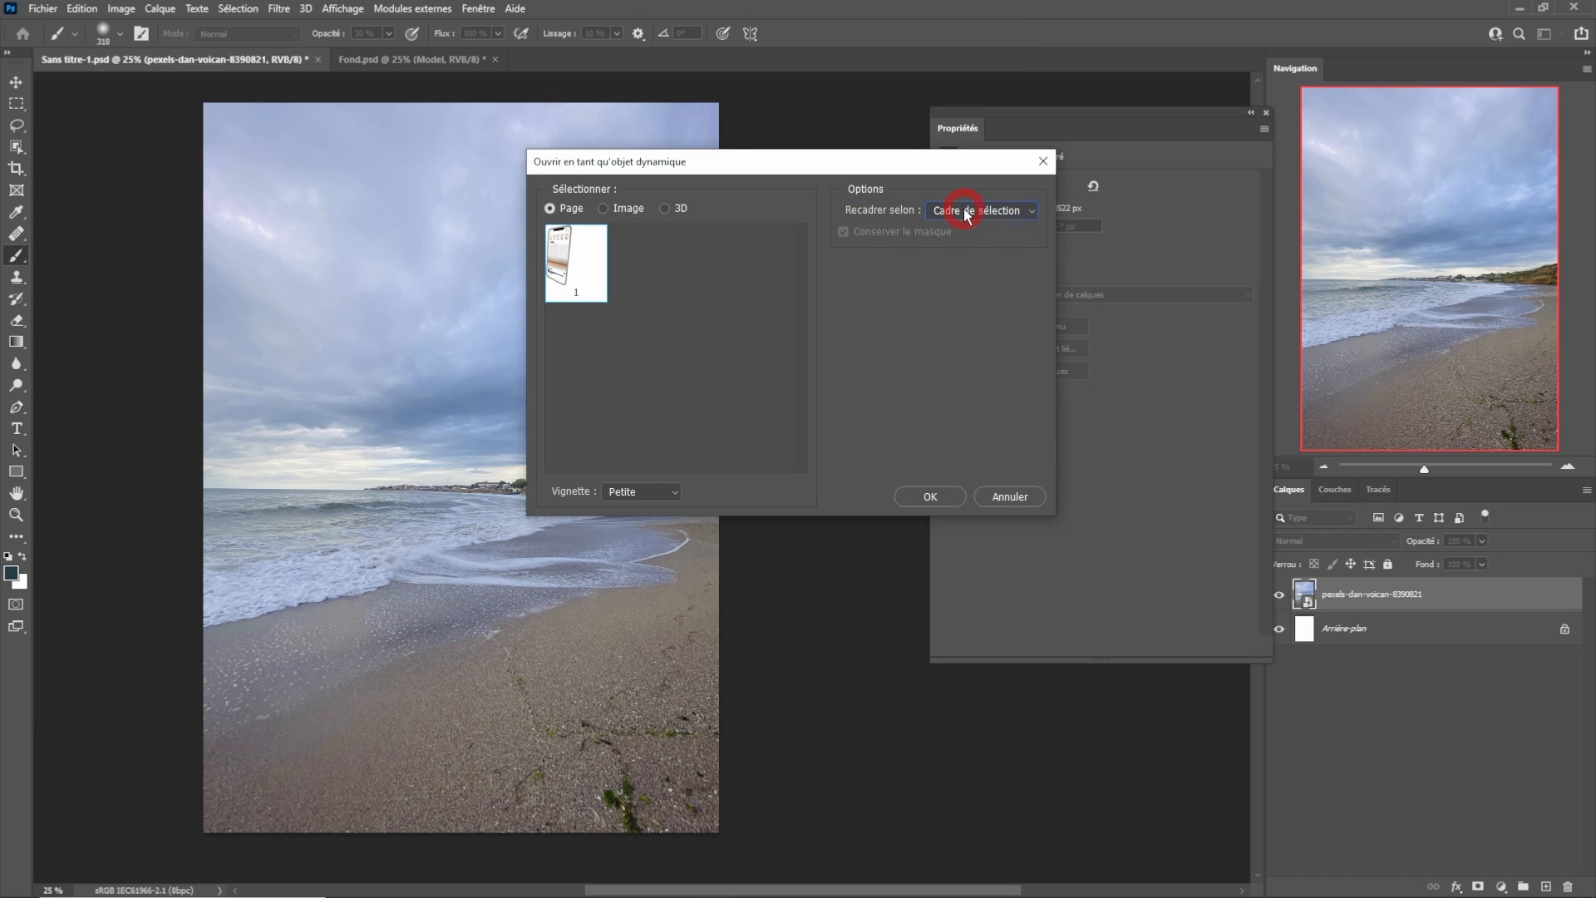
pyautogui.click(949, 314)
pyautogui.click(924, 496)
# Scale the placed phone to about 132% and position it over the shoreline just right of the picture's centre.
pyautogui.moveTo(587, 256); pyautogui.dragTo(647, 166)
pyautogui.moveTo(329, 681); pyautogui.dragTo(300, 727)
pyautogui.moveTo(535, 446); pyautogui.dragTo(580, 468)
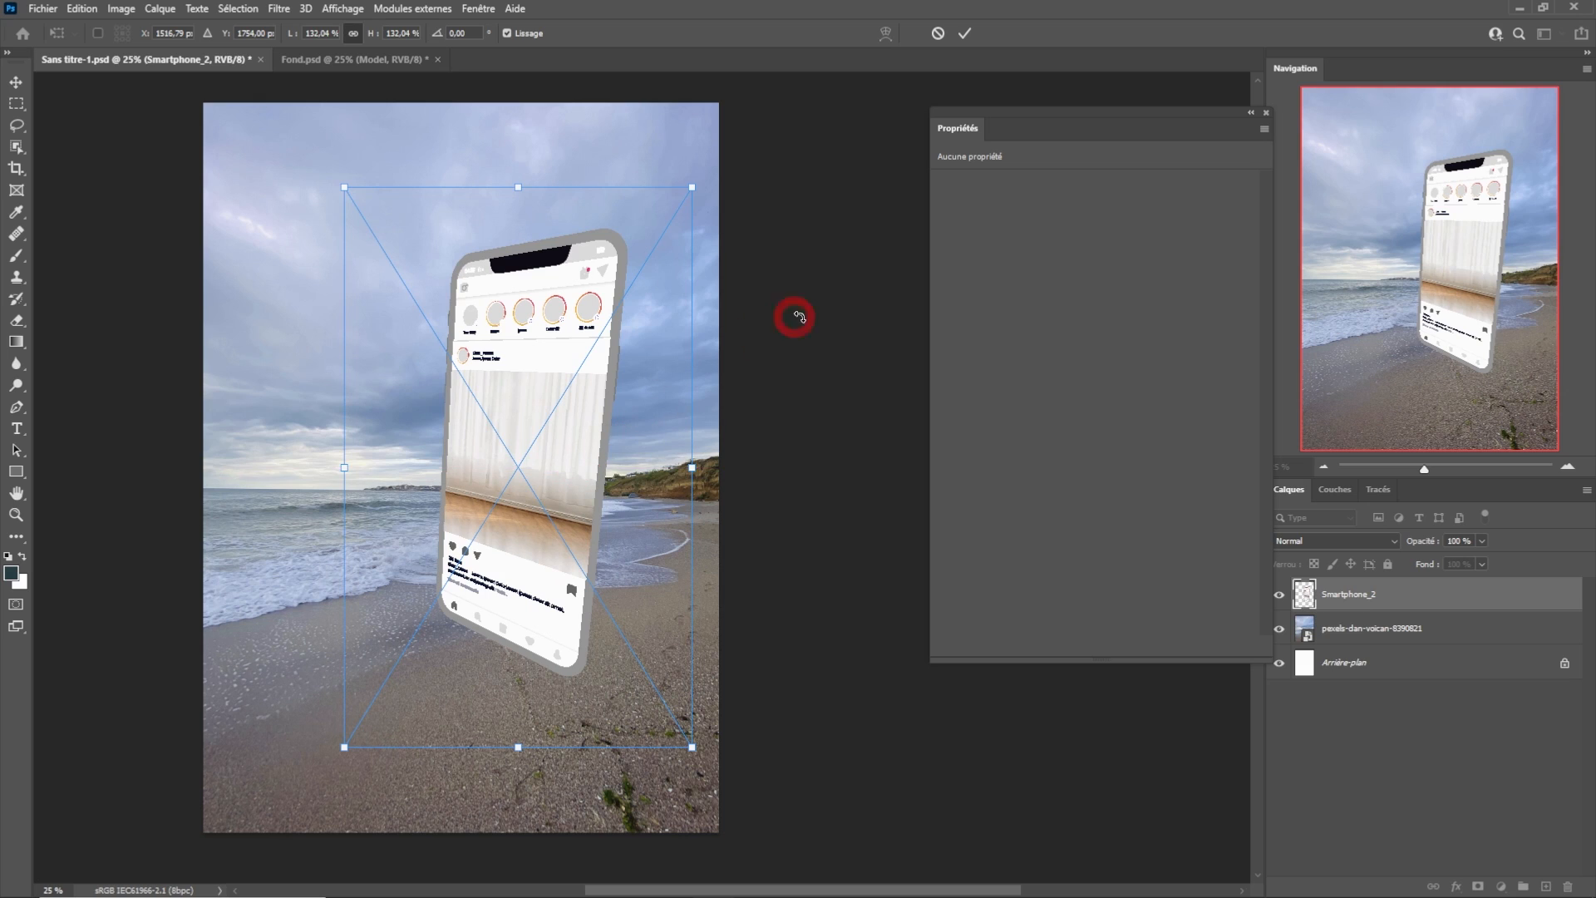
pyautogui.click(965, 33)
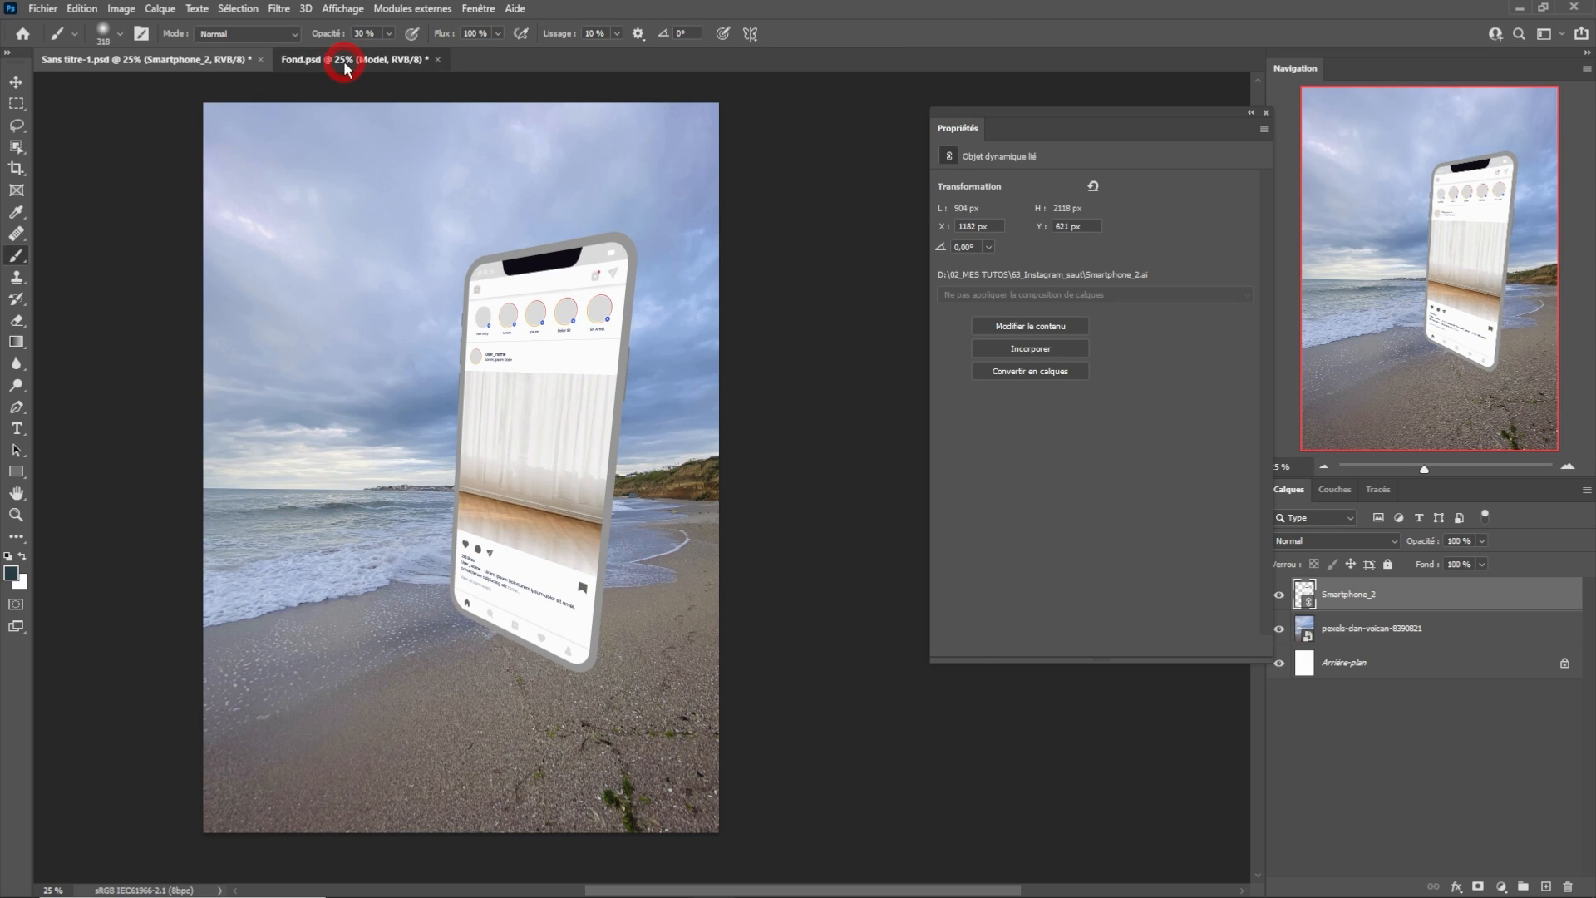
# Bring the dancer's Model layer from Fond.psd into the beach document and position her across the phone's left edge.
pyautogui.click(345, 63)
pyautogui.click(1281, 595)
pyautogui.click(1281, 595)
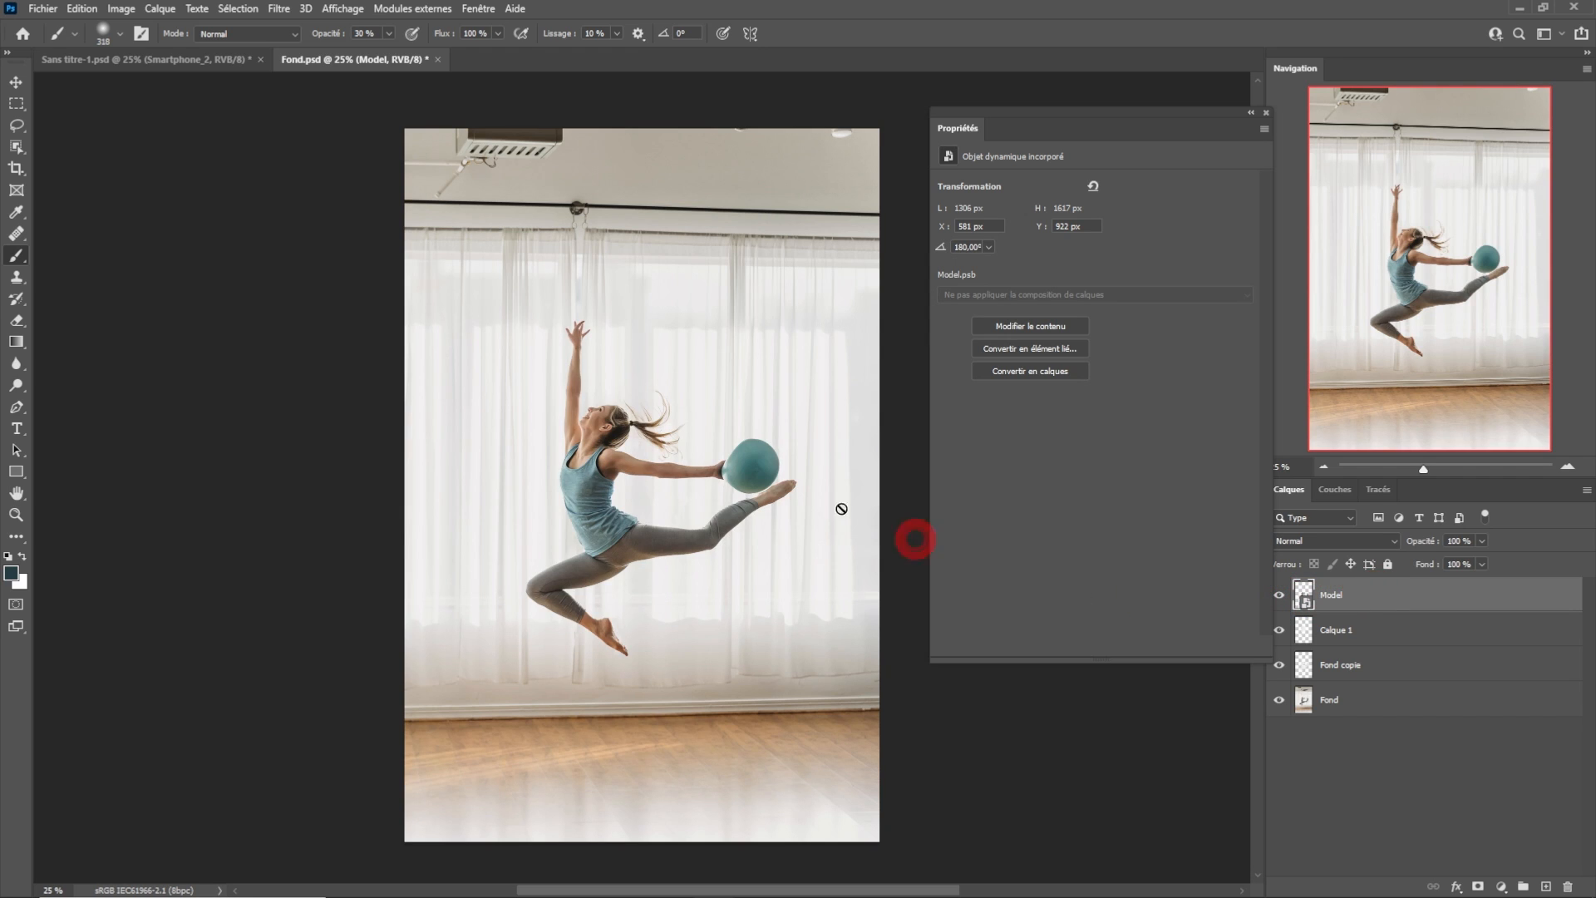
pyautogui.click(17, 79)
pyautogui.moveTo(582, 504); pyautogui.dragTo(420, 384)
pyautogui.moveTo(450, 535); pyautogui.dragTo(391, 482)
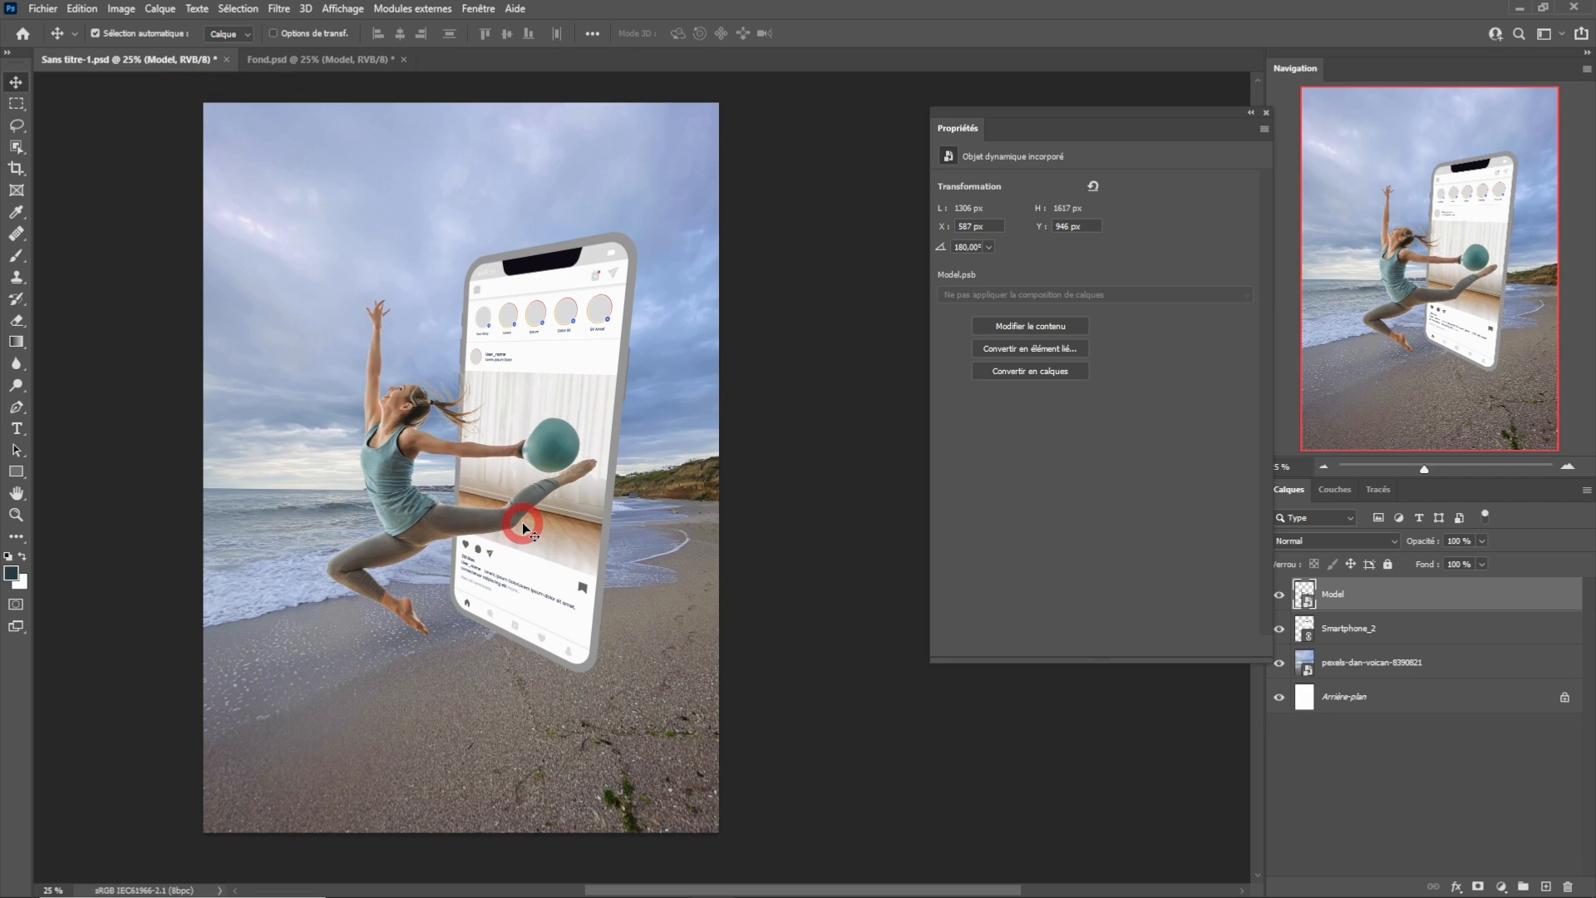
# Scale the dancer down to about 831 × 1029 px and position her so she leaps out of the phone's screen.
pyautogui.hotkey('ctrl', 't')
pyautogui.moveTo(596, 300); pyautogui.dragTo(554, 351)
pyautogui.moveTo(436, 489); pyautogui.dragTo(442, 473)
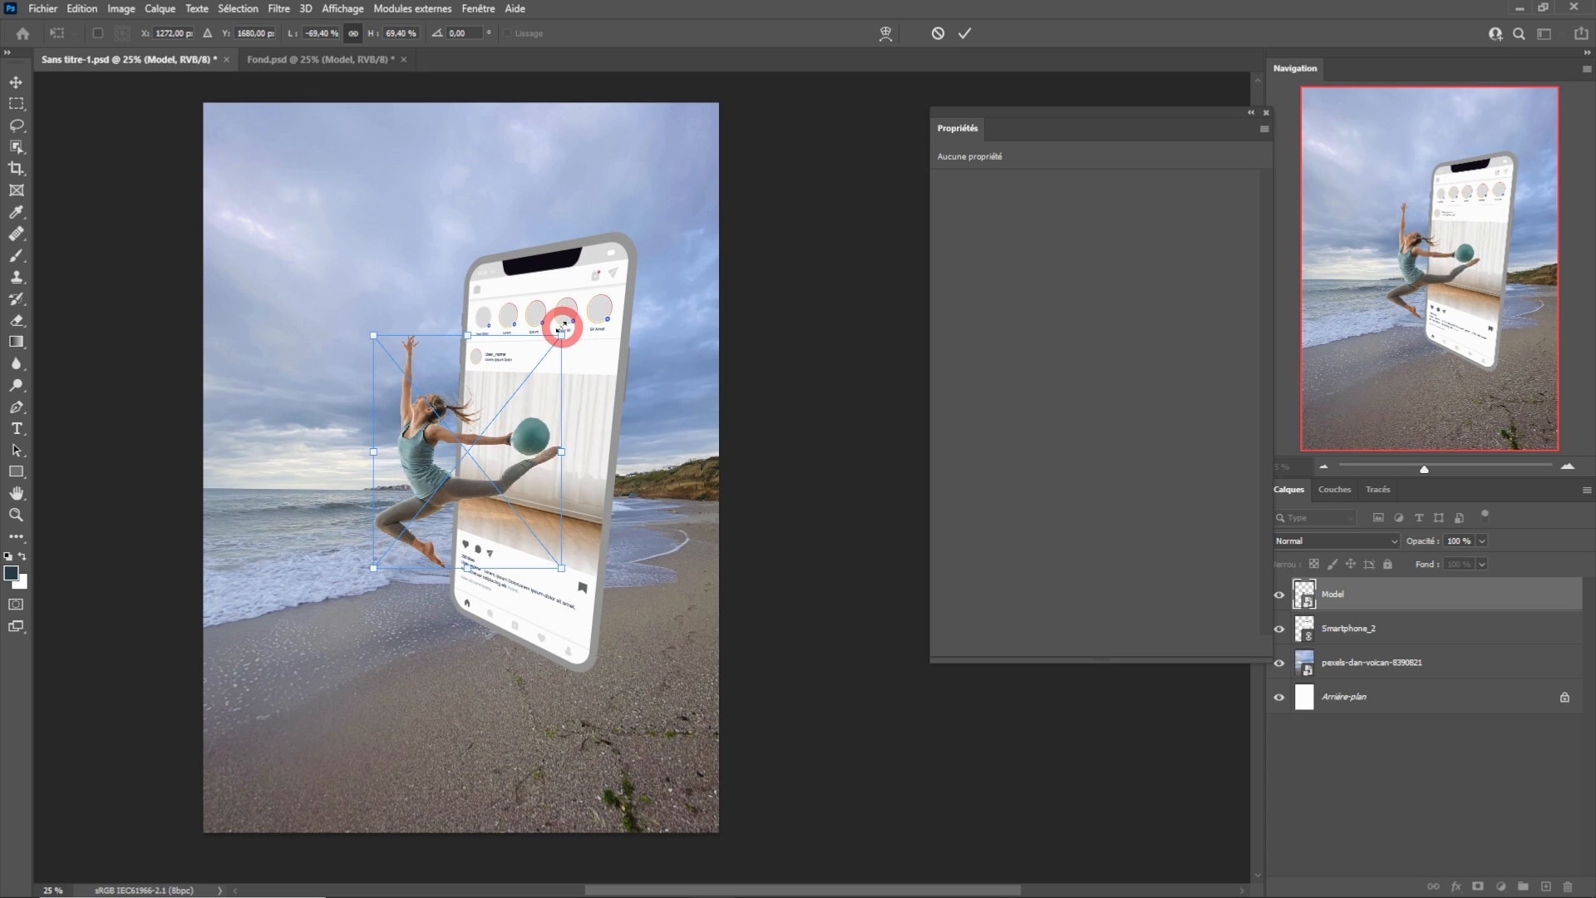
pyautogui.click(964, 33)
# Examine the dancer against the phone and beach up close and in the overall composition.
pyautogui.keyDown('ctrl'); pyautogui.click(604, 430); pyautogui.keyUp('ctrl')
pyautogui.keyDown('ctrl'); pyautogui.click(605, 430); pyautogui.keyUp('ctrl')
pyautogui.keyDown('ctrl'); pyautogui.click(606, 431); pyautogui.keyUp('ctrl')
pyautogui.hscroll(-4, 571, 466)
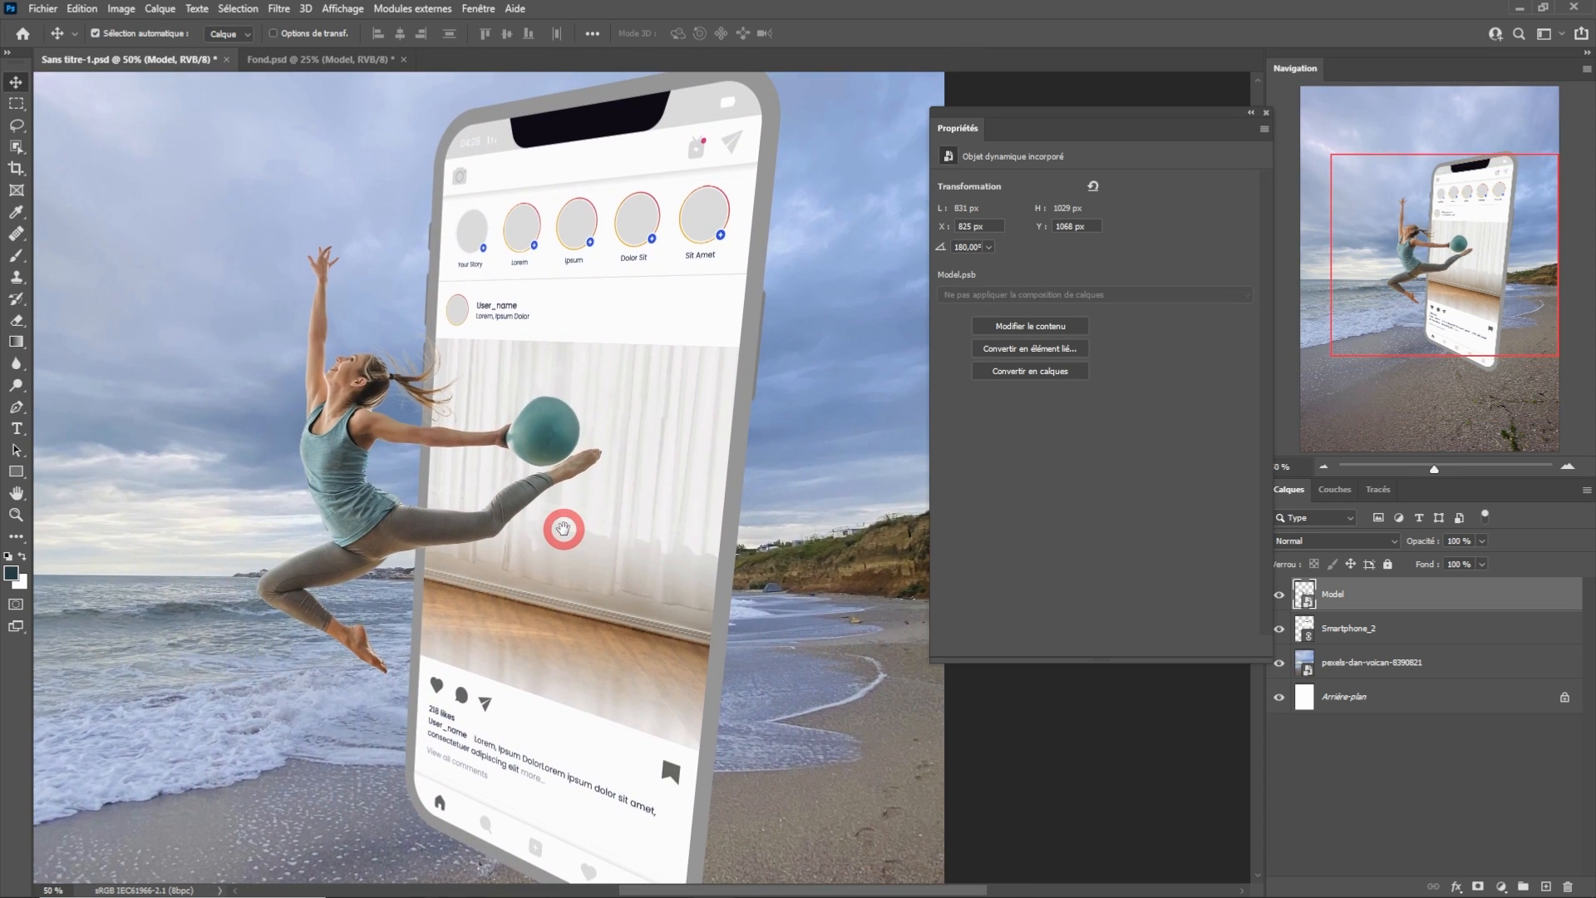
pyautogui.hotkey('ctrl', '+')
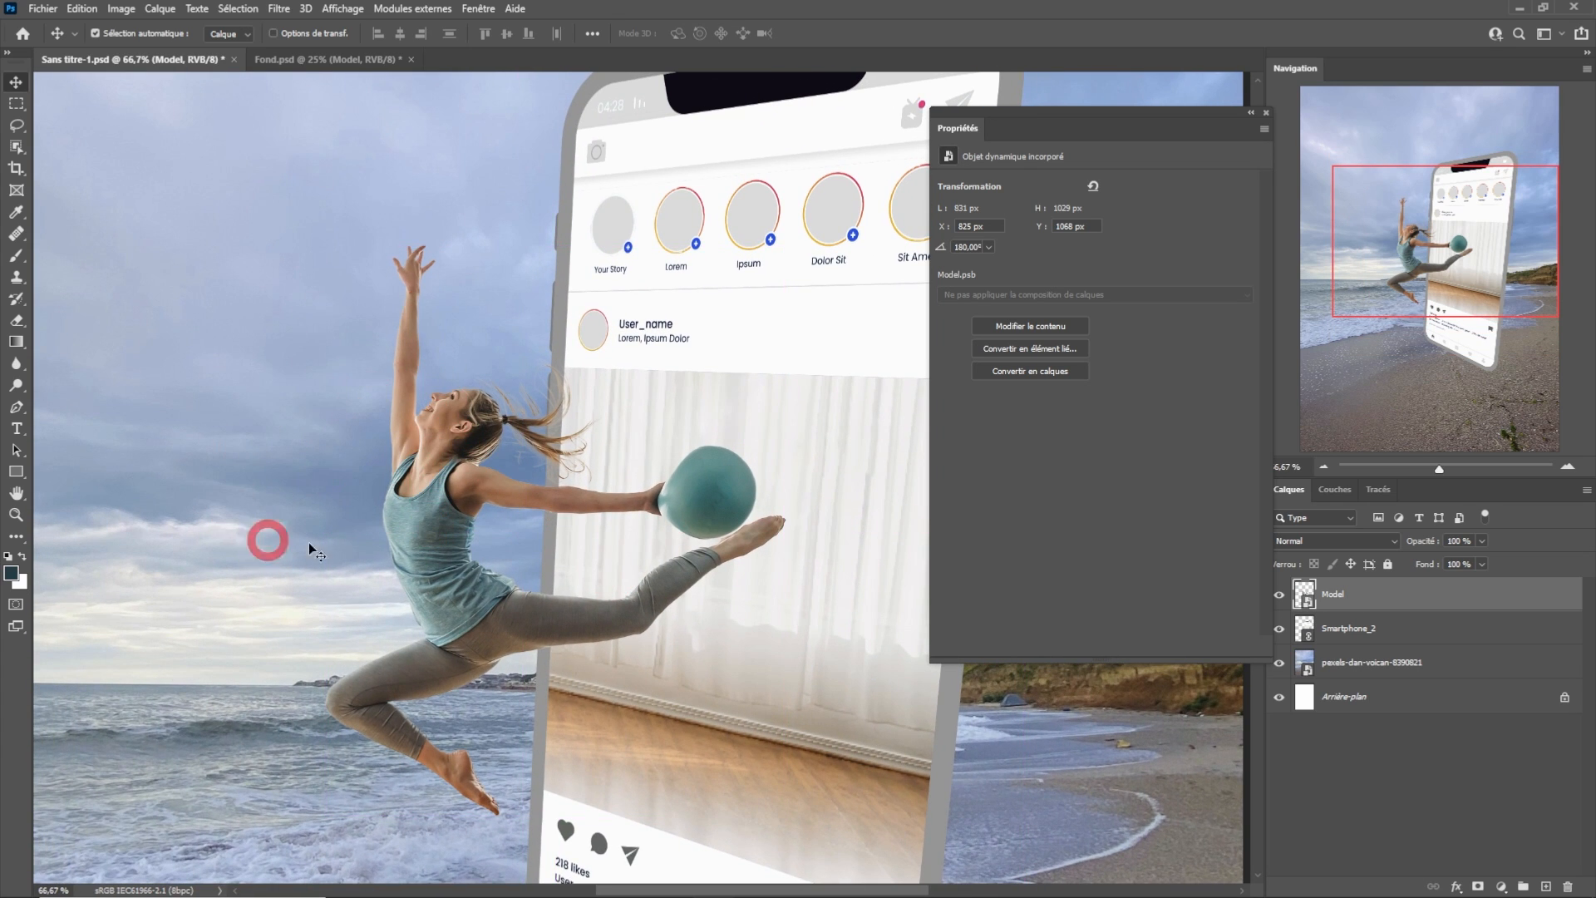
pyautogui.keyDown('alt'); pyautogui.click(553, 540); pyautogui.keyUp('alt')
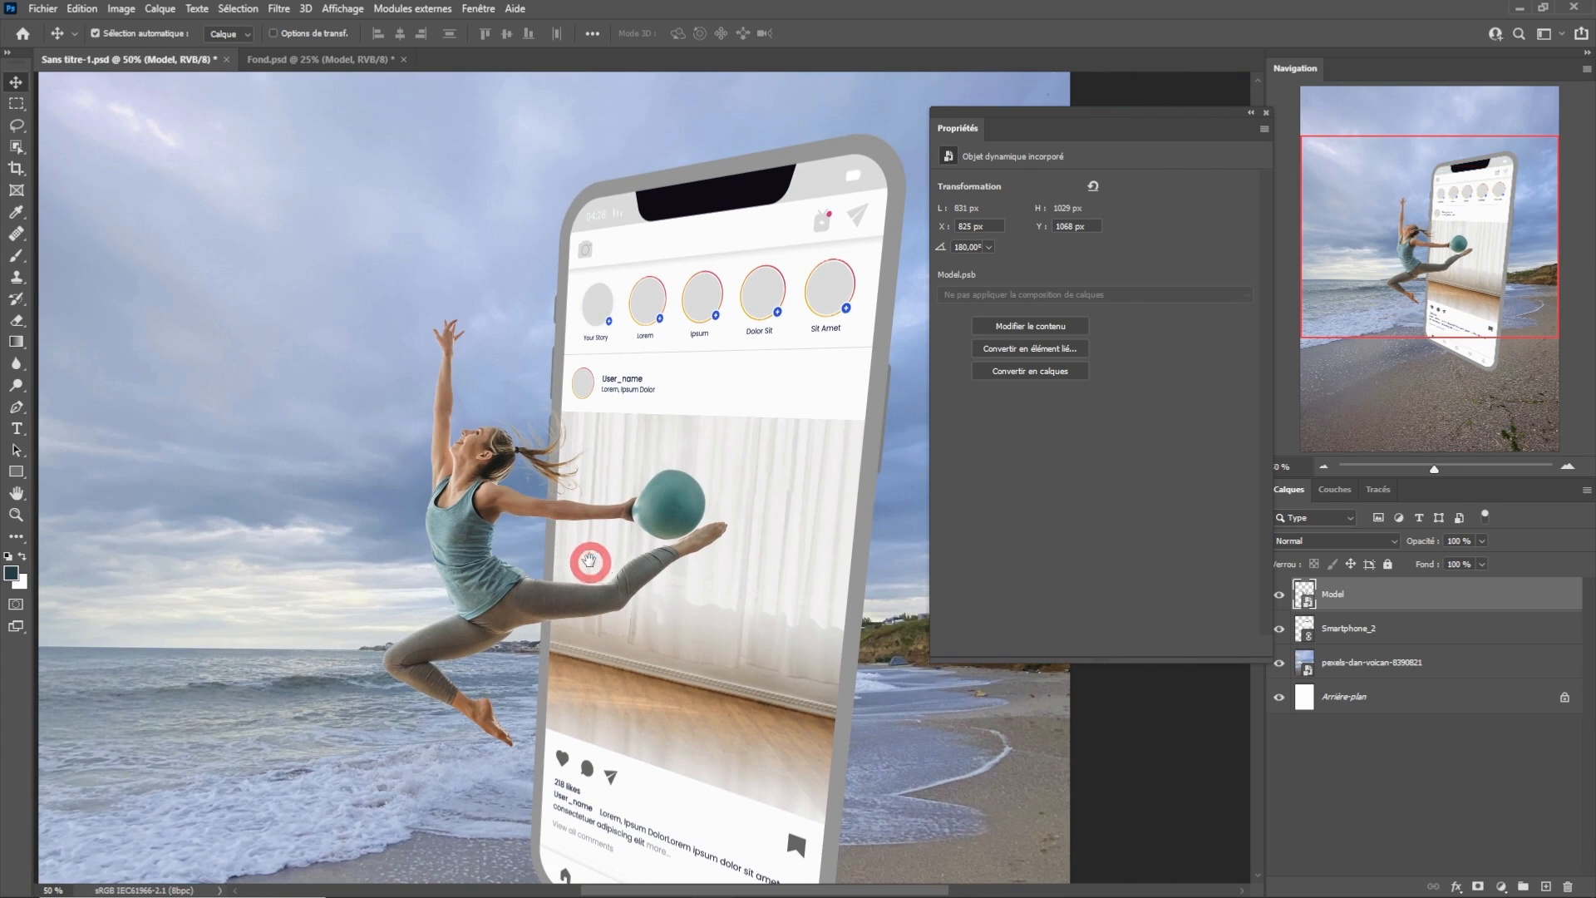
pyautogui.keyDown('alt'); pyautogui.click(578, 551); pyautogui.keyUp('alt')
pyautogui.click(491, 481)
pyautogui.keyDown('alt'); pyautogui.click(499, 485); pyautogui.keyUp('alt')
pyautogui.click(369, 162)
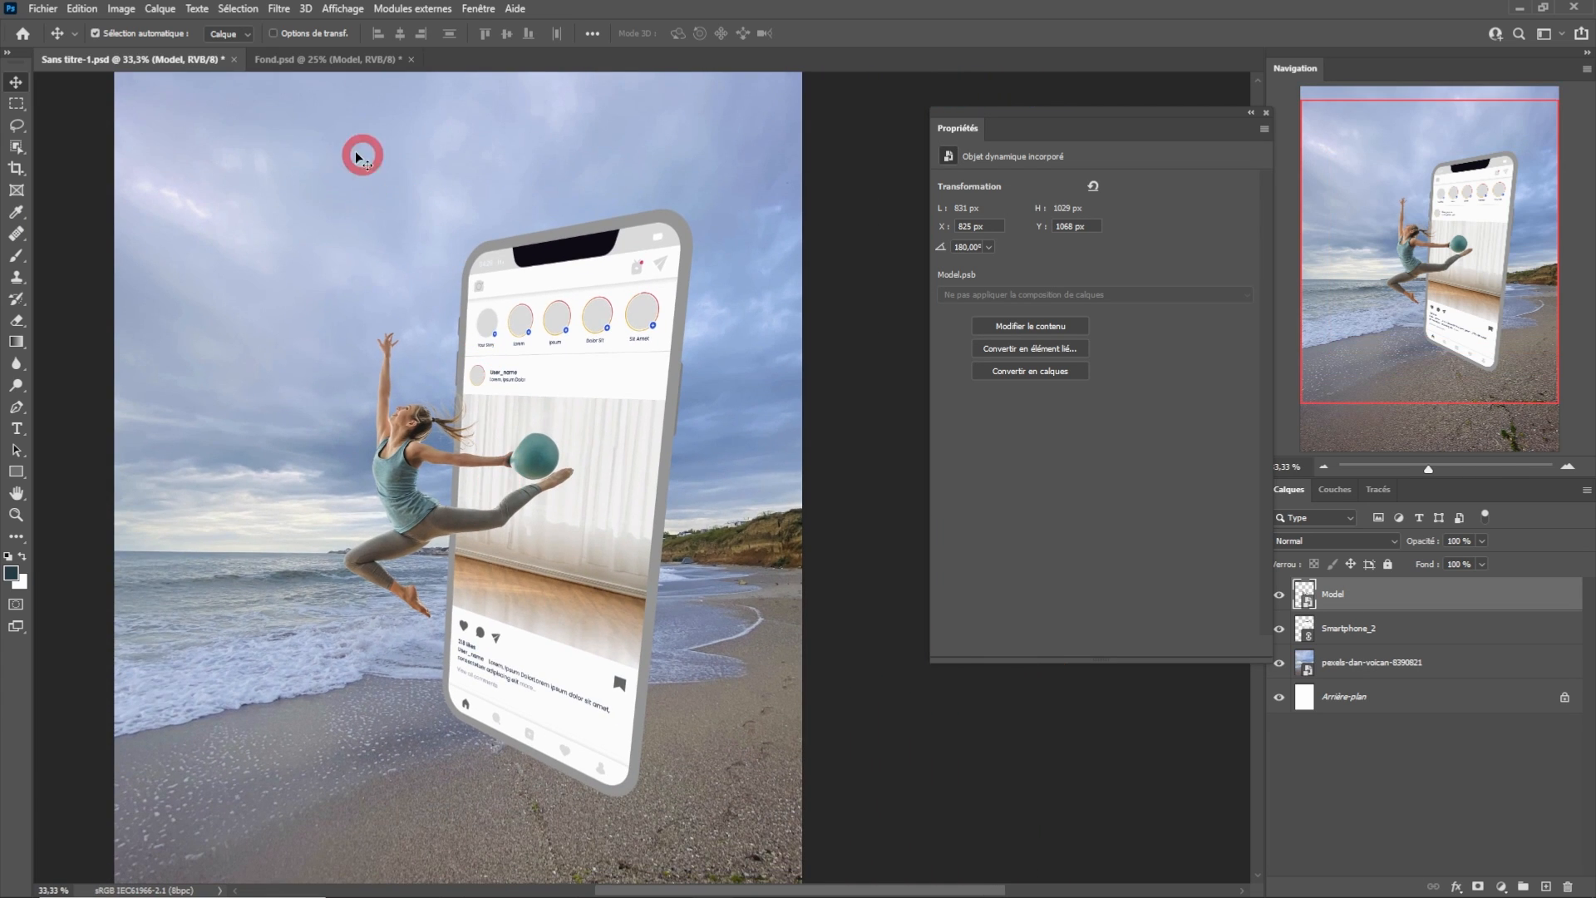
pyautogui.click(415, 499)
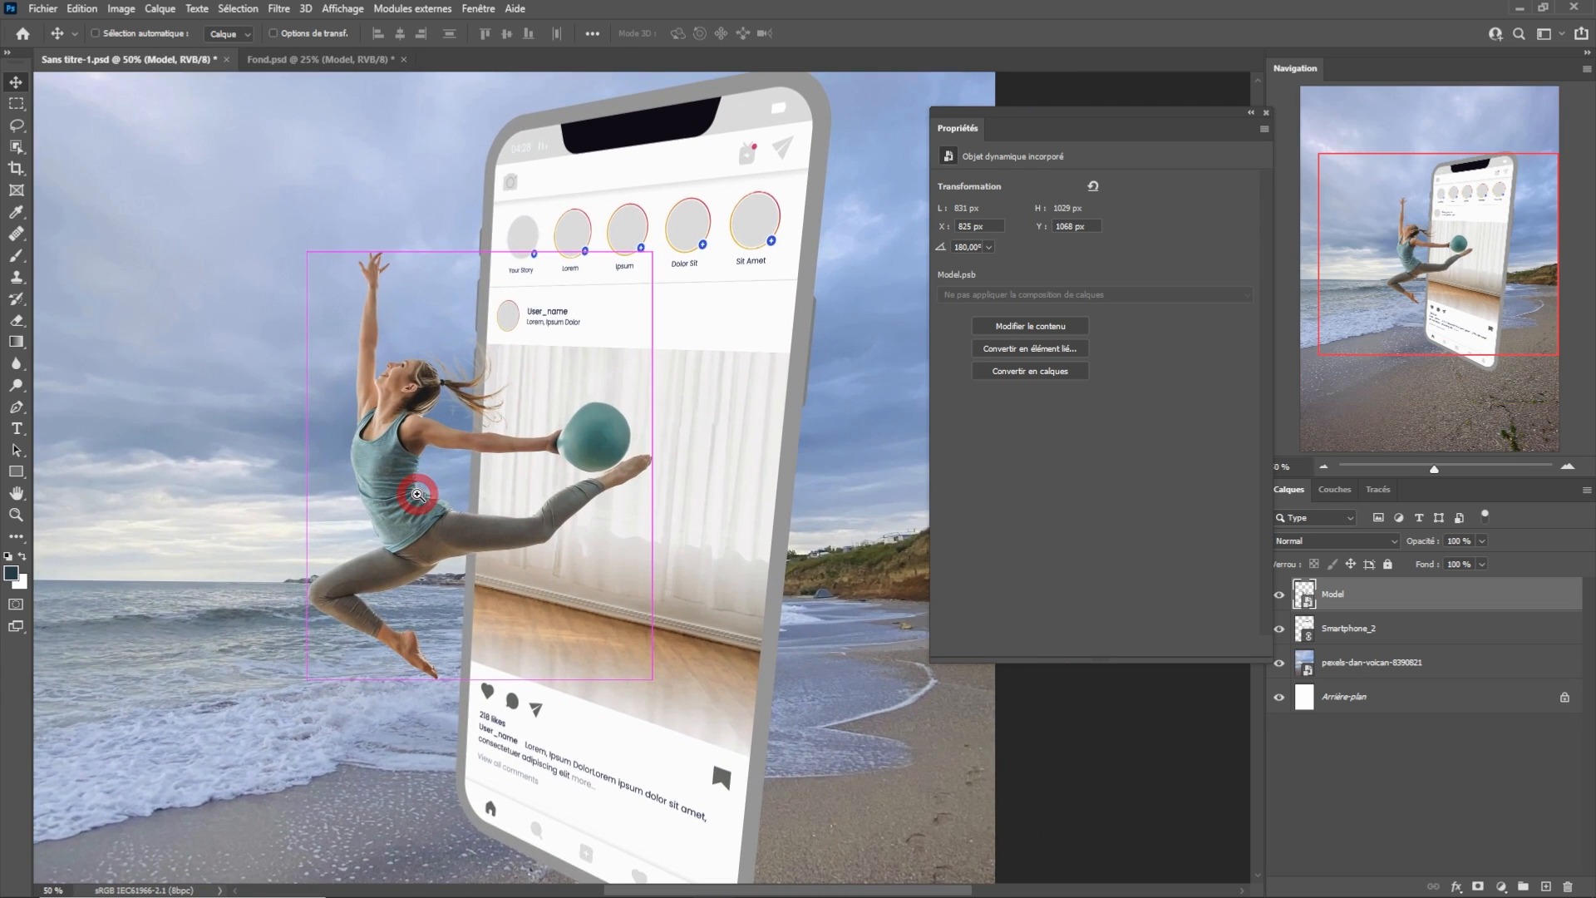
# Add a Selective Color adjustment layer above the Model layer and clip it to the dancer.
pyautogui.click(1232, 549)
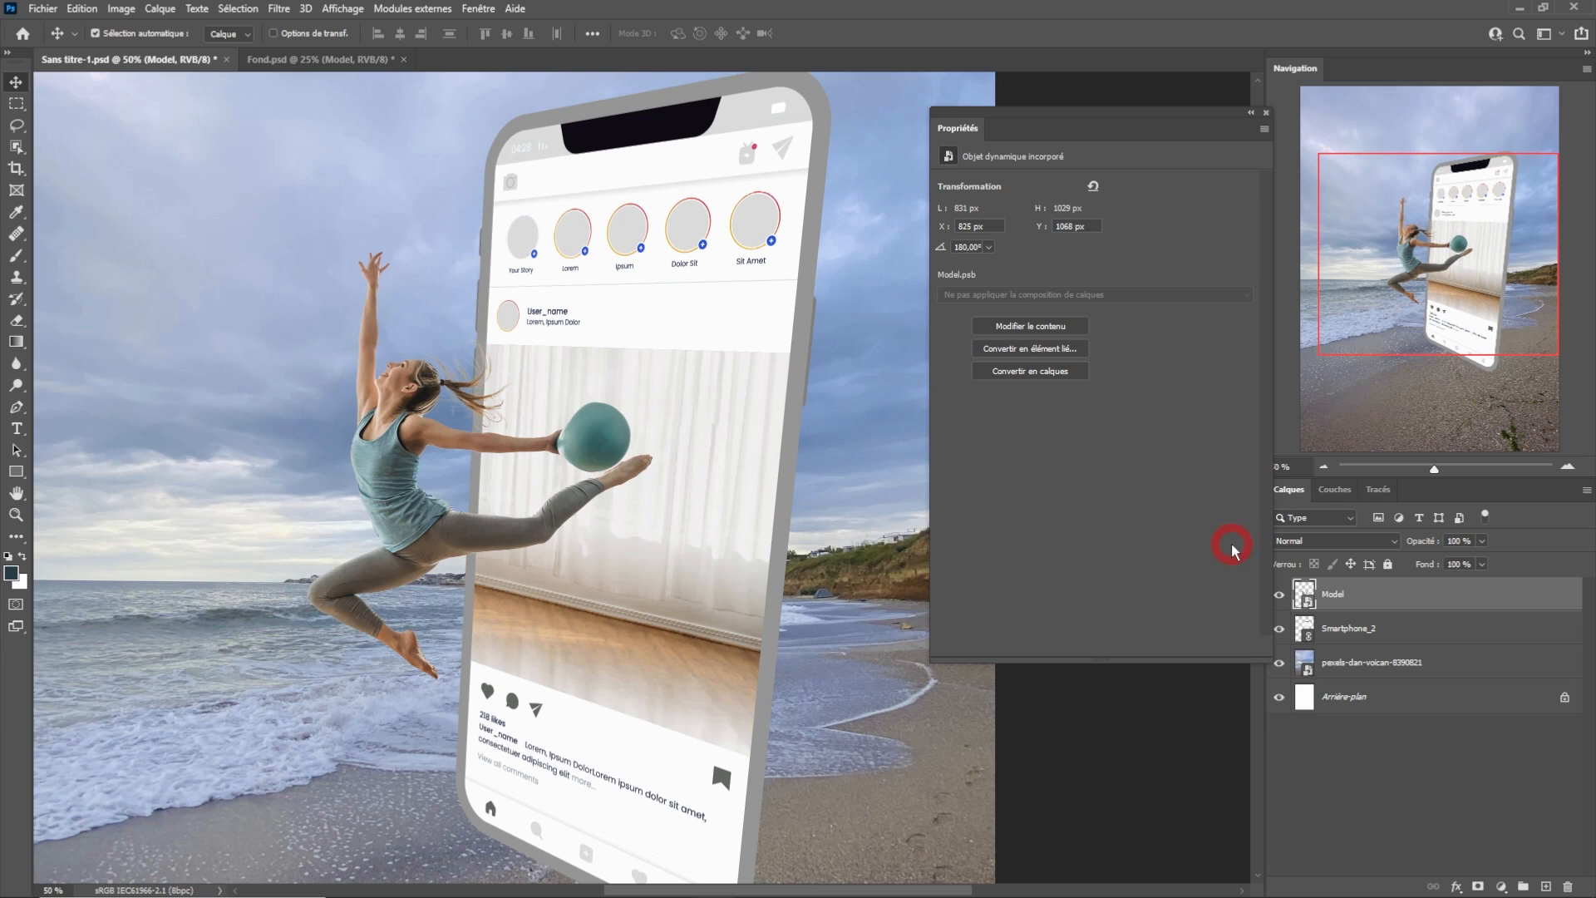
pyautogui.moveTo(1156, 156); pyautogui.dragTo(1108, 156)
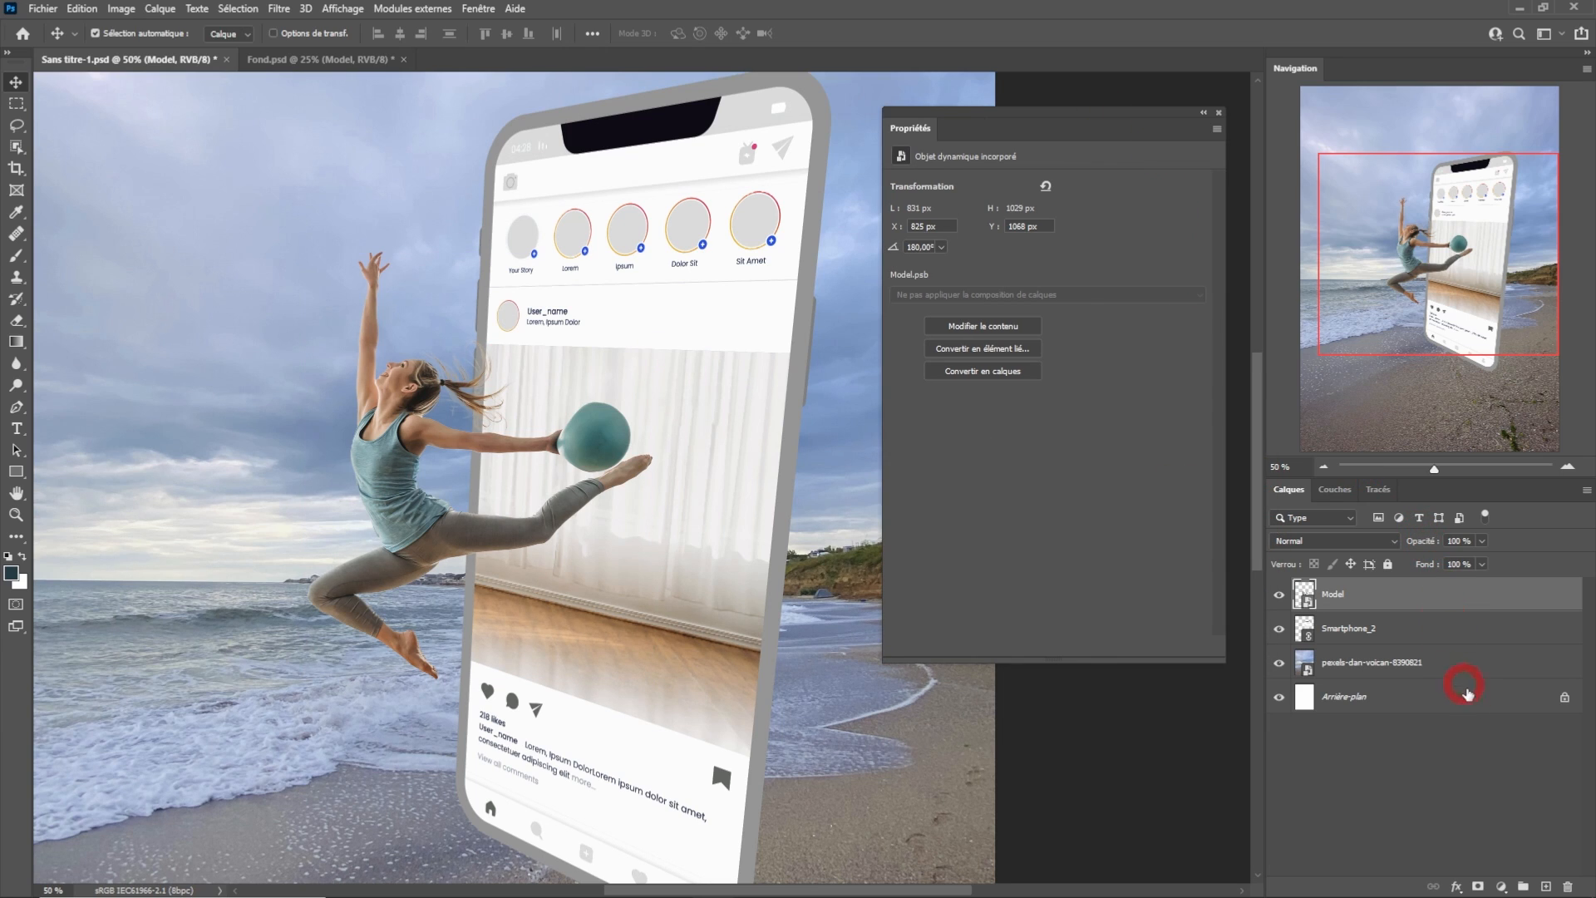
pyautogui.click(1503, 888)
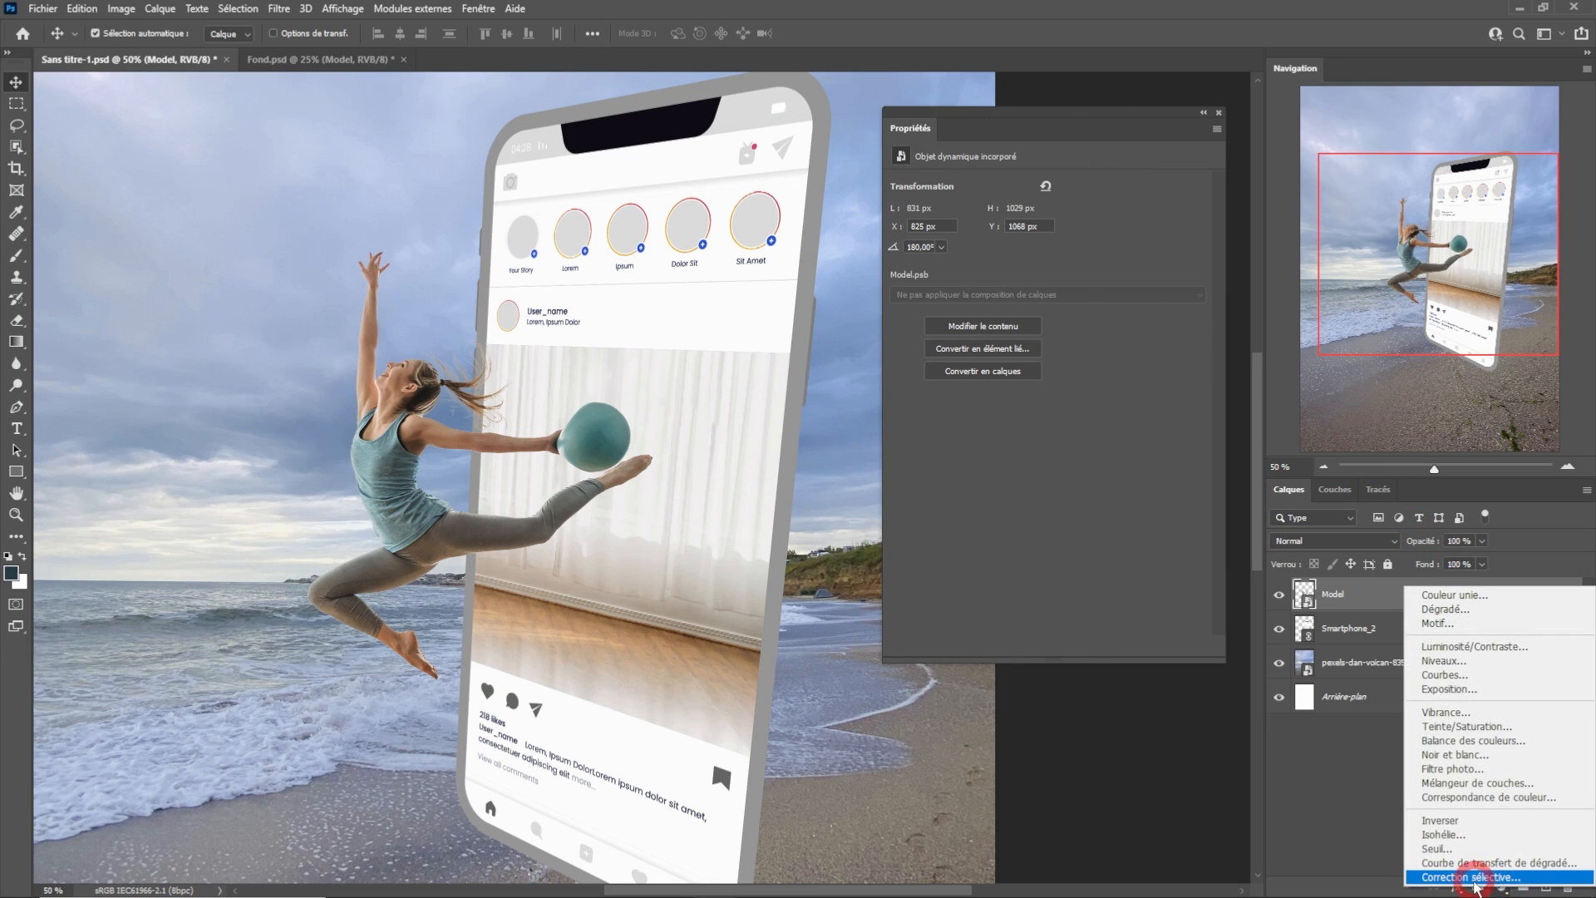
pyautogui.click(1457, 877)
pyautogui.click(956, 197)
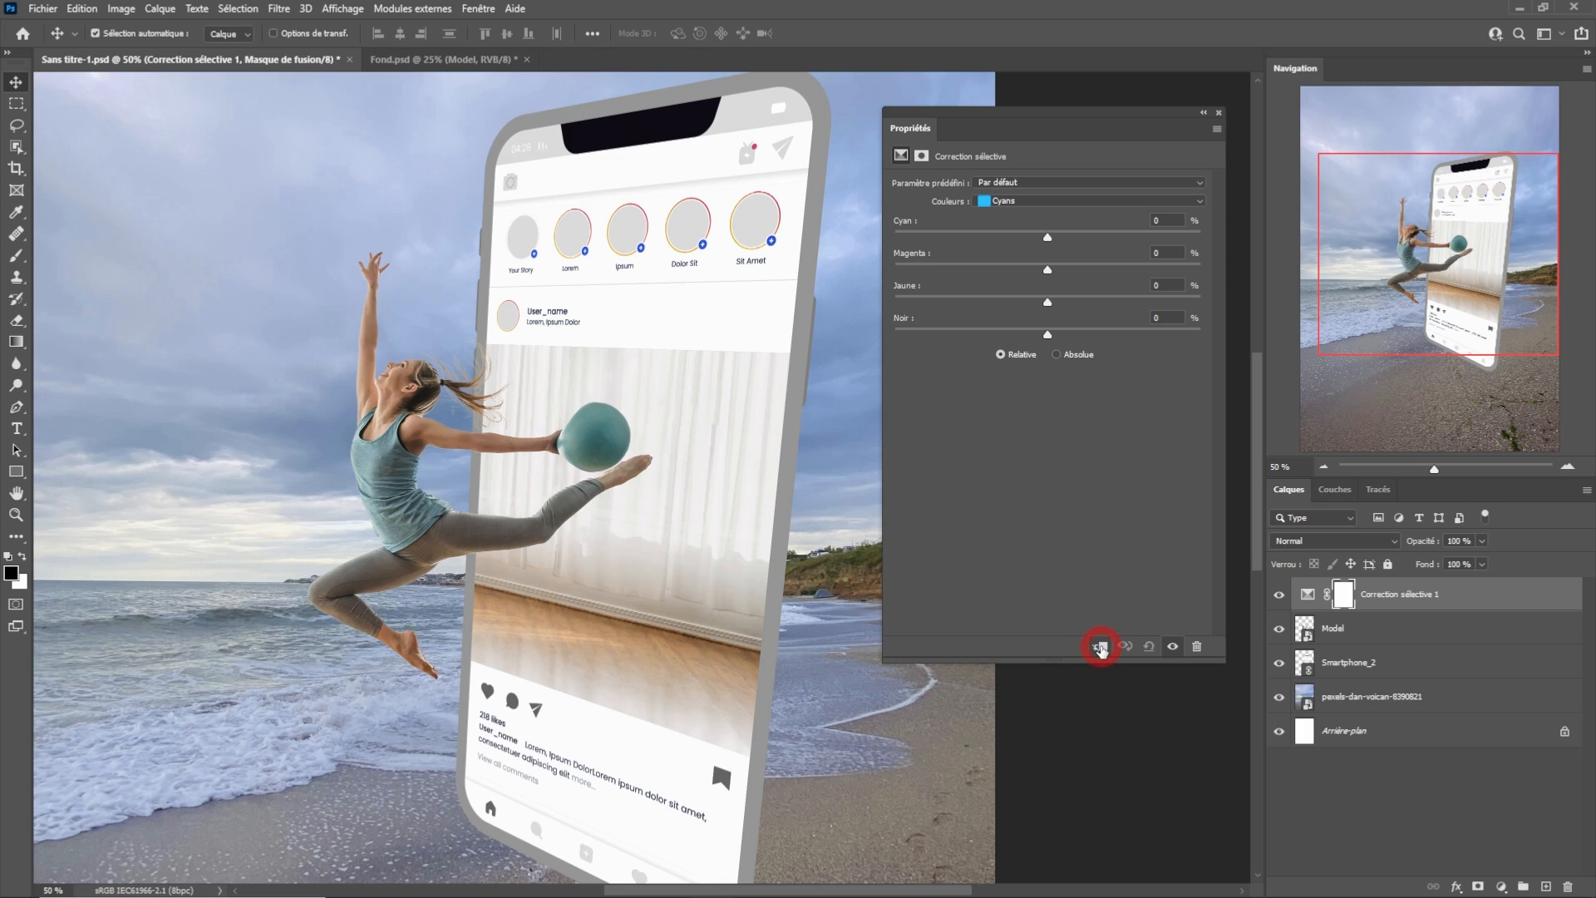
pyautogui.click(1101, 648)
# Set the adjustment's Reds to +100% cyan and -30% yellow.
pyautogui.click(1010, 202)
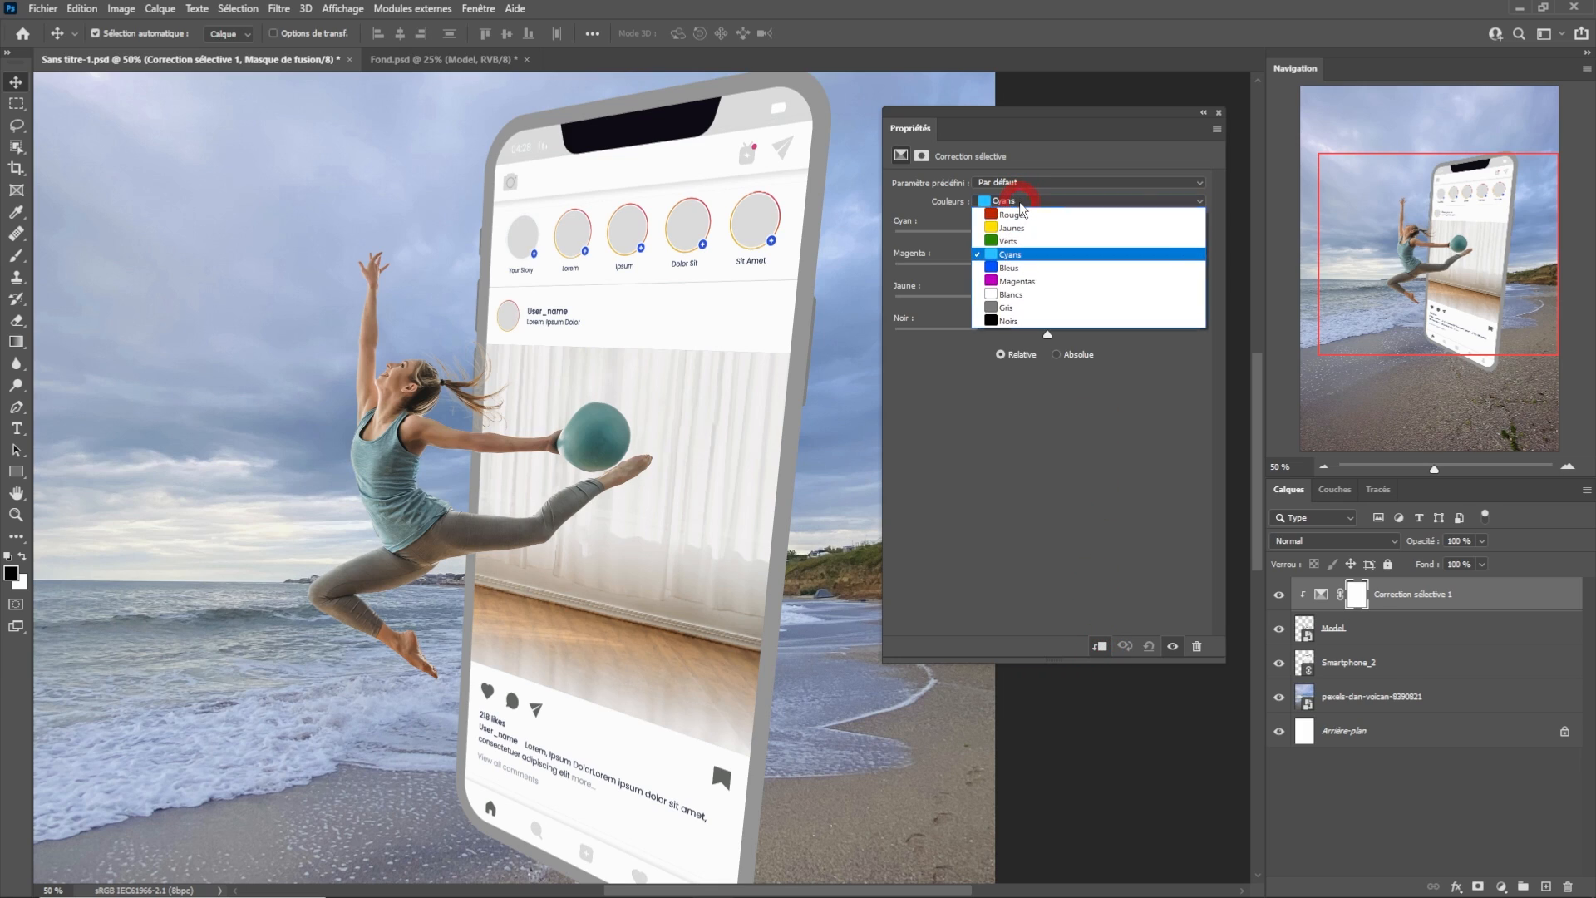
pyautogui.click(1011, 215)
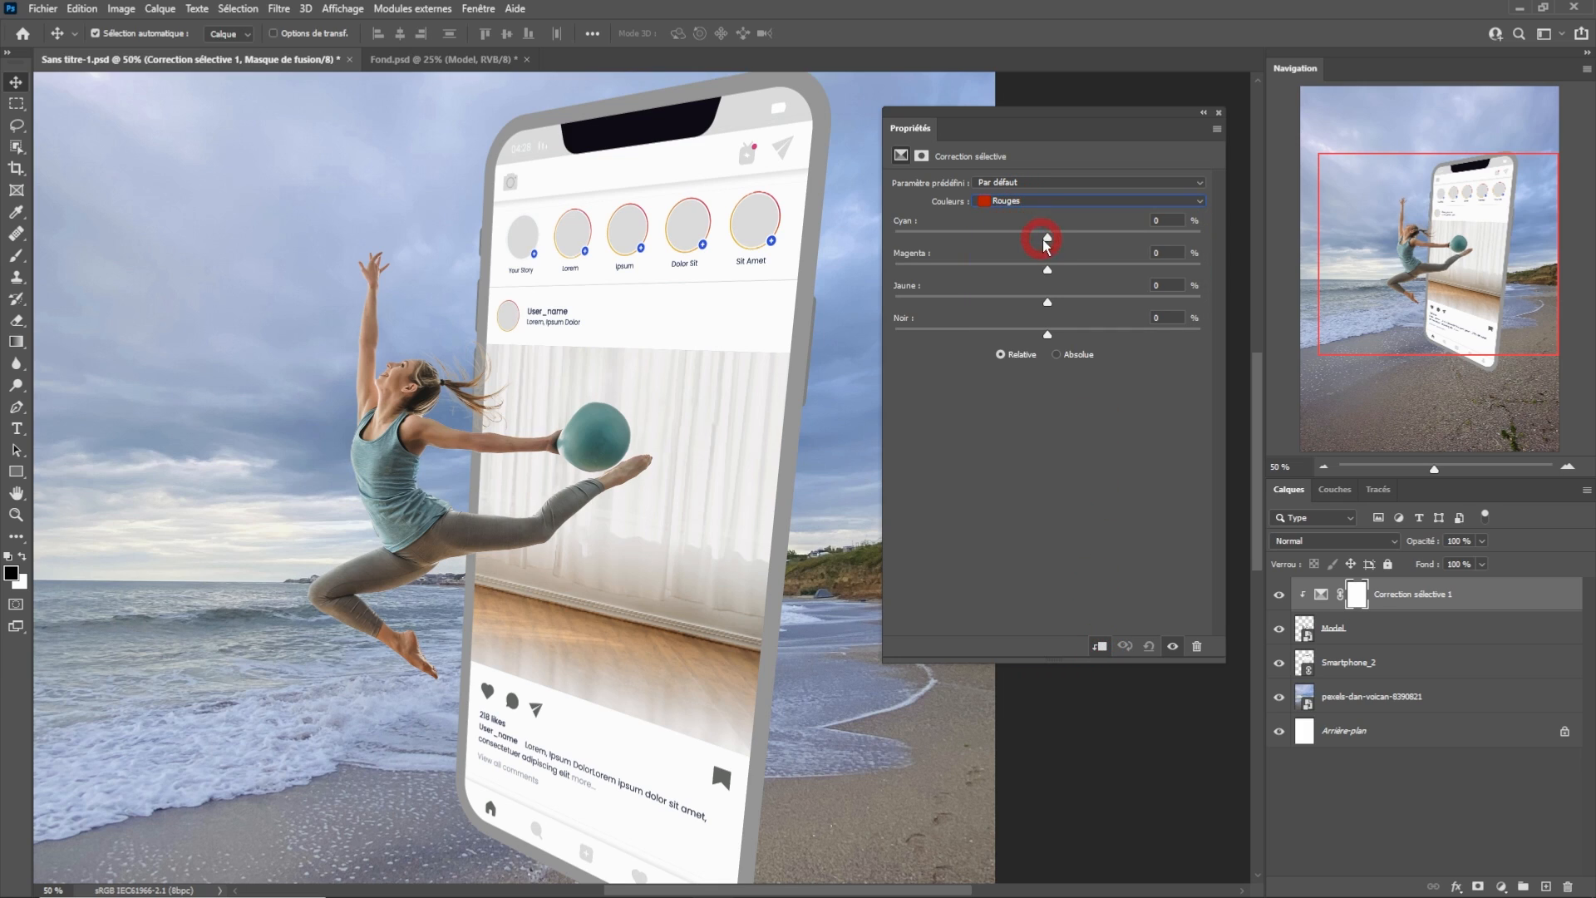
pyautogui.moveTo(1048, 242); pyautogui.dragTo(1100, 242)
pyautogui.click(1169, 266)
pyautogui.moveTo(1069, 310); pyautogui.dragTo(1003, 320)
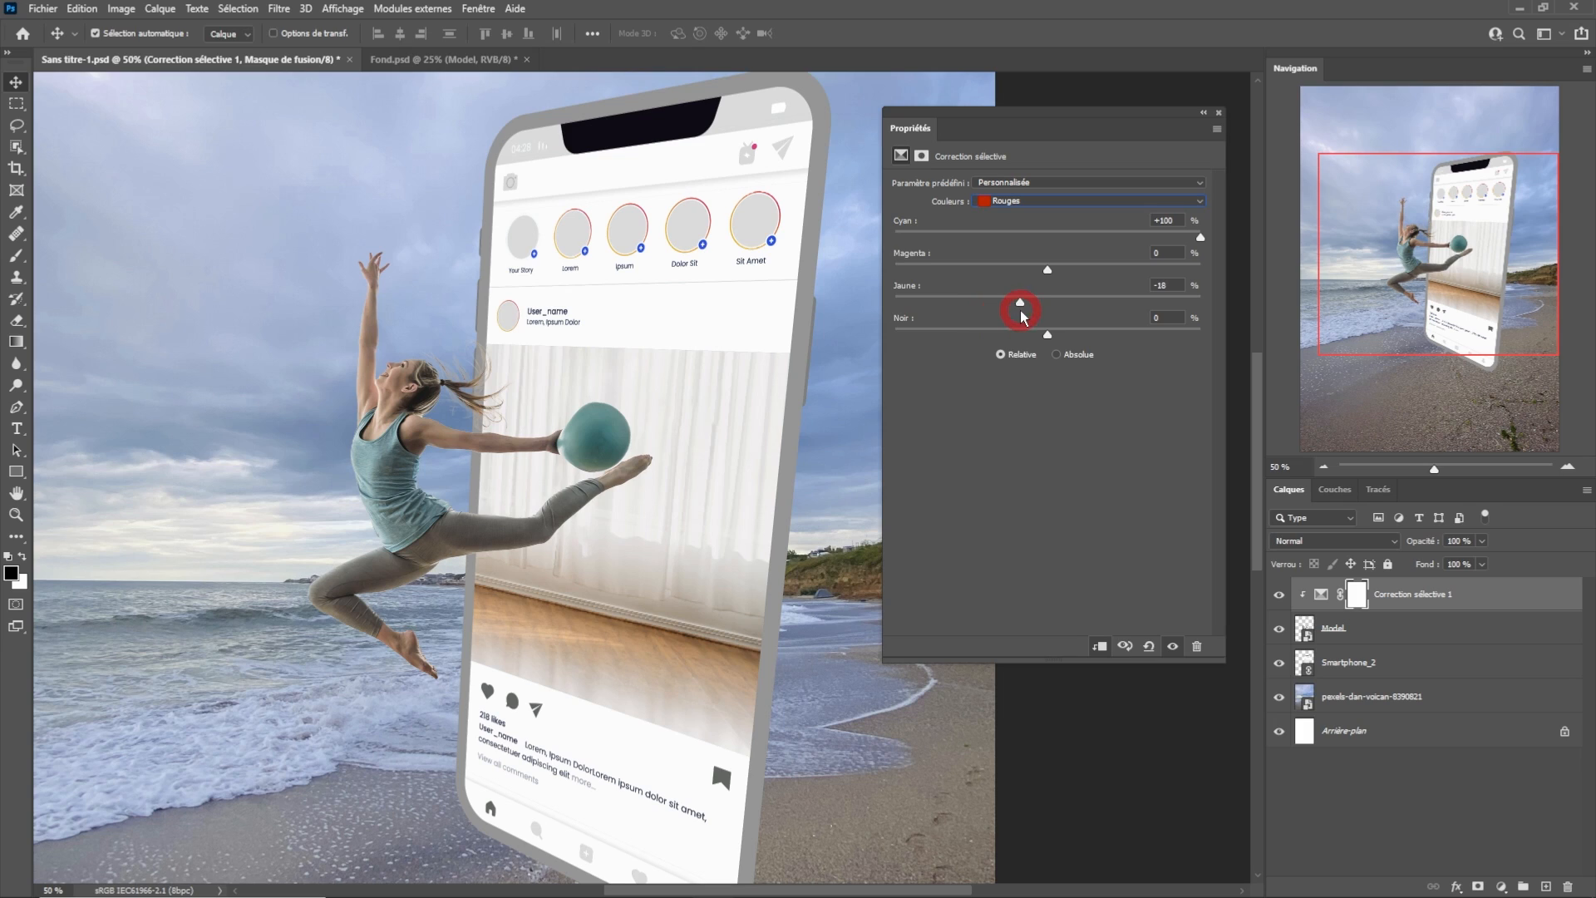
# Set black in the Reds to +31% and compare the dancer with and without the Selective Color adjustment.
pyautogui.click(1174, 646)
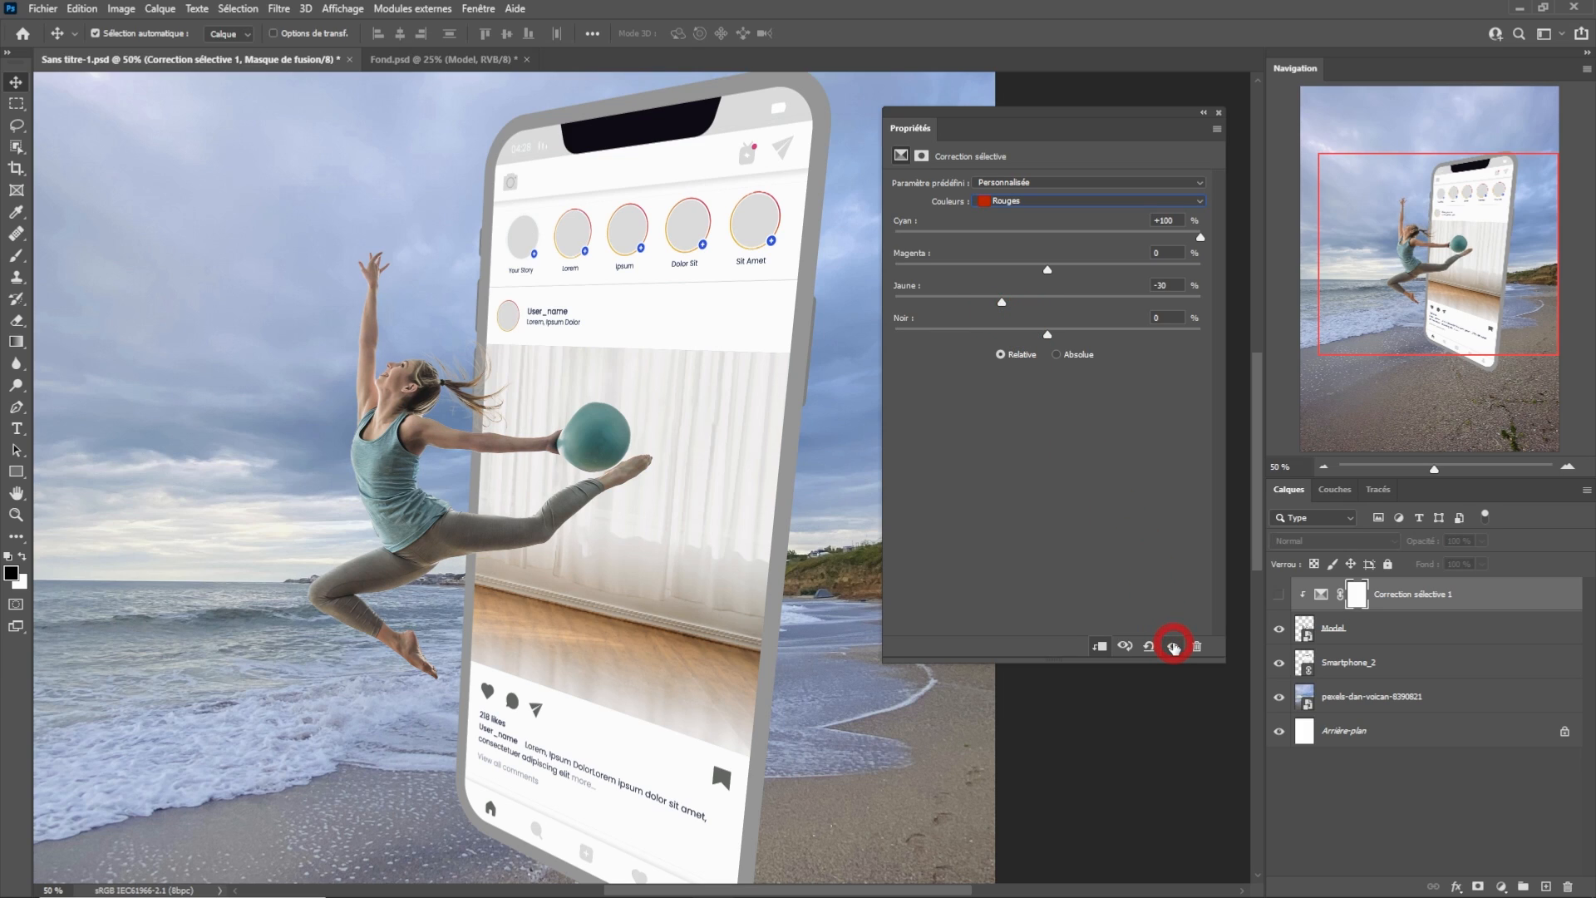
pyautogui.moveTo(1048, 334); pyautogui.dragTo(1095, 334)
pyautogui.click(1173, 647)
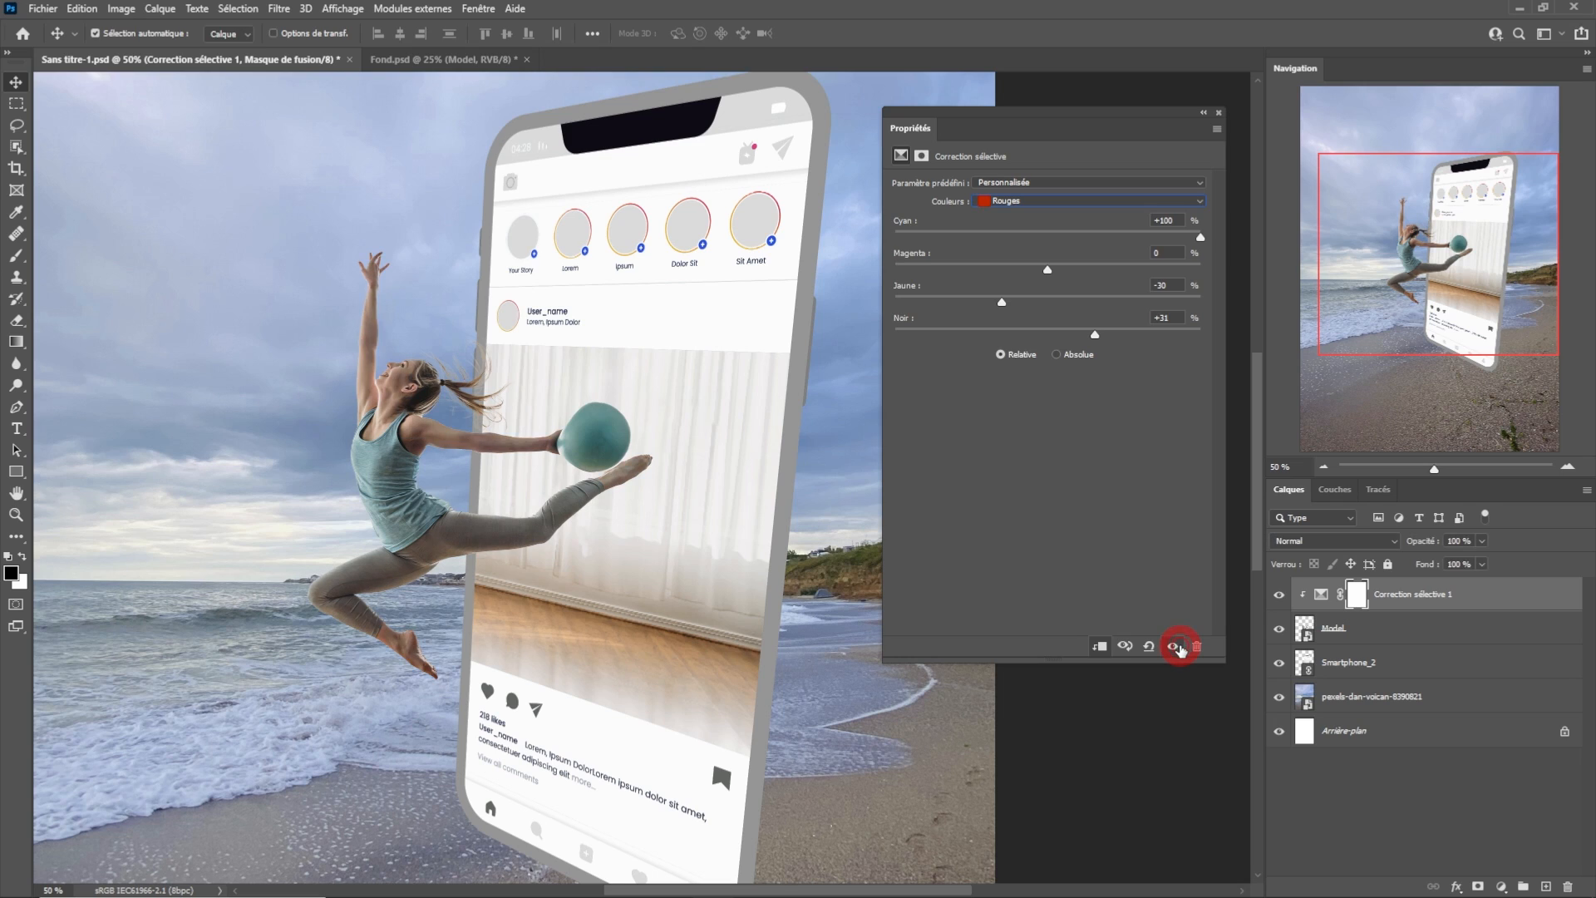
pyautogui.click(1180, 649)
pyautogui.click(1183, 650)
pyautogui.click(1185, 653)
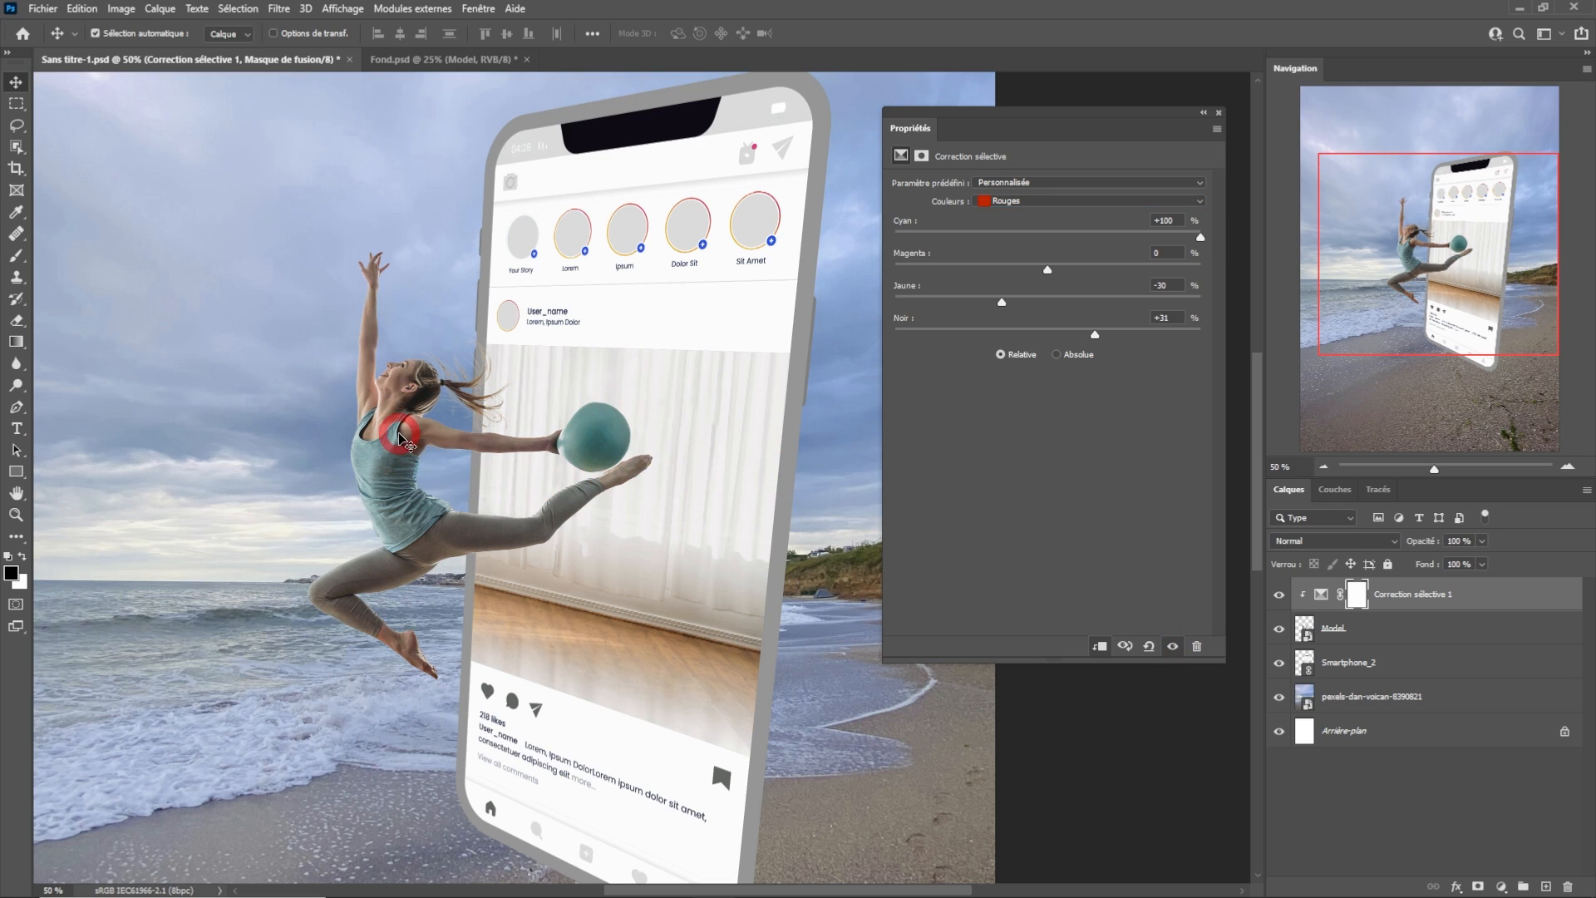
# Turn the dancer's top and ball green by setting the Cyans to +100% cyan, -100% magenta and +100% yellow.
pyautogui.click(1031, 201)
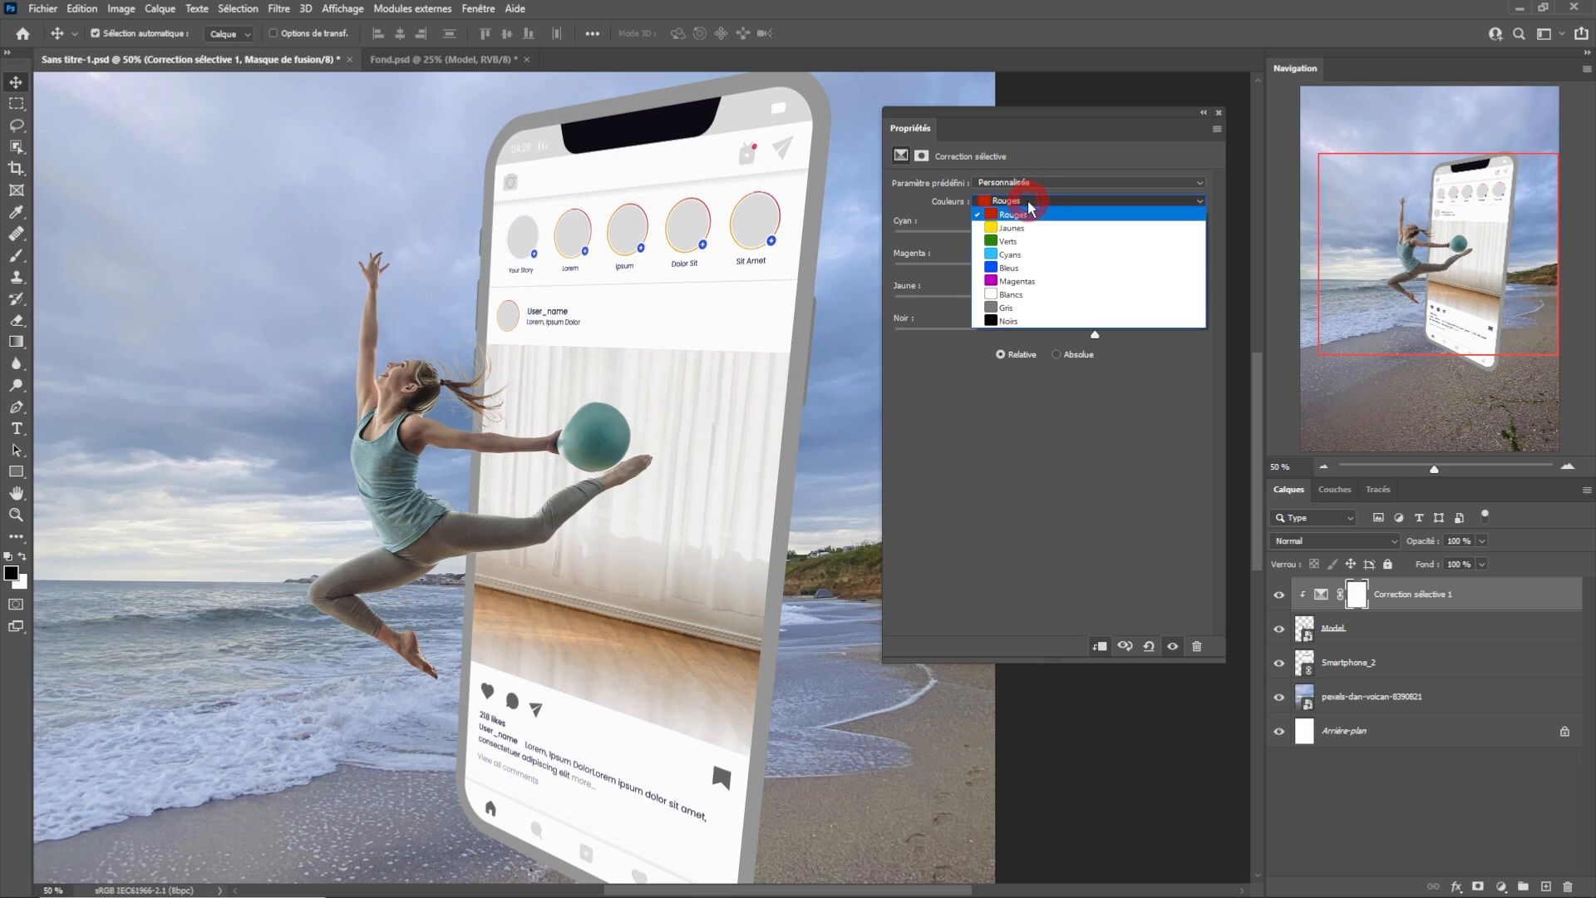
pyautogui.click(1021, 256)
pyautogui.moveTo(1048, 301); pyautogui.dragTo(1231, 306)
pyautogui.moveTo(1046, 271); pyautogui.dragTo(840, 267)
pyautogui.moveTo(1048, 237); pyautogui.dragTo(1214, 245)
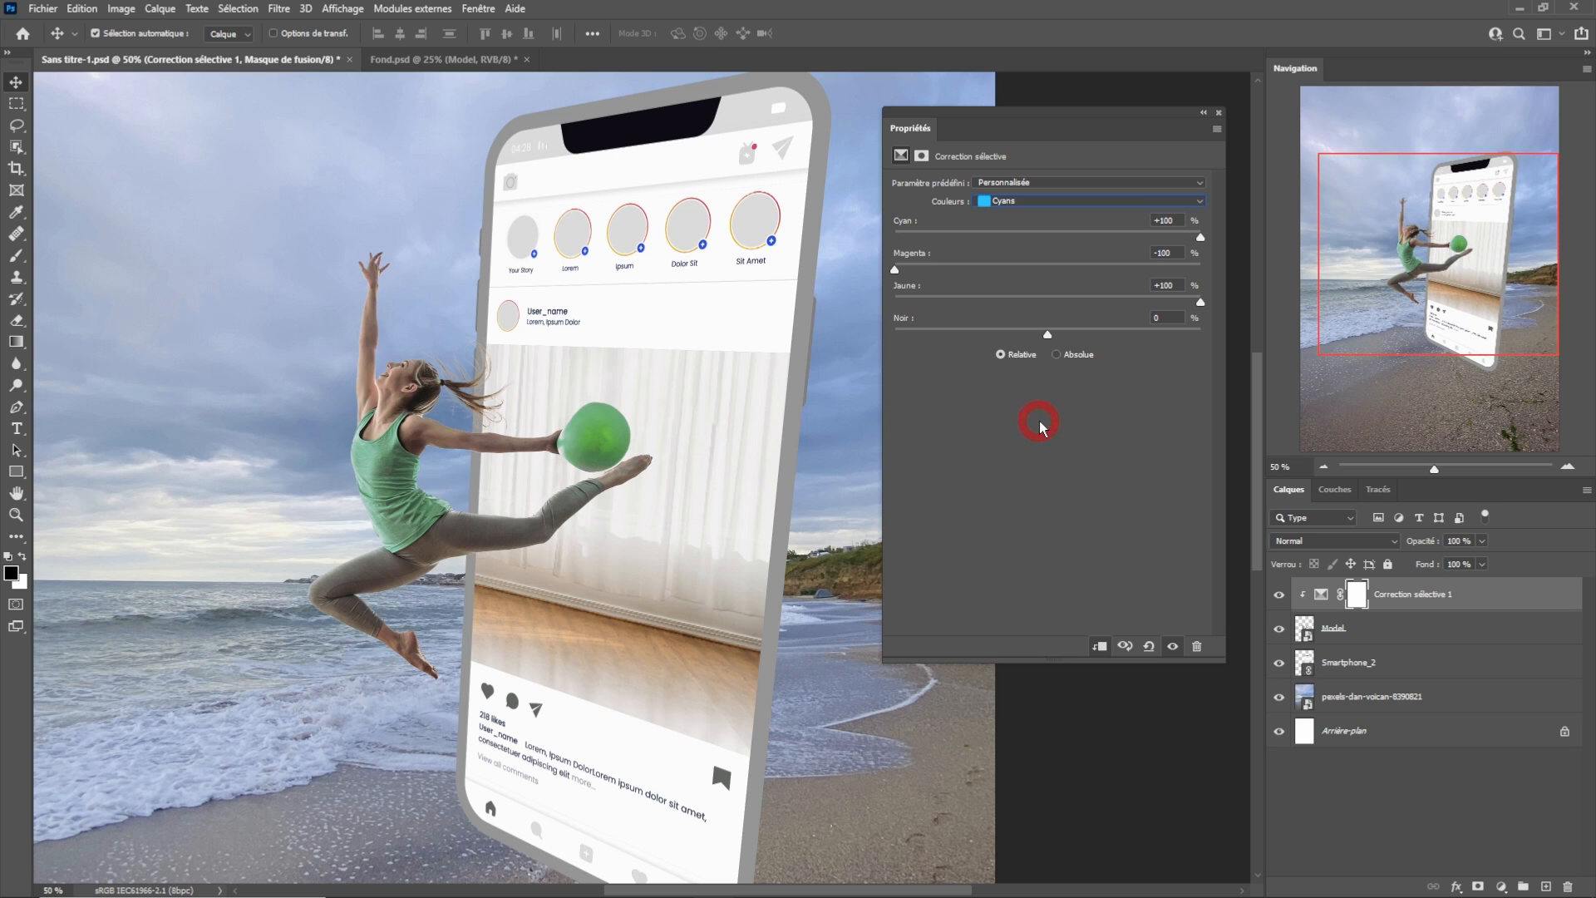
# Add a Curves adjustment layer above the Selective Color layer and clip it to the dancer.
pyautogui.keyDown('alt'); pyautogui.click(579, 418); pyautogui.keyUp('alt')
pyautogui.keyDown('ctrl'); pyautogui.click(580, 418); pyautogui.keyUp('ctrl')
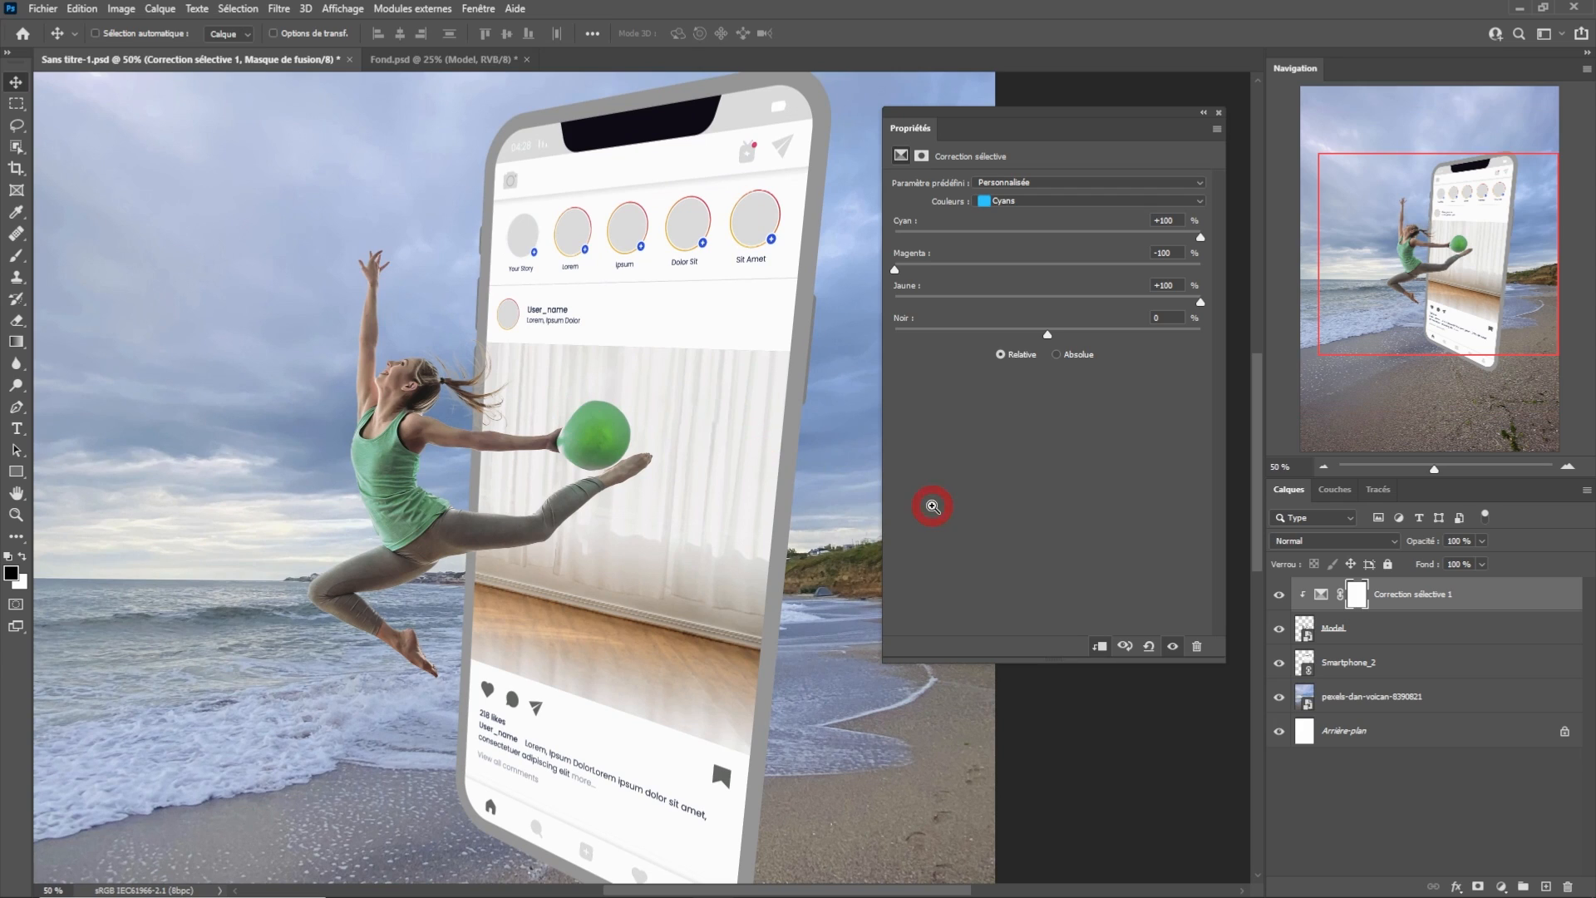
pyautogui.click(1502, 887)
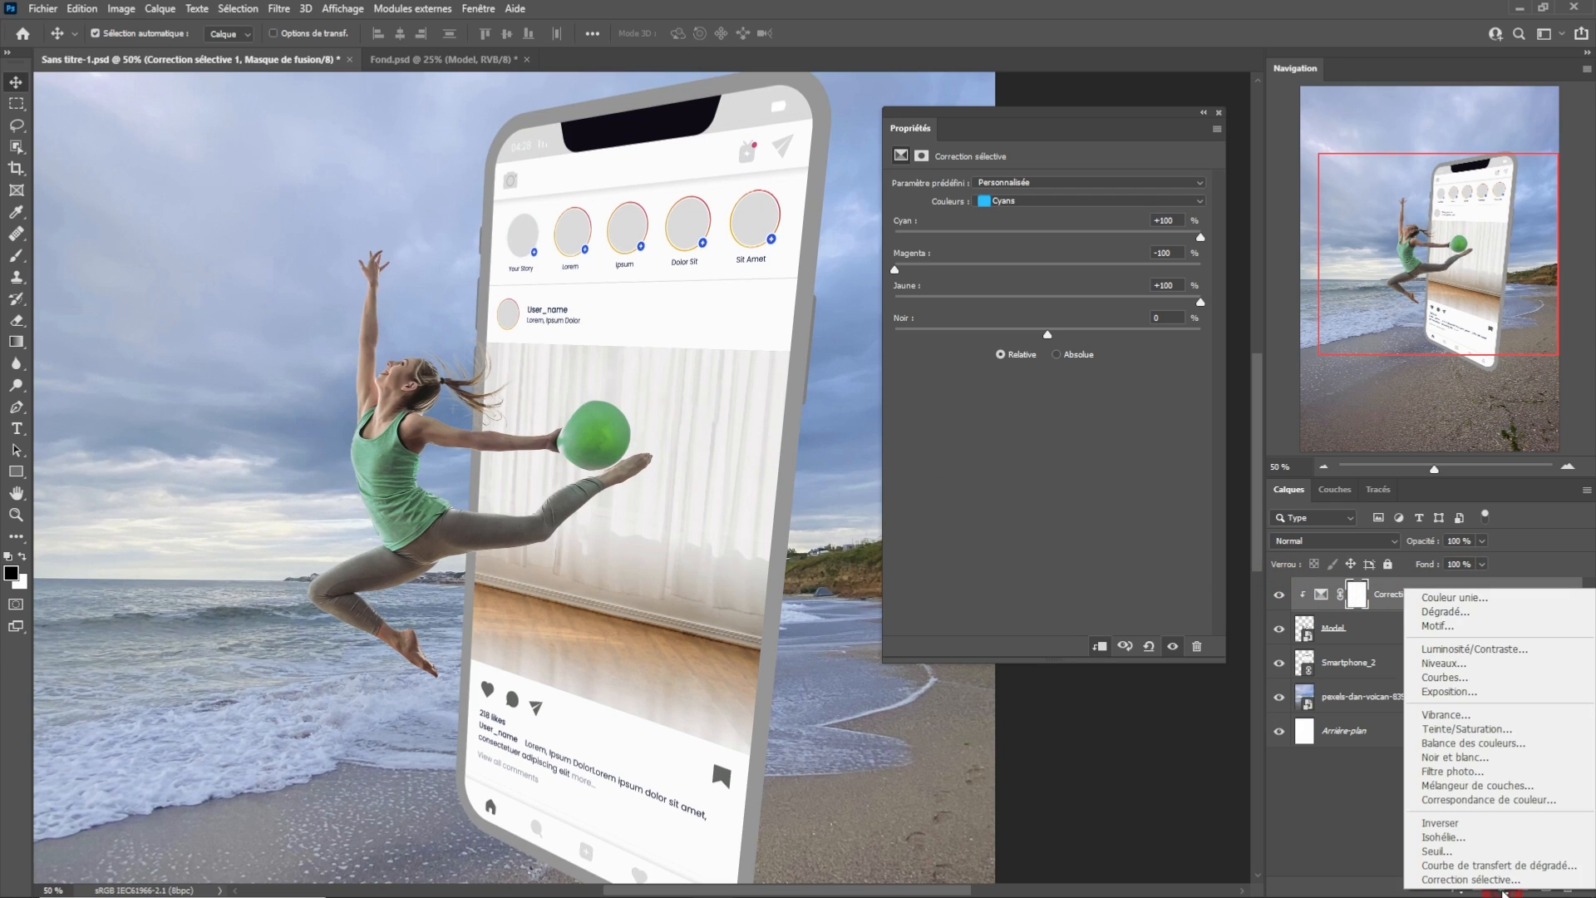
pyautogui.click(1451, 677)
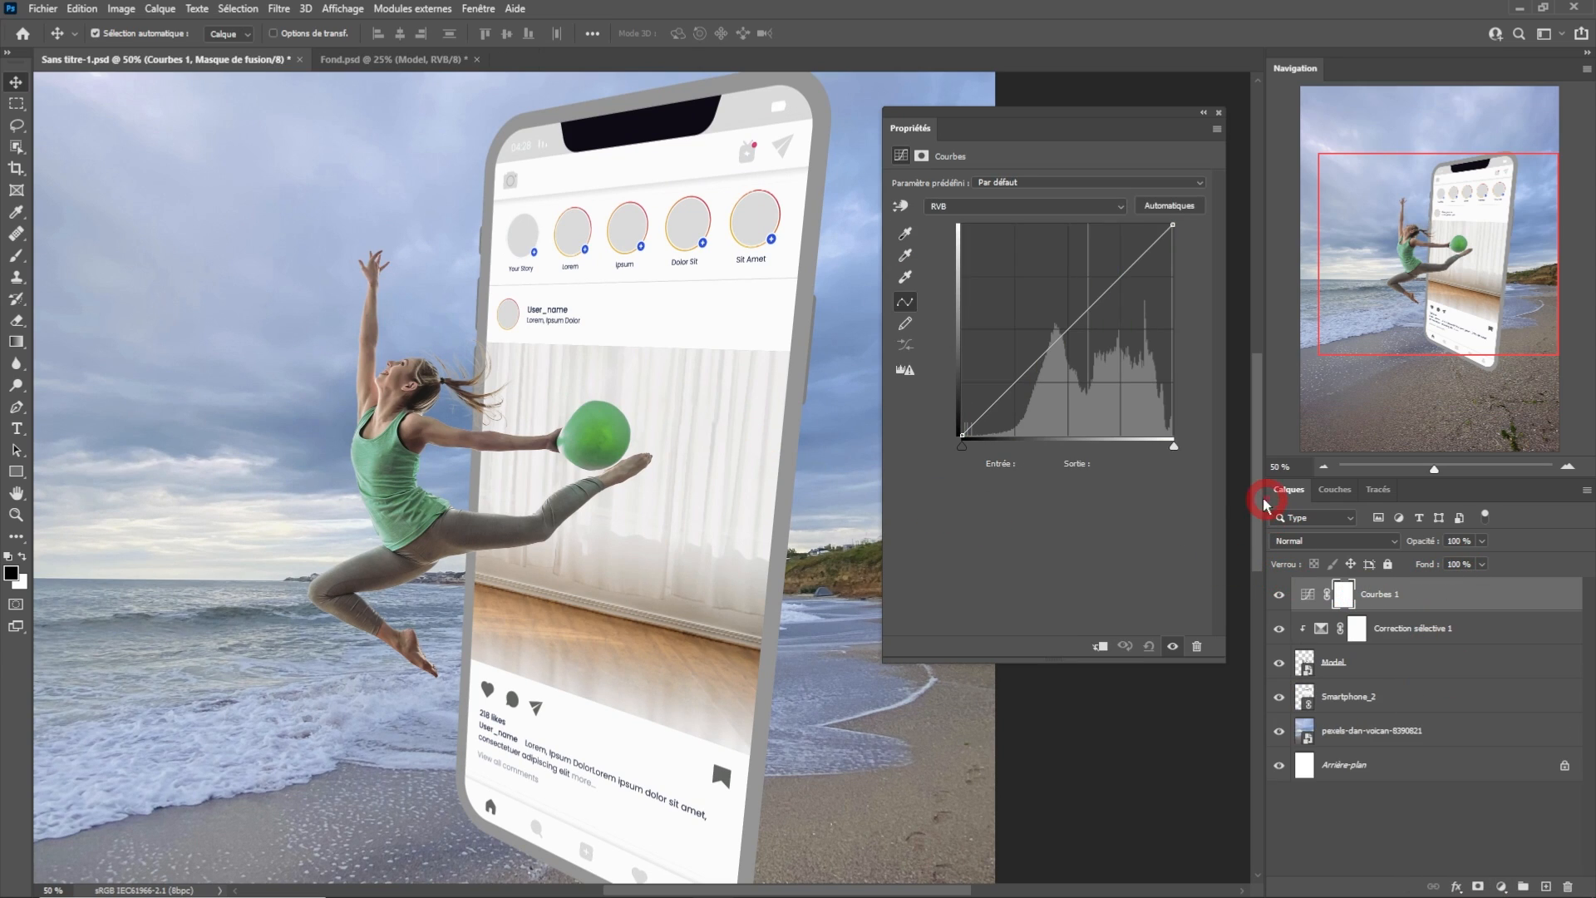
pyautogui.click(1105, 649)
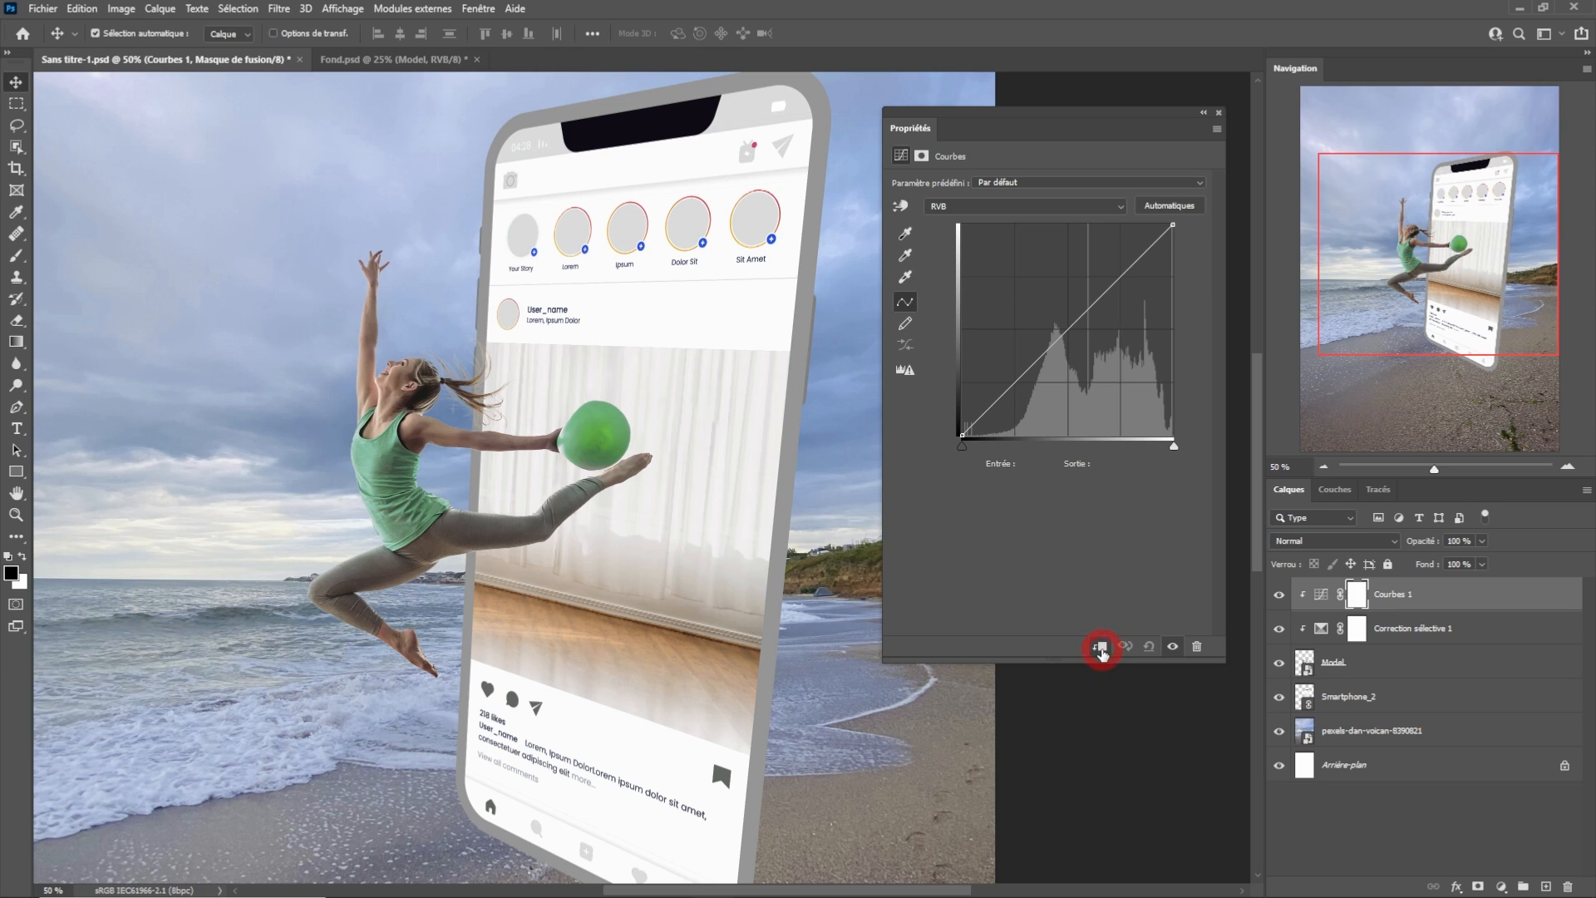
# Darken the dancer with the Curves adjustment by lowering the white point output to 232 in RGB and 235 in Red.
pyautogui.moveTo(1174, 226)
pyautogui.mouseDown()
pyautogui.moveTo(1184, 299)
pyautogui.moveTo(1187, 246)
pyautogui.mouseUp()
pyautogui.click(1014, 206)
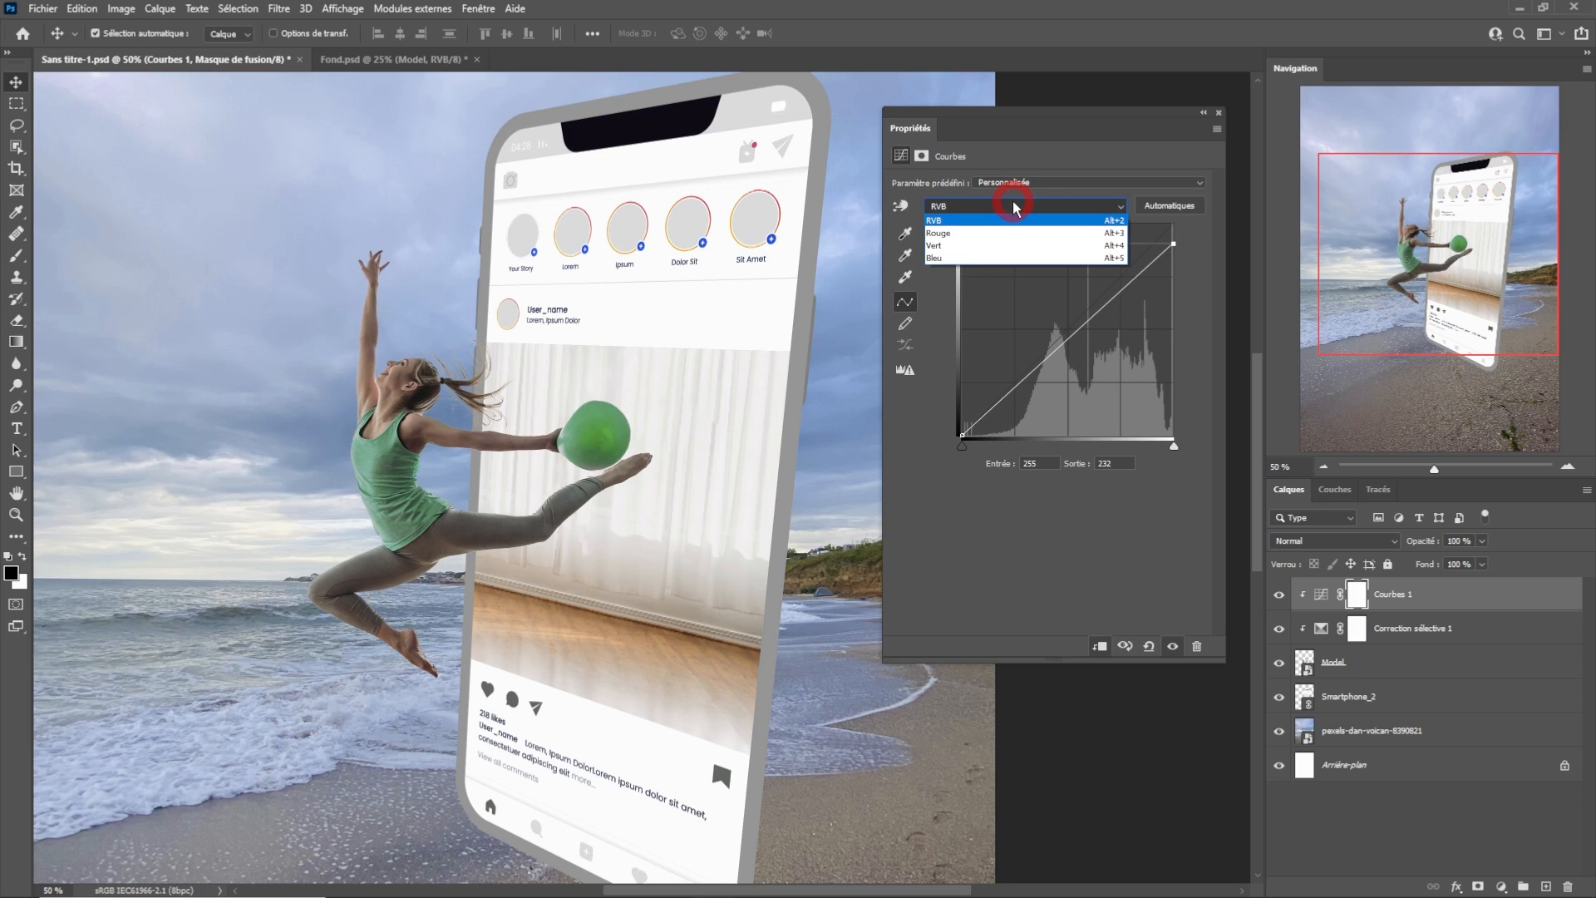
pyautogui.click(984, 236)
pyautogui.moveTo(1174, 227); pyautogui.dragTo(1184, 249)
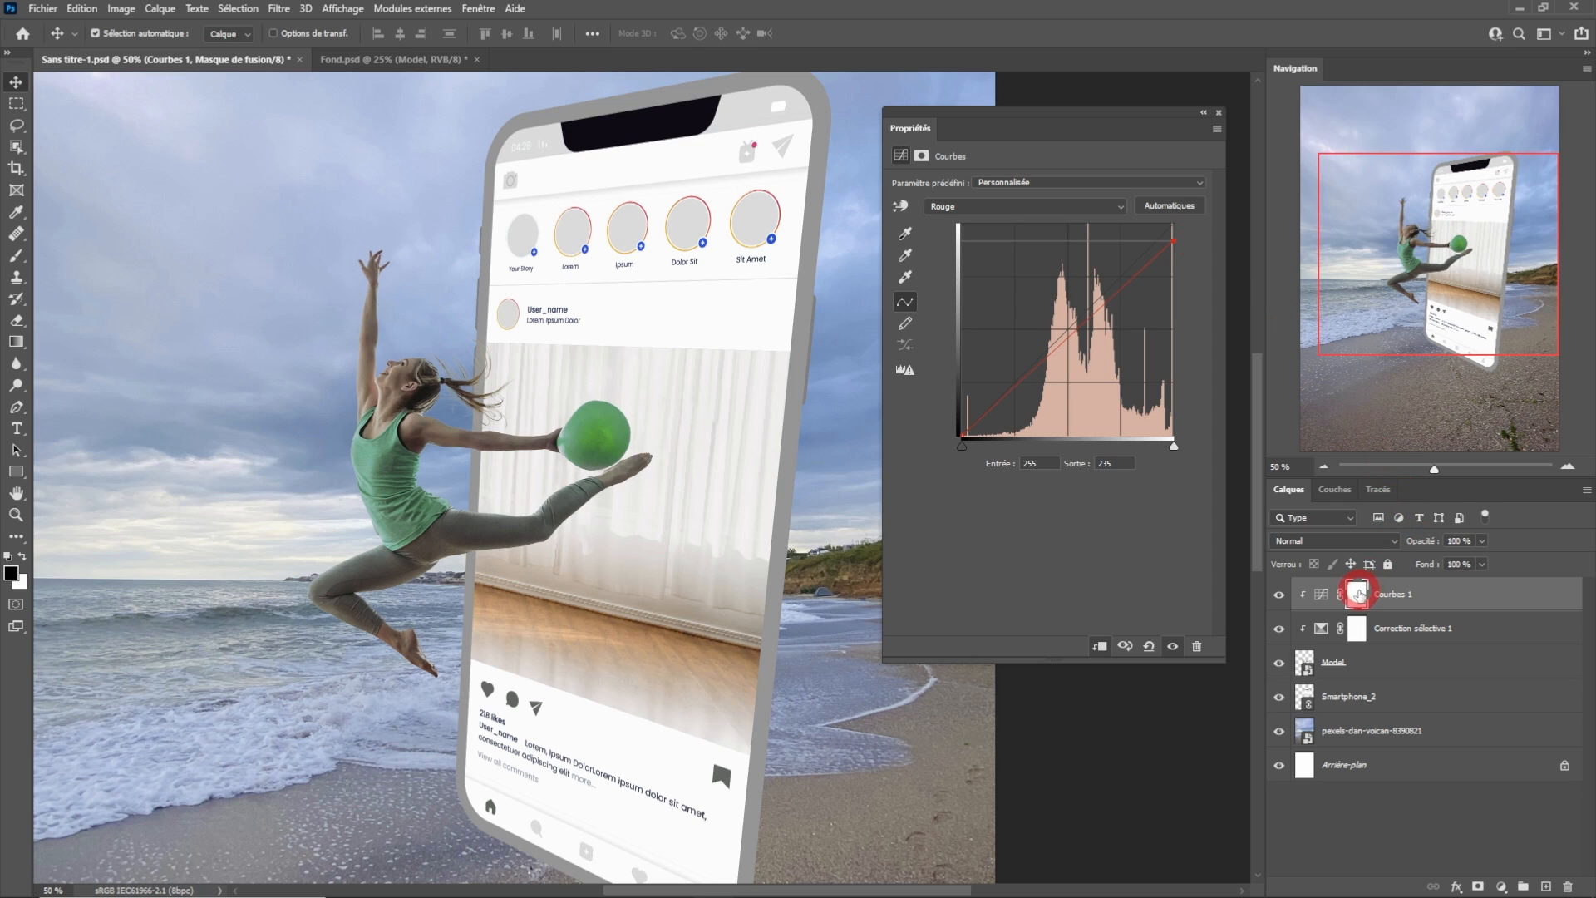
# Paint black at 30% brush opacity on the Curves mask over the ball and the dancer's extended leg to lift their brightness.
pyautogui.click(1357, 594)
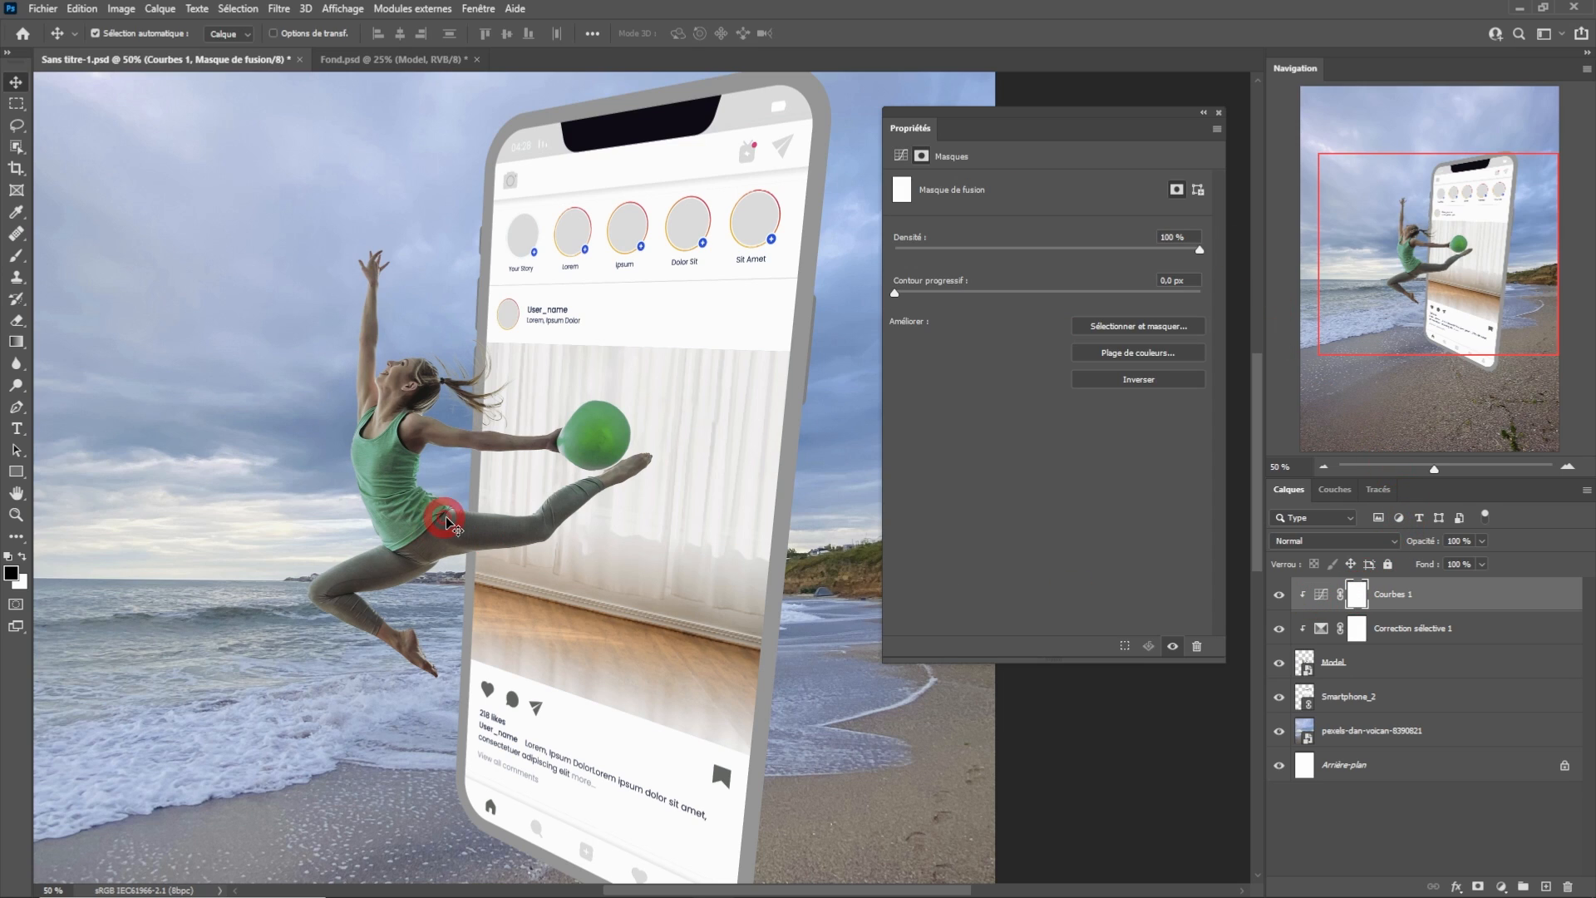
pyautogui.click(22, 263)
pyautogui.click(73, 257)
pyautogui.scroll(2, 572, 509)
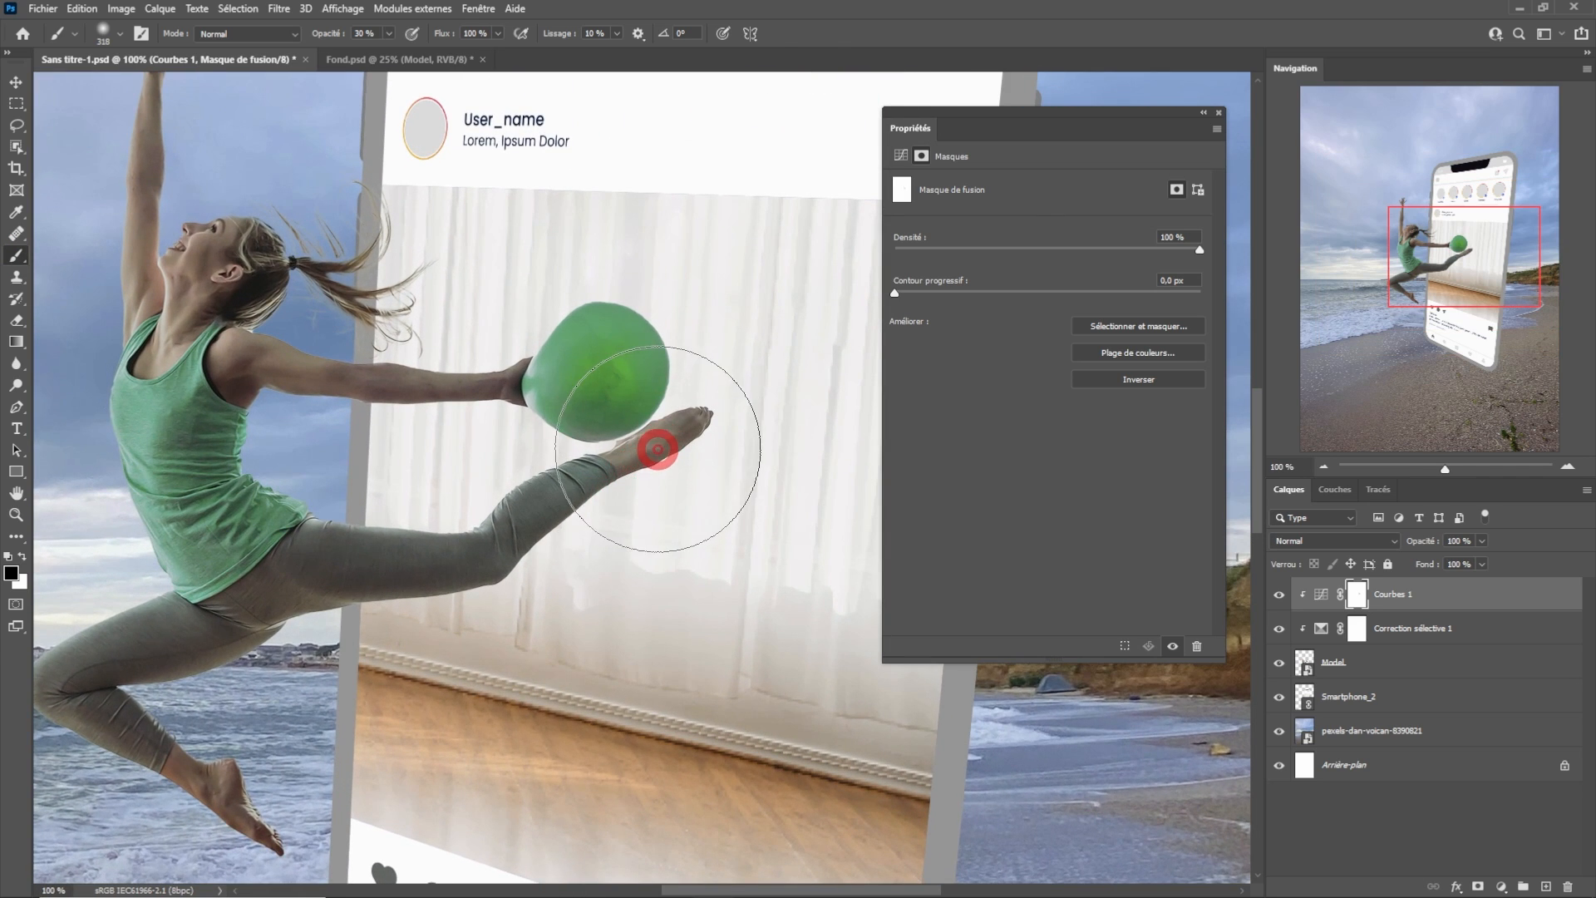
pyautogui.moveTo(657, 449)
pyautogui.mouseDown()
pyautogui.moveTo(635, 479)
pyautogui.moveTo(661, 423)
pyautogui.moveTo(608, 438)
pyautogui.moveTo(590, 418)
pyautogui.moveTo(525, 433)
pyautogui.moveTo(502, 416)
pyautogui.moveTo(595, 407)
pyautogui.moveTo(536, 396)
pyautogui.moveTo(591, 453)
pyautogui.moveTo(591, 474)
pyautogui.moveTo(537, 509)
pyautogui.moveTo(561, 521)
pyautogui.moveTo(530, 511)
pyautogui.mouseUp()
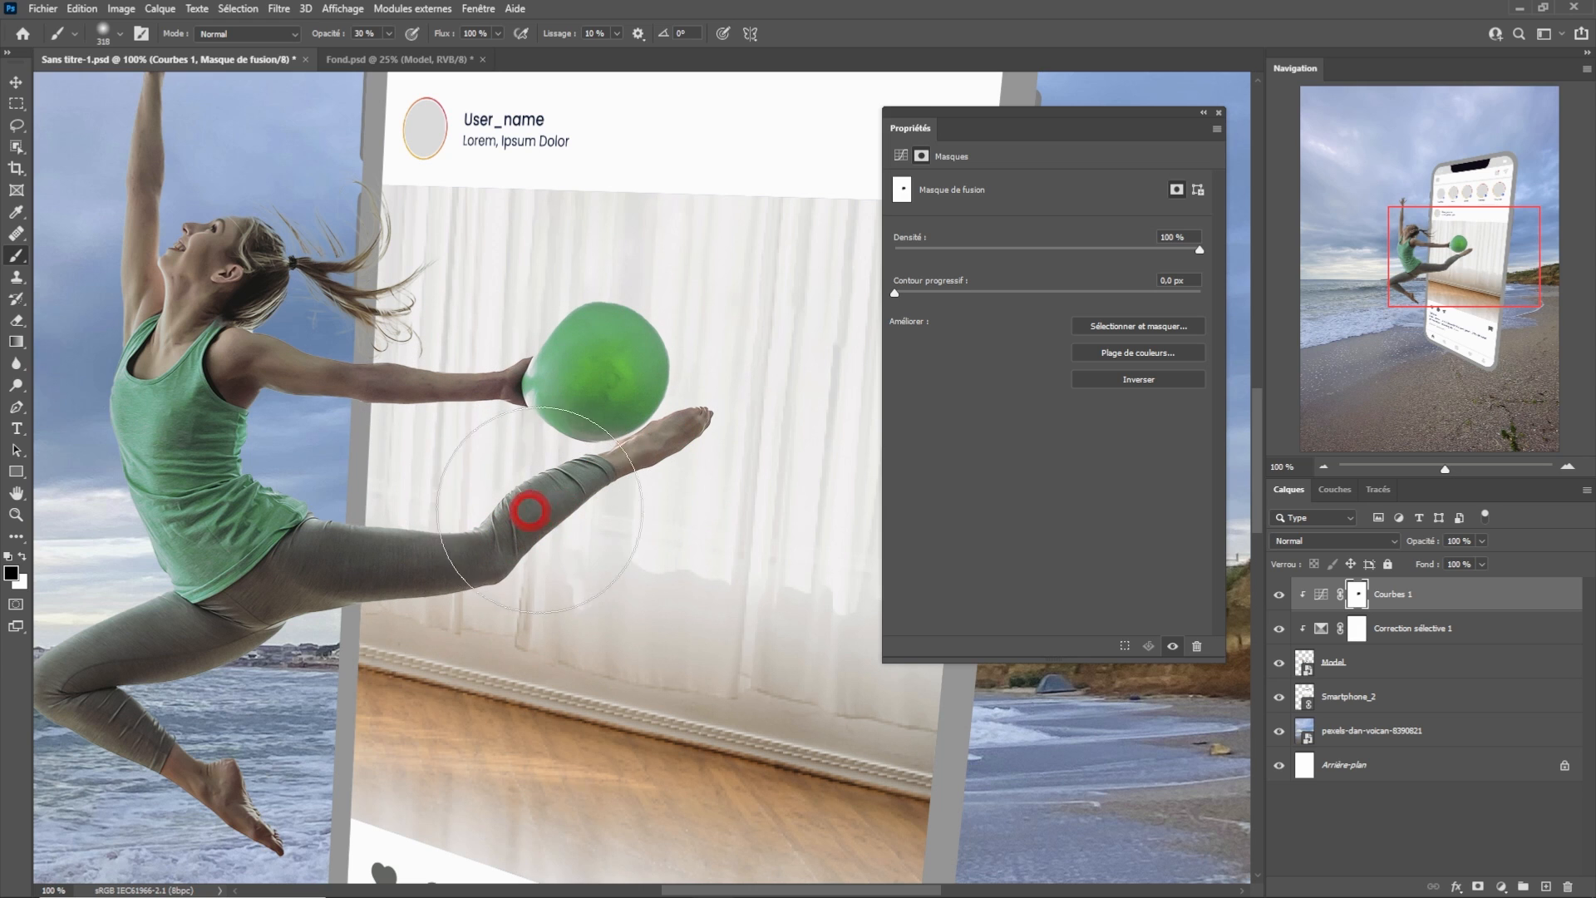
pyautogui.moveTo(552, 431); pyautogui.dragTo(499, 415)
pyautogui.moveTo(411, 235)
pyautogui.mouseDown()
pyautogui.moveTo(340, 367)
pyautogui.moveTo(543, 375)
pyautogui.moveTo(349, 389)
pyautogui.moveTo(620, 394)
pyautogui.mouseUp()
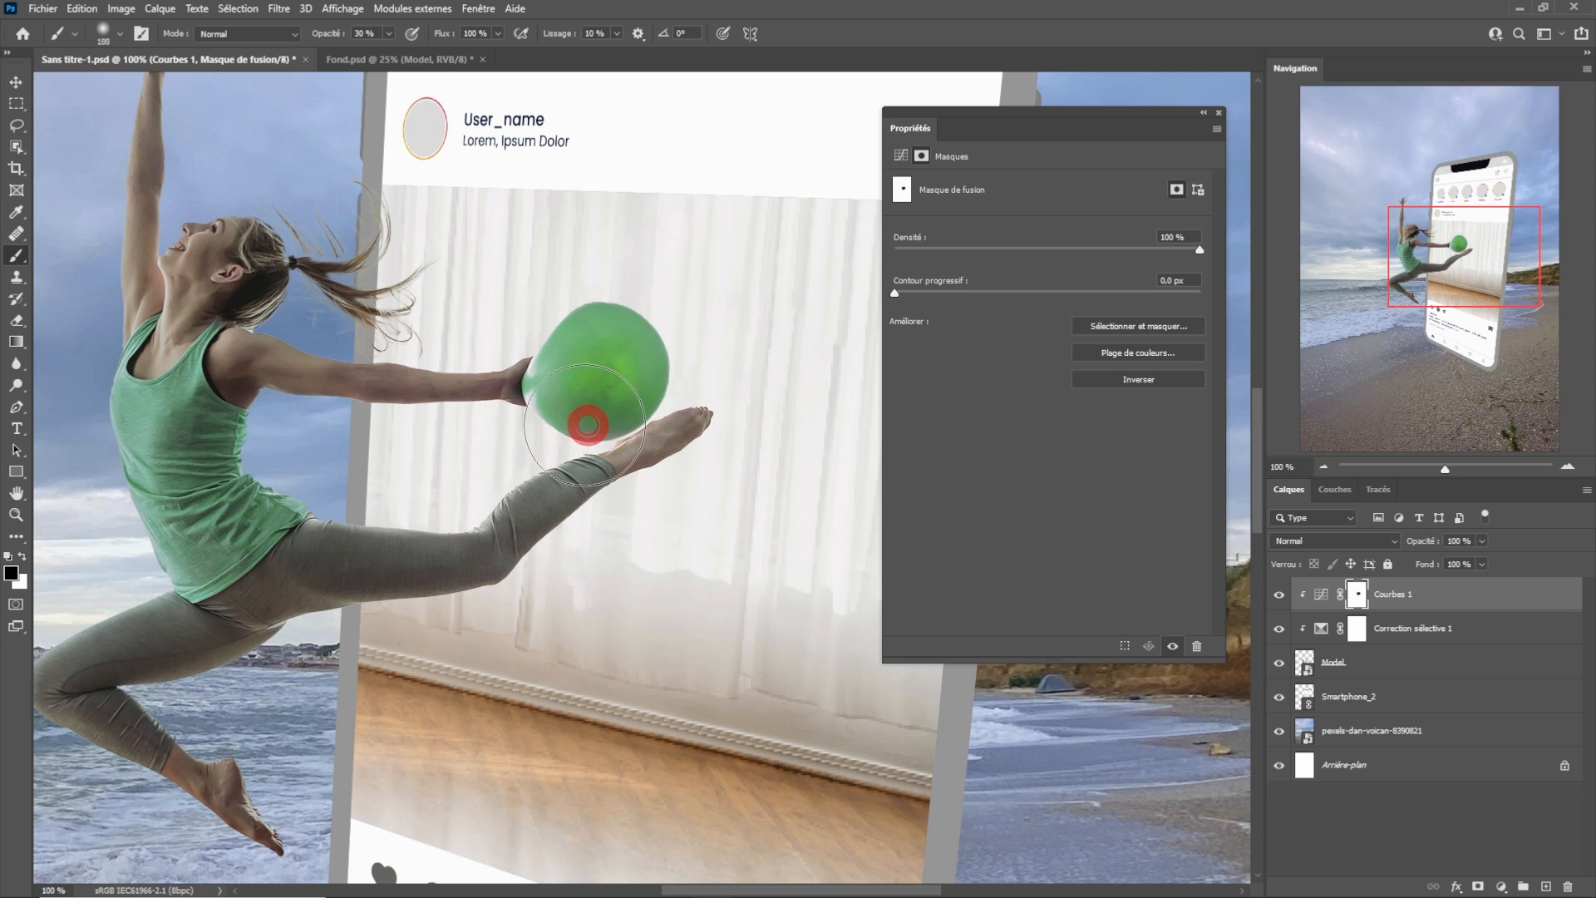
pyautogui.moveTo(736, 378)
pyautogui.mouseDown()
pyautogui.moveTo(696, 439)
pyautogui.moveTo(722, 441)
pyautogui.moveTo(722, 417)
pyautogui.moveTo(380, 447)
pyautogui.moveTo(393, 412)
pyautogui.moveTo(699, 424)
pyautogui.moveTo(519, 445)
pyautogui.moveTo(547, 400)
pyautogui.moveTo(574, 417)
pyautogui.moveTo(633, 400)
pyautogui.moveTo(547, 431)
pyautogui.moveTo(520, 395)
pyautogui.moveTo(647, 411)
pyautogui.moveTo(614, 541)
pyautogui.moveTo(434, 392)
pyautogui.moveTo(438, 375)
pyautogui.moveTo(342, 486)
pyautogui.mouseUp()
pyautogui.rightClick(544, 427)
pyautogui.click(517, 392)
# Lighten the dancer's face and raised arm by painting black on the Curves mask with a smaller brush.
pyautogui.keyDown('alt'); pyautogui.rightClick(331, 332); pyautogui.keyUp('alt')
pyautogui.scroll(2, 327, 342)
pyautogui.scroll(1, 336, 341)
pyautogui.keyDown('alt'); pyautogui.rightClick(328, 344); pyautogui.keyUp('alt')
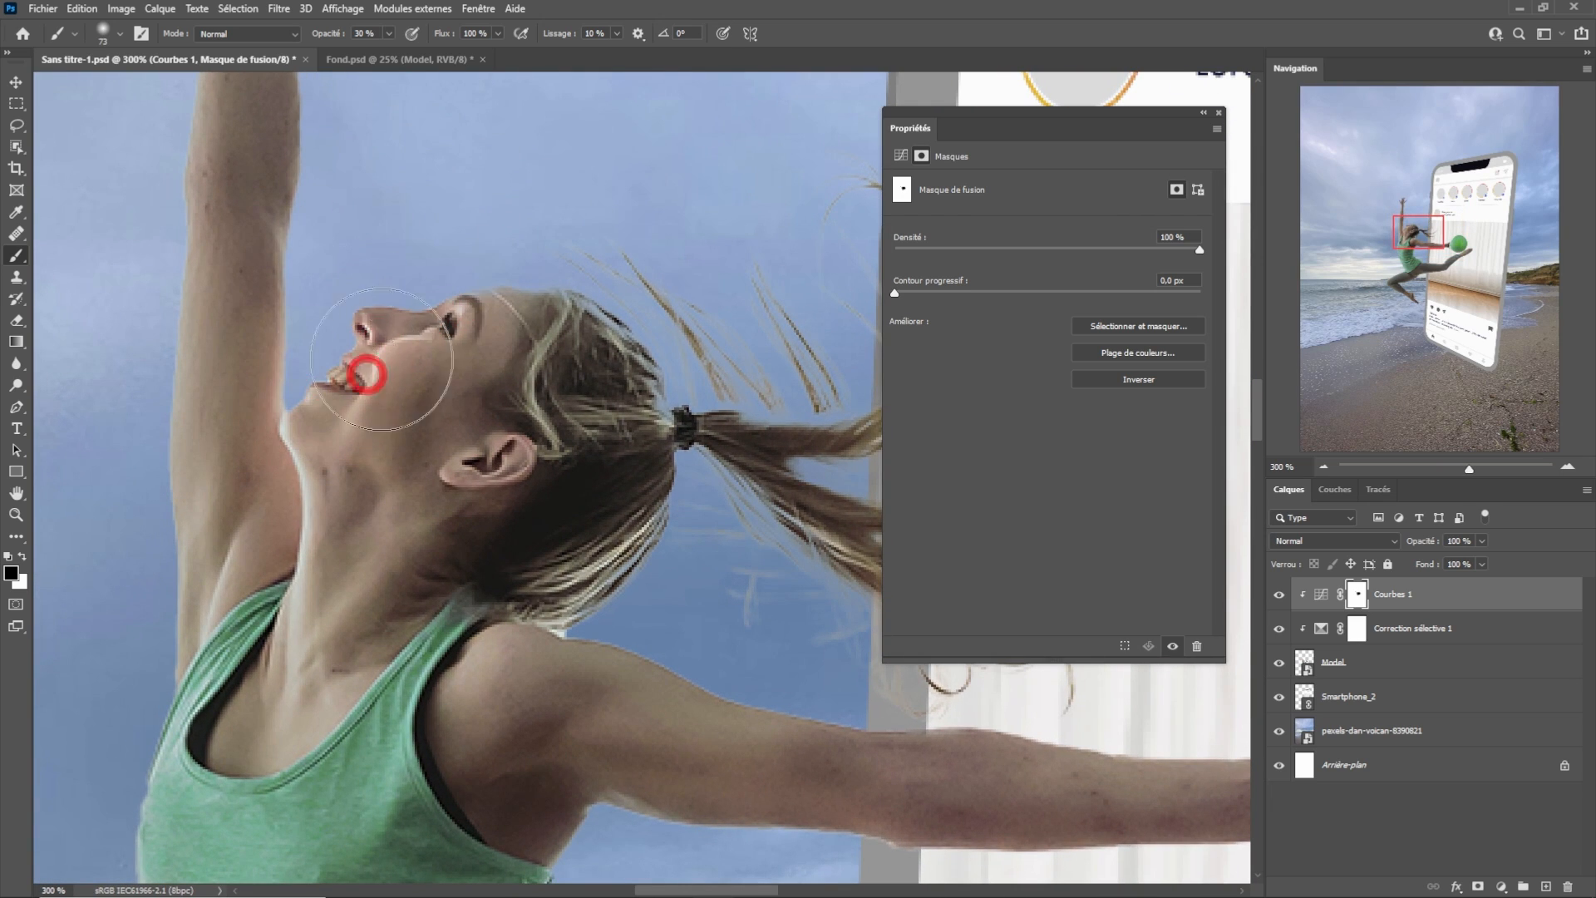
pyautogui.moveTo(367, 360); pyautogui.dragTo(430, 499)
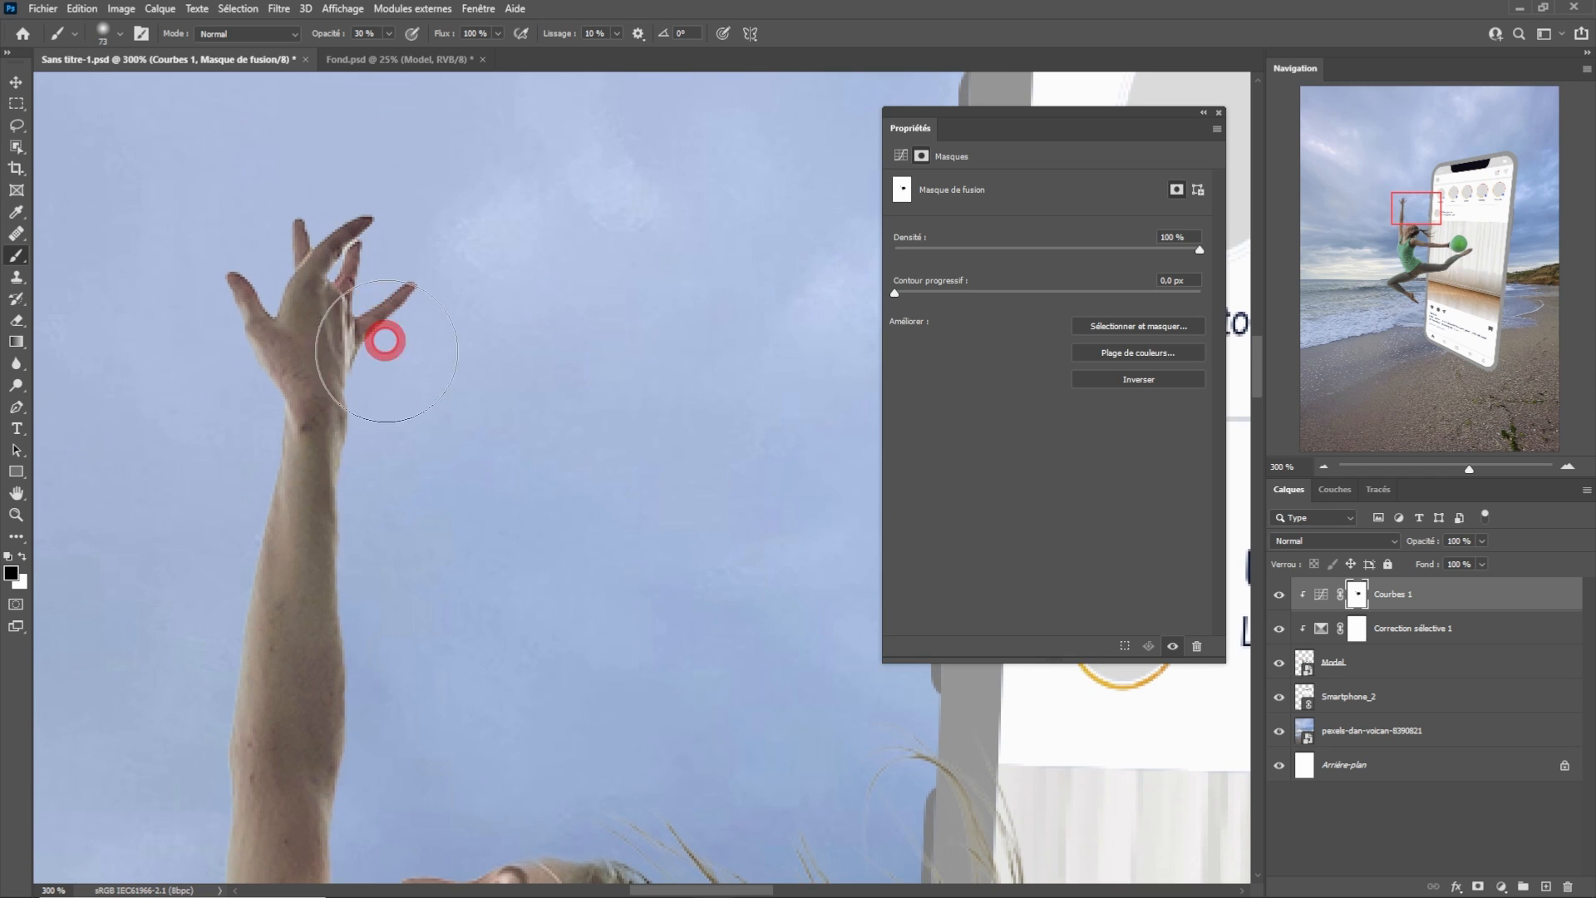
pyautogui.moveTo(422, 567); pyautogui.dragTo(488, 378)
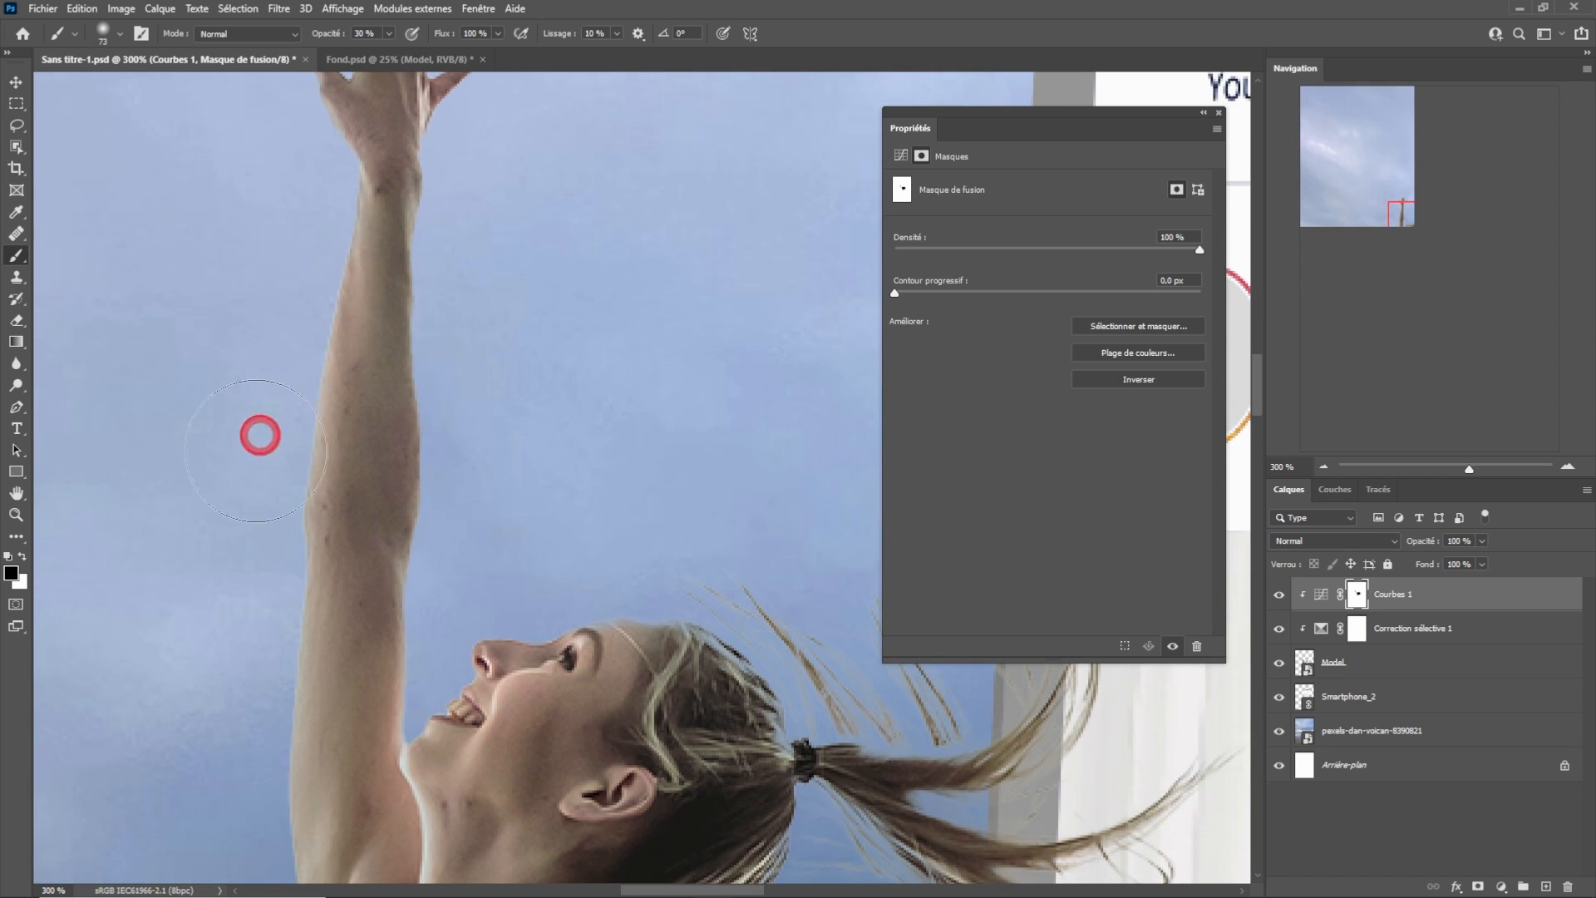
pyautogui.scroll(-3, 278, 402)
pyautogui.scroll(-5, 276, 642)
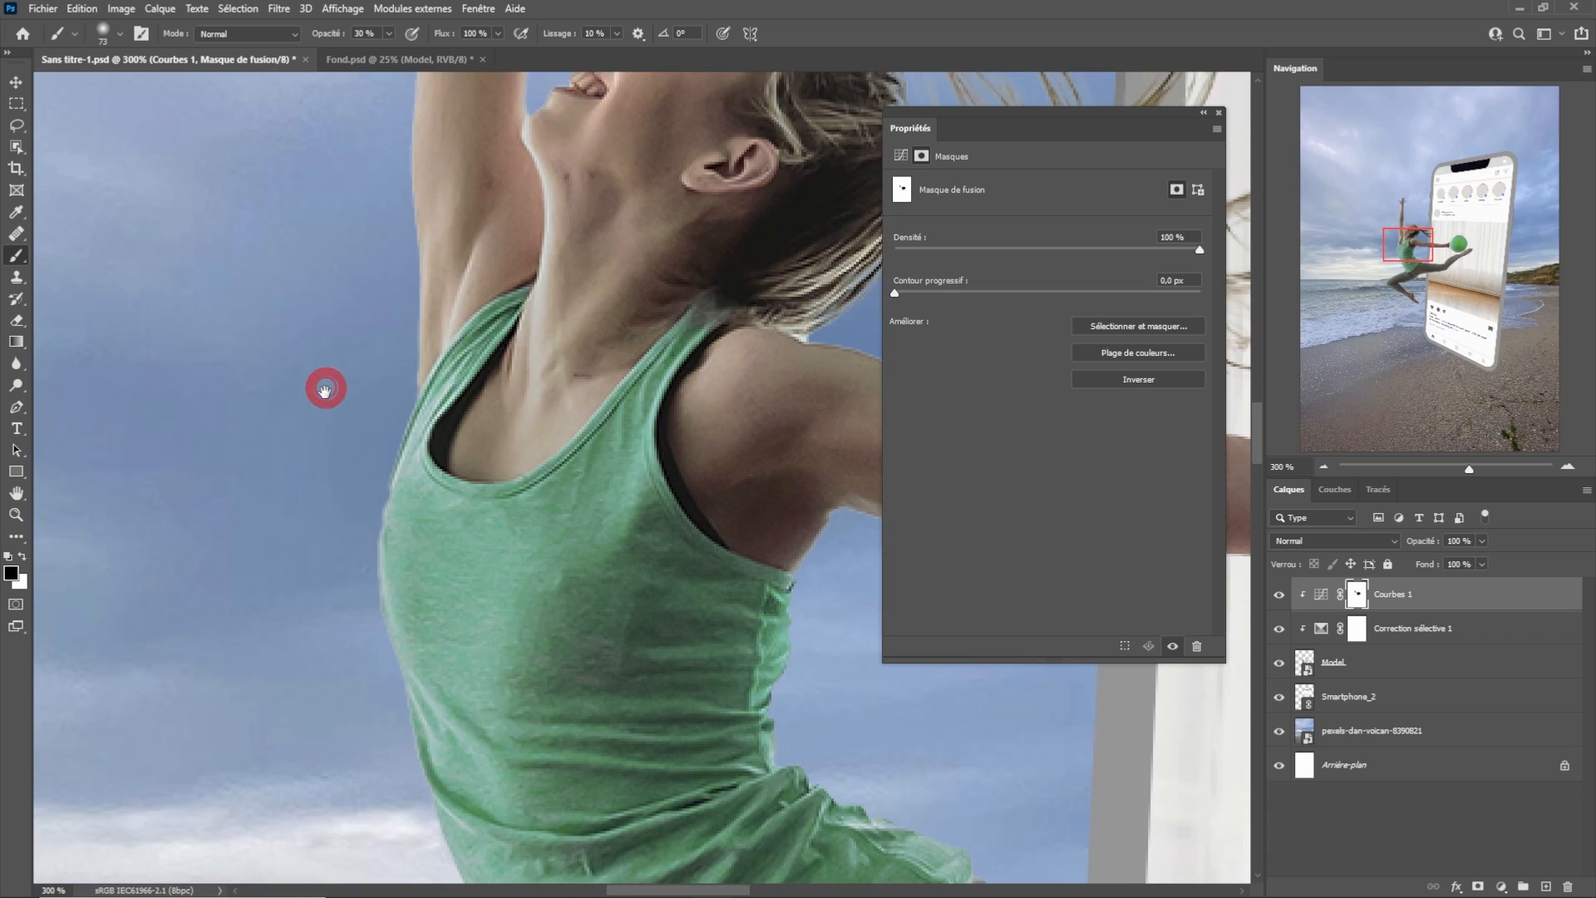
pyautogui.scroll(-3, 346, 598)
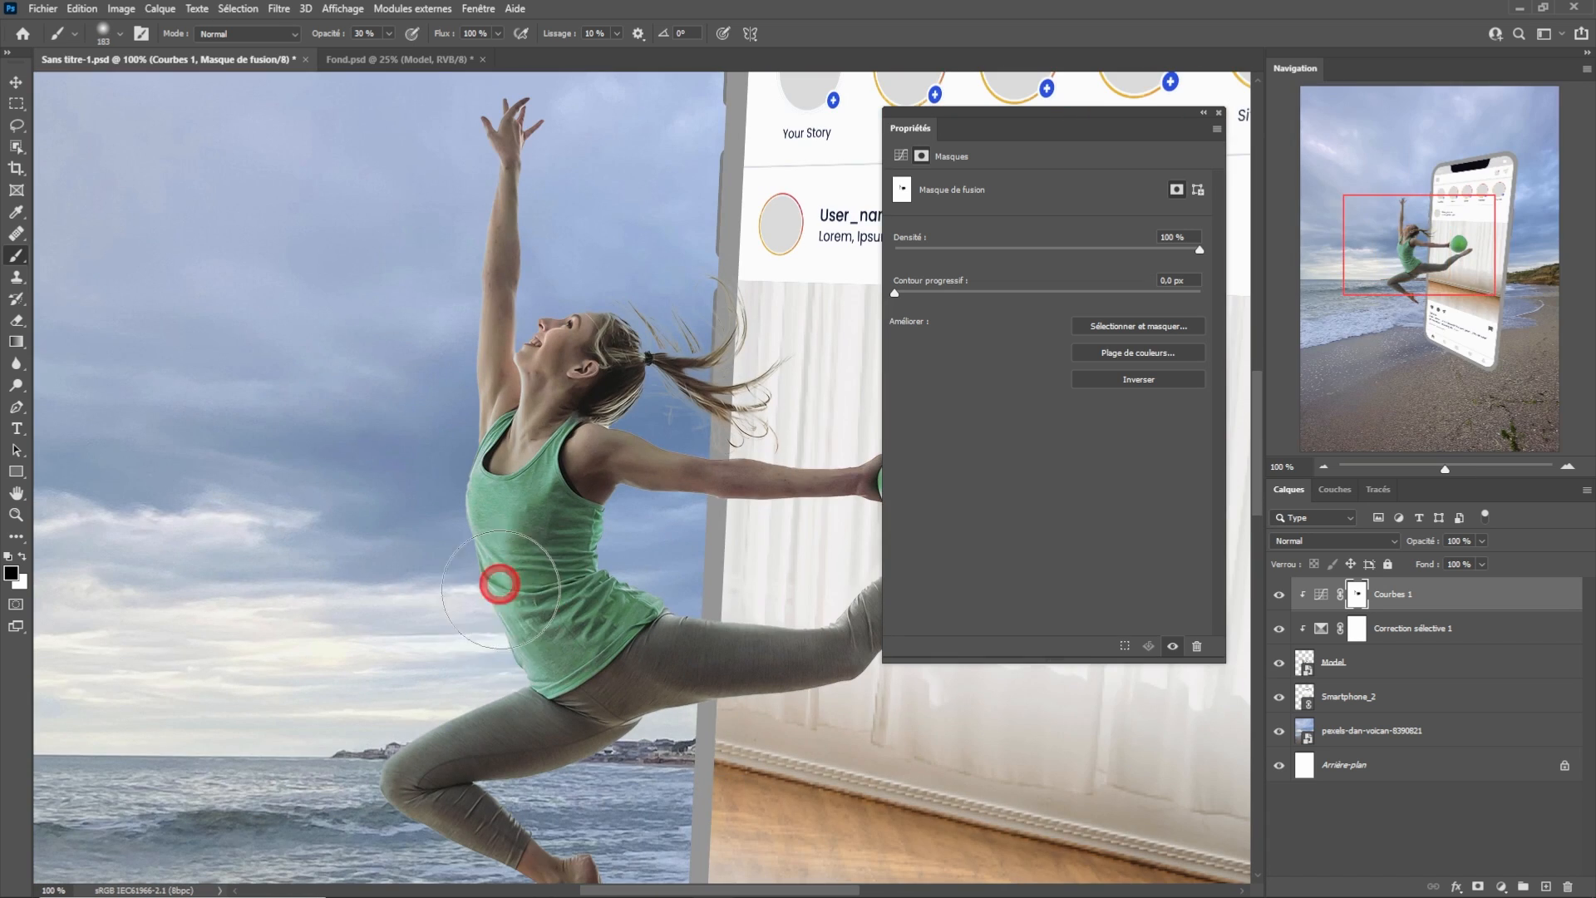
# Compare the dancer with and without the Curves adjustment and check the lighting across the whole composition.
pyautogui.click(1279, 595)
pyautogui.click(1280, 595)
pyautogui.scroll(-2, 437, 719)
pyautogui.keyDown('alt'); pyautogui.click(445, 718); pyautogui.keyUp('alt')
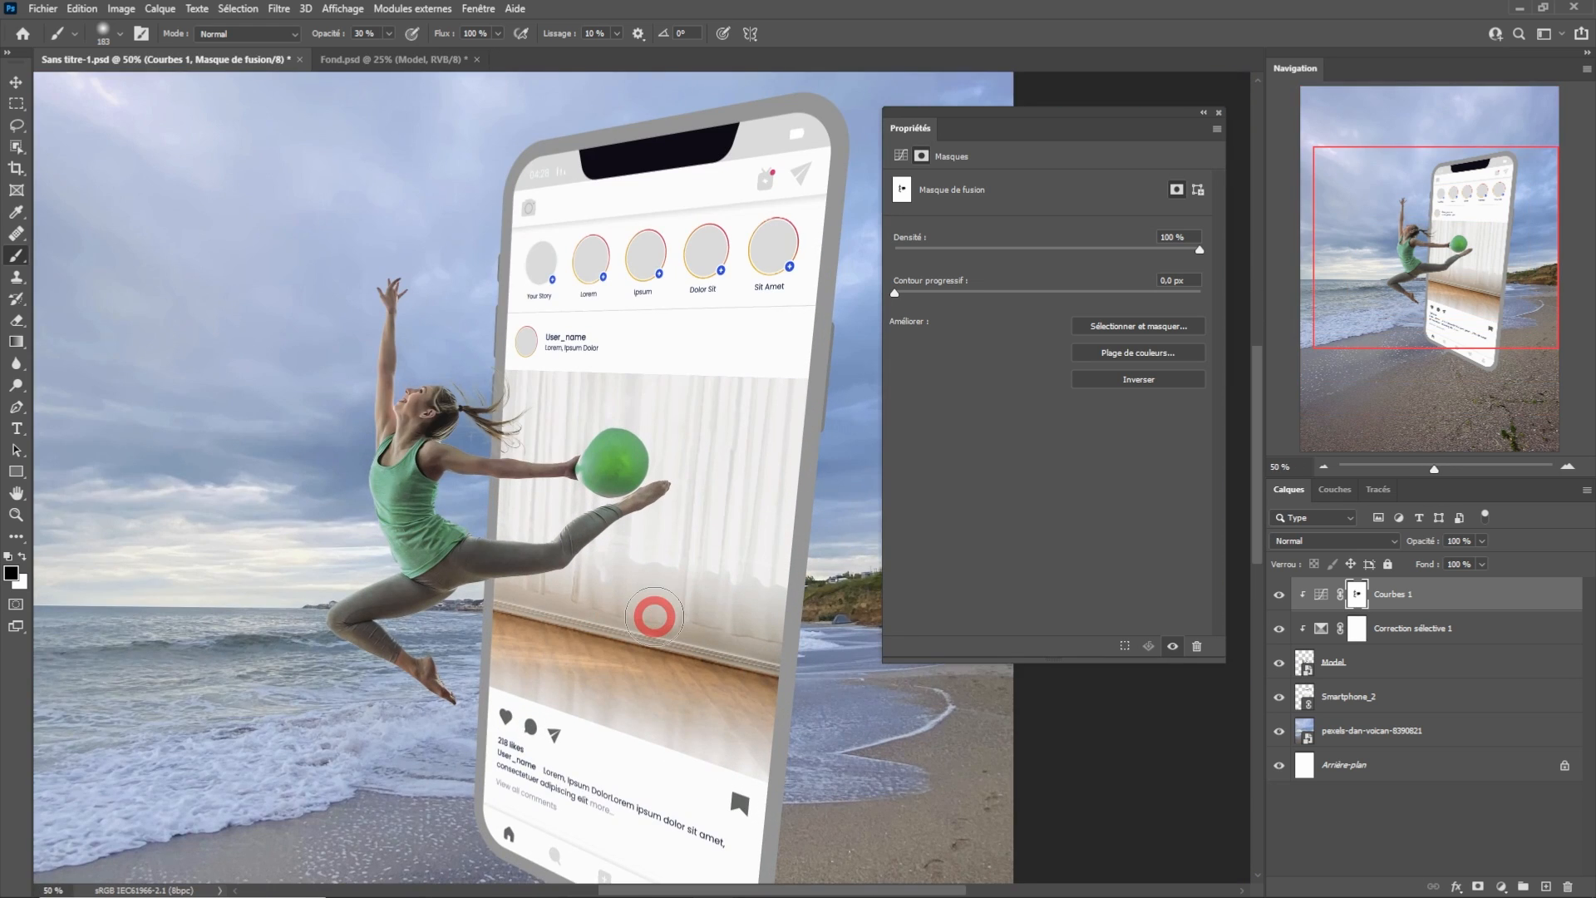
pyautogui.moveTo(652, 615); pyautogui.dragTo(581, 571)
pyautogui.keyDown('alt'); pyautogui.click(581, 591); pyautogui.keyUp('alt')
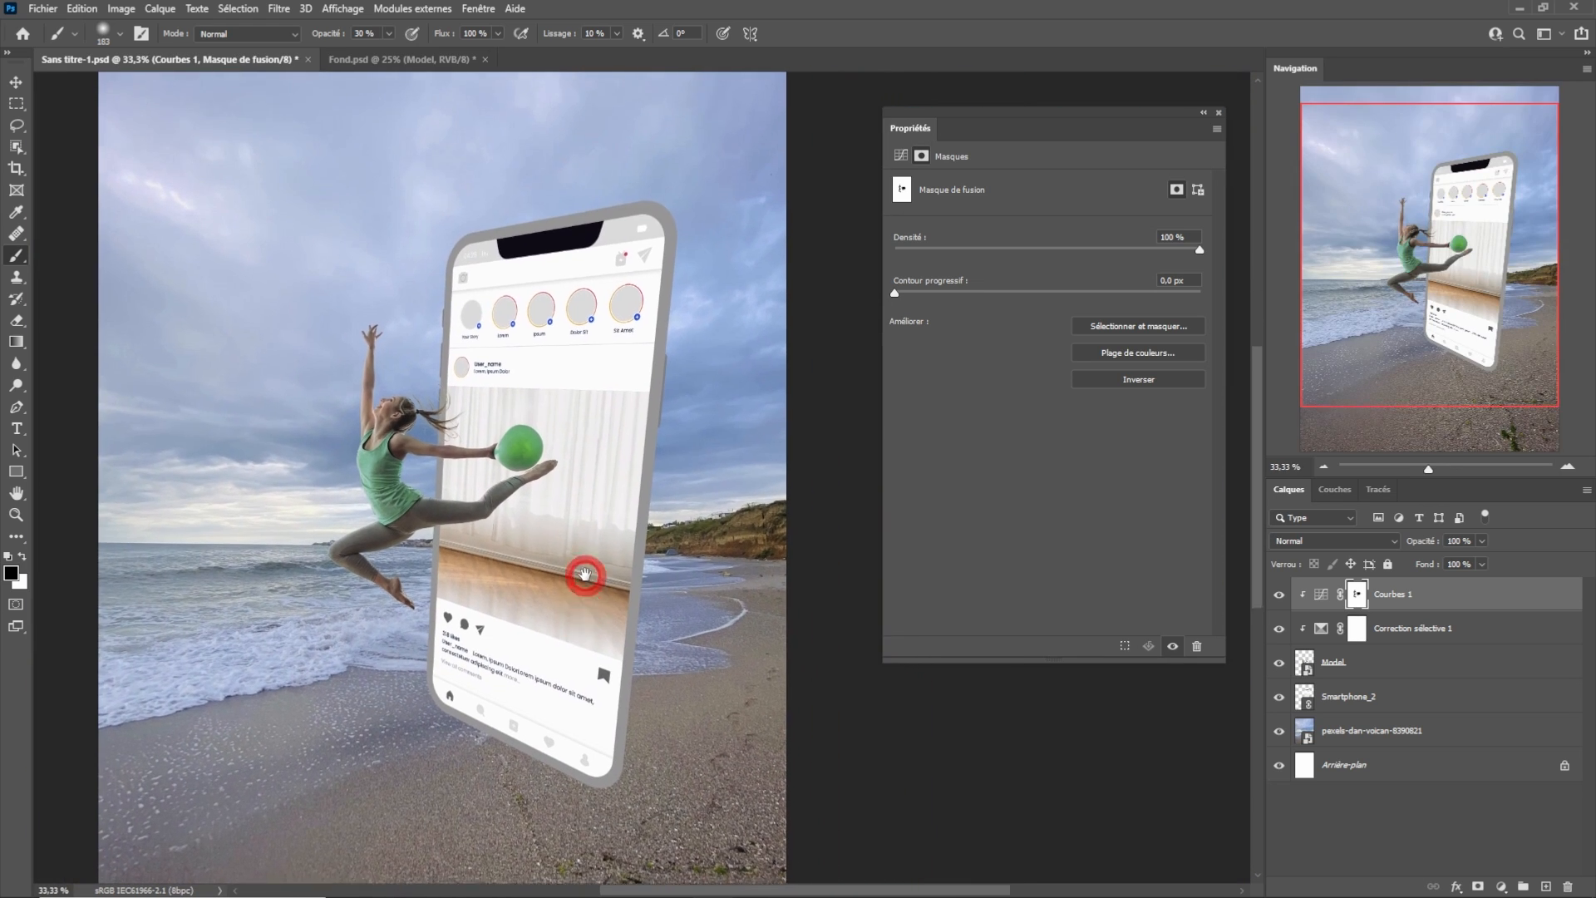
pyautogui.click(443, 705)
pyautogui.click(517, 731)
pyautogui.click(936, 788)
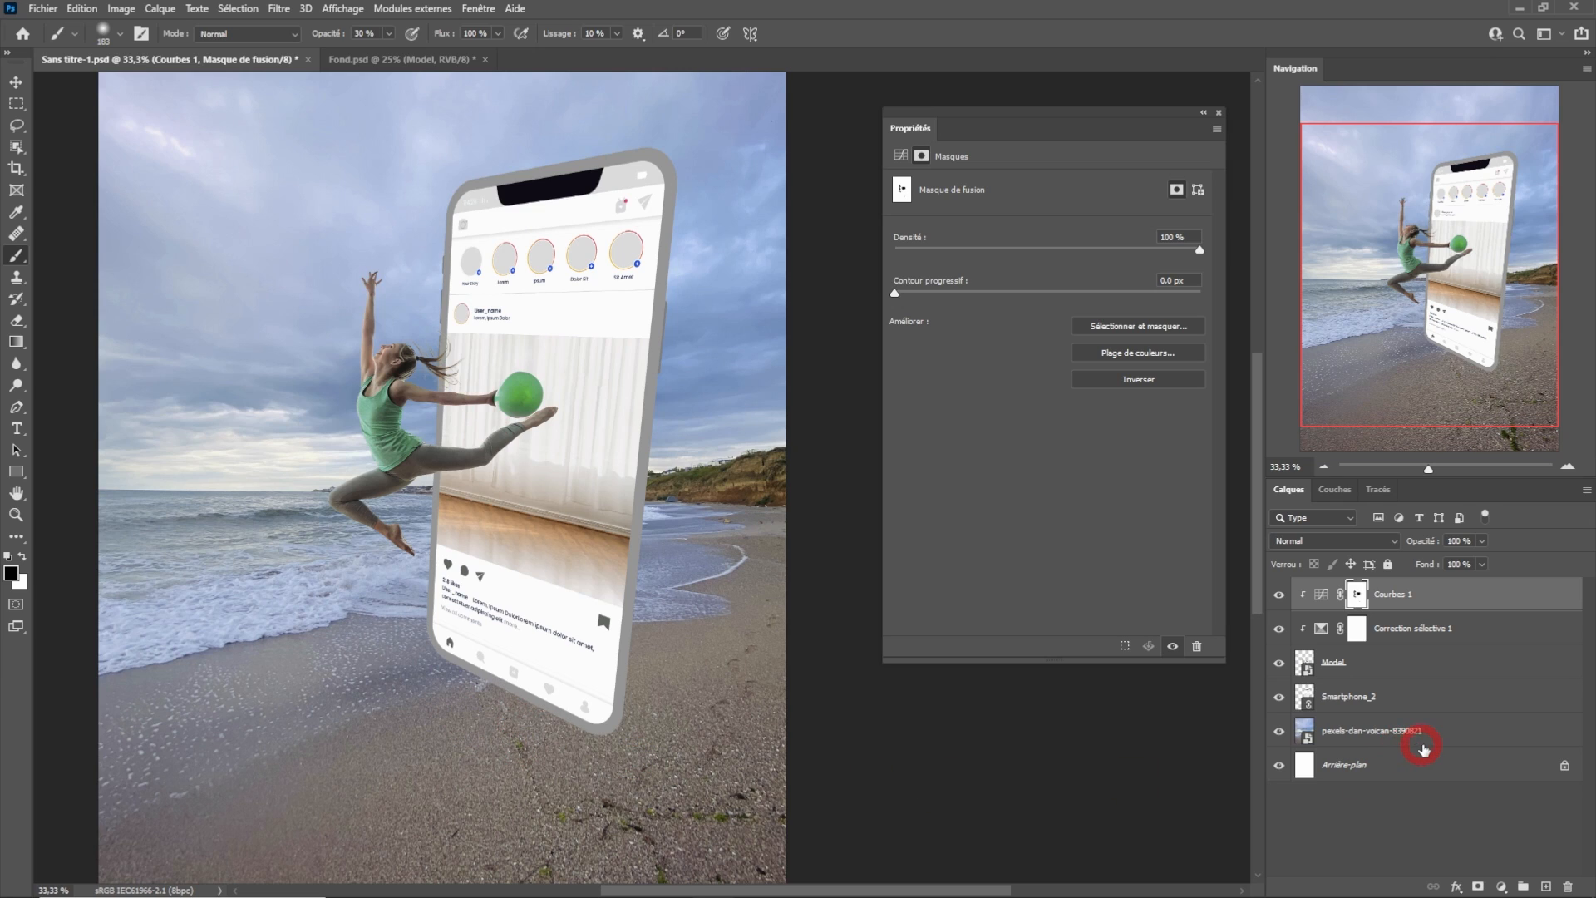
# Add a new layer directly above the beach photo and set its blend mode to Multiply (Produit).
pyautogui.click(1426, 740)
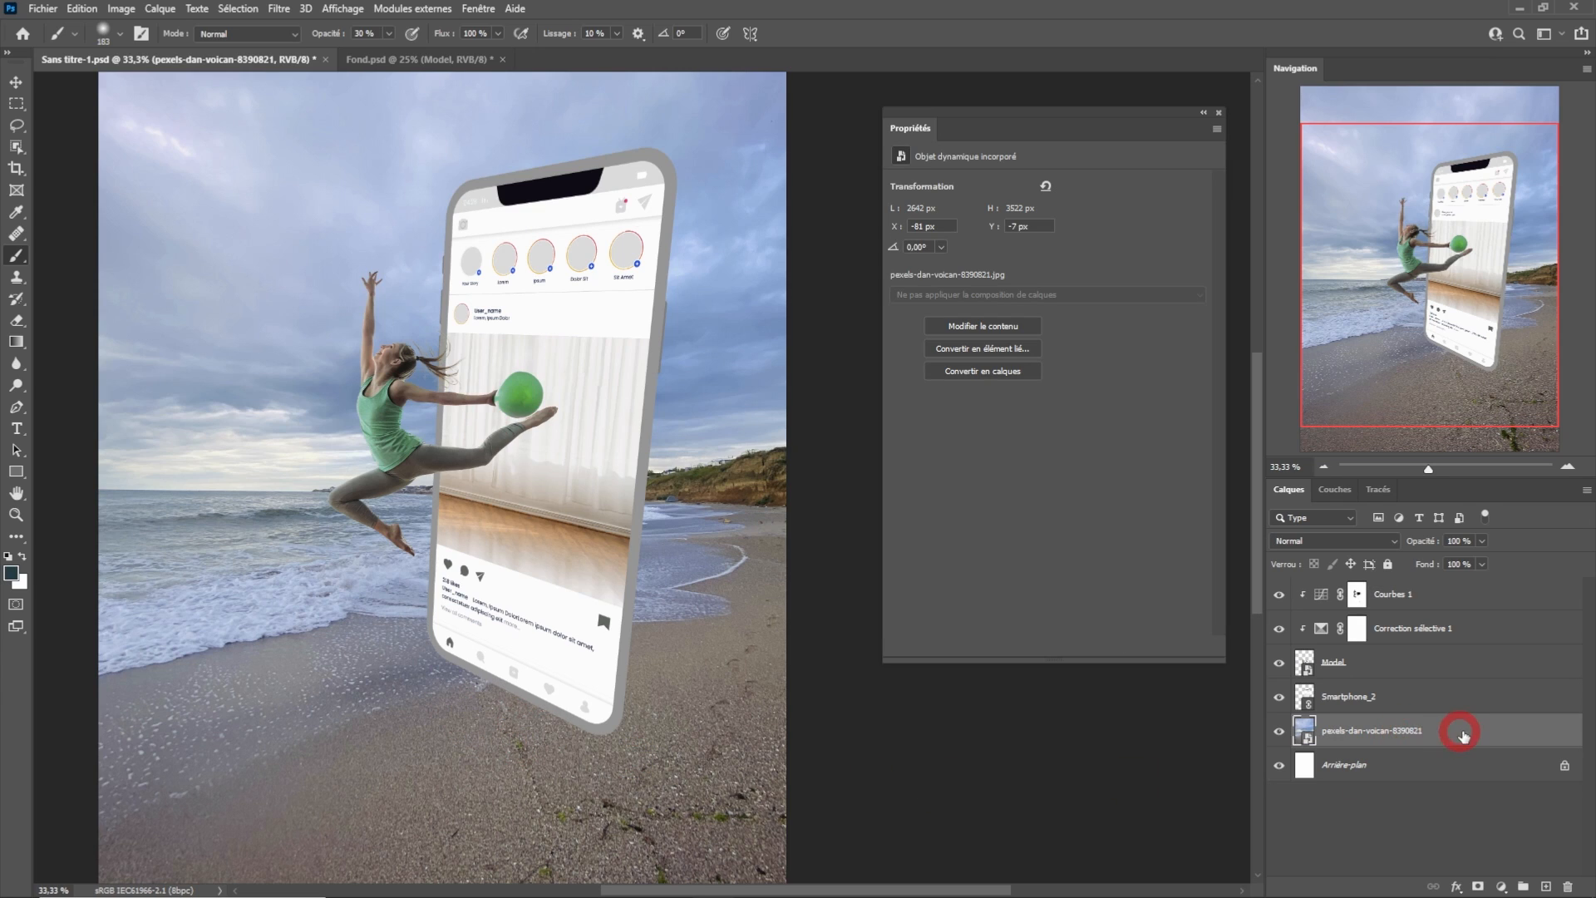
pyautogui.click(1547, 886)
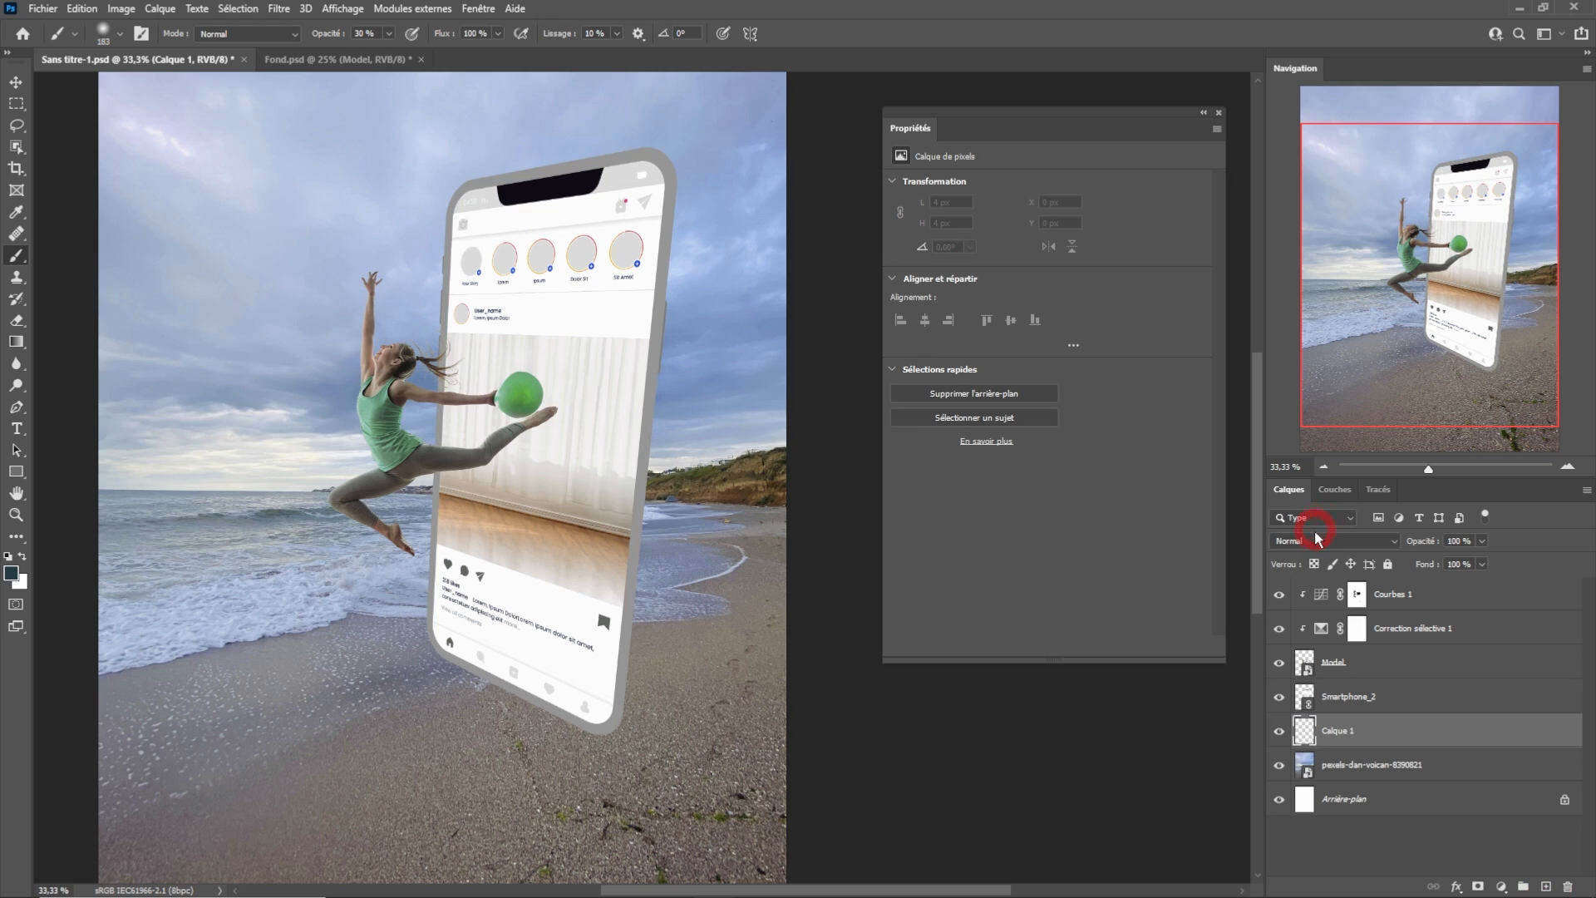
pyautogui.click(1305, 541)
pyautogui.click(1301, 542)
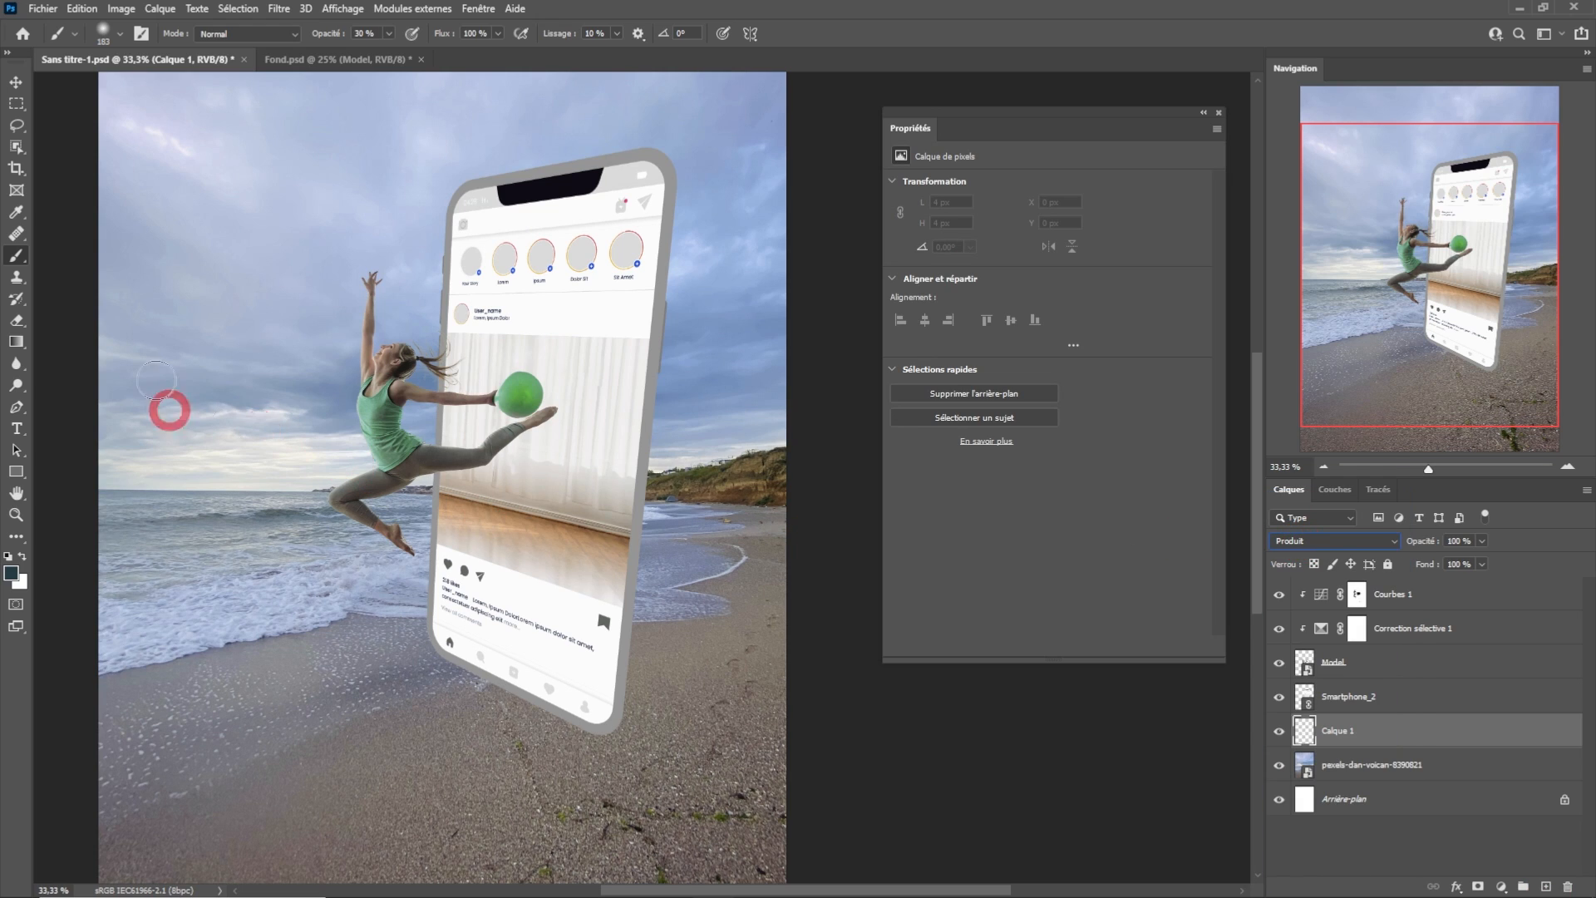
# Set the foreground colour to #143c44 and paint a shadow about 1163 by 614 px on the sand beneath the phone.
pyautogui.click(11, 572)
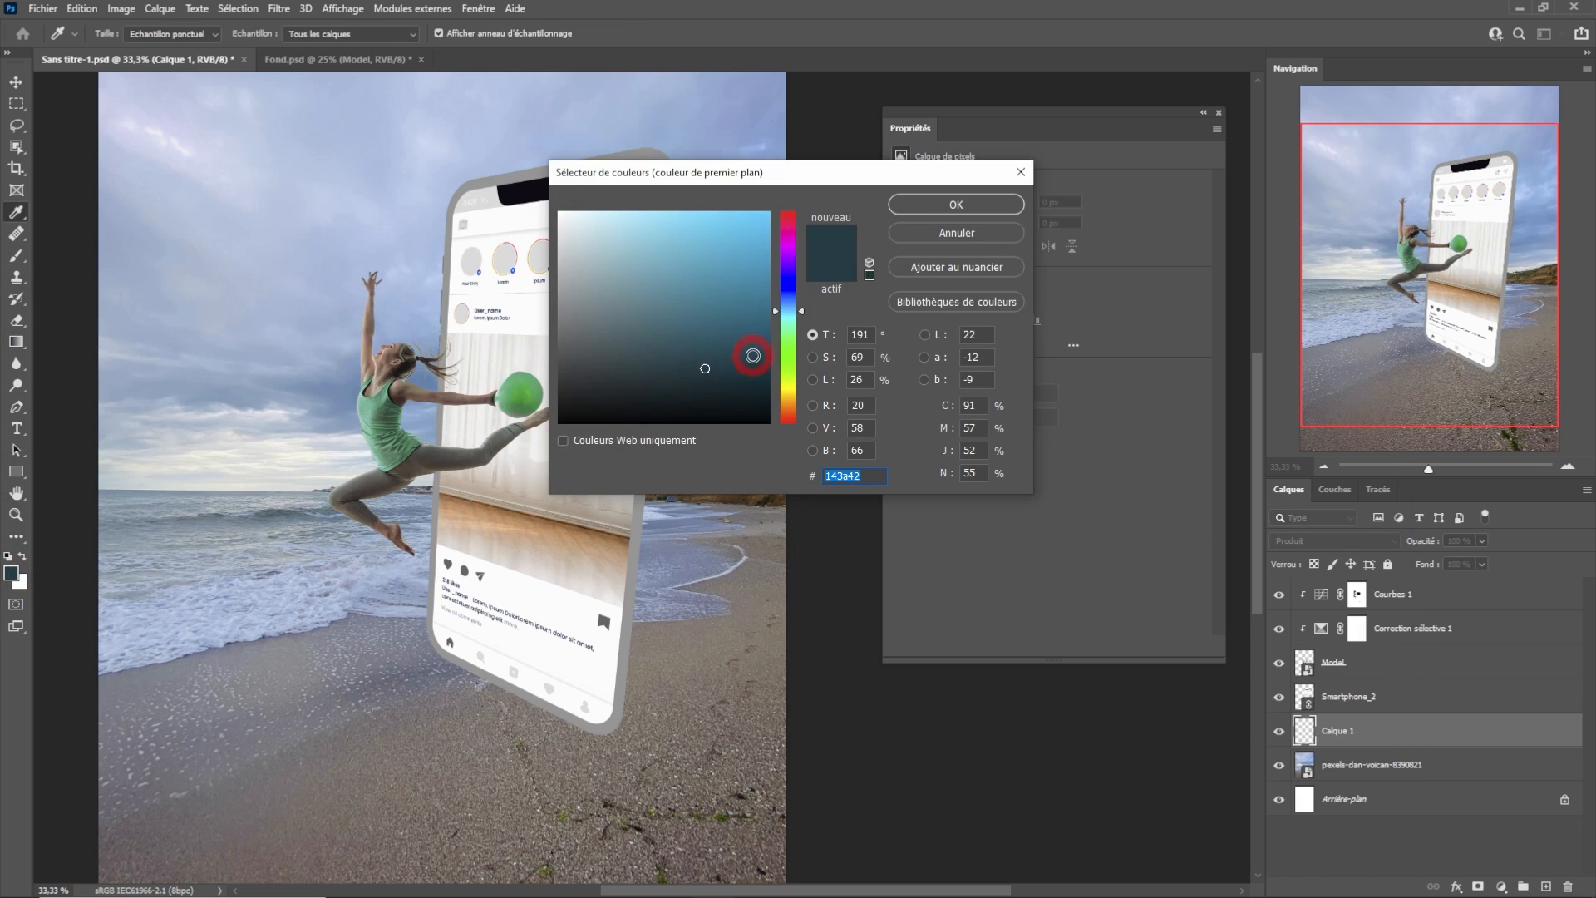
pyautogui.moveTo(711, 367)
pyautogui.mouseDown()
pyautogui.moveTo(716, 346)
pyautogui.moveTo(716, 362)
pyautogui.mouseUp()
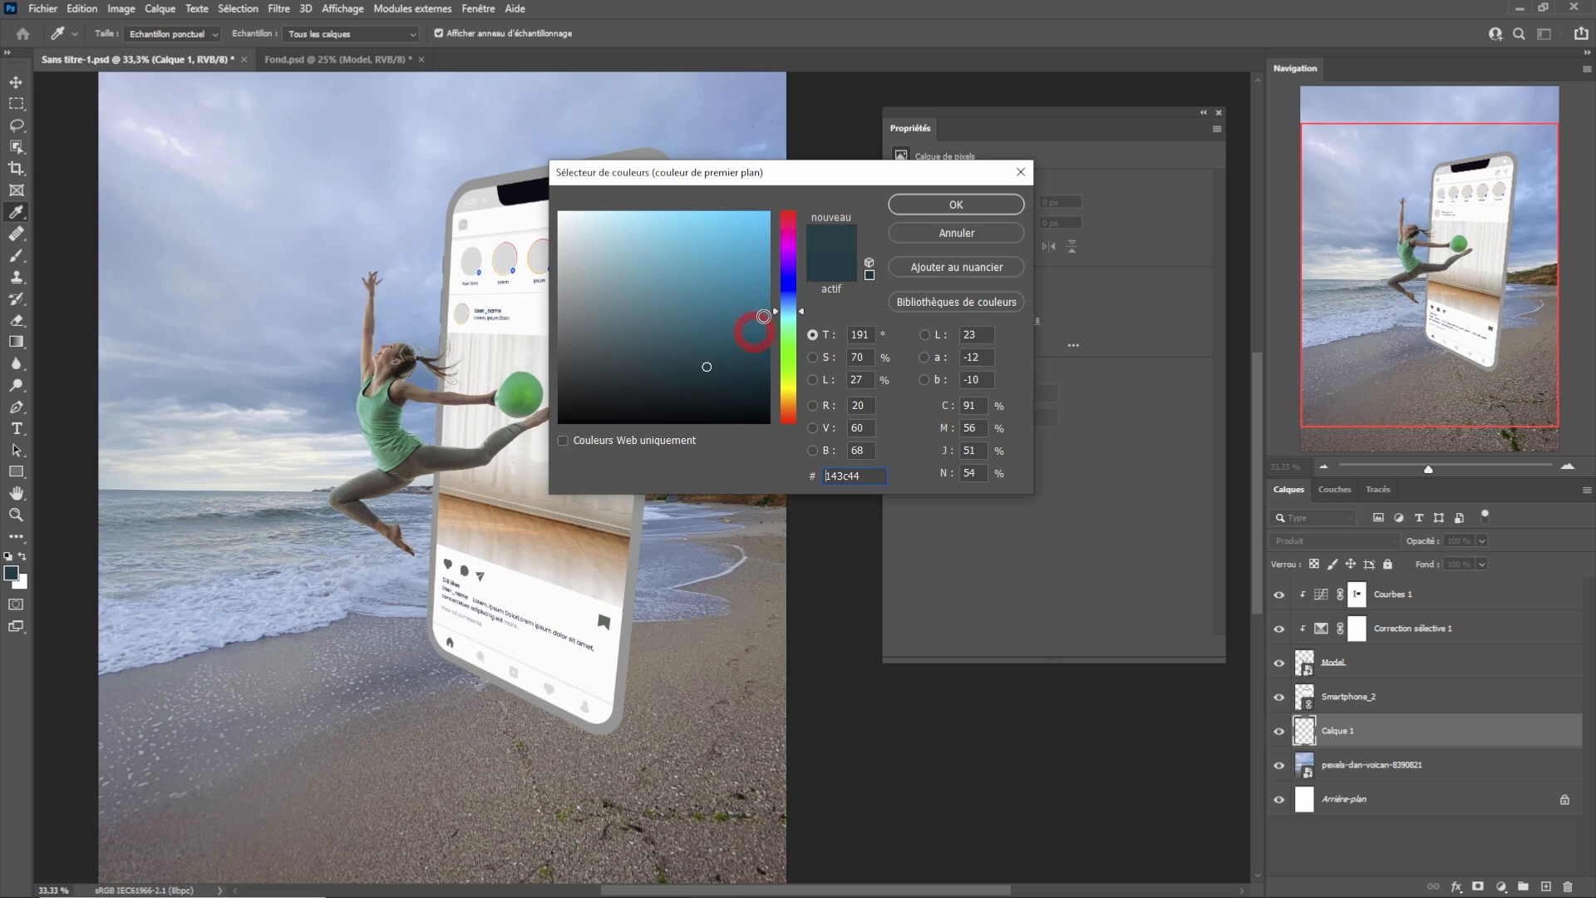
pyautogui.click(900, 220)
pyautogui.moveTo(426, 687)
pyautogui.mouseDown()
pyautogui.moveTo(574, 773)
pyautogui.moveTo(420, 694)
pyautogui.moveTo(349, 683)
pyautogui.moveTo(458, 700)
pyautogui.moveTo(508, 740)
pyautogui.moveTo(337, 690)
pyautogui.moveTo(434, 687)
pyautogui.mouseUp()
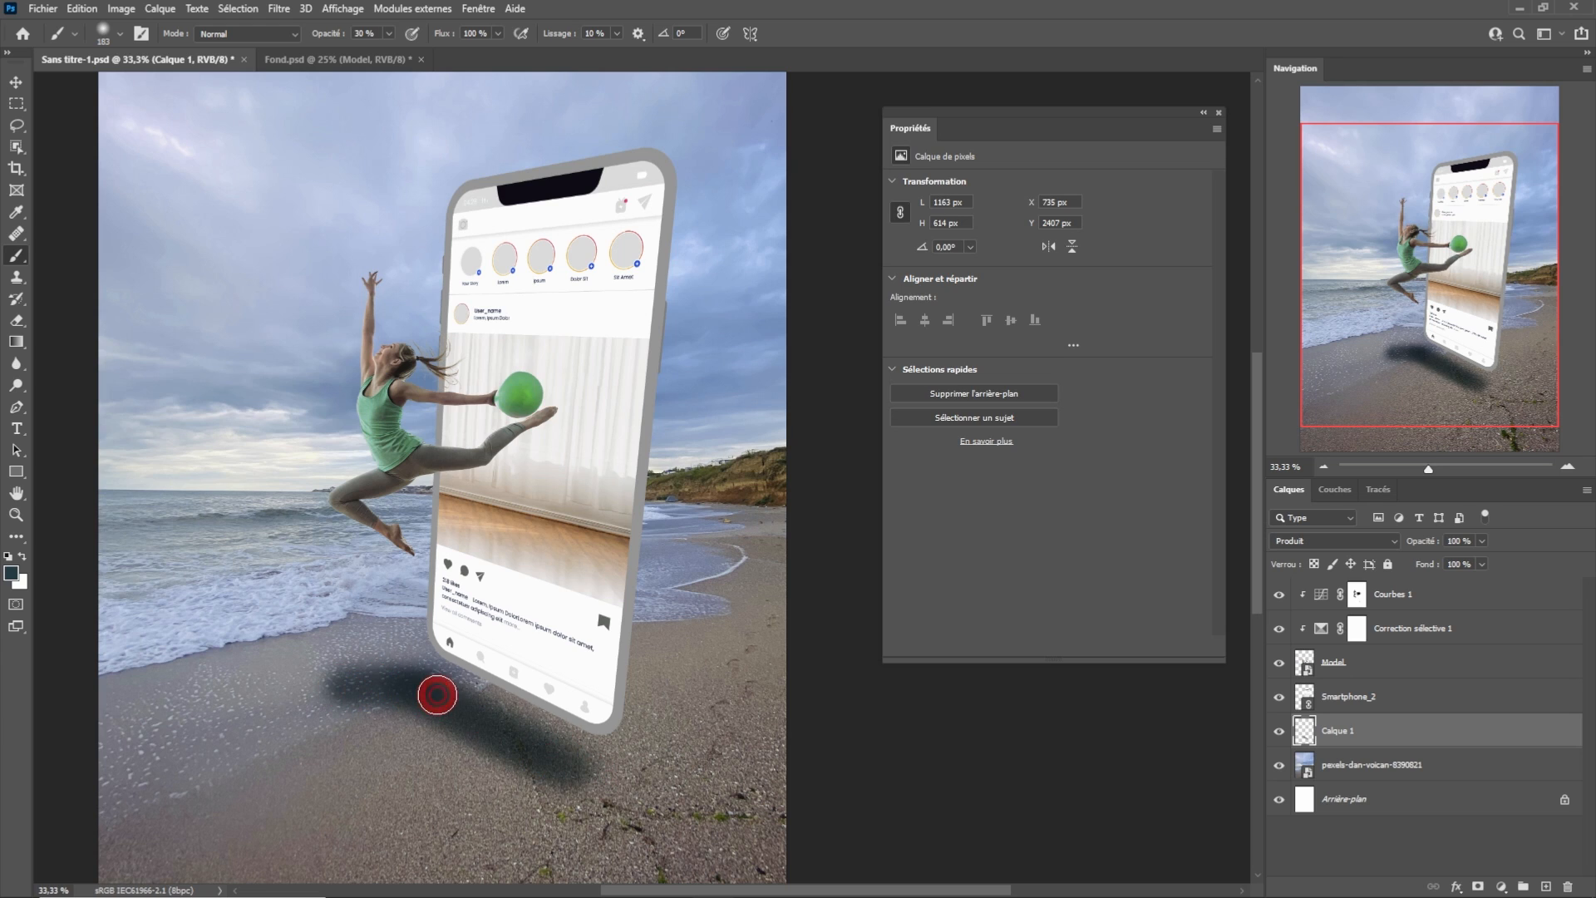
# Convert the shadow layer to a smart object and apply a Gaussian Blur with a radius of 101.4 pixels.
pyautogui.rightClick(1409, 736)
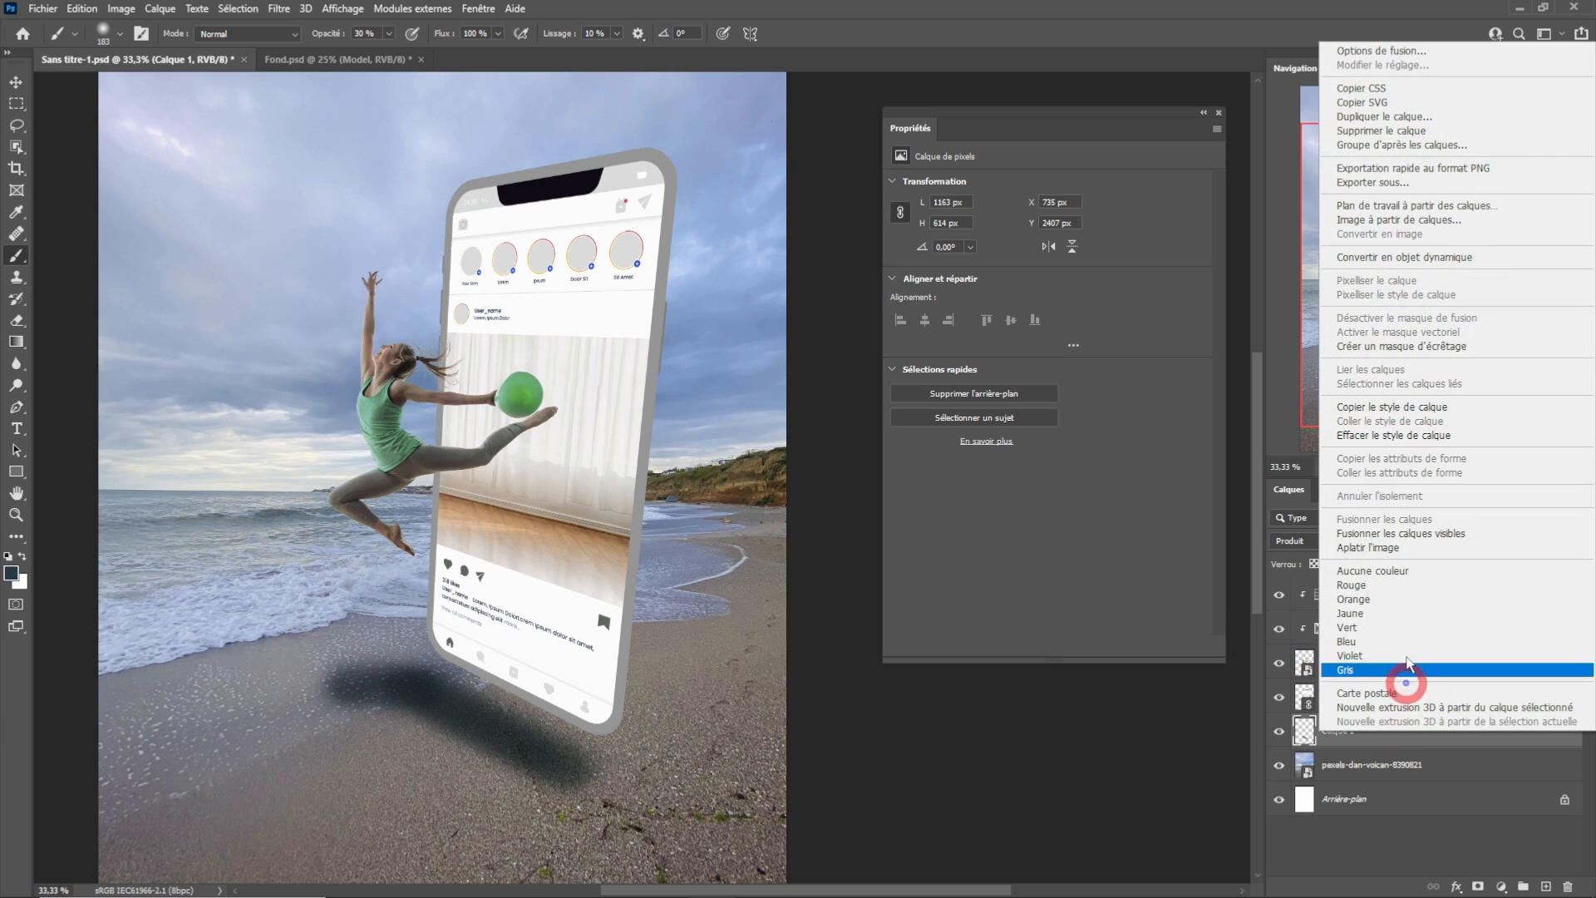
pyautogui.click(1419, 253)
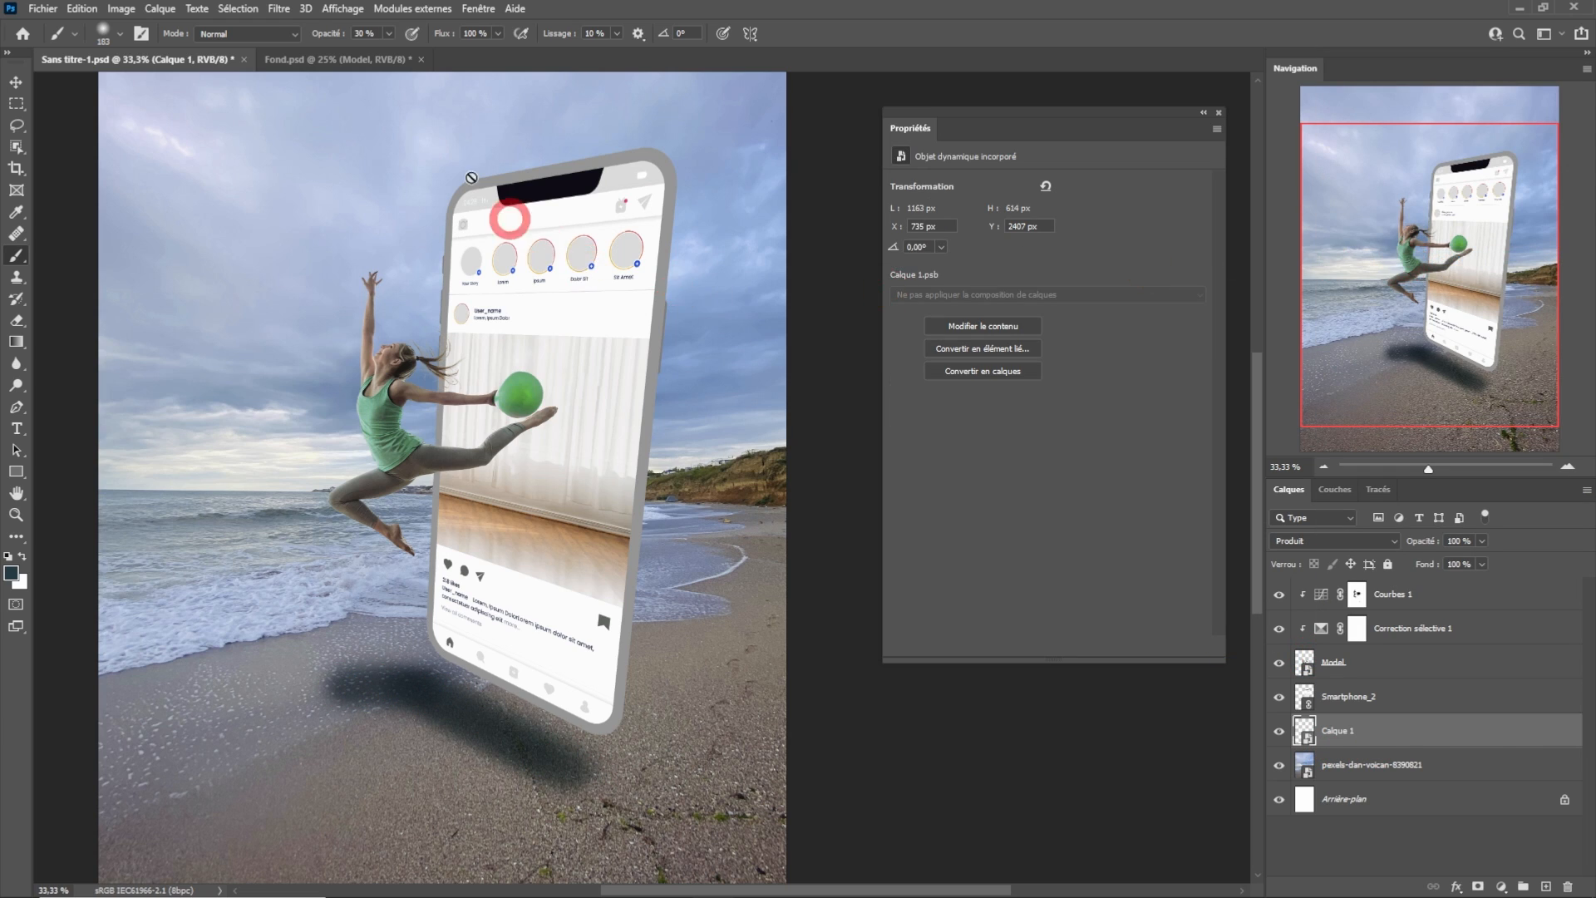
pyautogui.click(279, 8)
pyautogui.moveTo(331, 272)
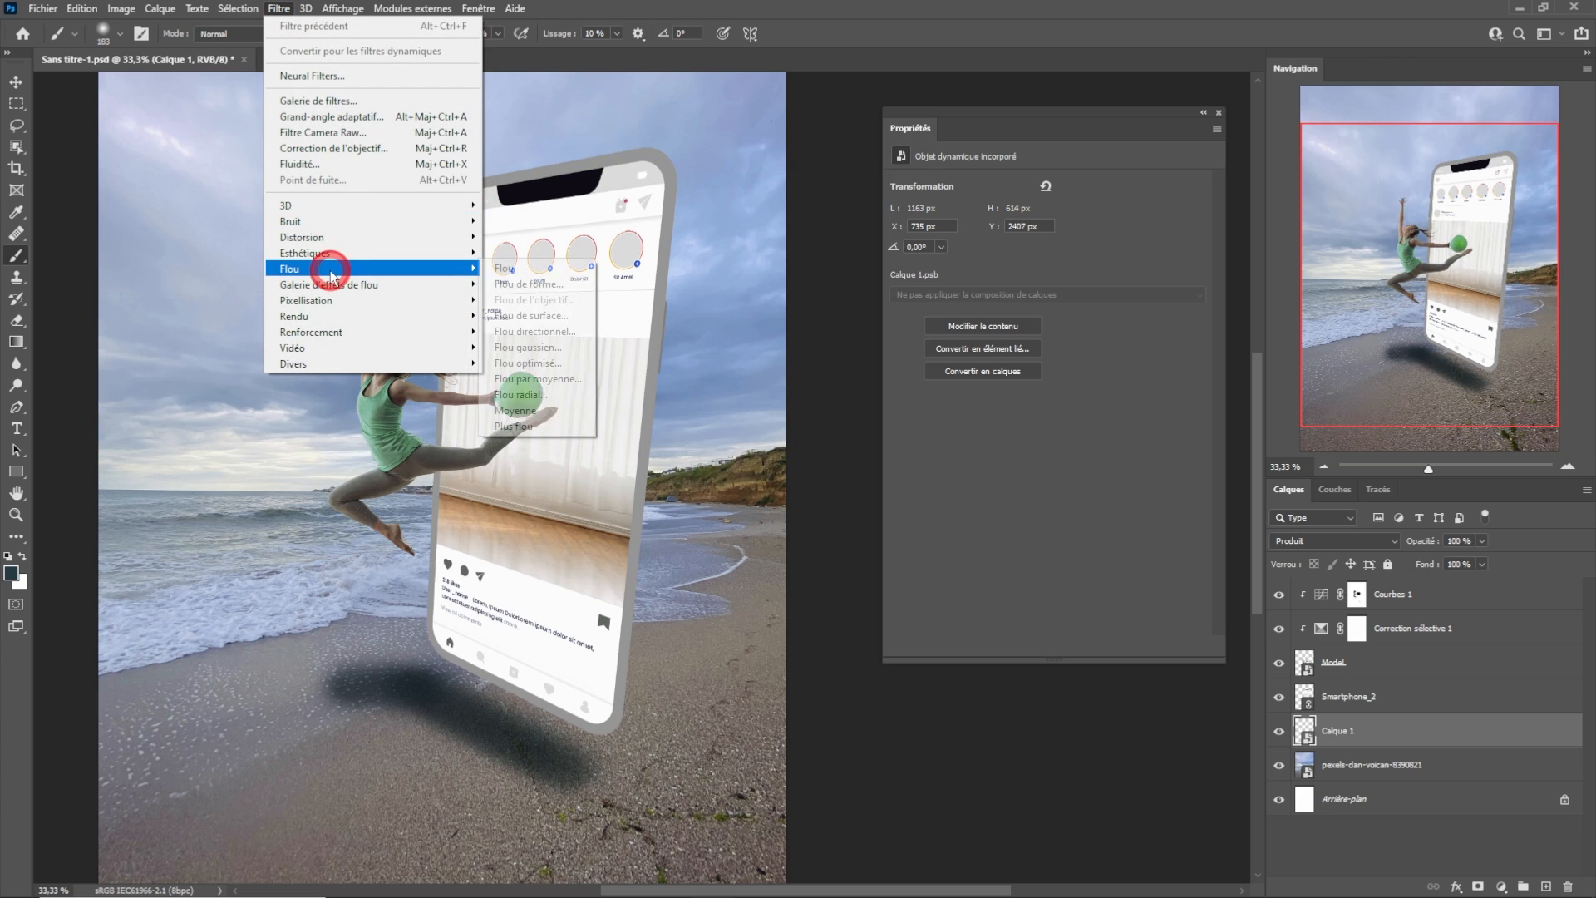
pyautogui.click(526, 347)
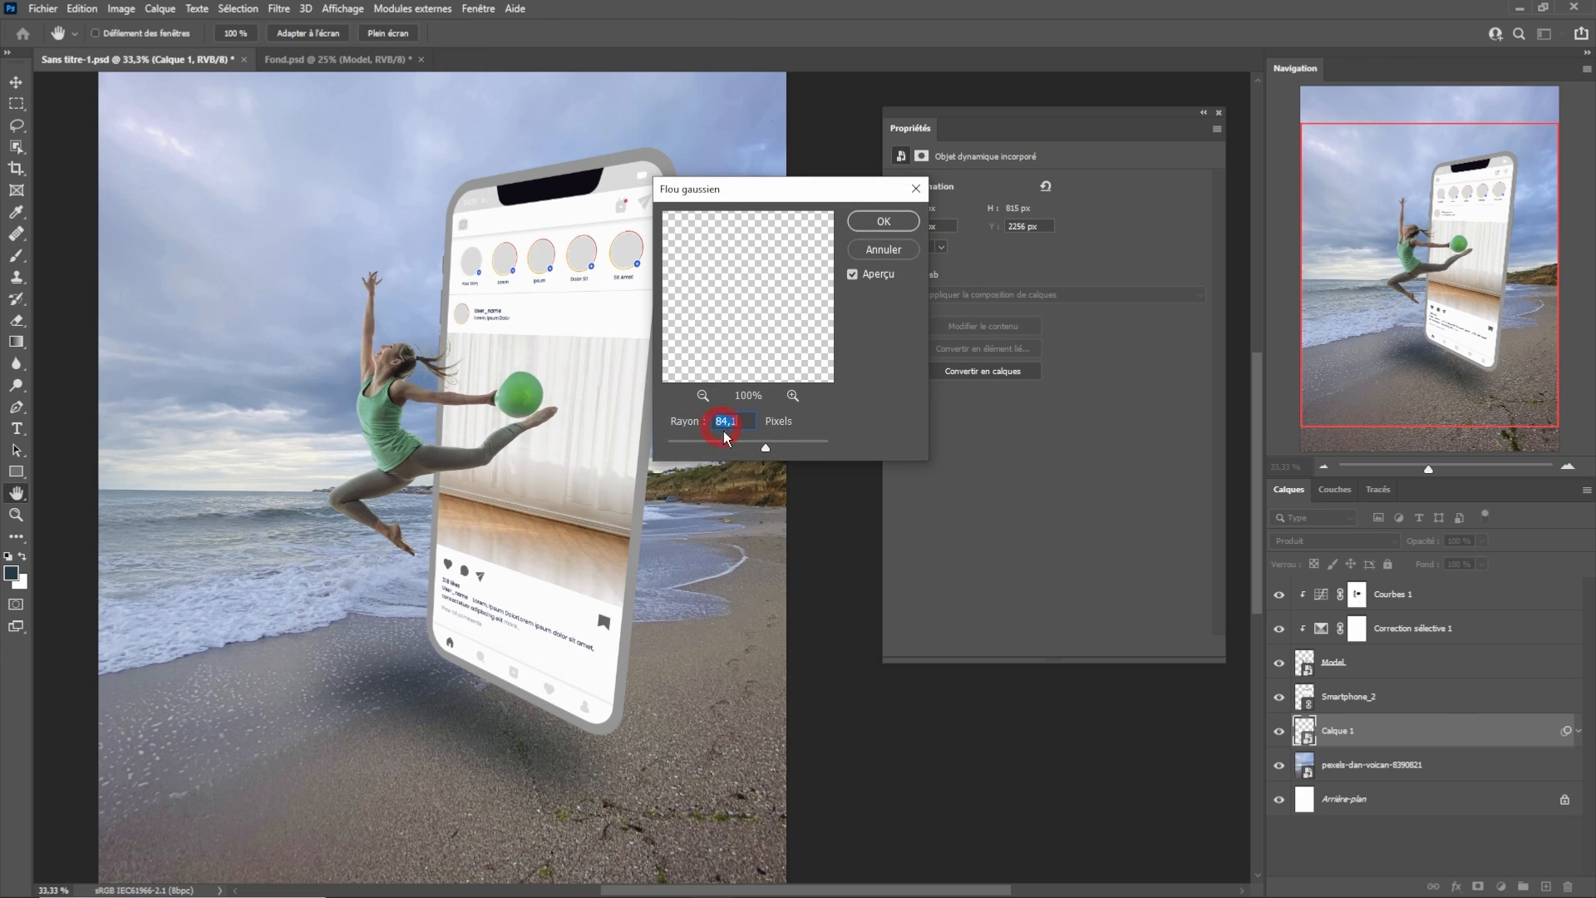
pyautogui.moveTo(766, 450); pyautogui.dragTo(768, 452)
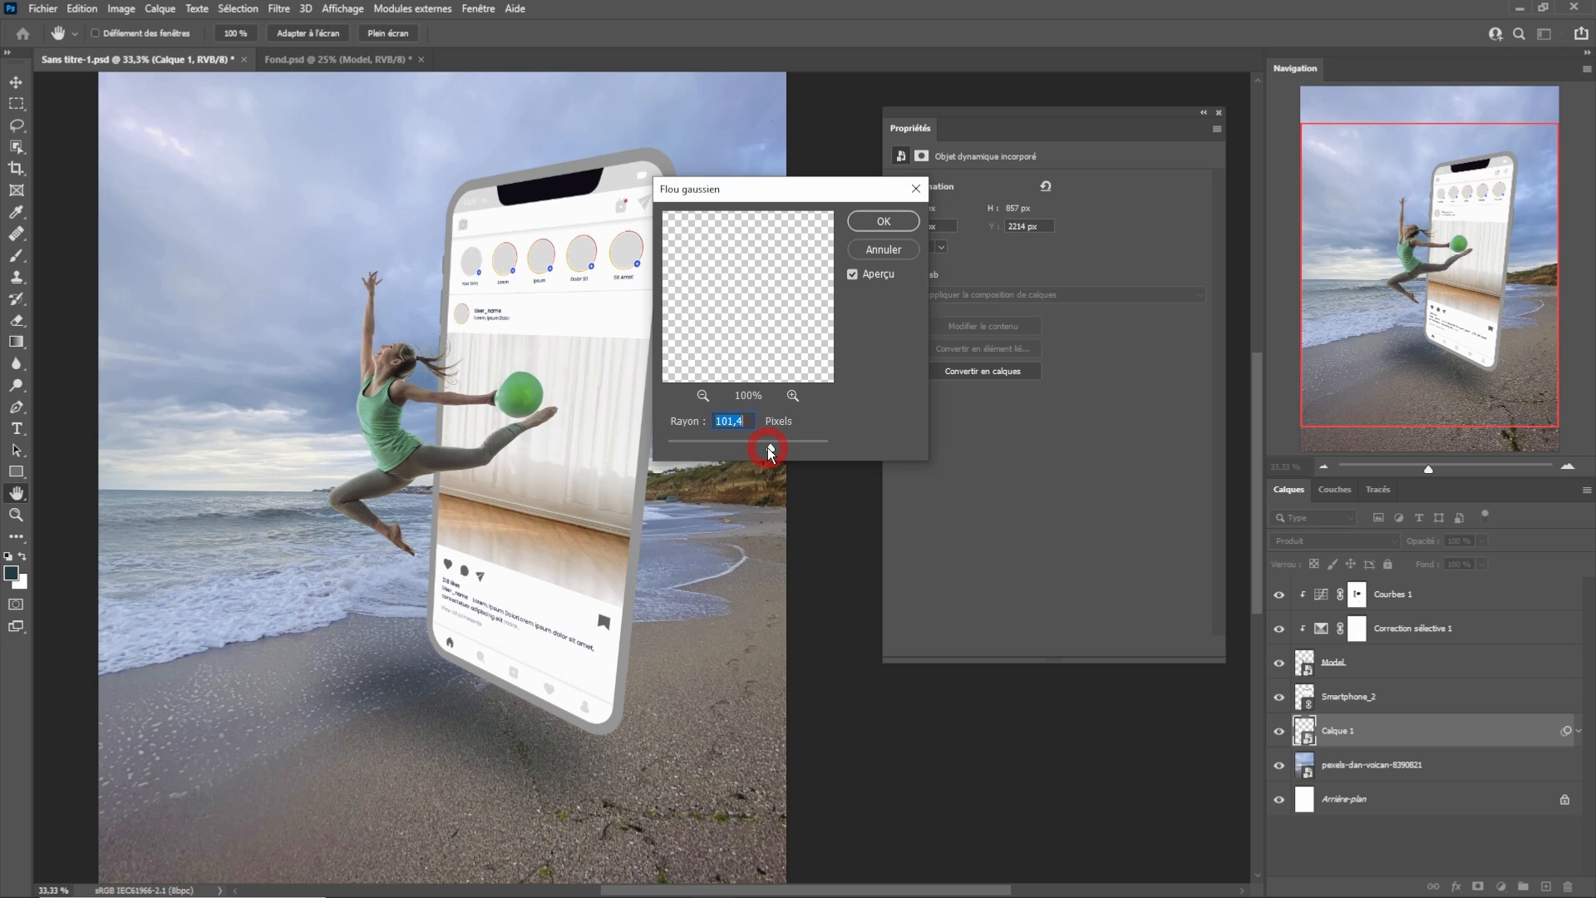
pyautogui.click(902, 223)
# Reduce the shadow layer's opacity to 73% and check the shadow against the whole image.
pyautogui.click(1319, 594)
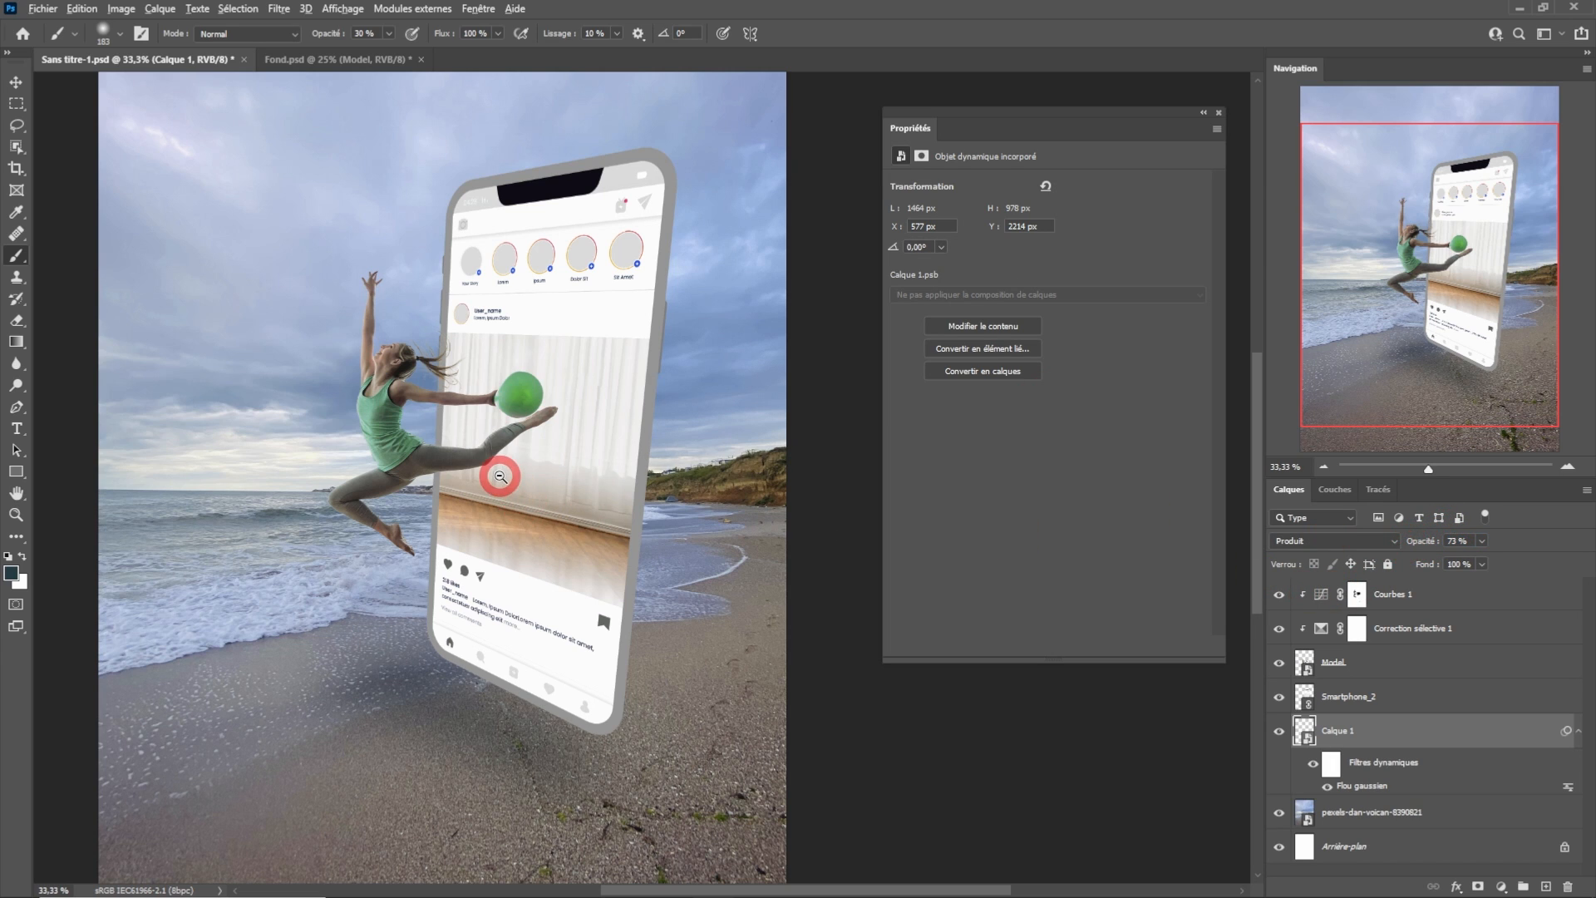
pyautogui.scroll(-1, 499, 477)
pyautogui.scroll(1, 516, 468)
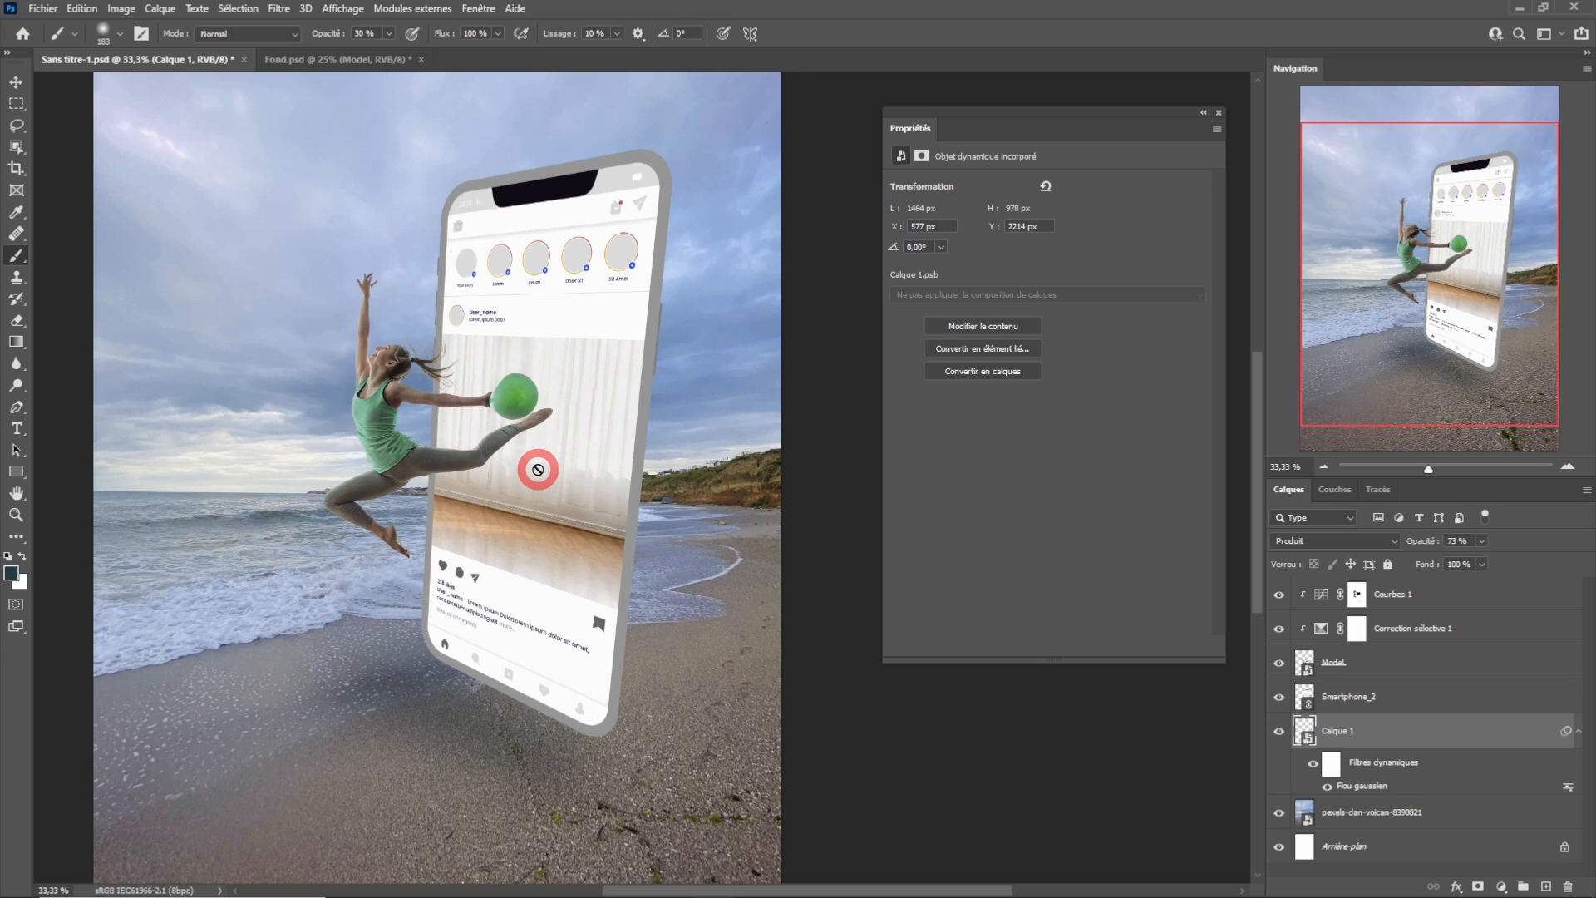
pyautogui.scroll(-1, 538, 470)
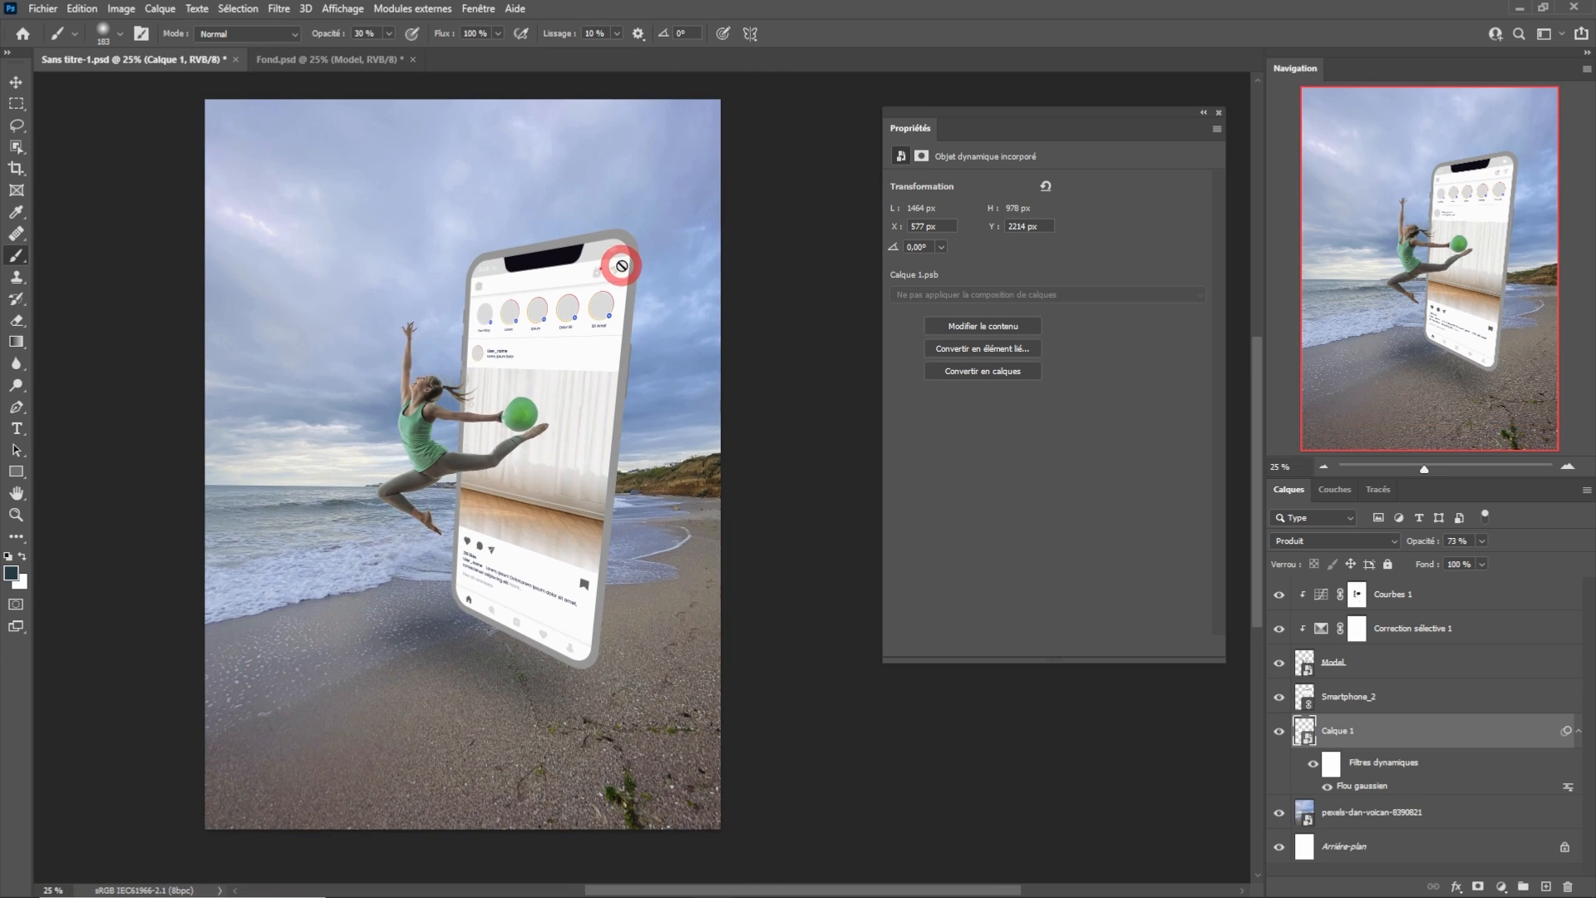
pyautogui.click(994, 563)
# Select the beach photo layer, check it by toggling its visibility, and start a Tilt-Shift blur on it.
pyautogui.moveTo(1469, 817); pyautogui.dragTo(1316, 823)
pyautogui.click(1281, 814)
pyautogui.click(1283, 817)
pyautogui.click(281, 19)
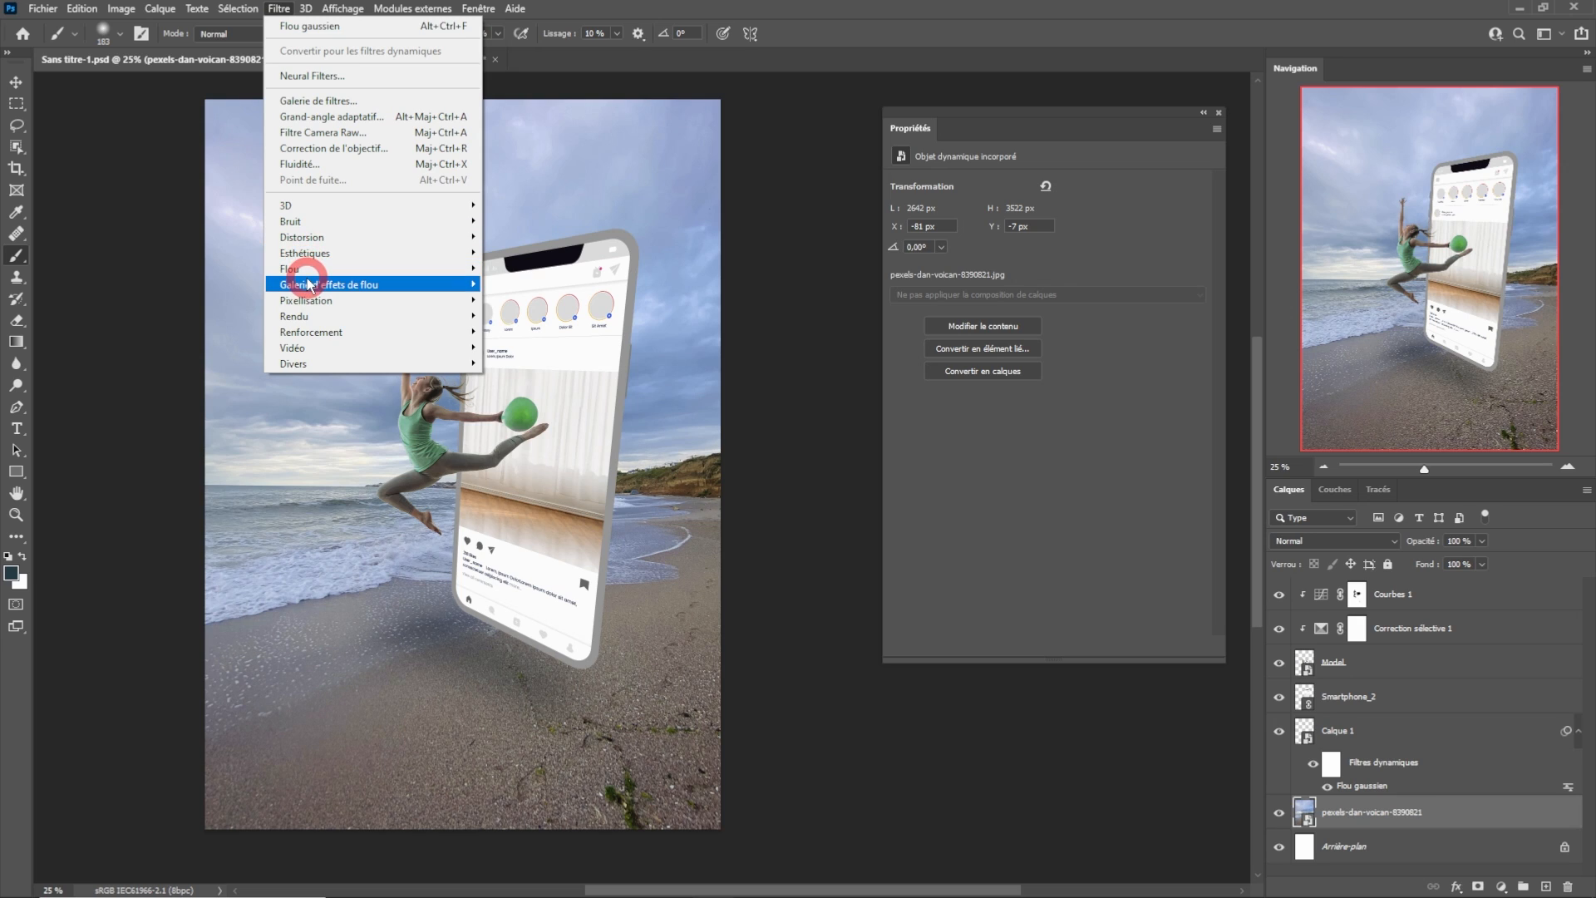
pyautogui.click(427, 276)
pyautogui.click(531, 315)
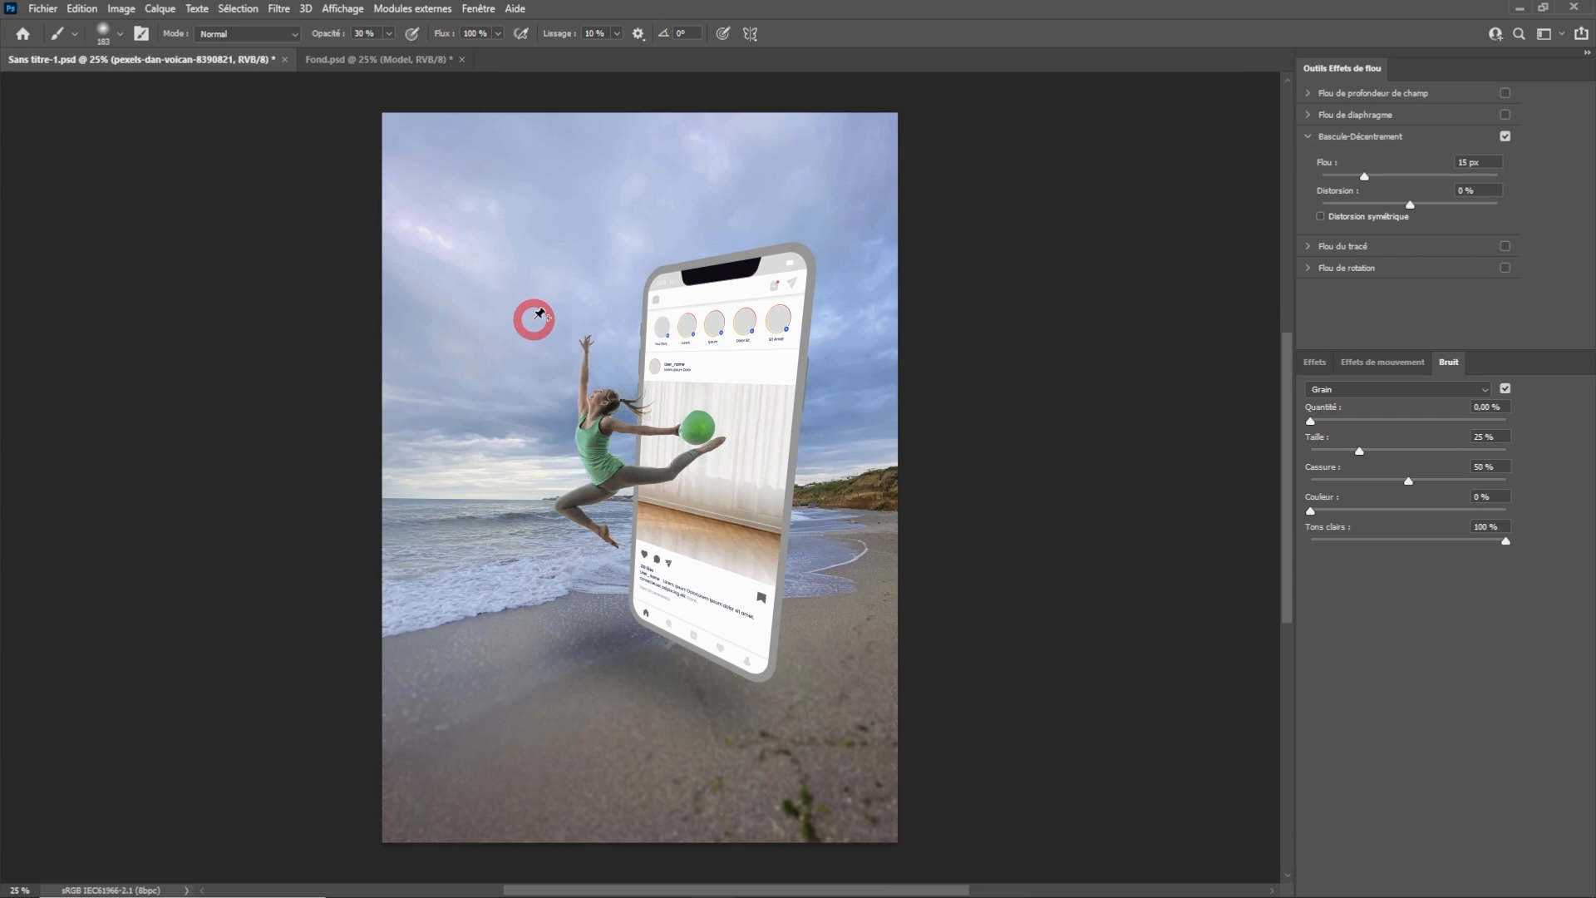
# Centre the Tilt-Shift focus area on the sand at the phone's base and narrow the sharp band from both sides.
pyautogui.click(632, 472)
pyautogui.moveTo(641, 478); pyautogui.dragTo(640, 642)
pyautogui.moveTo(634, 422); pyautogui.dragTo(637, 476)
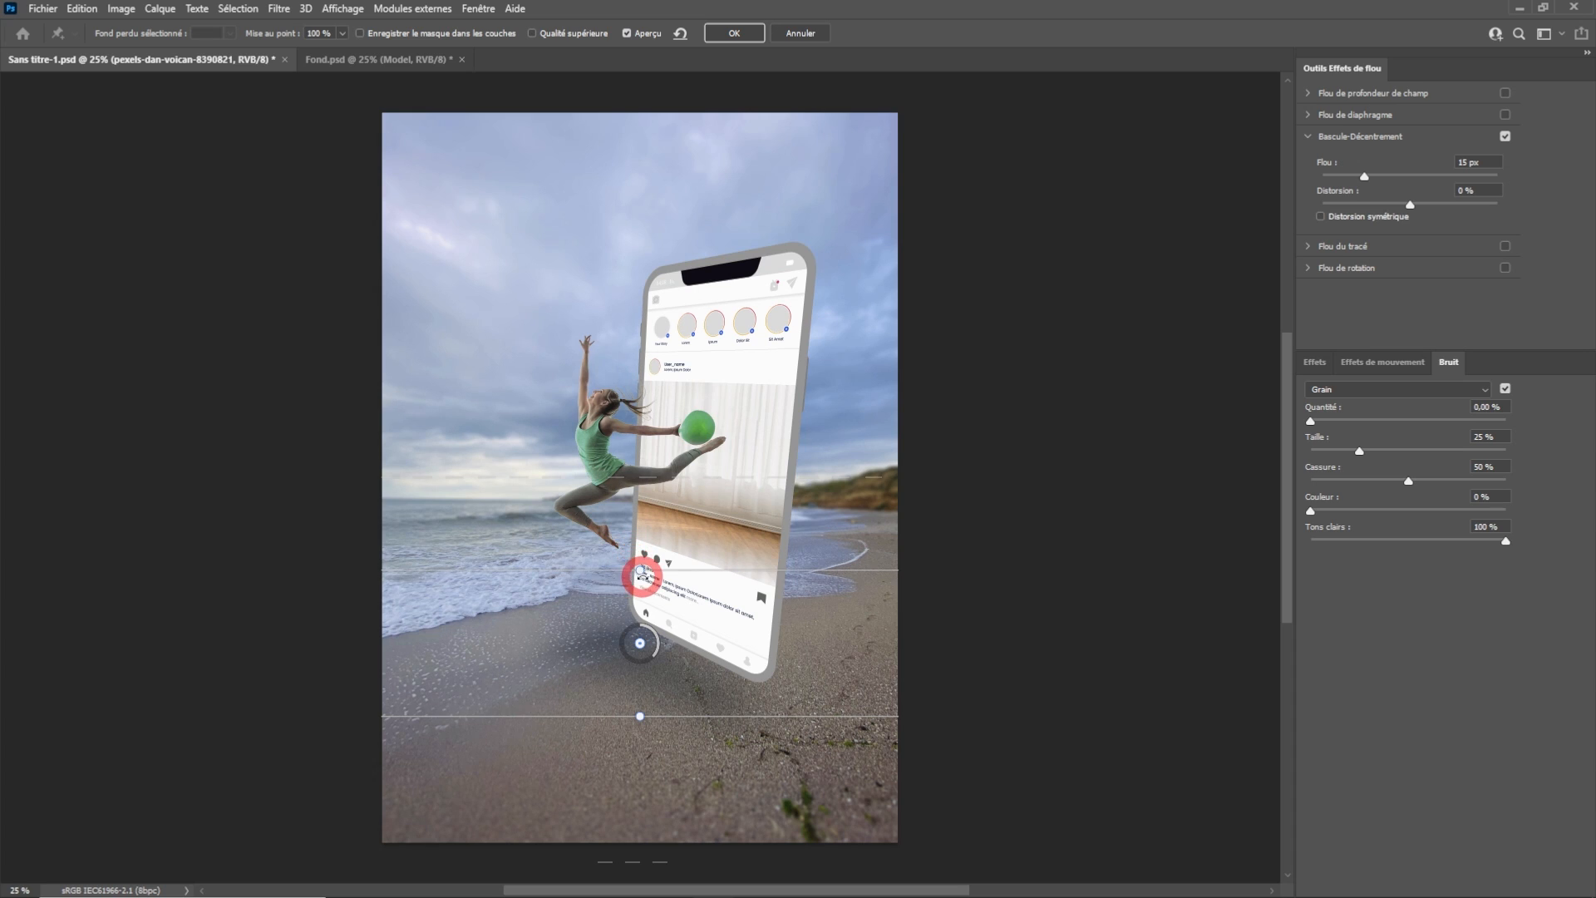
pyautogui.moveTo(641, 570); pyautogui.dragTo(641, 603)
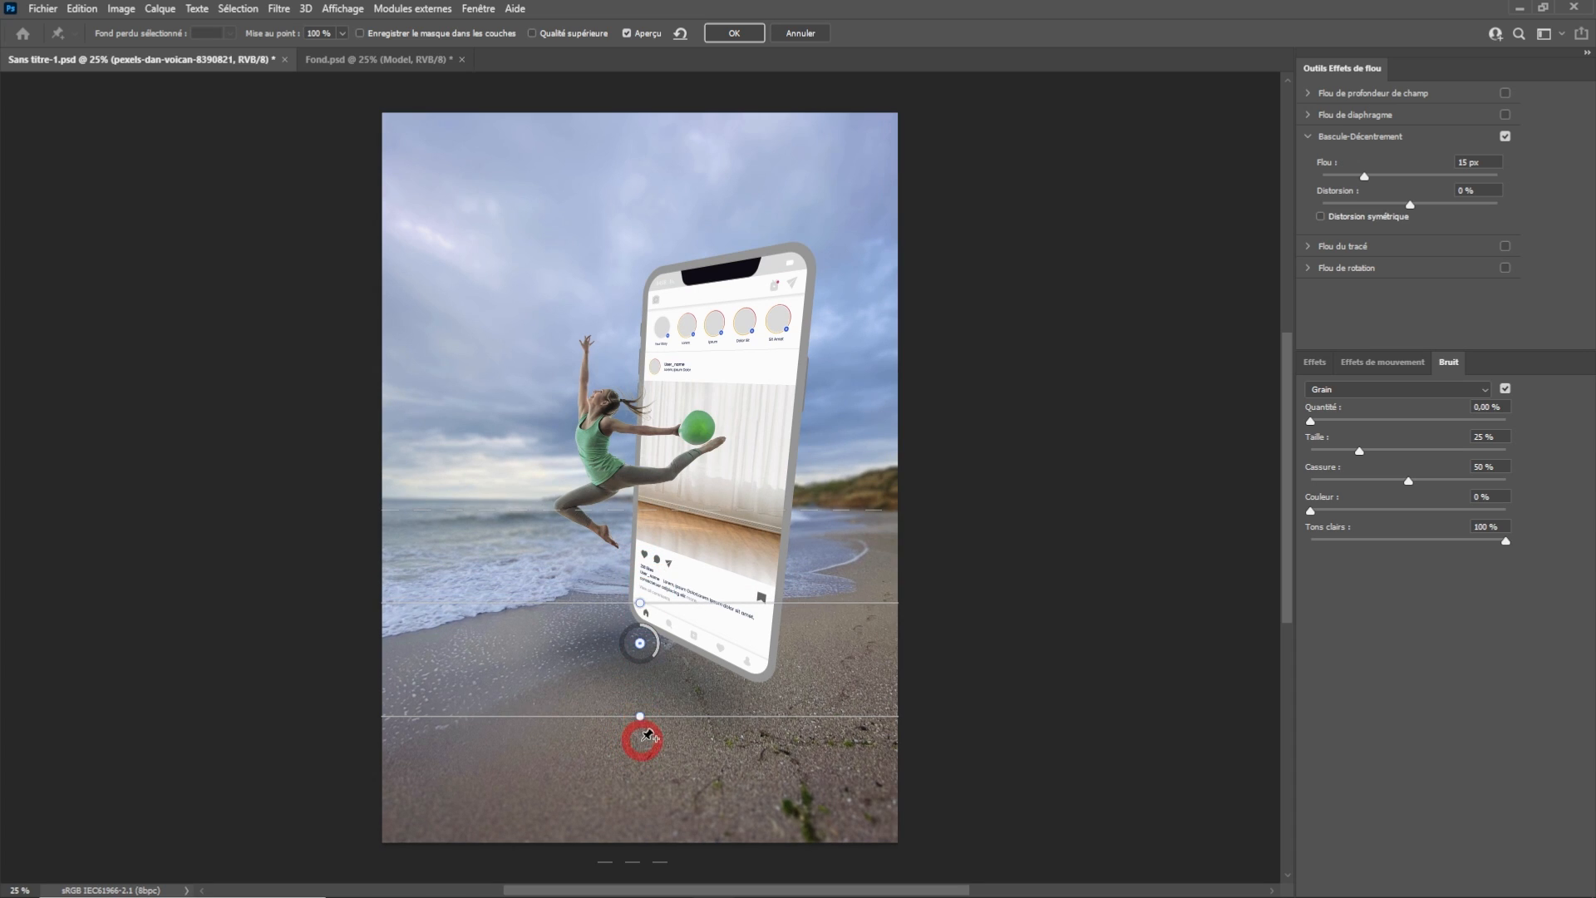
pyautogui.moveTo(641, 716); pyautogui.dragTo(640, 681)
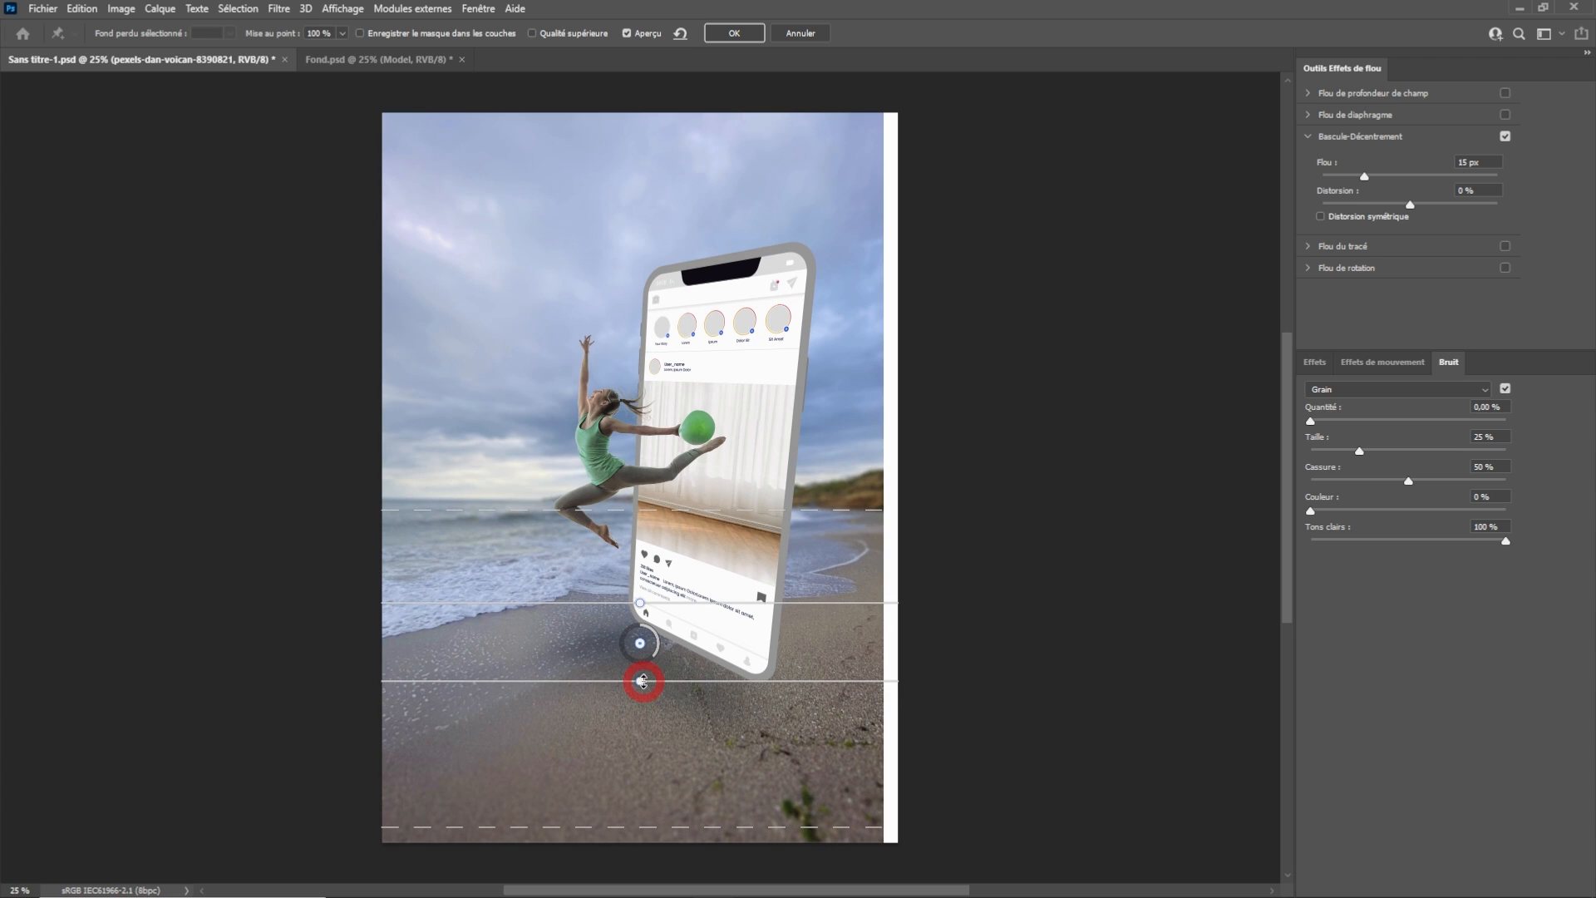
# Increase the Tilt-Shift blur to 22 px, bring the band's upper limit closer to its centre, and apply the filter.
pyautogui.moveTo(1365, 176)
pyautogui.mouseDown()
pyautogui.moveTo(1437, 175)
pyautogui.moveTo(1386, 176)
pyautogui.mouseUp()
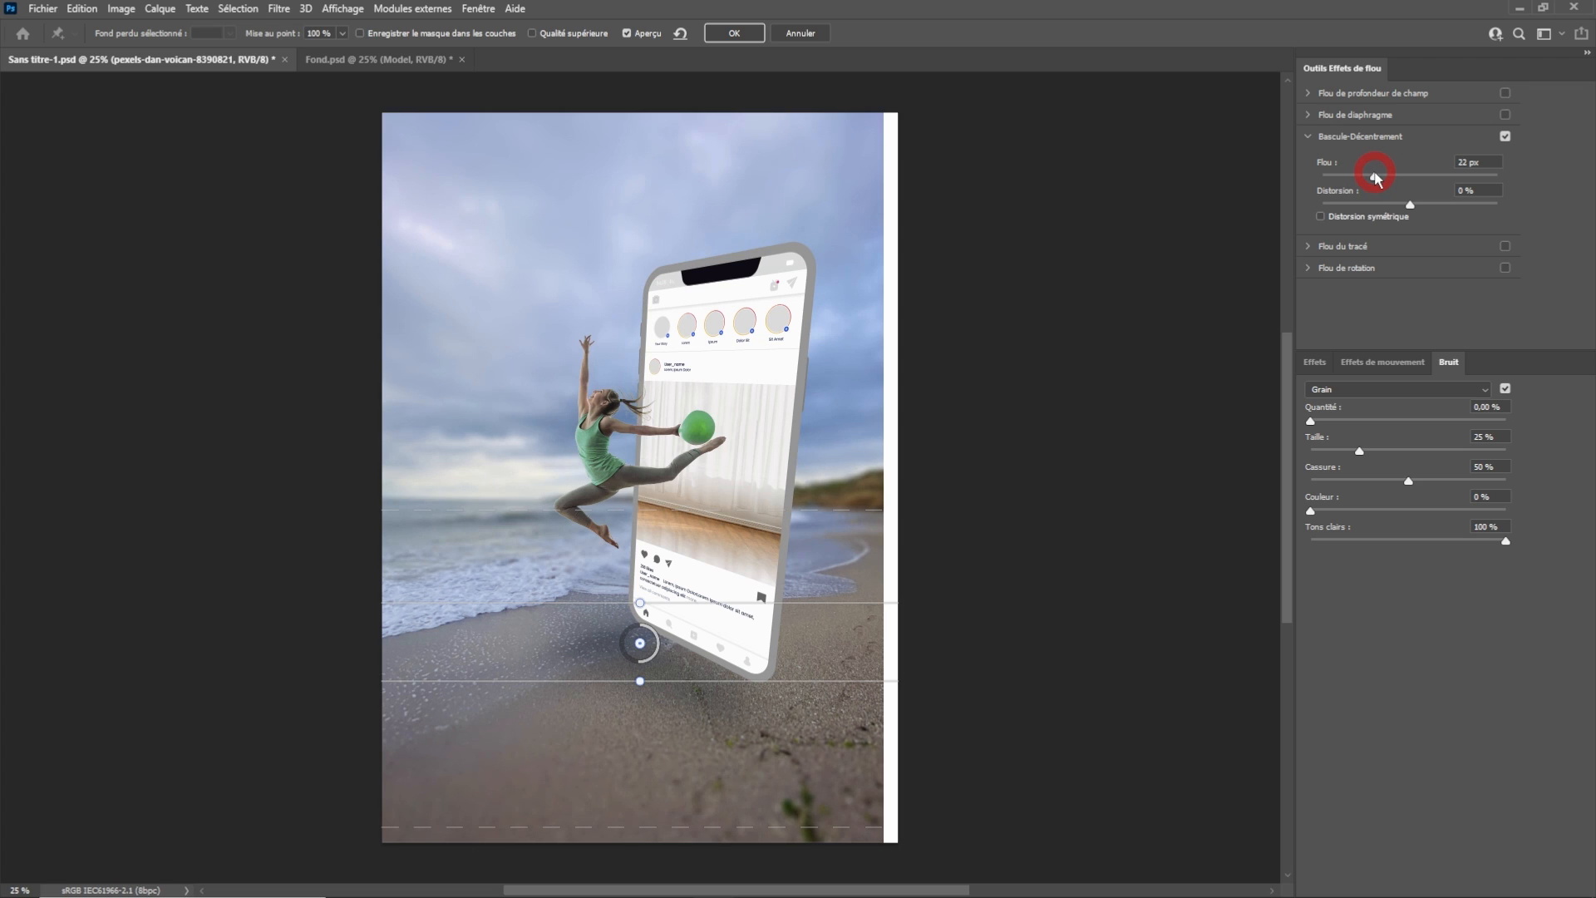
pyautogui.moveTo(559, 574); pyautogui.dragTo(531, 596)
pyautogui.click(735, 33)
pyautogui.moveTo(524, 528); pyautogui.dragTo(516, 509)
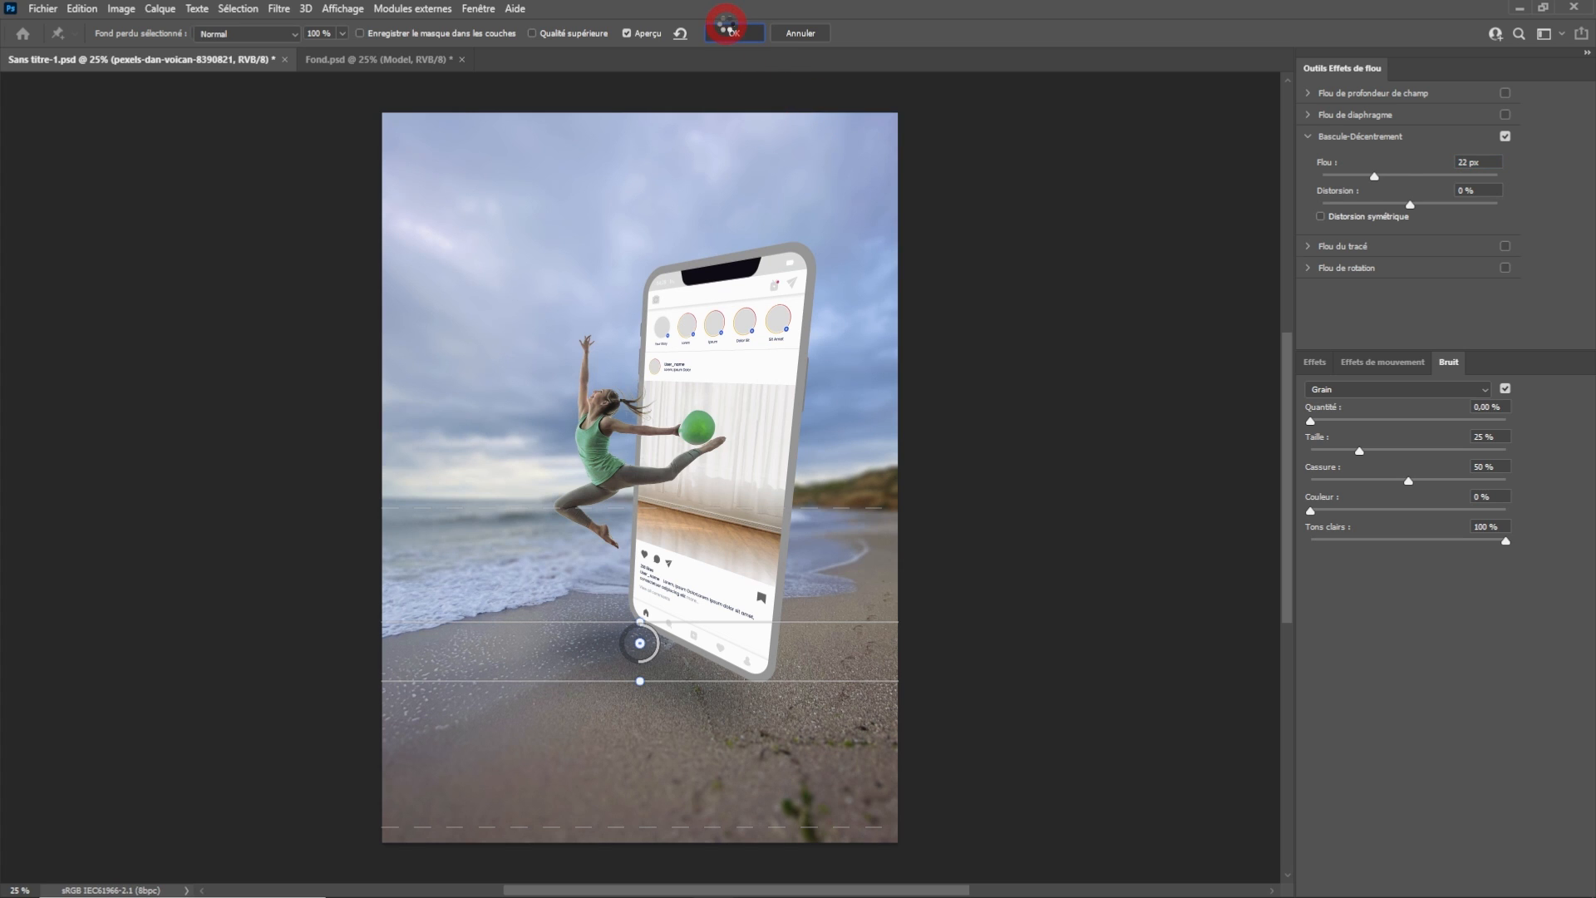
# Confirm the Tilt-Shift blur on the beach photo and inspect the phone and dancer up close.
pyautogui.click(726, 27)
pyautogui.click(666, 535)
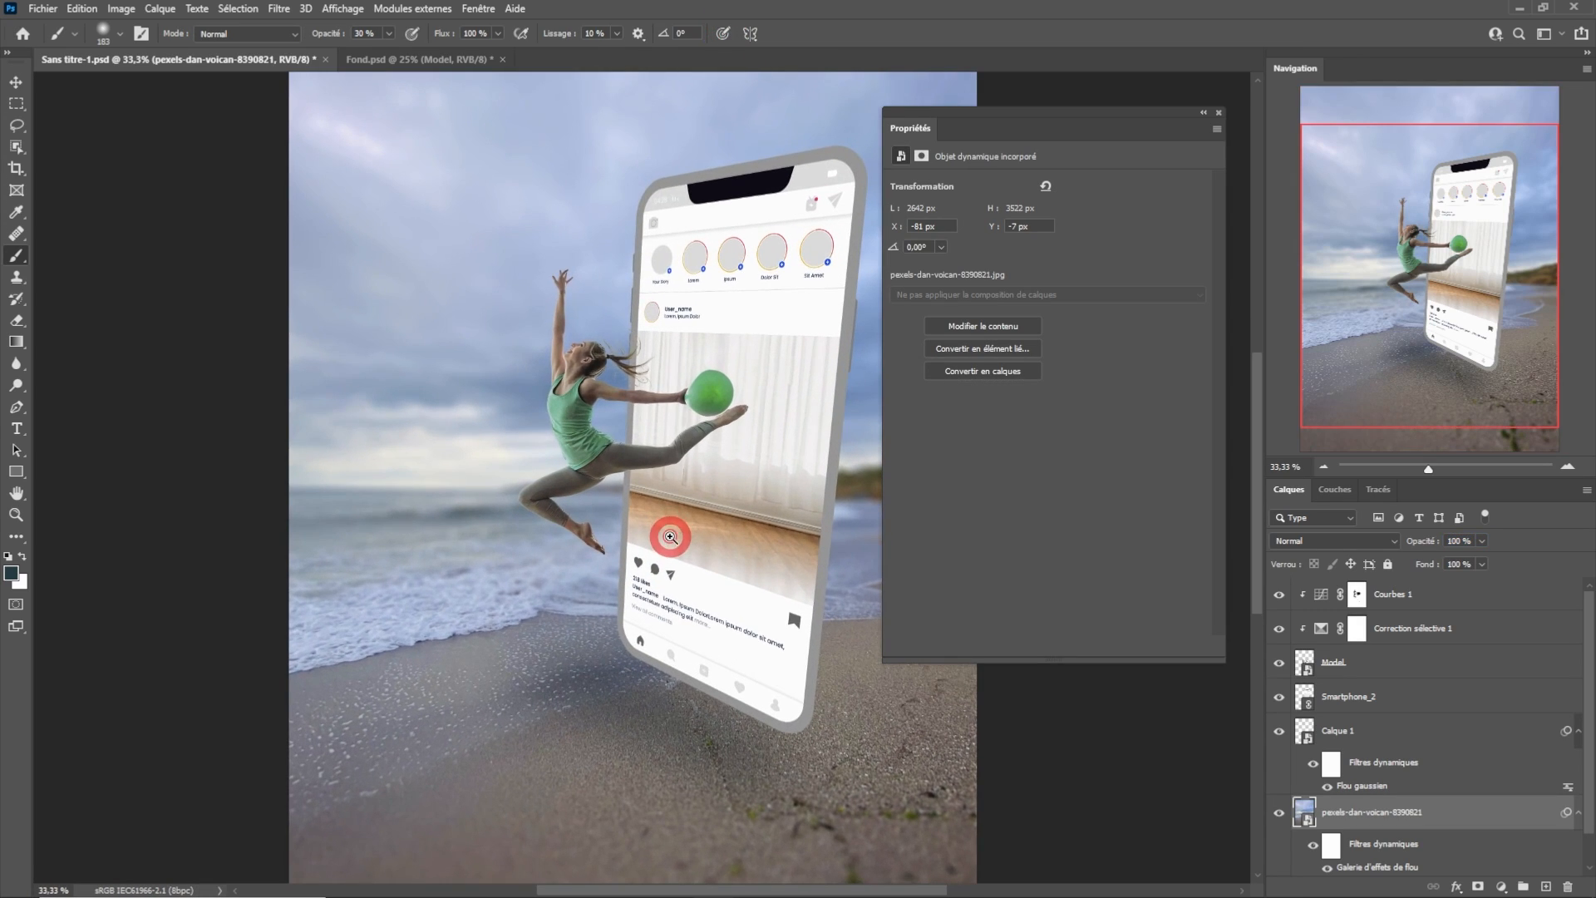
pyautogui.moveTo(671, 537); pyautogui.dragTo(528, 544)
pyautogui.moveTo(646, 464); pyautogui.dragTo(639, 453)
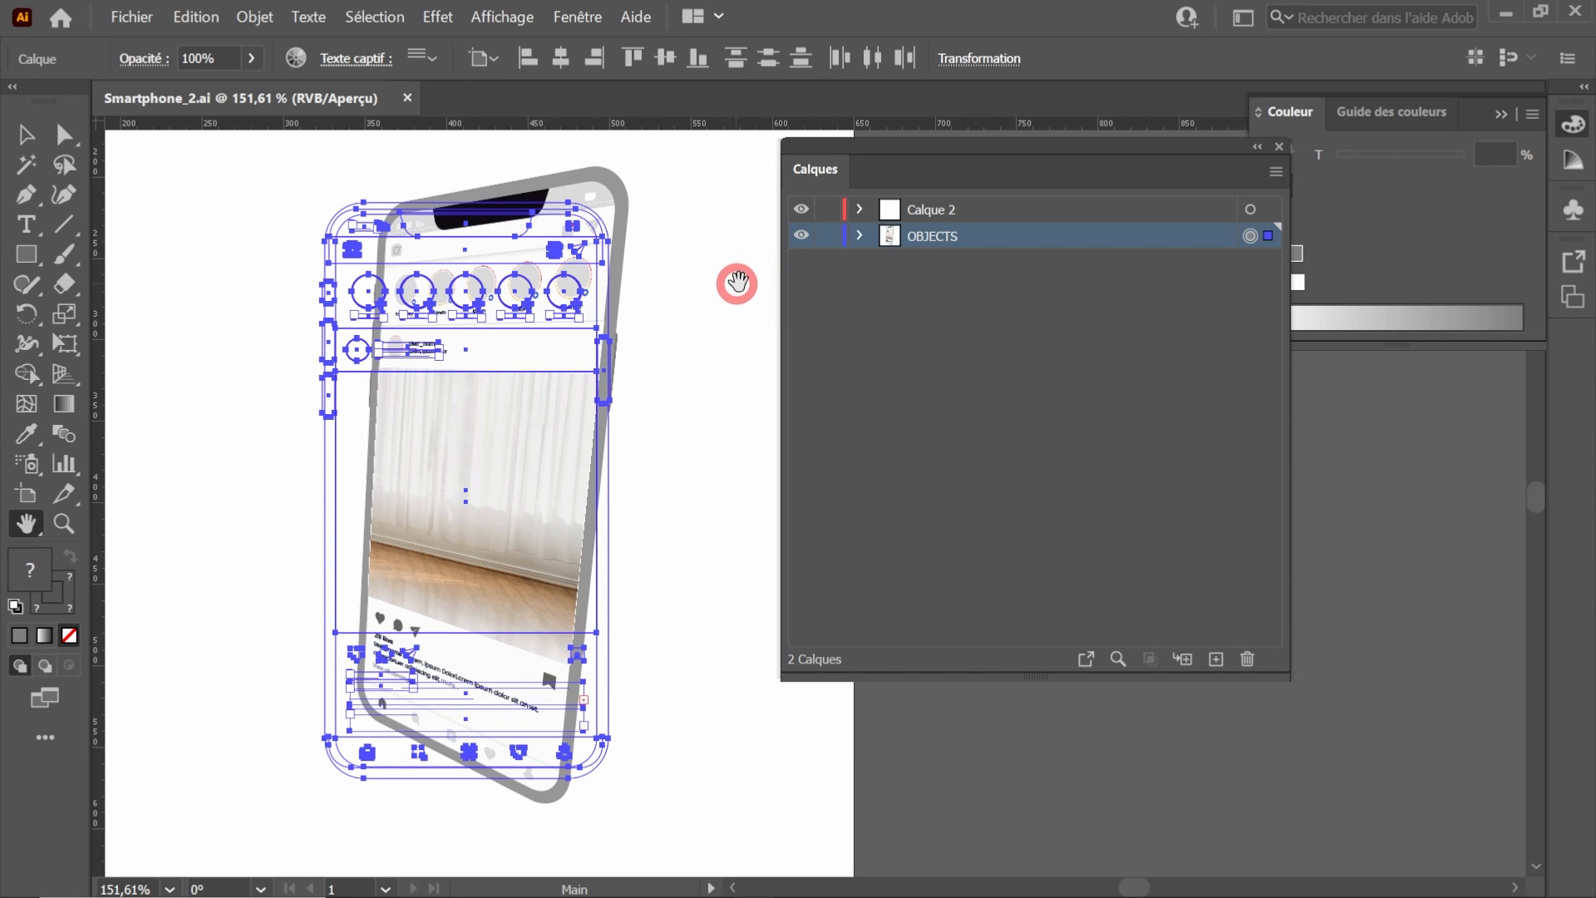
# Switch to Illustrator, set the stroke of the phone notch path inside the OBJECTS layer to Light Green A400, and save the file.
pyautogui.click(862, 237)
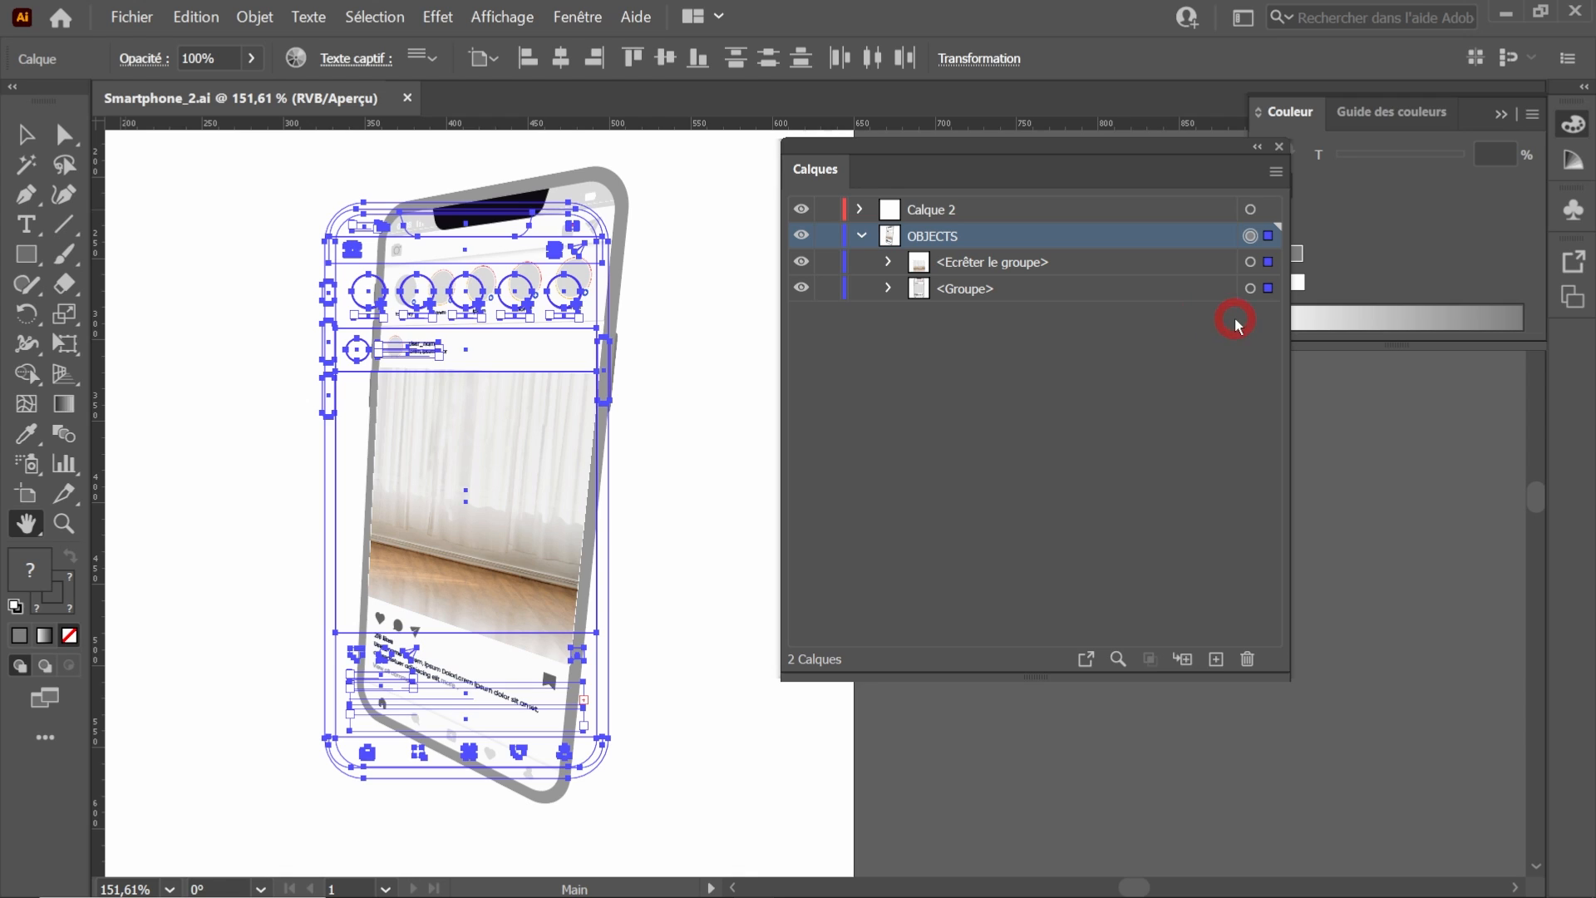
pyautogui.click(888, 288)
pyautogui.click(1265, 577)
pyautogui.click(1010, 582)
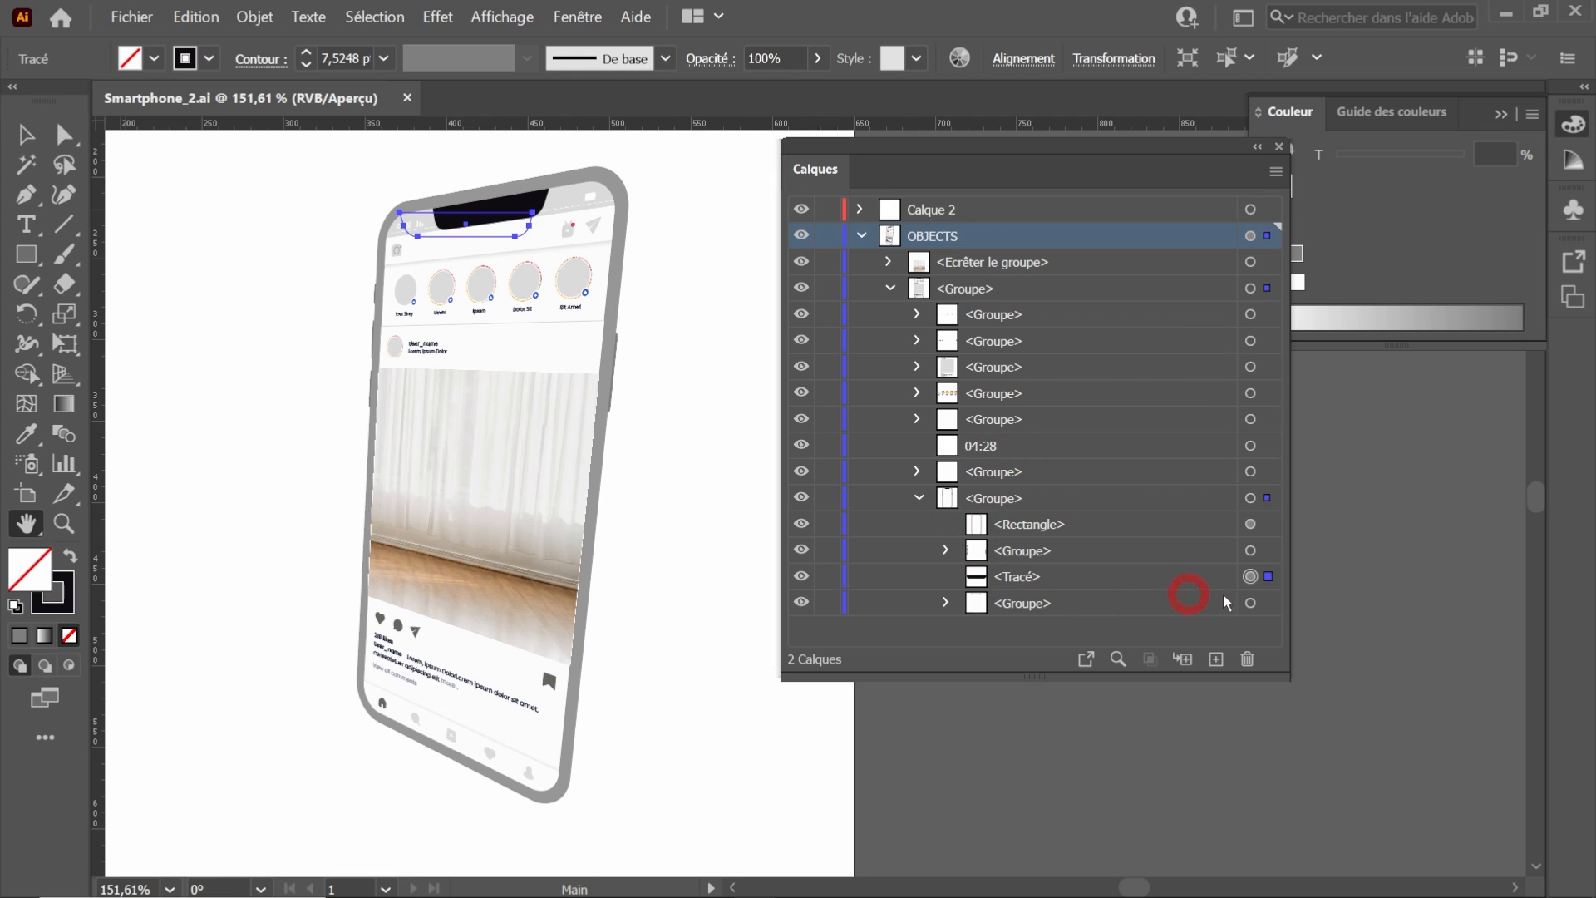
pyautogui.click(207, 58)
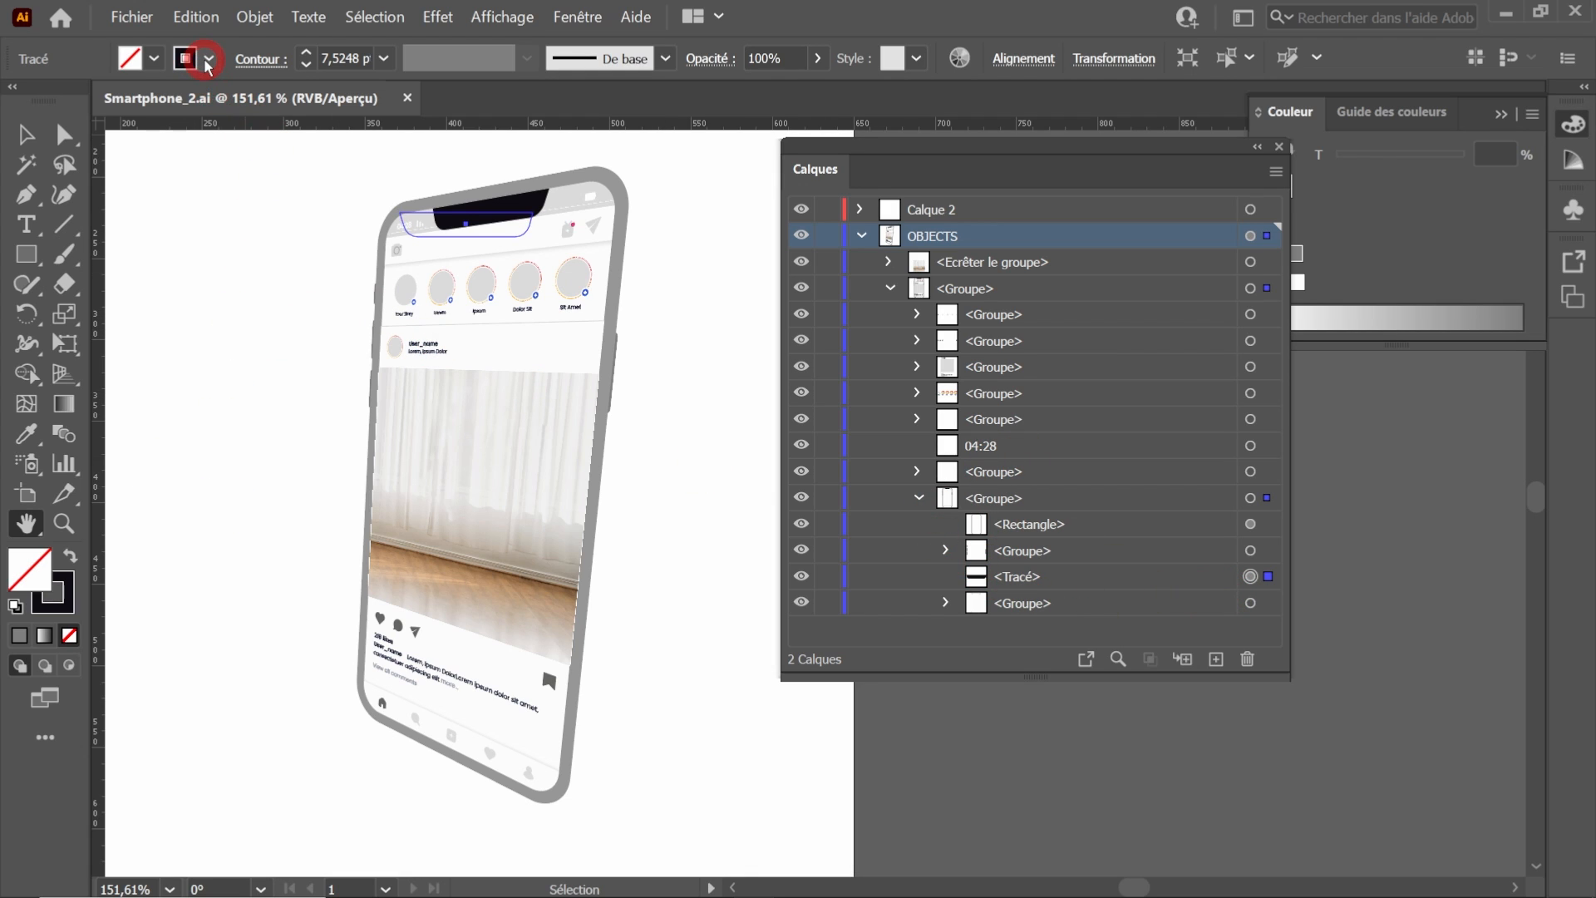
pyautogui.click(159, 107)
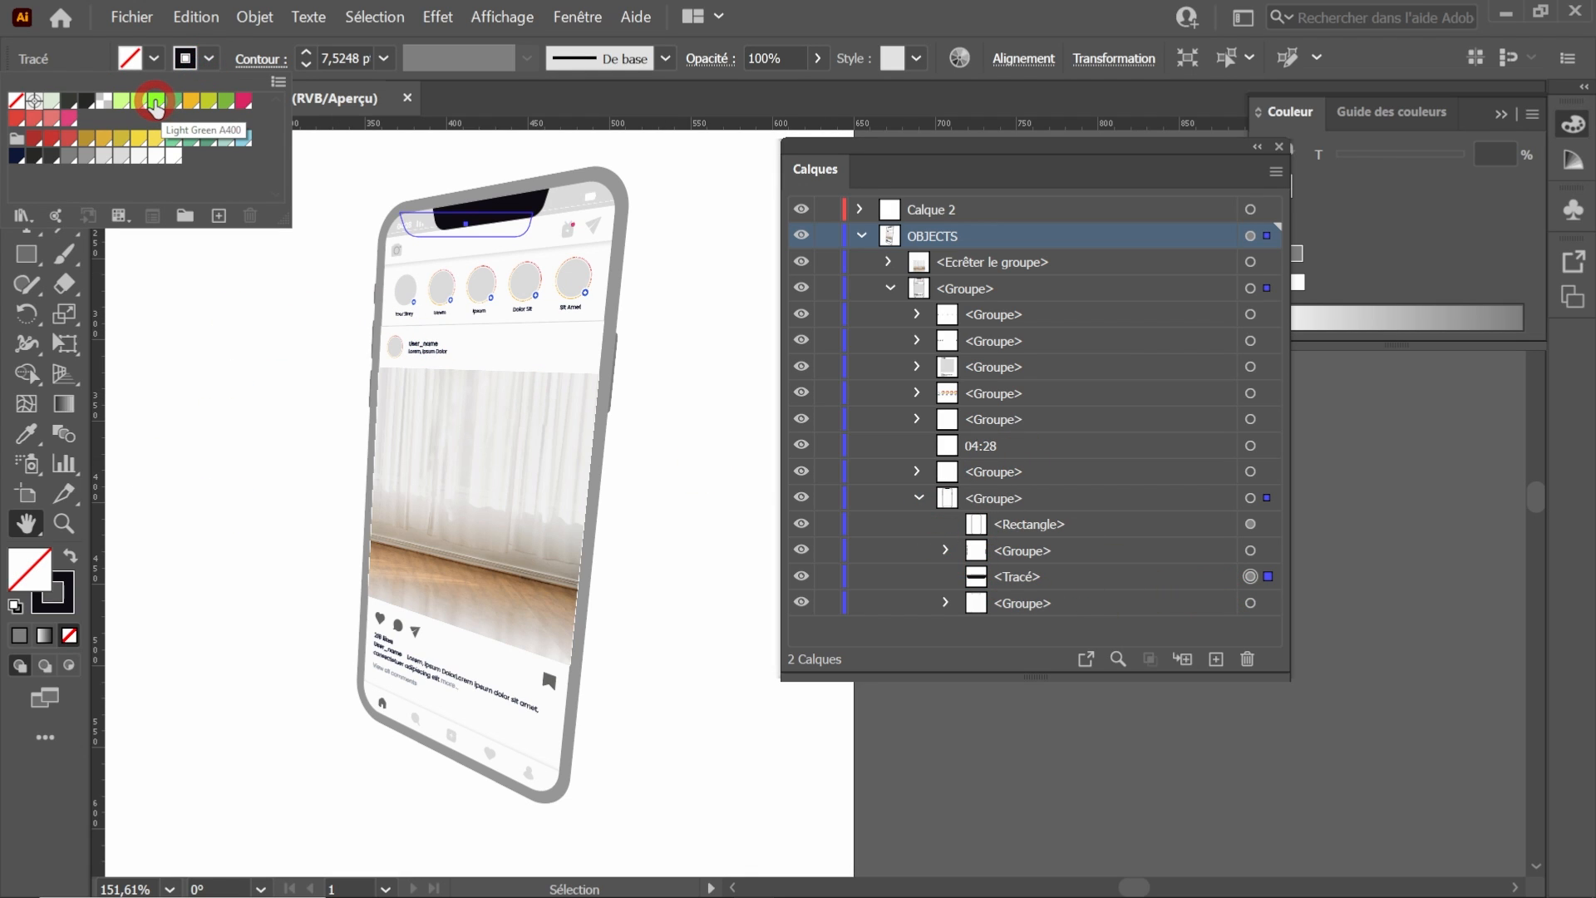
pyautogui.click(156, 107)
pyautogui.click(753, 17)
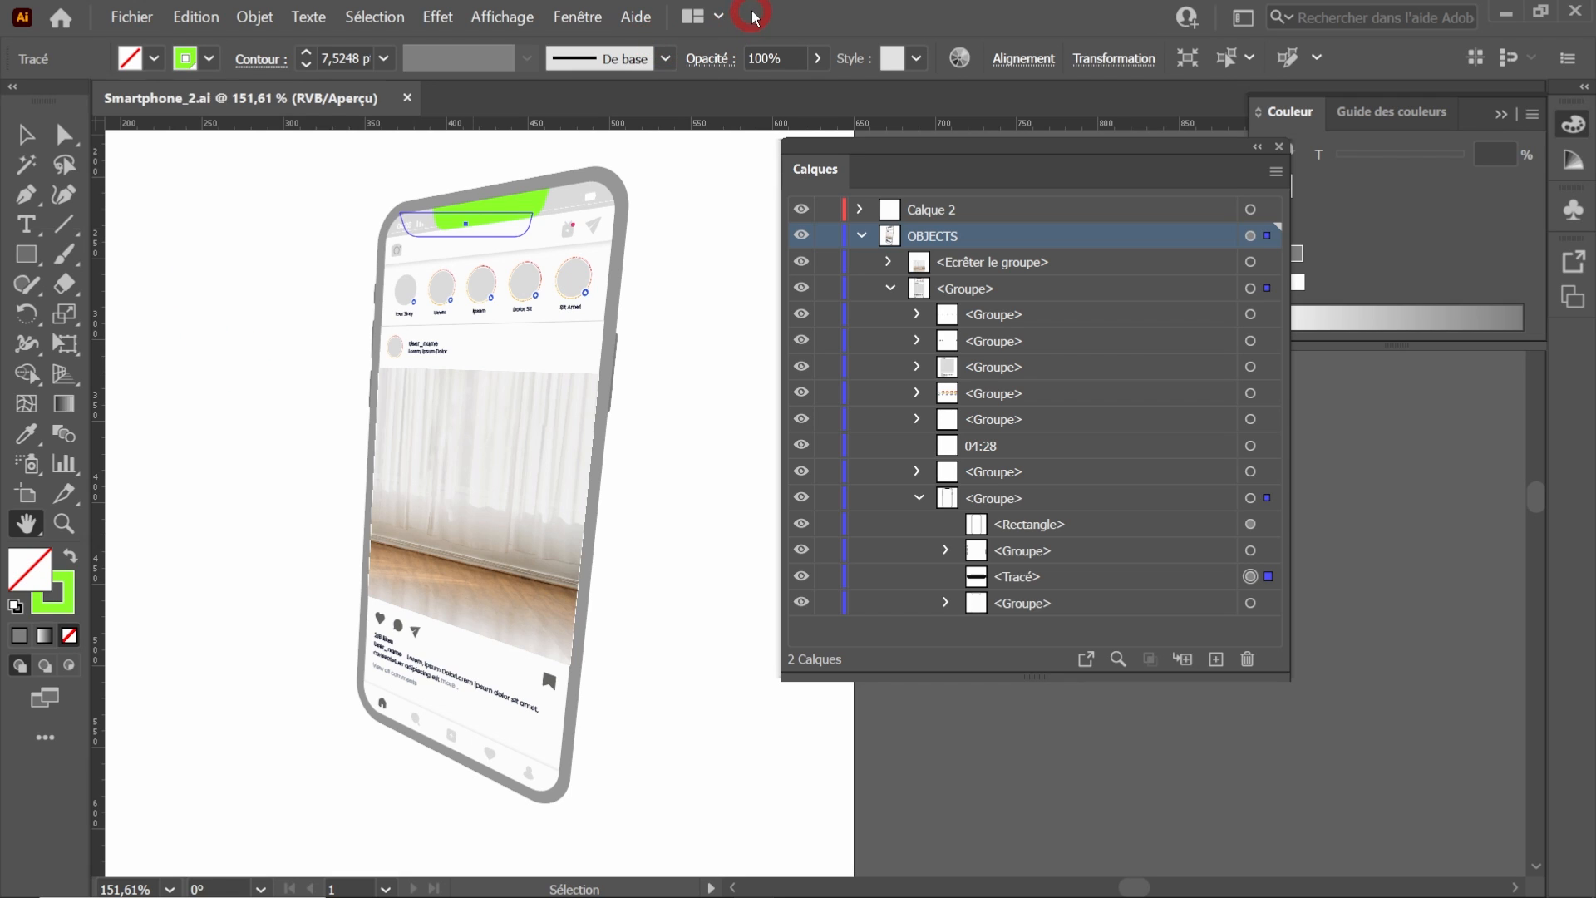
pyautogui.click(133, 17)
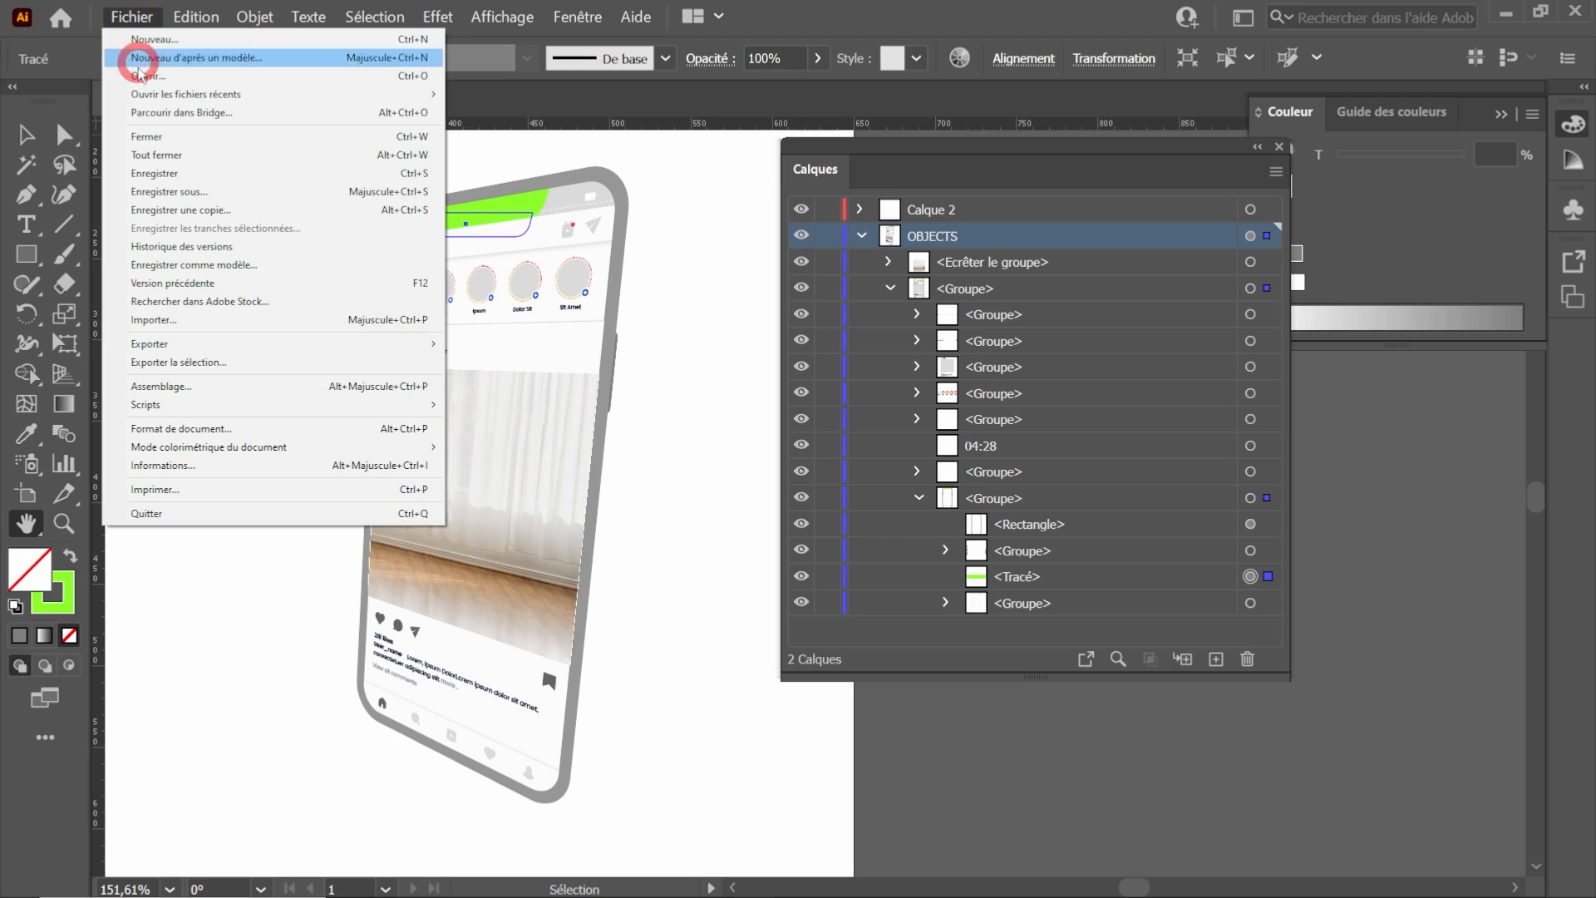
pyautogui.click(156, 177)
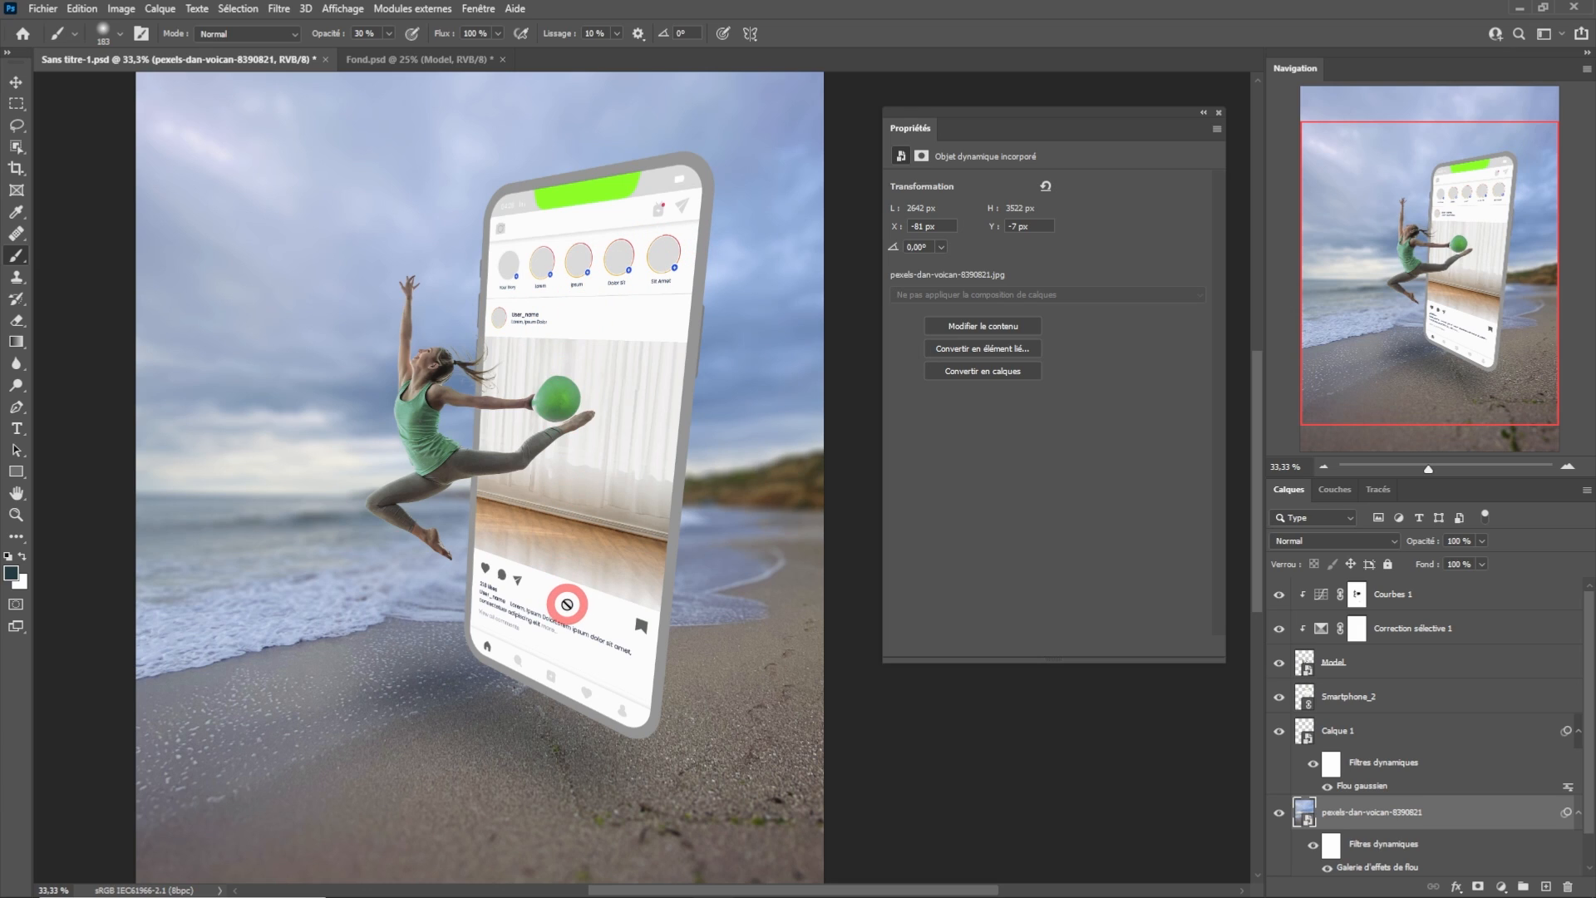
# Switch to the Fond.psd document in Photoshop and hide the Model layer.
pyautogui.click(413, 59)
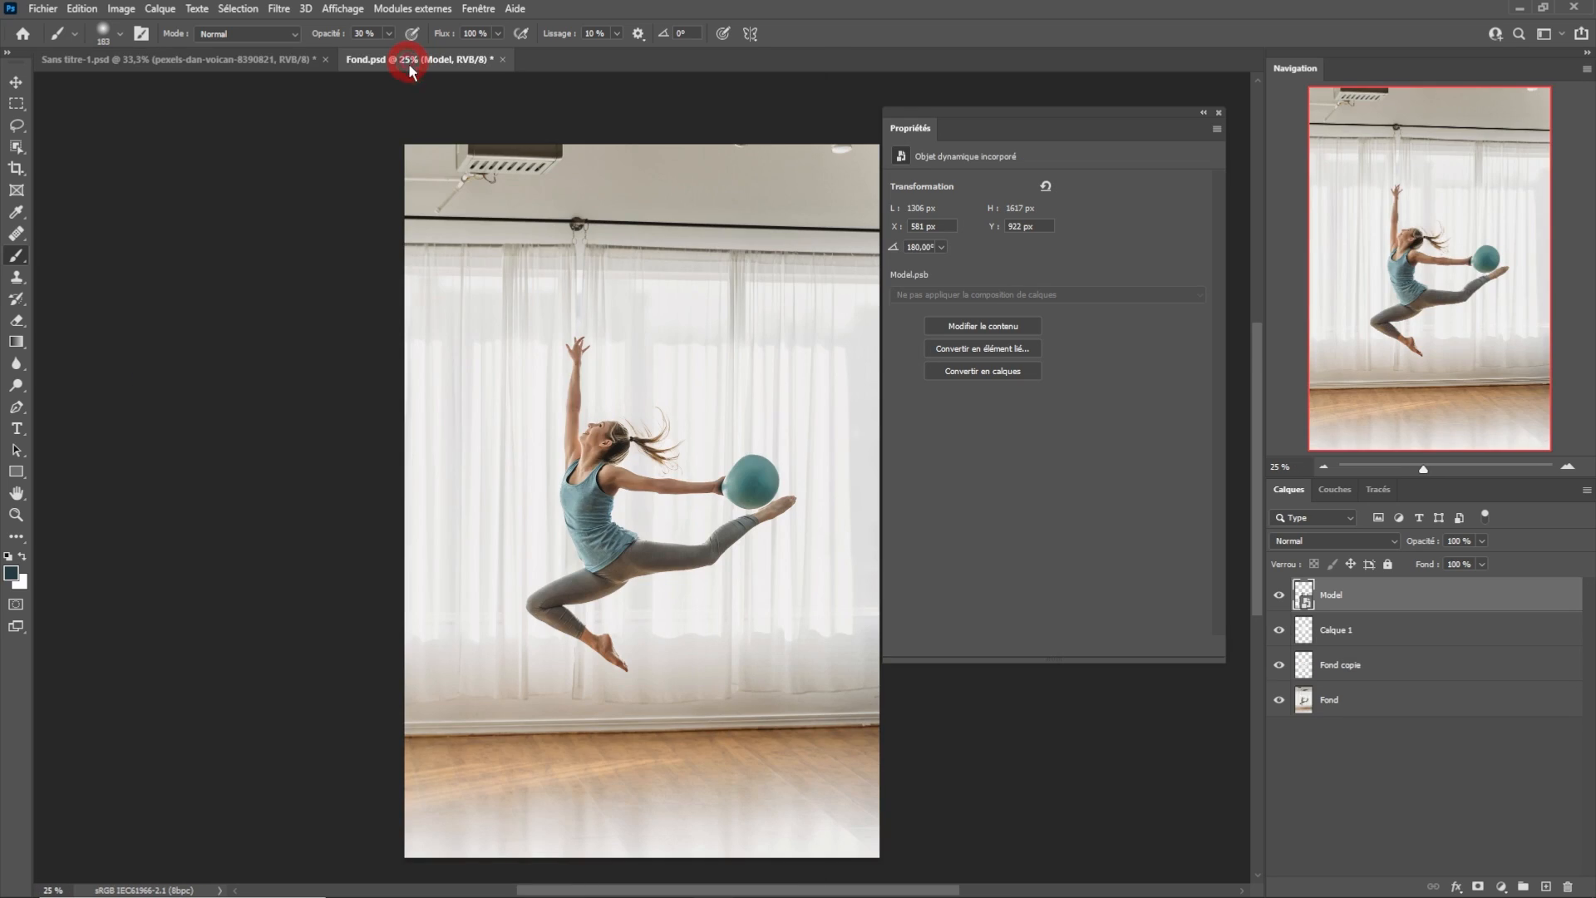
pyautogui.click(1279, 596)
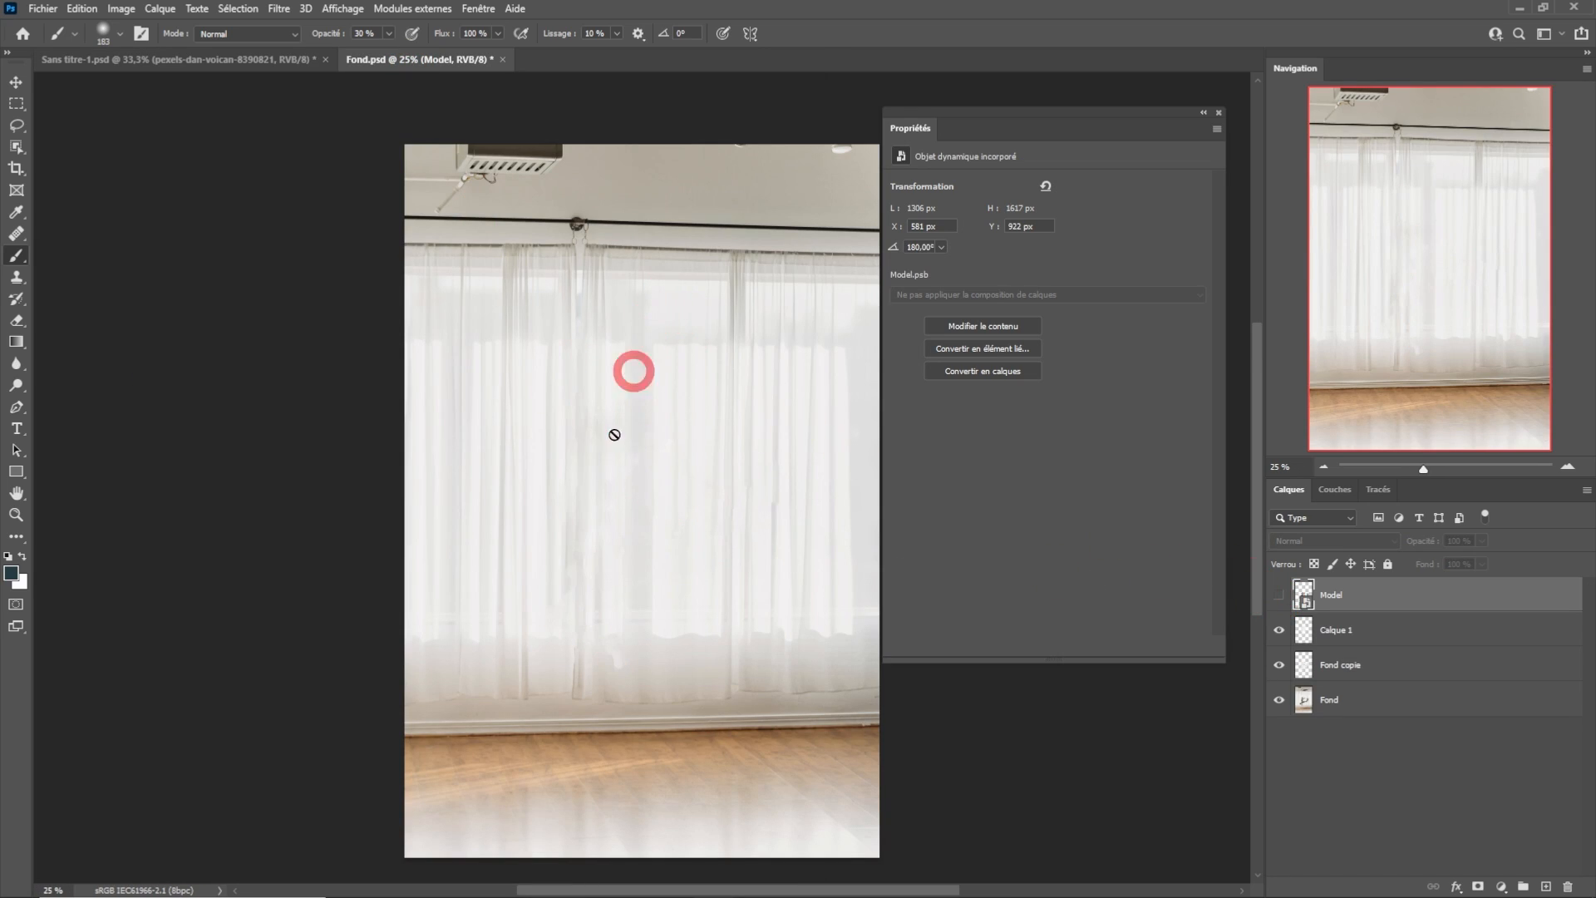
pyautogui.moveTo(737, 413); pyautogui.dragTo(638, 416)
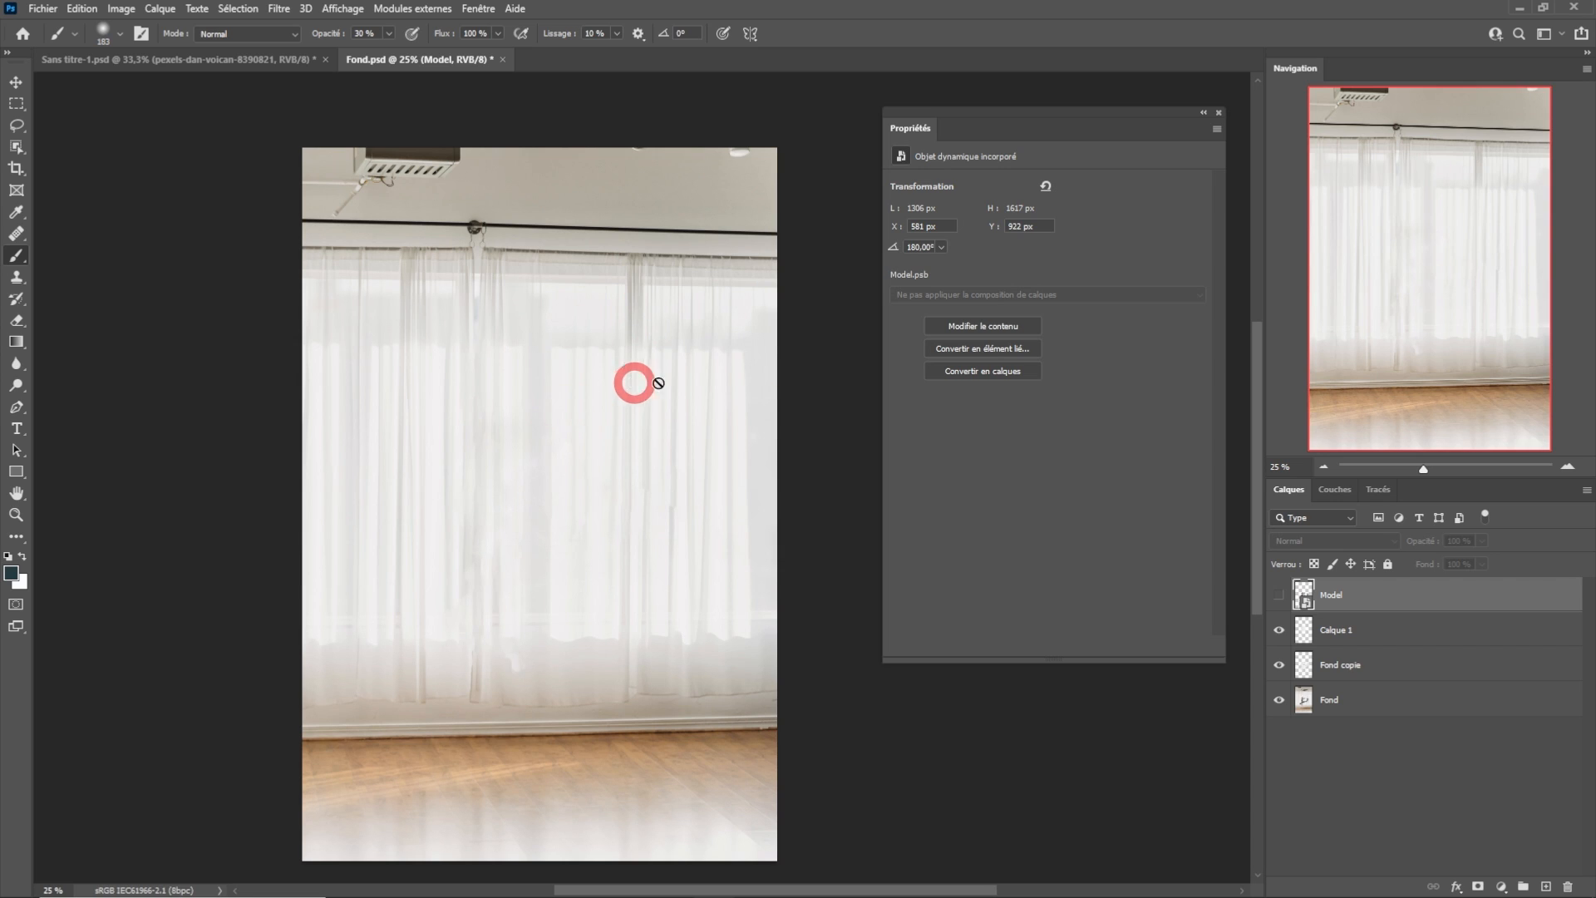
# Add a Color Balance adjustment above Calque 1 with midtones at Cyan-Red -70 and Yellow-Blue +87, and save Fond.psd.
pyautogui.click(1407, 631)
pyautogui.click(1512, 882)
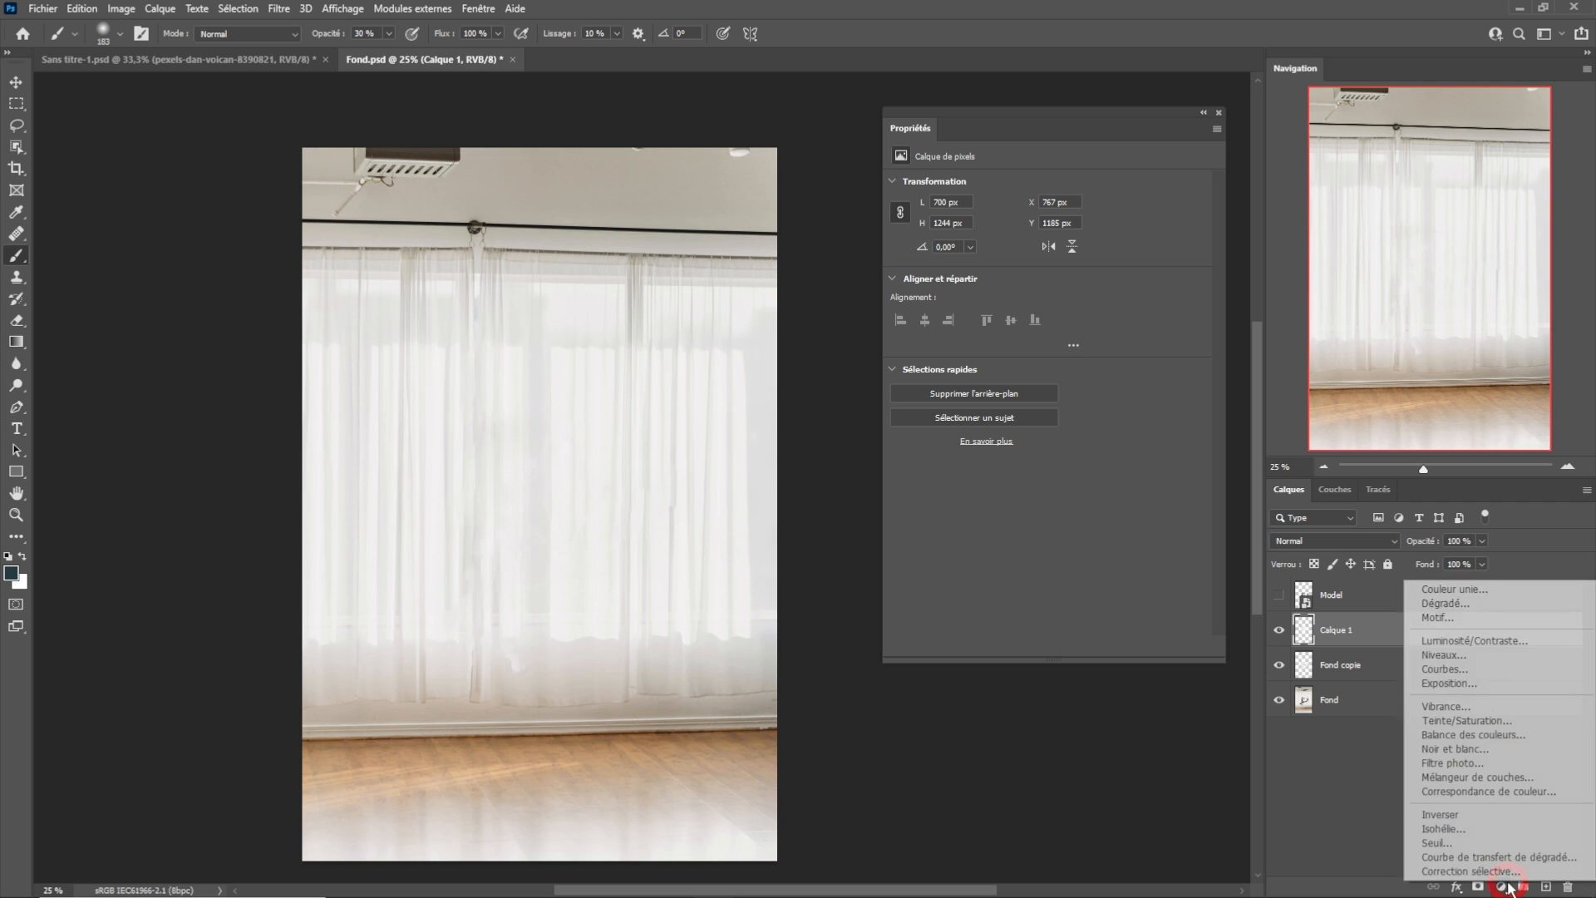
pyautogui.click(1444, 737)
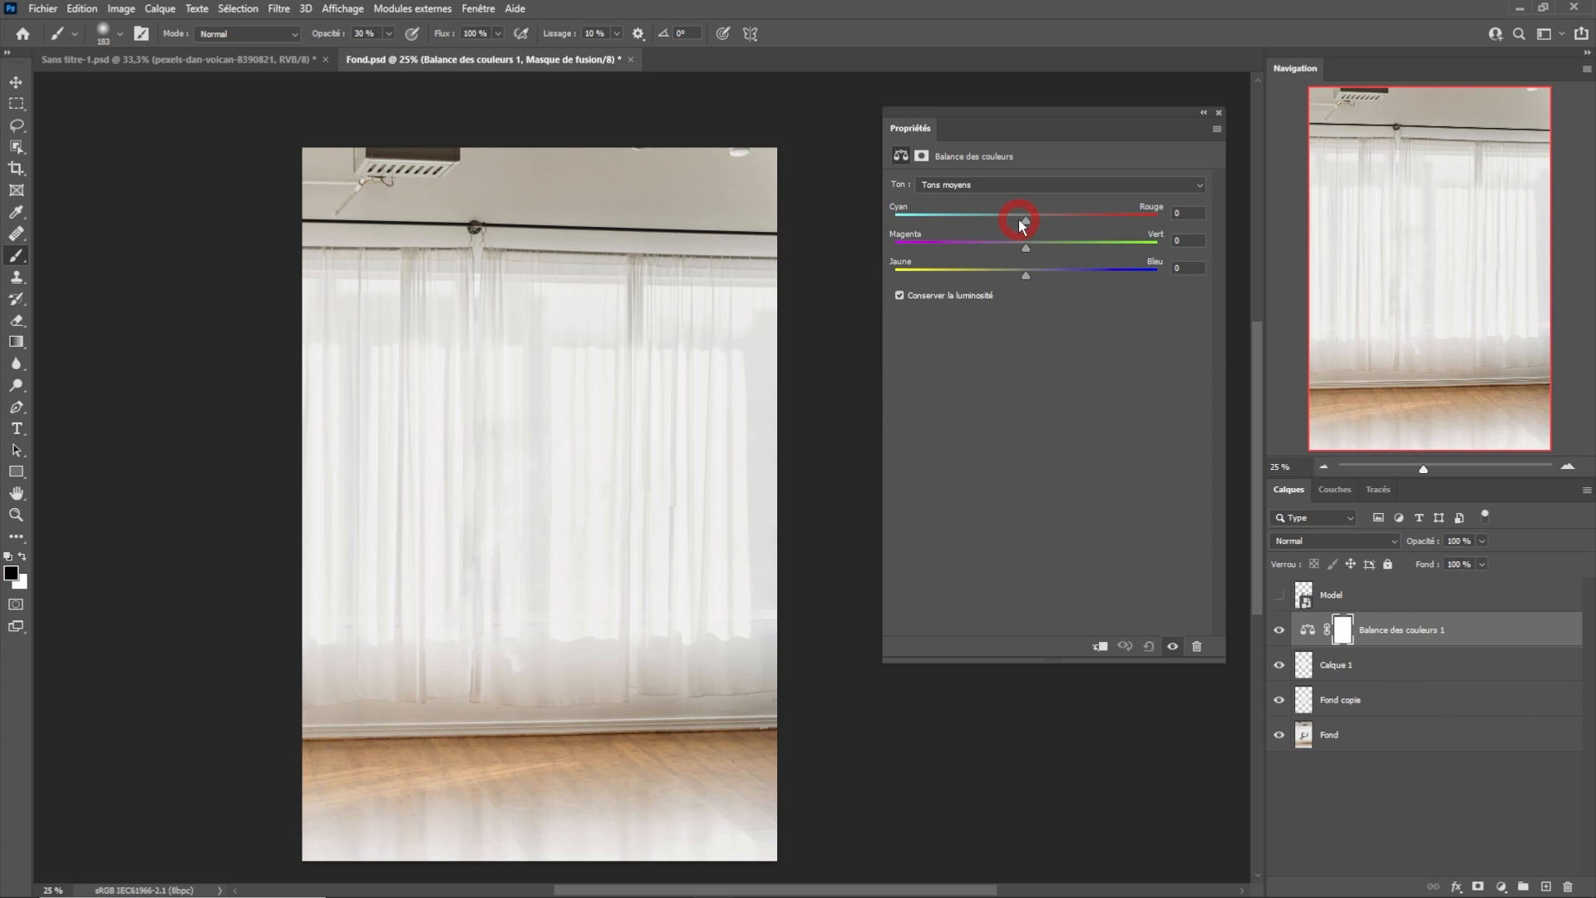
pyautogui.moveTo(1100, 269); pyautogui.dragTo(1140, 271)
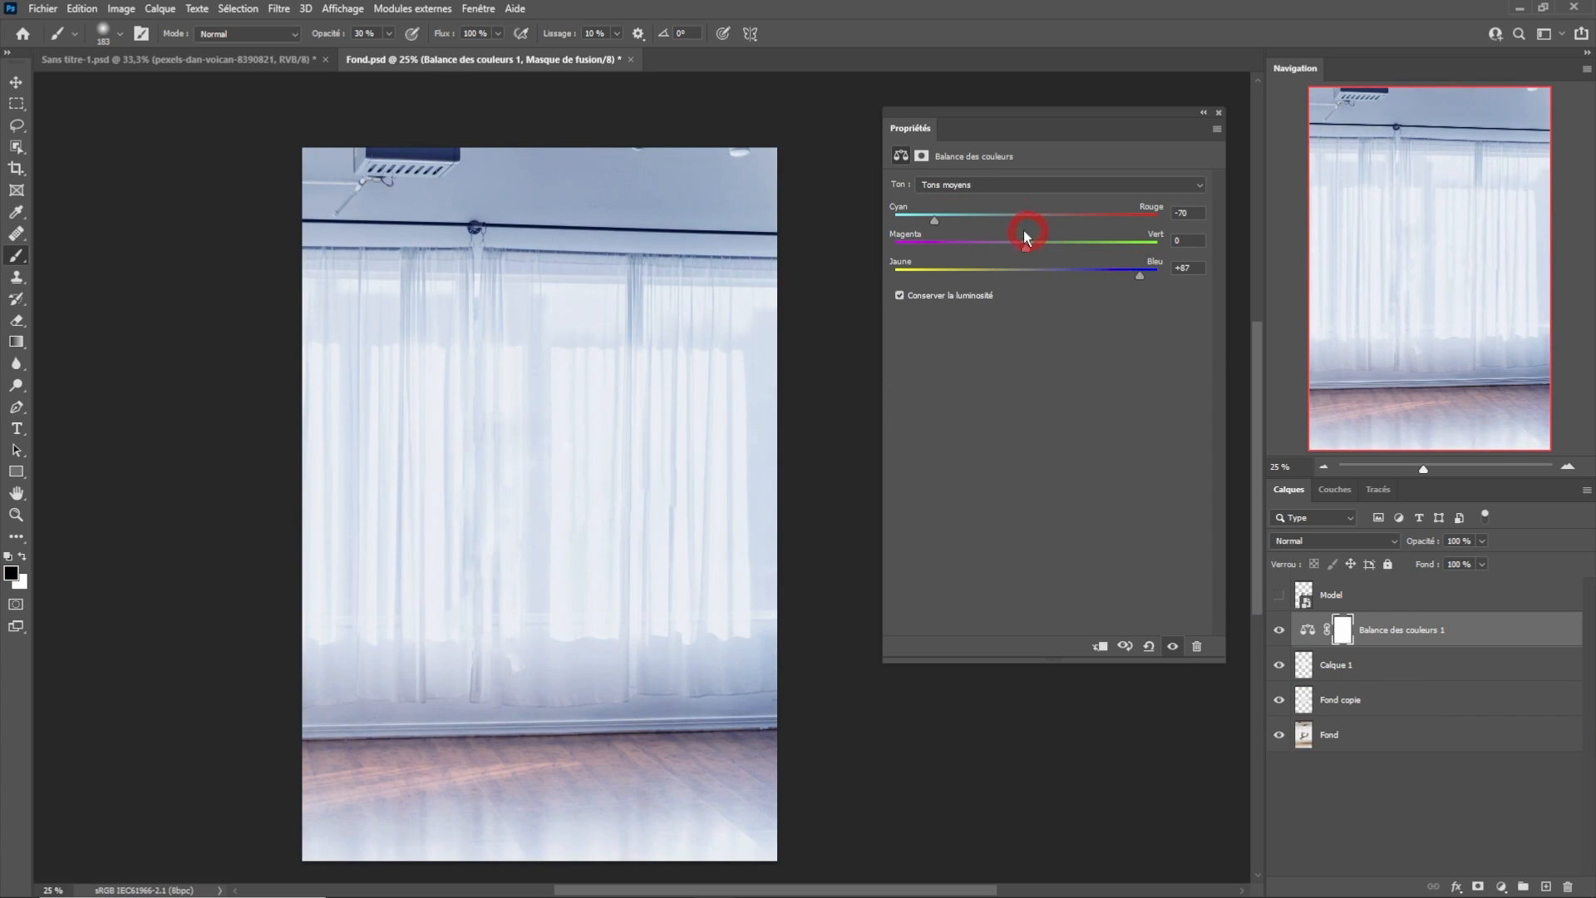
pyautogui.click(43, 8)
pyautogui.click(58, 175)
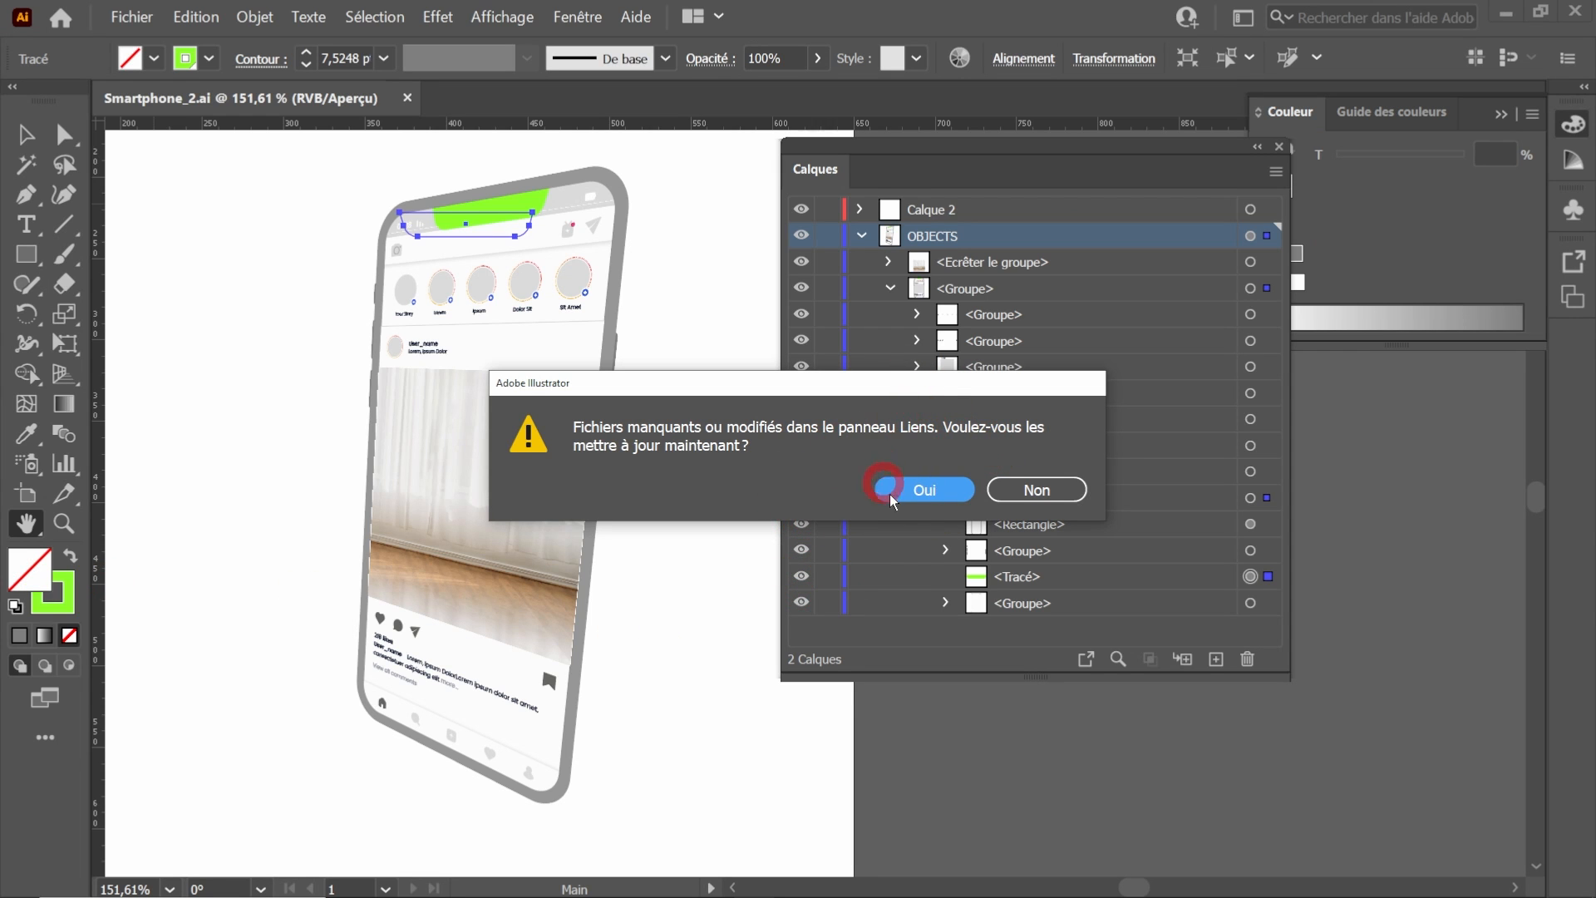
# Update the modified linked image in Illustrator and save the document over Smartphone_2.ai in Illustrator 2020 format.
pyautogui.click(925, 492)
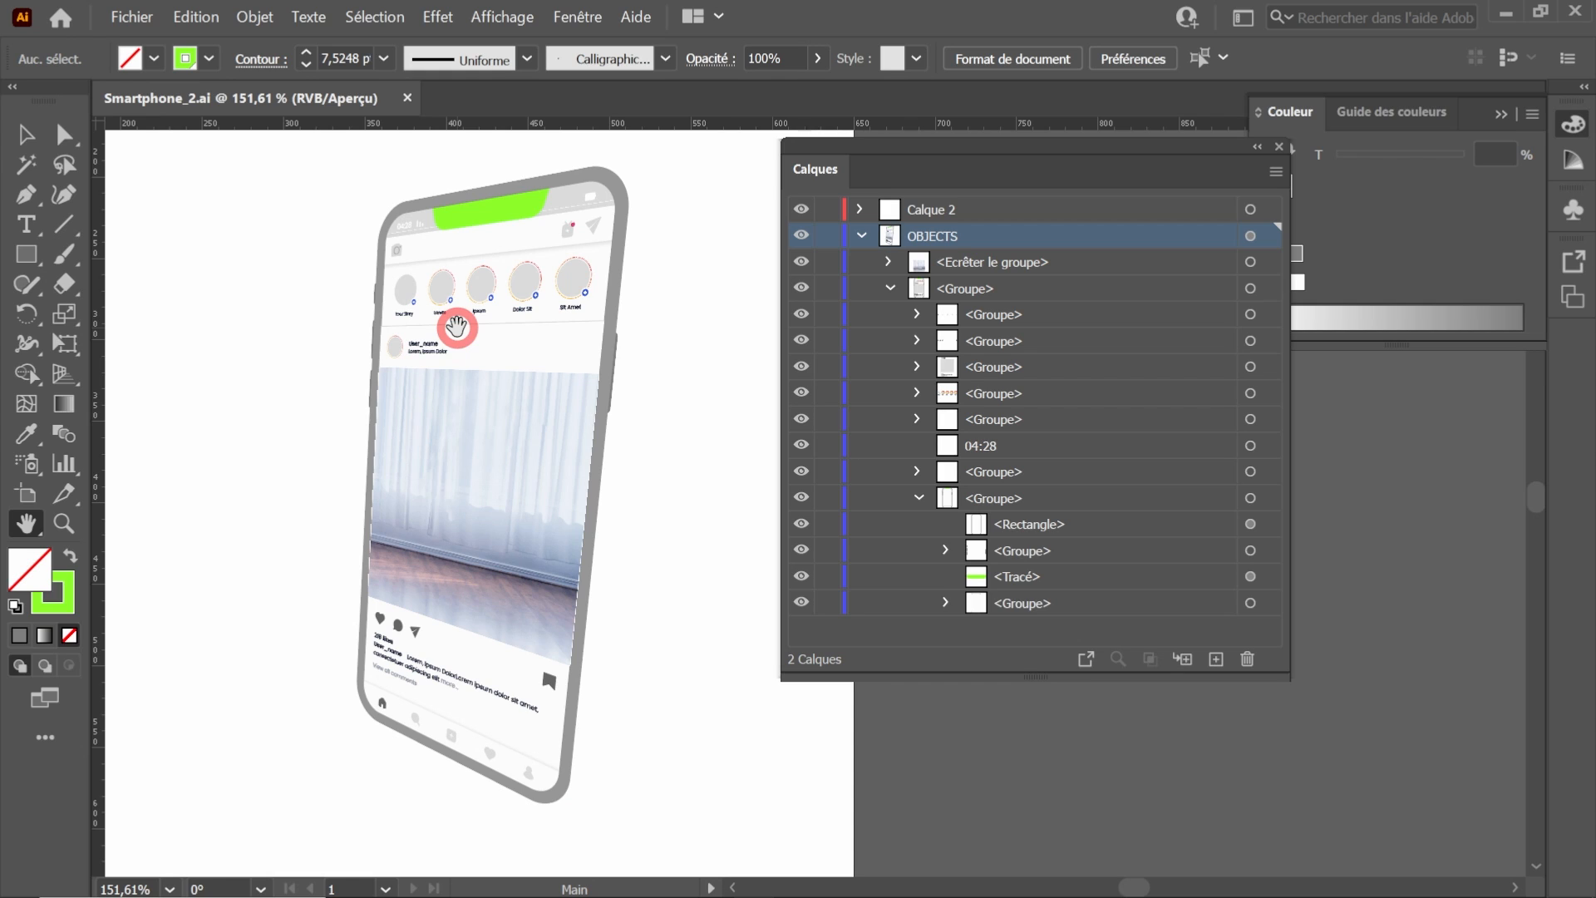
pyautogui.click(131, 16)
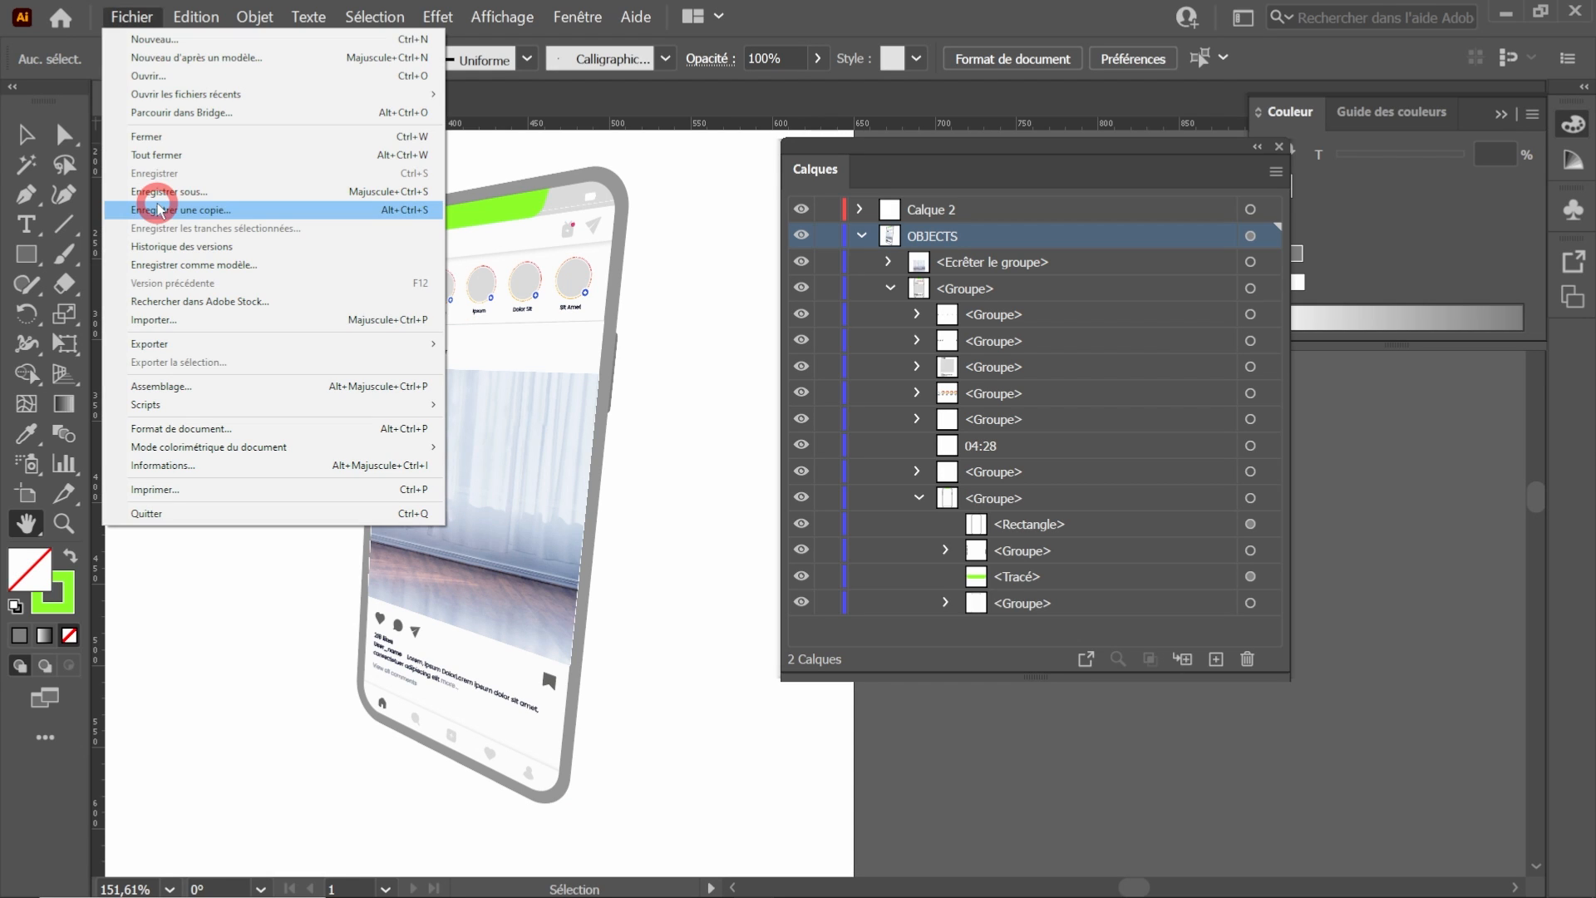
pyautogui.click(158, 208)
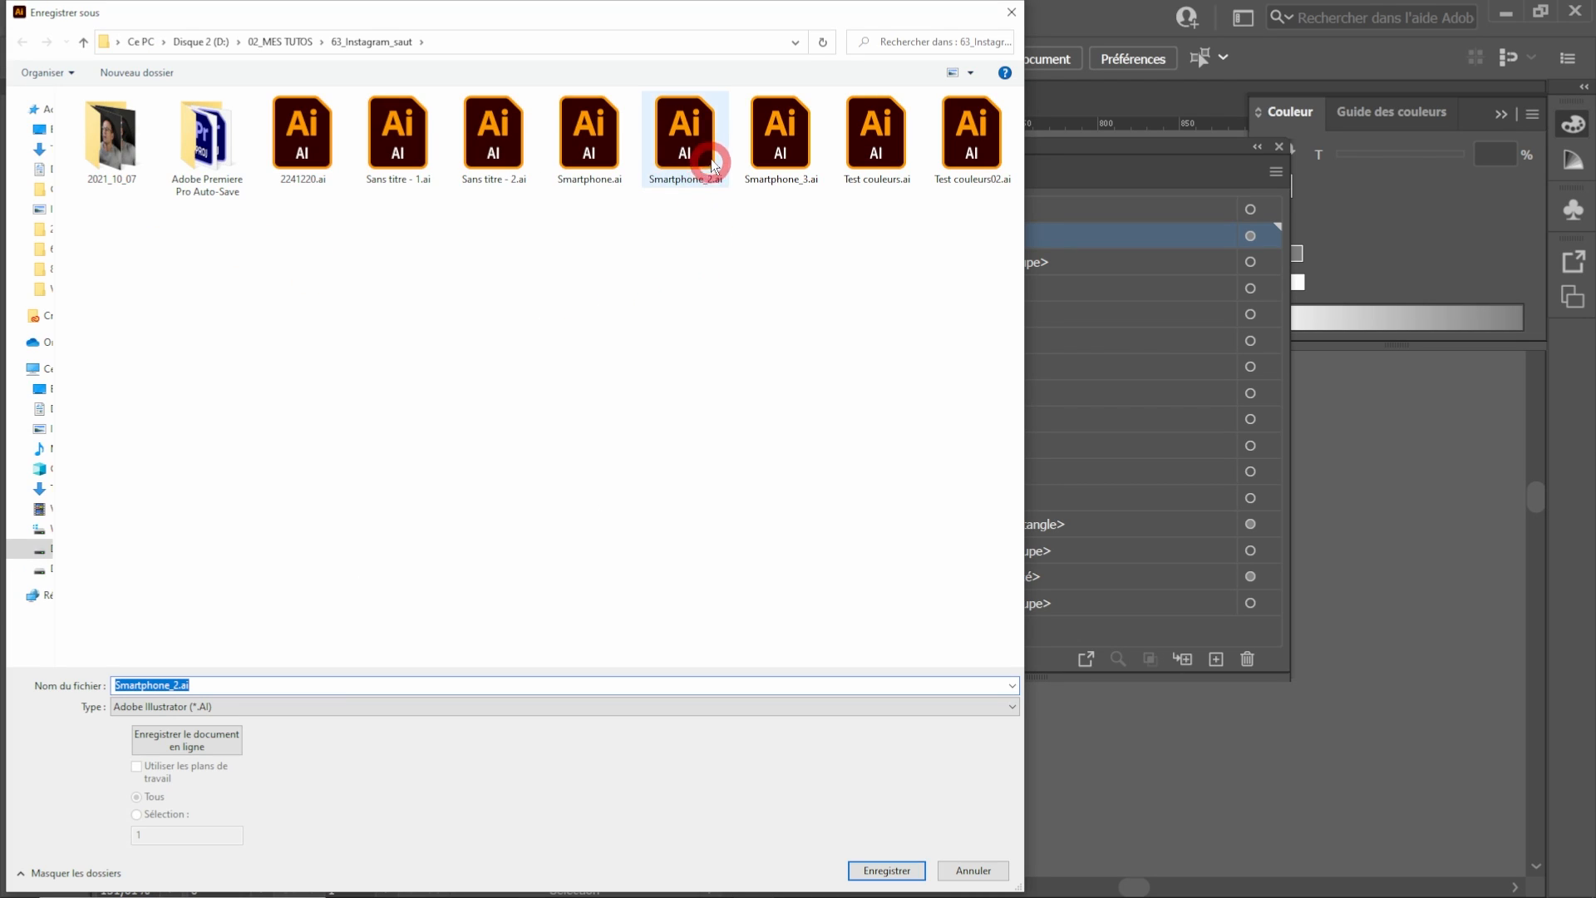
pyautogui.click(690, 152)
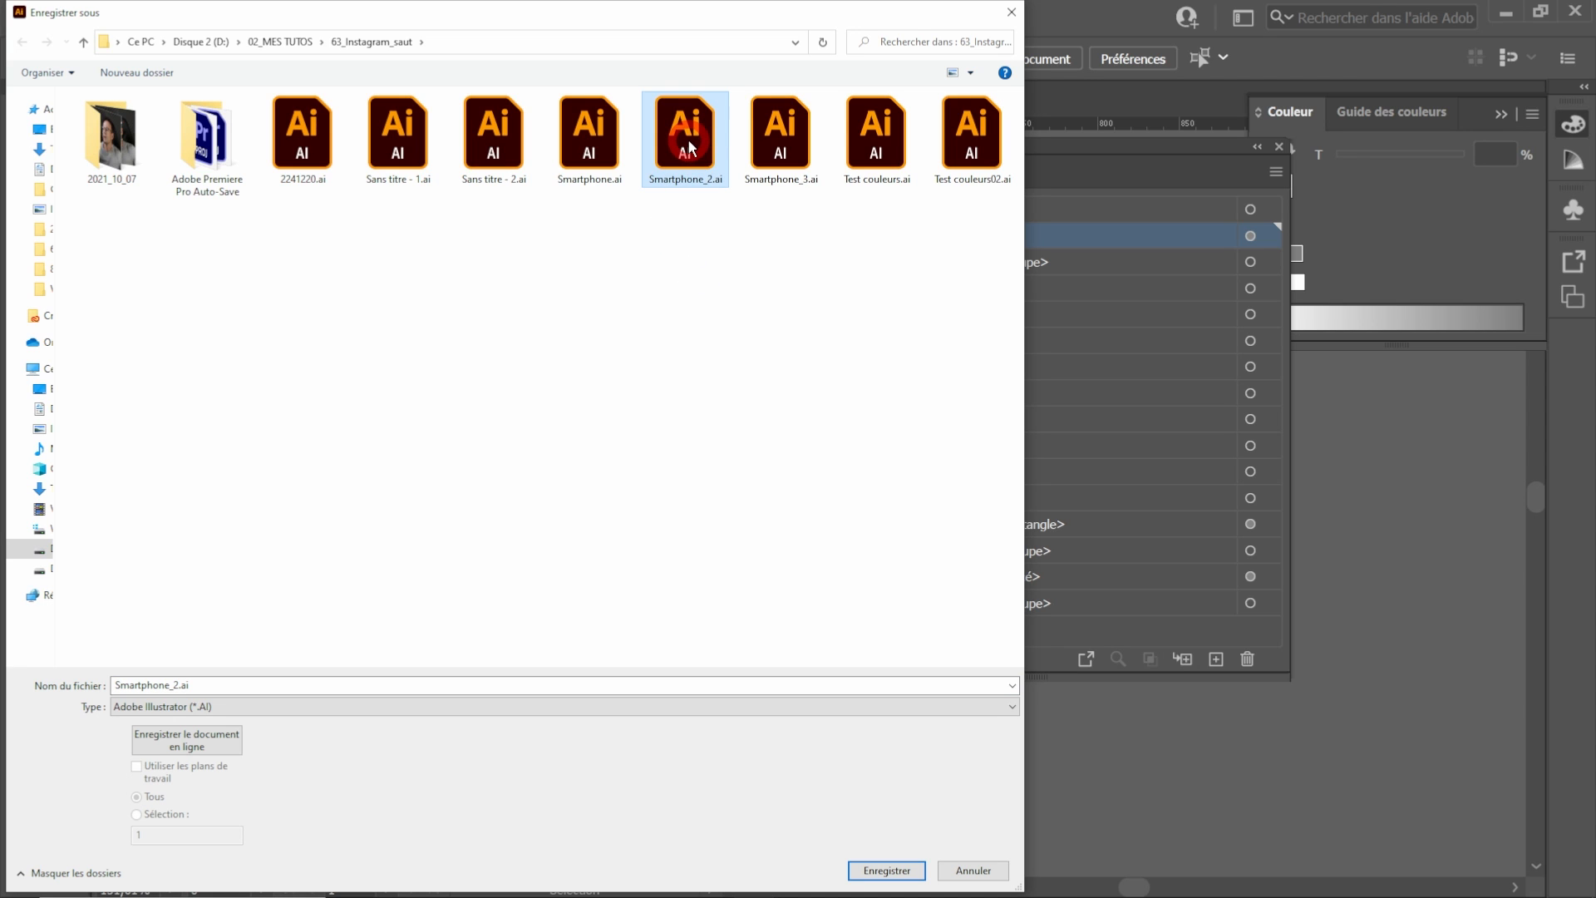
pyautogui.click(887, 871)
pyautogui.click(848, 530)
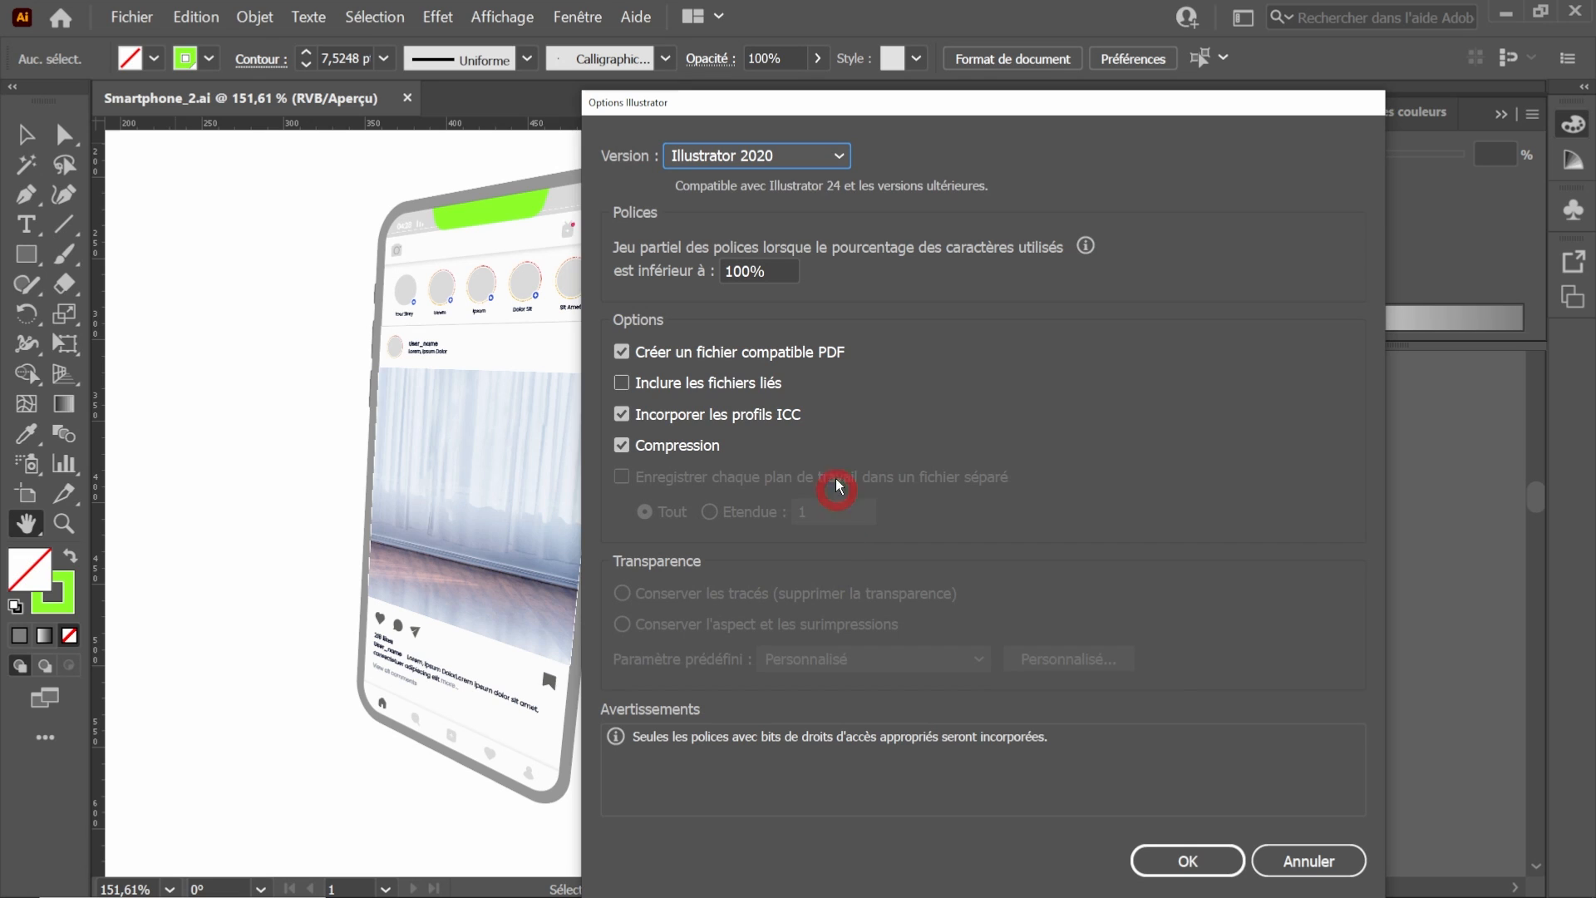
pyautogui.click(1181, 861)
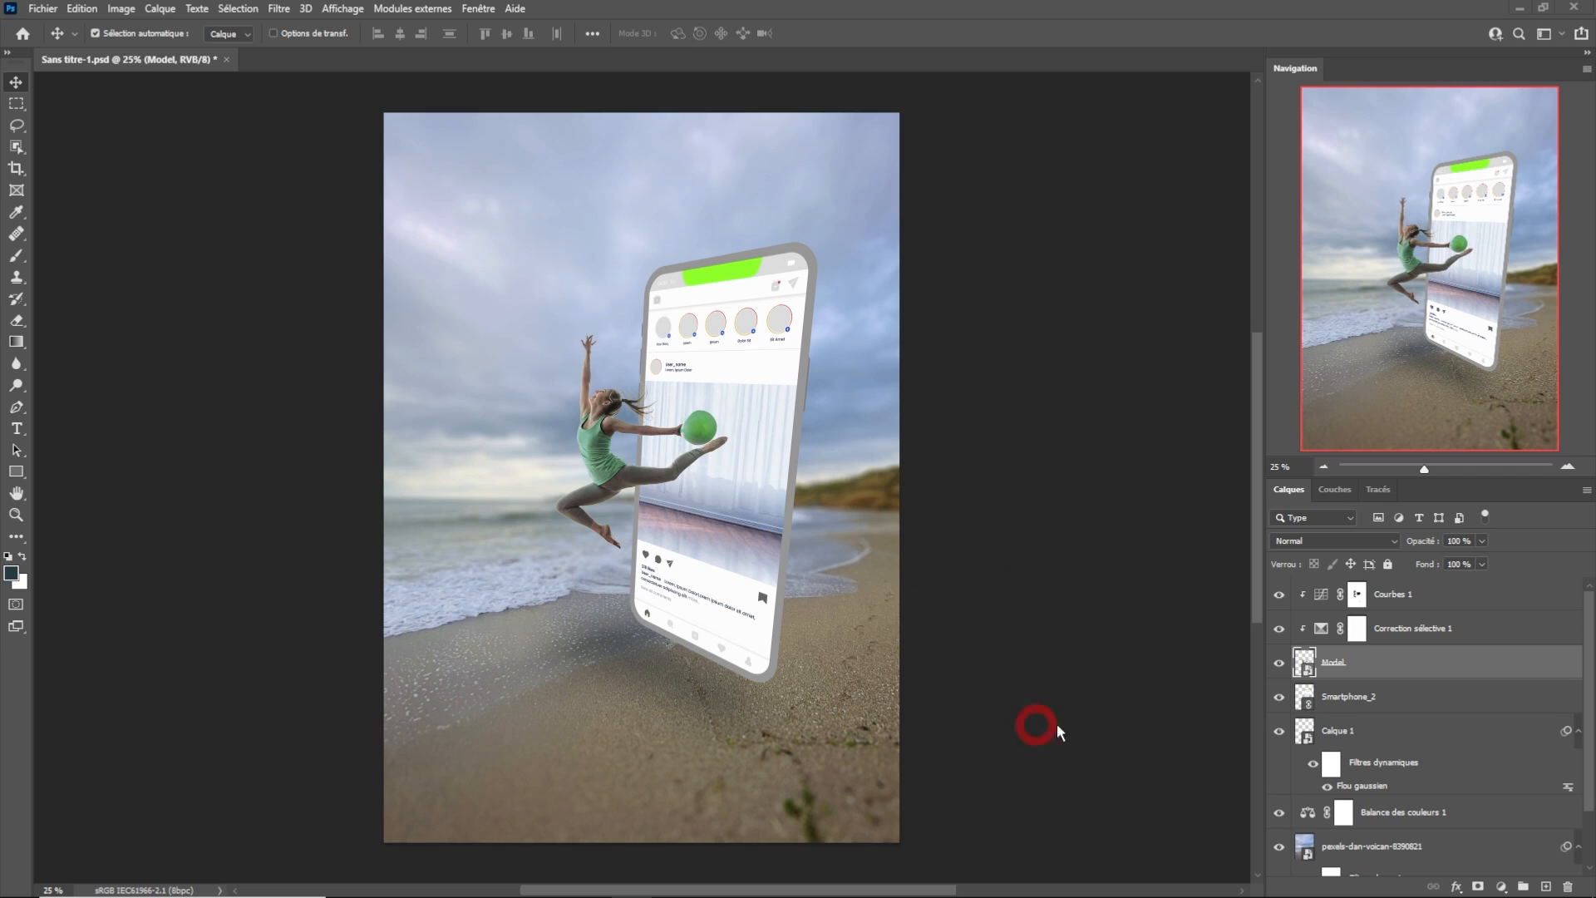
# In the Photoshop montage, rename the shadow layer Calque 1 as Ombres.
pyautogui.click(1347, 733)
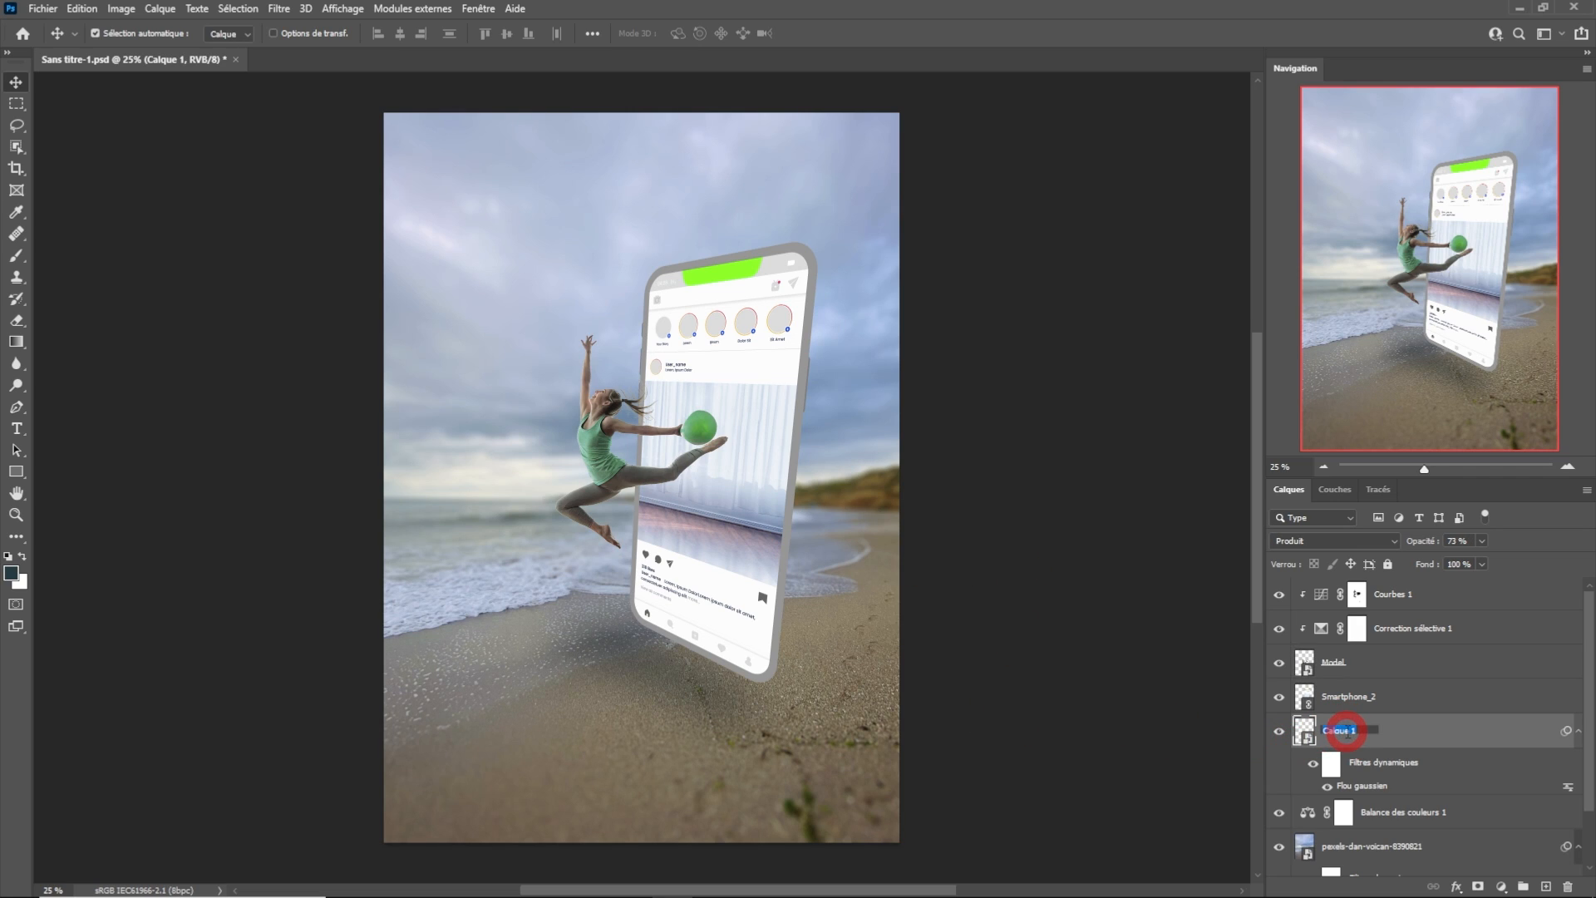
pyautogui.write('Ombres')
pyautogui.press('Return')
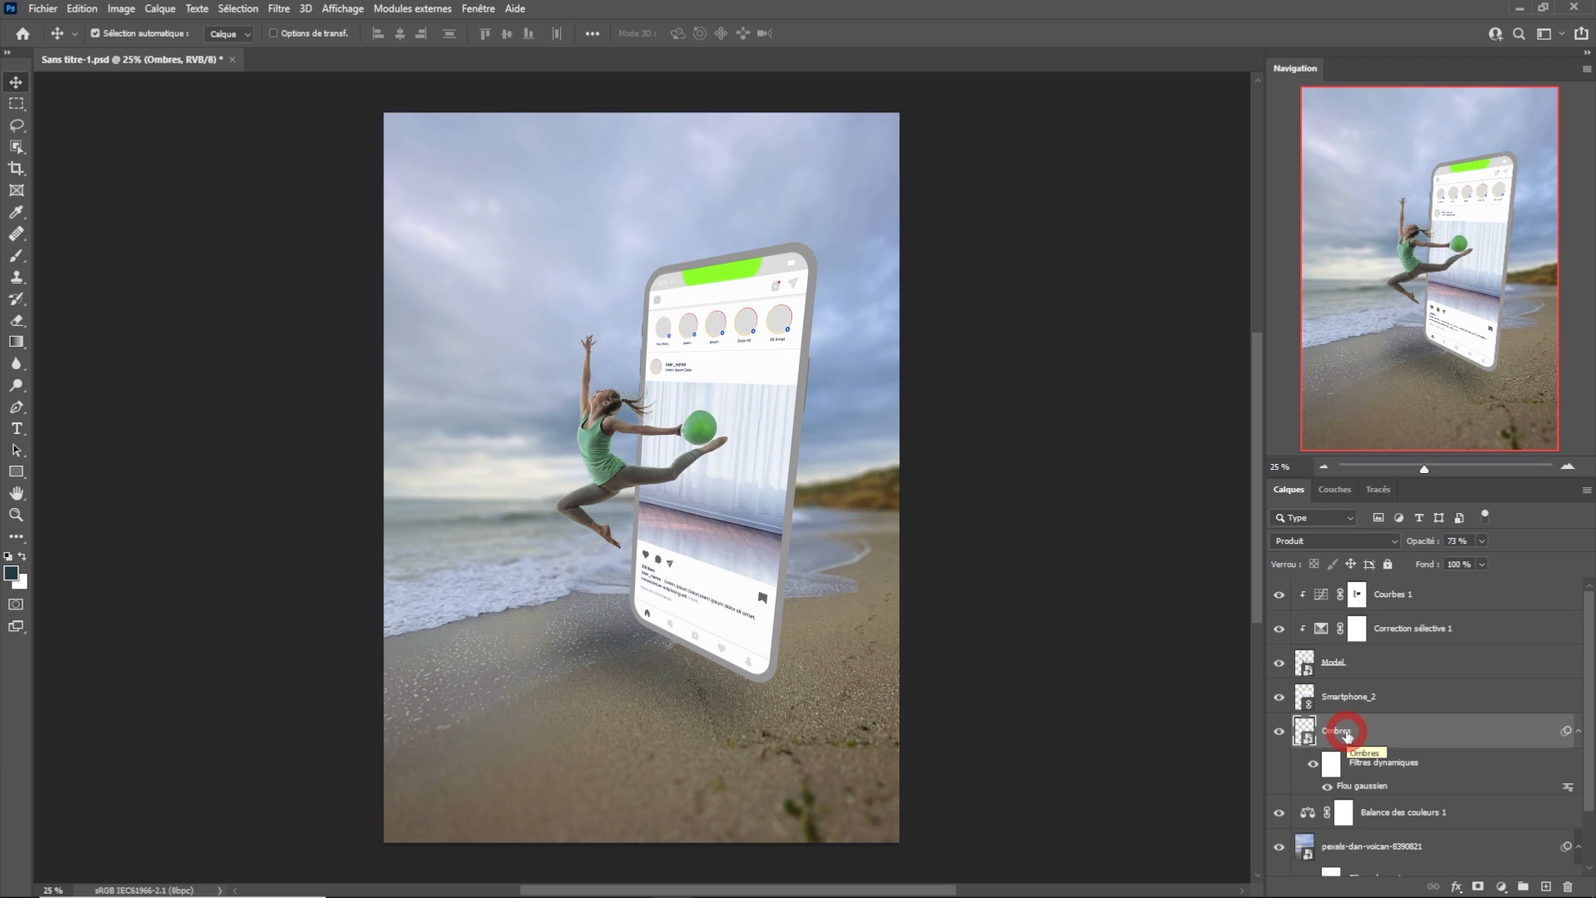
# Add a Curves adjustment above Balance des couleurs 1, raise the RGB curve from input 103 to output 167, and invert its mask.
pyautogui.scroll(-1, 1394, 769)
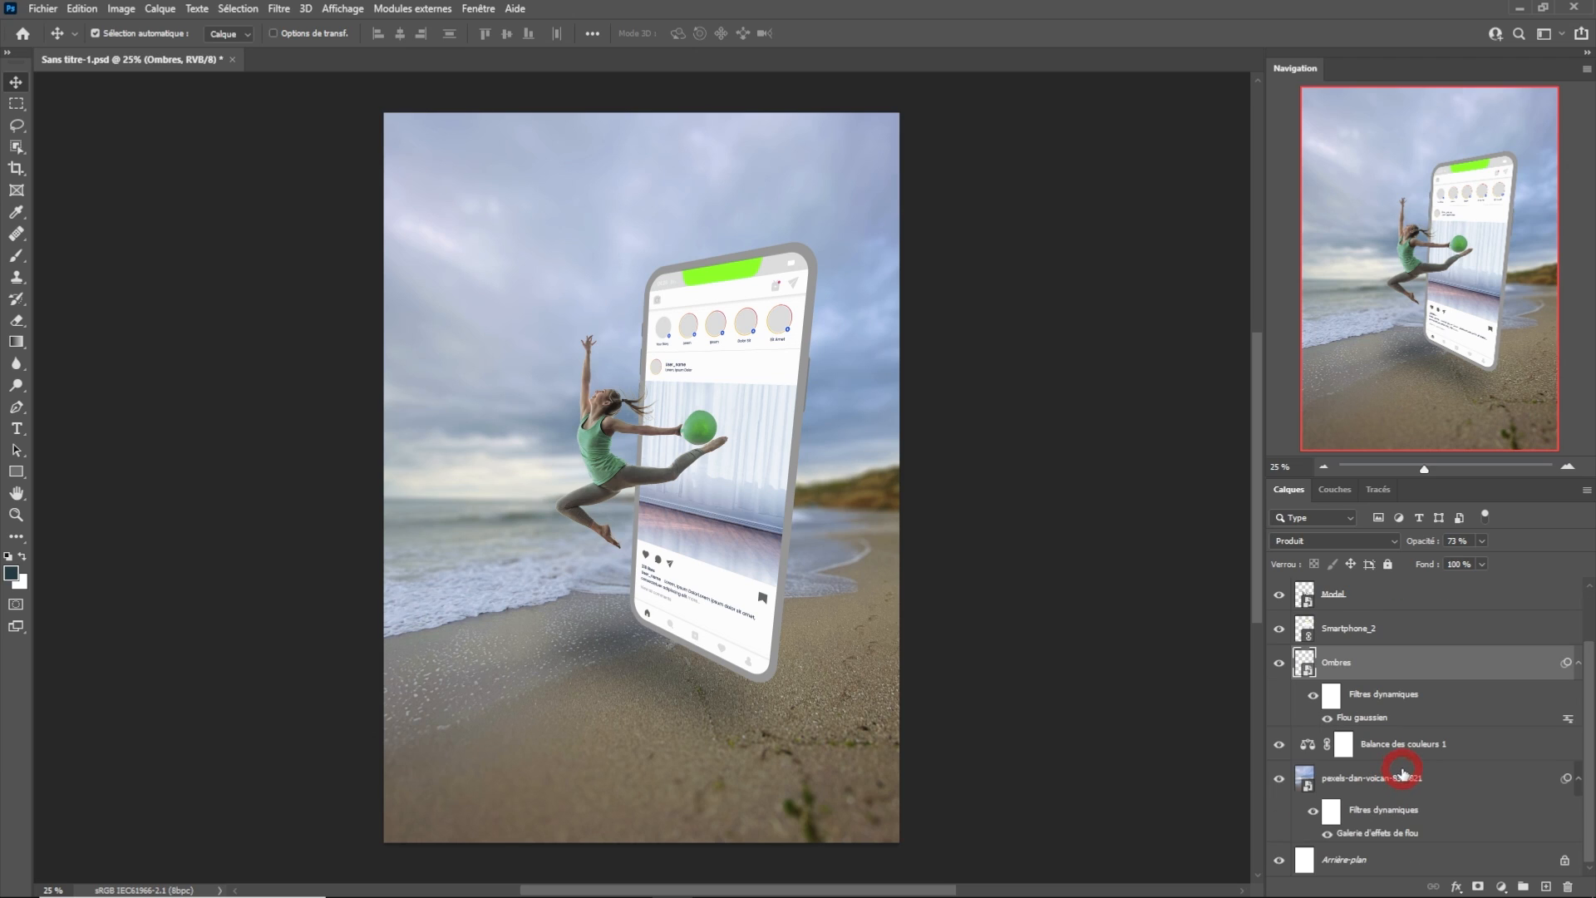
pyautogui.click(1434, 782)
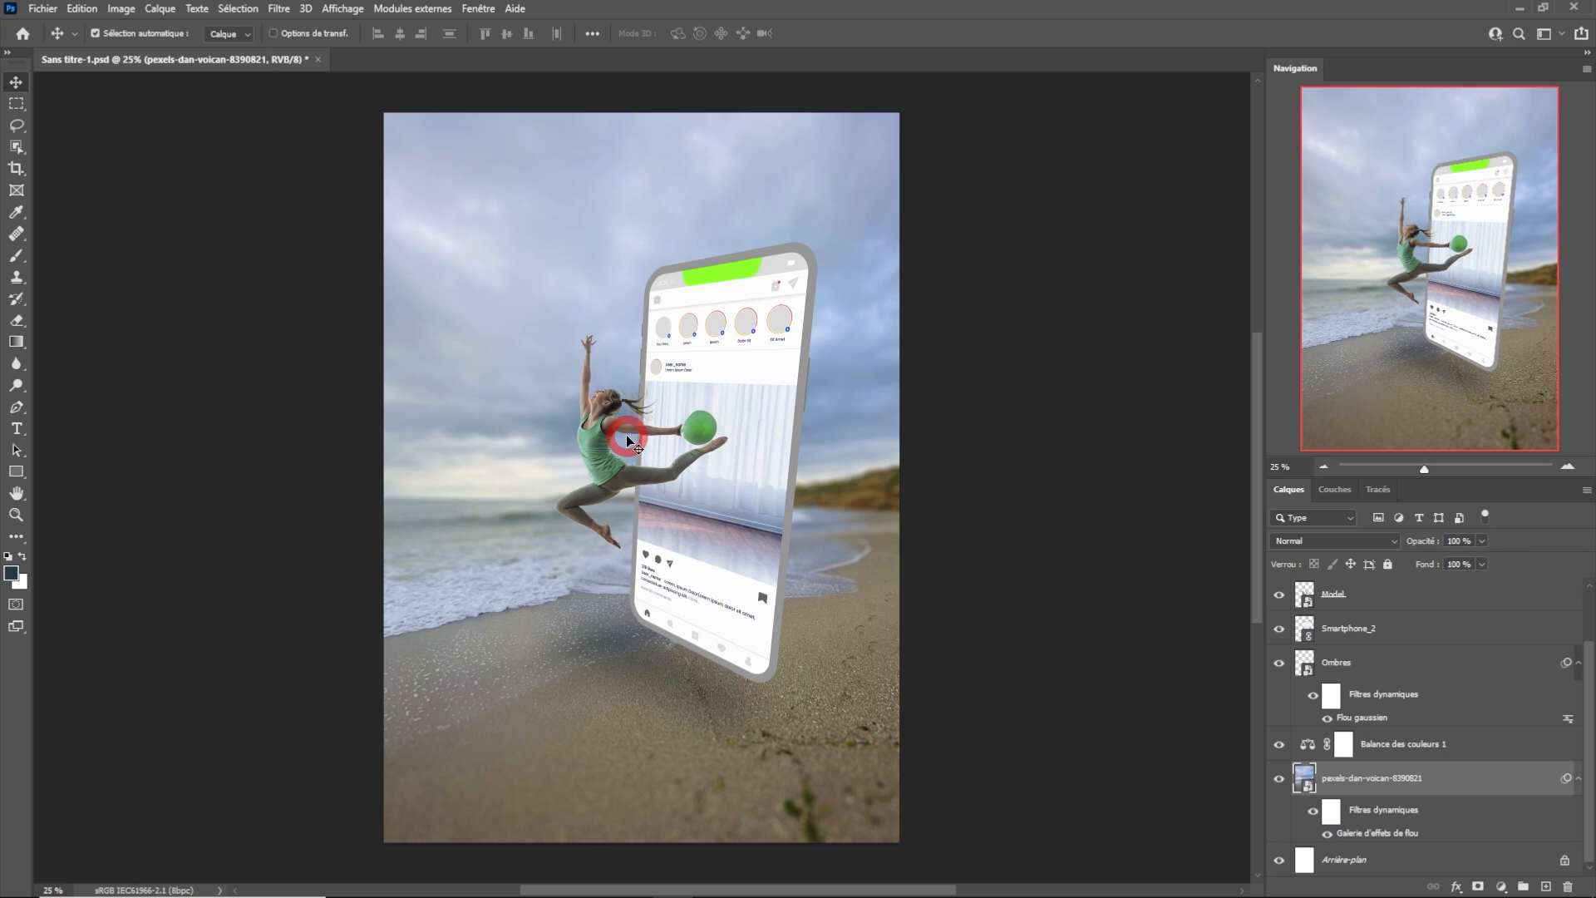
pyautogui.click(1518, 745)
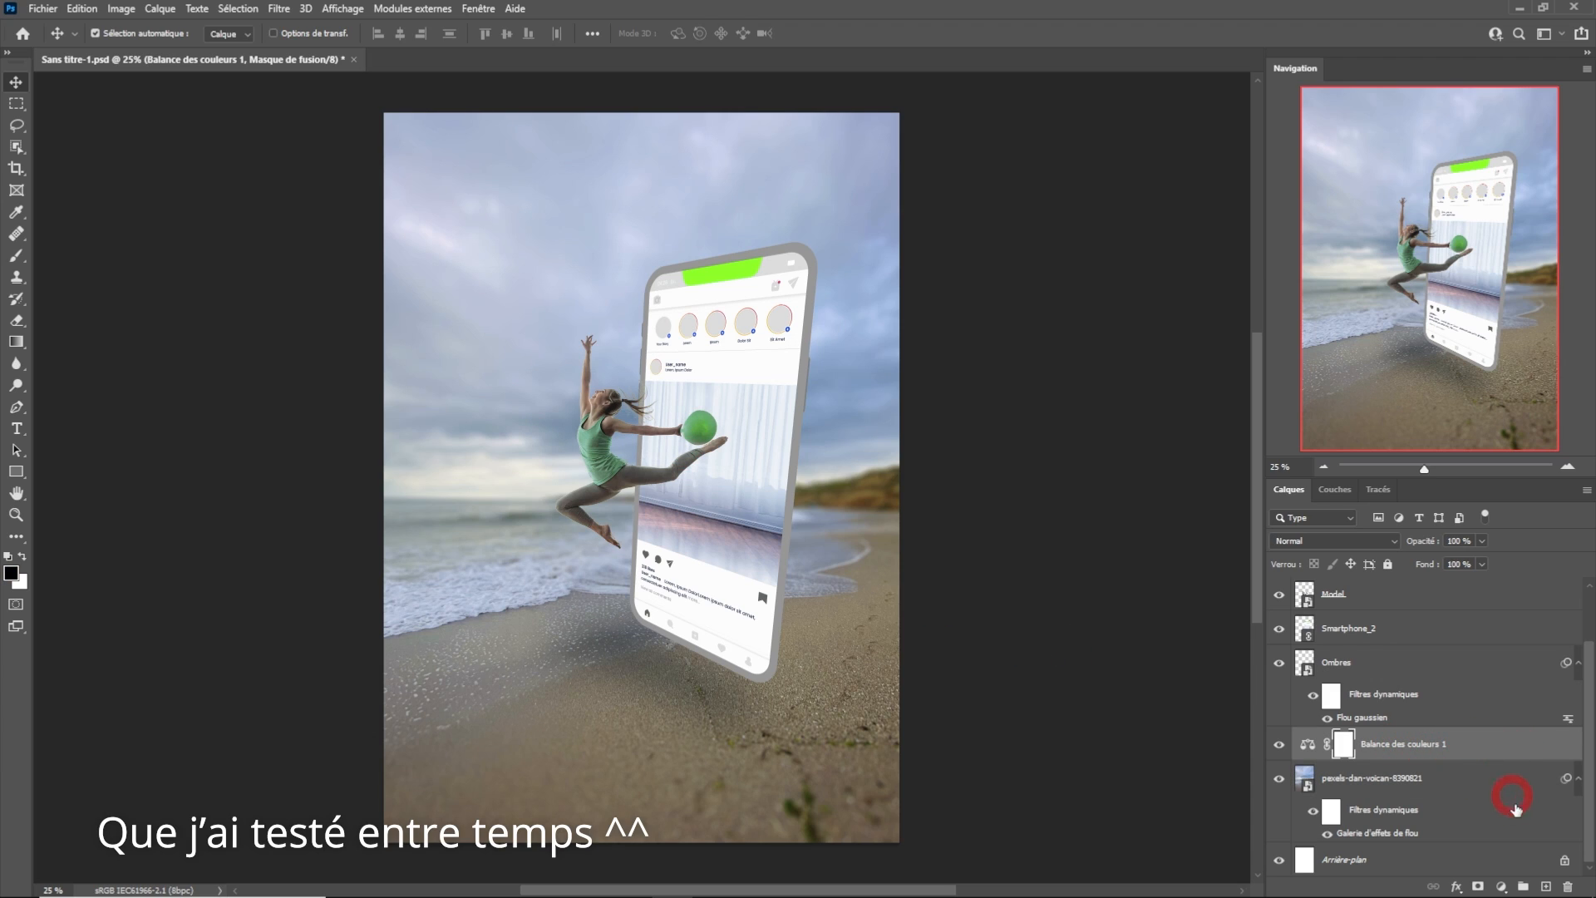
pyautogui.click(1502, 887)
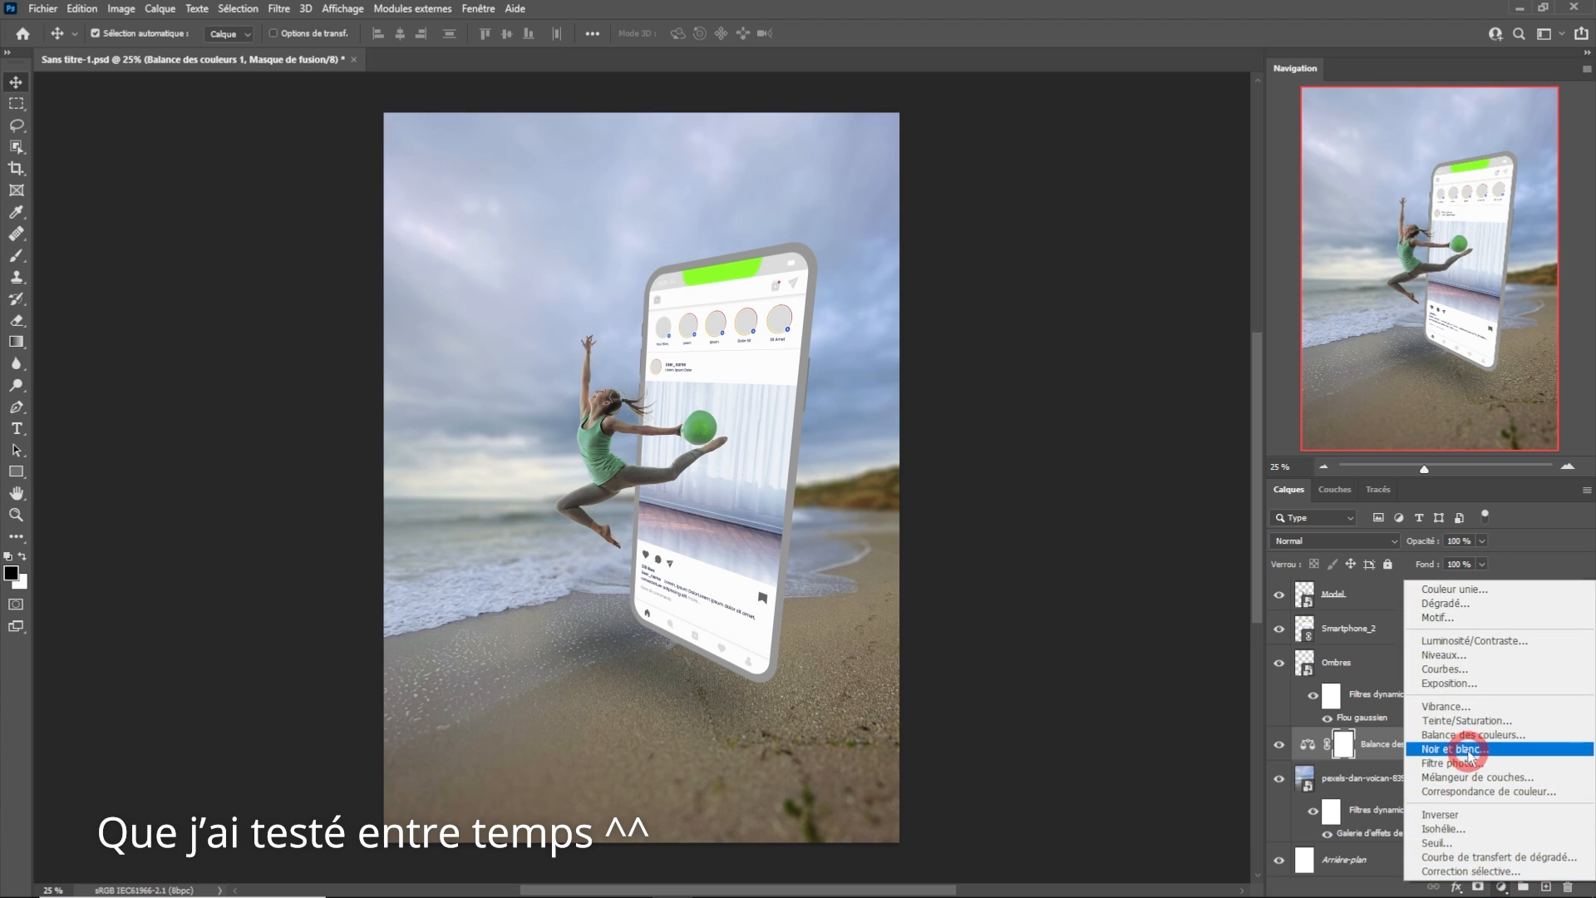
pyautogui.click(1464, 670)
pyautogui.moveTo(1099, 335); pyautogui.dragTo(1048, 296)
pyautogui.click(923, 162)
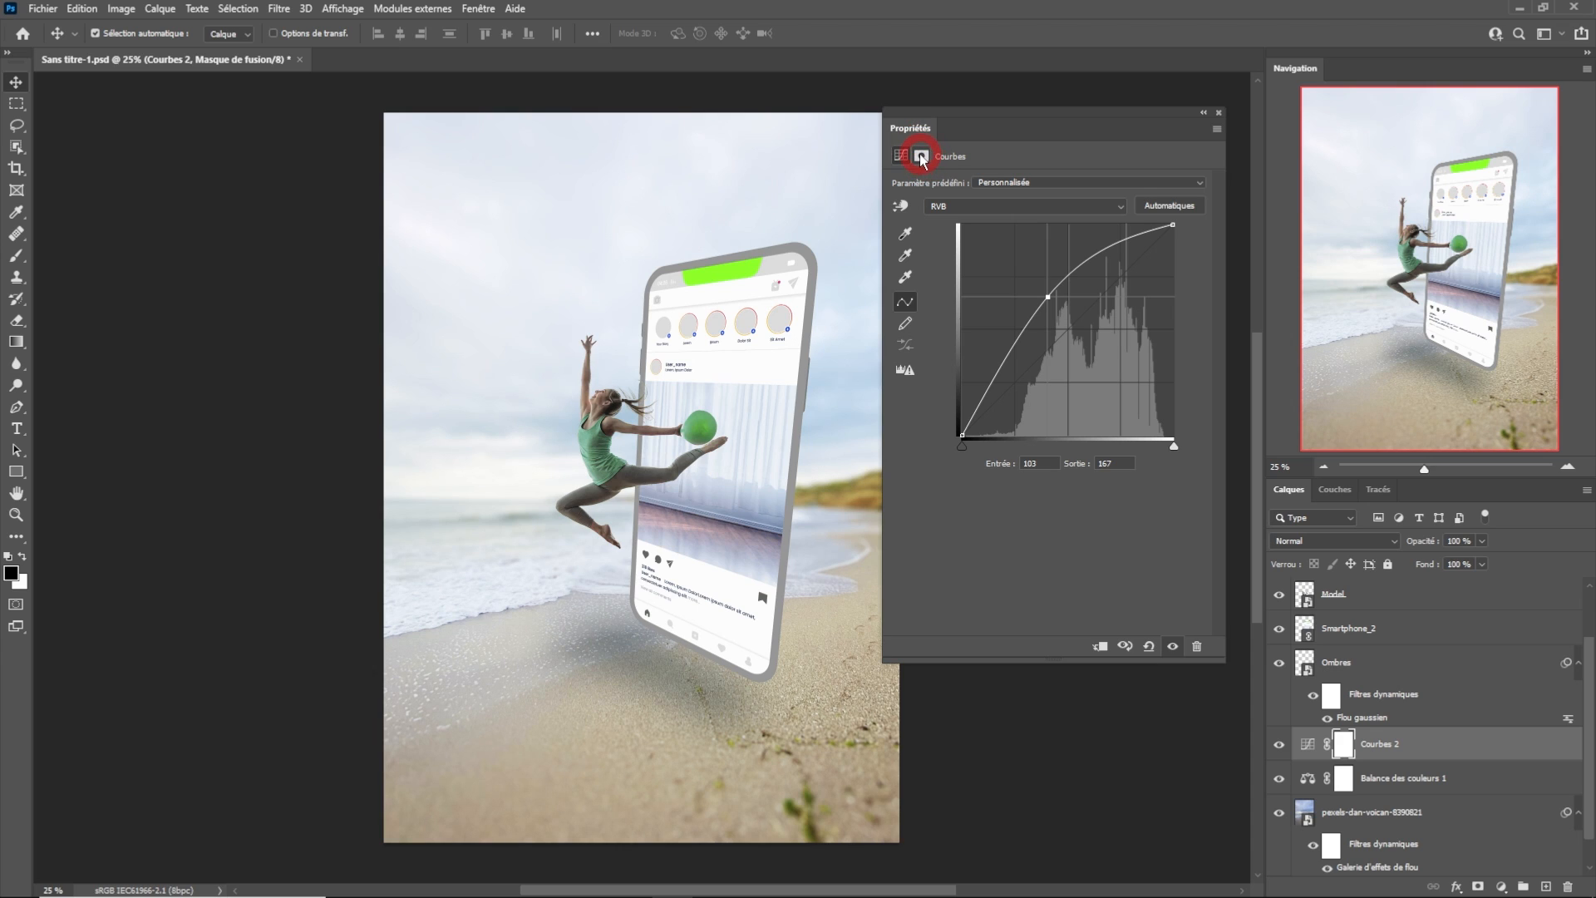
pyautogui.click(1105, 382)
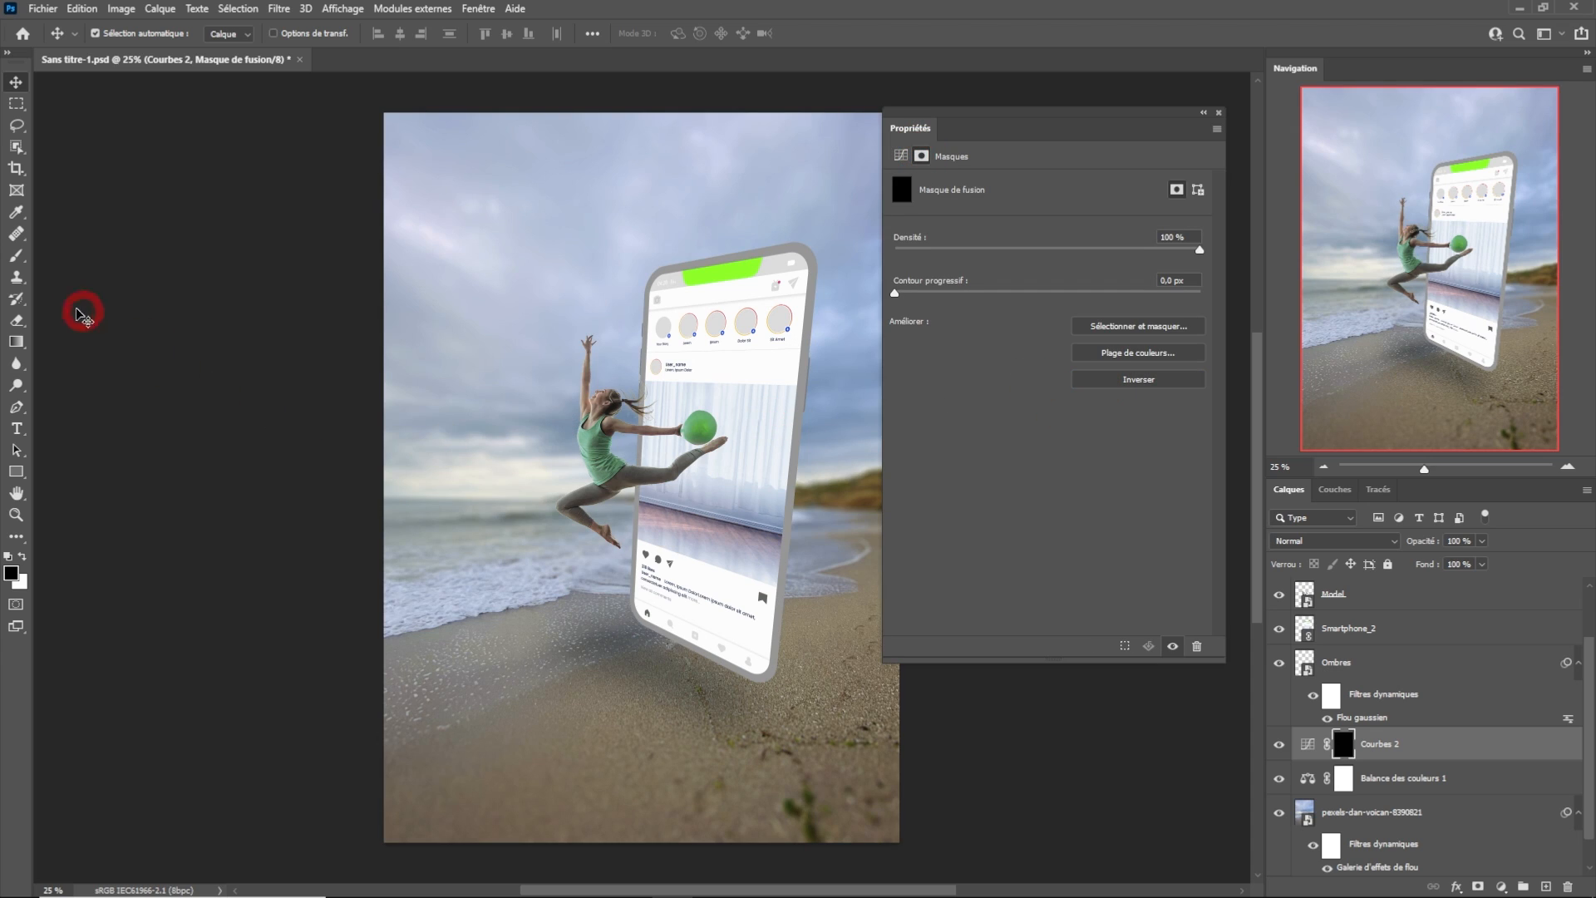
# Paint white on the Courbes 2 mask around the dancer and phone with a soft 1739 px brush at 30% opacity.
pyautogui.click(17, 255)
pyautogui.rightClick(613, 447)
pyautogui.moveTo(738, 488); pyautogui.dragTo(798, 489)
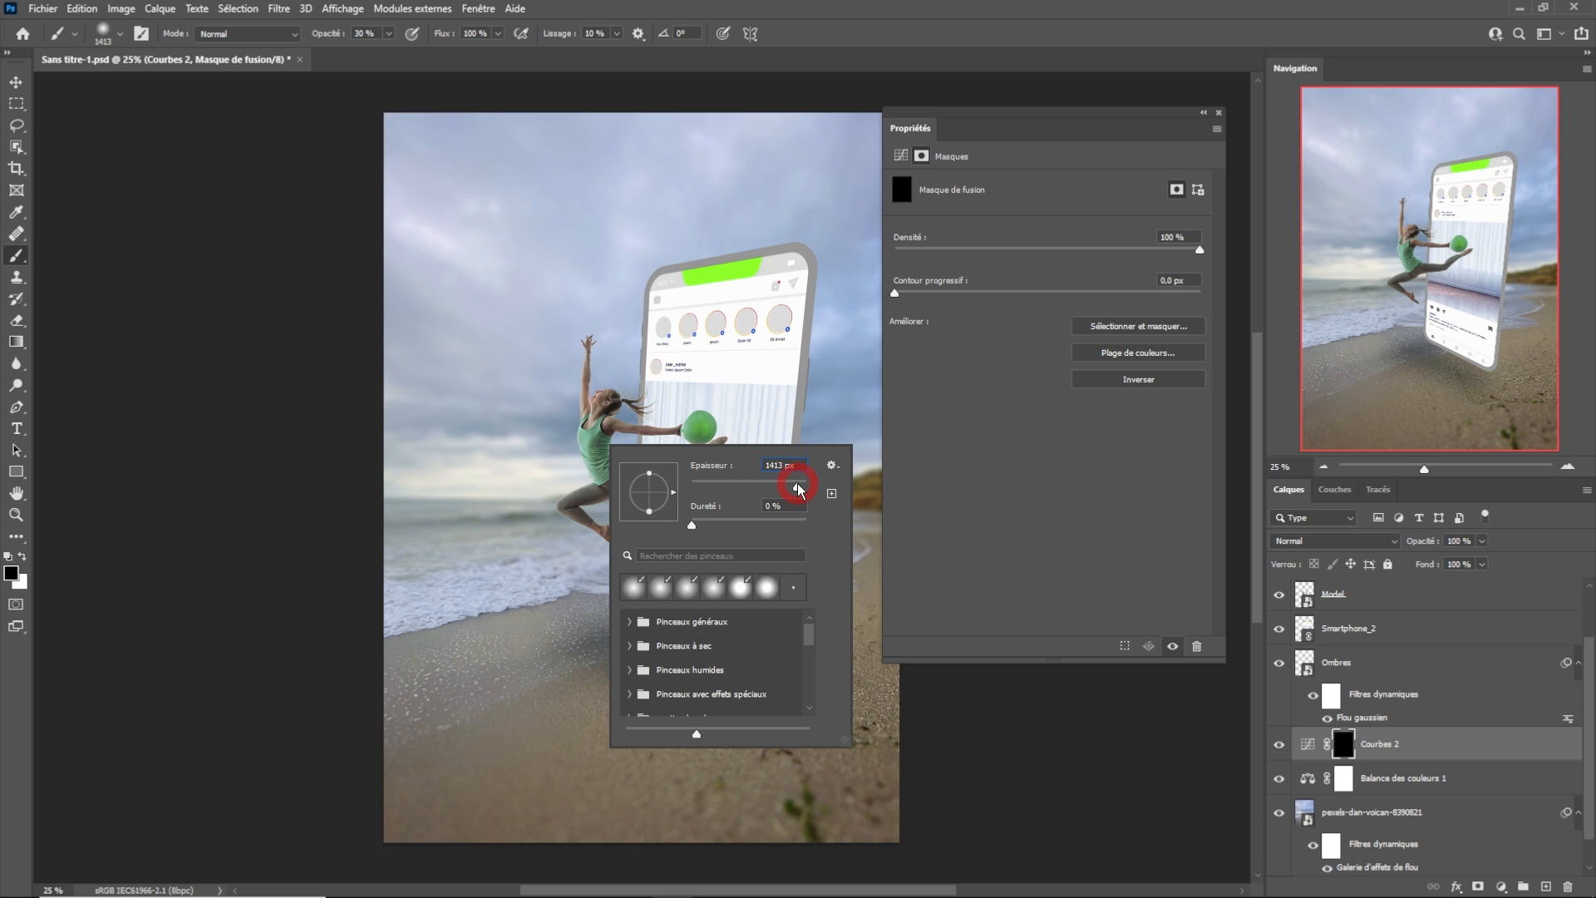
pyautogui.click(638, 400)
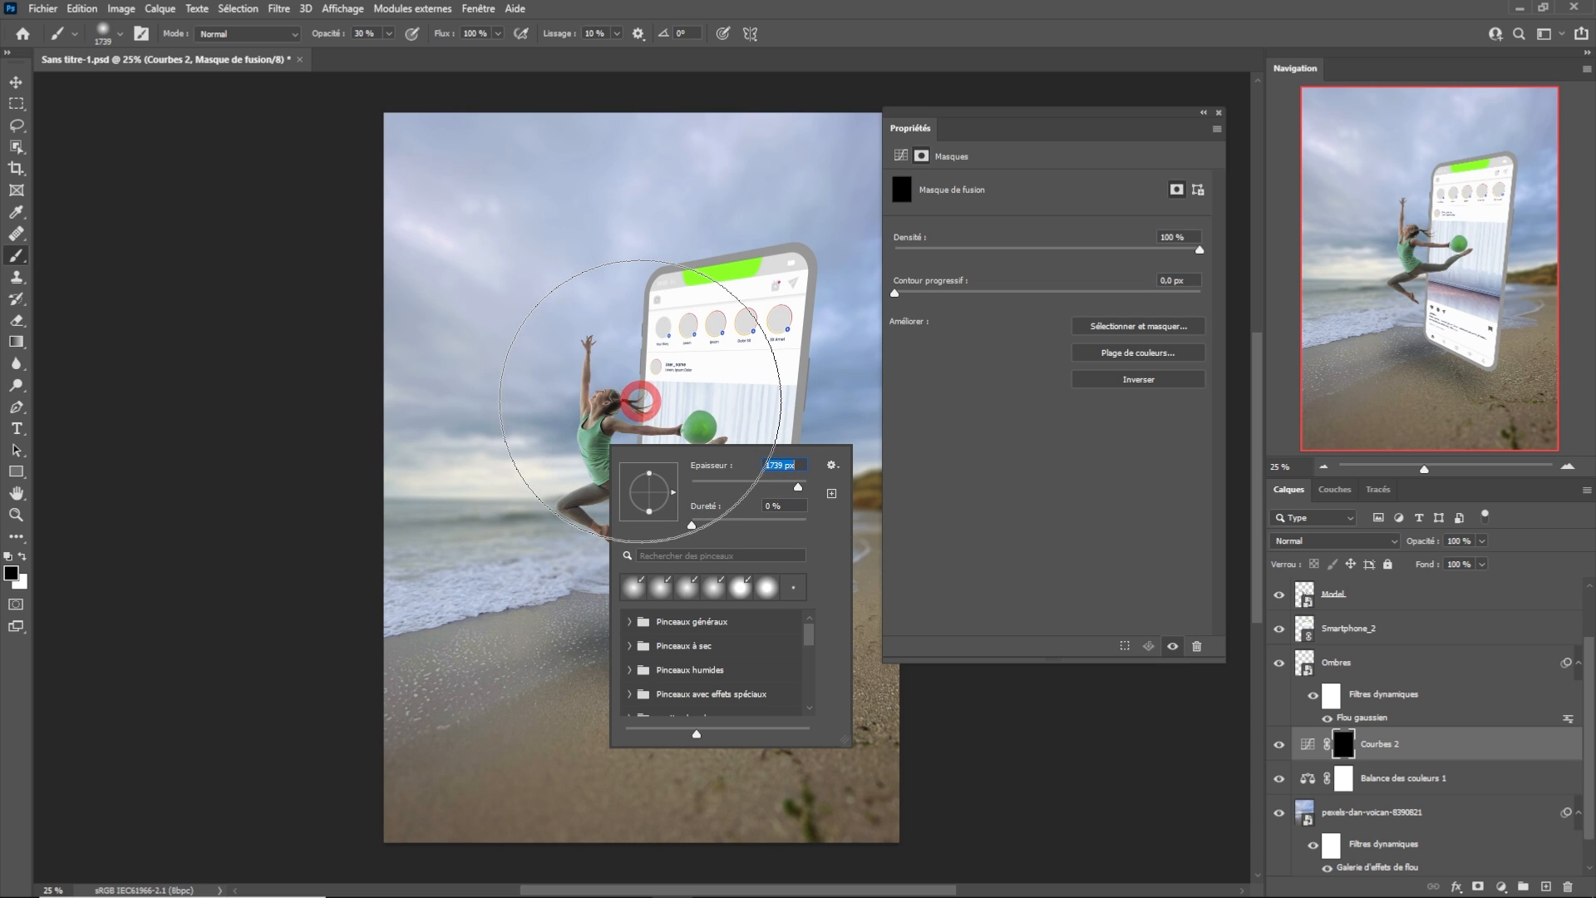
pyautogui.click(649, 442)
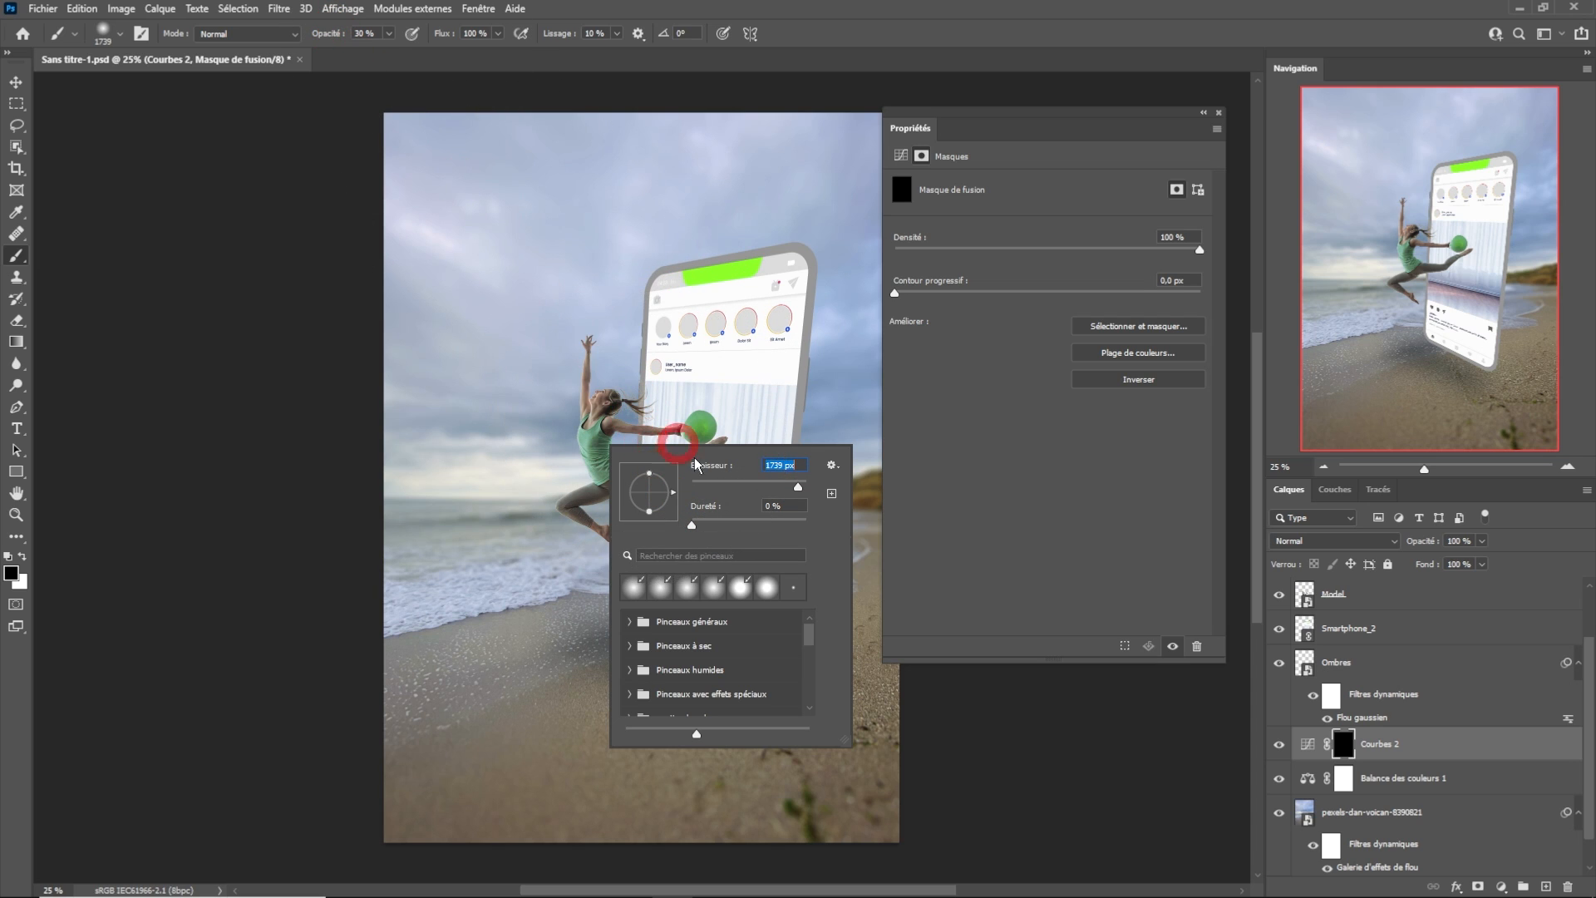
pyautogui.click(634, 434)
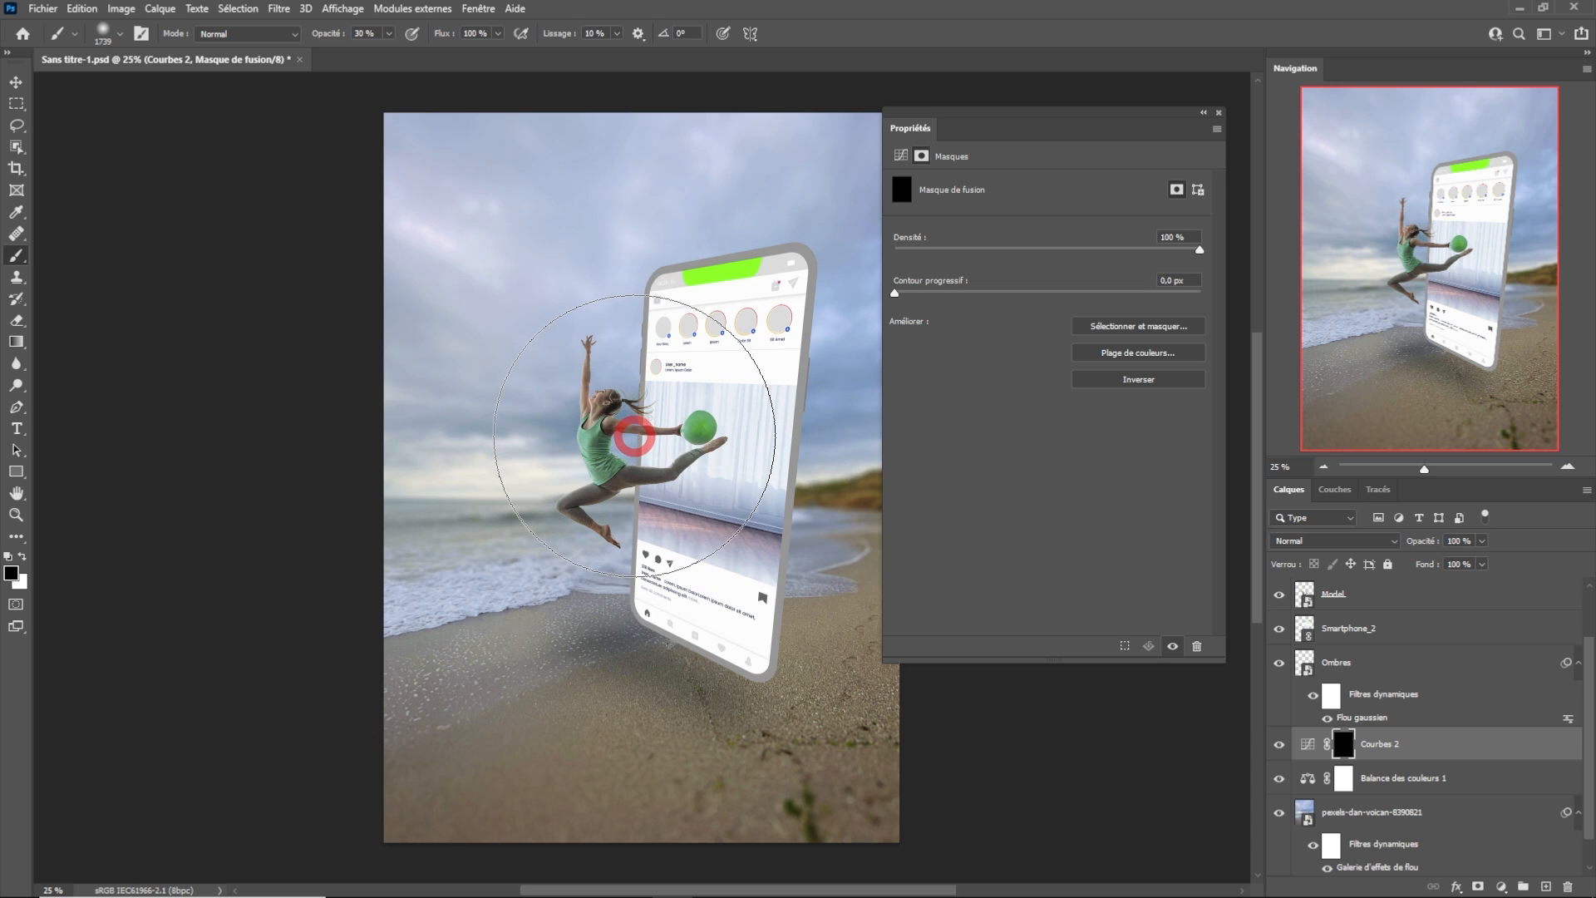
pyautogui.press('v')
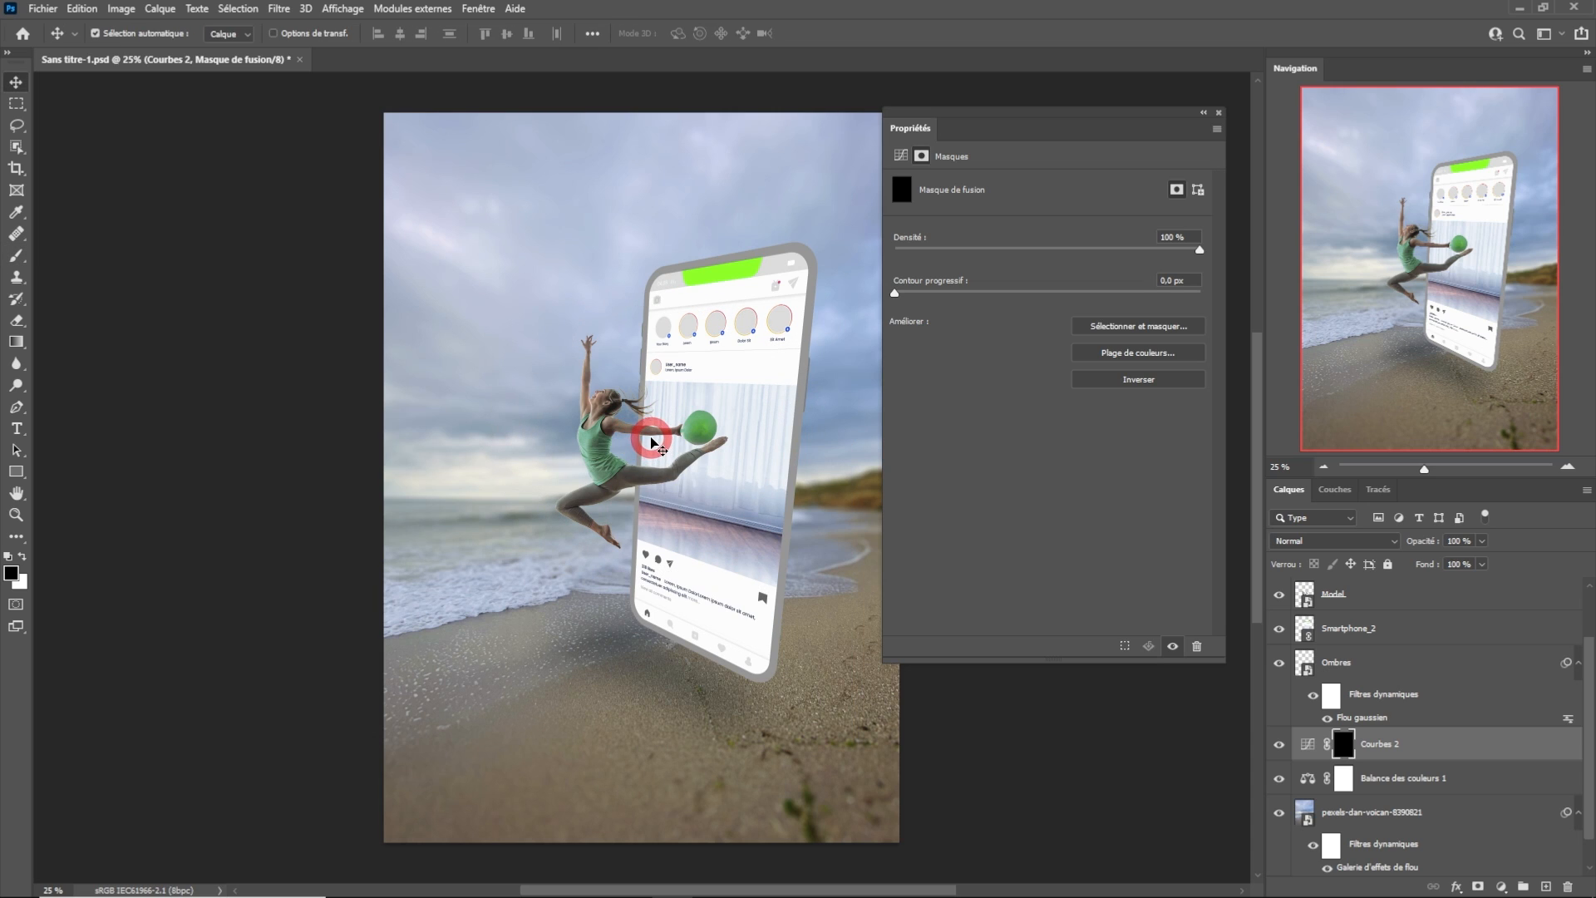
pyautogui.press('b')
pyautogui.press('x')
pyautogui.click(624, 420)
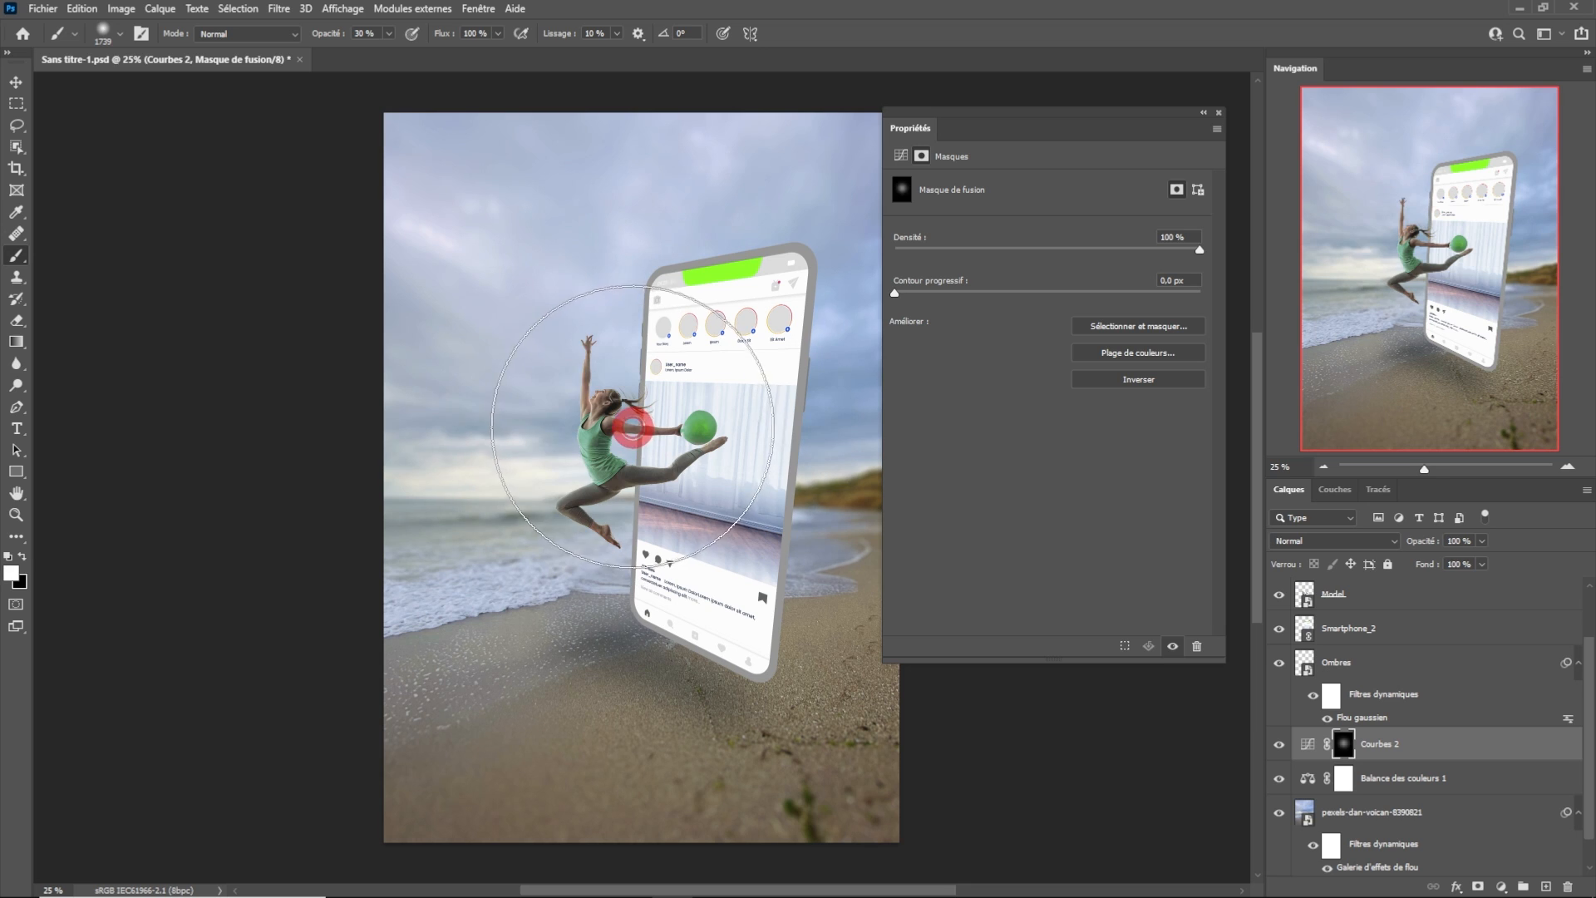
pyautogui.moveTo(623, 417)
pyautogui.mouseDown()
pyautogui.moveTo(529, 426)
pyautogui.moveTo(629, 441)
pyautogui.moveTo(692, 396)
pyautogui.moveTo(861, 619)
pyautogui.moveTo(738, 444)
pyautogui.moveTo(729, 418)
pyautogui.moveTo(755, 402)
pyautogui.moveTo(609, 398)
pyautogui.moveTo(725, 426)
pyautogui.moveTo(740, 406)
pyautogui.moveTo(558, 437)
pyautogui.moveTo(582, 417)
pyautogui.moveTo(703, 405)
pyautogui.moveTo(581, 416)
pyautogui.moveTo(755, 417)
pyautogui.moveTo(612, 427)
pyautogui.moveTo(1011, 542)
pyautogui.mouseUp()
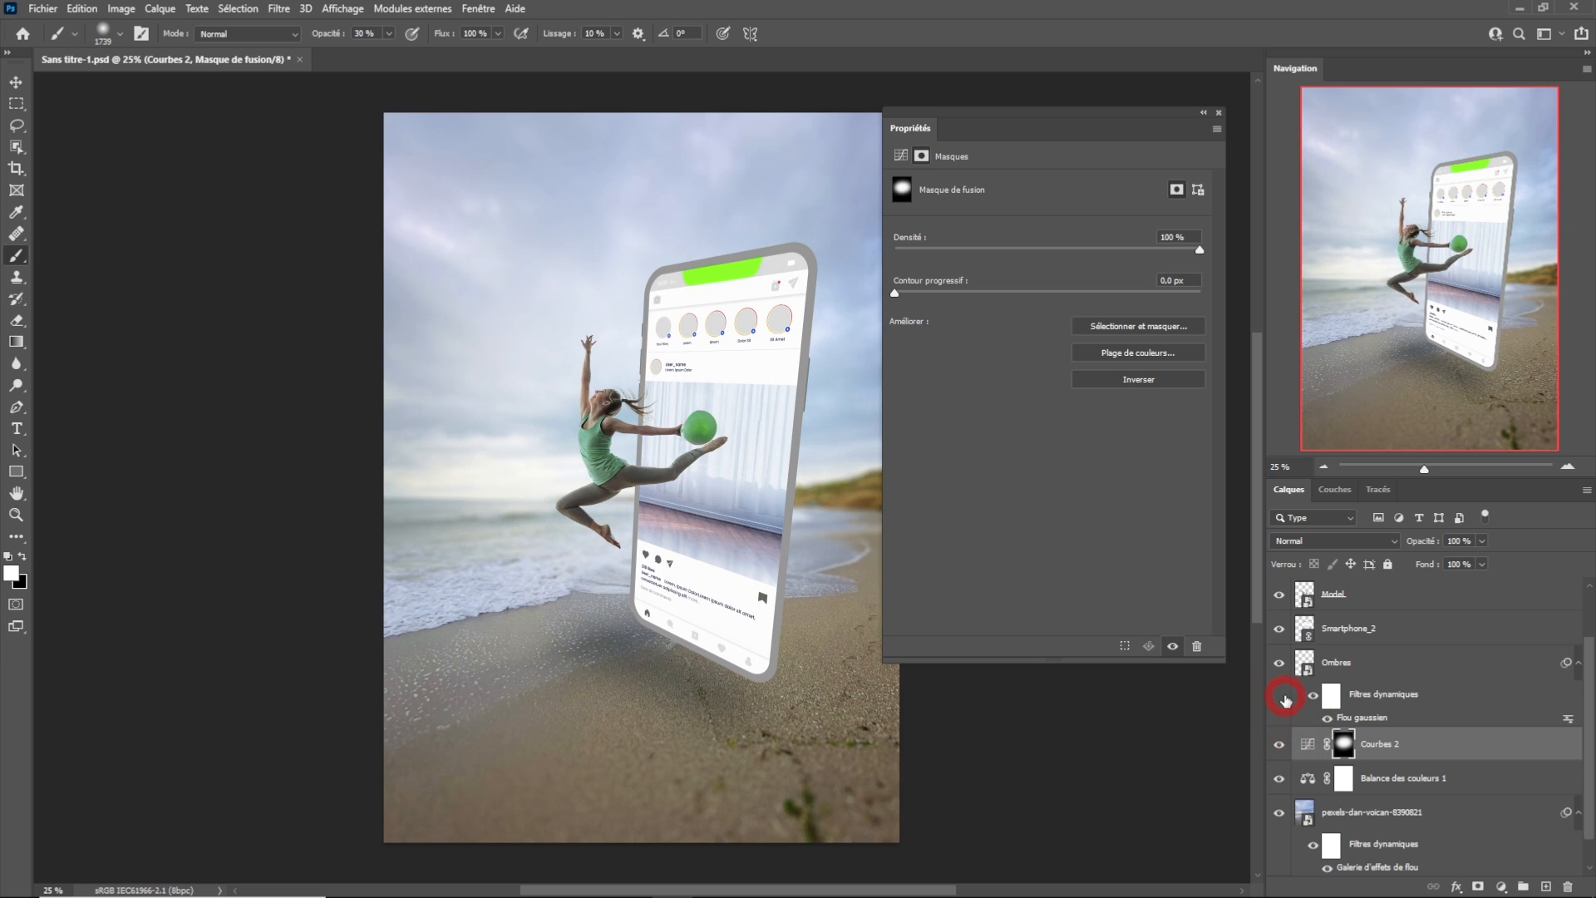
# Compare the montage with and without the Courbes 1 adjustment, leaving the adjustment visible.
pyautogui.scroll(2, 1283, 741)
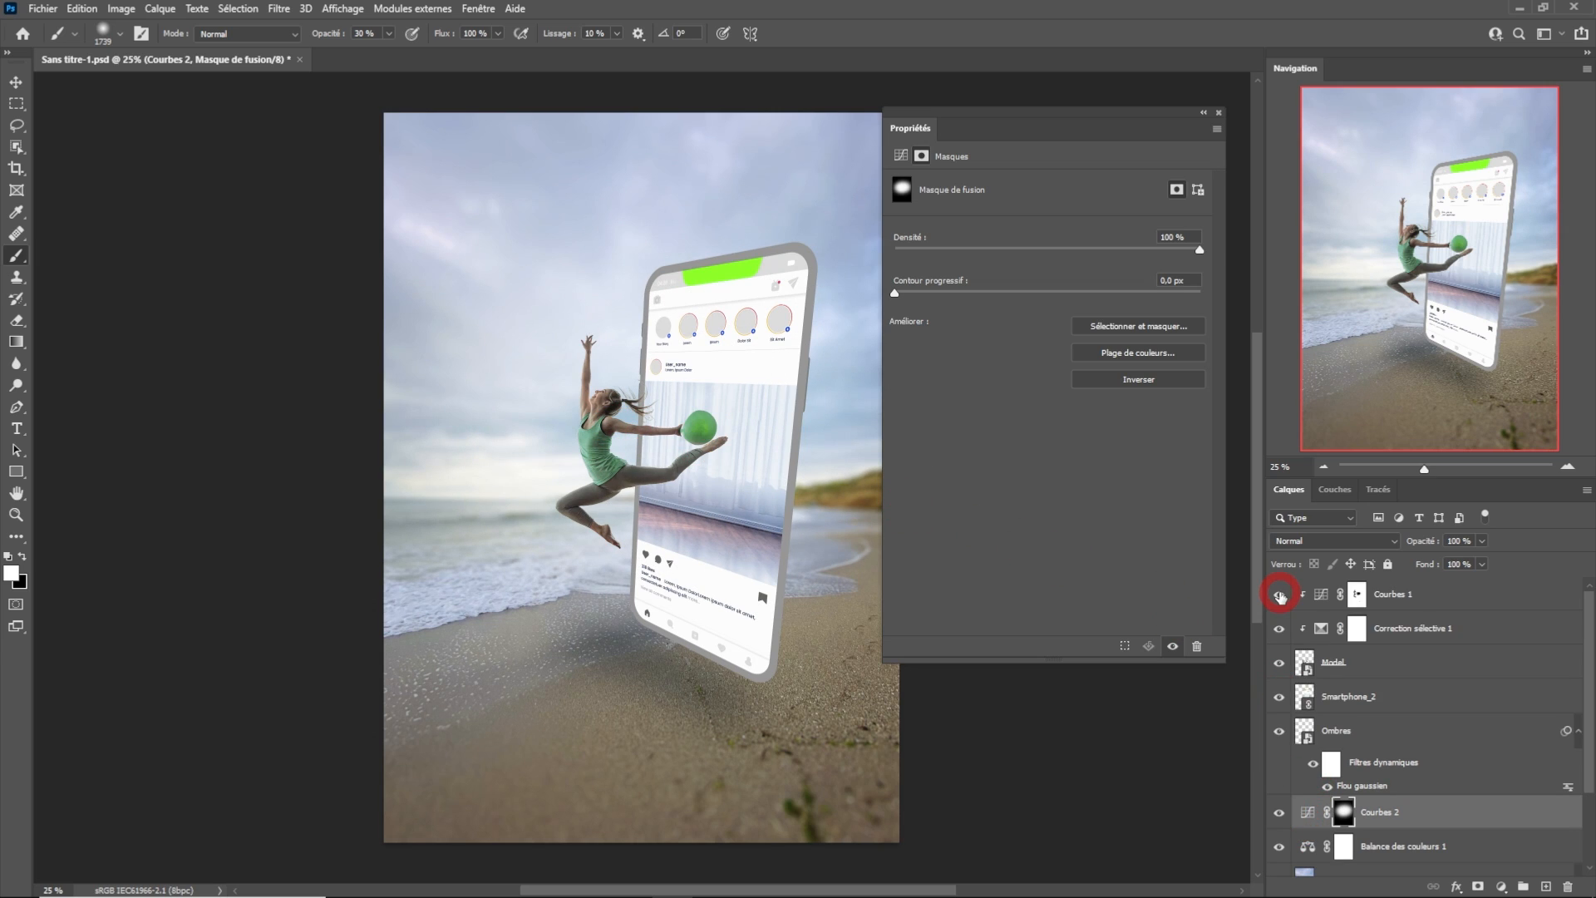
pyautogui.click(1281, 595)
pyautogui.click(1280, 596)
pyautogui.click(1281, 595)
pyautogui.click(1281, 596)
pyautogui.click(1281, 596)
pyautogui.click(1281, 595)
pyautogui.click(1281, 595)
pyautogui.click(1281, 595)
pyautogui.click(1281, 596)
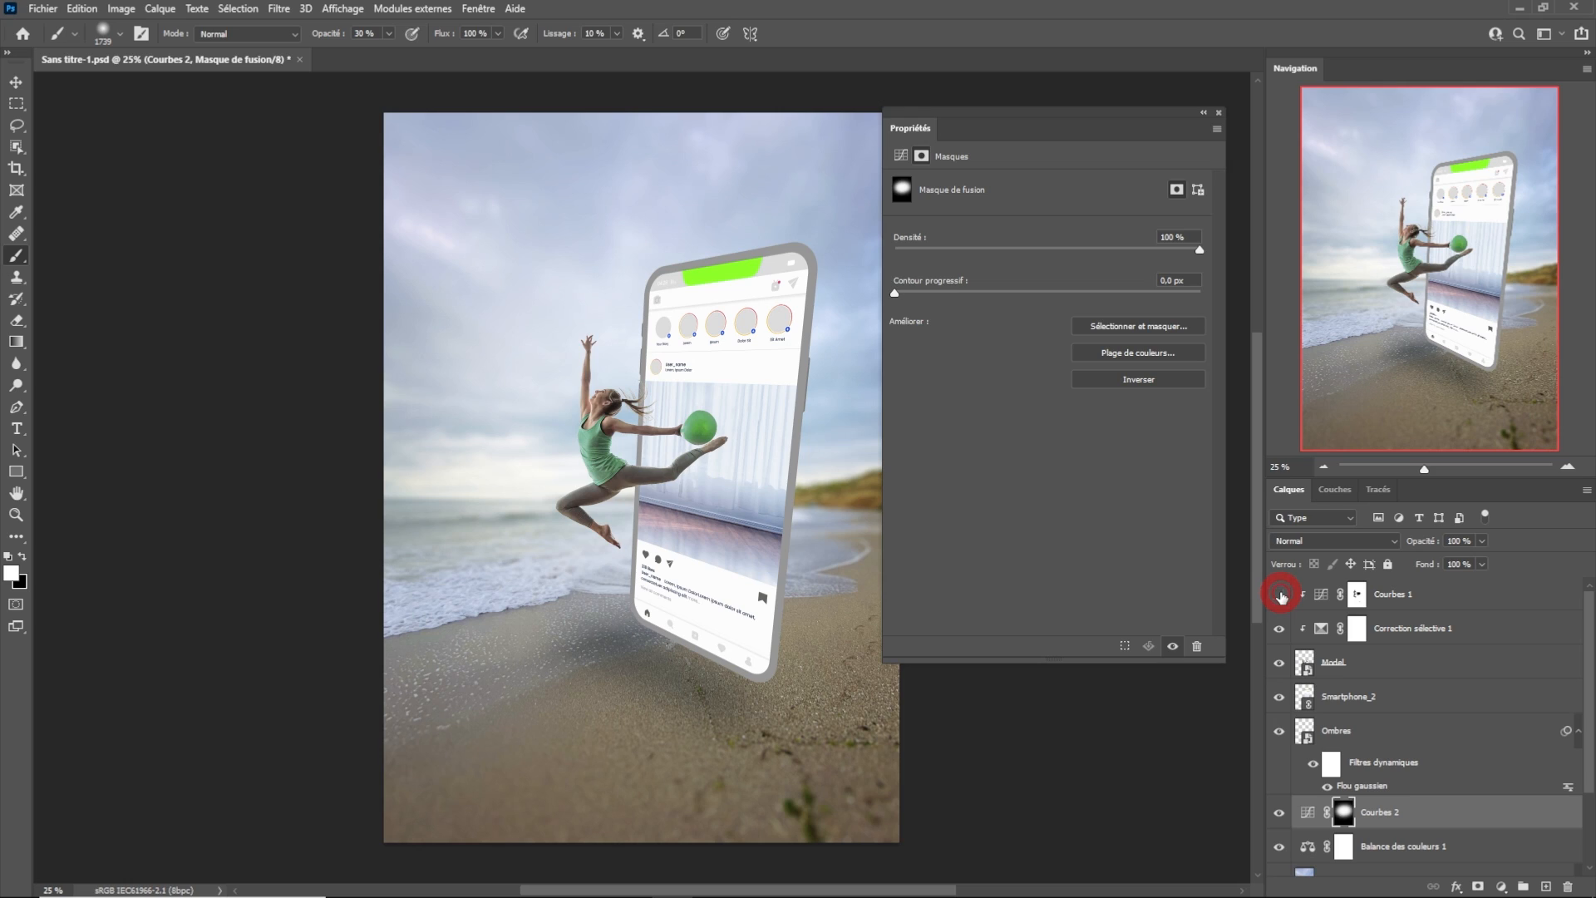
pyautogui.click(1281, 596)
pyautogui.click(1282, 596)
pyautogui.click(1282, 597)
pyautogui.click(1281, 596)
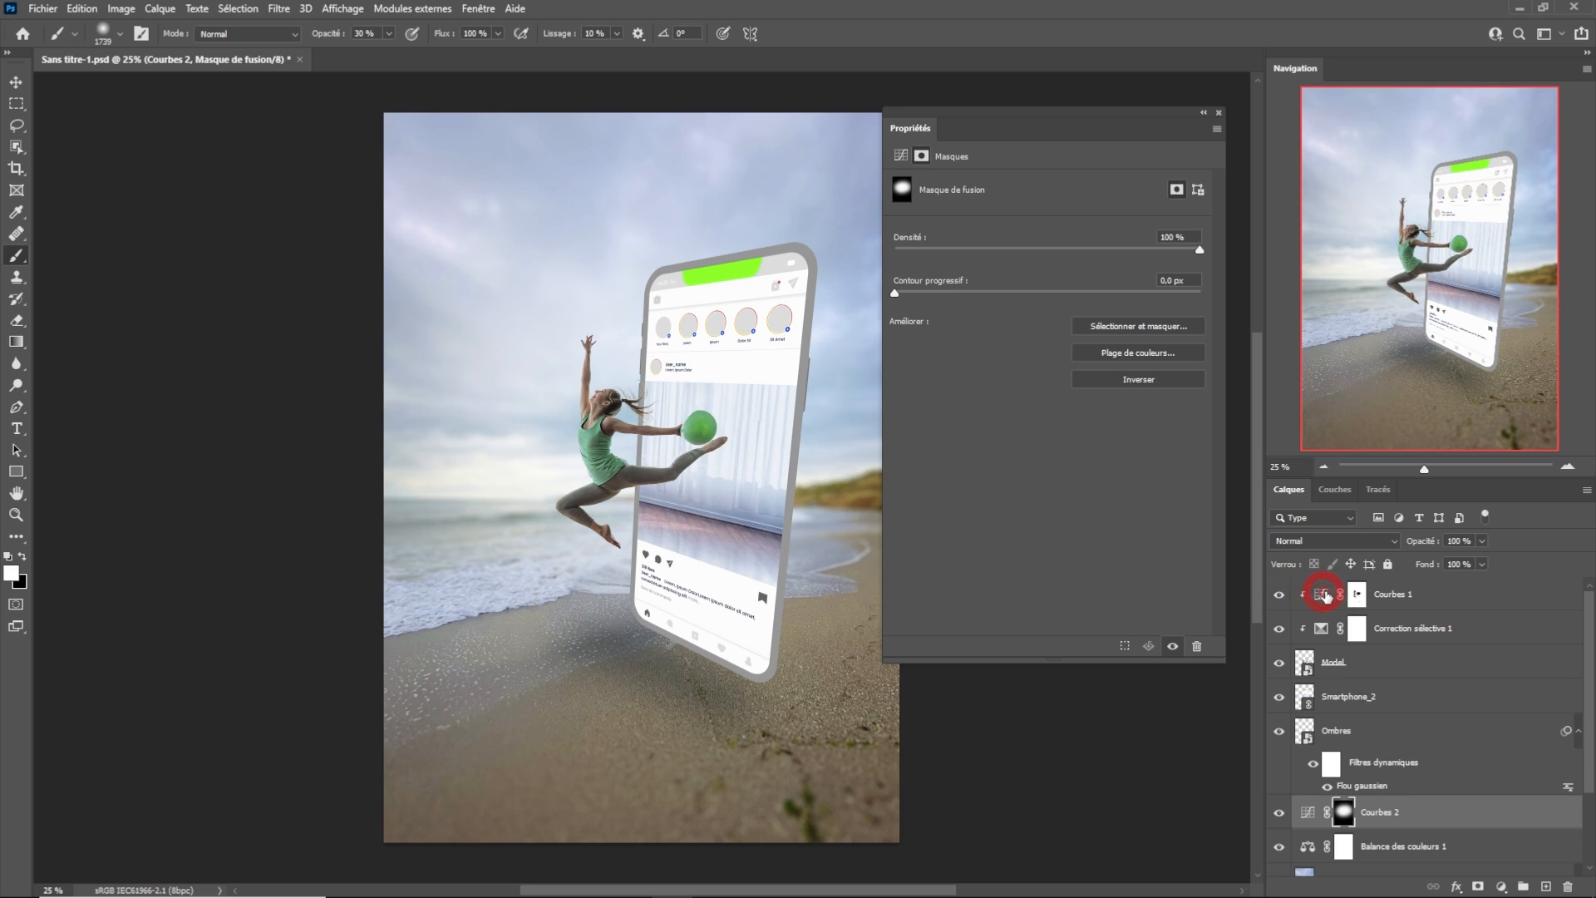
# Delete the layer mask of Courbes 1 and raise its RGB curve from input 141 to output 158.
pyautogui.click(1357, 595)
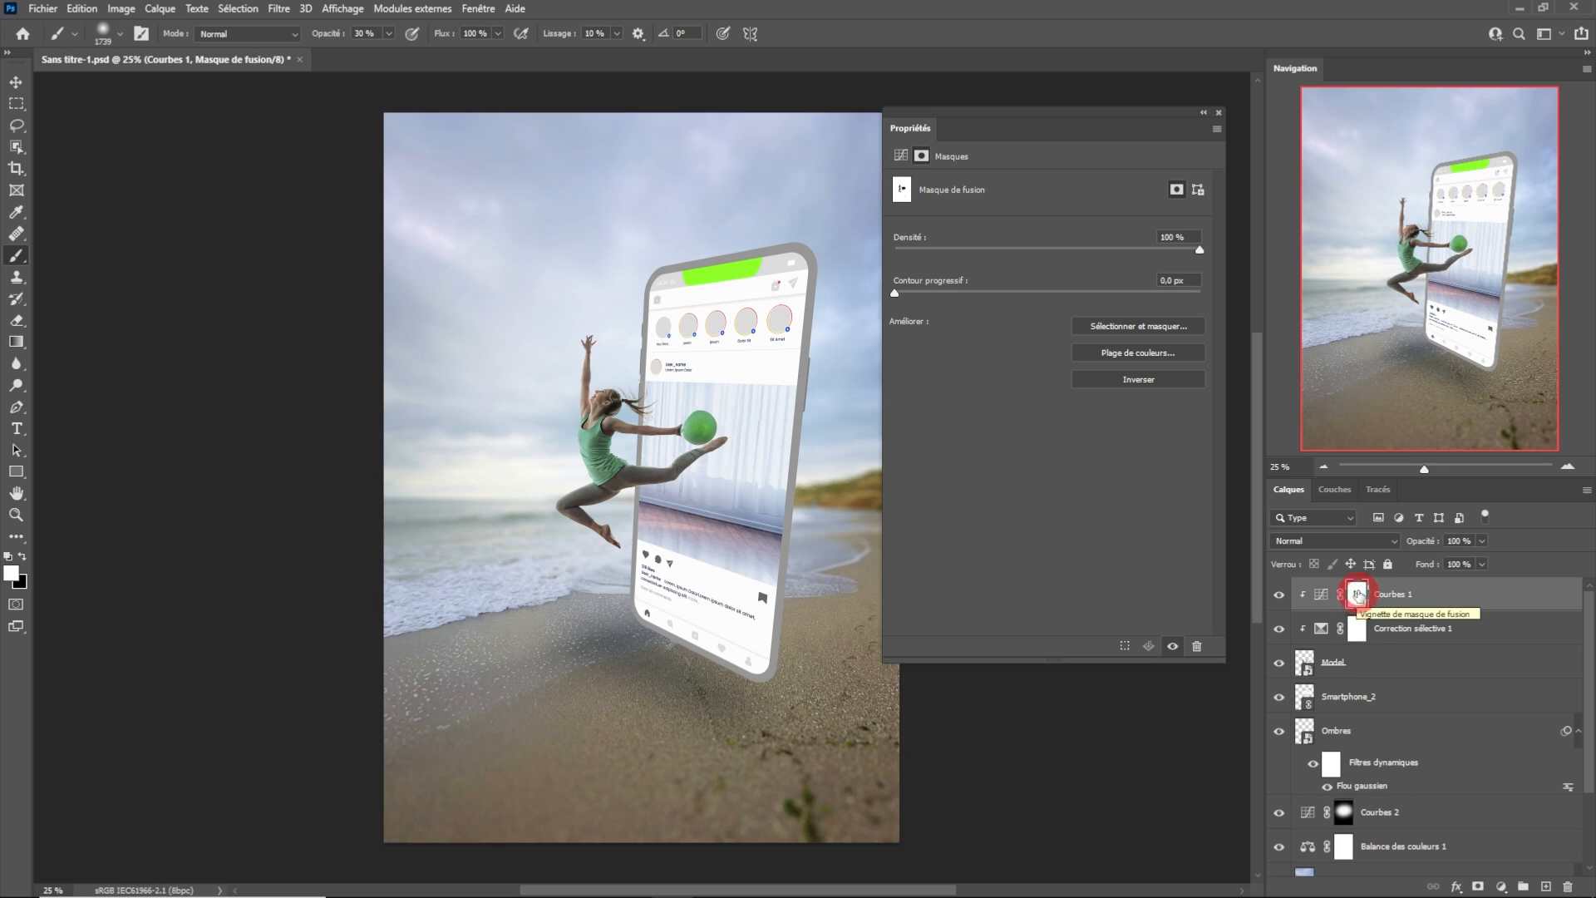
pyautogui.moveTo(1357, 596); pyautogui.dragTo(1565, 879)
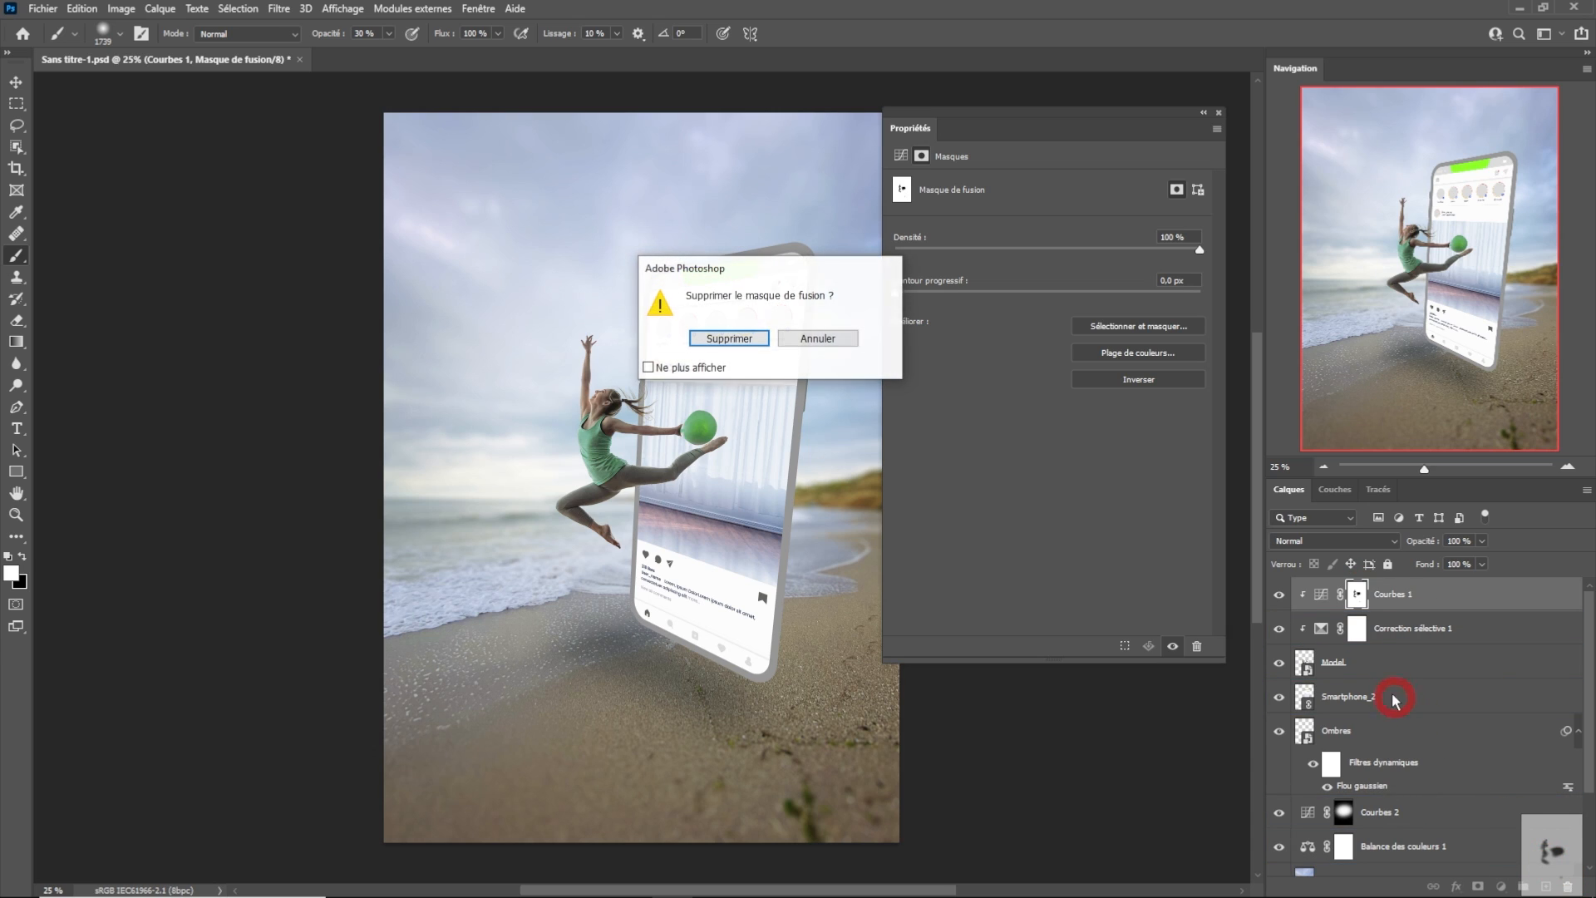
pyautogui.click(721, 335)
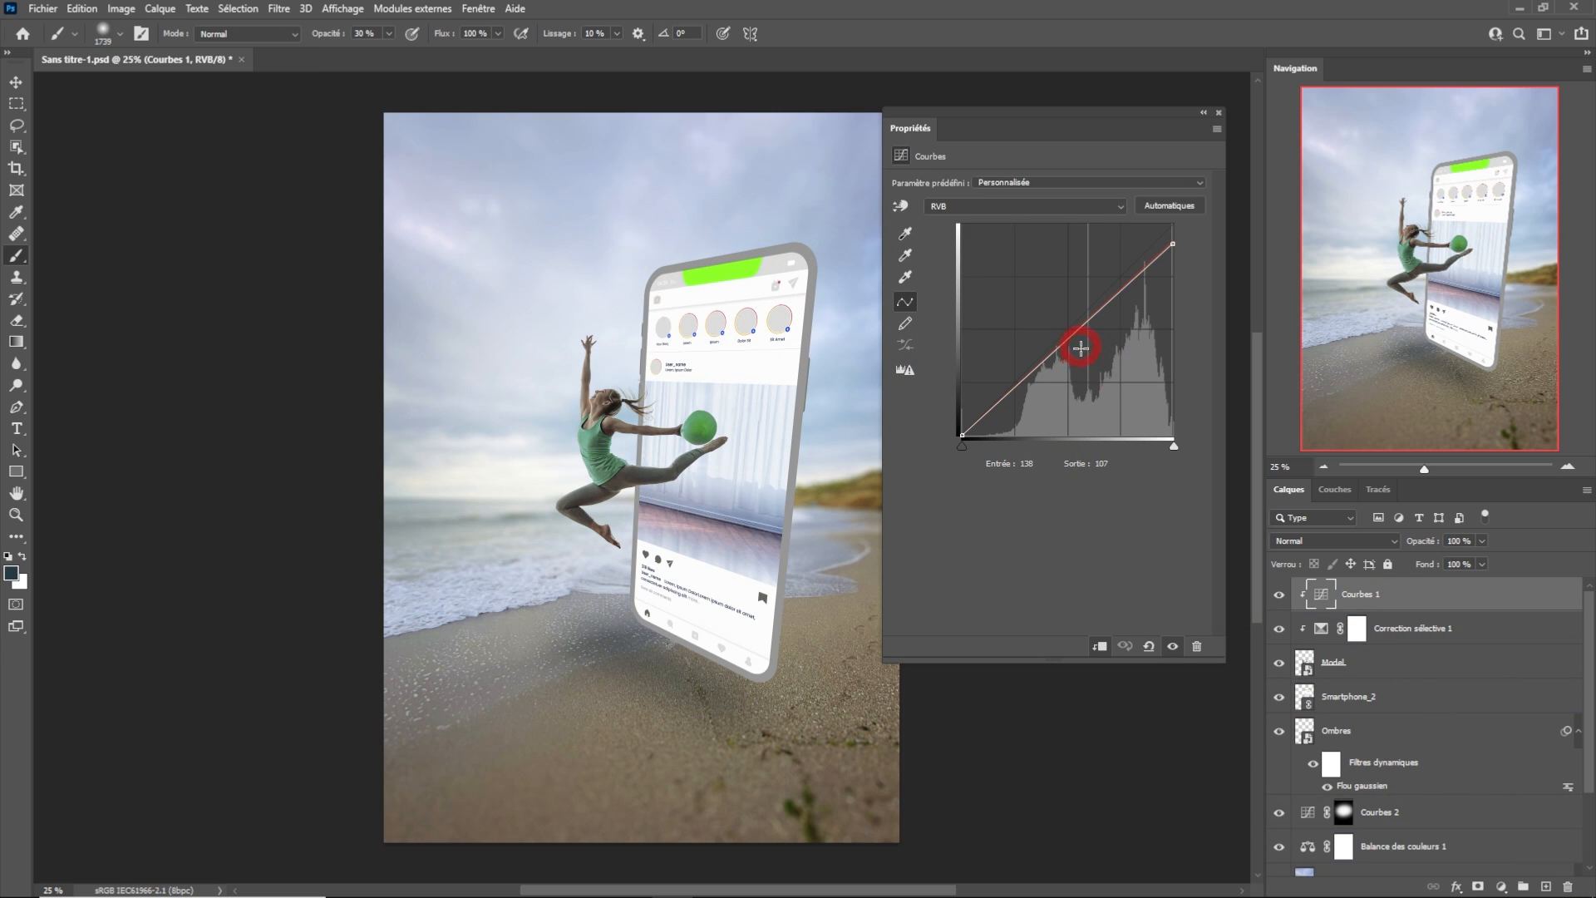
pyautogui.moveTo(1065, 334)
pyautogui.mouseDown()
pyautogui.moveTo(1054, 312)
pyautogui.moveTo(1080, 305)
pyautogui.mouseUp()
pyautogui.click(1296, 592)
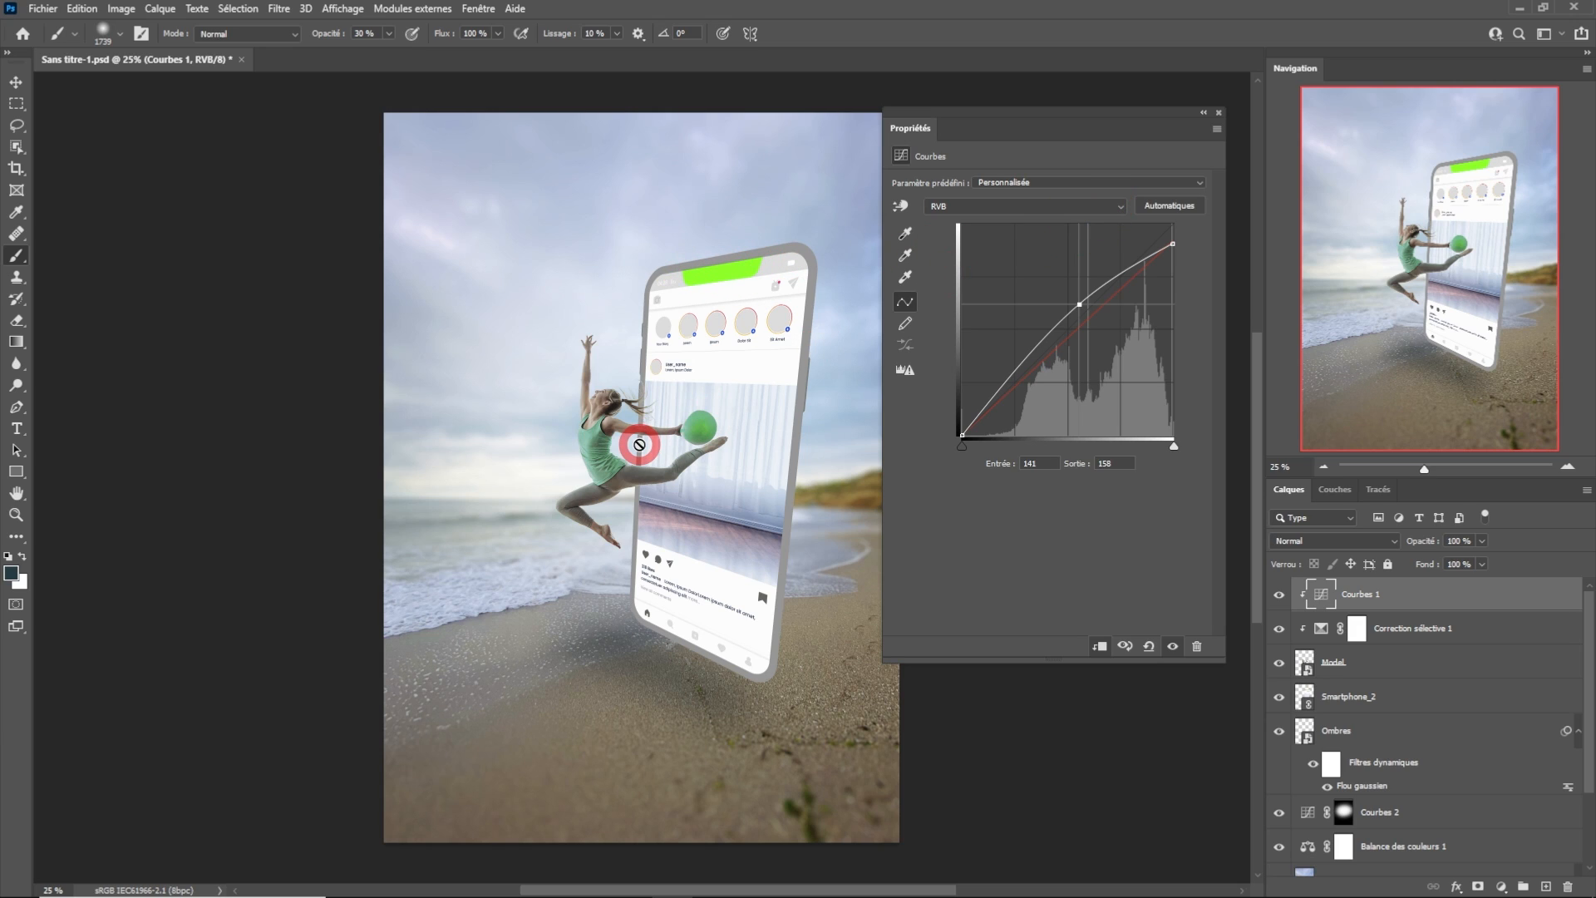
pyautogui.click(1203, 115)
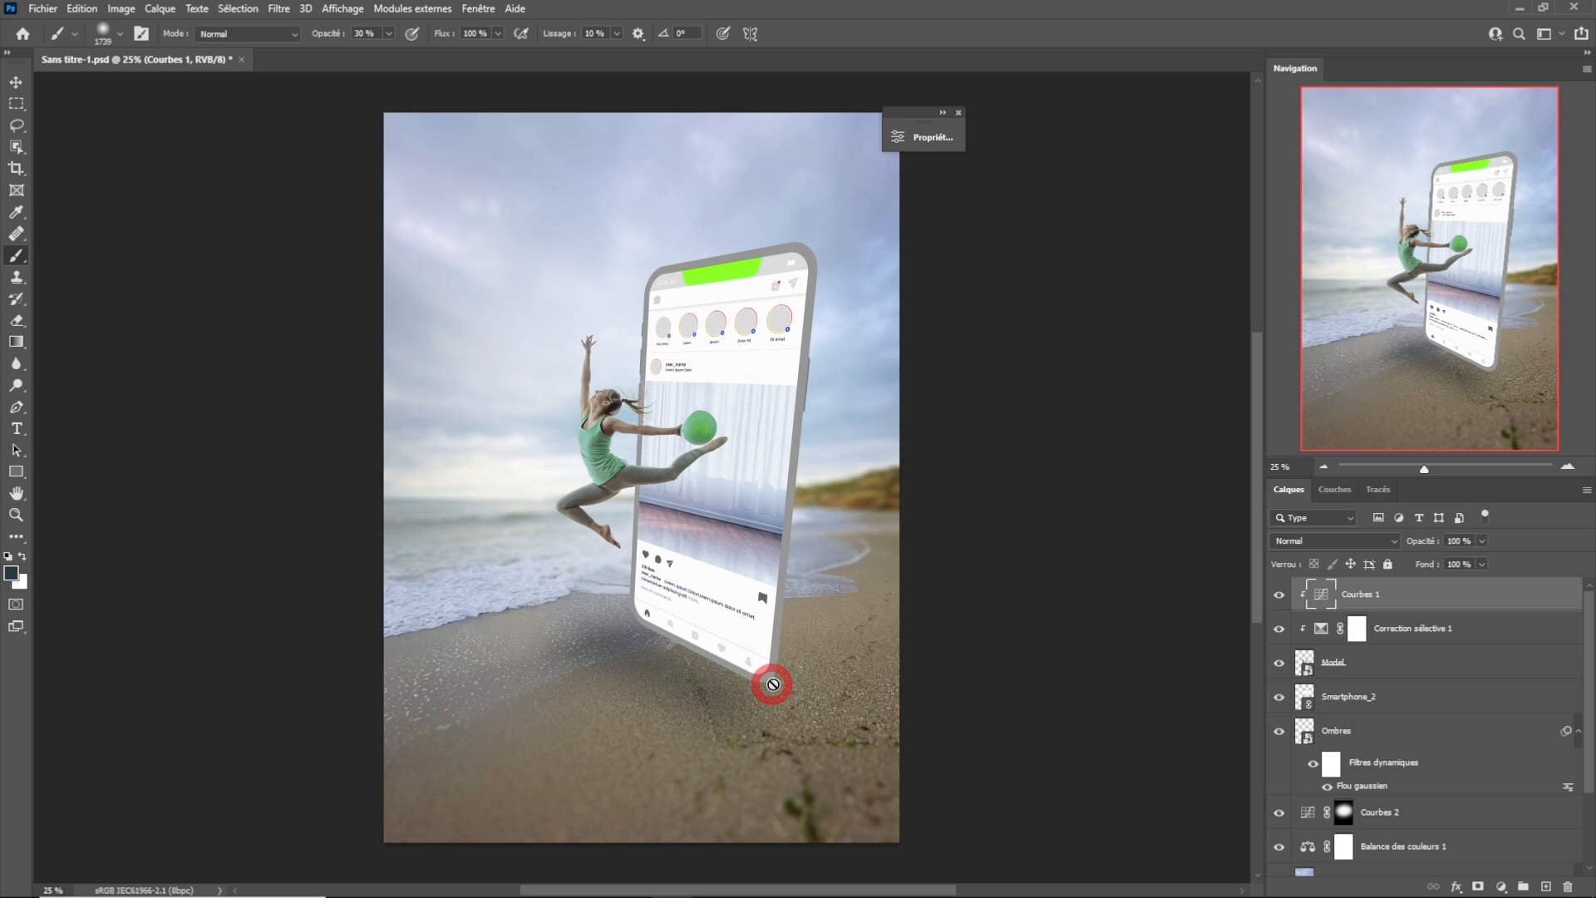
# Add a drop shadow effect to the Smartphone_2 layer and set its colour to dark grey #303030.
pyautogui.click(1409, 703)
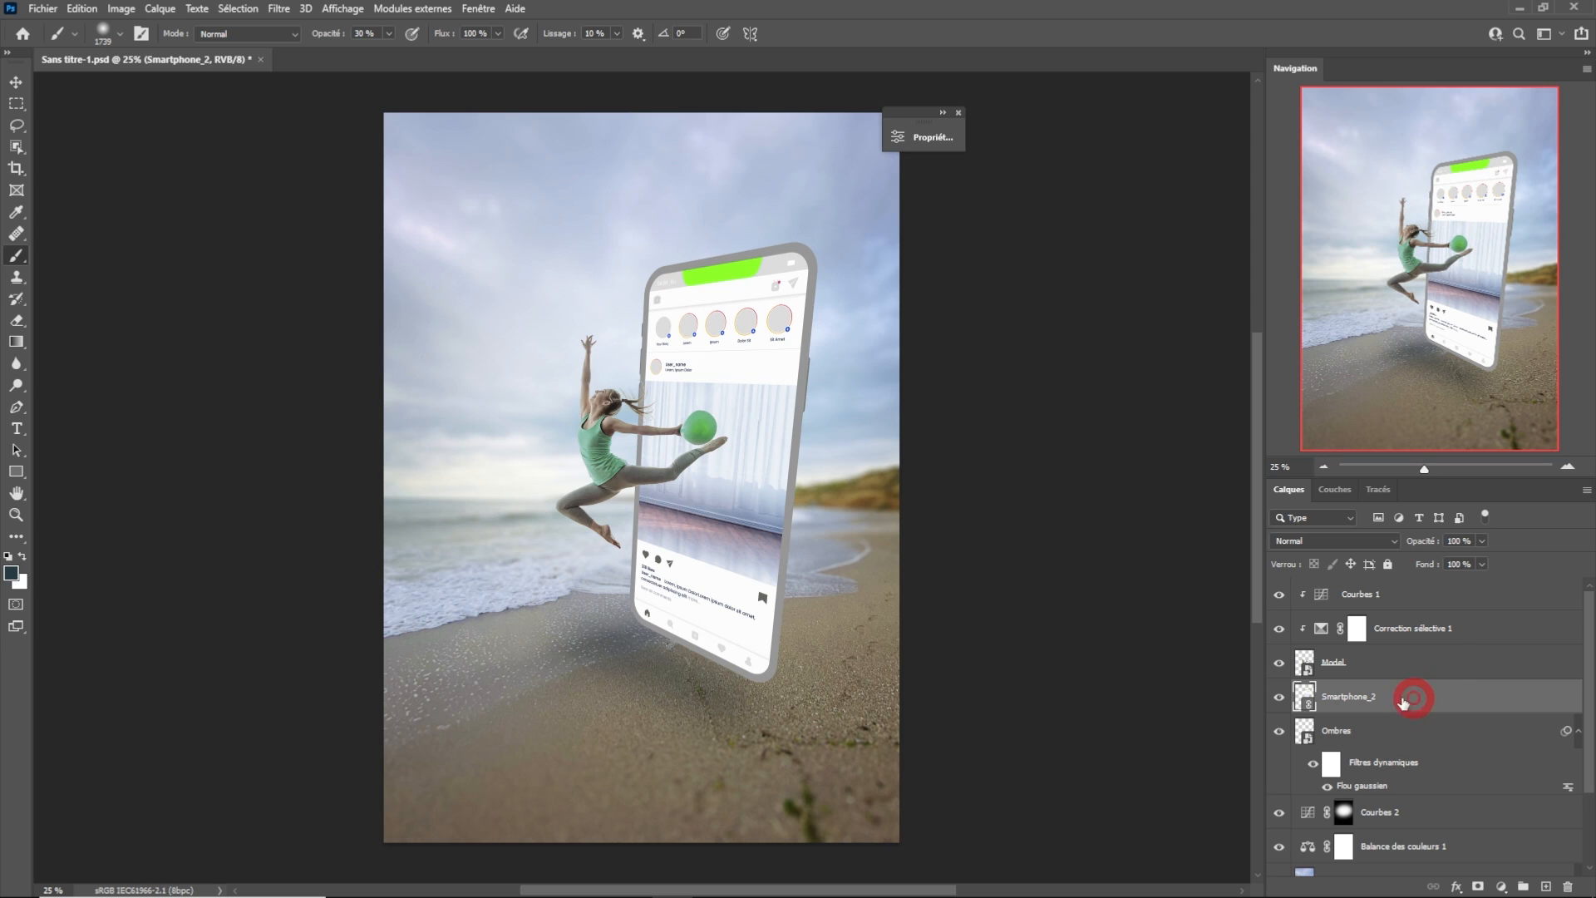
pyautogui.click(1457, 887)
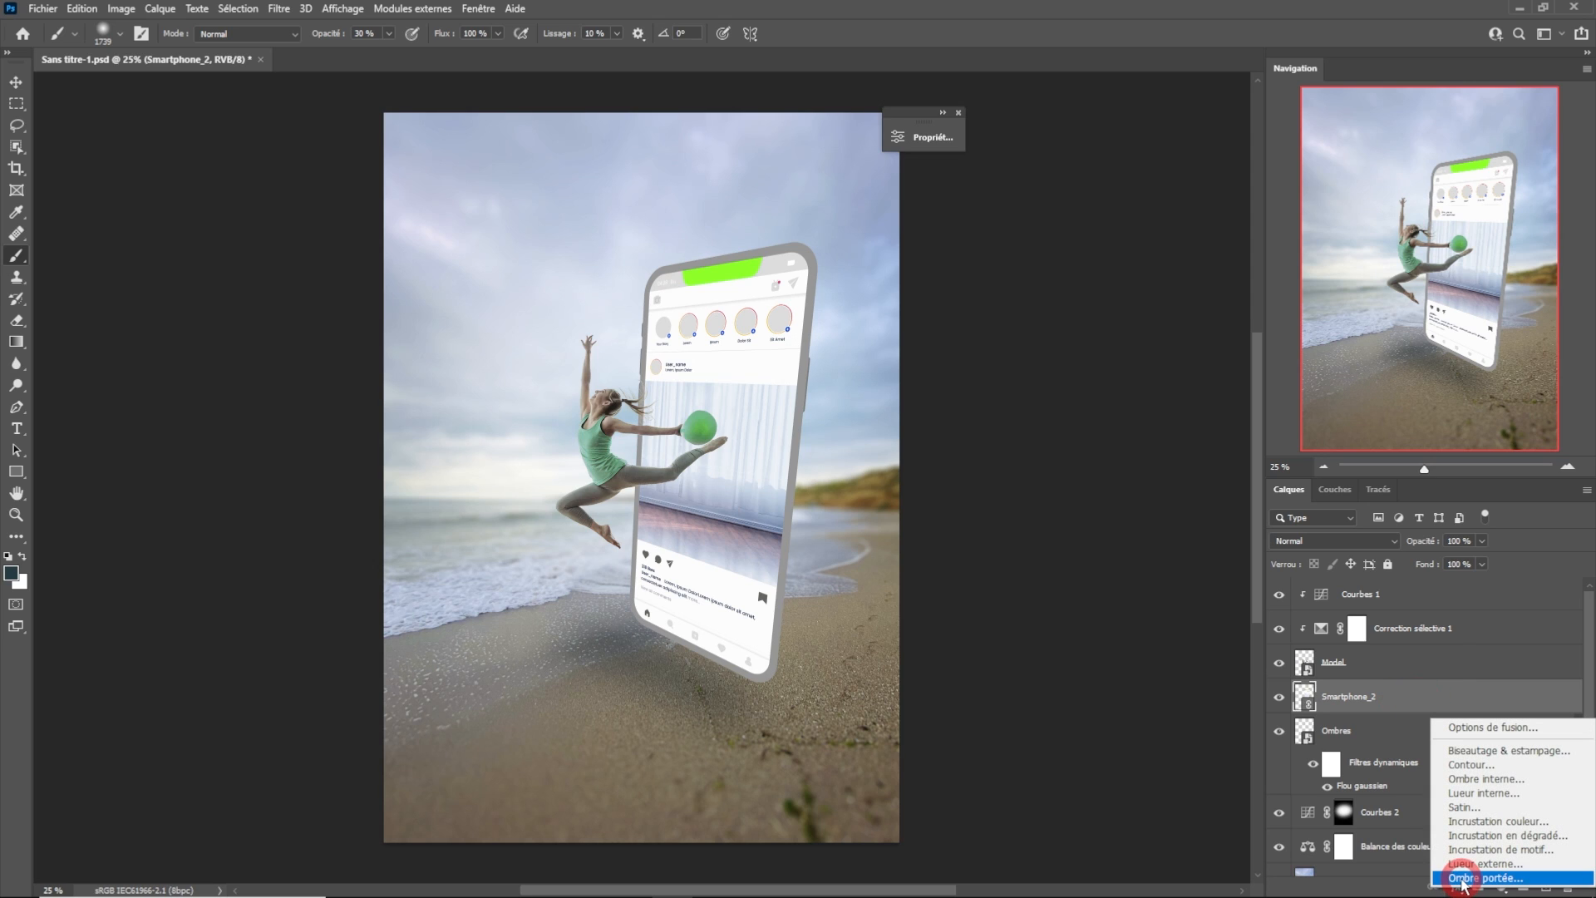
pyautogui.click(1462, 880)
pyautogui.moveTo(1052, 267); pyautogui.dragTo(1176, 267)
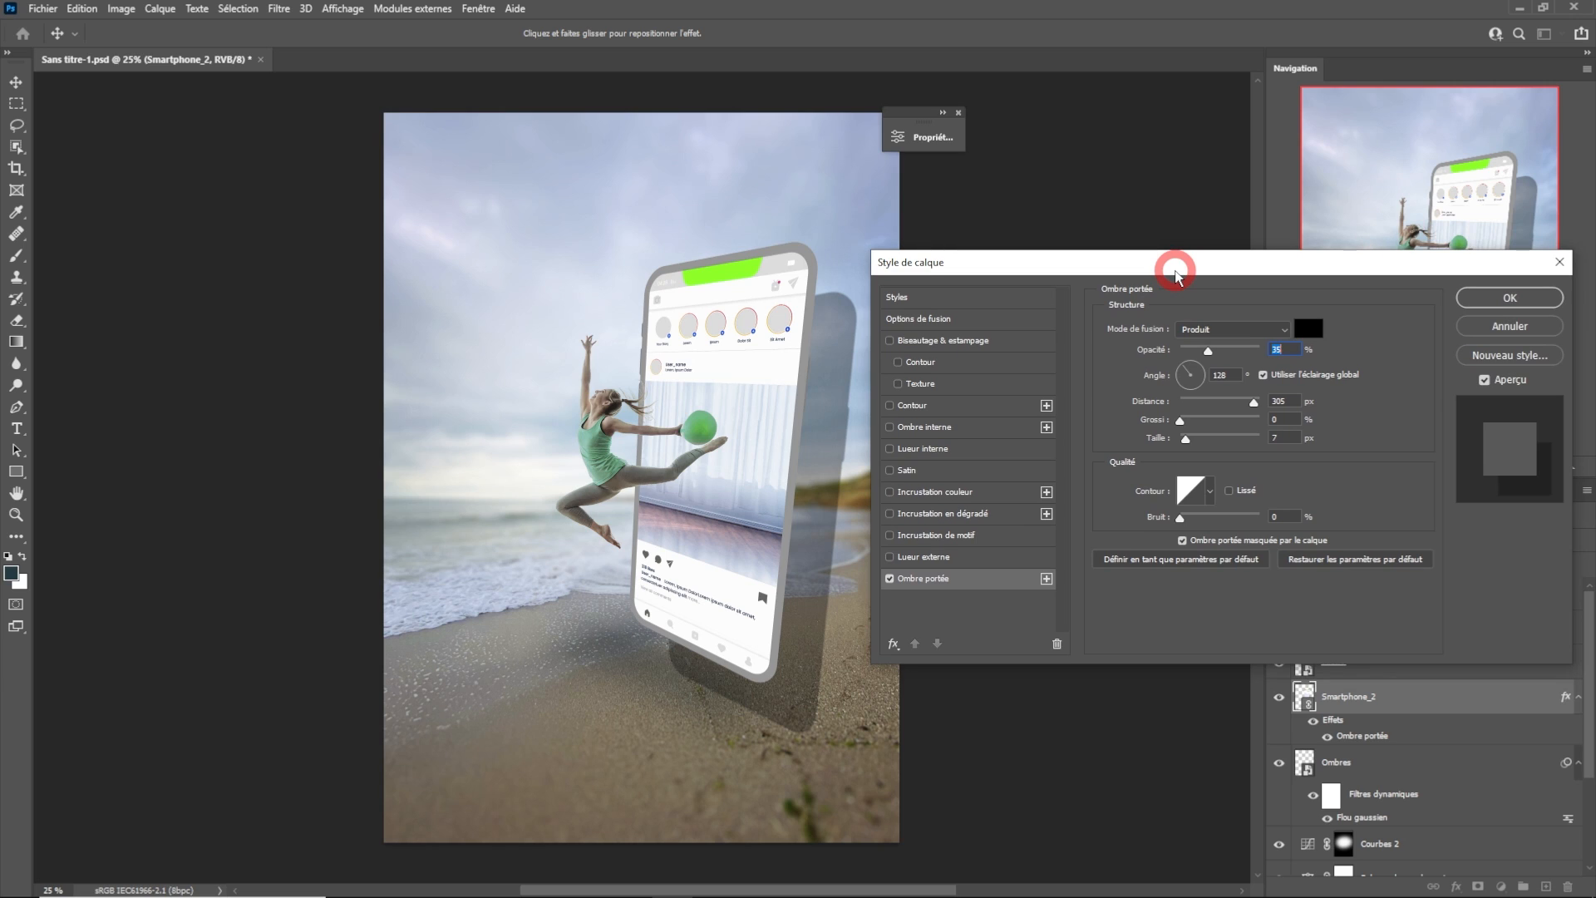
pyautogui.click(1308, 329)
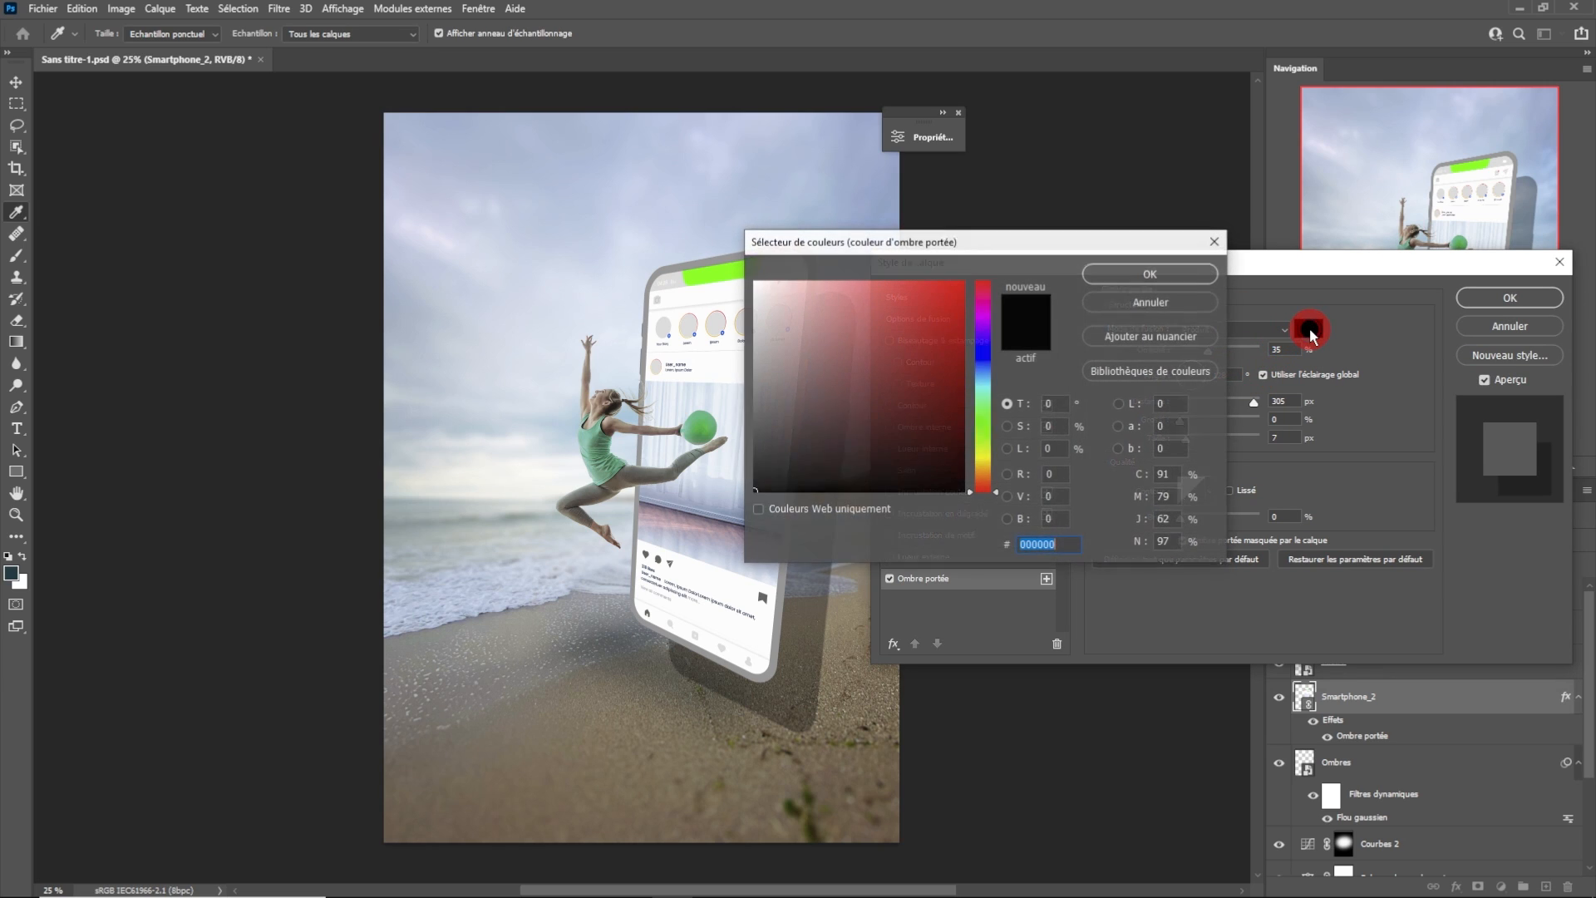
pyautogui.moveTo(840, 415); pyautogui.dragTo(744, 452)
pyautogui.click(1038, 545)
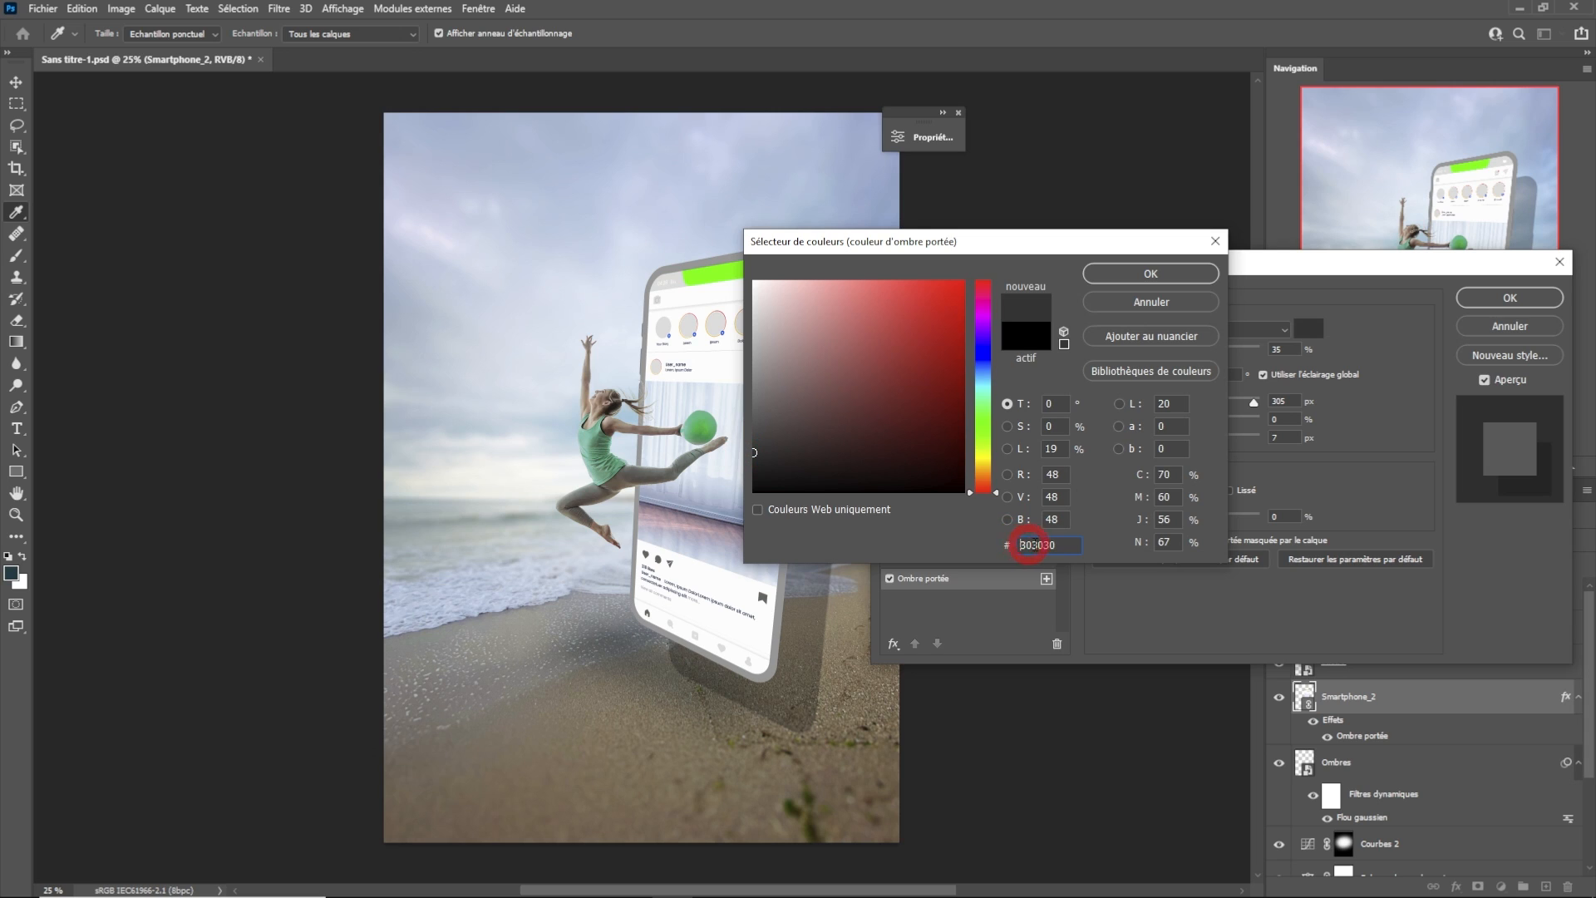
pyautogui.click(1139, 274)
# Set the phone's drop shadow to 100% opacity with the Normal blend mode.
pyautogui.moveTo(1210, 348); pyautogui.dragTo(1280, 354)
pyautogui.click(1269, 403)
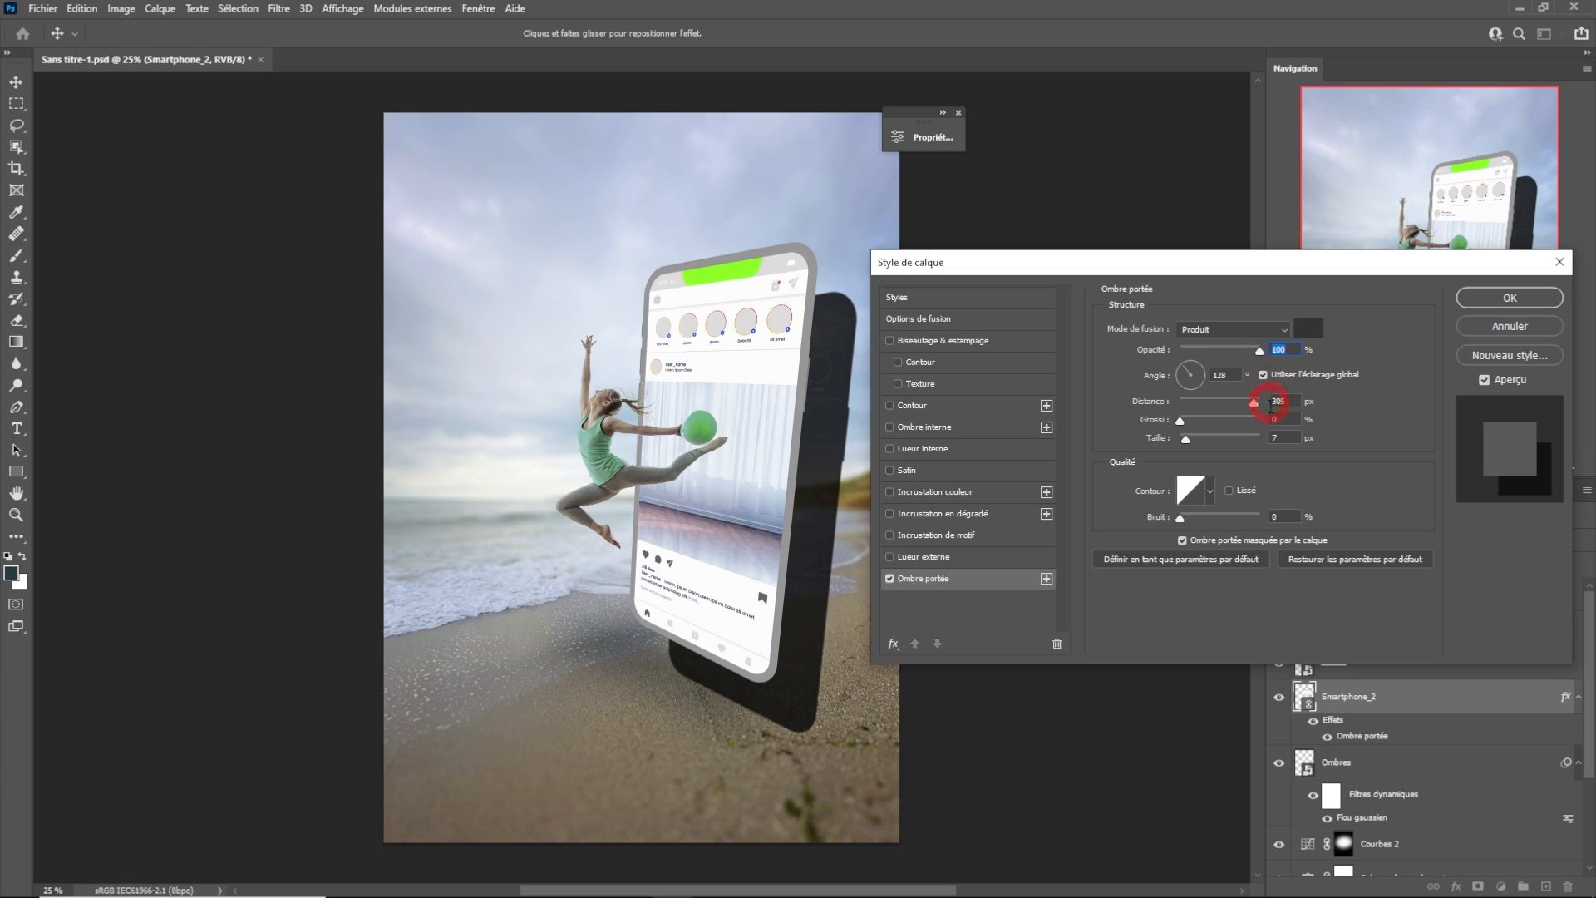
pyautogui.click(1213, 328)
pyautogui.click(1200, 344)
pyautogui.click(1186, 458)
pyautogui.click(838, 361)
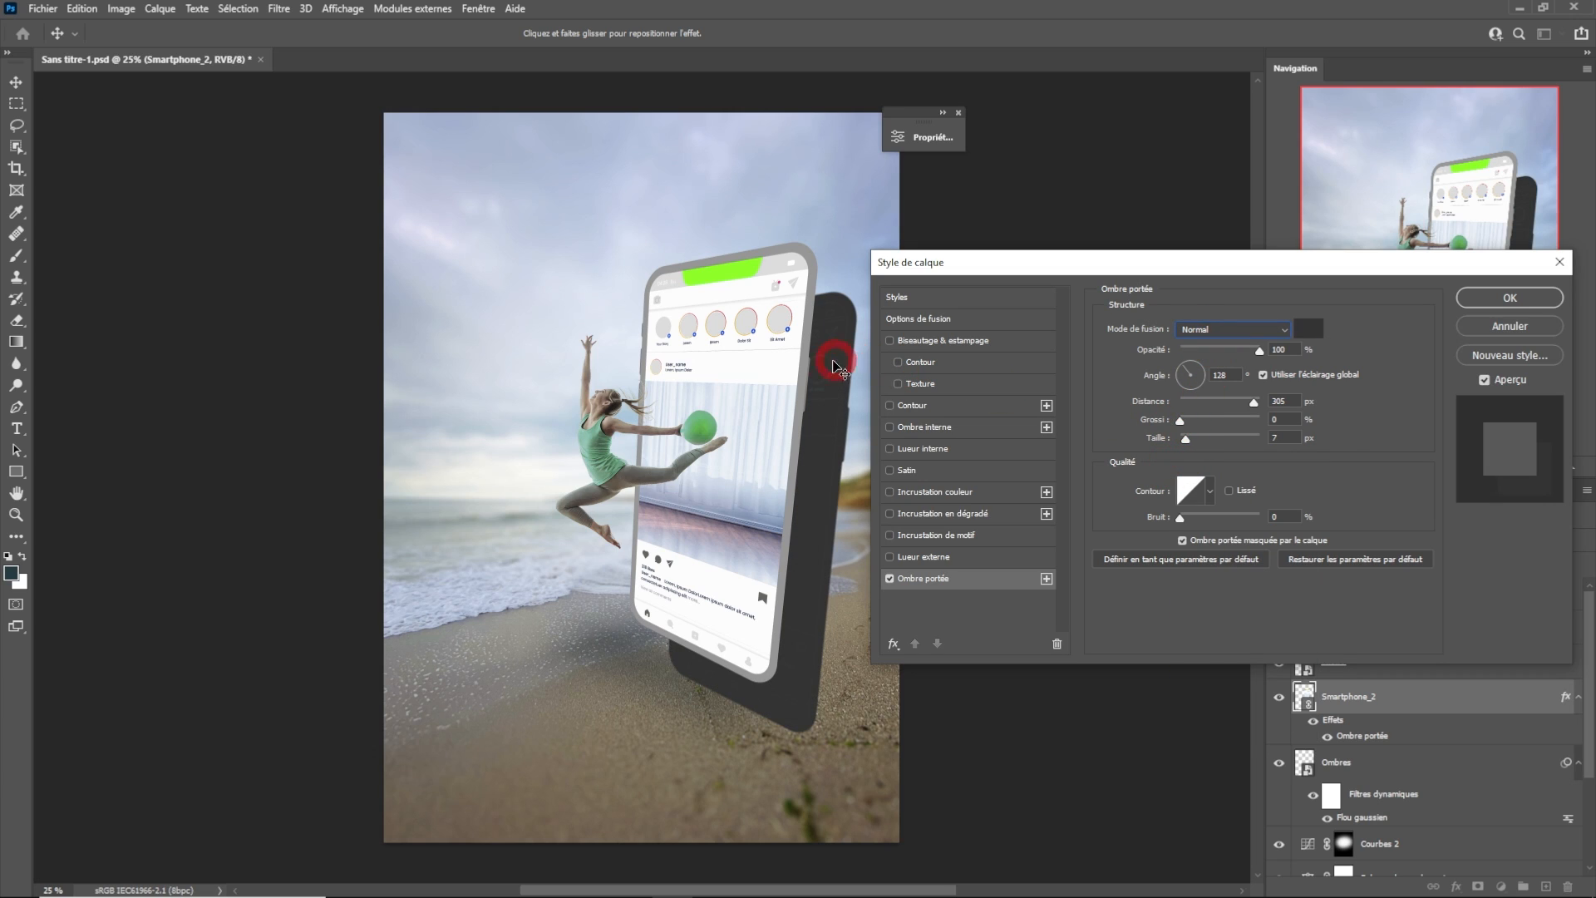
# Reposition the drop shadow as the phone's thin side edge, with angle 168°, distance 43 px and size 0 px, and apply it.
pyautogui.moveTo(838, 428); pyautogui.dragTo(805, 371)
pyautogui.click(1167, 452)
pyautogui.click(1182, 425)
pyautogui.moveTo(1186, 439); pyautogui.dragTo(1158, 441)
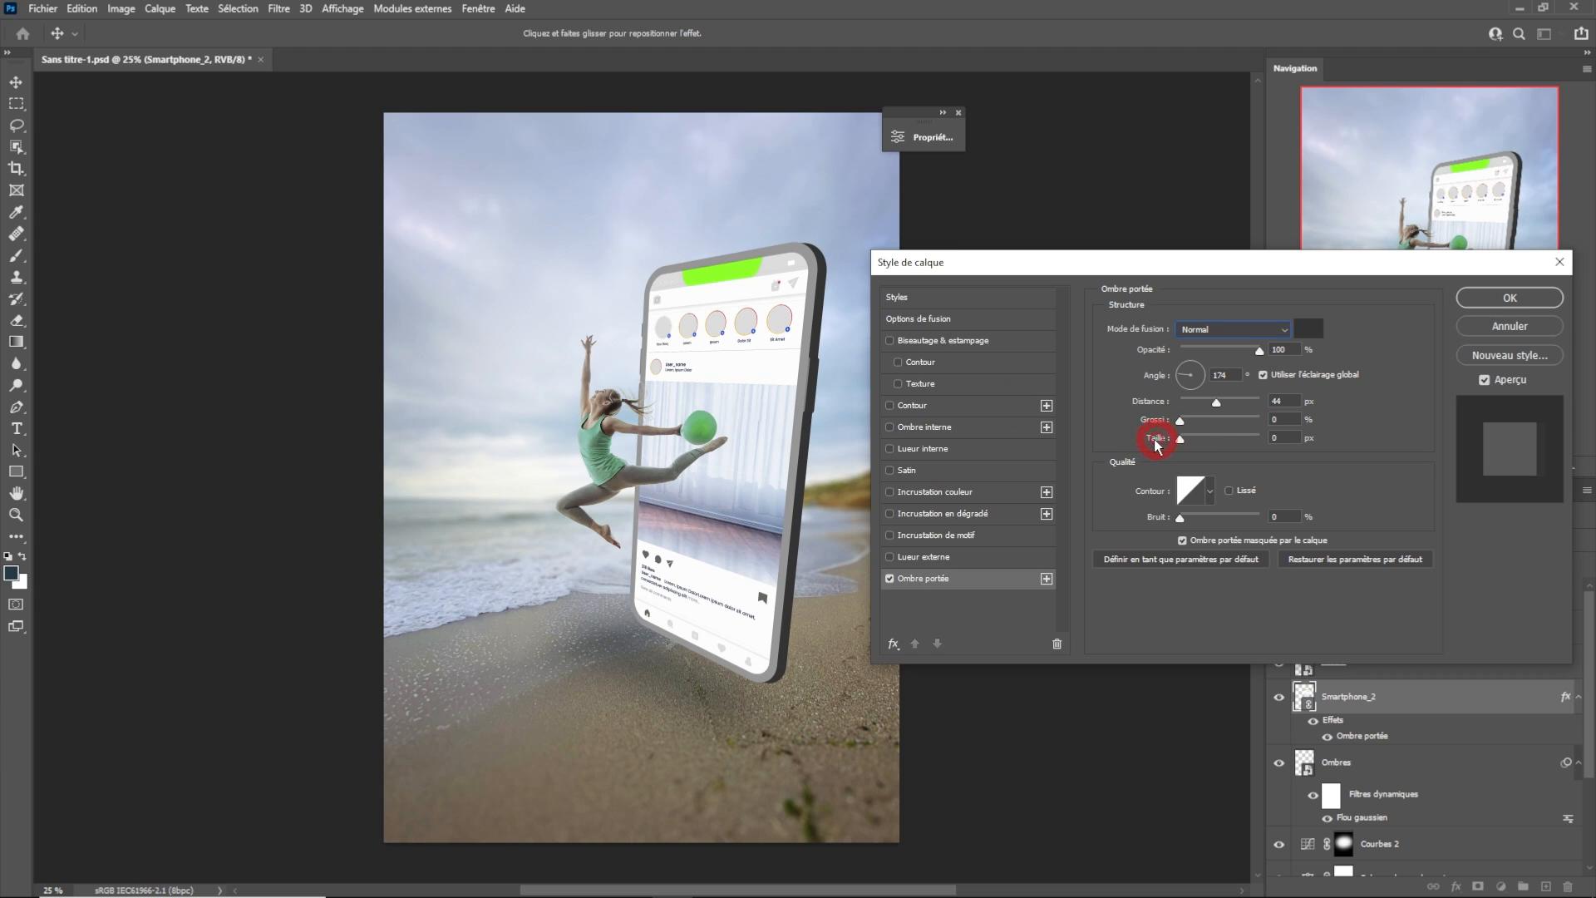
pyautogui.moveTo(826, 357)
pyautogui.mouseDown()
pyautogui.moveTo(862, 365)
pyautogui.moveTo(796, 647)
pyautogui.moveTo(830, 408)
pyautogui.moveTo(815, 566)
pyautogui.moveTo(797, 430)
pyautogui.moveTo(830, 275)
pyautogui.moveTo(834, 441)
pyautogui.moveTo(810, 536)
pyautogui.moveTo(834, 372)
pyautogui.mouseUp()
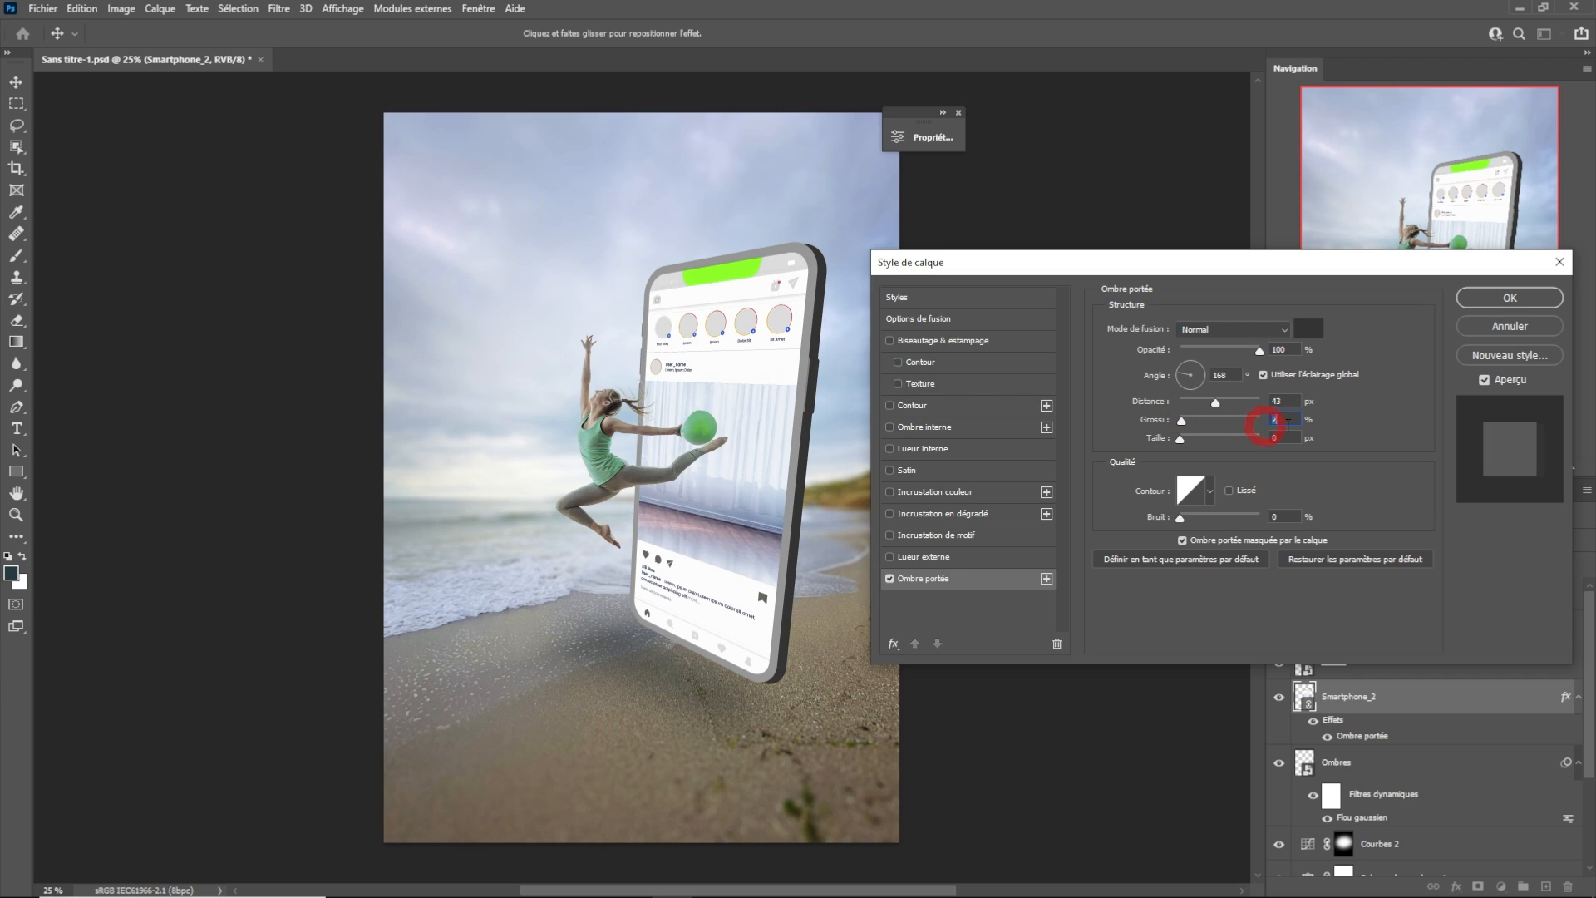
pyautogui.click(1510, 298)
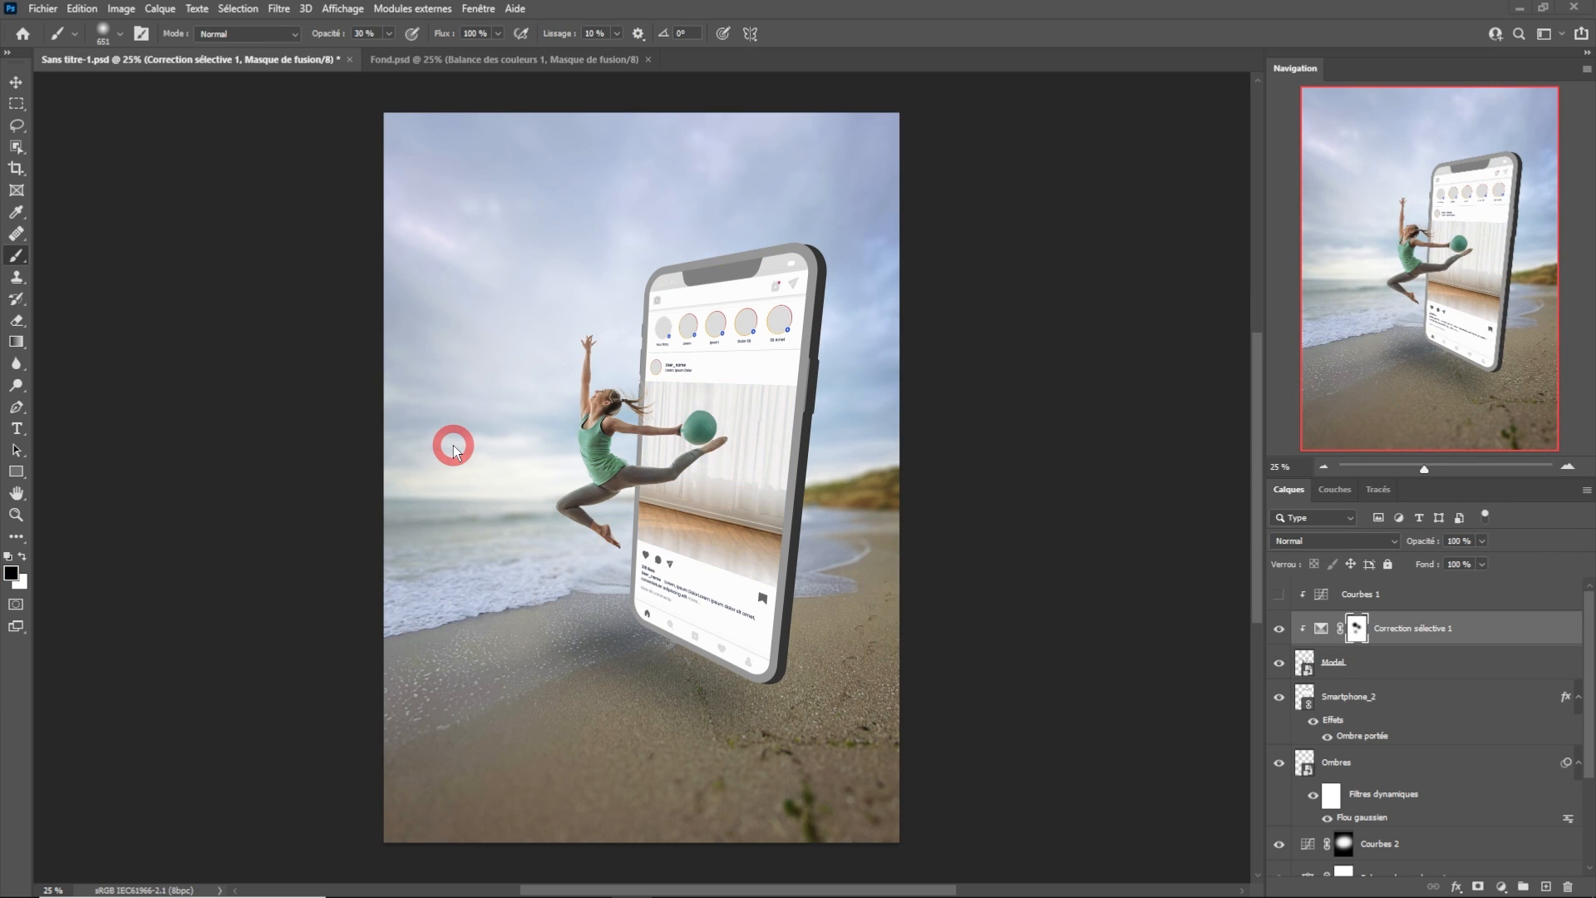
pyautogui.moveTo(671, 425)
pyautogui.mouseDown()
pyautogui.moveTo(728, 415)
pyautogui.moveTo(755, 314)
pyautogui.moveTo(734, 282)
pyautogui.mouseUp()
pyautogui.moveTo(571, 460)
pyautogui.mouseDown()
pyautogui.moveTo(659, 505)
pyautogui.moveTo(784, 416)
pyautogui.moveTo(737, 501)
pyautogui.mouseUp()
pyautogui.scroll(2, 749, 491)
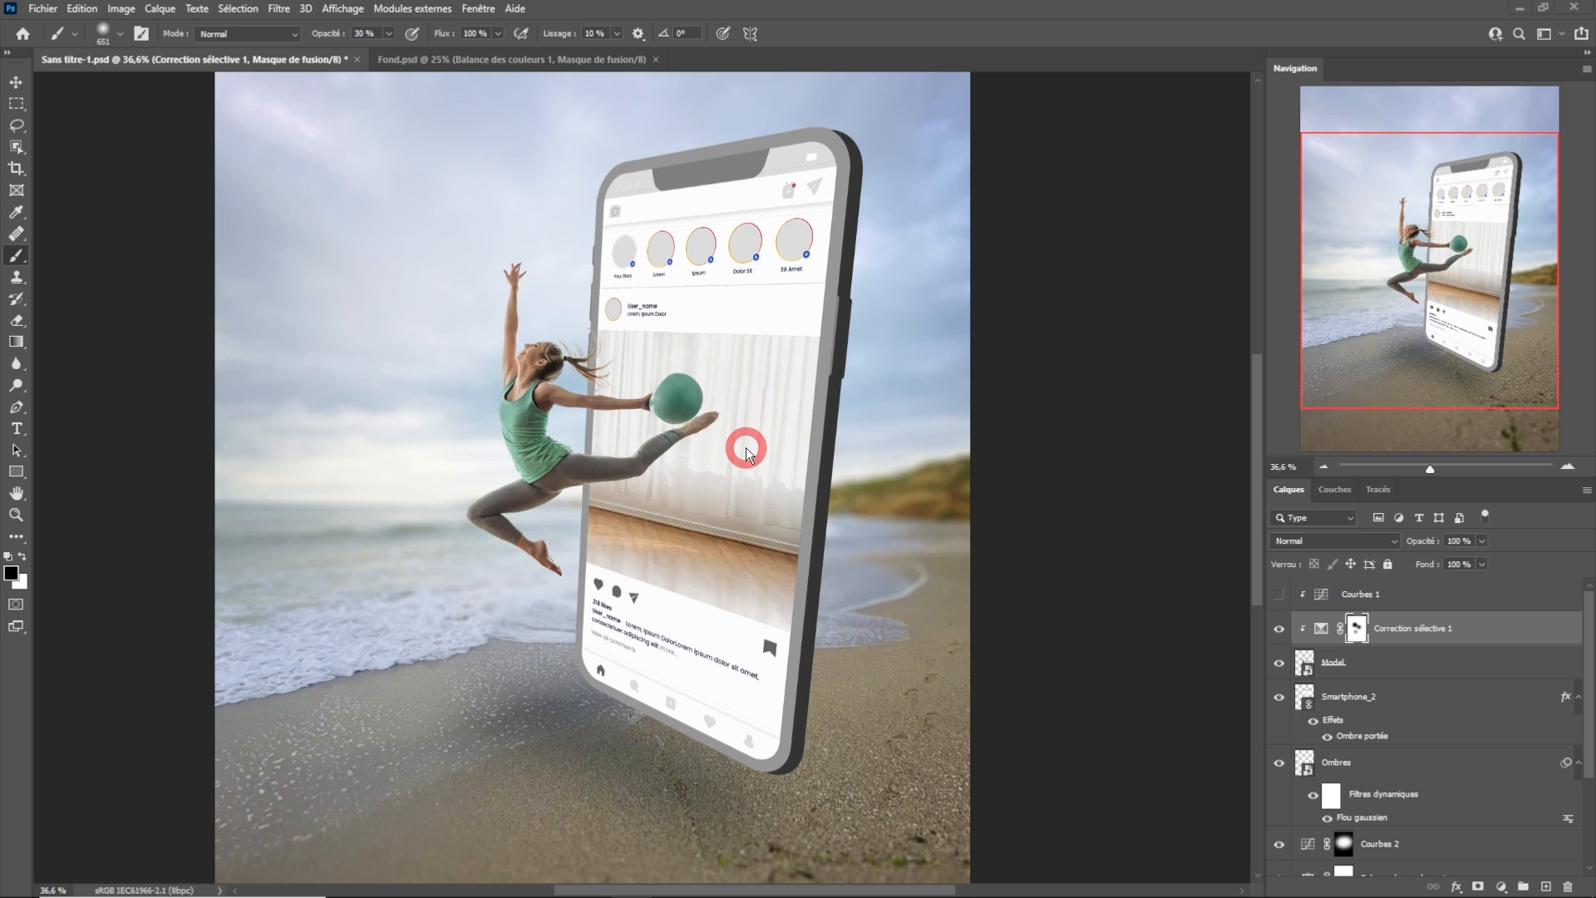
pyautogui.scroll(-2, 745, 447)
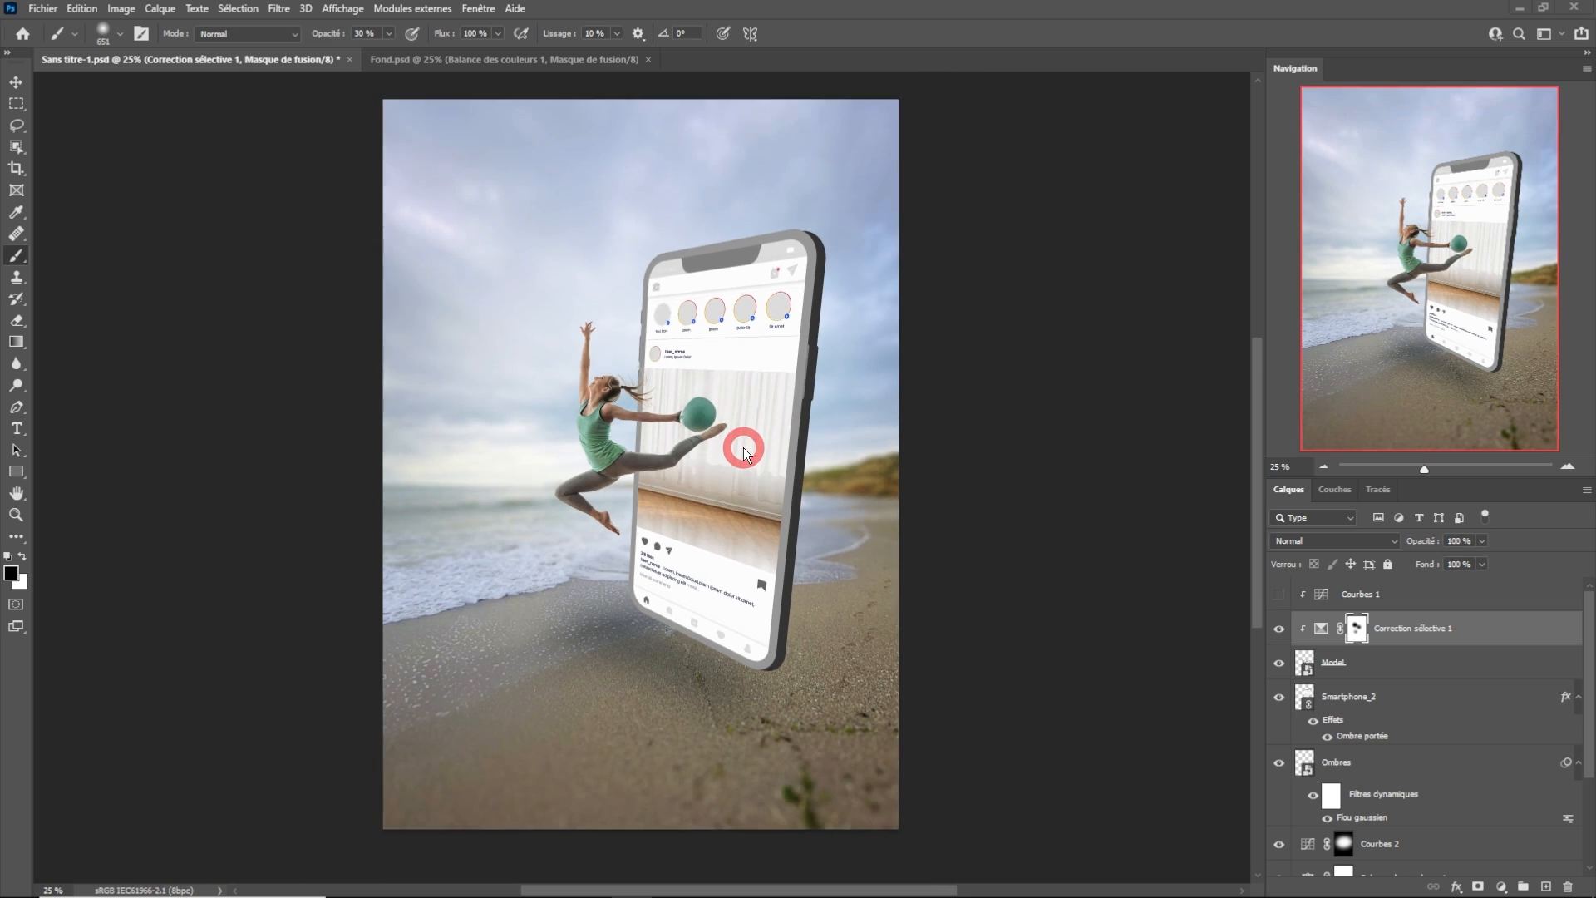
pyautogui.moveTo(726, 465)
pyautogui.mouseDown()
pyautogui.moveTo(709, 496)
pyautogui.moveTo(713, 402)
pyautogui.mouseUp()
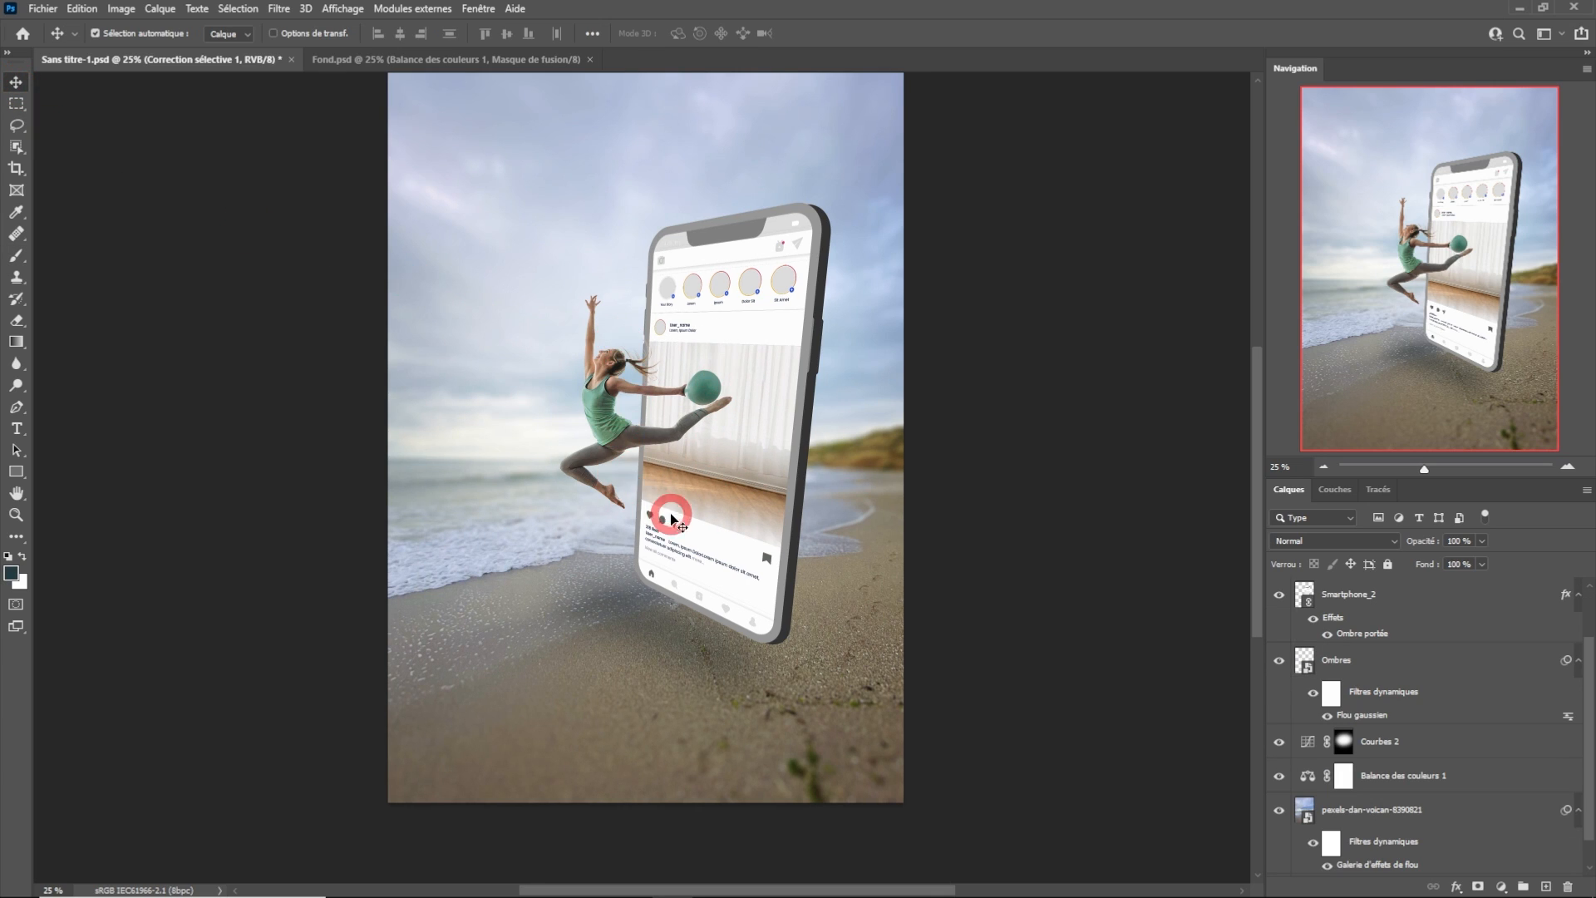
pyautogui.click(648, 435)
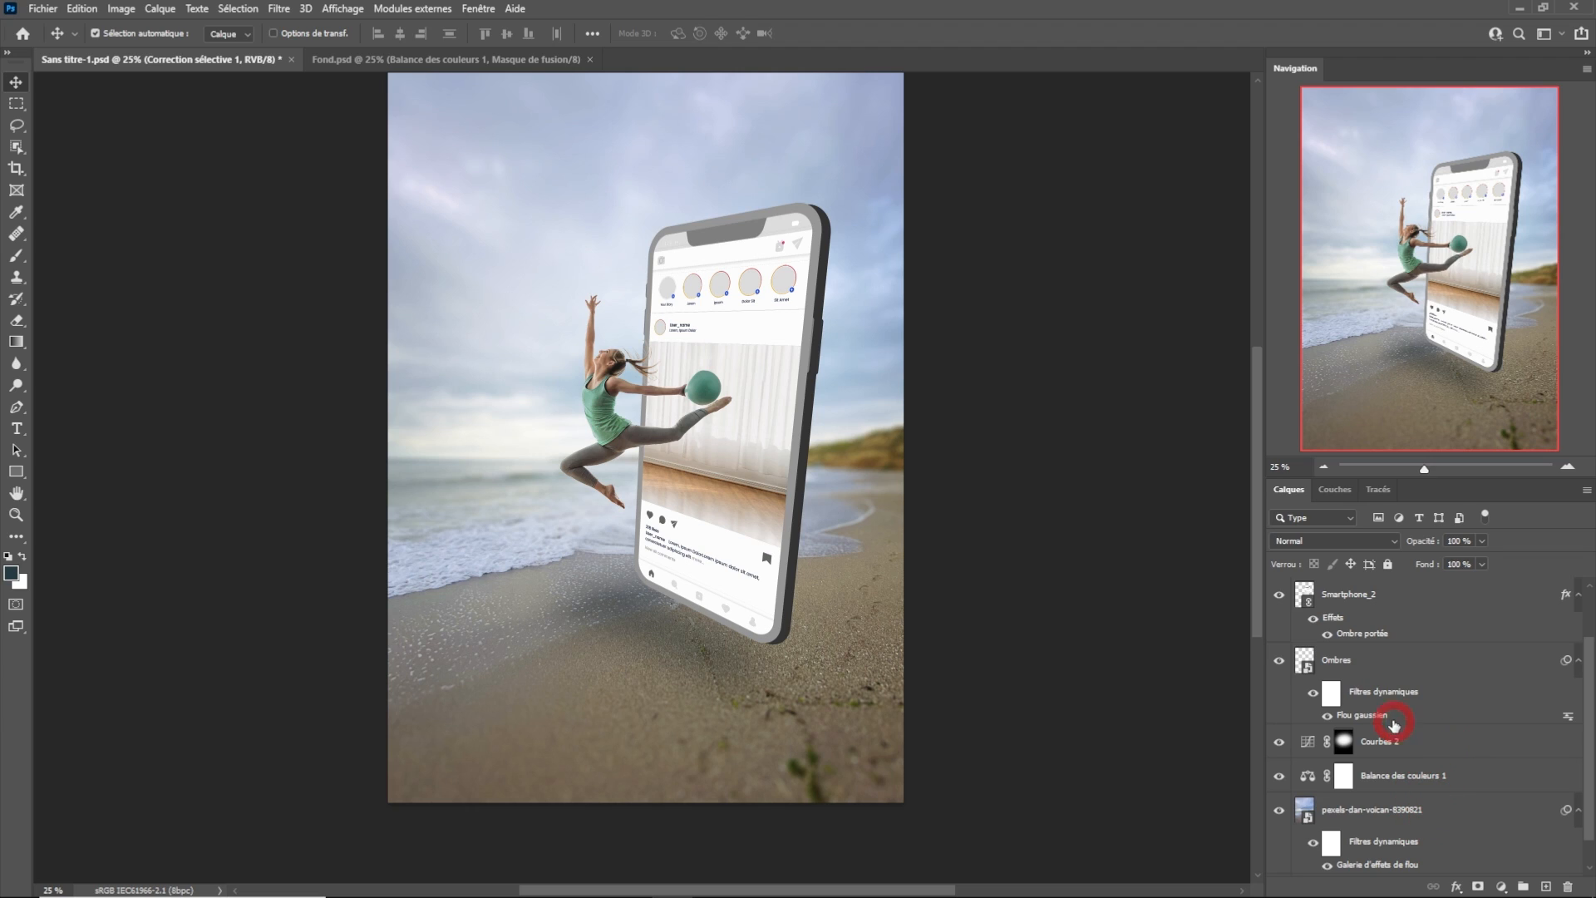
# Create a new layer above Smartphone_2, name it Ombre, and clip it to the phone layer.
pyautogui.click(1405, 599)
pyautogui.scroll(2, 1438, 624)
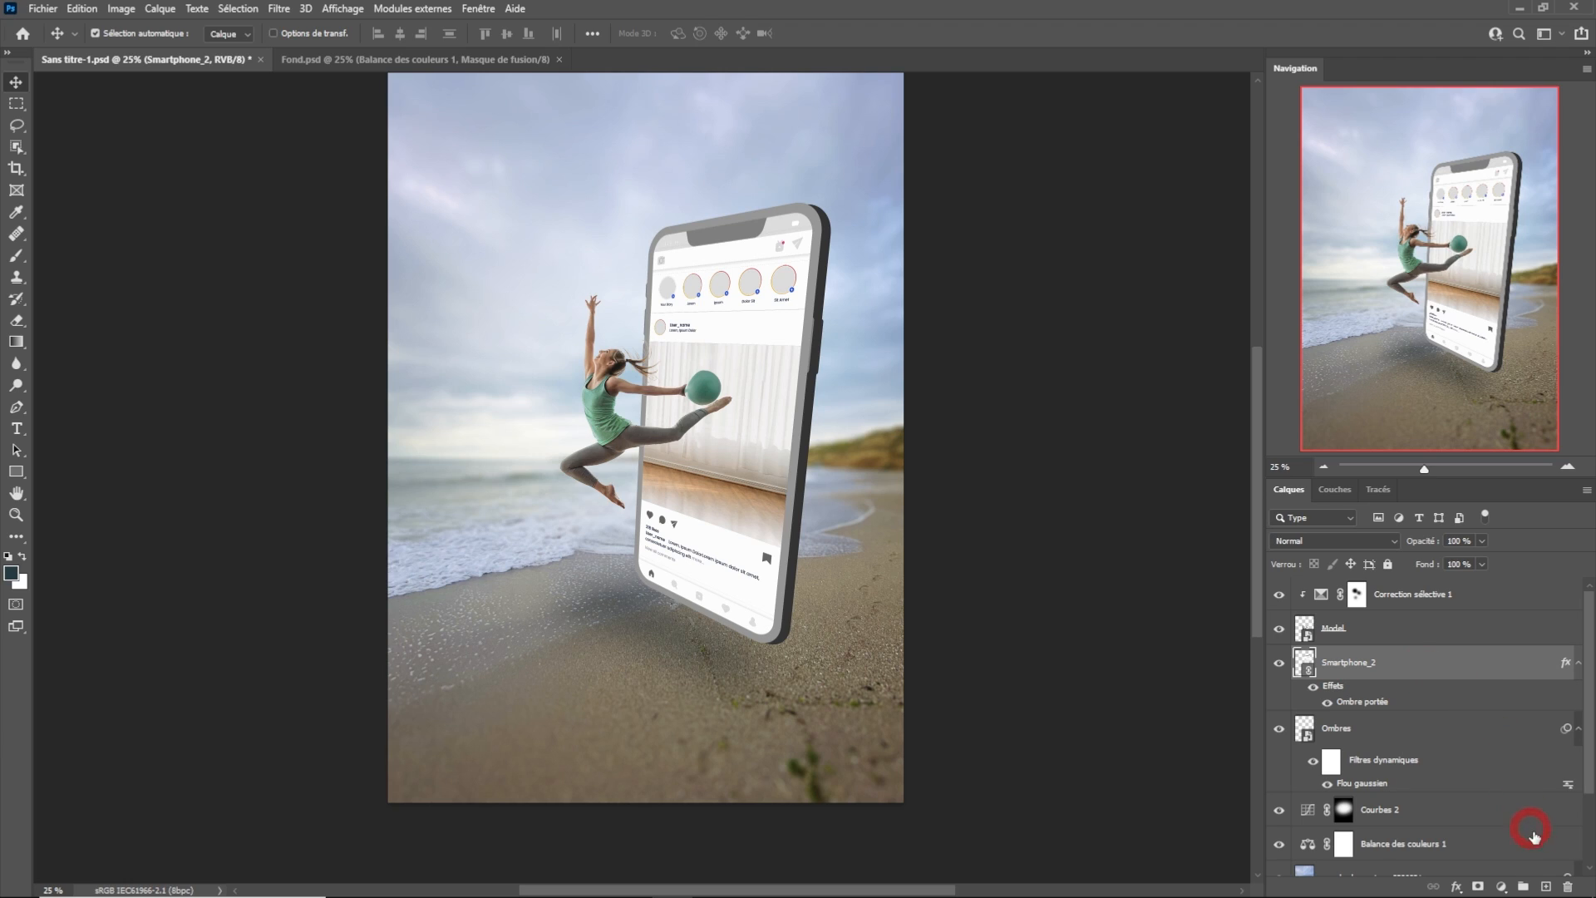
pyautogui.click(1546, 887)
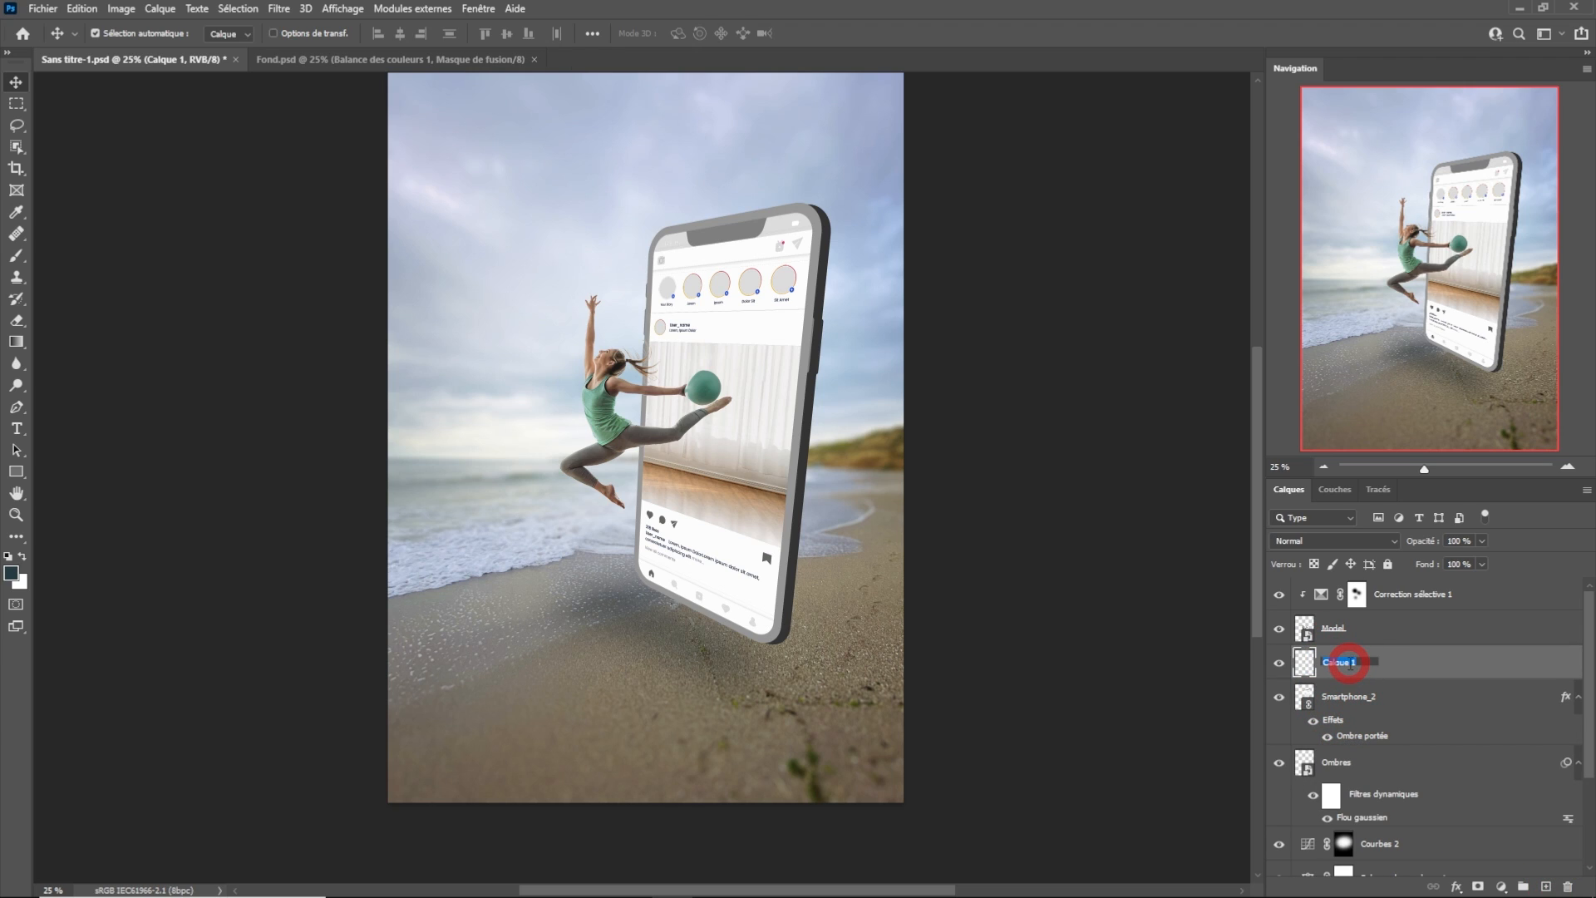
pyautogui.press('Return')
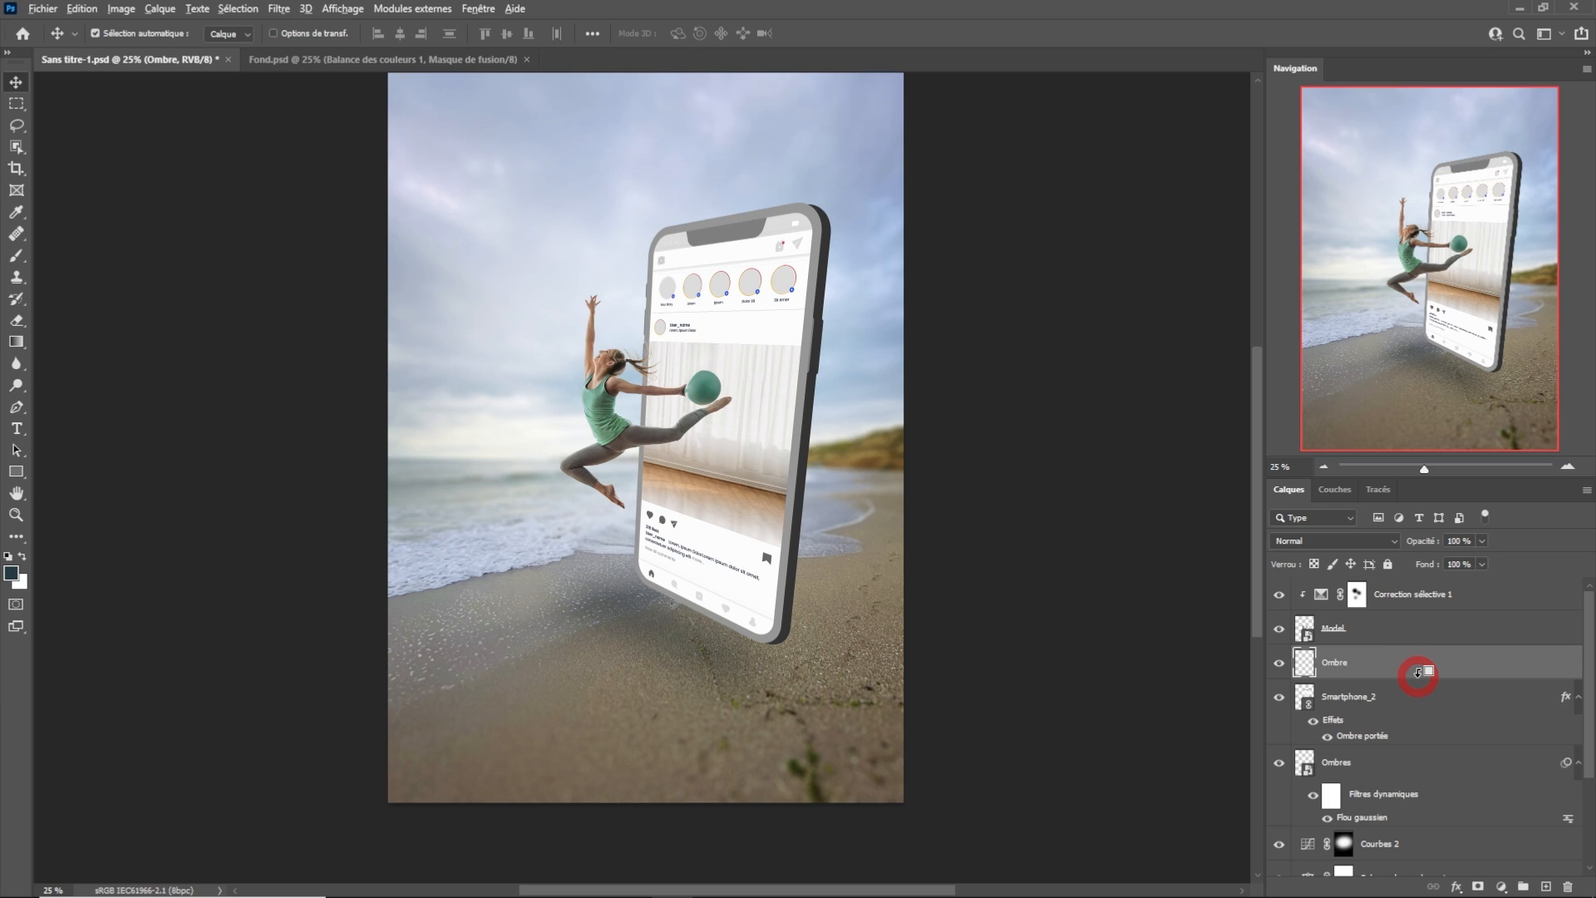
pyautogui.keyDown('alt'); pyautogui.click(1419, 672); pyautogui.keyUp('alt')
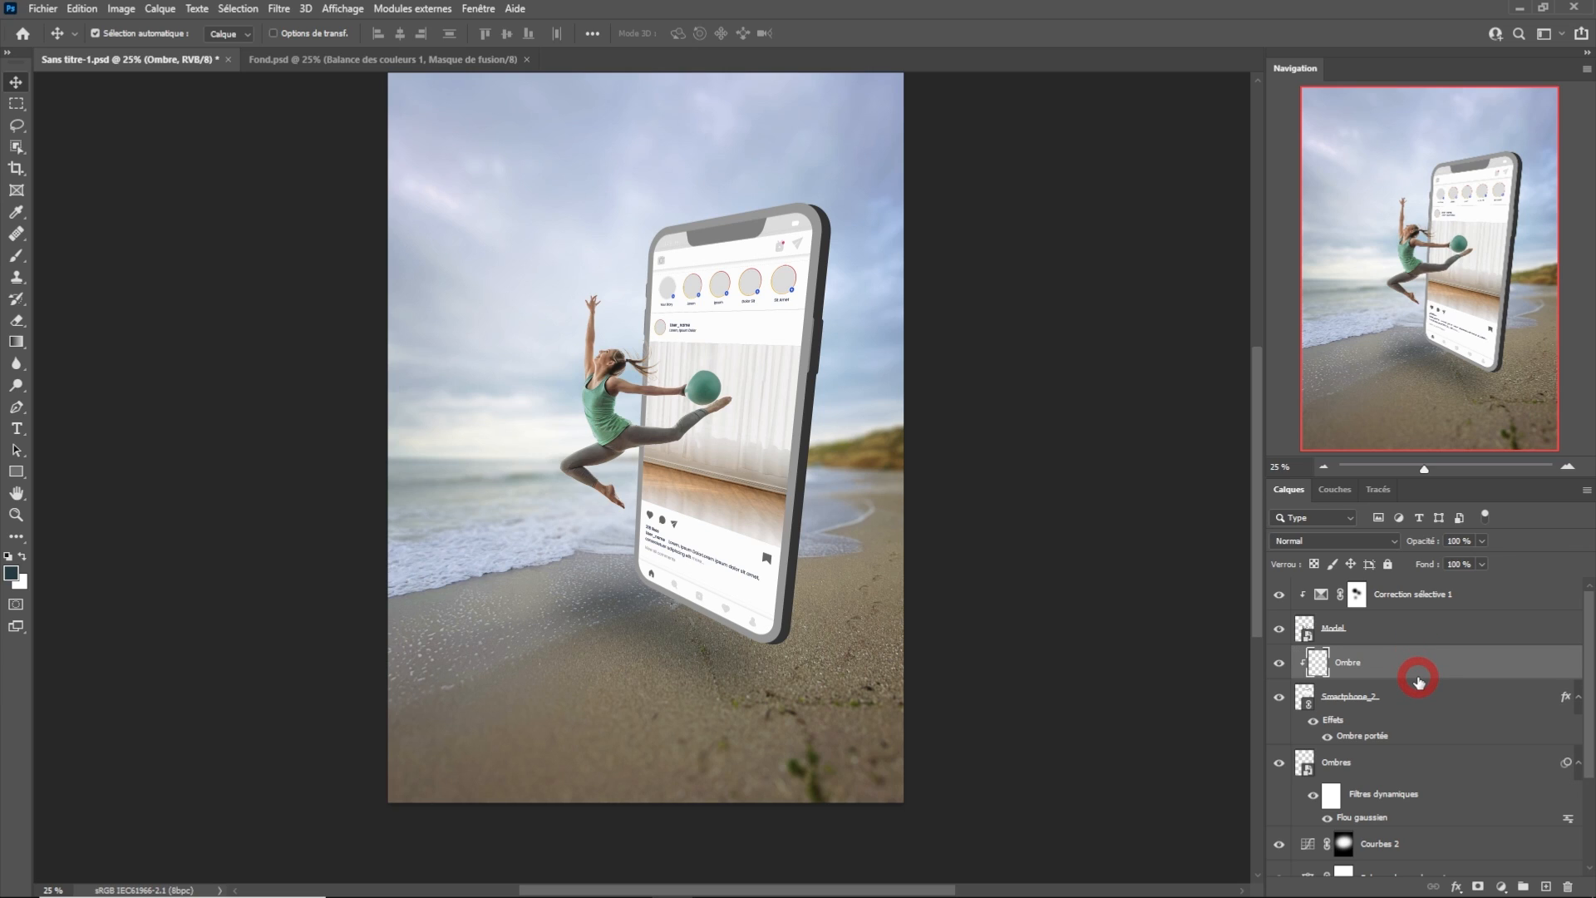
# Paint a dark blue shadow on the Ombre layer over the phone's lower-left area with a soft brush about 280 px wide at 30% opacity.
pyautogui.click(17, 257)
pyautogui.rightClick(758, 550)
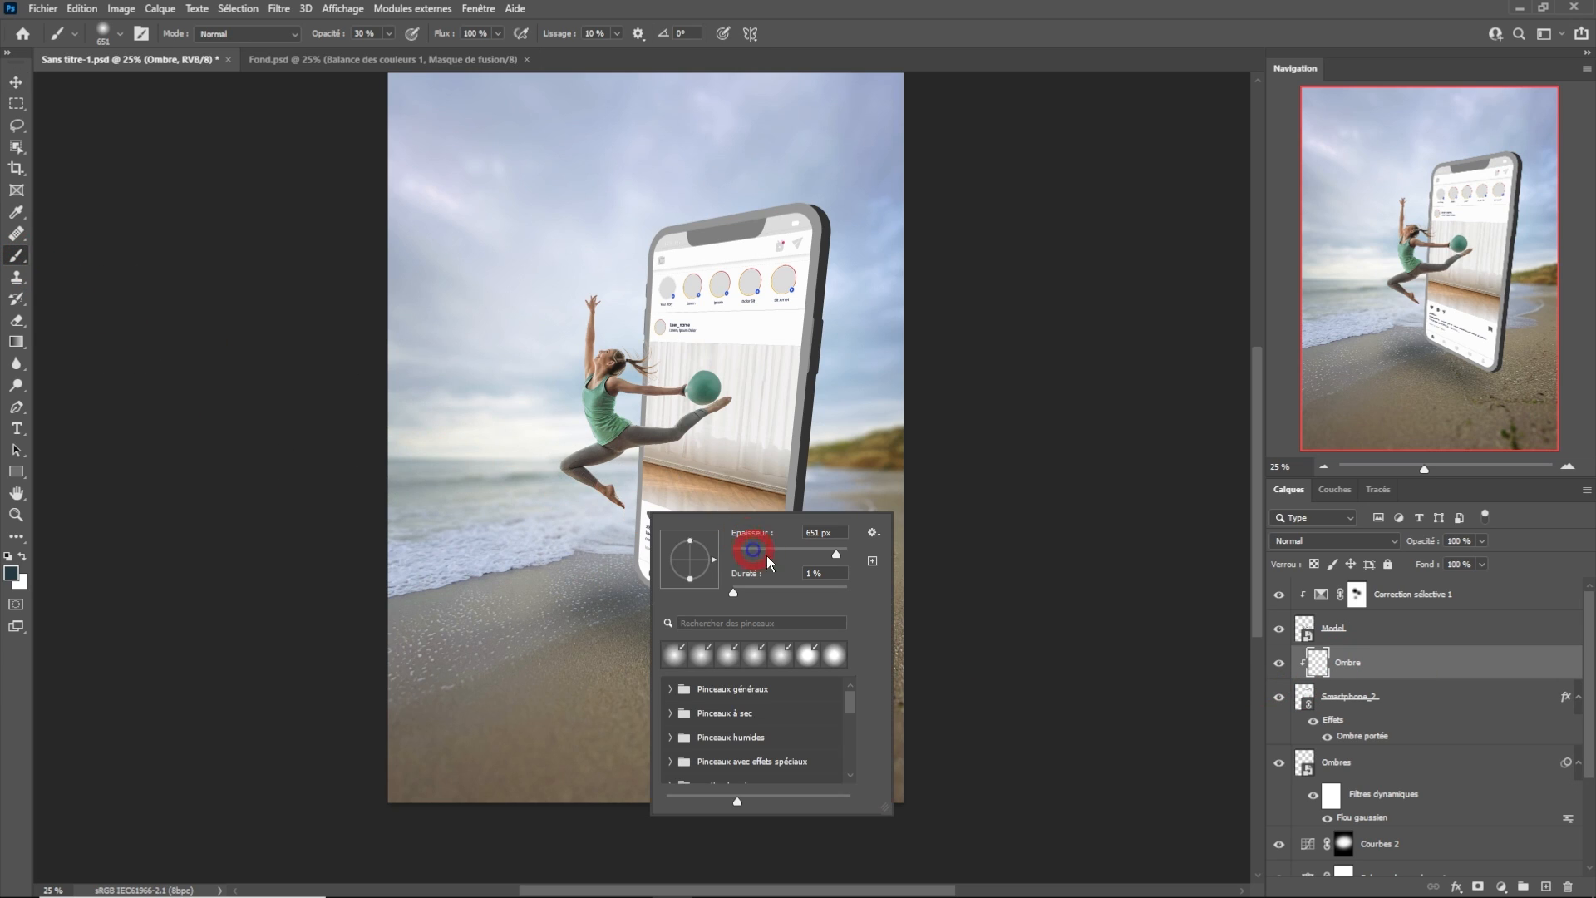
pyautogui.click(789, 550)
pyautogui.moveTo(641, 499)
pyautogui.mouseDown()
pyautogui.moveTo(666, 602)
pyautogui.moveTo(640, 516)
pyautogui.moveTo(652, 552)
pyautogui.moveTo(652, 534)
pyautogui.mouseUp()
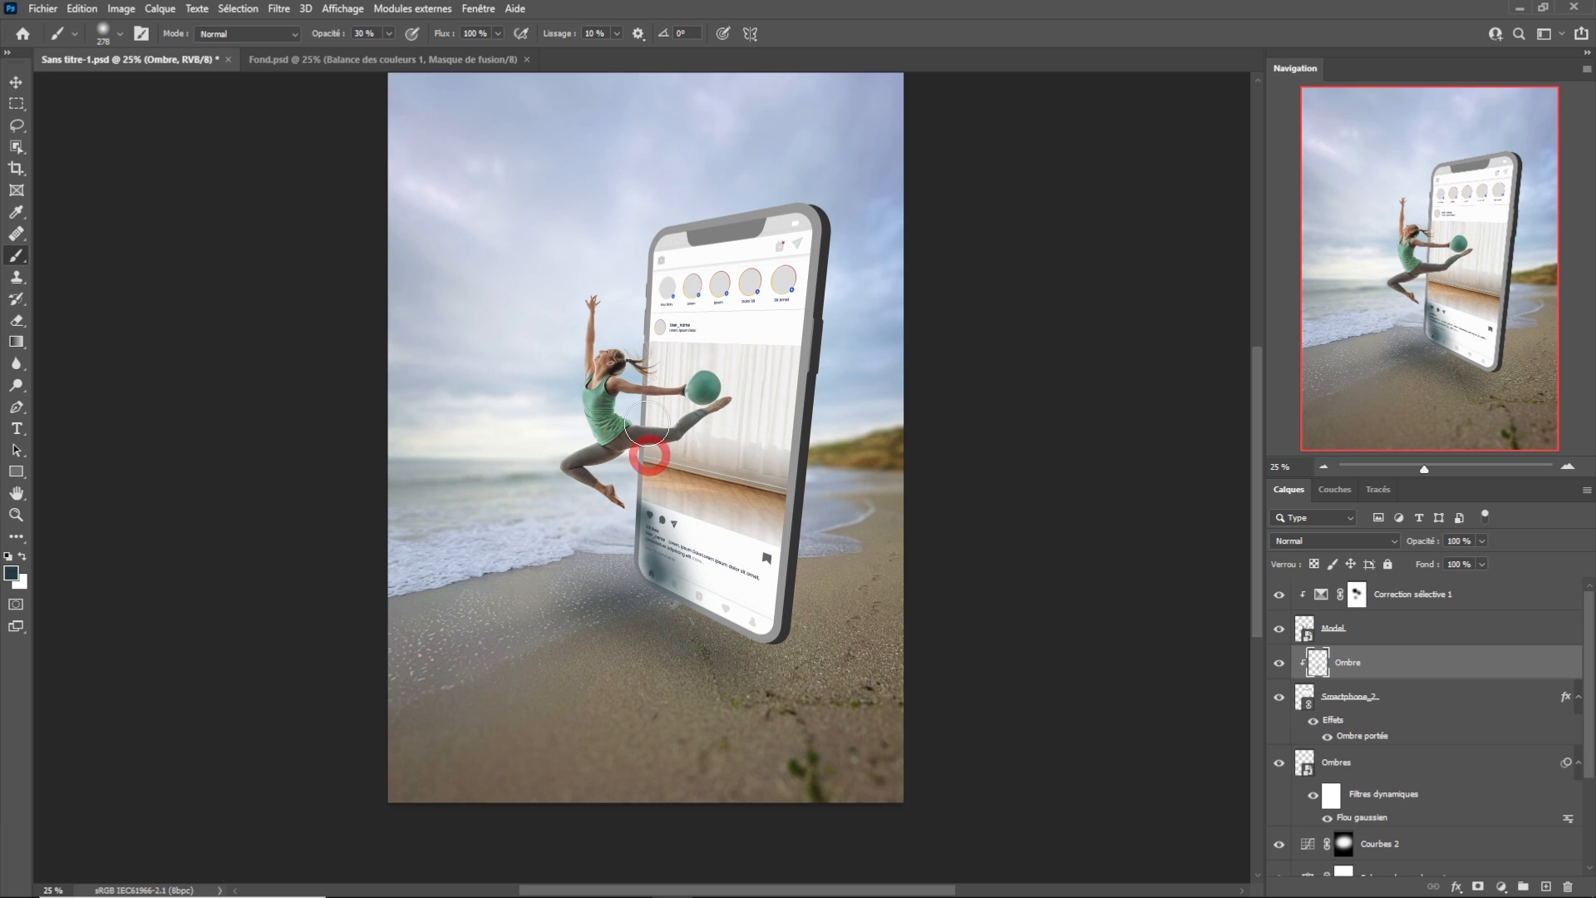
# Convert the Ombre layer to a smart object and apply a Gaussian Blur with a radius of about 47 px.
pyautogui.rightClick(1385, 667)
pyautogui.click(1441, 671)
pyautogui.rightClick(1432, 669)
pyautogui.click(279, 8)
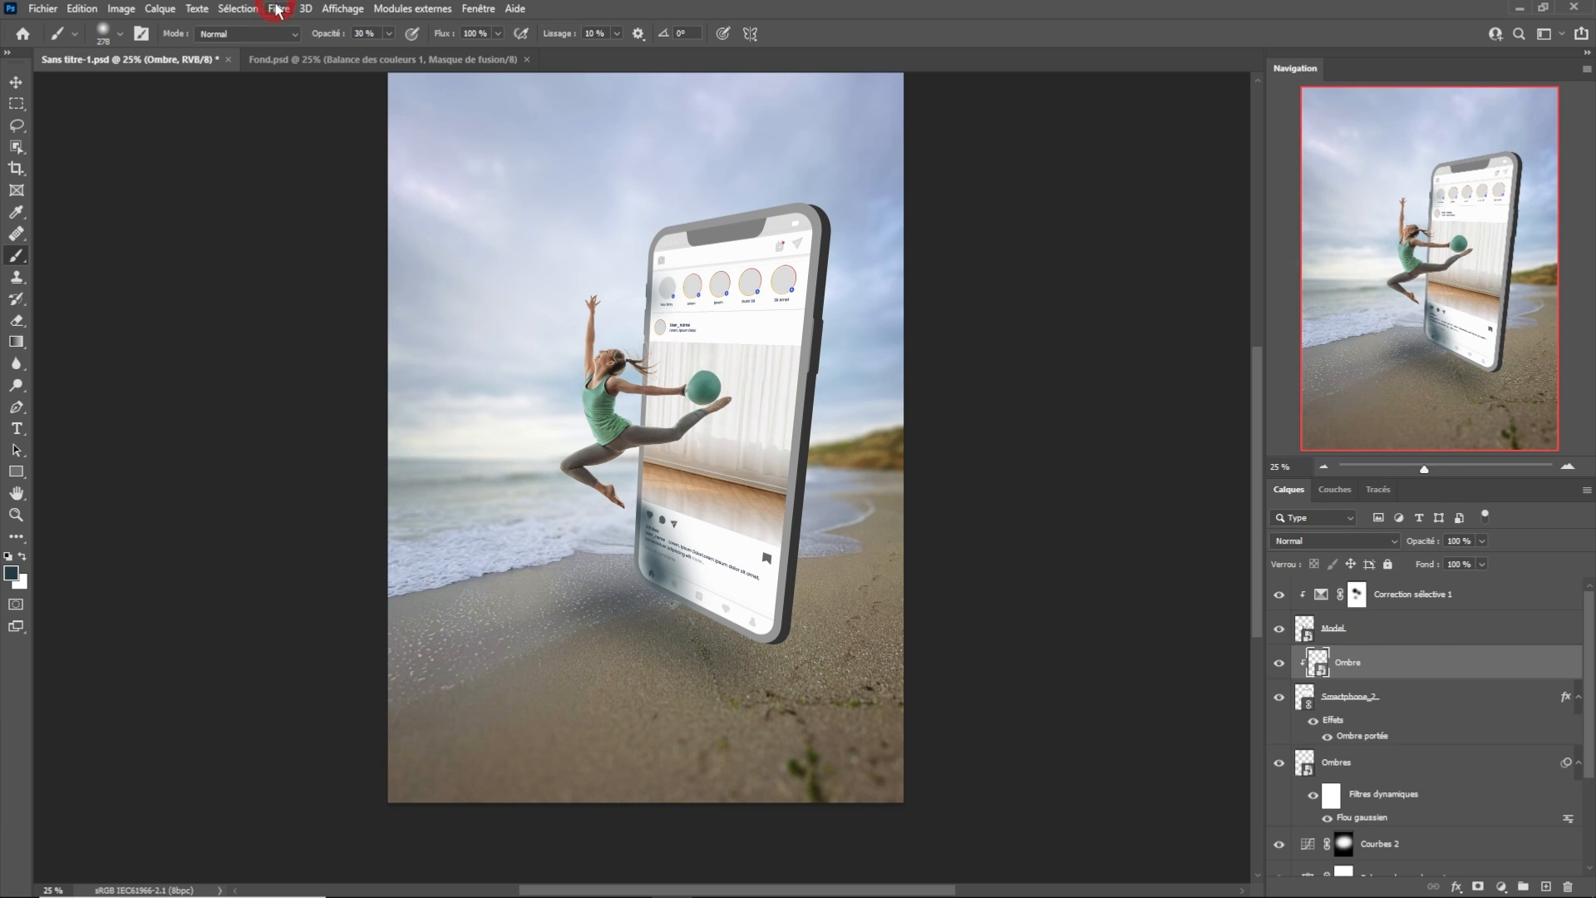
pyautogui.click(279, 9)
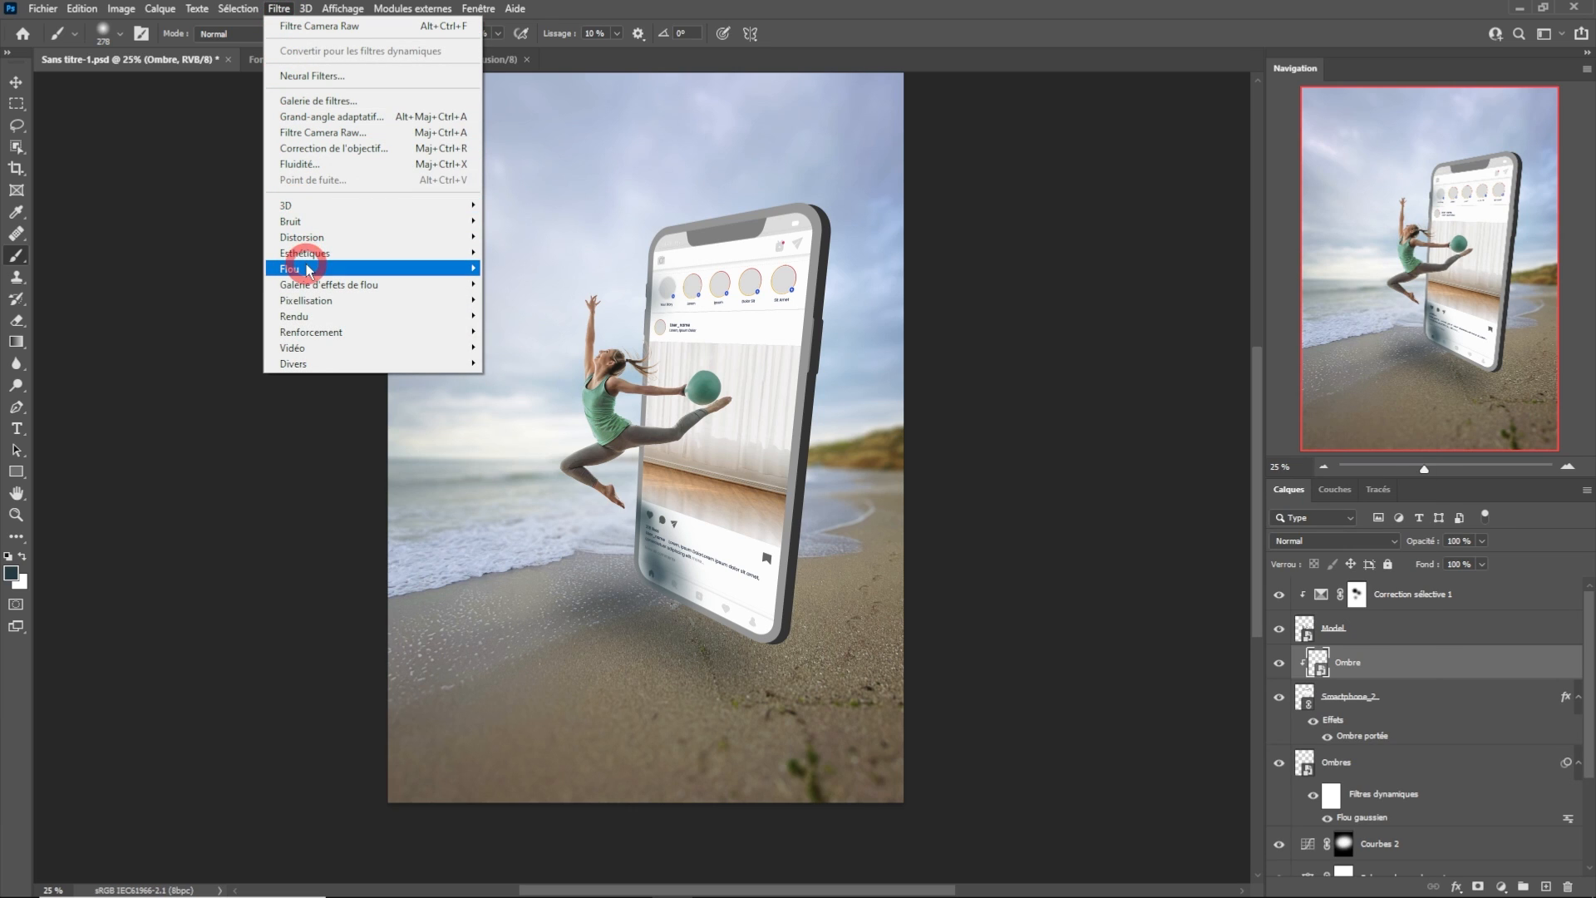
pyautogui.moveTo(337, 269)
pyautogui.click(522, 352)
pyautogui.moveTo(753, 440); pyautogui.dragTo(755, 438)
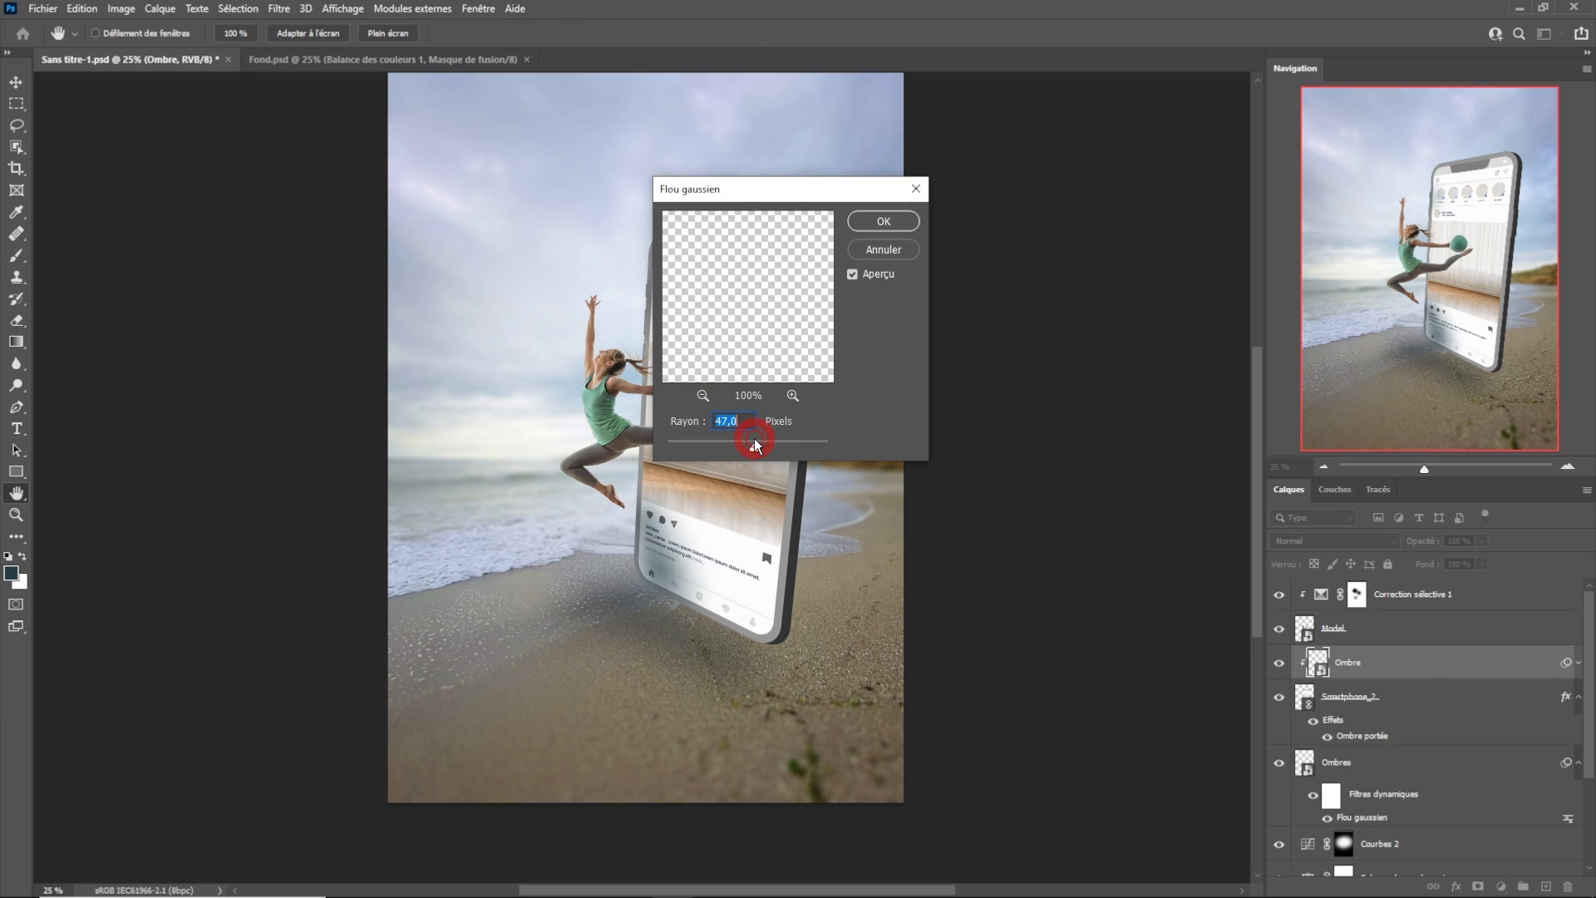
pyautogui.click(852, 223)
# Set the Ombre layer to the Produit blend mode at 52% opacity and soften the shadow with black on a layer mask.
pyautogui.press('b')
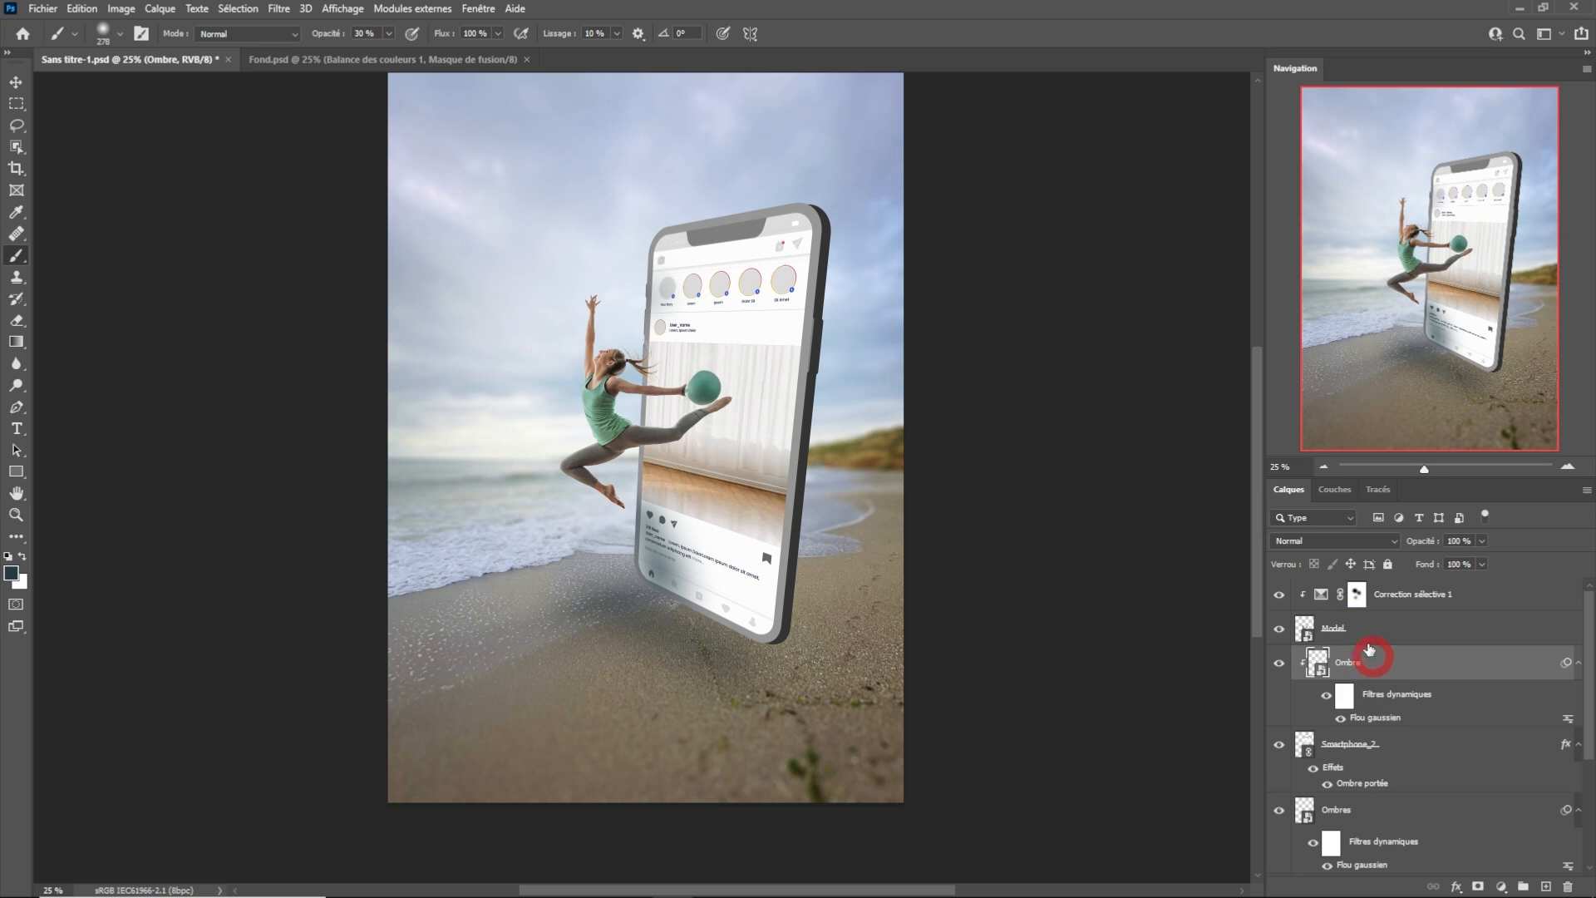
pyautogui.click(1328, 541)
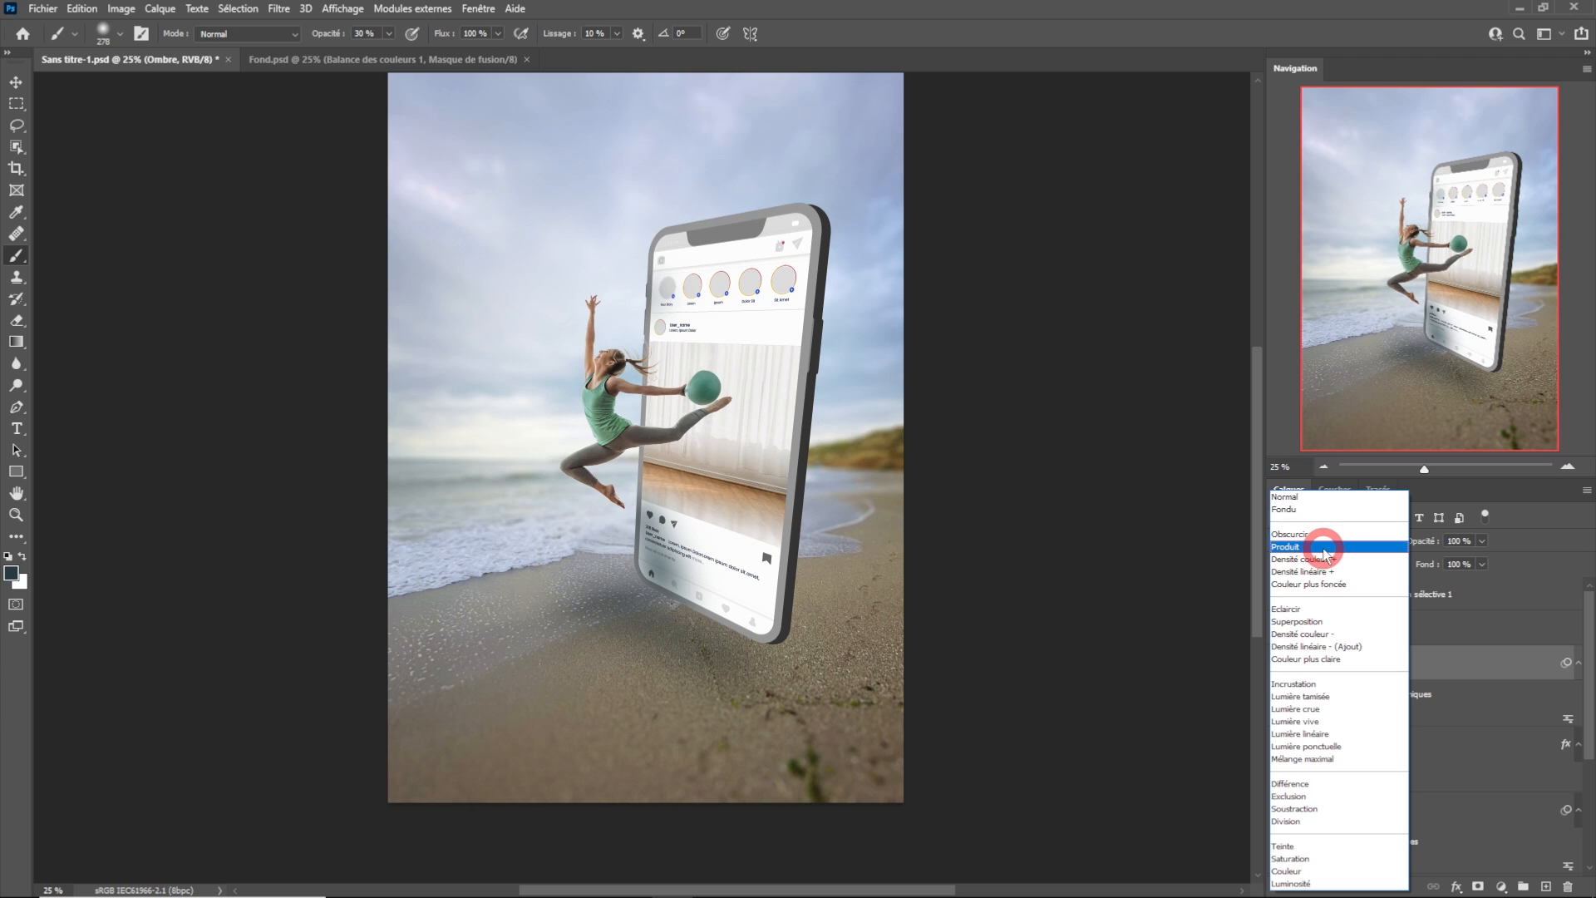
pyautogui.click(1324, 548)
pyautogui.moveTo(1432, 545); pyautogui.dragTo(1414, 544)
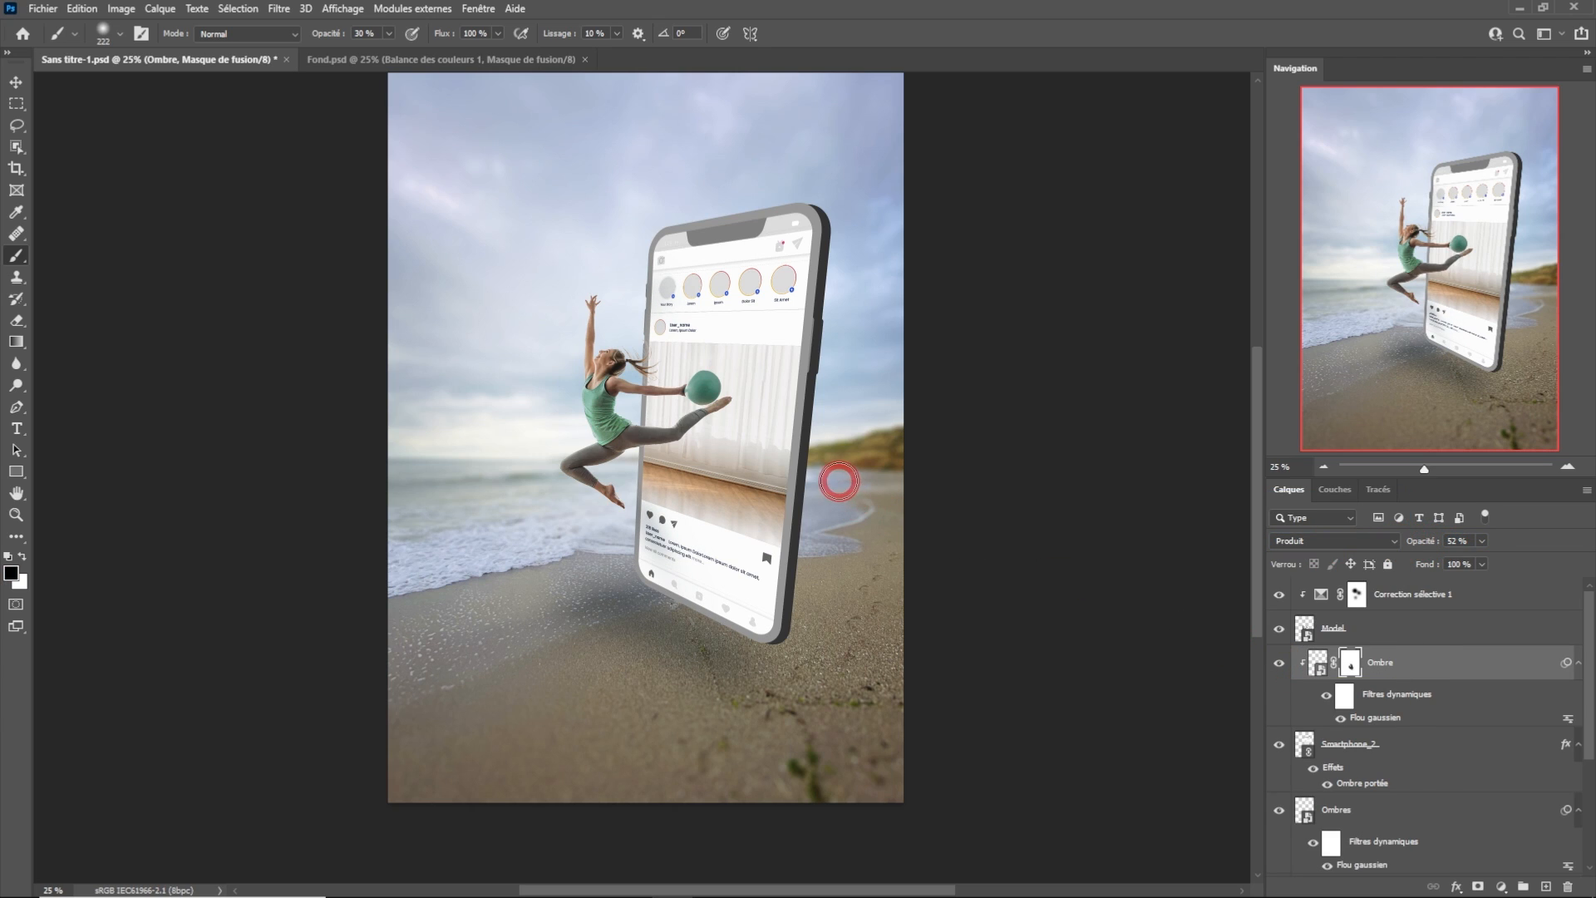
# Stamp all visible layers into a new layer above Correction sélective 1 and name it Tout.
pyautogui.scroll(2, 838, 481)
pyautogui.click(1488, 596)
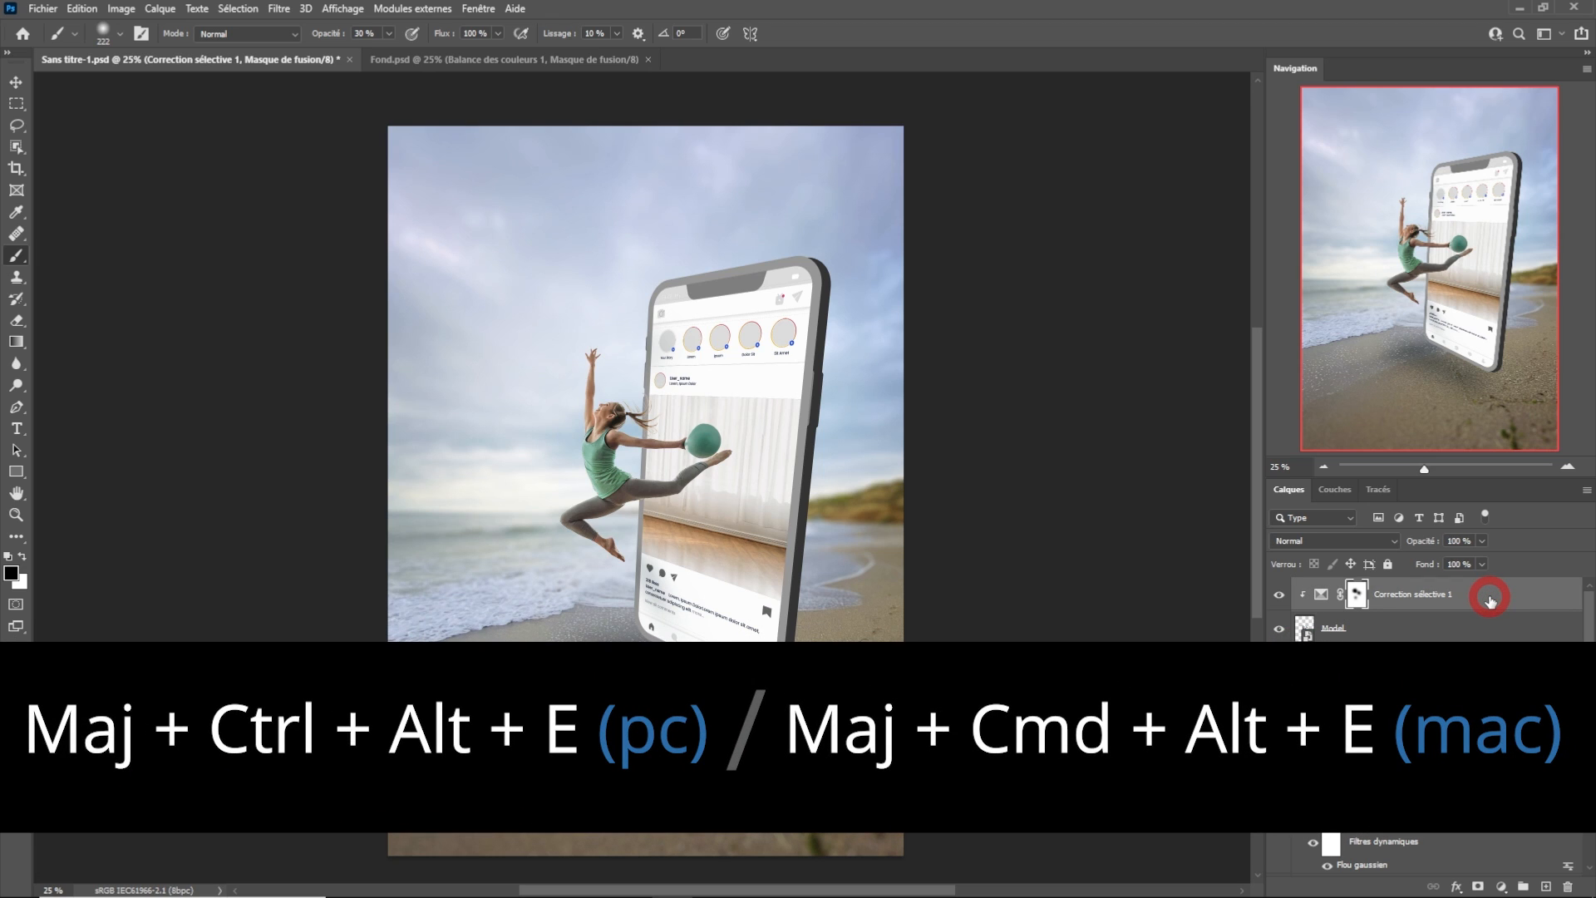
pyautogui.hotkey('ctrl', 'shift', 'alt', 'e')
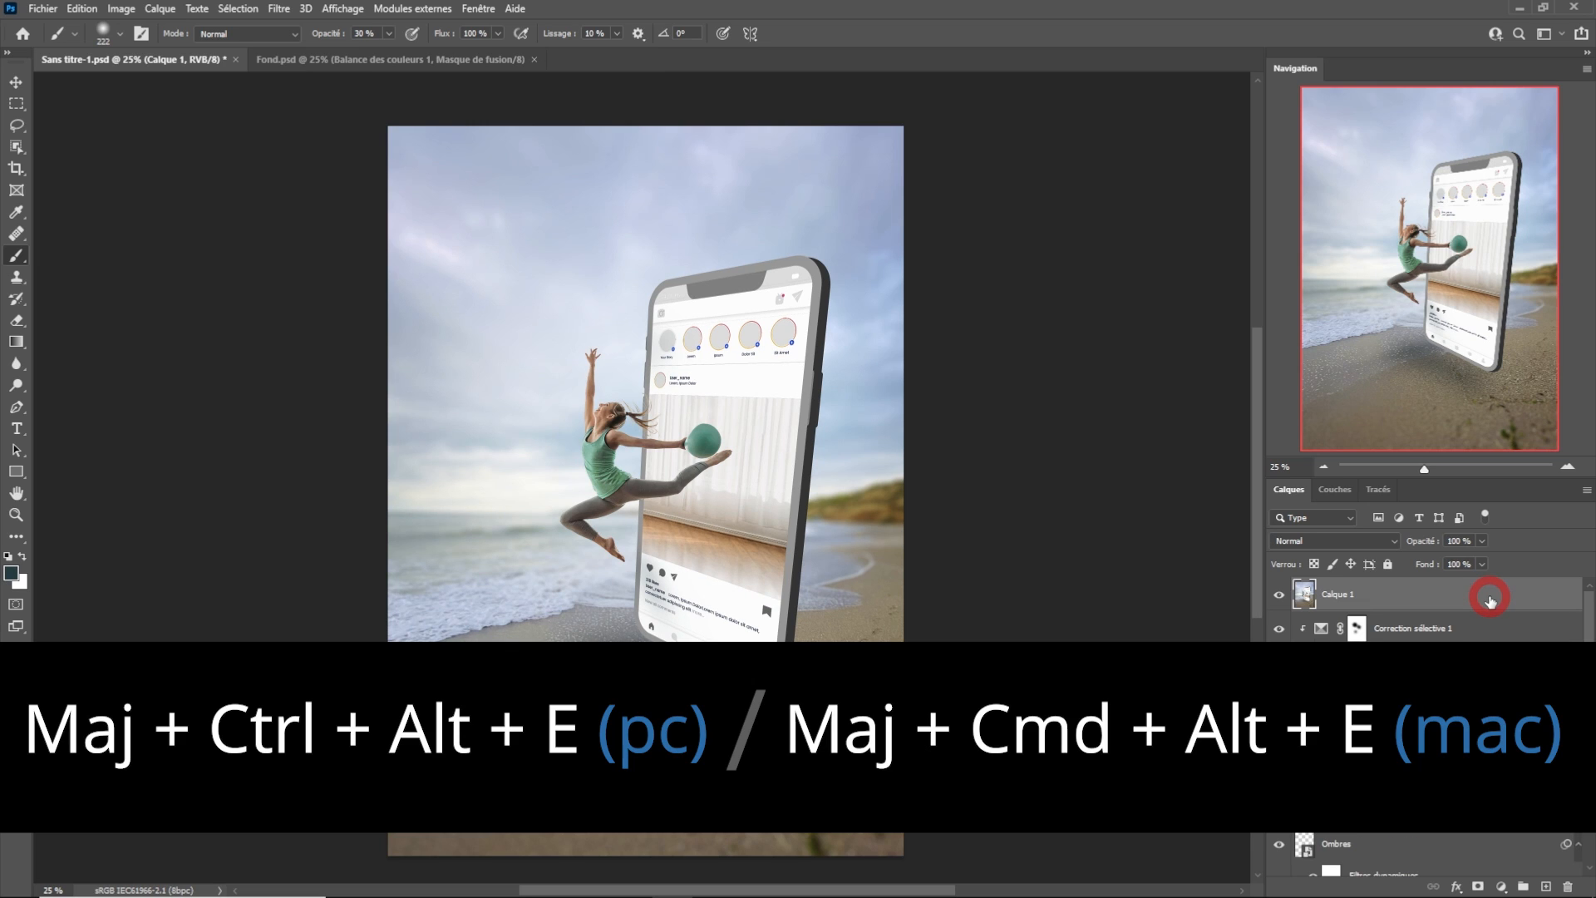
pyautogui.doubleClick(1334, 596)
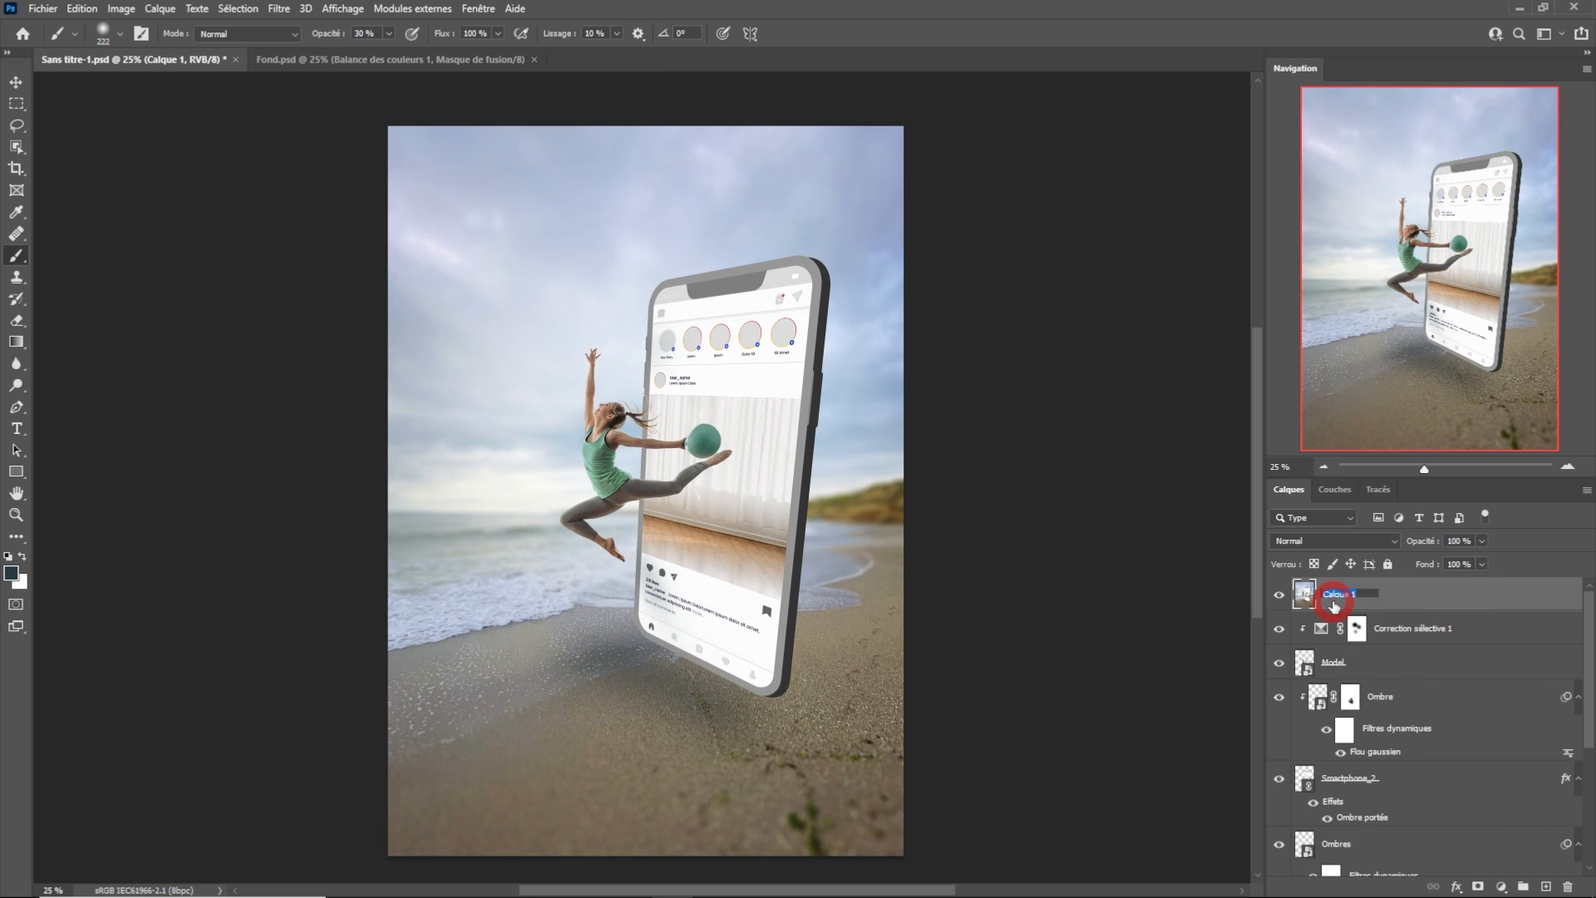
pyautogui.press('Return')
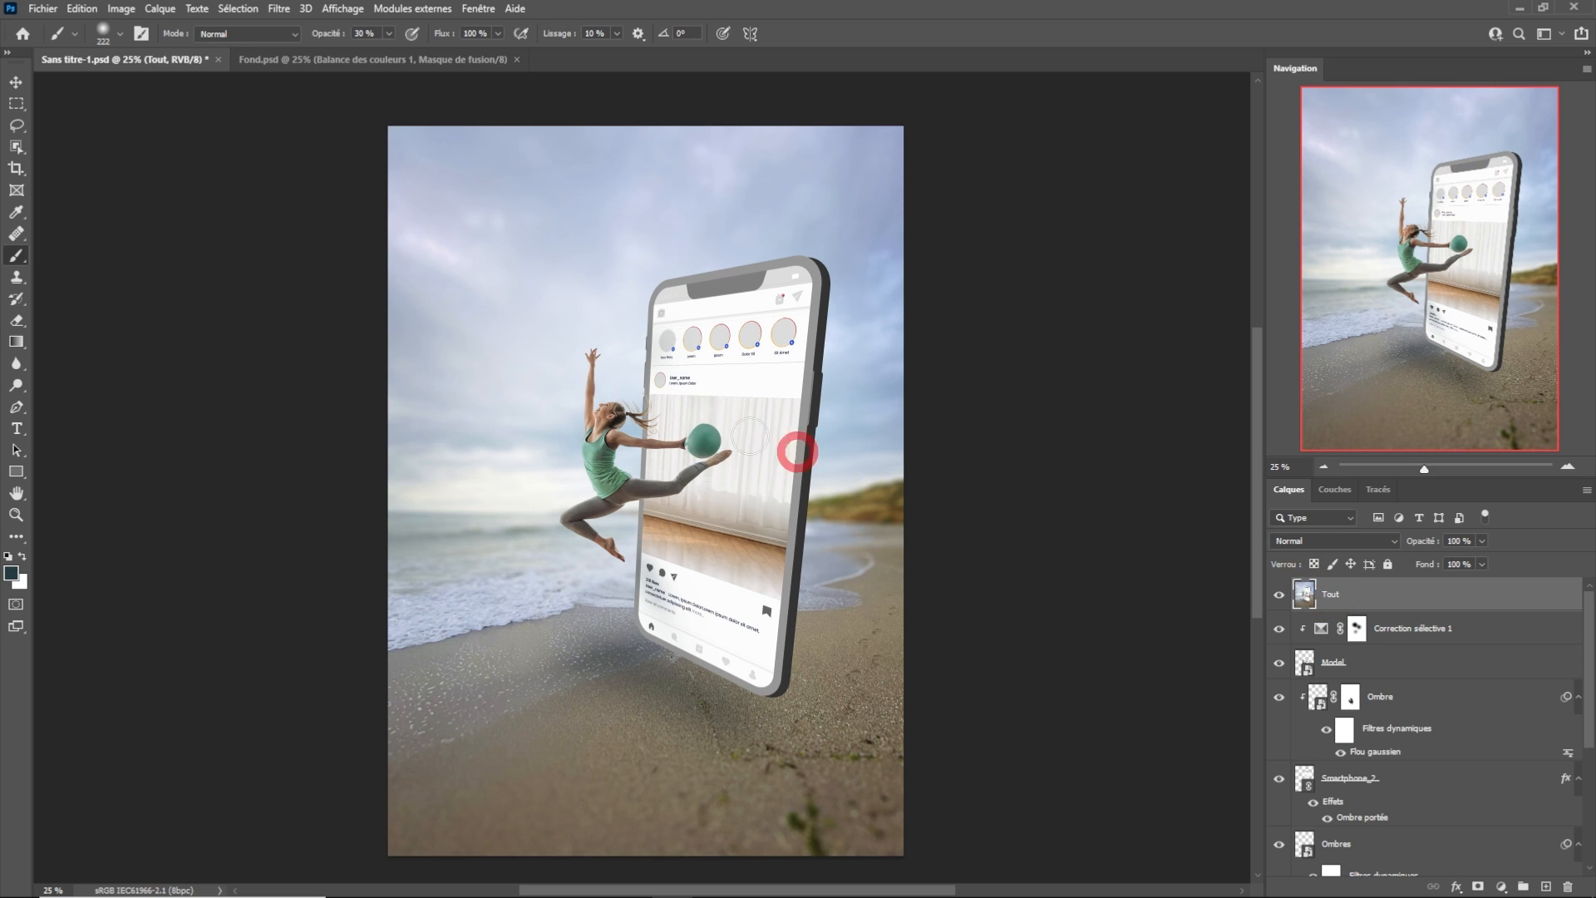
# Convert the Tout layer for smart filters.
pyautogui.click(281, 8)
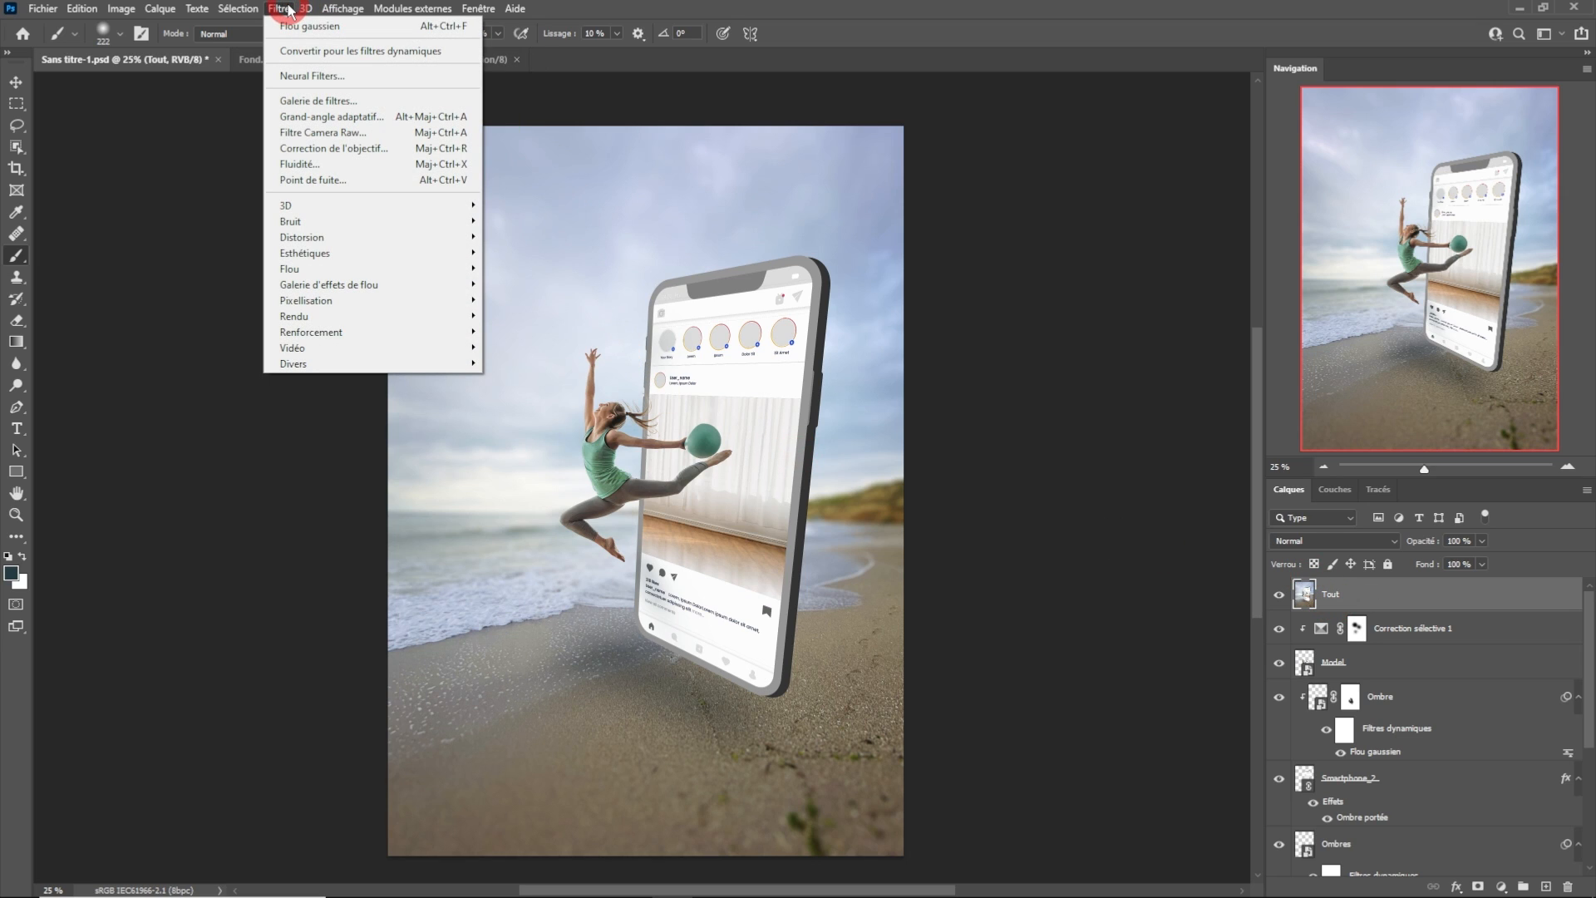
pyautogui.click(356, 53)
pyautogui.click(780, 348)
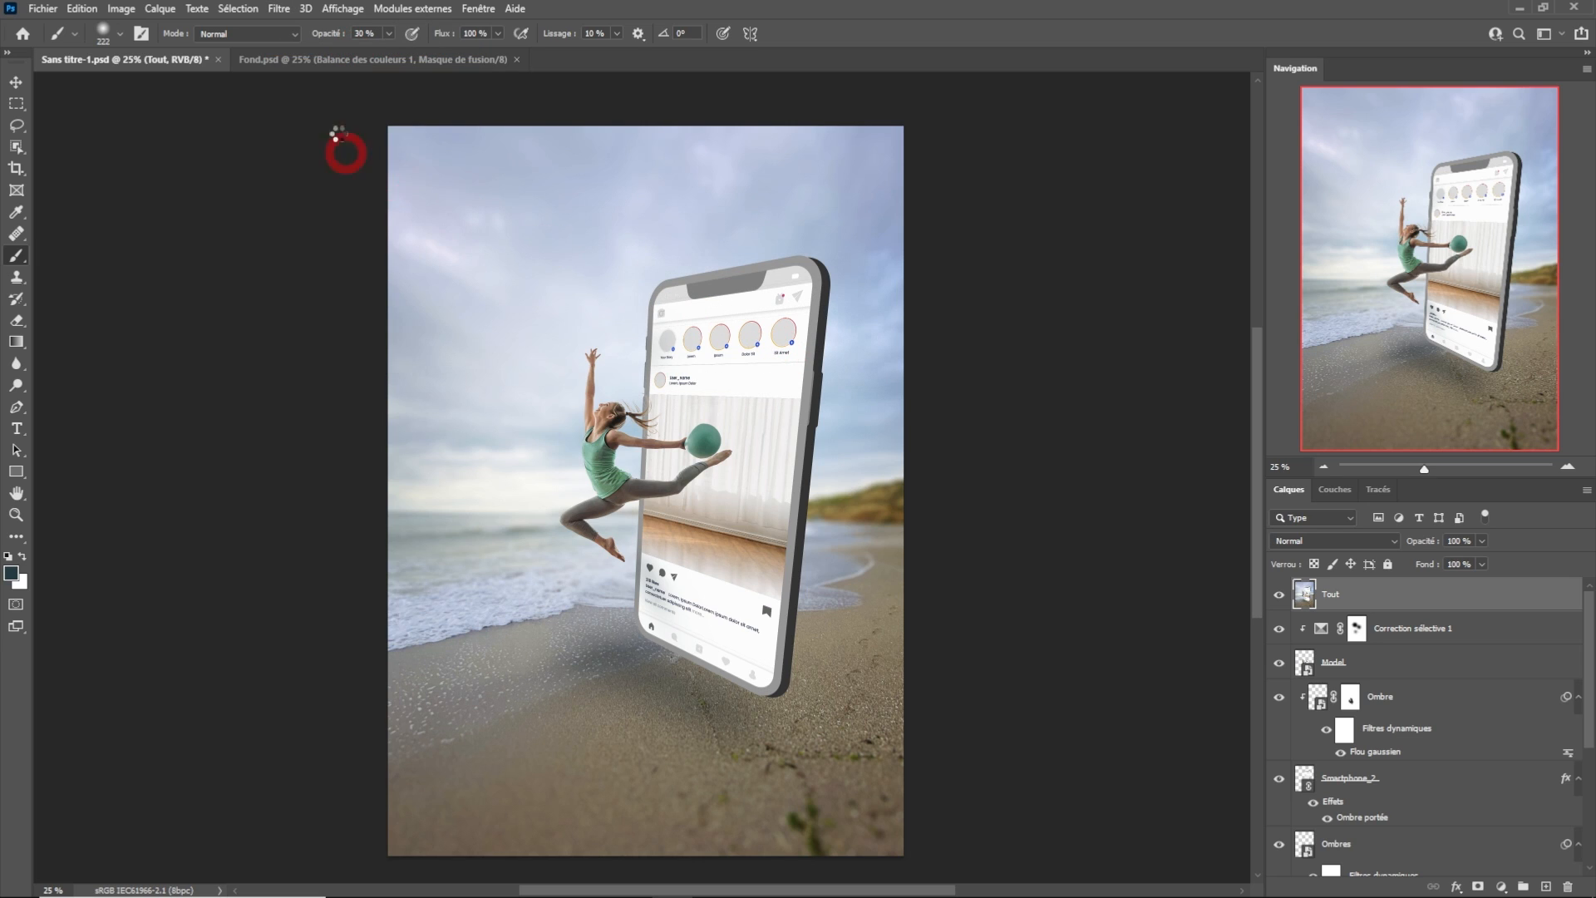
# Start the Camera Raw filter on the Tout layer and set its temperature to +11 and tint to -16.
pyautogui.click(278, 9)
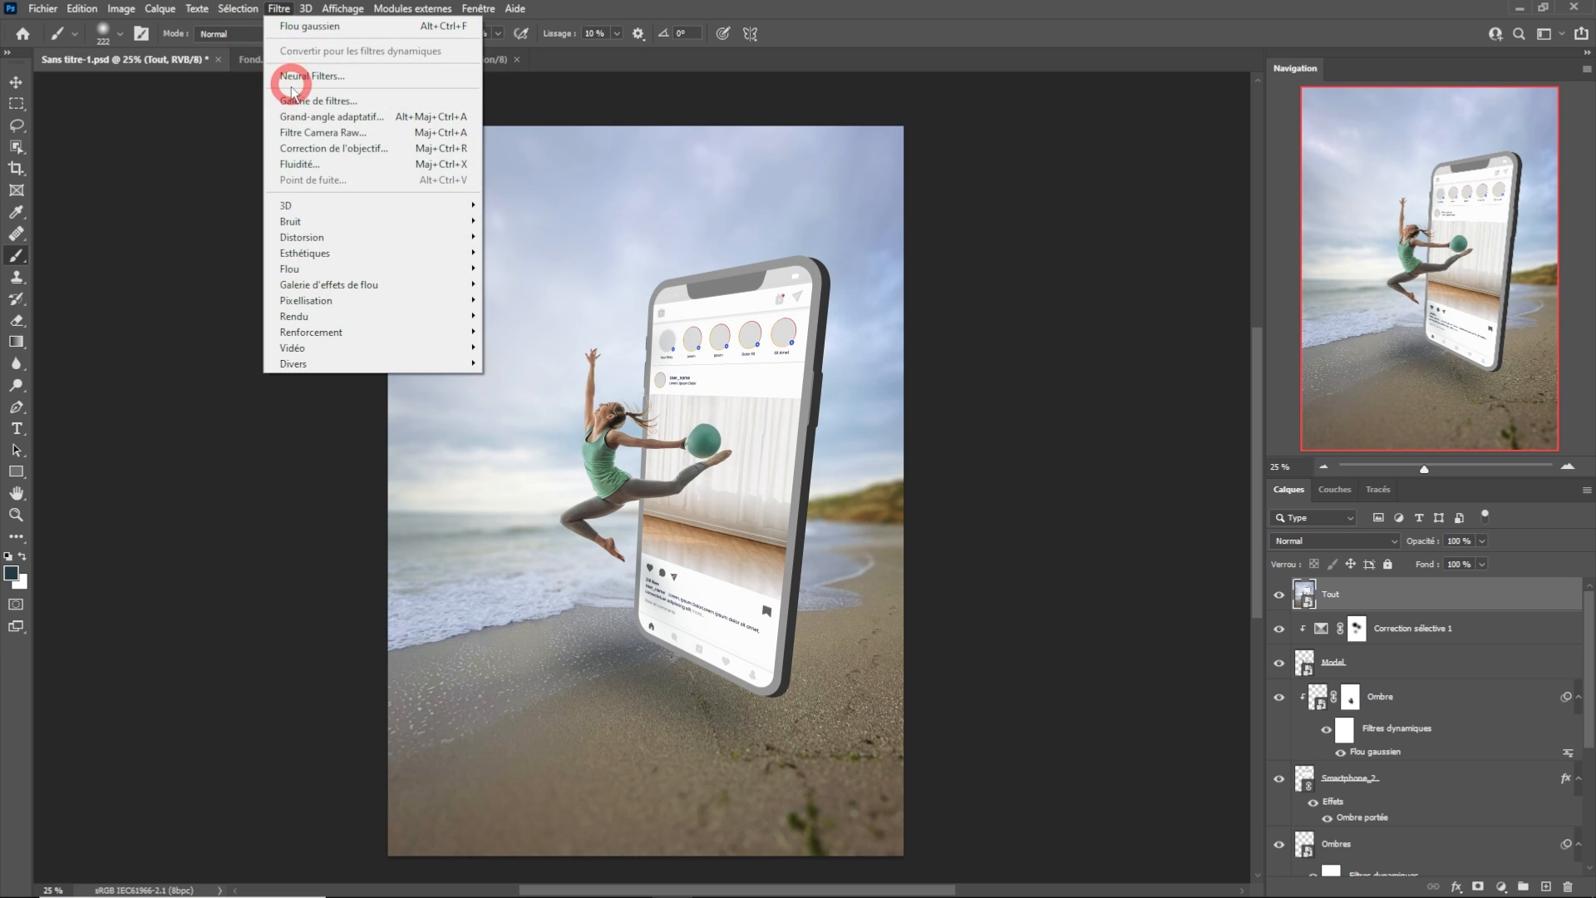
pyautogui.click(295, 133)
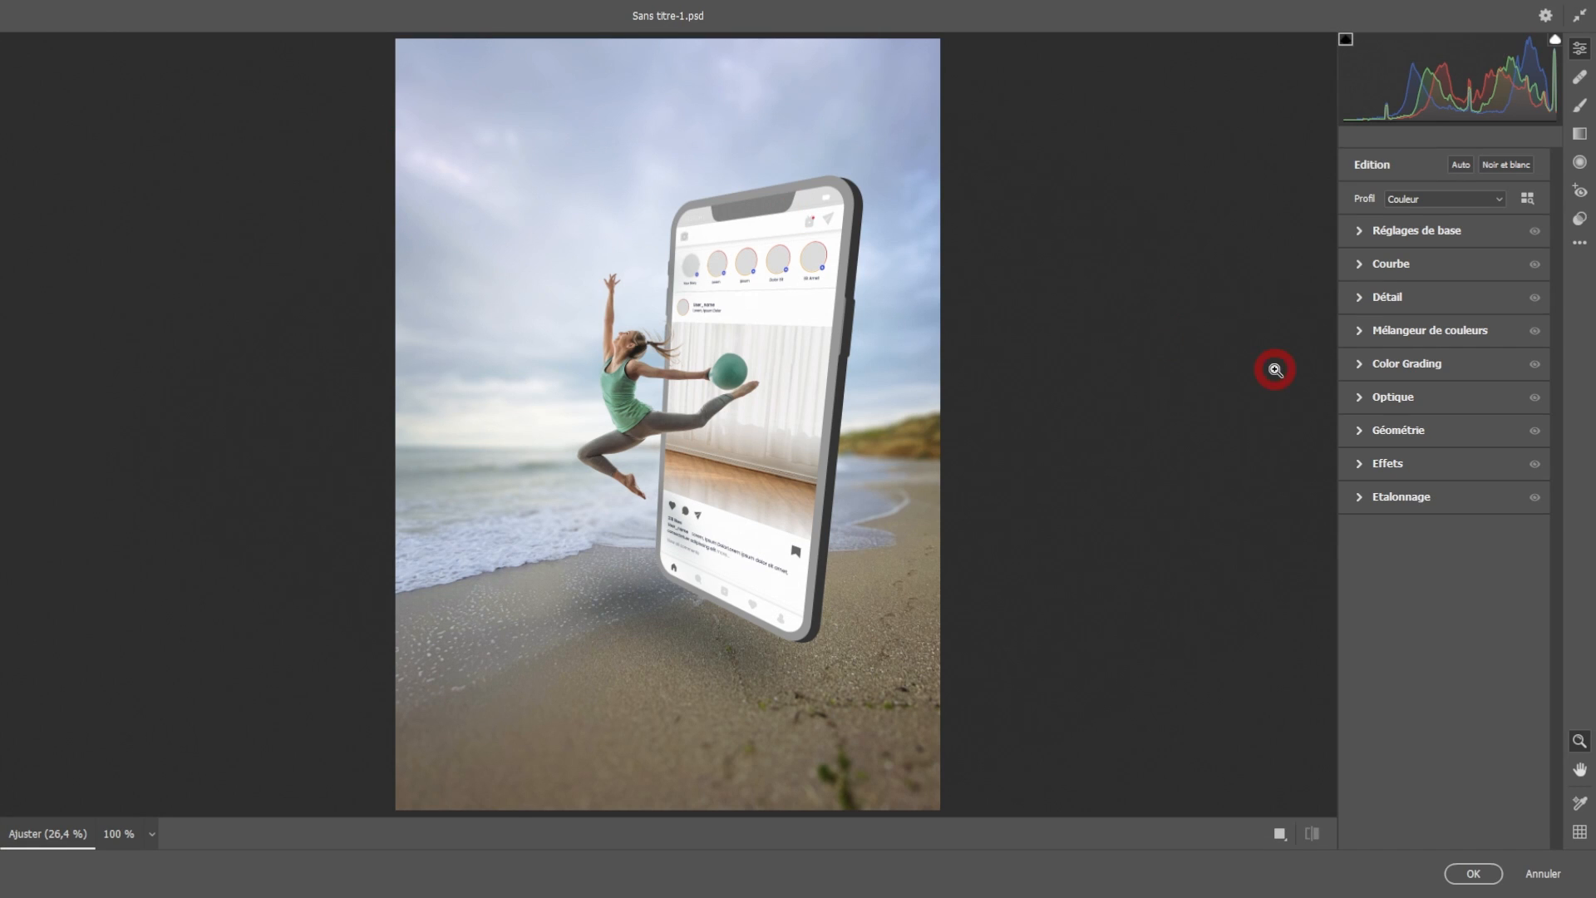
pyautogui.click(1360, 231)
pyautogui.moveTo(1443, 297)
pyautogui.mouseDown()
pyautogui.moveTo(1470, 302)
pyautogui.moveTo(1427, 323)
pyautogui.moveTo(1456, 299)
pyautogui.mouseUp()
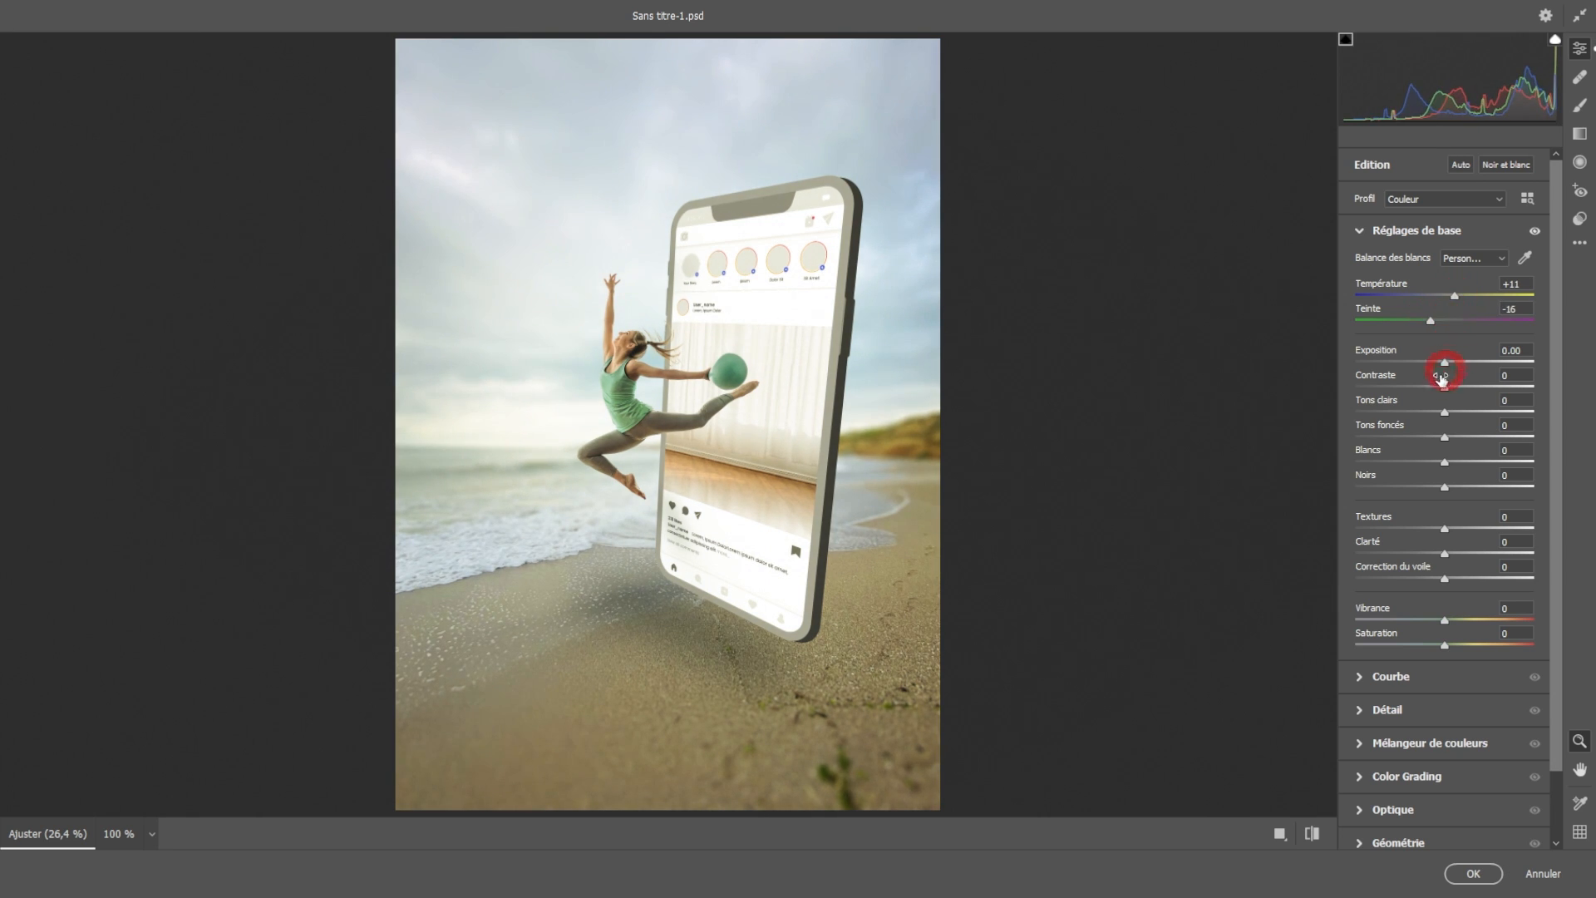
# Set exposure +0.15, contrast +17, Tons foncés -16, Noirs +36, textures +19, clarity +8, Correction du voile -6 and vibrance +10, and apply the filter.
pyautogui.moveTo(1448, 363); pyautogui.dragTo(1430, 432)
pyautogui.moveTo(1447, 492); pyautogui.dragTo(1461, 533)
pyautogui.moveTo(1445, 555); pyautogui.dragTo(1469, 557)
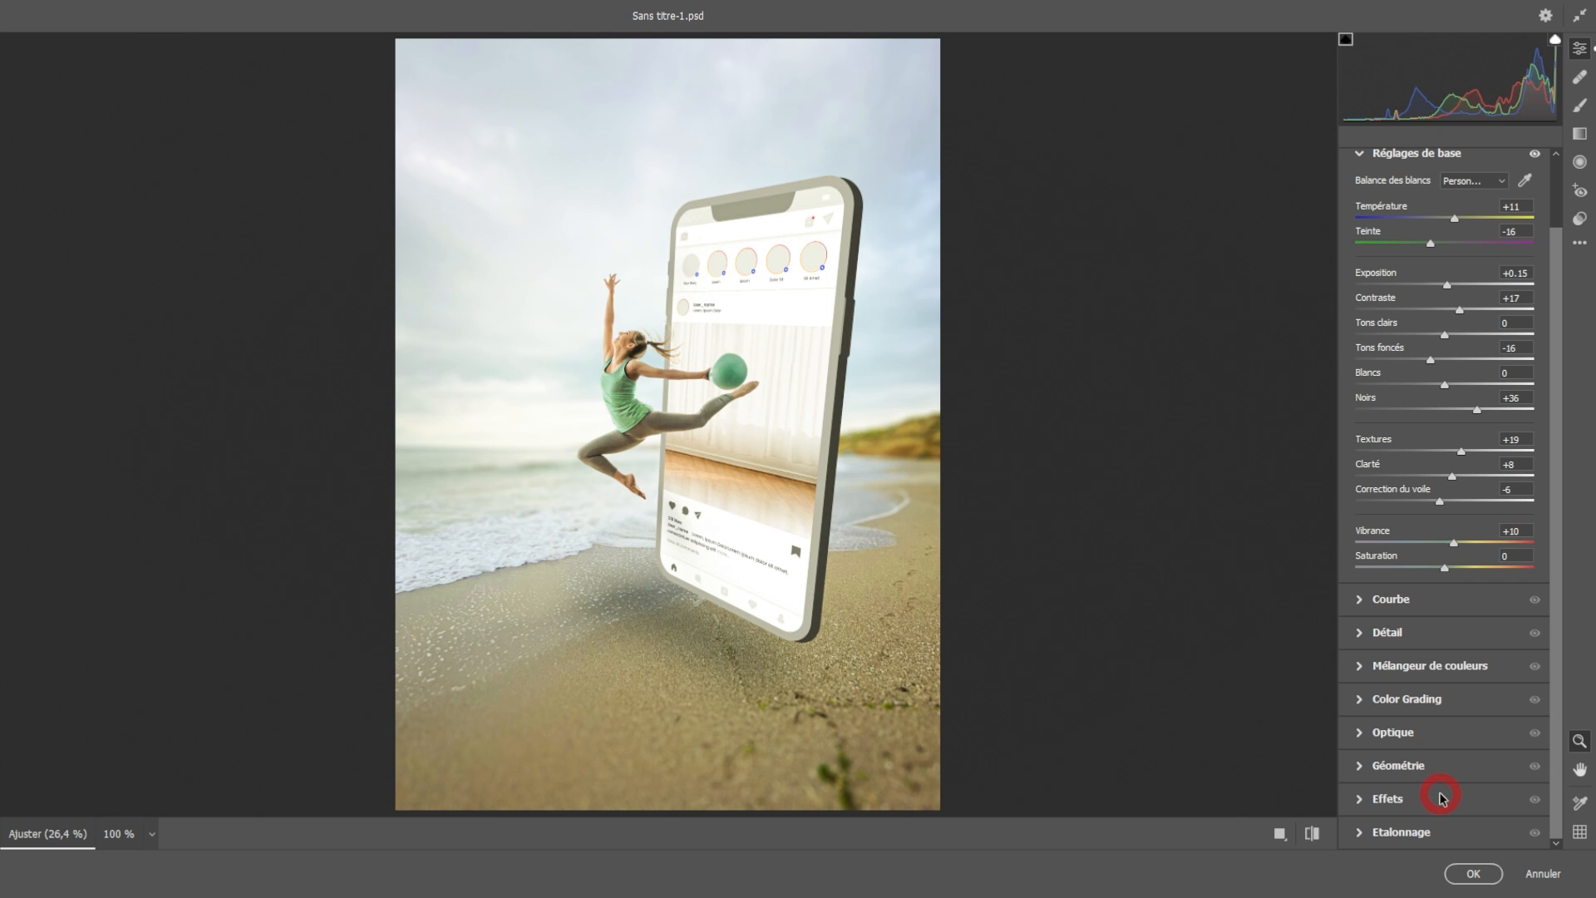
pyautogui.click(1468, 871)
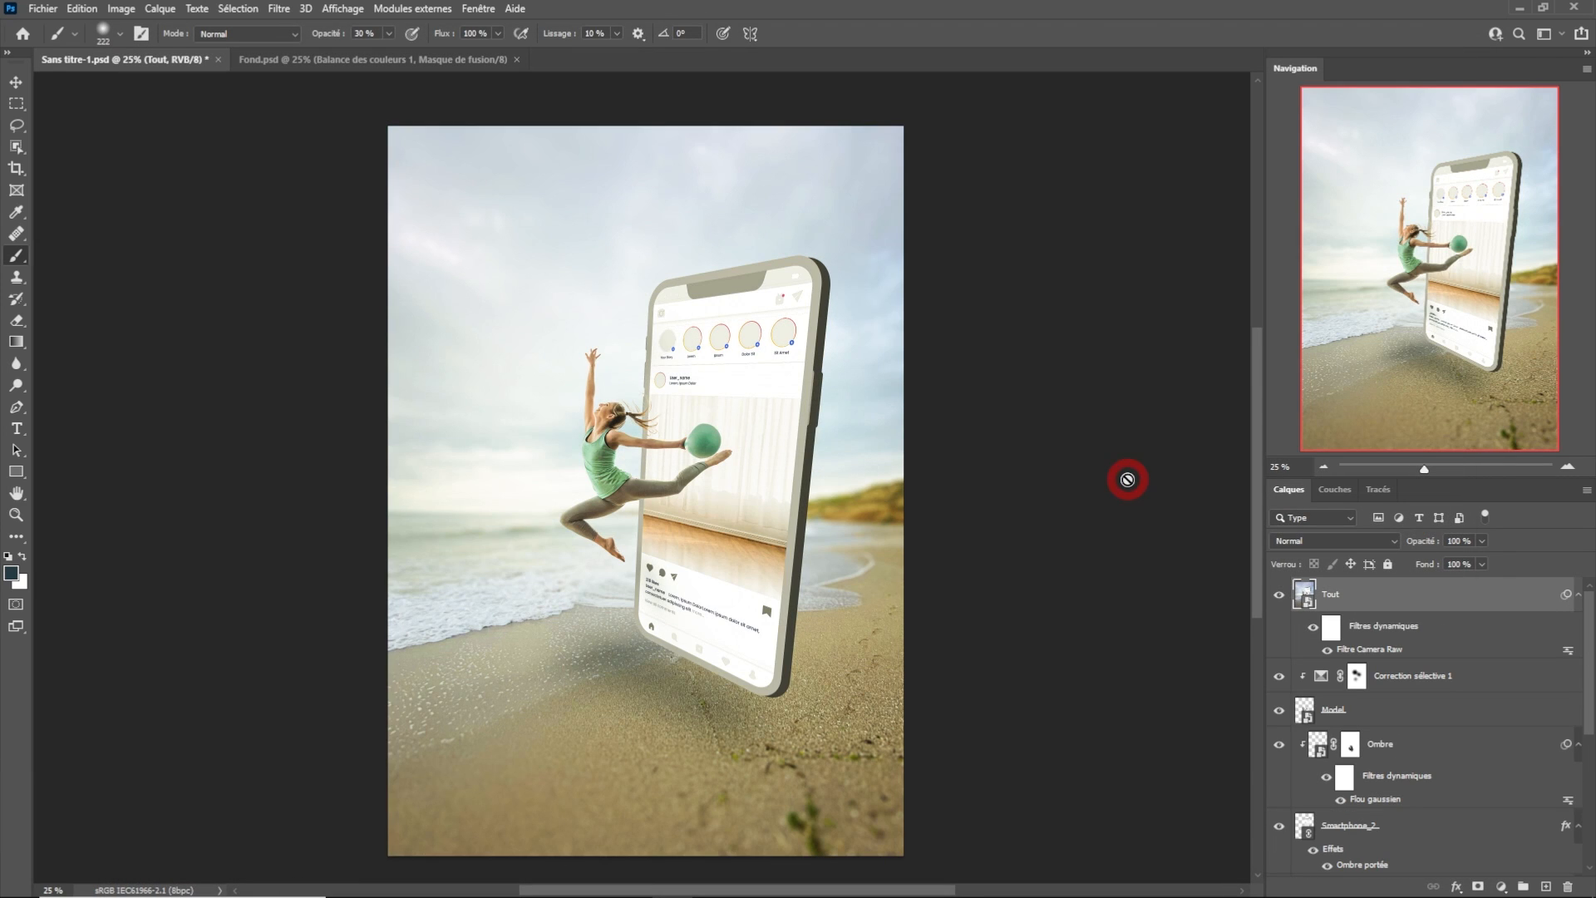
# Compare the image with and without the Tout layer's smart filters, leaving them enabled.
pyautogui.click(1313, 626)
pyautogui.click(1313, 627)
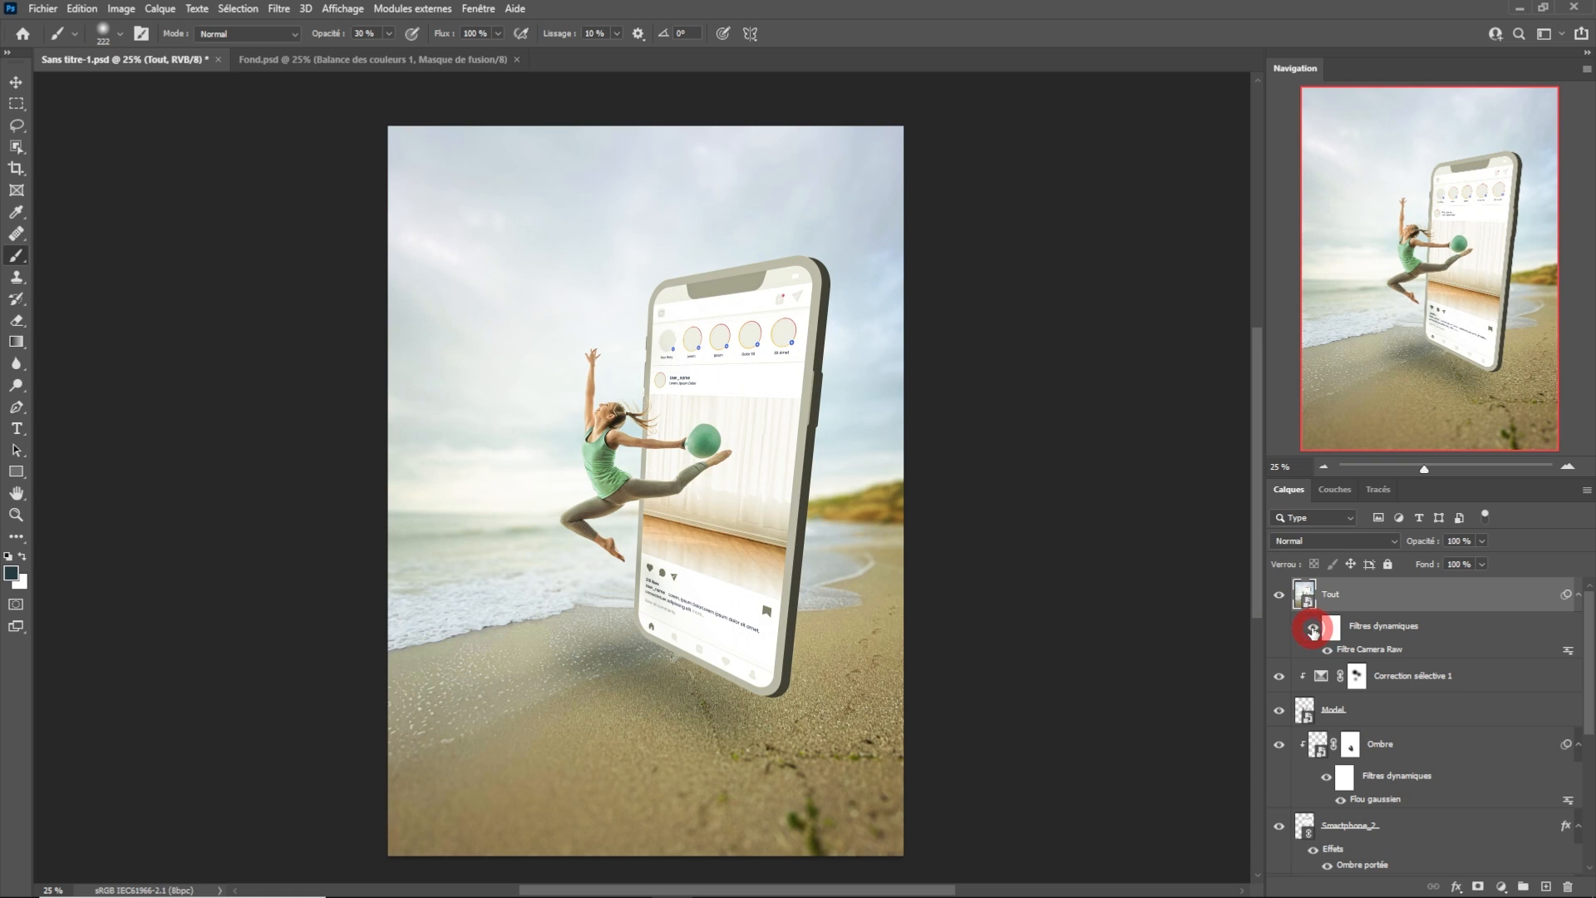
pyautogui.click(1313, 627)
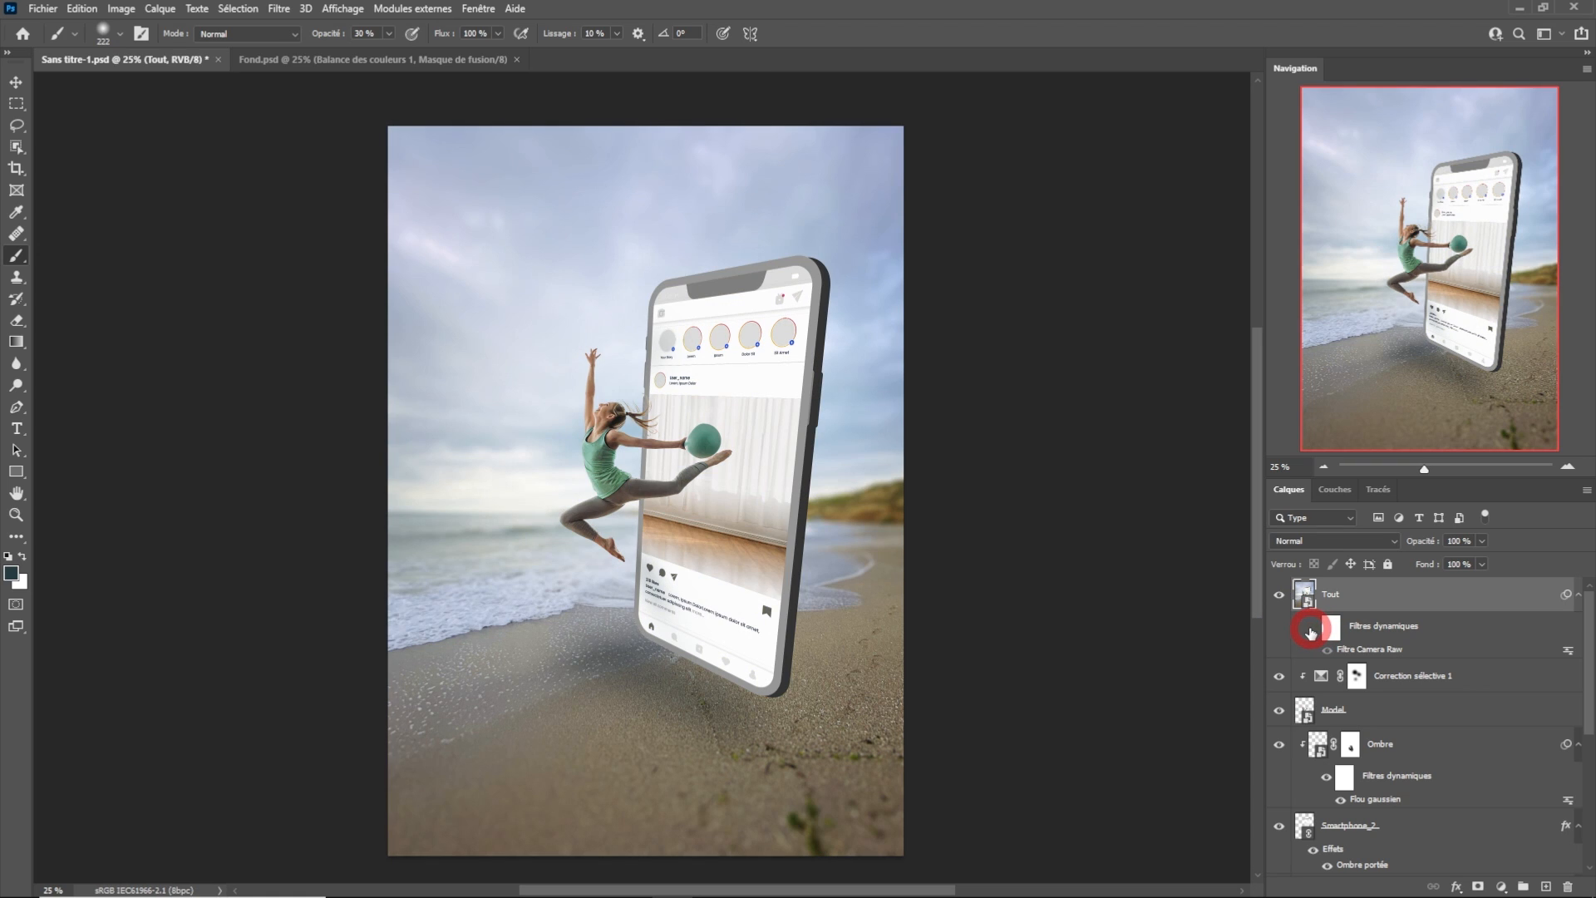
pyautogui.click(1312, 630)
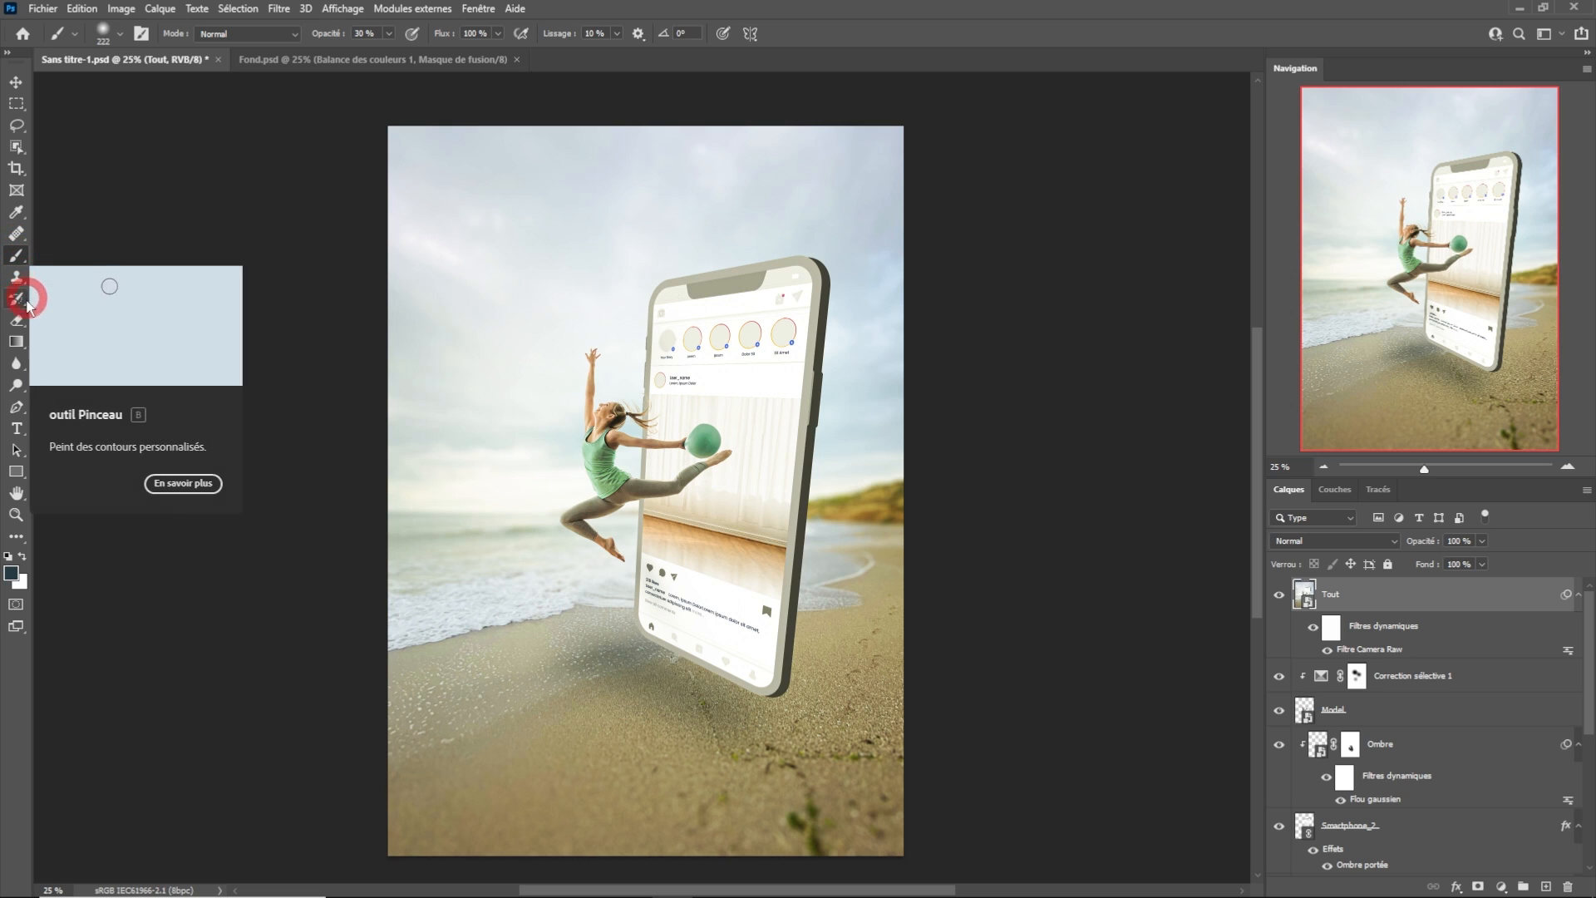
# Crop the canvas tighter around the dancer and phone at the original aspect ratio, without deleting the cropped pixels.
pyautogui.click(16, 166)
pyautogui.click(133, 33)
pyautogui.click(115, 86)
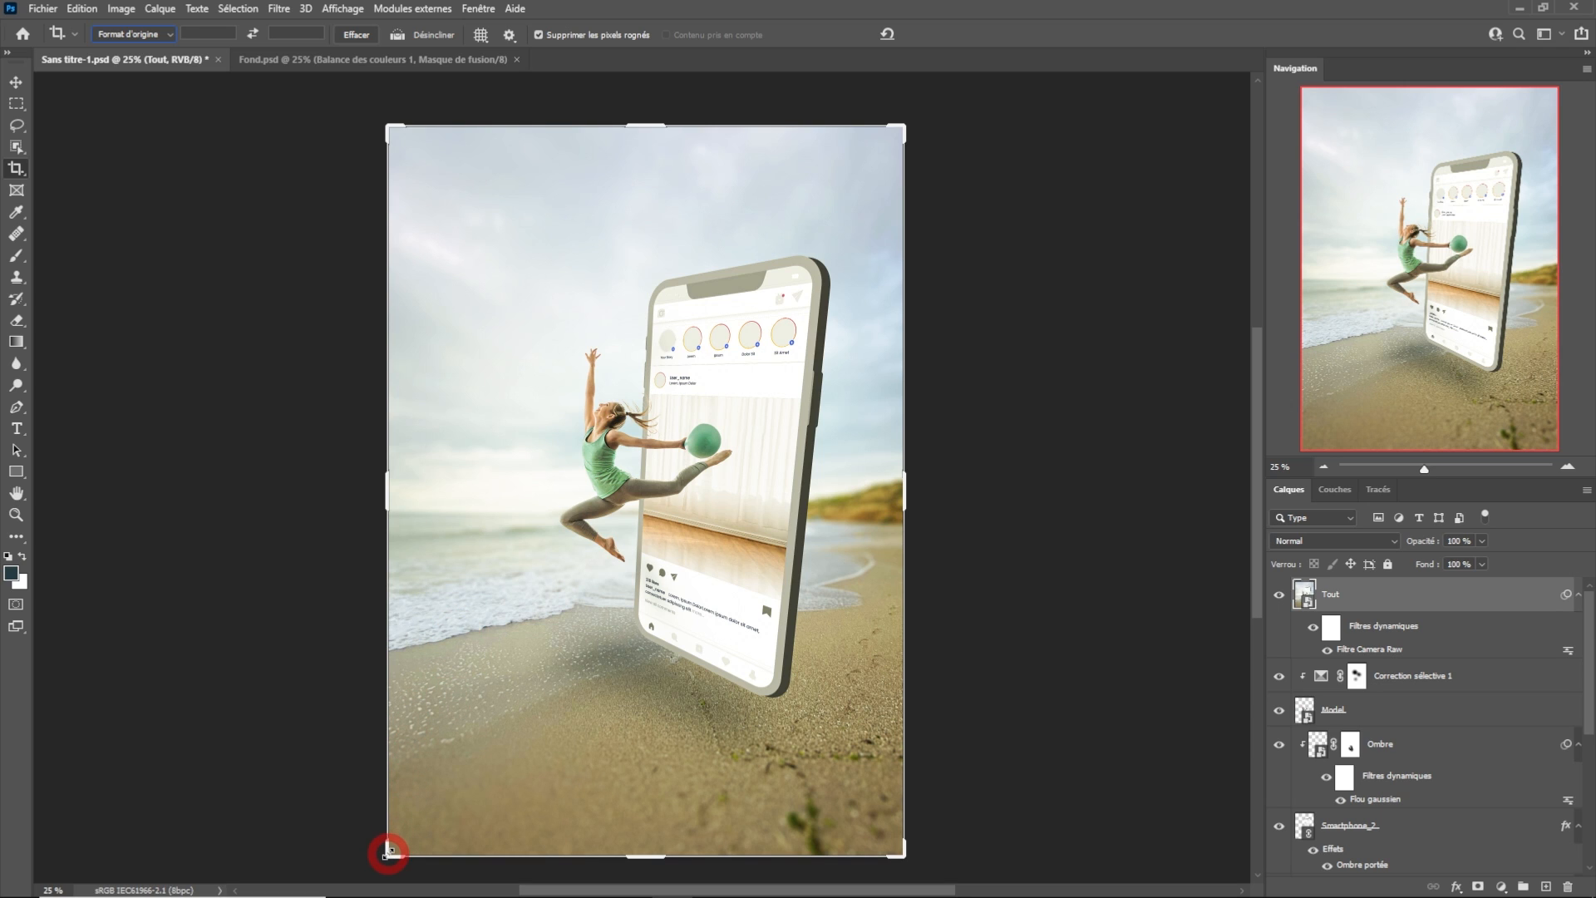
pyautogui.moveTo(388, 852); pyautogui.dragTo(430, 809)
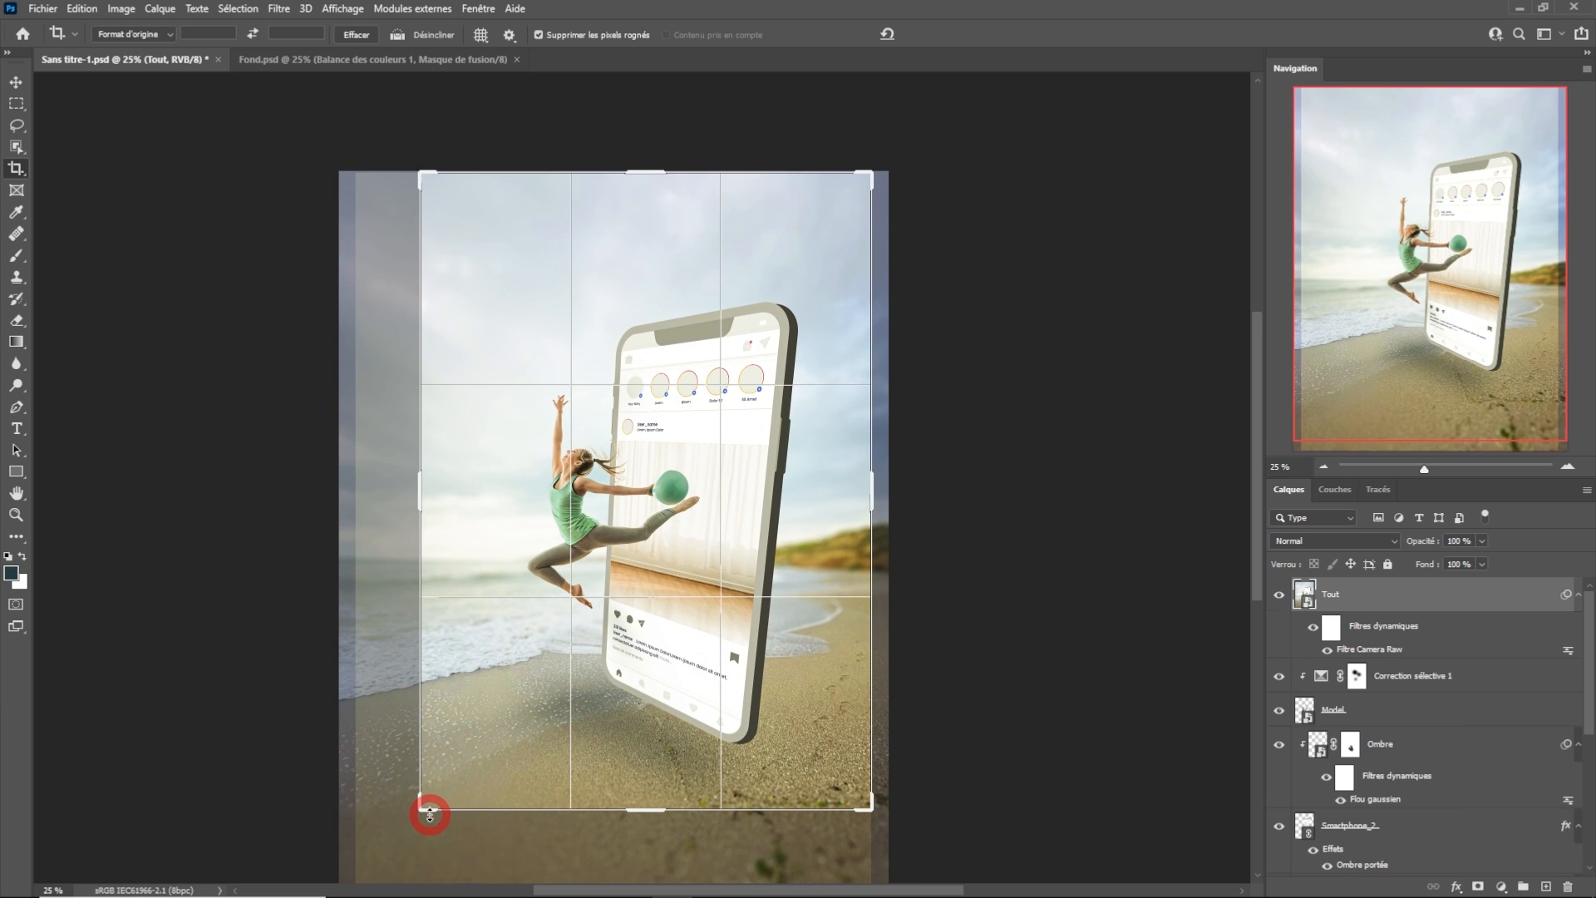
pyautogui.moveTo(659, 641)
pyautogui.mouseDown()
pyautogui.moveTo(659, 657)
pyautogui.moveTo(656, 621)
pyautogui.mouseUp()
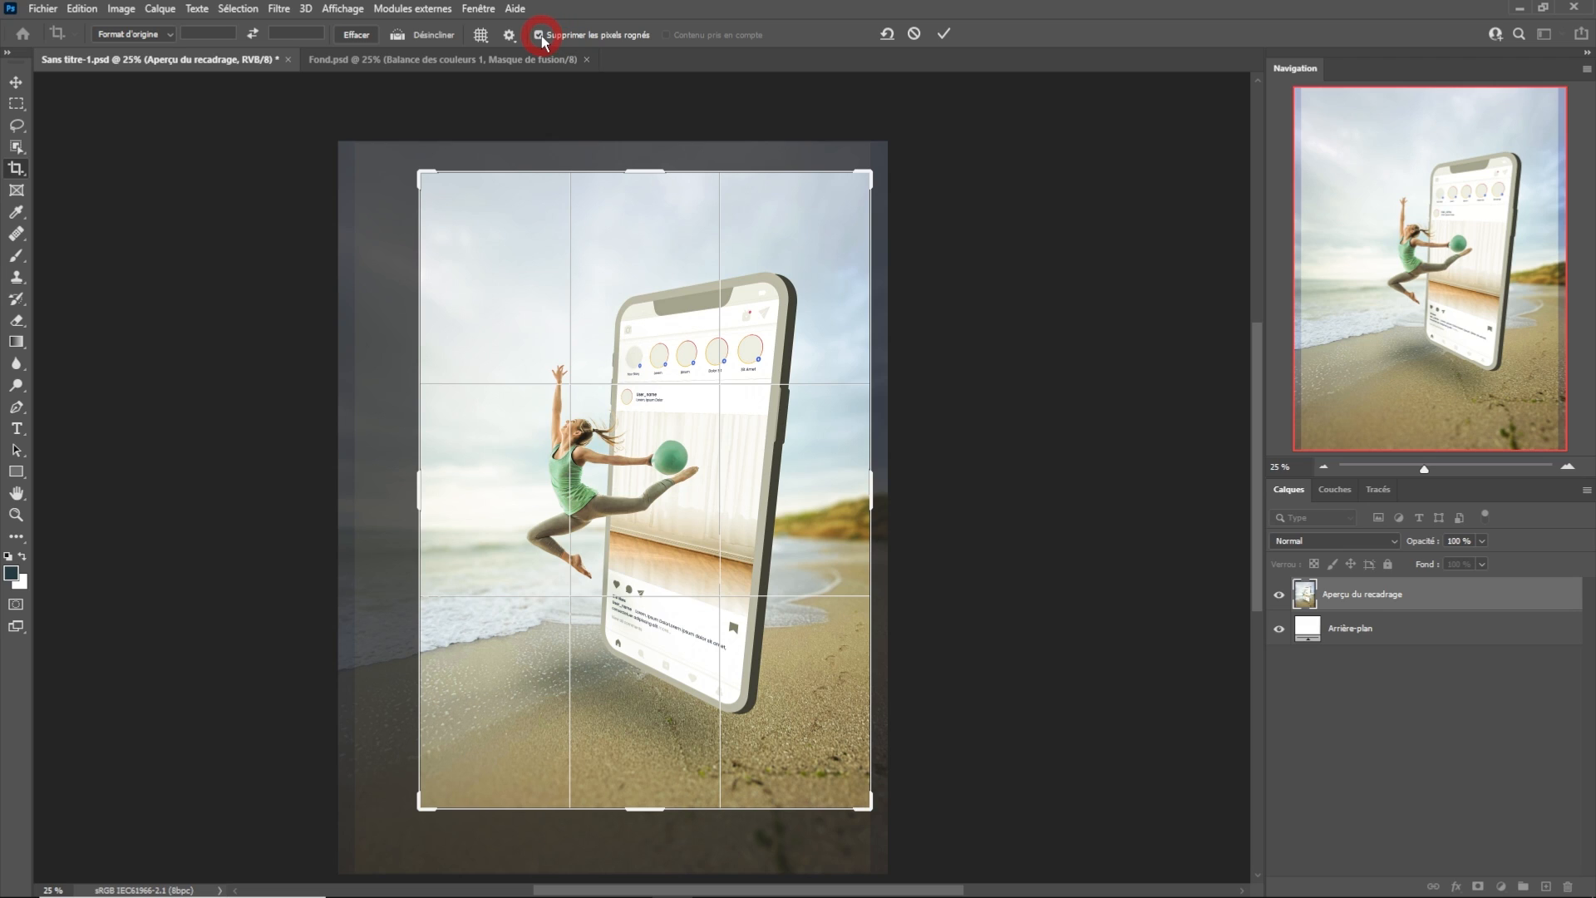
pyautogui.click(539, 36)
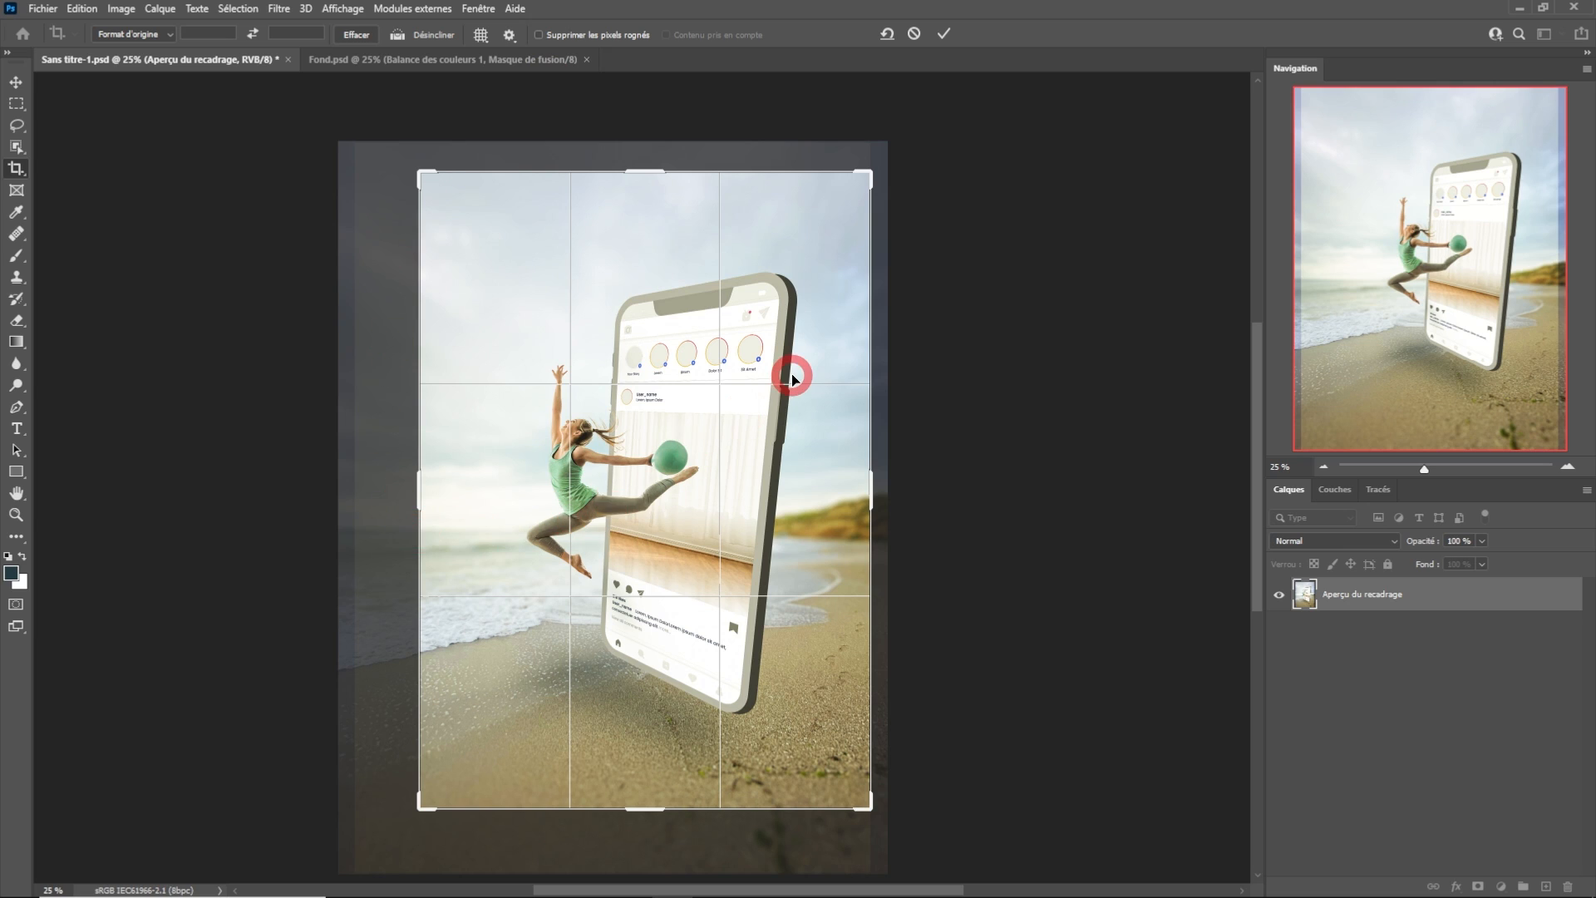
pyautogui.click(943, 34)
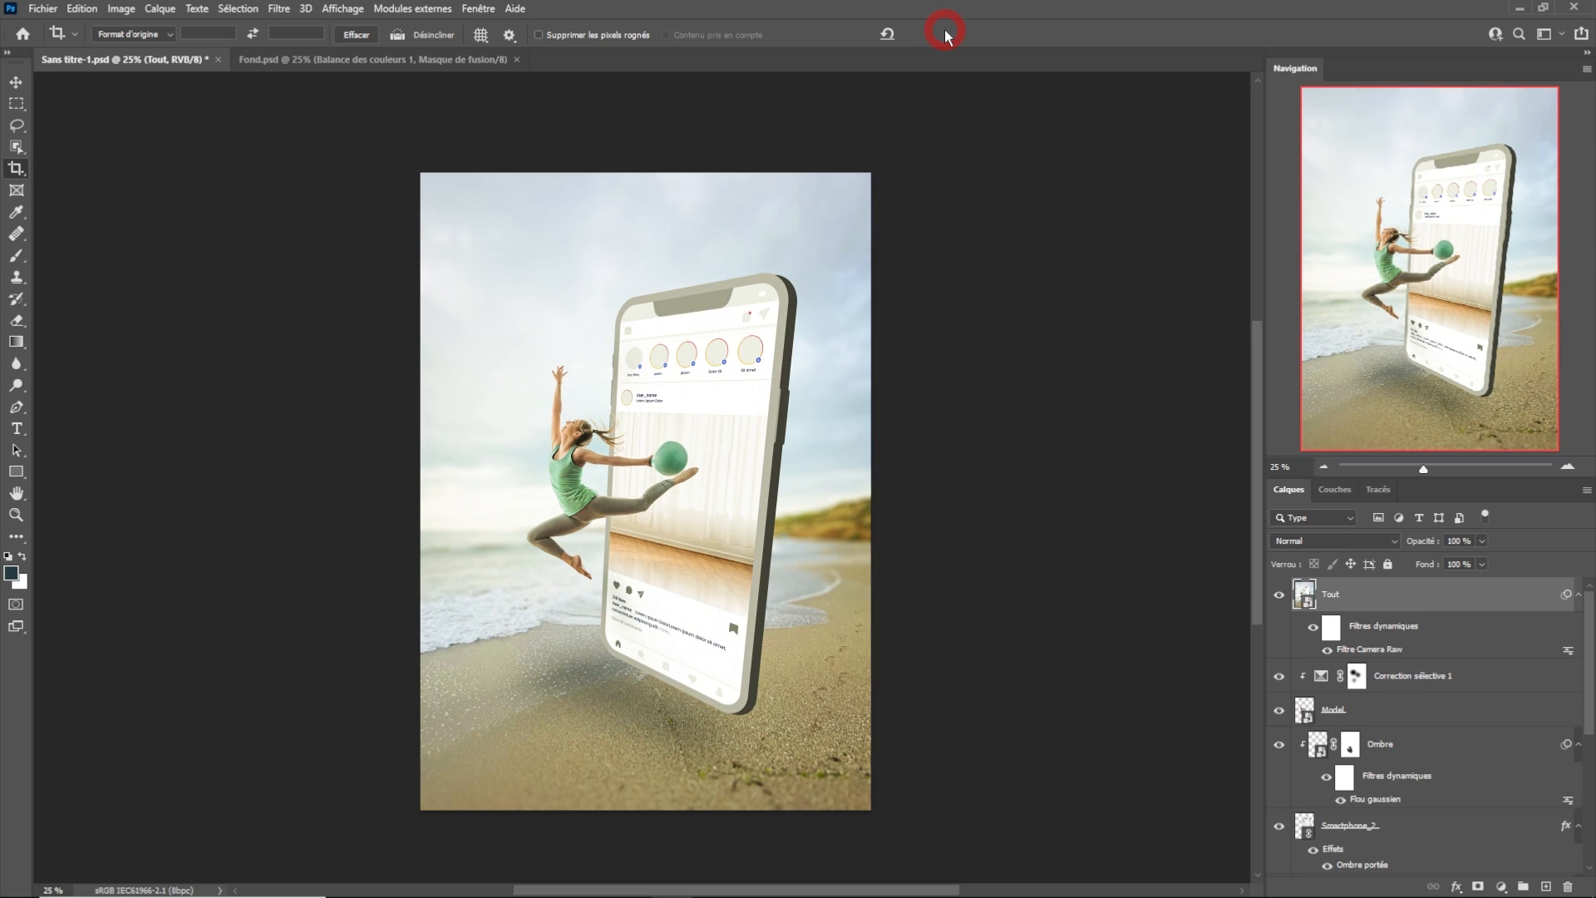